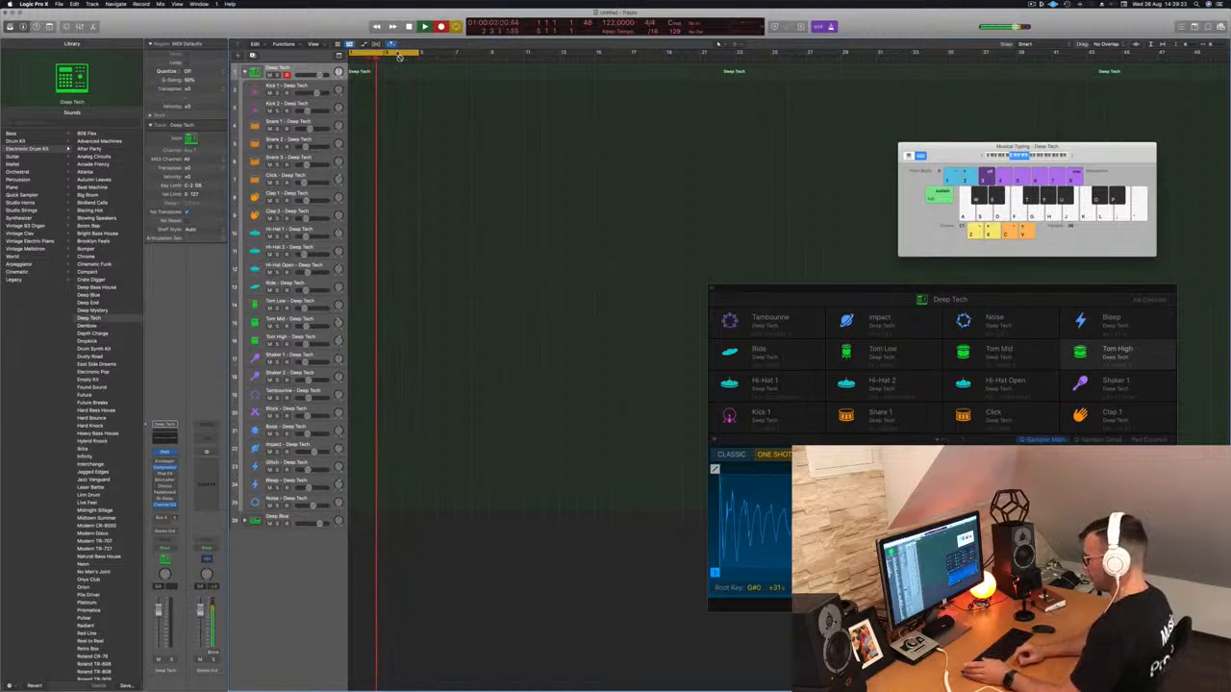
- Record four kick hits on the main Deep Tech track and move the recorded region to bar 1
key("a")
key("a")
key("a")
key("a")
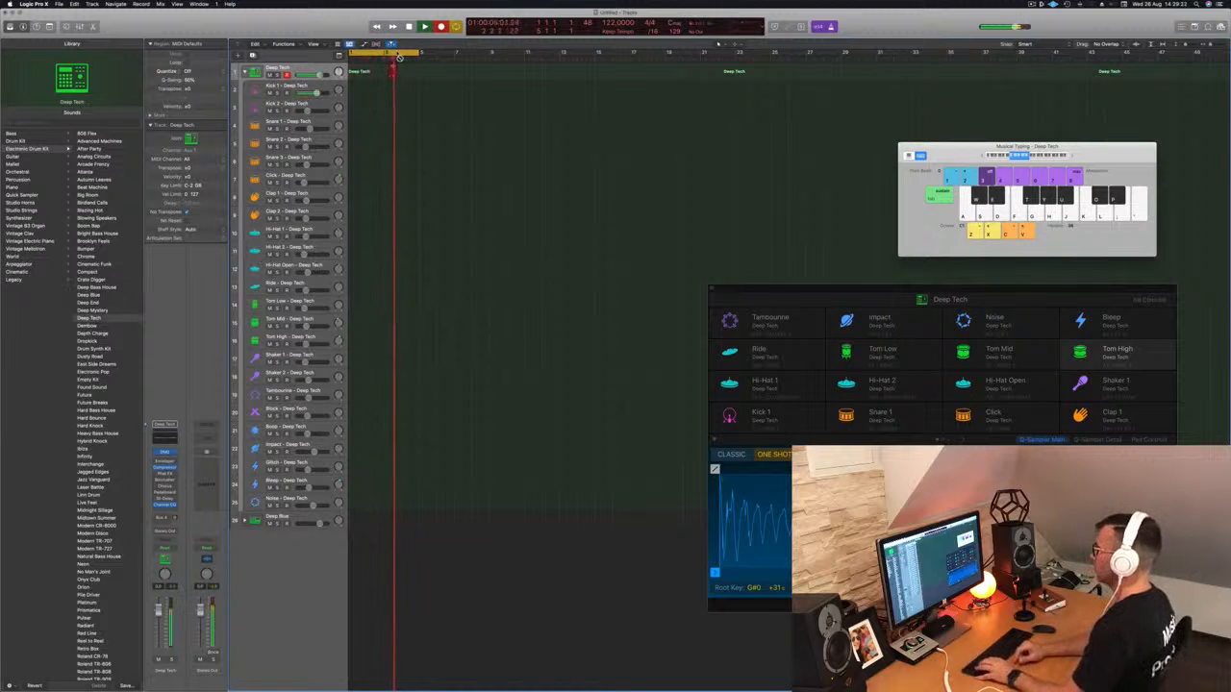
key("space")
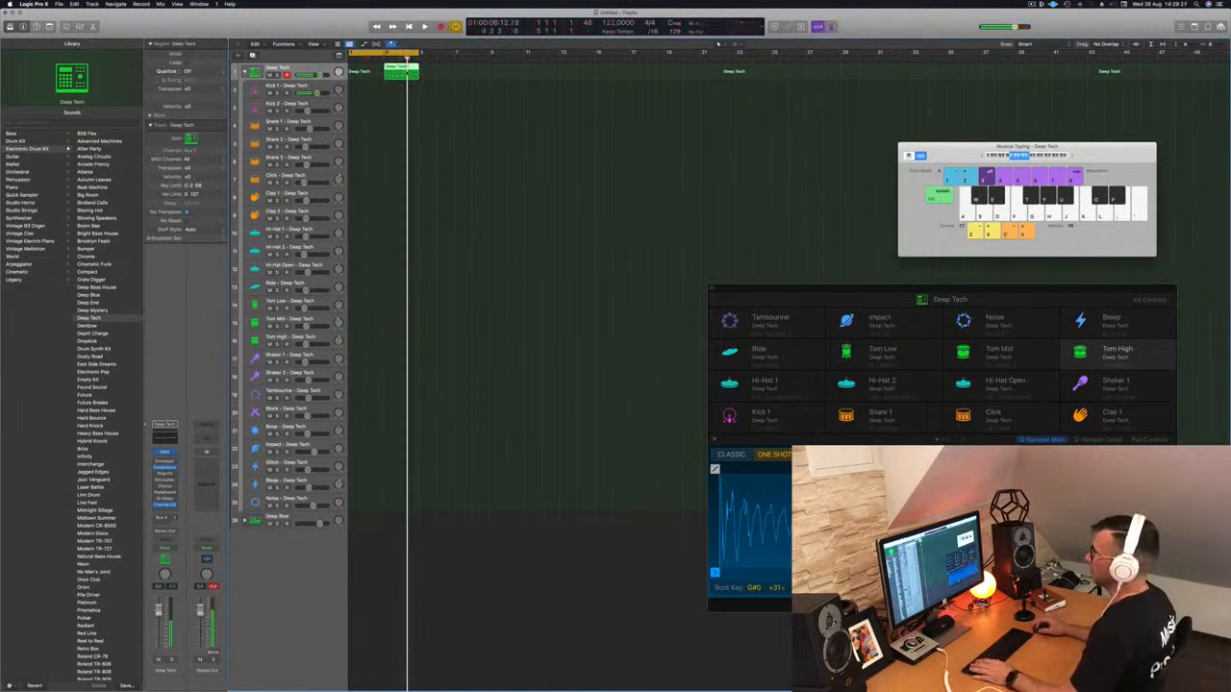
left_click_drag(402, 70, 368, 69)
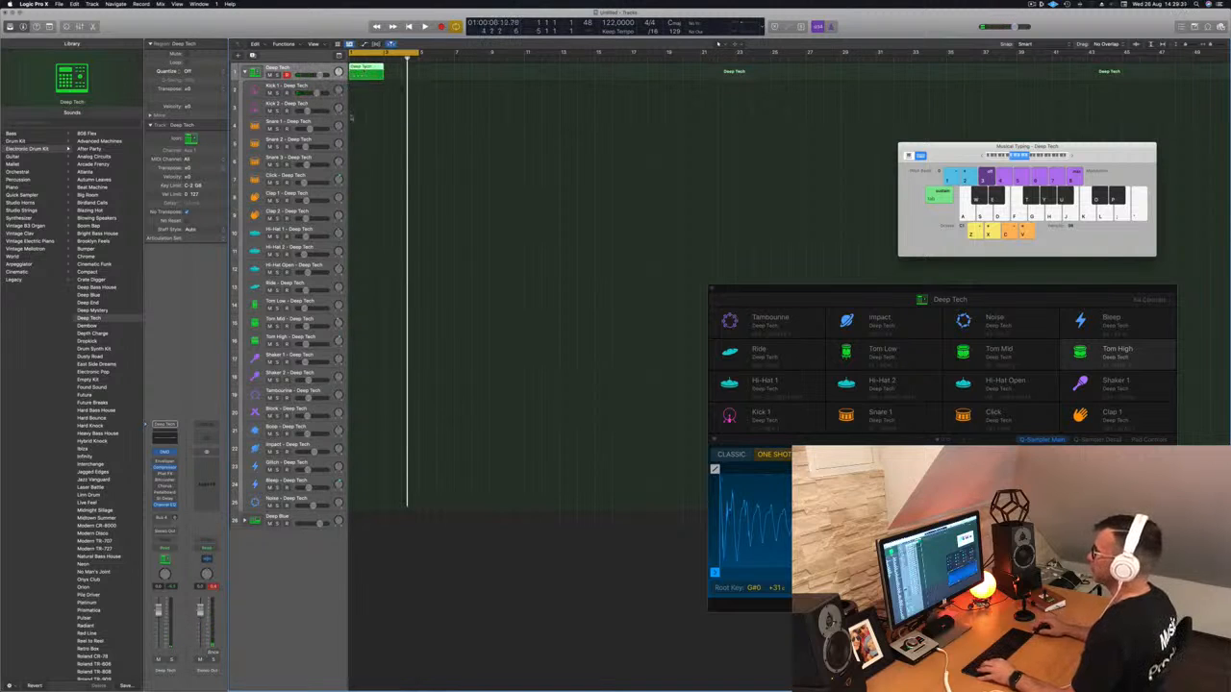
- Shift the recorded kick notes in the Piano Roll so they sit on the four beats of bar 1
key("p")
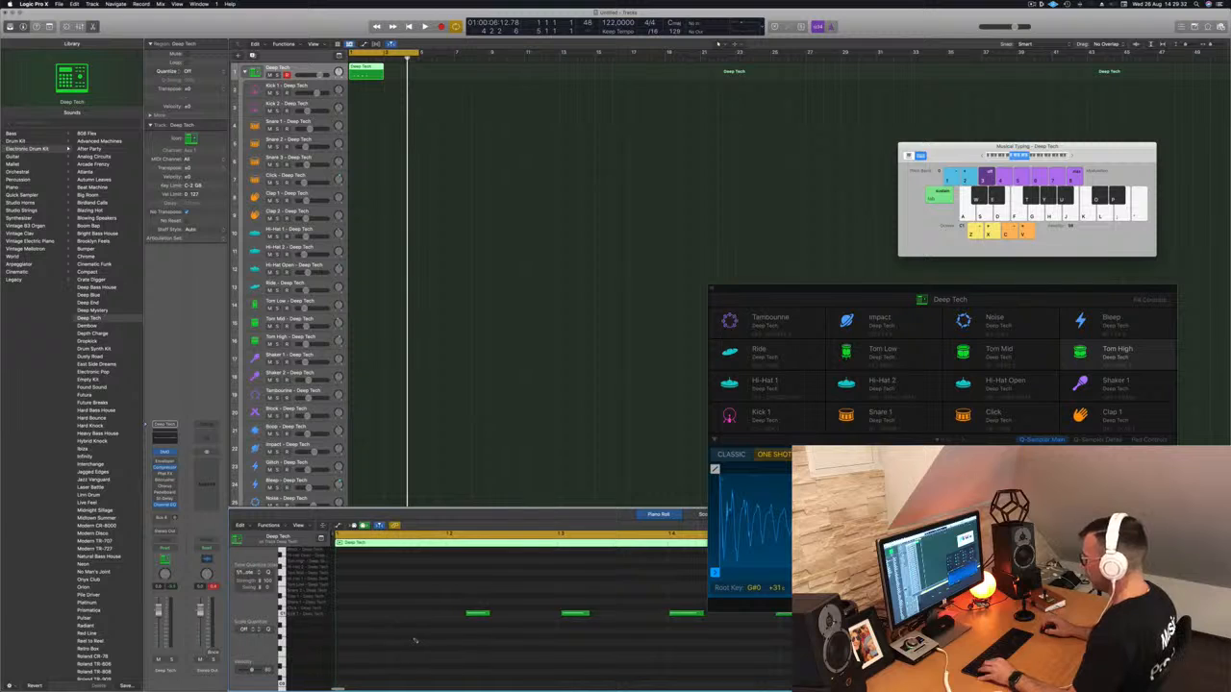
left_click_drag(501, 620, 790, 645)
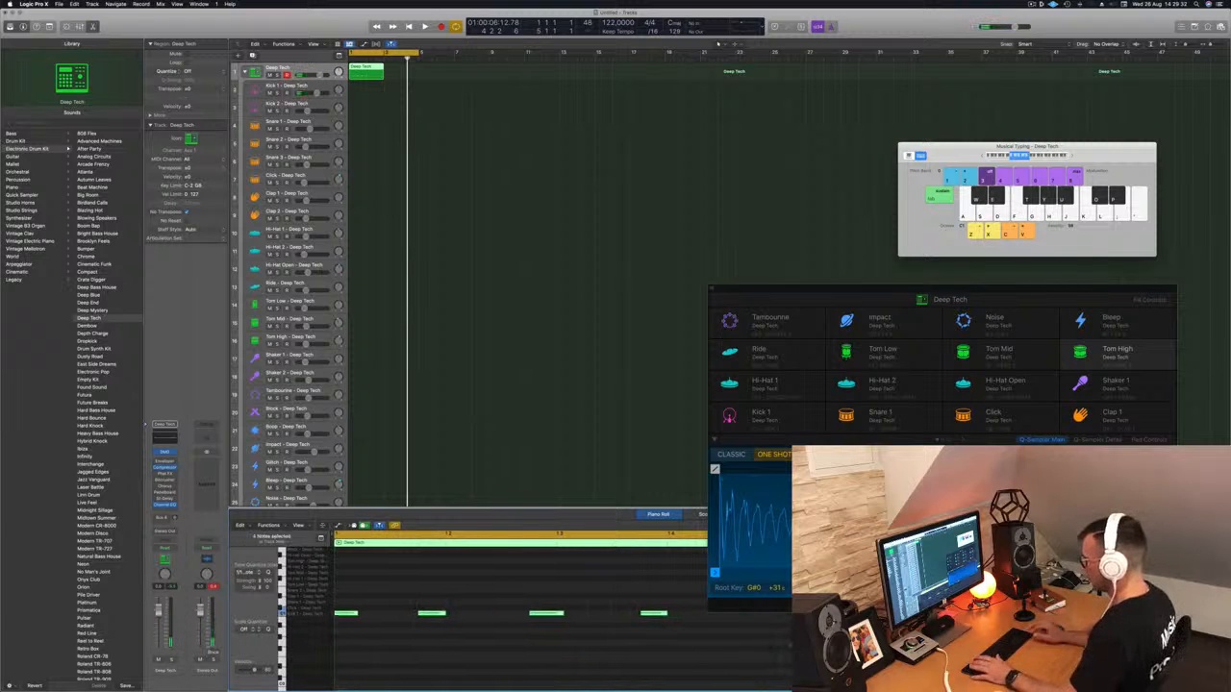
left_click_drag(402, 593, 709, 630)
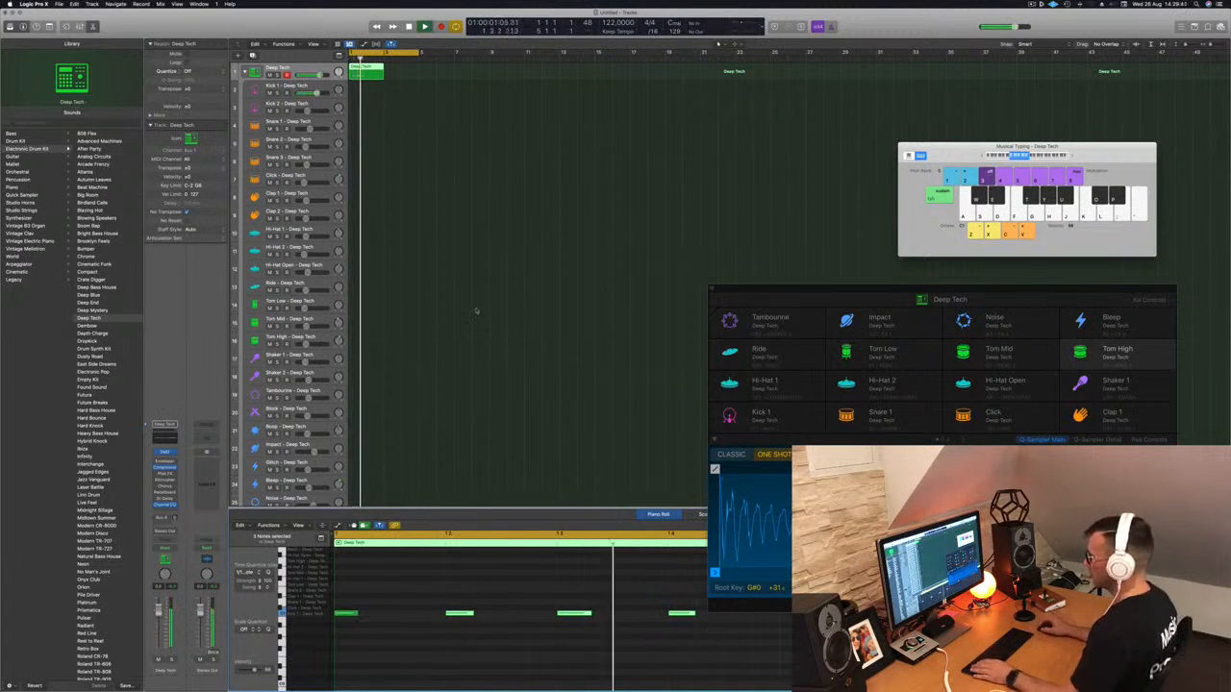
- Duplicate the four kick notes into bar 2 of the region
scroll(299, 579, "up", 8)
scroll(308, 583, "down", 5)
scroll(317, 630, "down", 1)
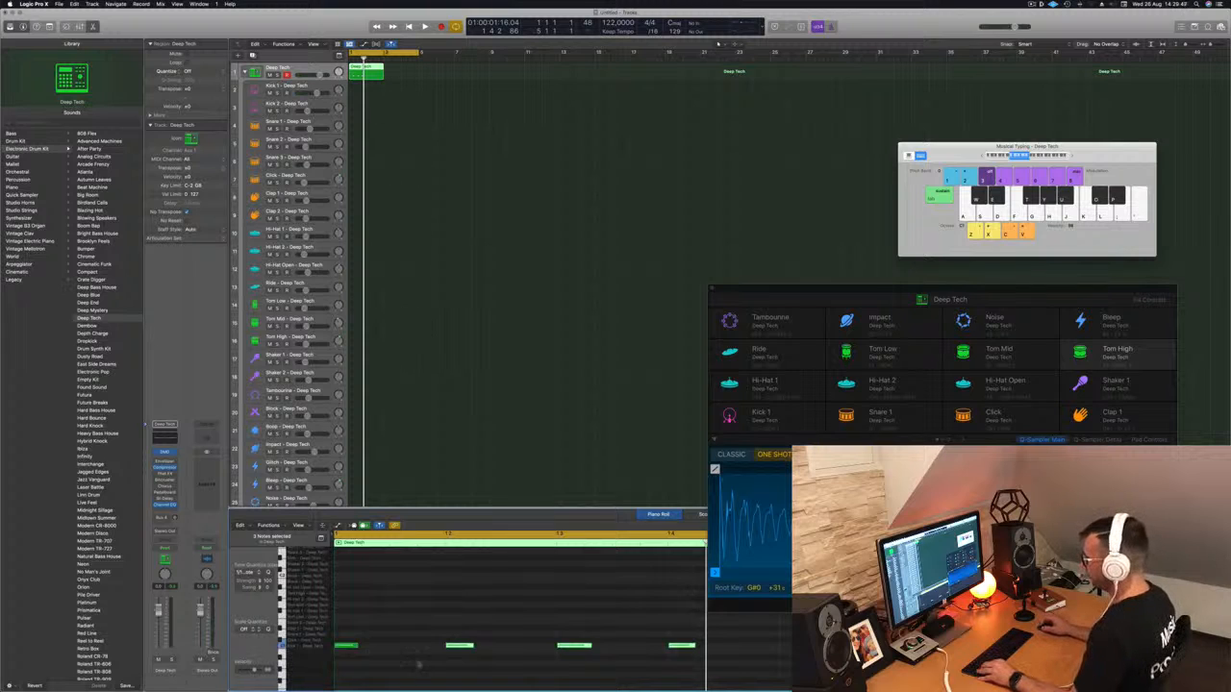
left_click_drag(594, 634, 339, 665)
left_click_drag(429, 654, 625, 654)
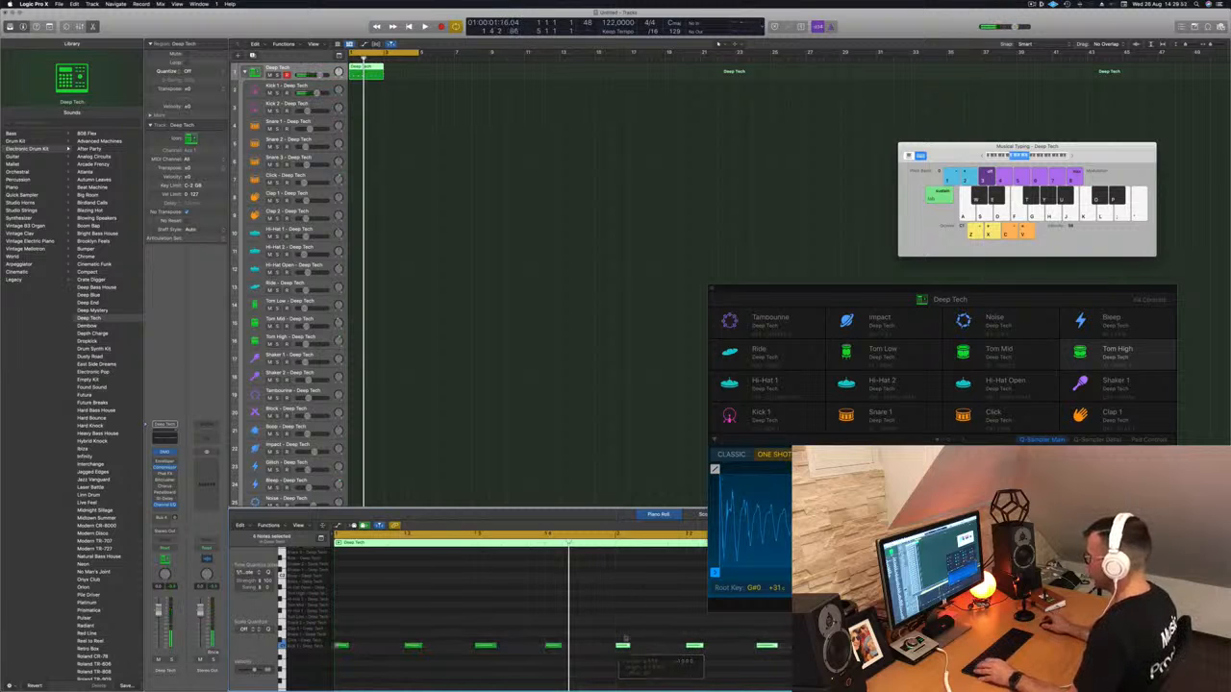
- Copy the Deep Tech region to bar 3, and copy both regions onto the Kick 1 track
left_click_drag(366, 70, 400, 72)
left_click(366, 67, "shift")
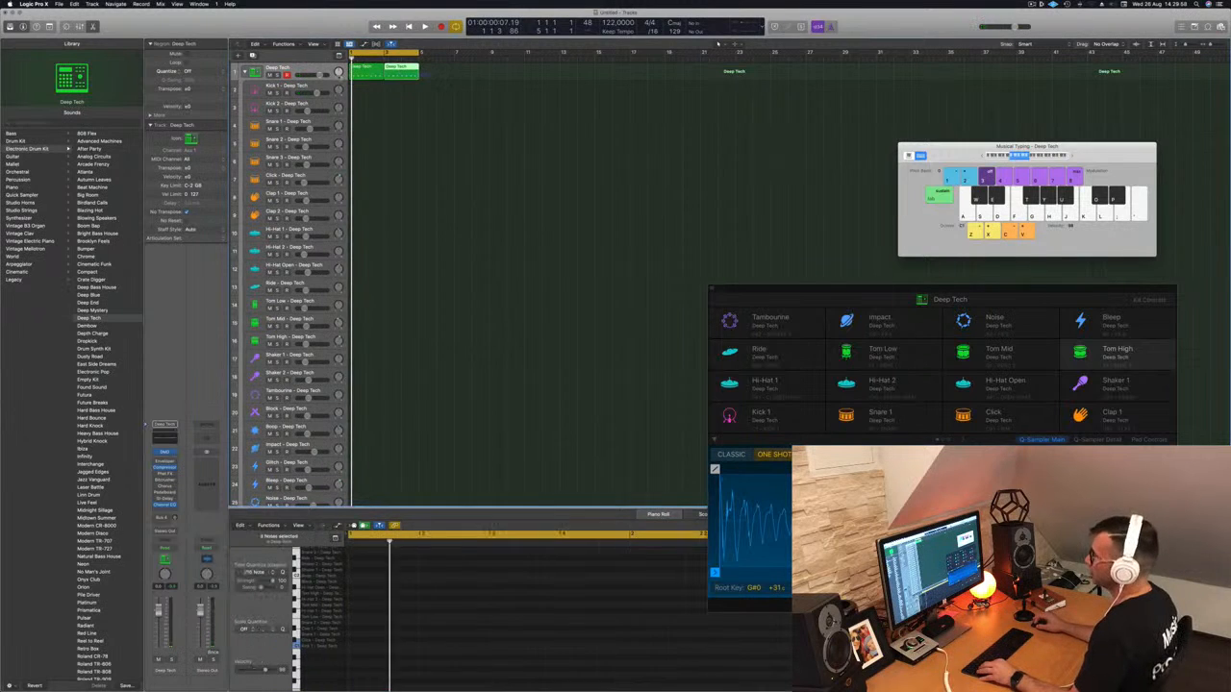
left_click_drag(370, 68, 369, 88)
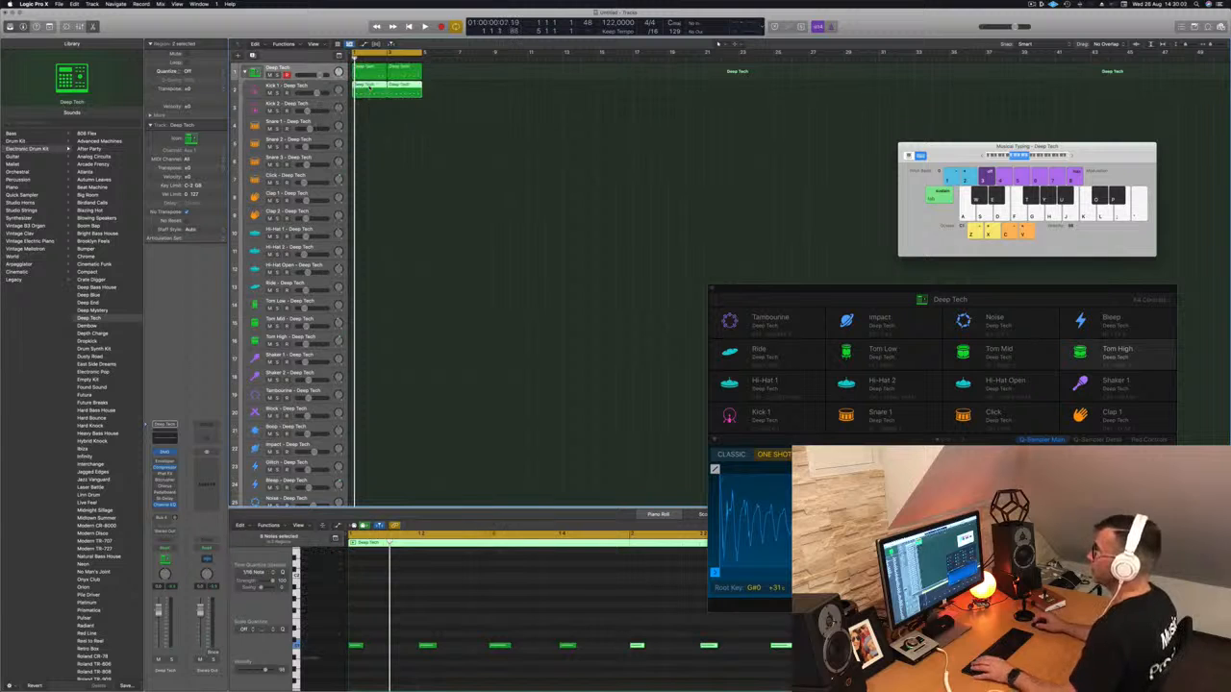
- Select the Kick 1 track, play the loop and move all notes of its two regions onto the Kick 1 note row
left_click(305, 86)
key("space")
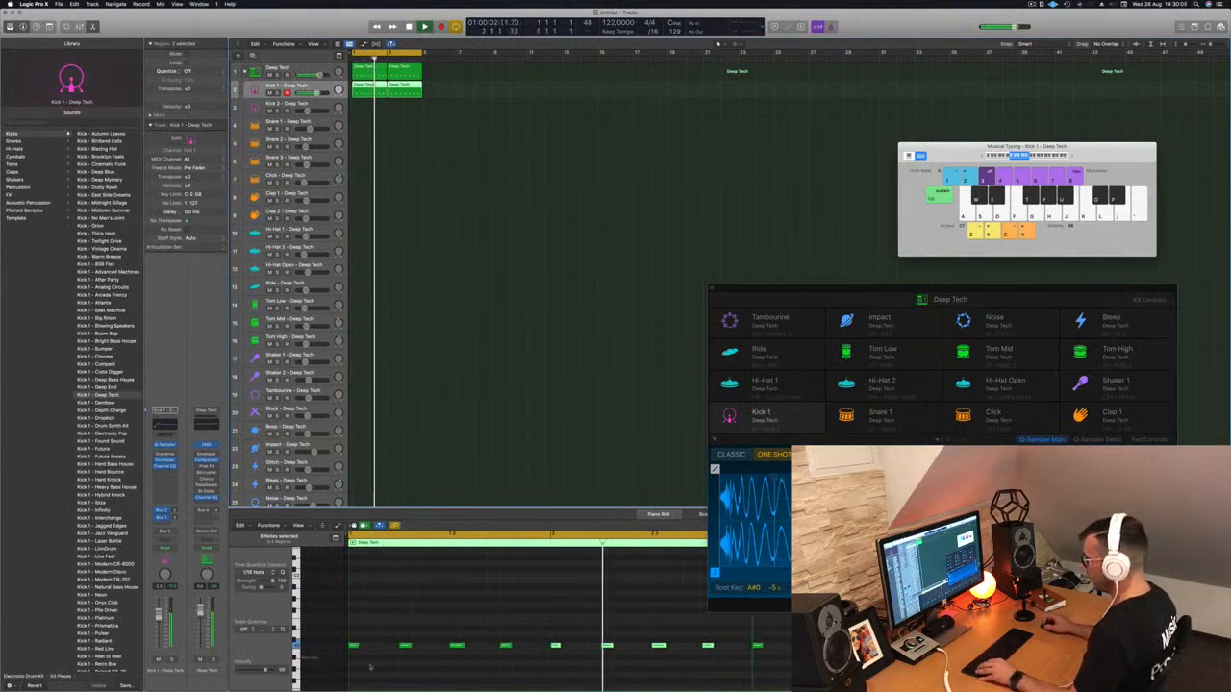
left_click(387, 663)
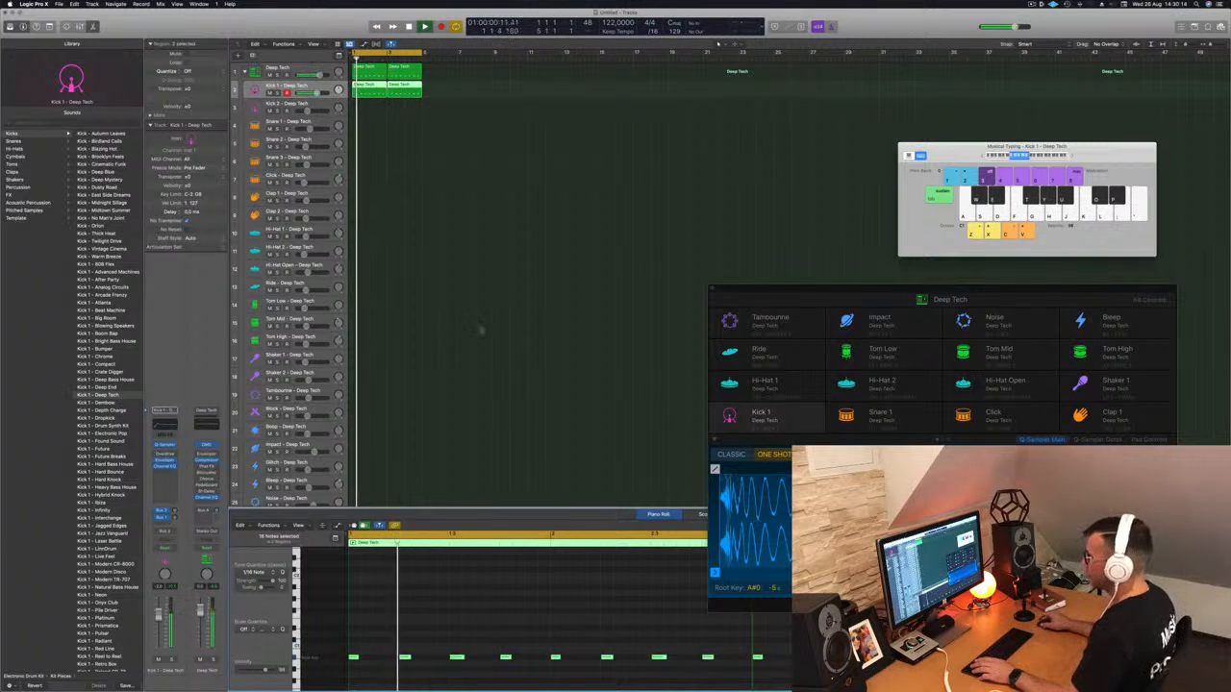
- Select the Kick 1 track with its regions and slightly increase the track's height
left_click(483, 117)
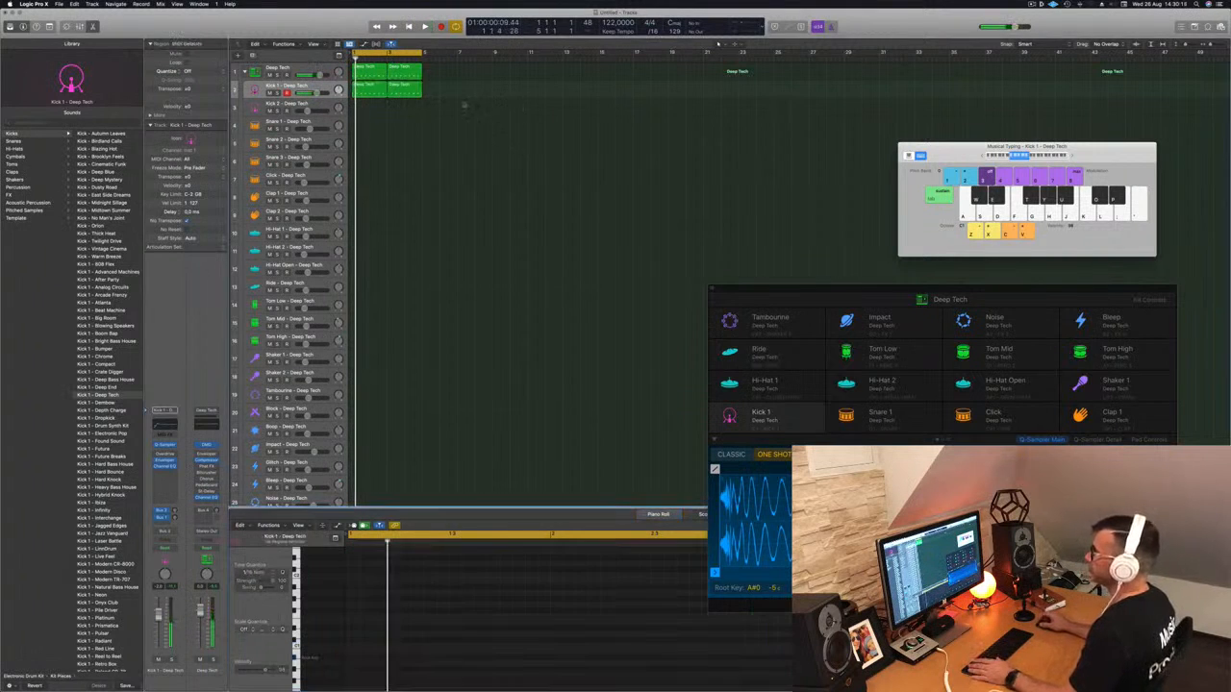
left_click(318, 87)
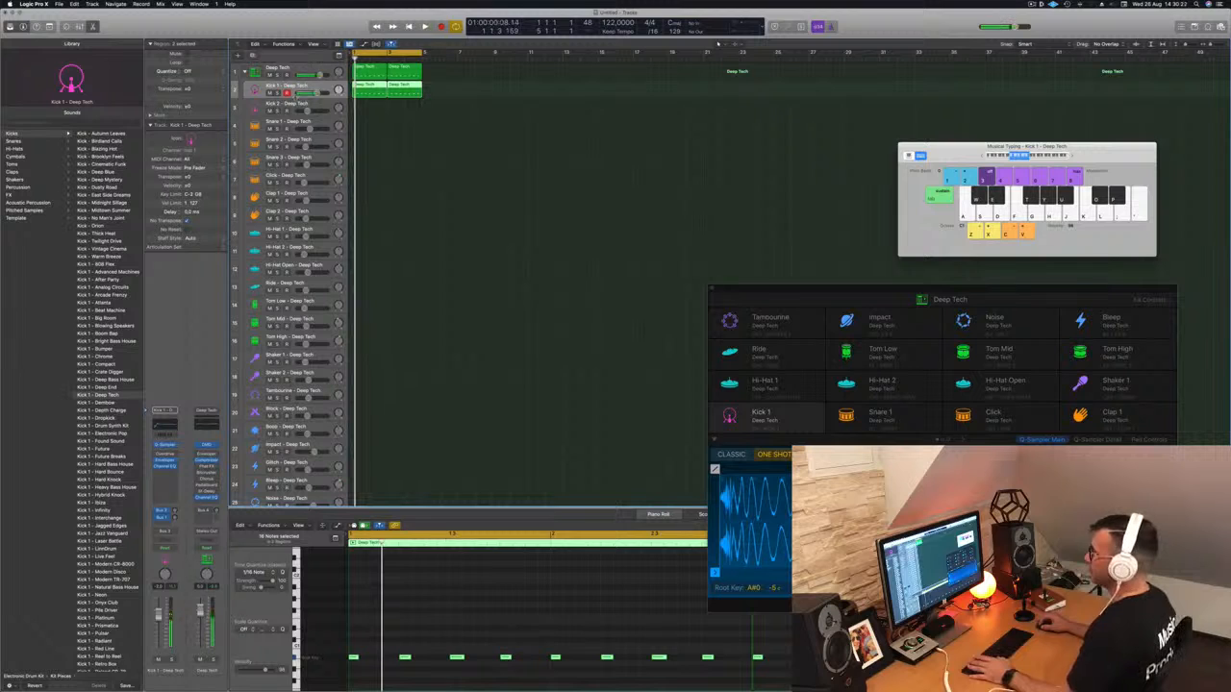
left_click_drag(295, 97, 295, 103)
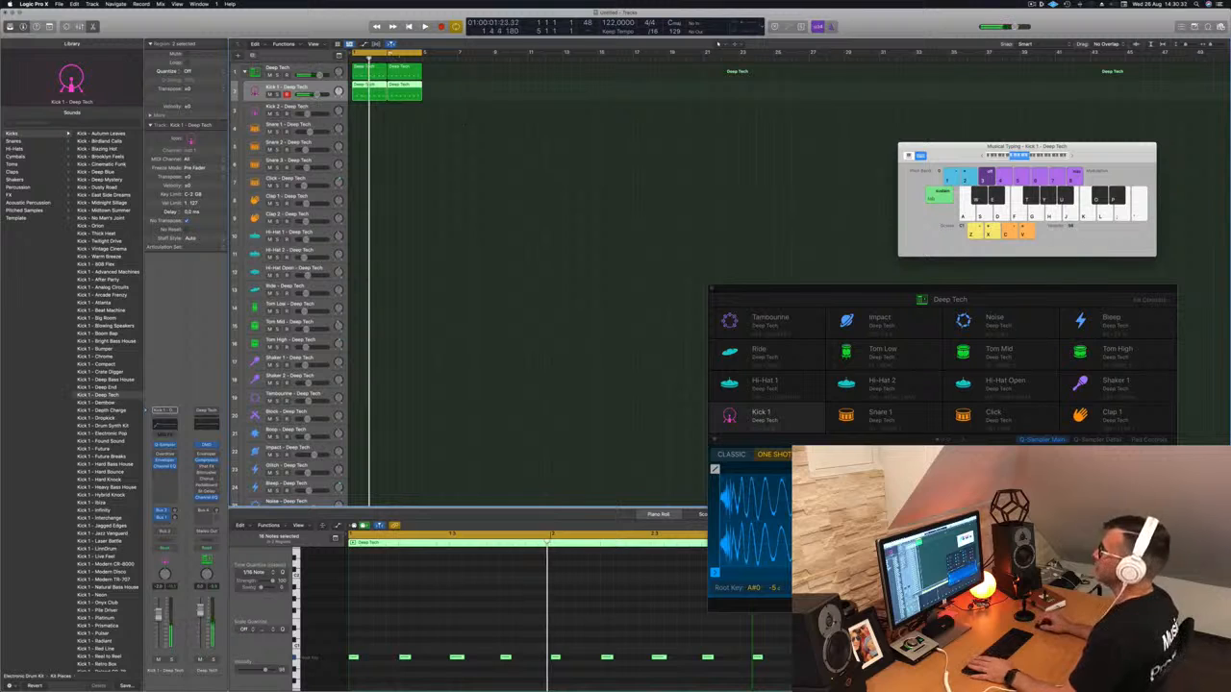
- Copy the first Deep Tech region onto the Kick 2 track, move its notes onto the Kick 2 note row and play the loop
left_click(366, 71)
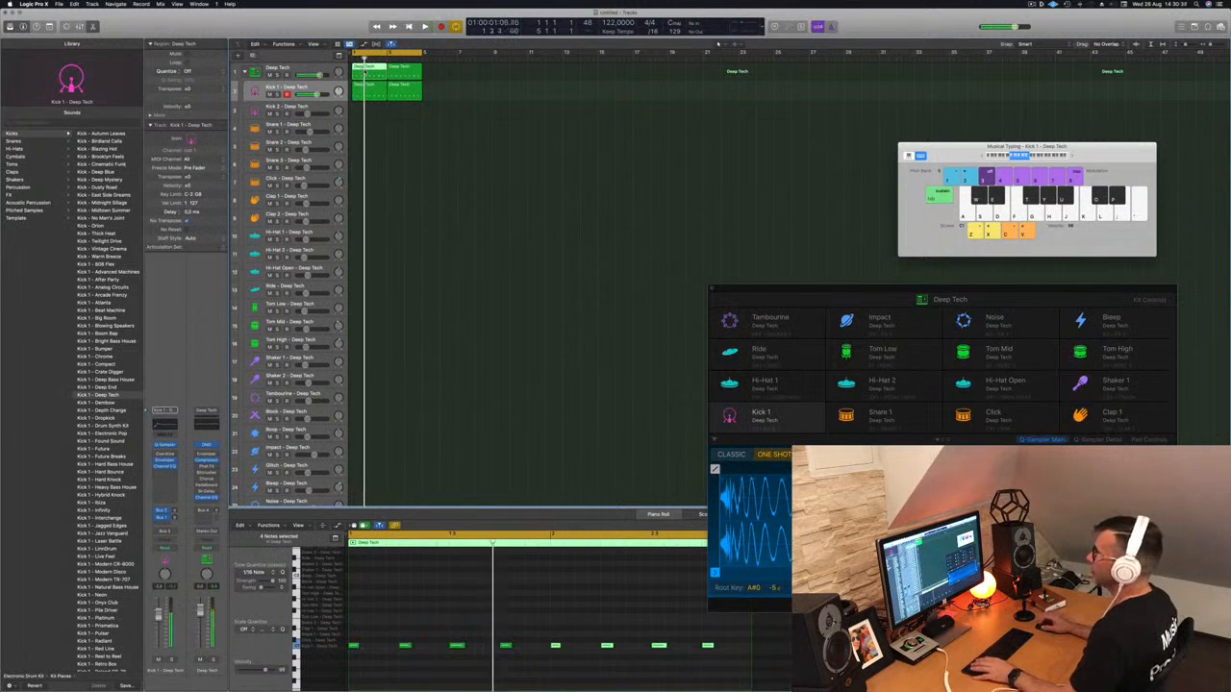
left_click_drag(365, 72, 362, 112)
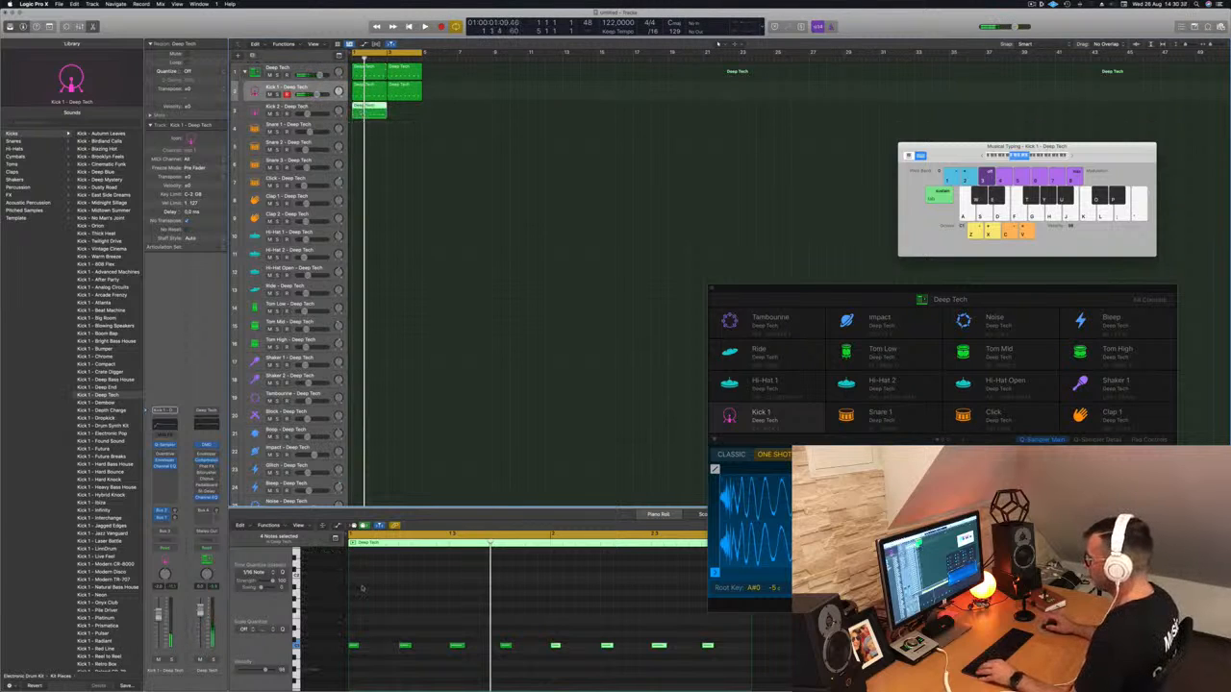
left_click_drag(355, 634, 712, 660)
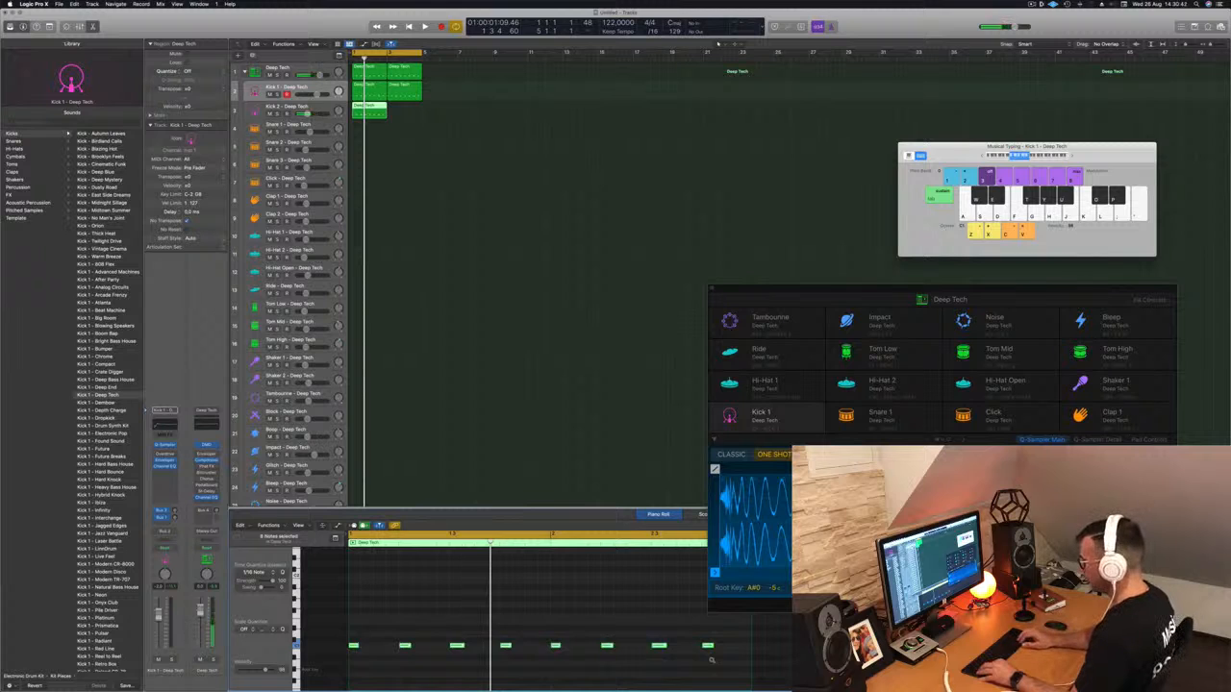
key("space")
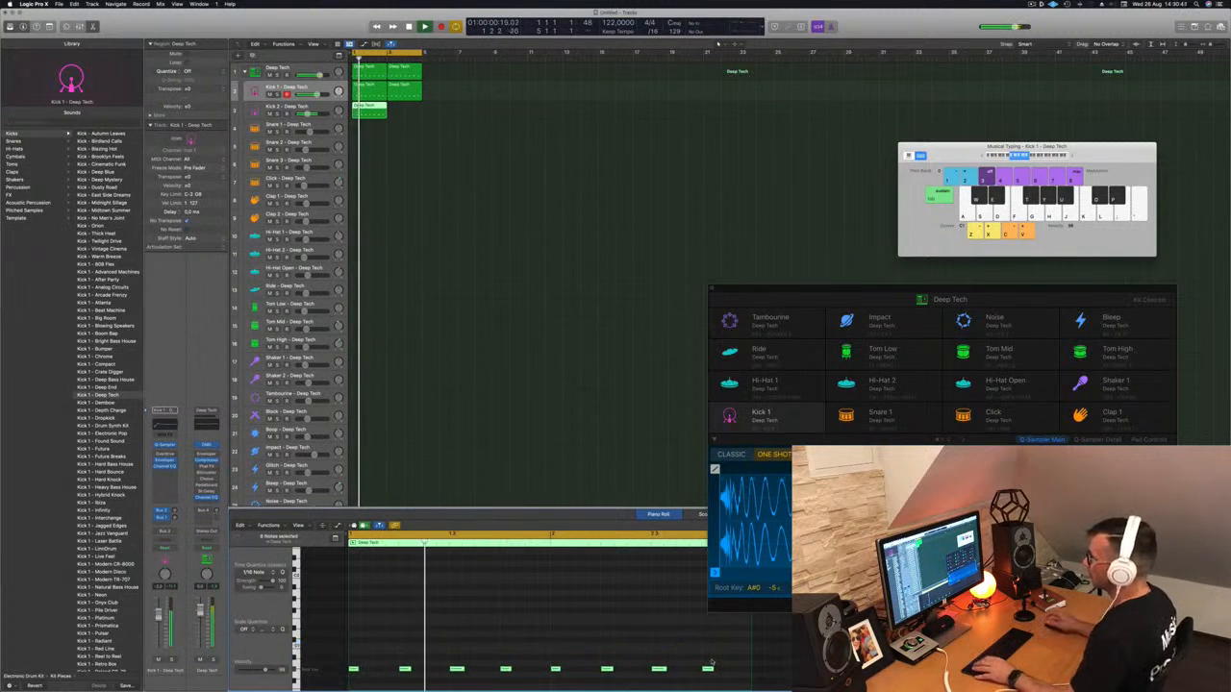
- Select the Kick 2 track and examine its Q-Sampler and pad control settings in the fully visible Drum Machine Designer window
key("Down")
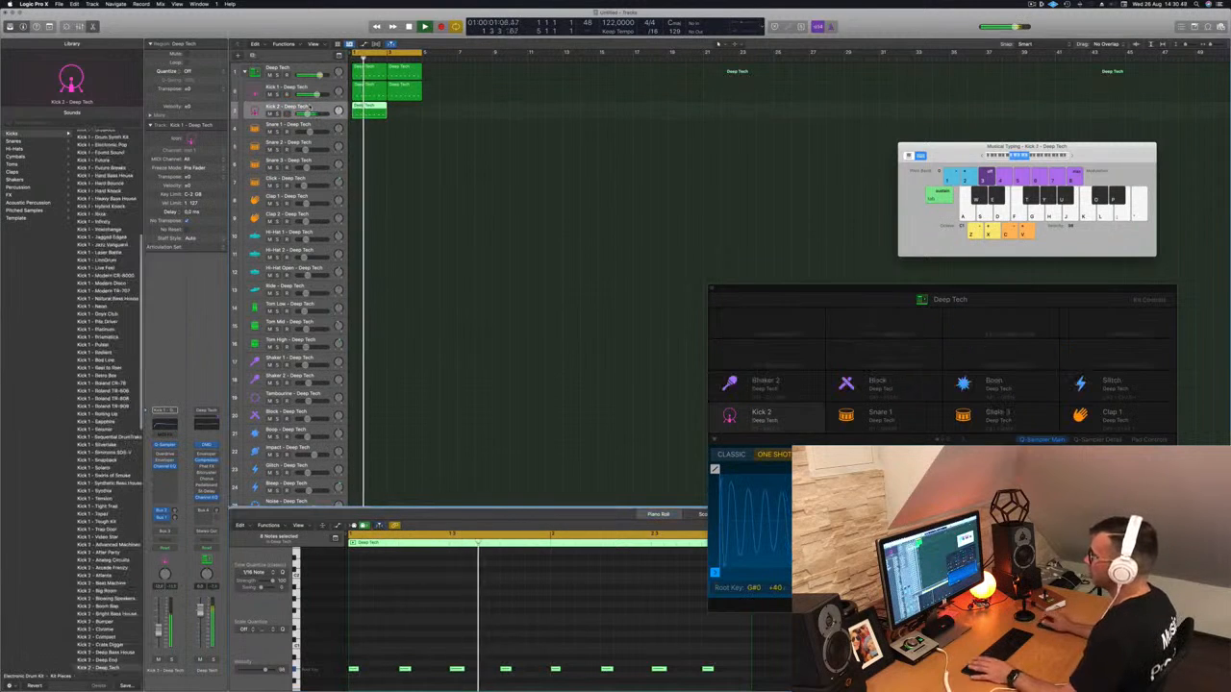
left_click(806, 288)
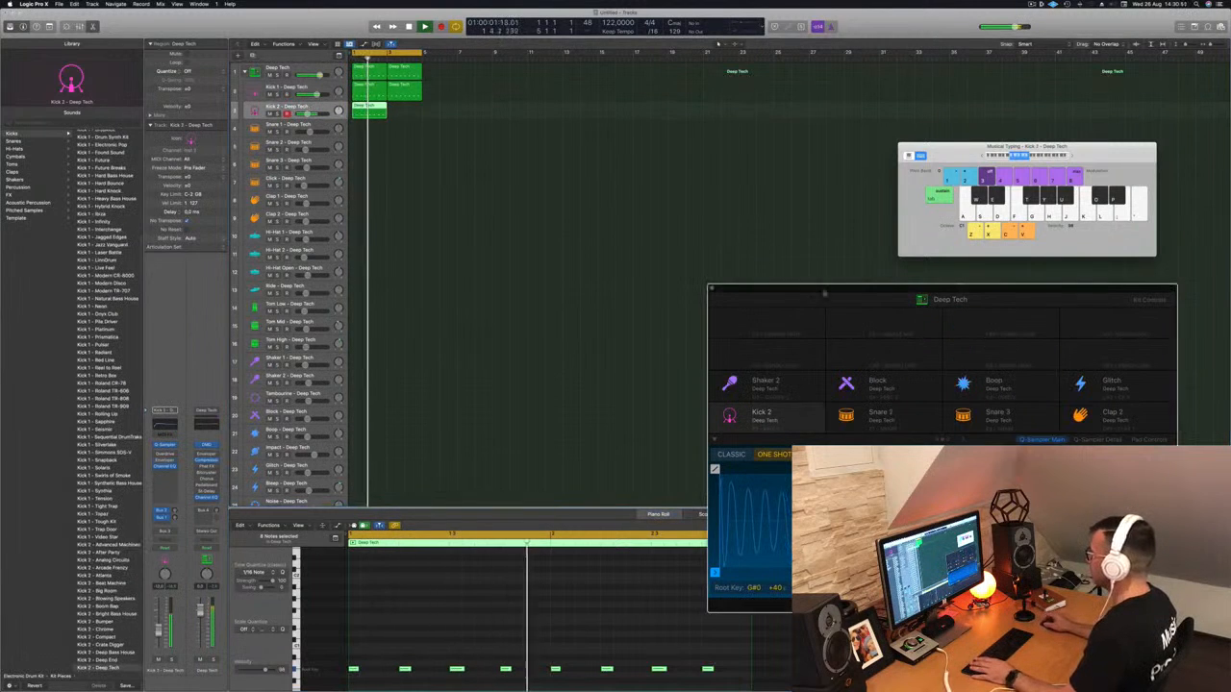
left_click_drag(843, 291, 645, 124)
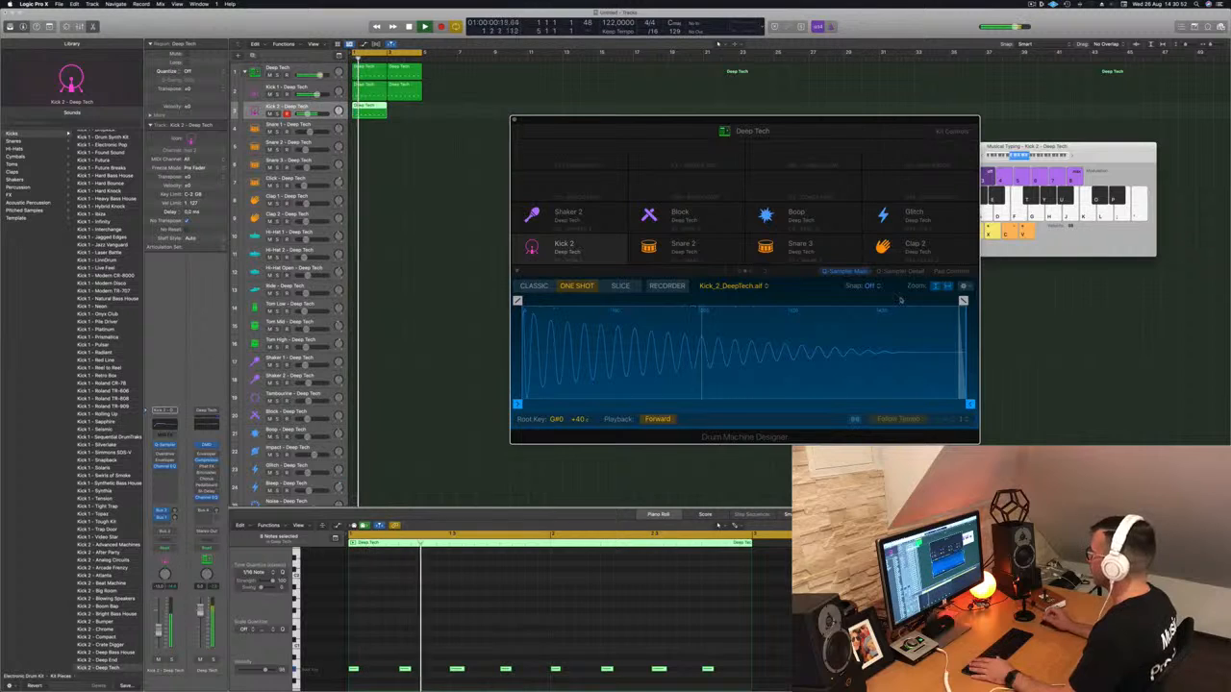
left_click(958, 271)
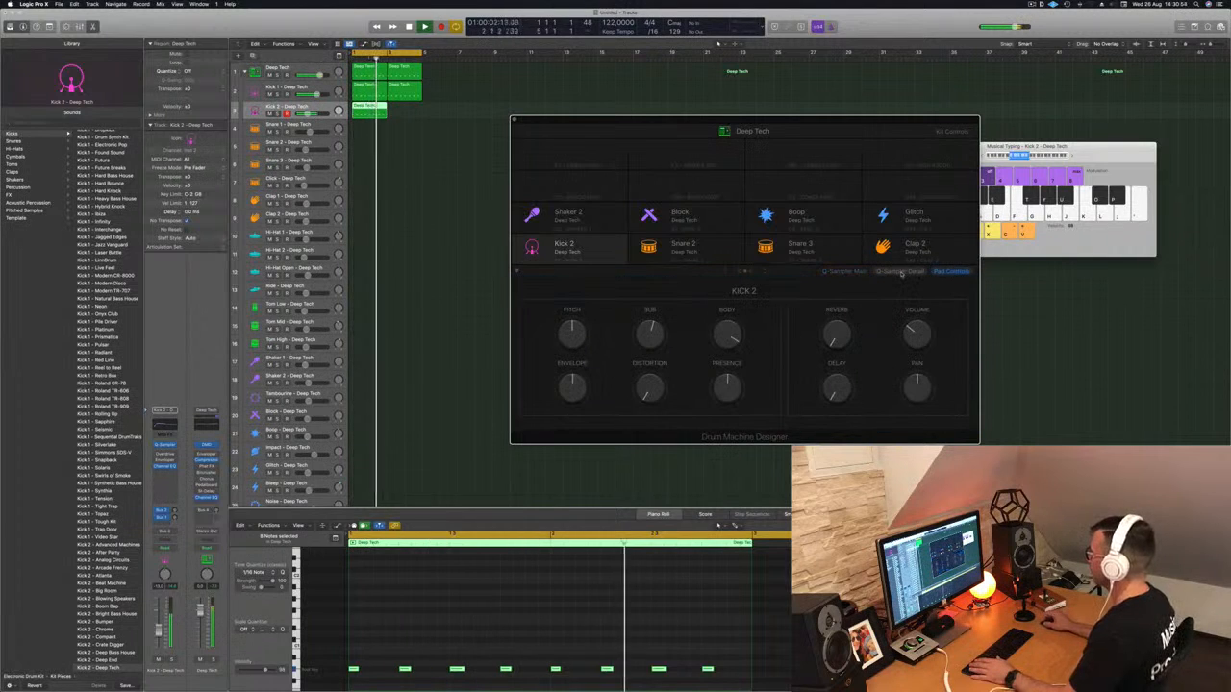
left_click(901, 273)
left_click(946, 275)
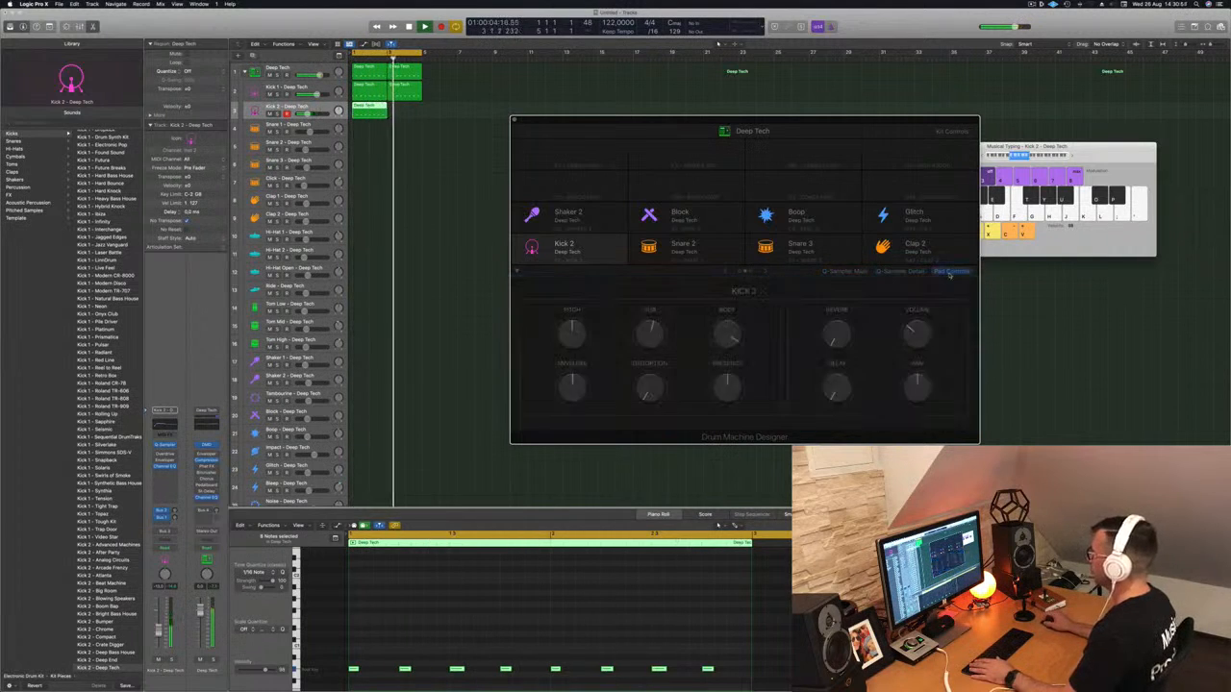
- Copy the Kick 2 region to bar 3 and play the layered kicks with the main Deep Tech track selected
left_click_drag(363, 109, 399, 113)
mouse_move(616, 124)
left_mouse_down()
mouse_move(569, 122)
mouse_move(636, 121)
left_mouse_up()
left_click(313, 68)
key("space")
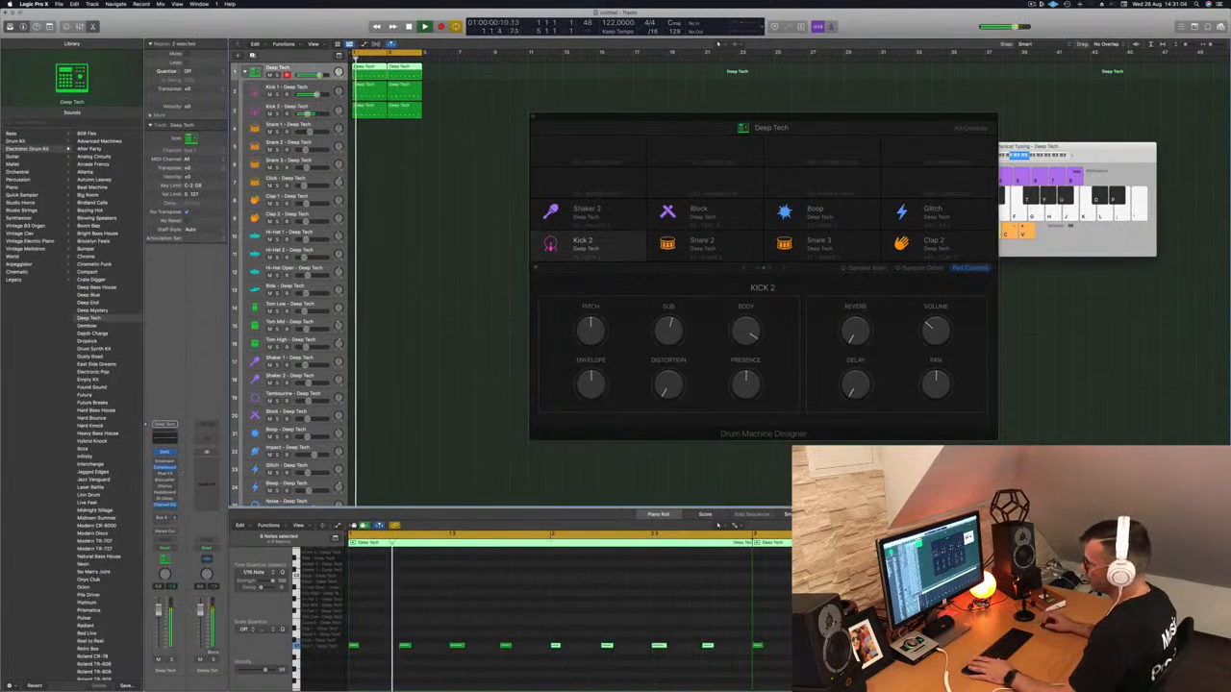
- Set the release of the main Deep Tech track's Compressor to 15.0 ms, close the plug-in and stop playback
left_click(165, 468)
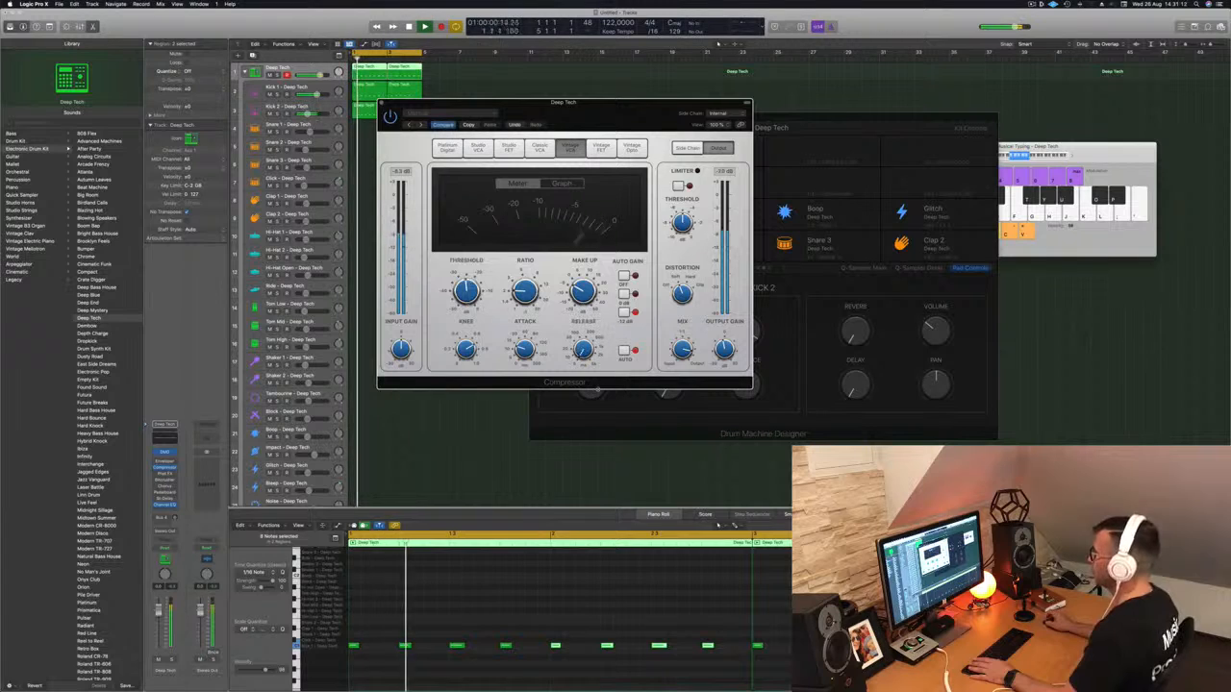
left_click_drag(584, 351, 587, 314)
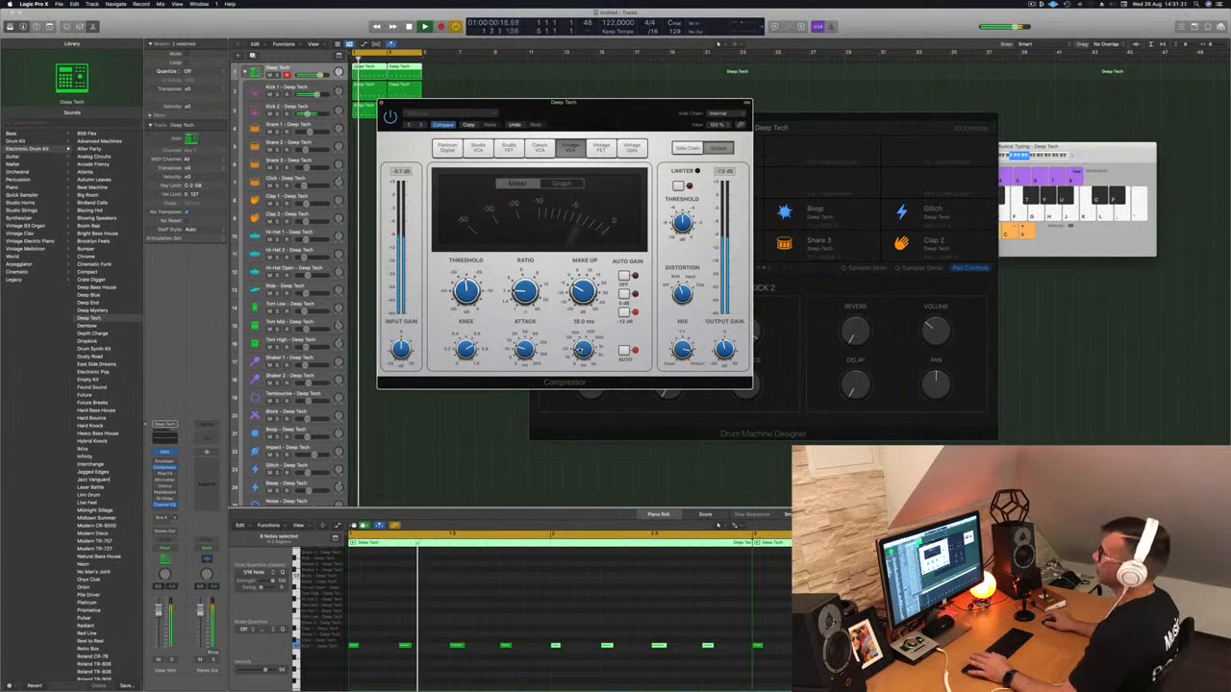
left_click(382, 104)
key("space")
left_click(428, 93)
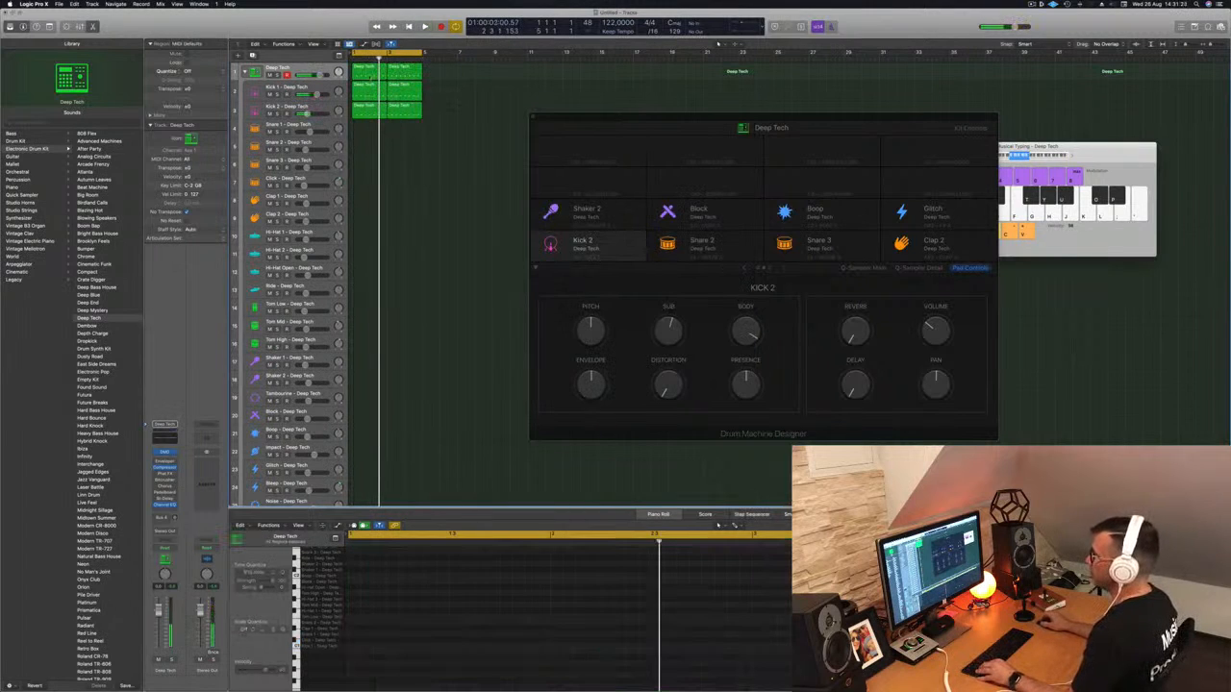
- Move the first main Deep Tech region to the Tom Low track and delete all its notes except the fourth and eighth
left_click(368, 73)
left_click_drag(368, 73, 368, 309)
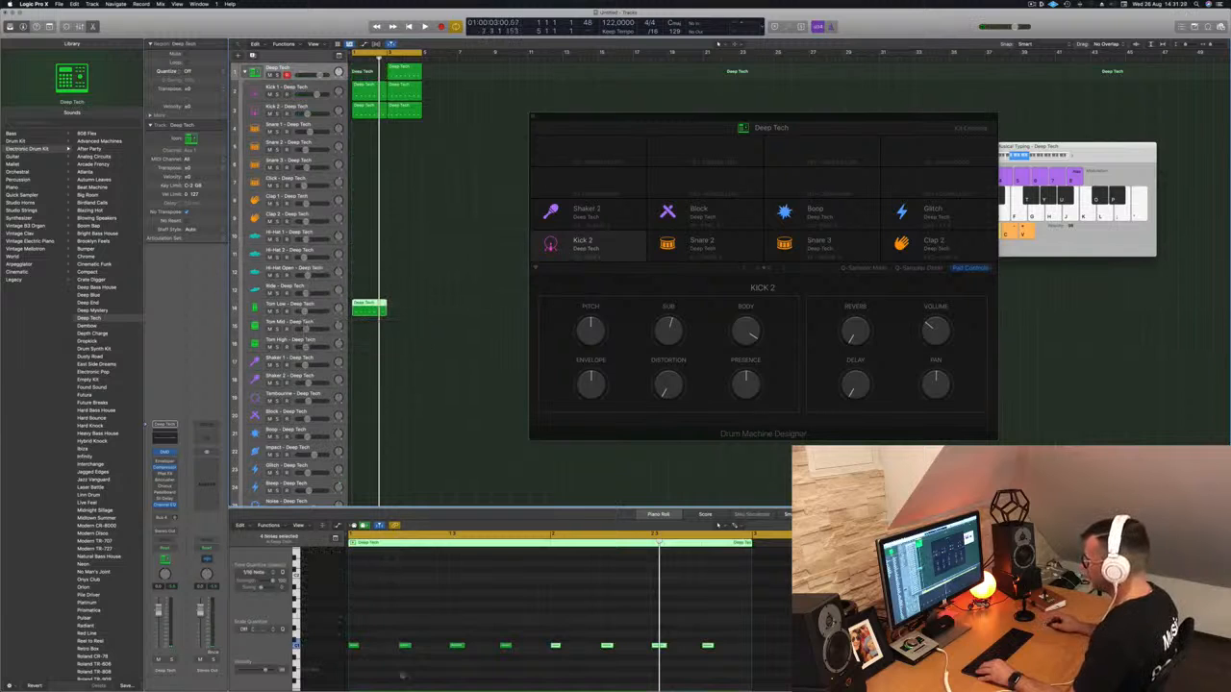
left_click_drag(363, 632, 486, 665)
key("Delete")
left_click_drag(654, 661, 655, 661)
key("Delete")
- Move the two remaining notes onto the Tom Low note row, shift them an eighth note later and play the result
left_click_drag(500, 629, 728, 665)
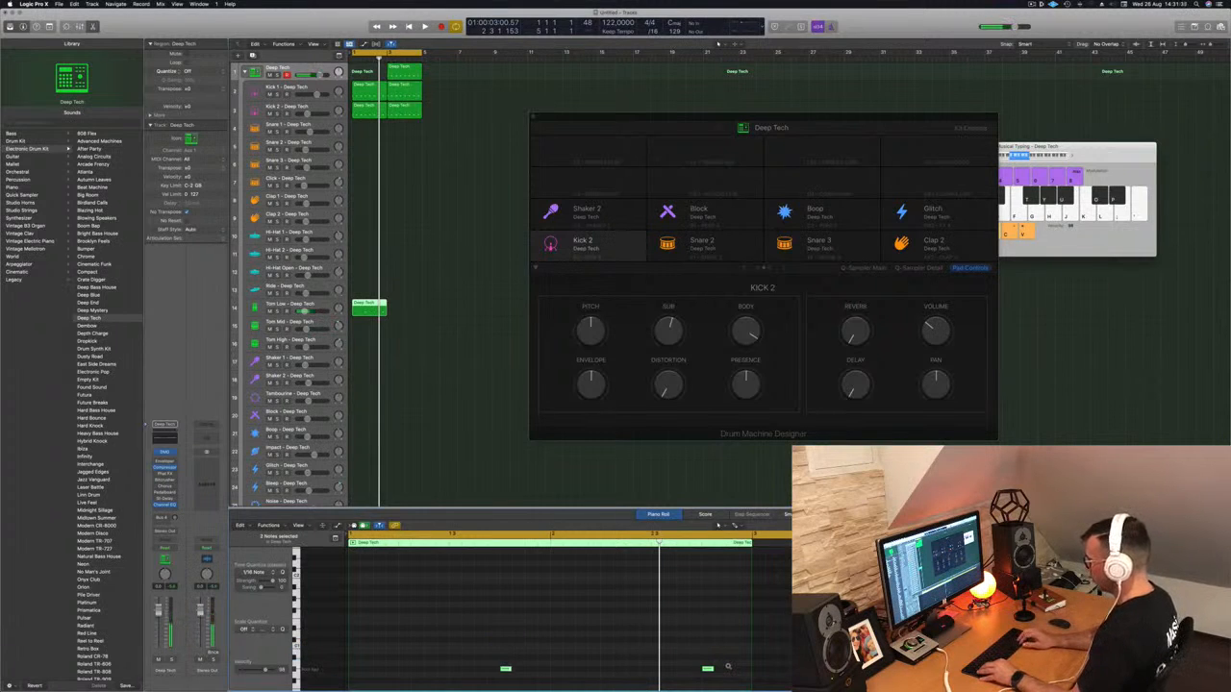
key("space")
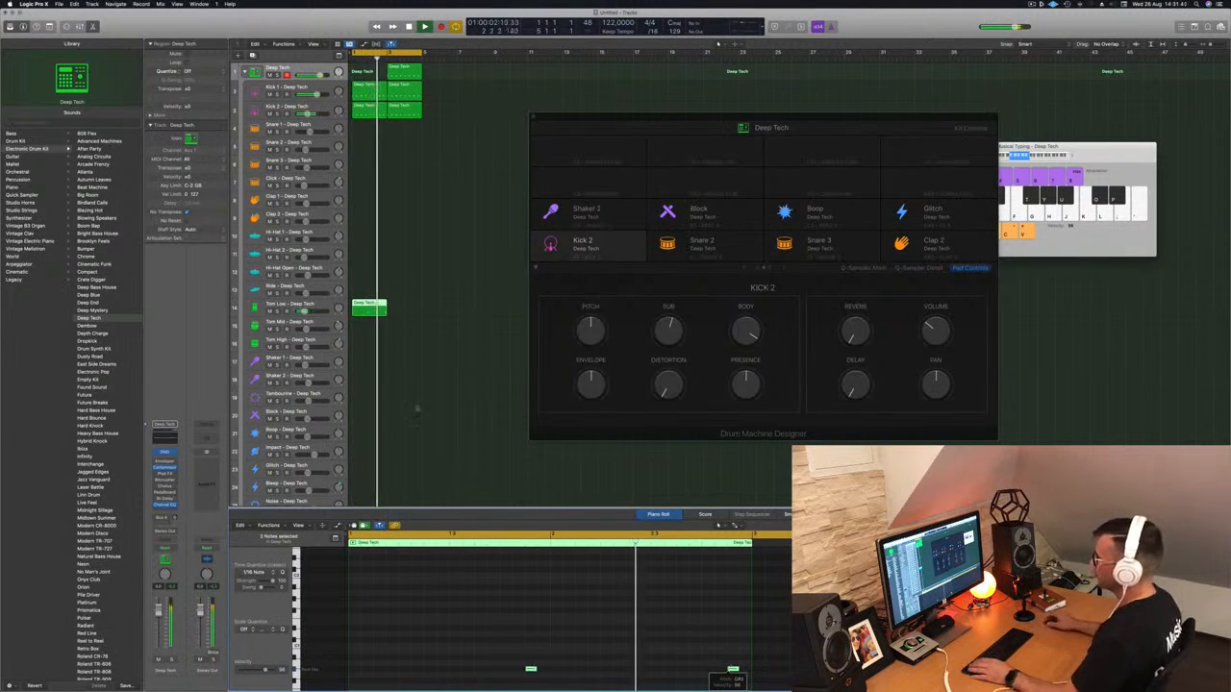
key("space")
- Copy the Tom Low region to bar 3 and change the track's sound to Tom Low 2 - Sapphire
left_click_drag(369, 308, 406, 310)
key("space")
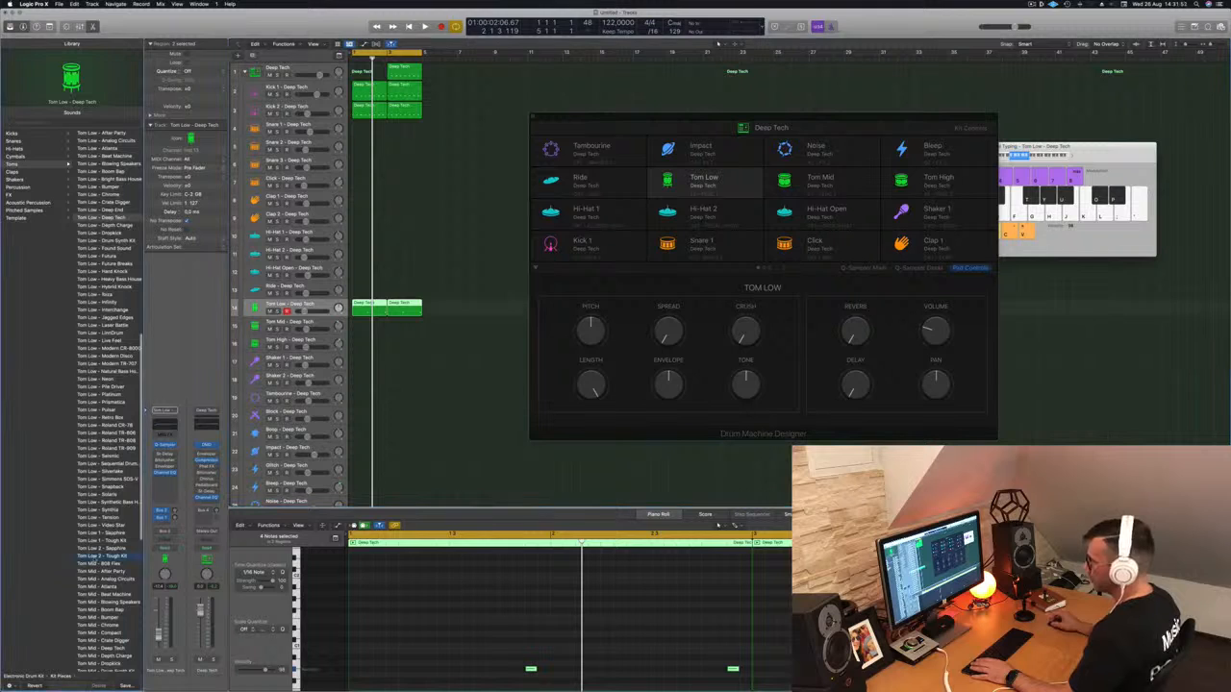
key("space")
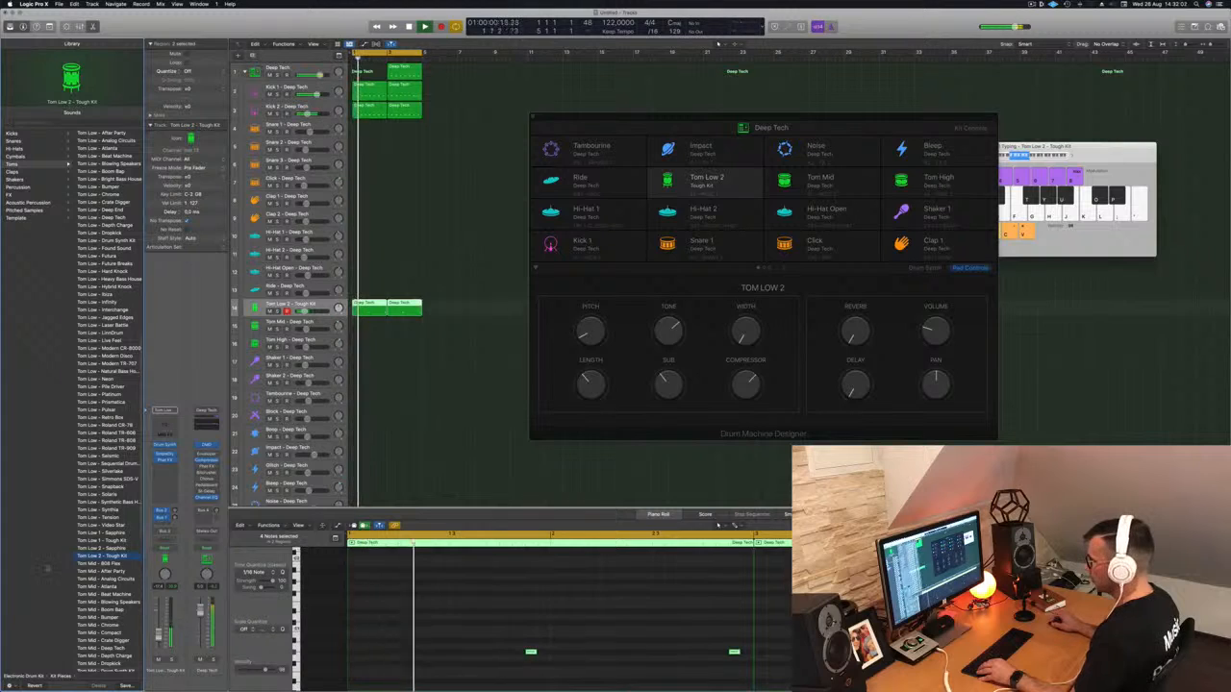
key("Up")
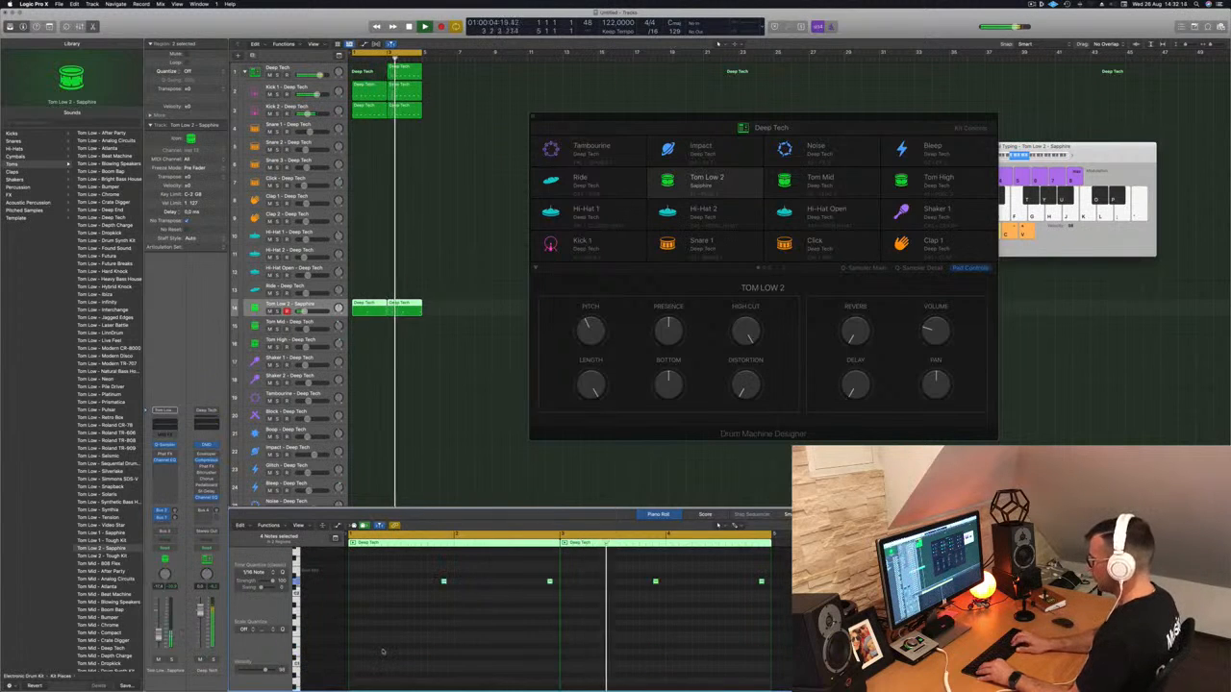
- Transpose the notes of both tom regions up two semitones
key("alt+Up")
key("alt+Up")
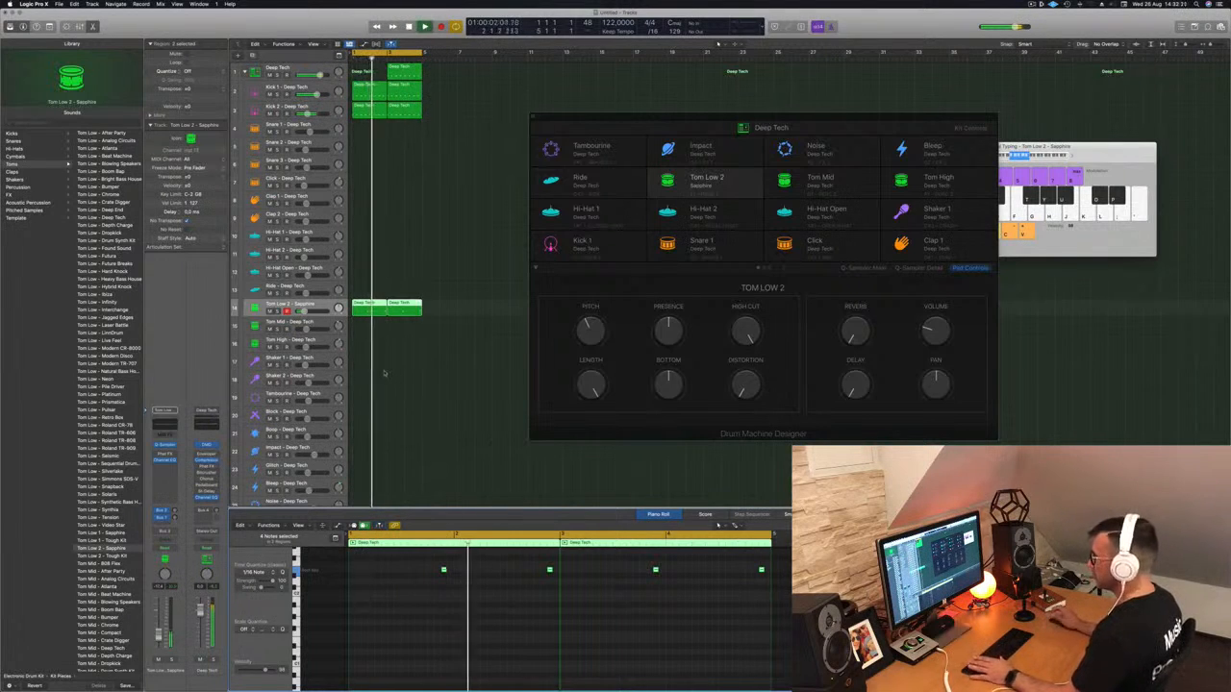
- Change the Tom Low track's sound to Tom Low 1 - Sapphire and try its notes an octave lower before restoring their pitch
left_click(108, 540)
left_click(102, 532)
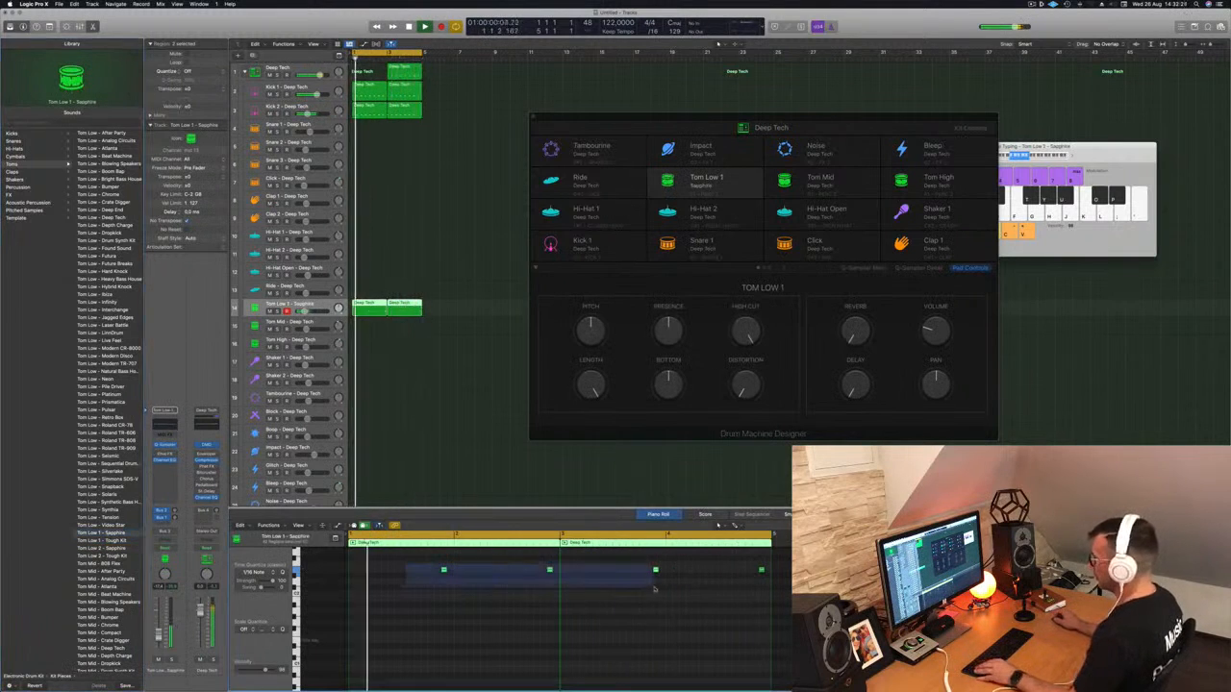
key("alt+shift+Down")
key("alt+shift+Up")
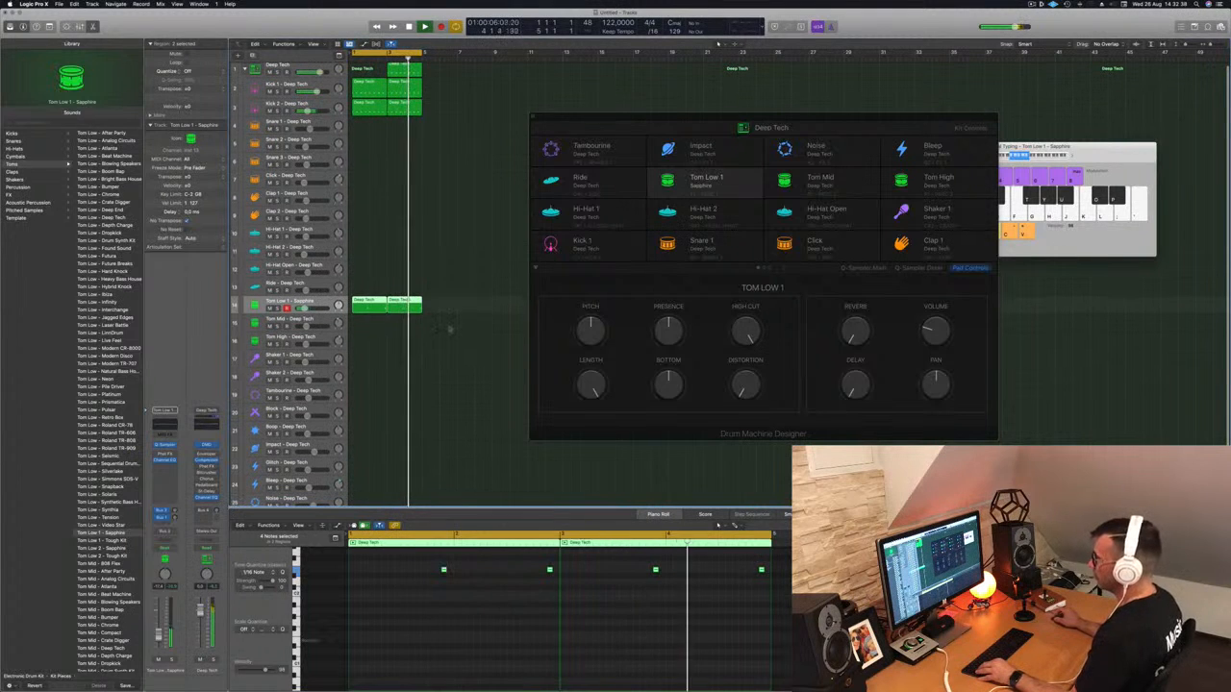
- Copy the first Tom Low region to the Tom Mid track and move its two notes to the starts of bars 1 and 2
left_click(454, 304)
scroll(453, 355, "down", 2)
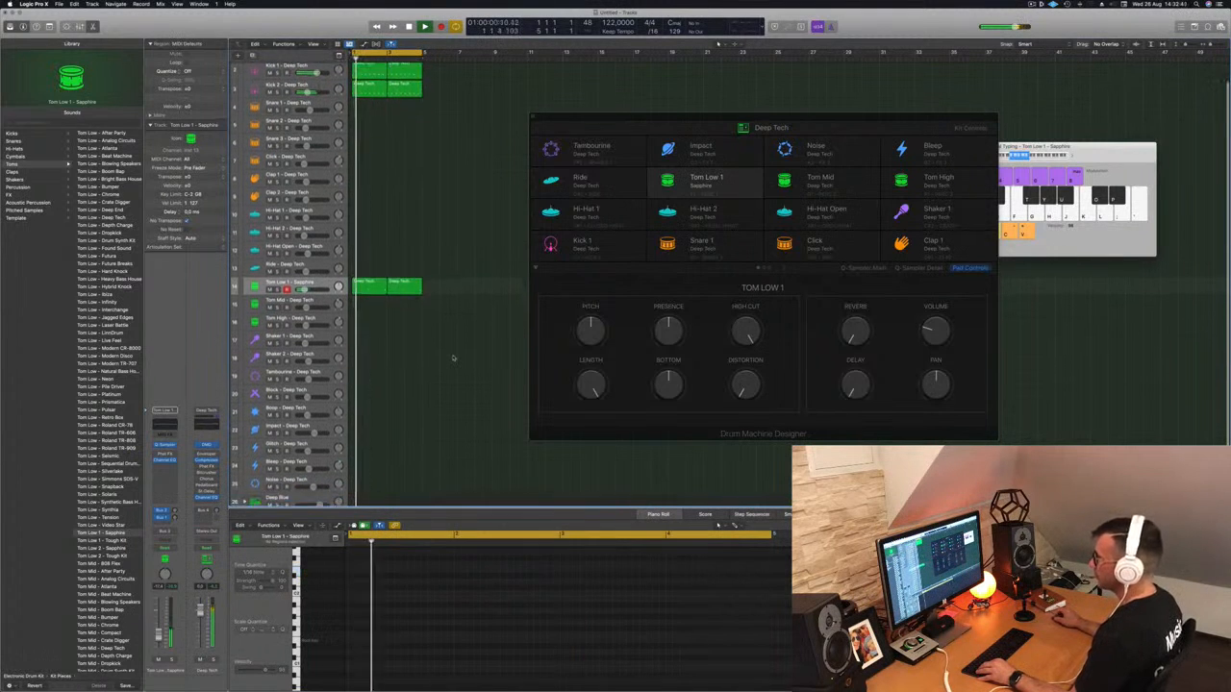
scroll(452, 358, "up", 1)
scroll(455, 272, "up", 1)
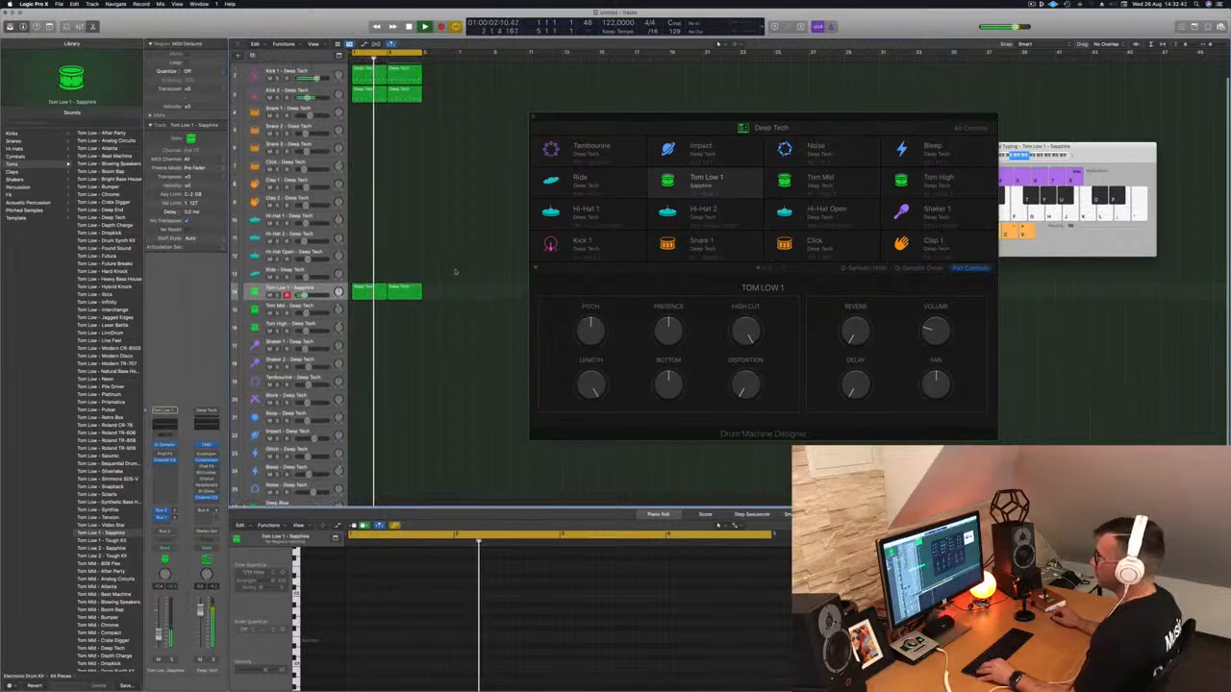
left_click_drag(370, 290, 363, 308)
left_click_drag(383, 548, 620, 612)
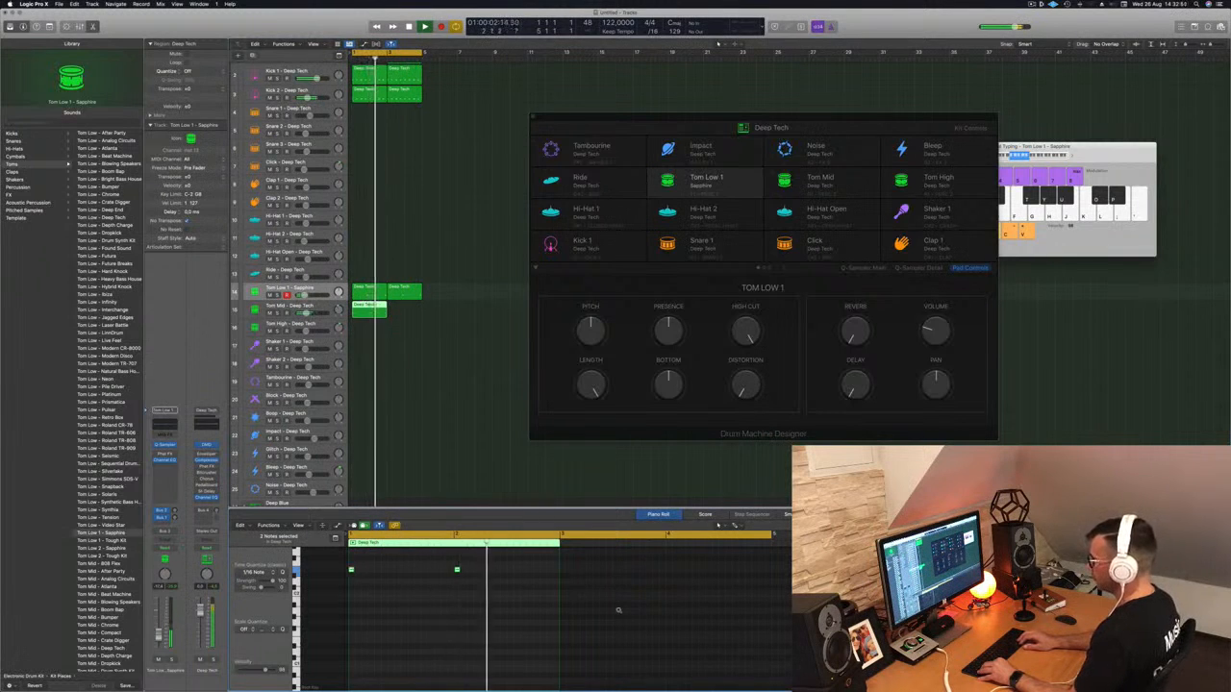
- Move the copied region's two notes onto the Tom Mid note row and shift them an eighth note later
key("alt+Down")
key("alt+Down")
key("alt+Down")
key("alt+Down")
key("alt+Down")
key("alt+Down")
key("alt+Down")
key("alt+Down")
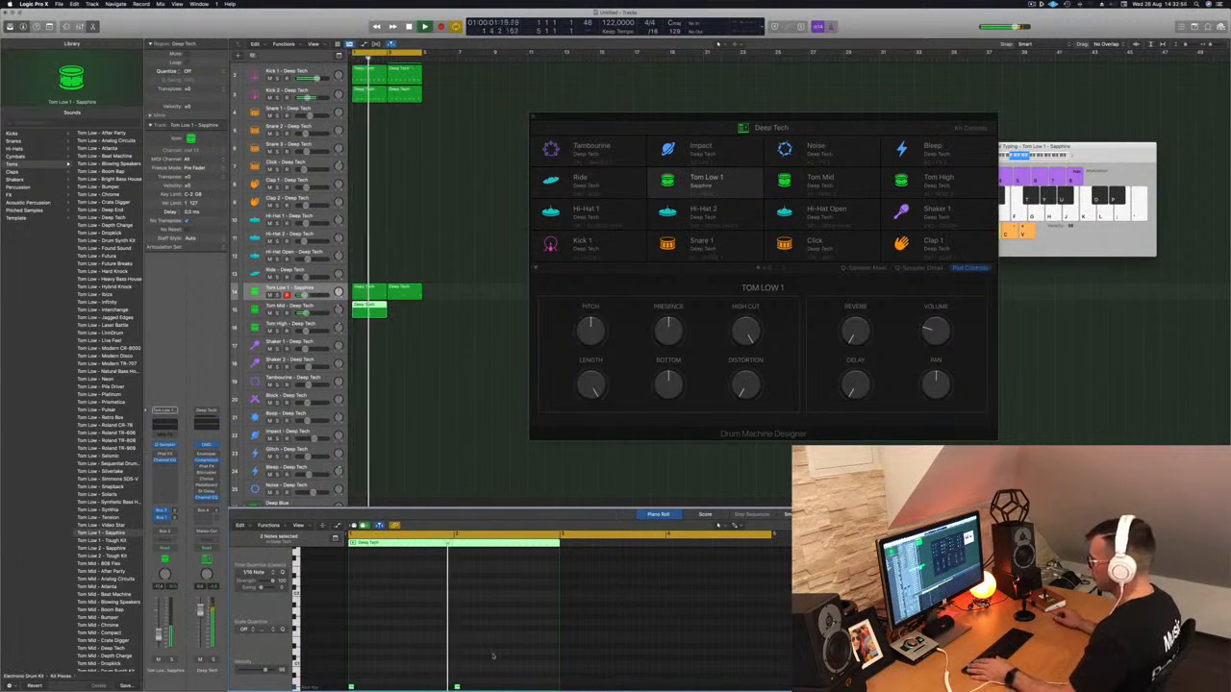
left_click_drag(485, 677, 322, 608)
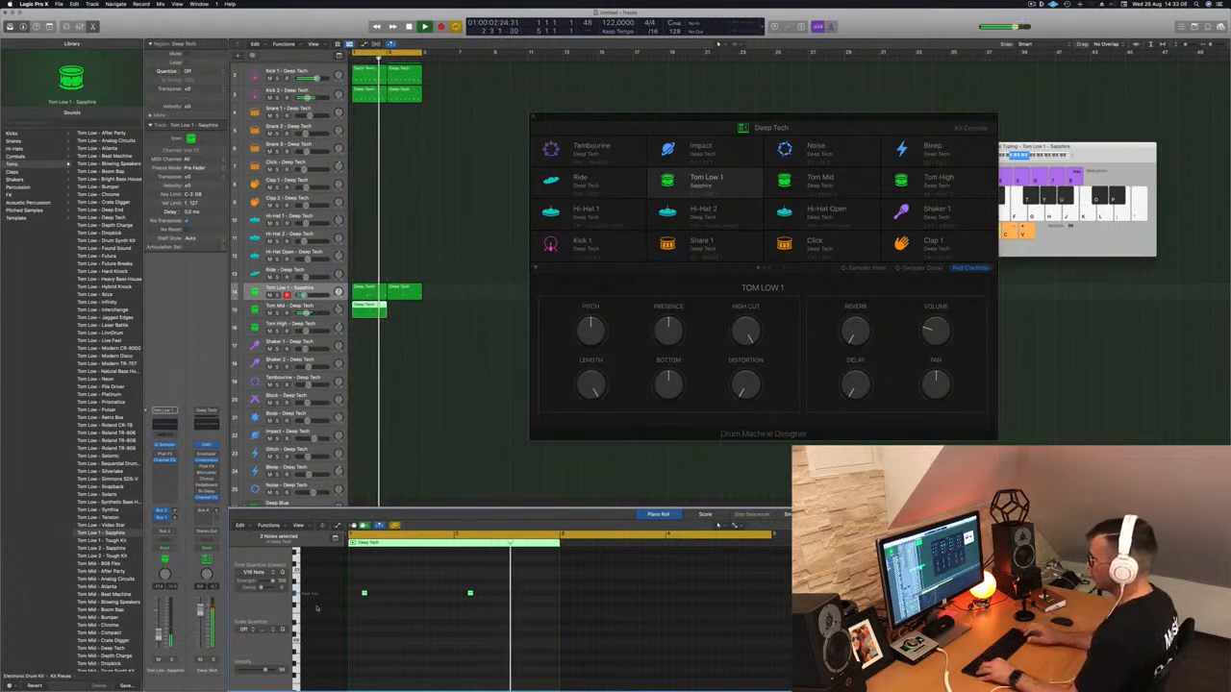
key("Down")
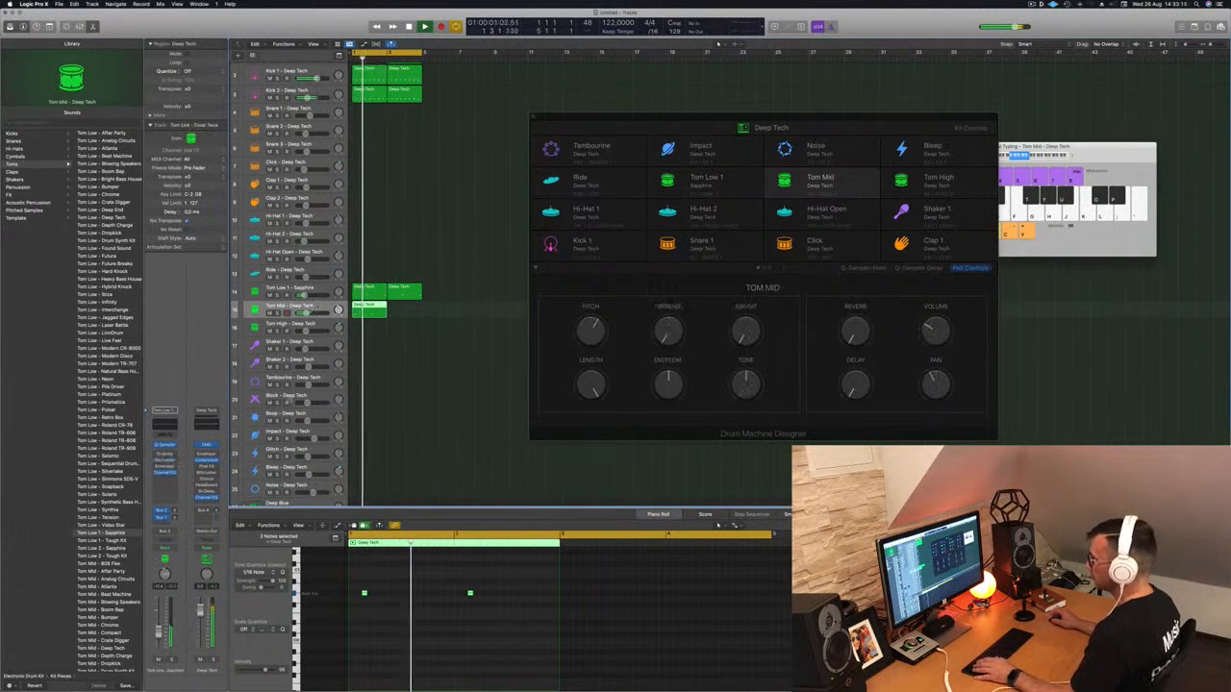
left_click_drag(481, 581, 353, 612)
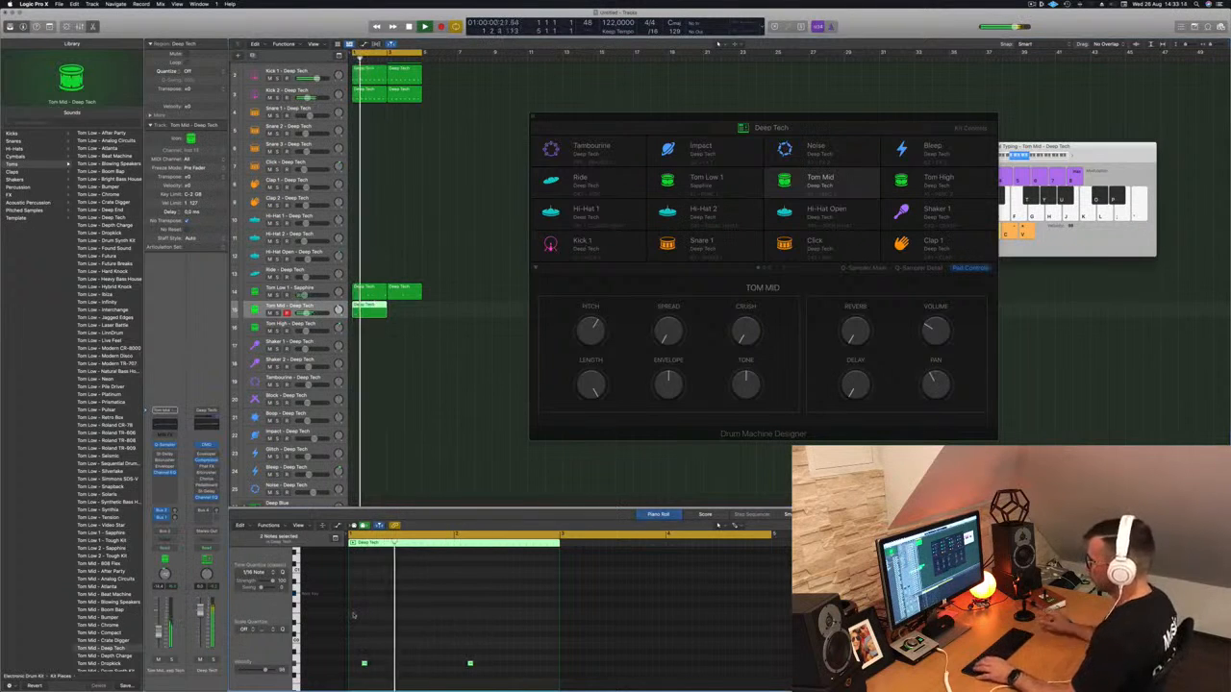
- Copy the Tom Mid region to bar 3 and select both regions on the track
left_click_drag(366, 305, 403, 312)
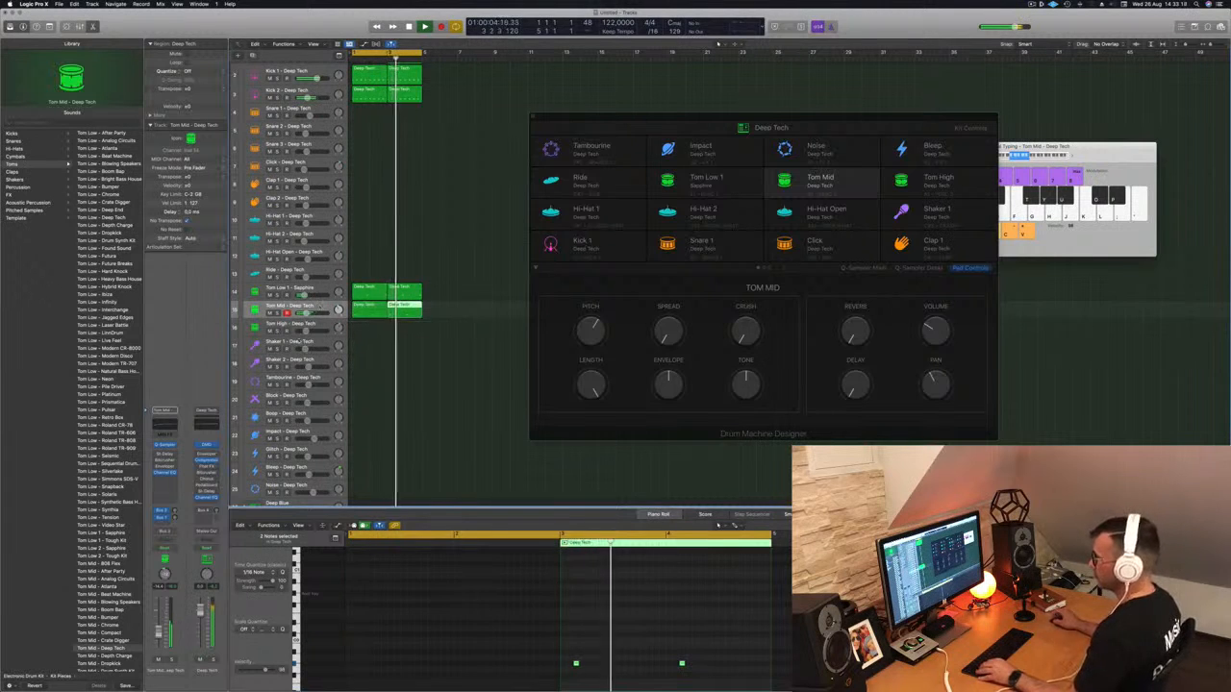
left_click(320, 306)
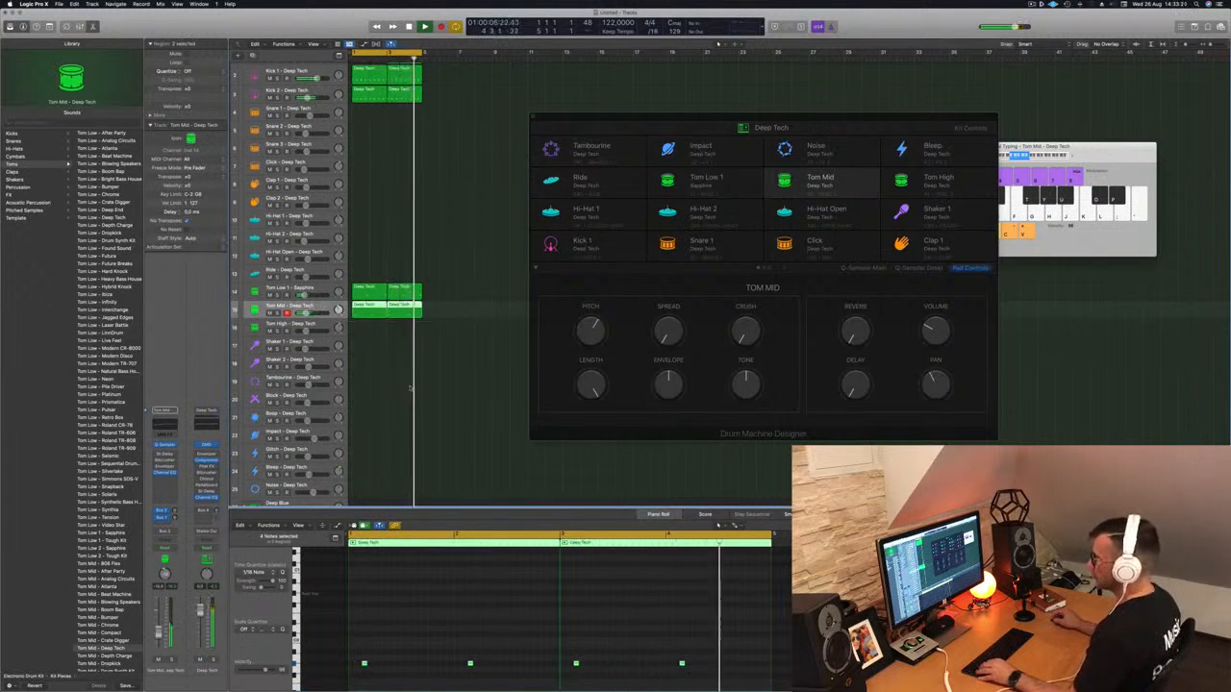
scroll(405, 383, "down", 5)
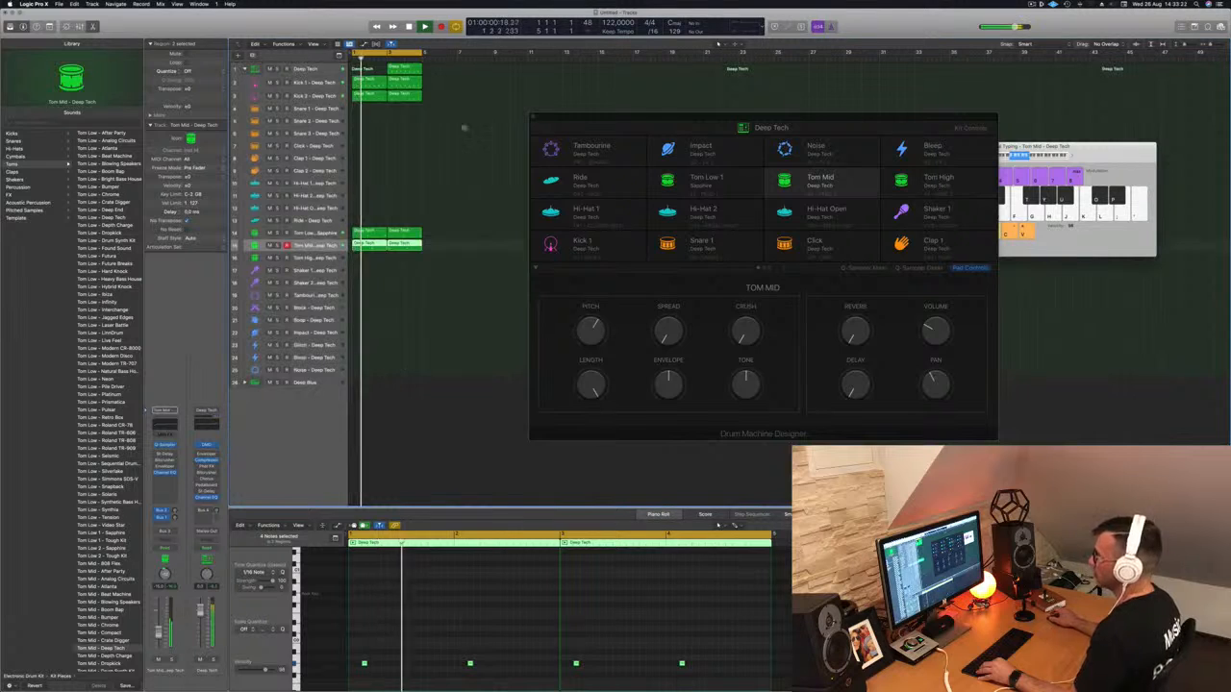
scroll(421, 123, "down", 3)
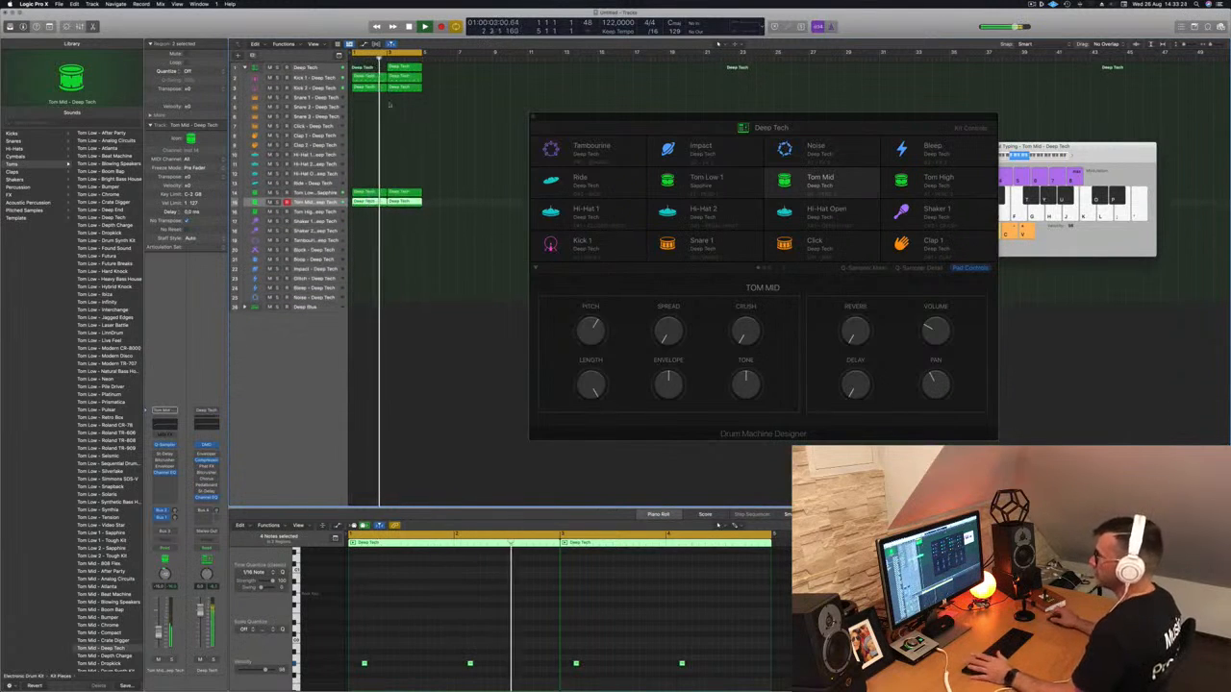
- Open the Enveloper effect on the main Deep Tech track's channel strip
left_click(320, 67)
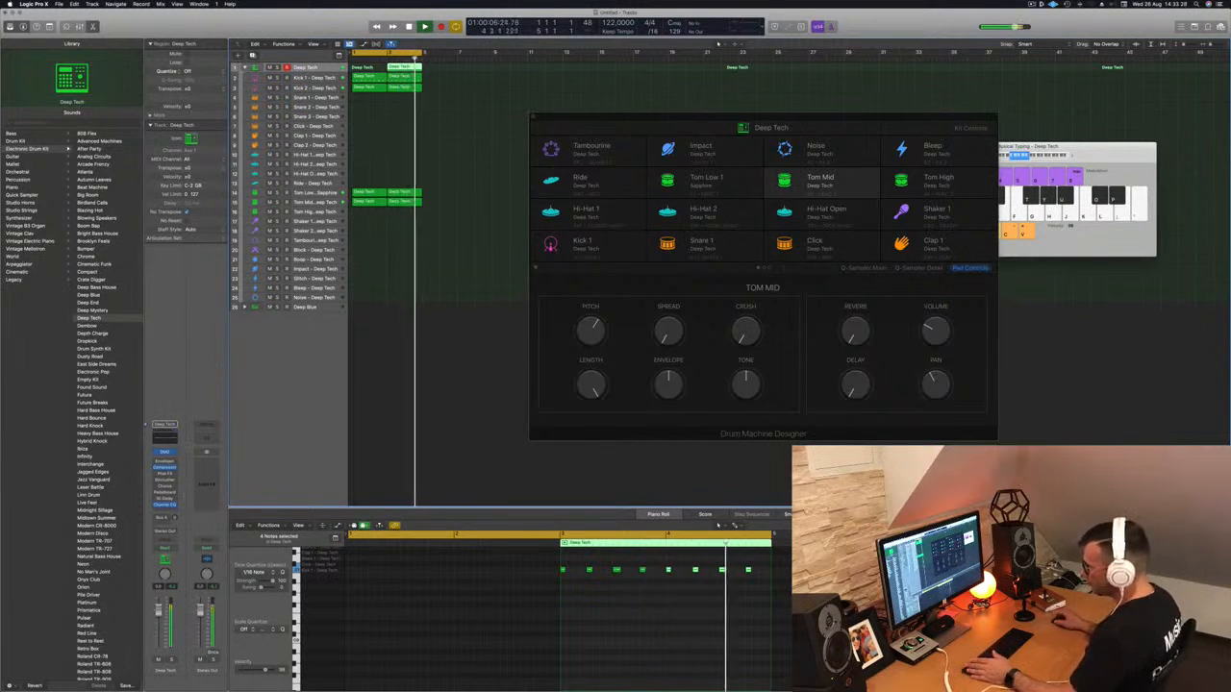
left_click(165, 462)
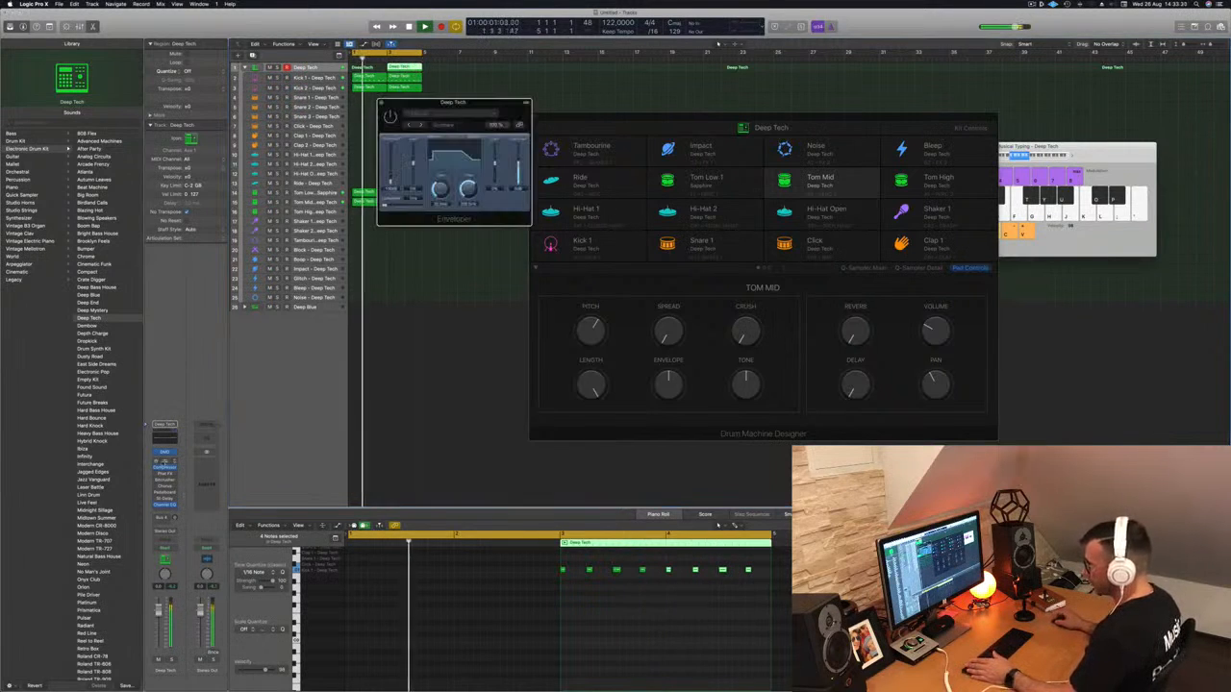
left_click(157, 463)
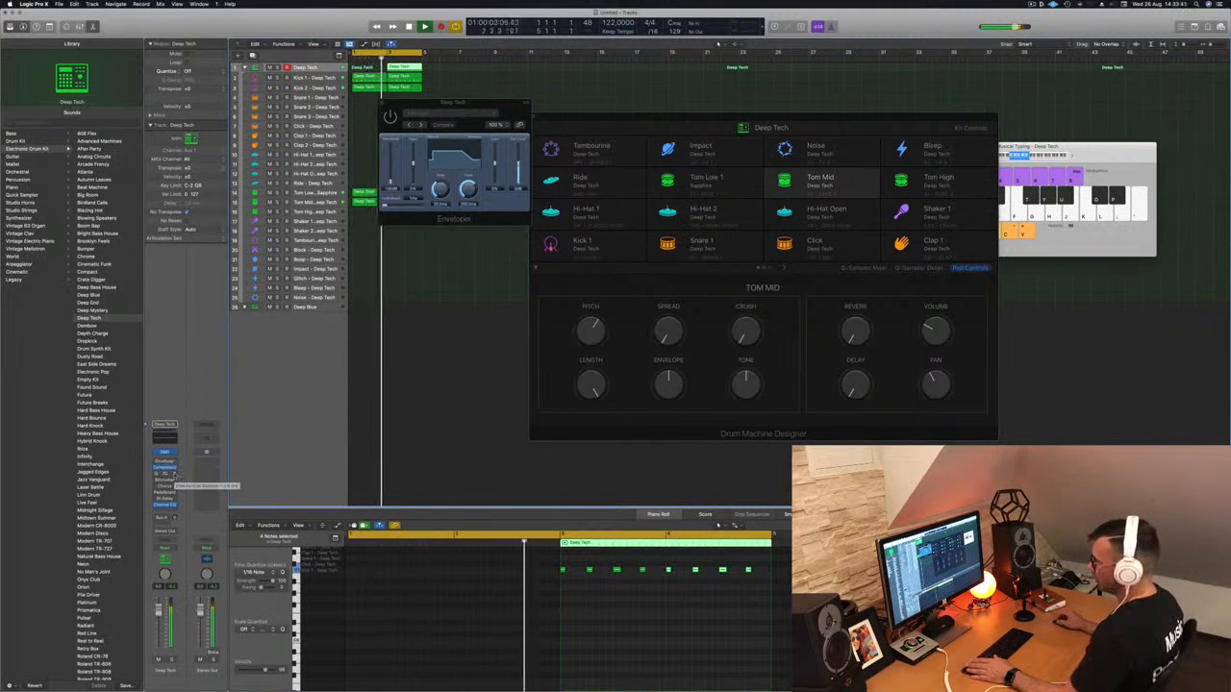
- Replace the Phat FX effect on the main Deep Tech channel with a stereo SubBass
left_click(170, 468)
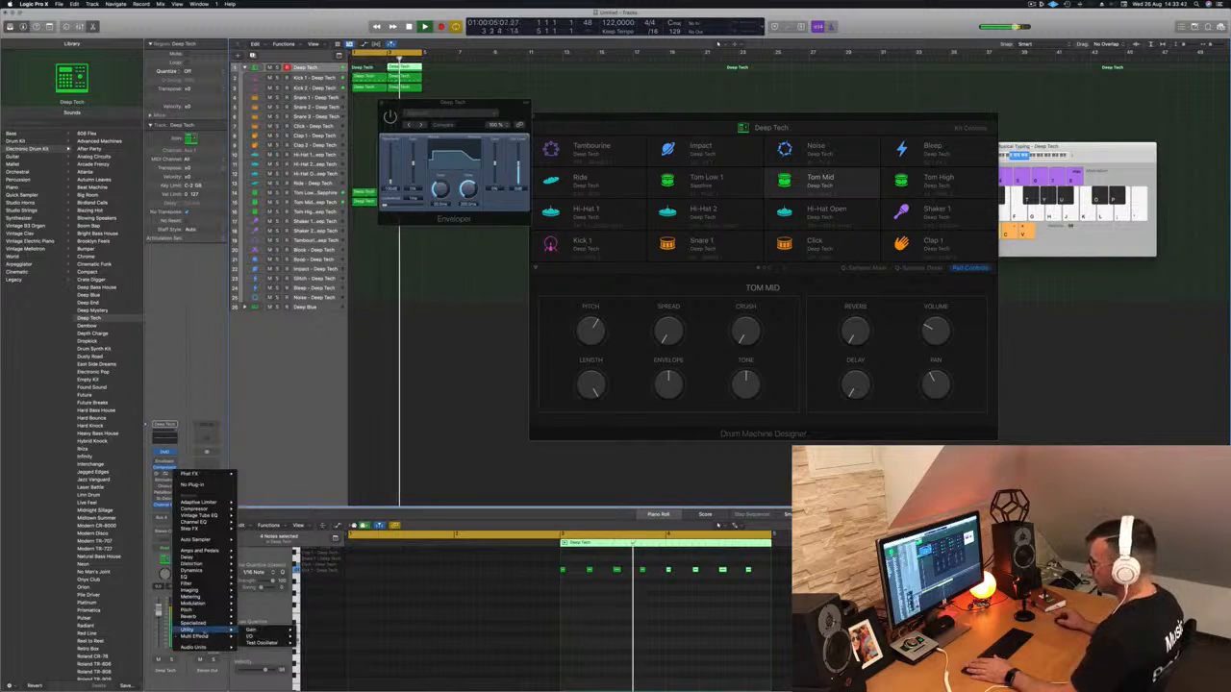
mouse_move(205, 639)
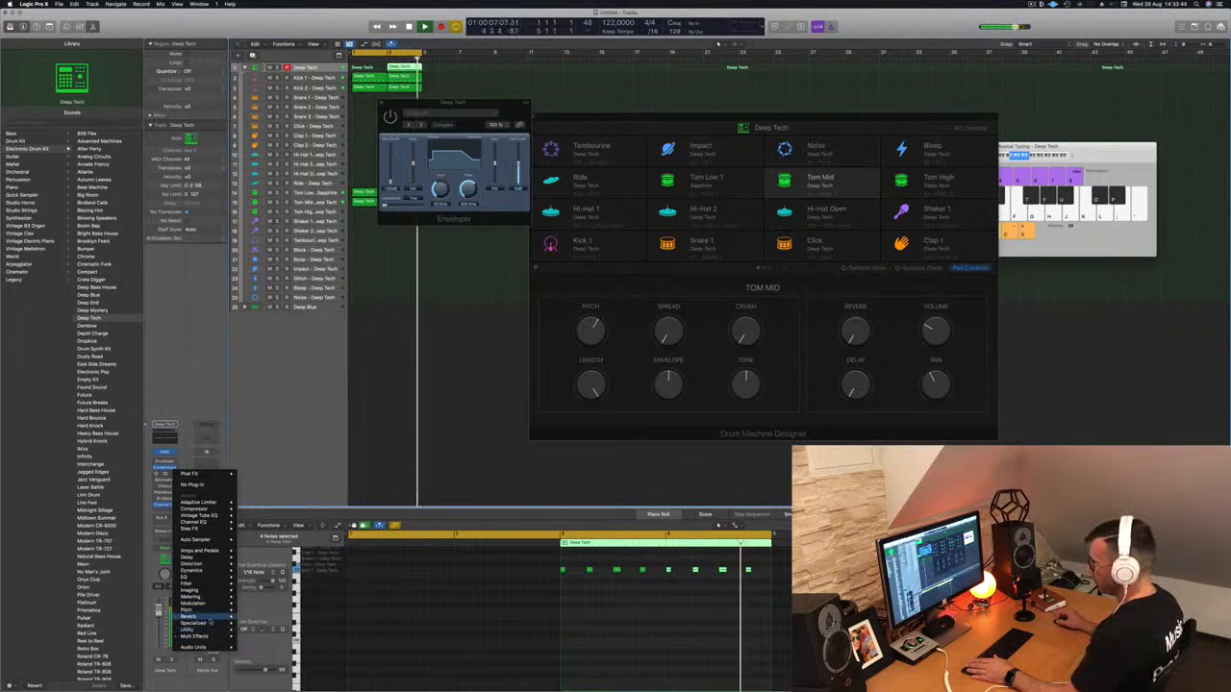
mouse_move(261, 639)
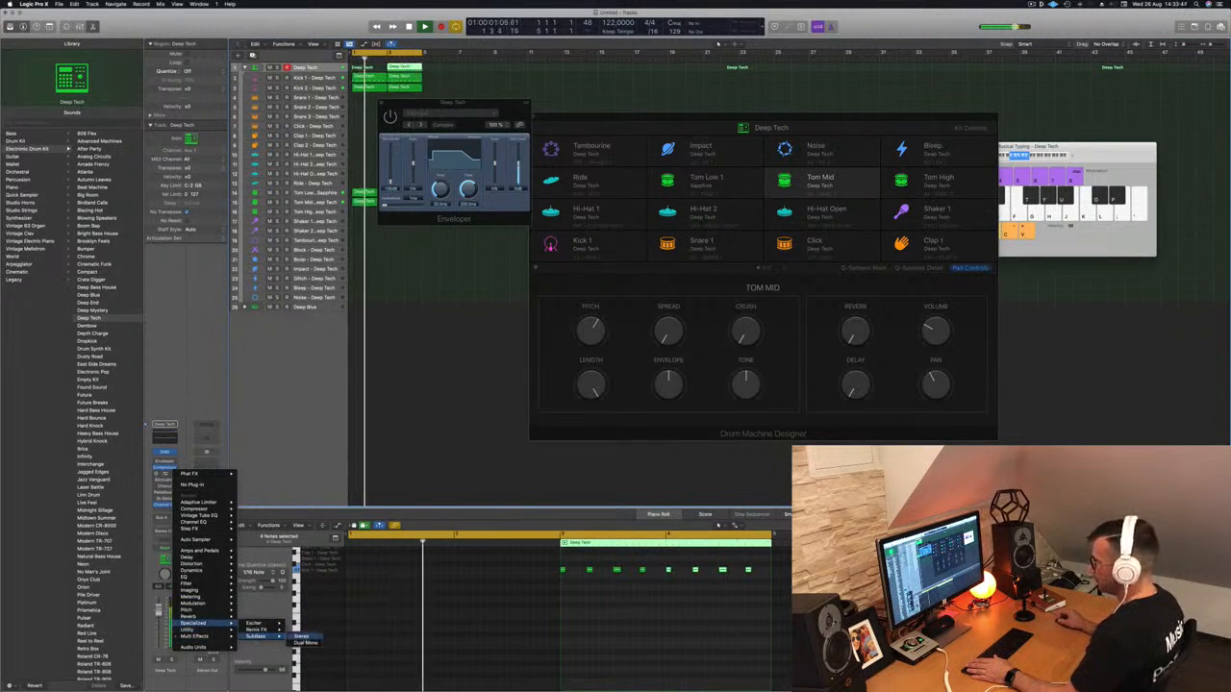
left_click(303, 635)
left_click_drag(440, 111, 410, 130)
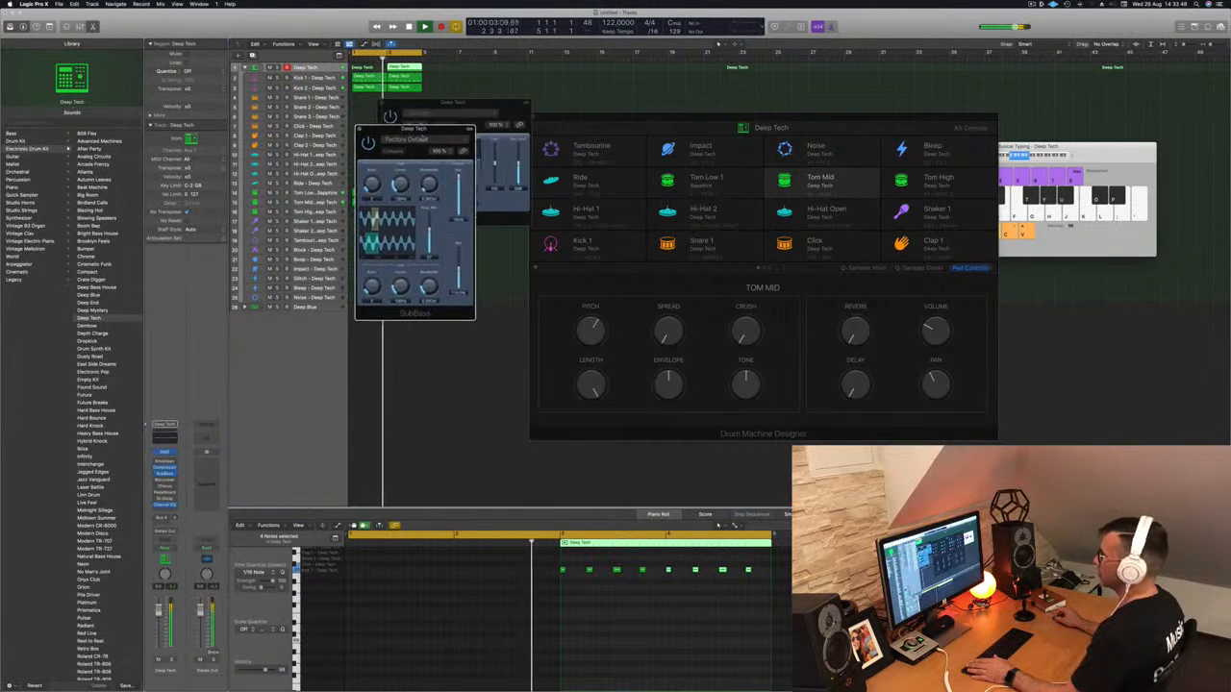
- Audition Kick Warmer and Sub Pressure in SubBass before loading the Bass Booster preset, and lower the main Deep Tech channel's volume
left_click(415, 139)
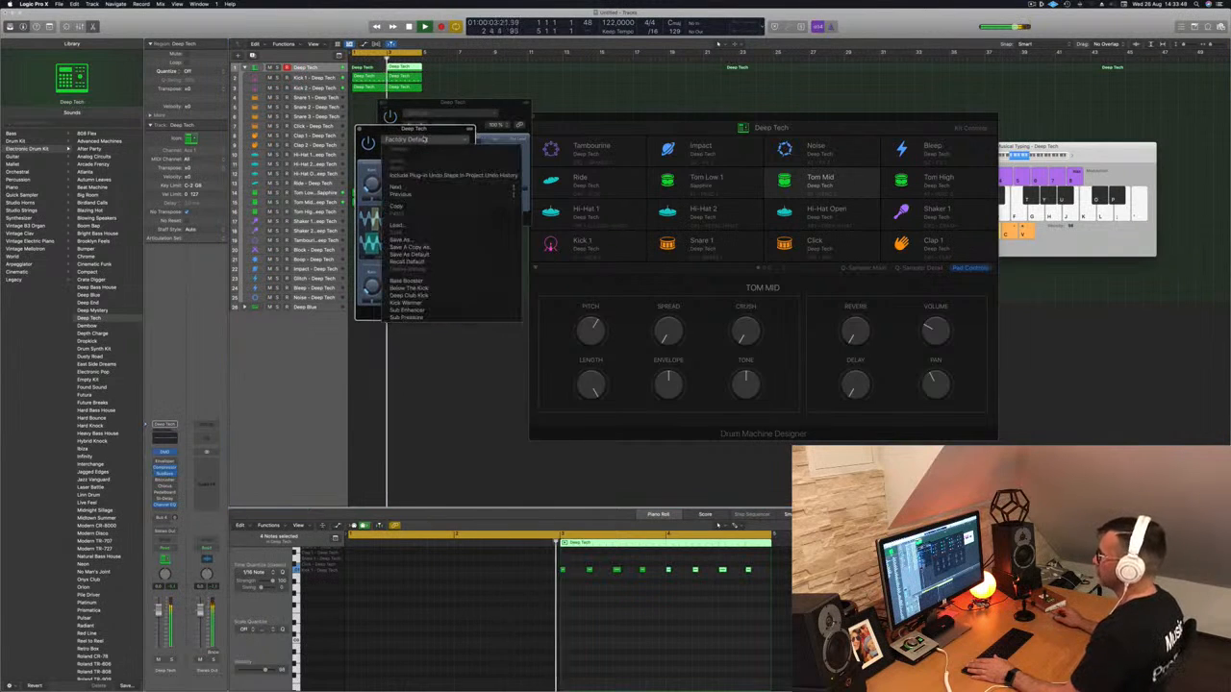
left_click(450, 303)
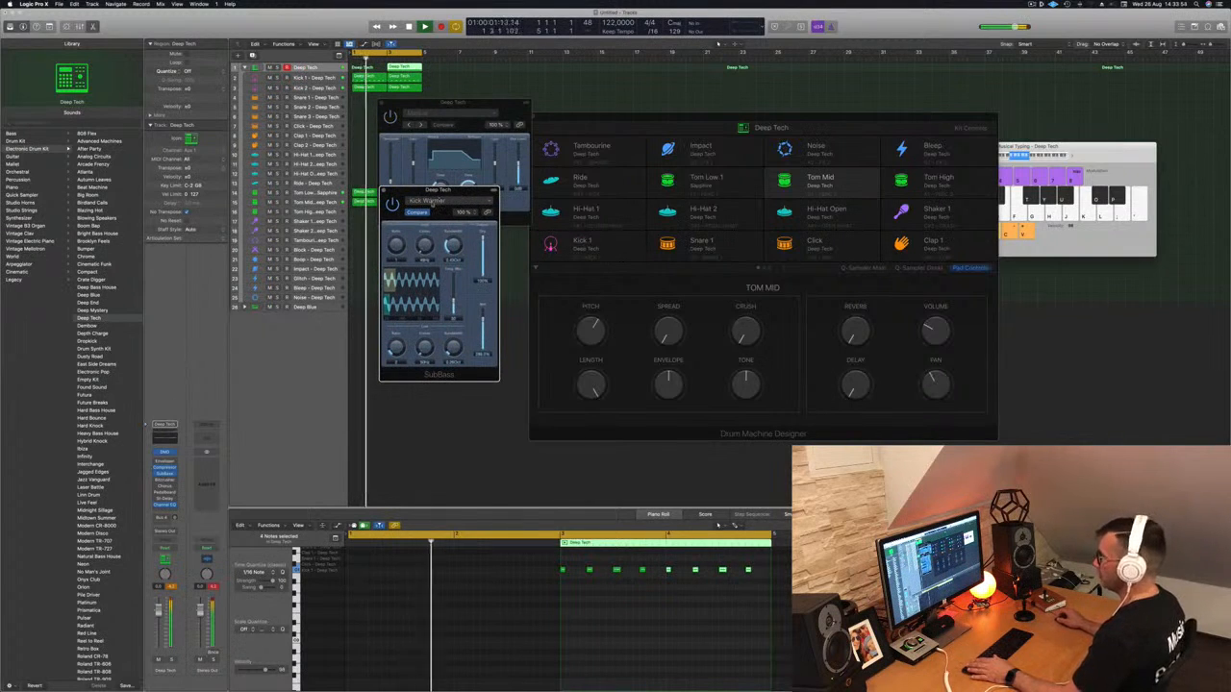
left_click(428, 200)
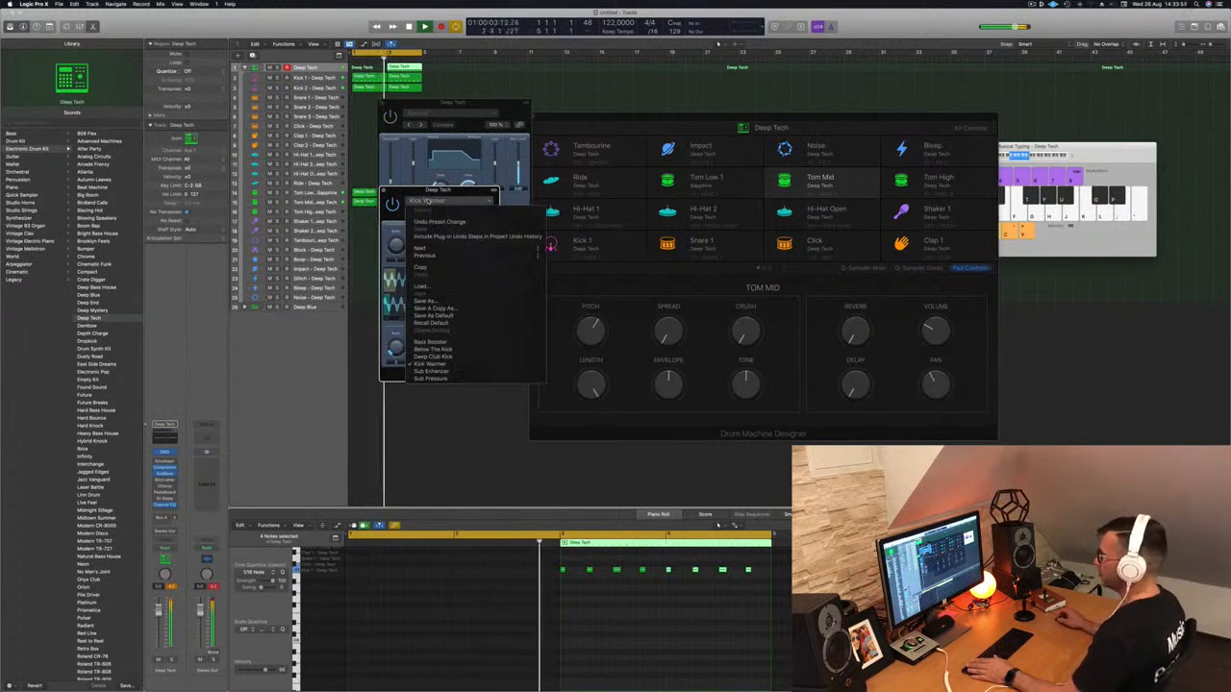
left_click(449, 379)
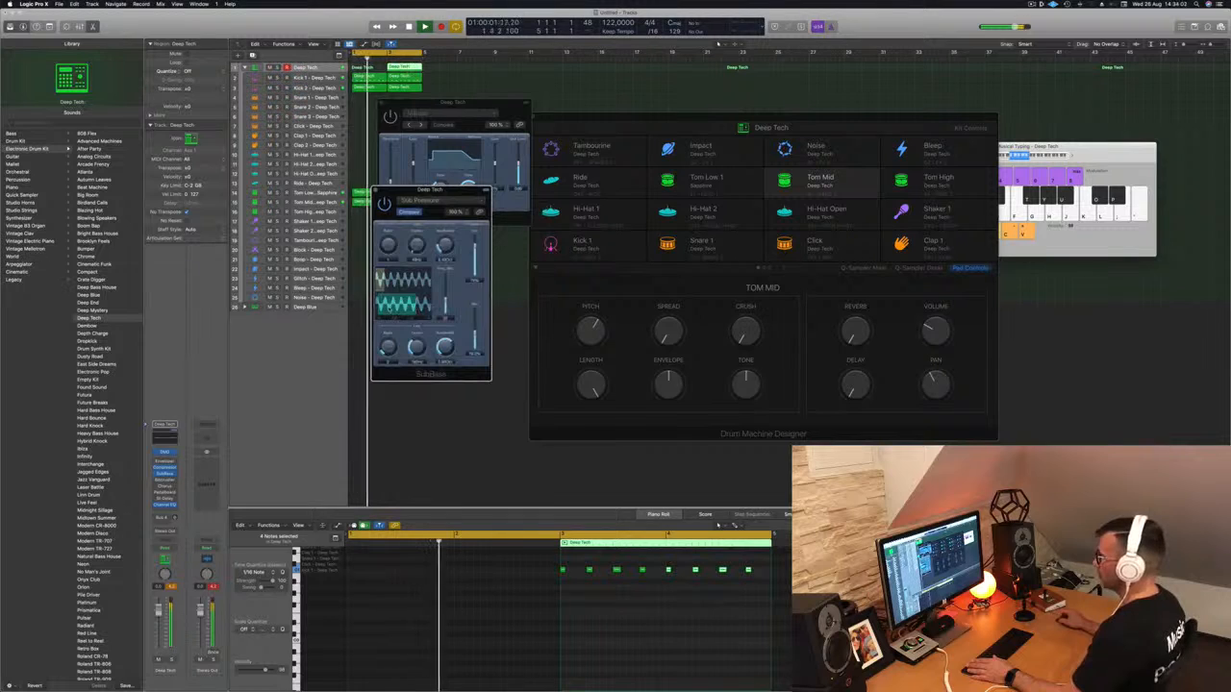
left_click(462, 203)
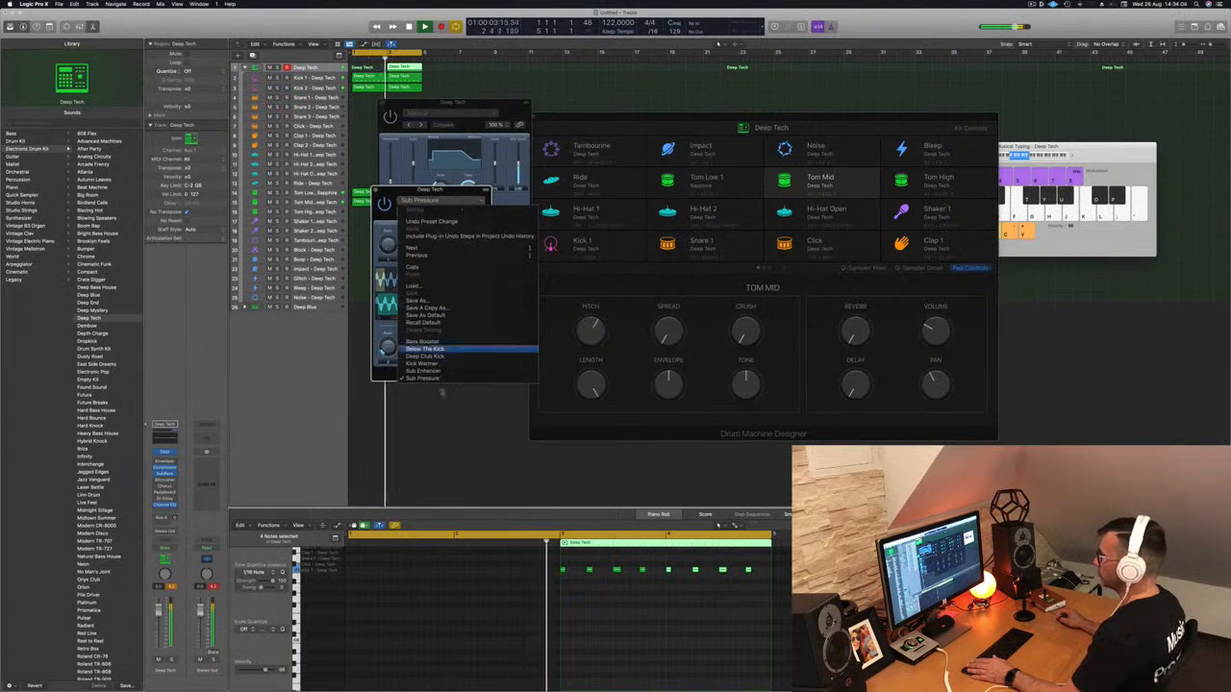
left_click(451, 342)
left_click_drag(456, 192, 491, 212)
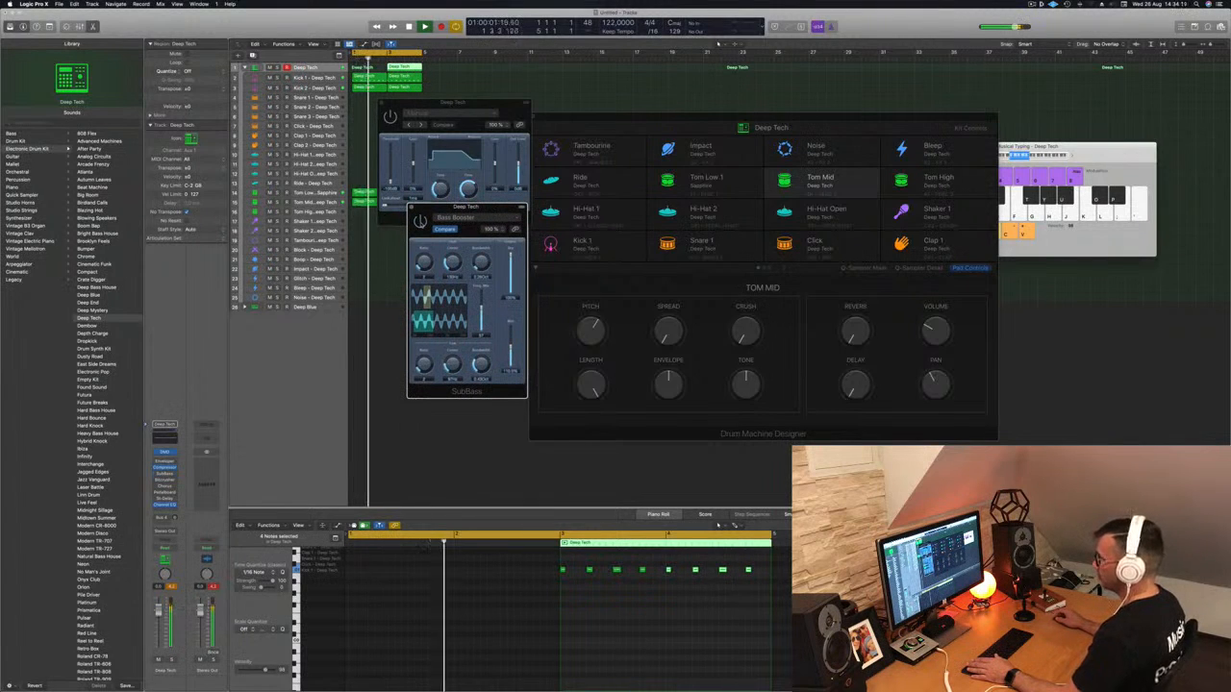
left_click(173, 587)
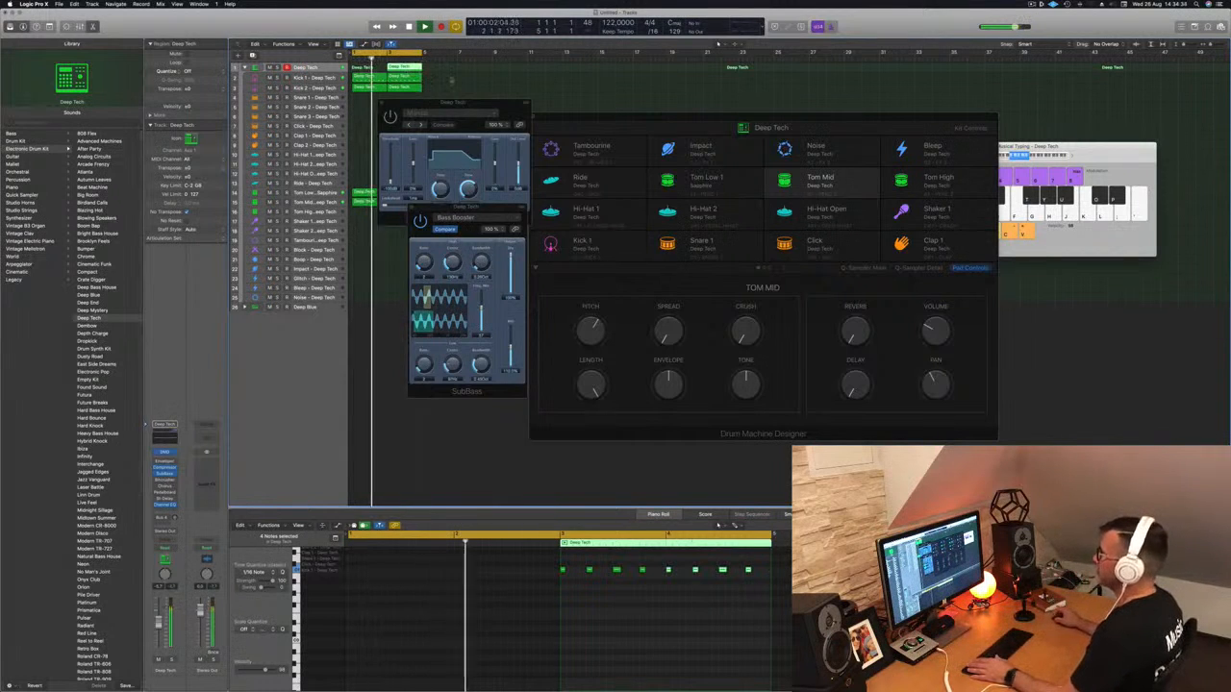
- Delete the bar 3 region on the main Deep Tech track and close the Enveloper window
key("Delete")
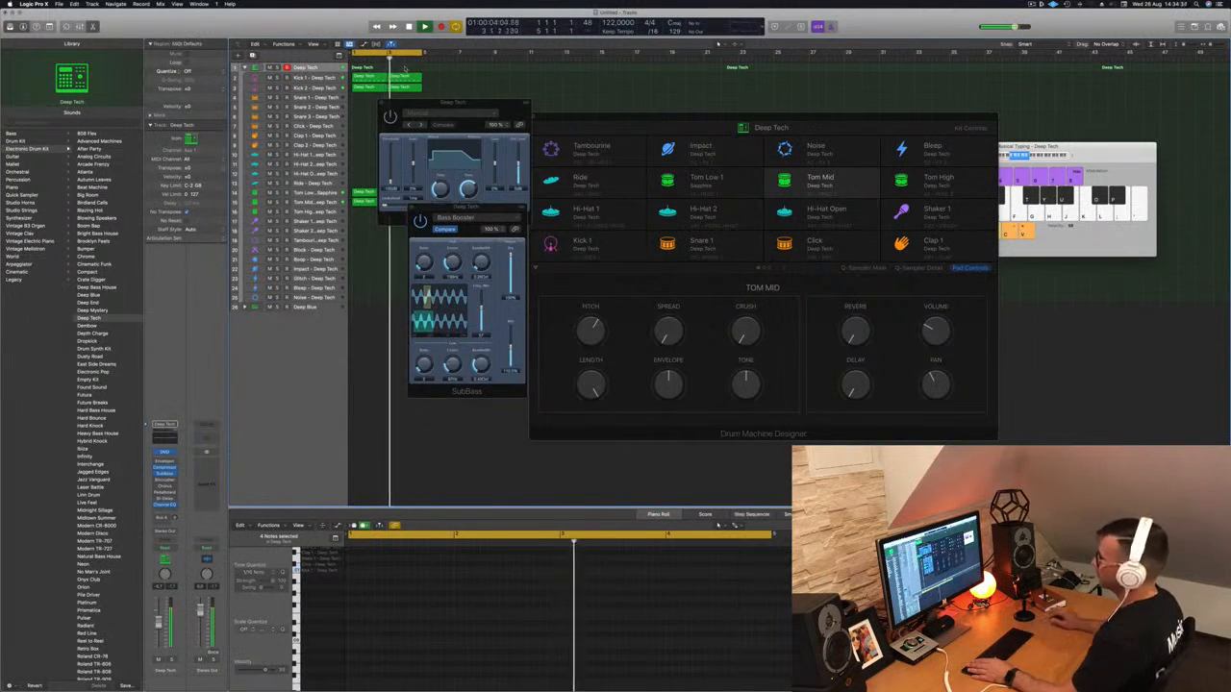
left_click(382, 103)
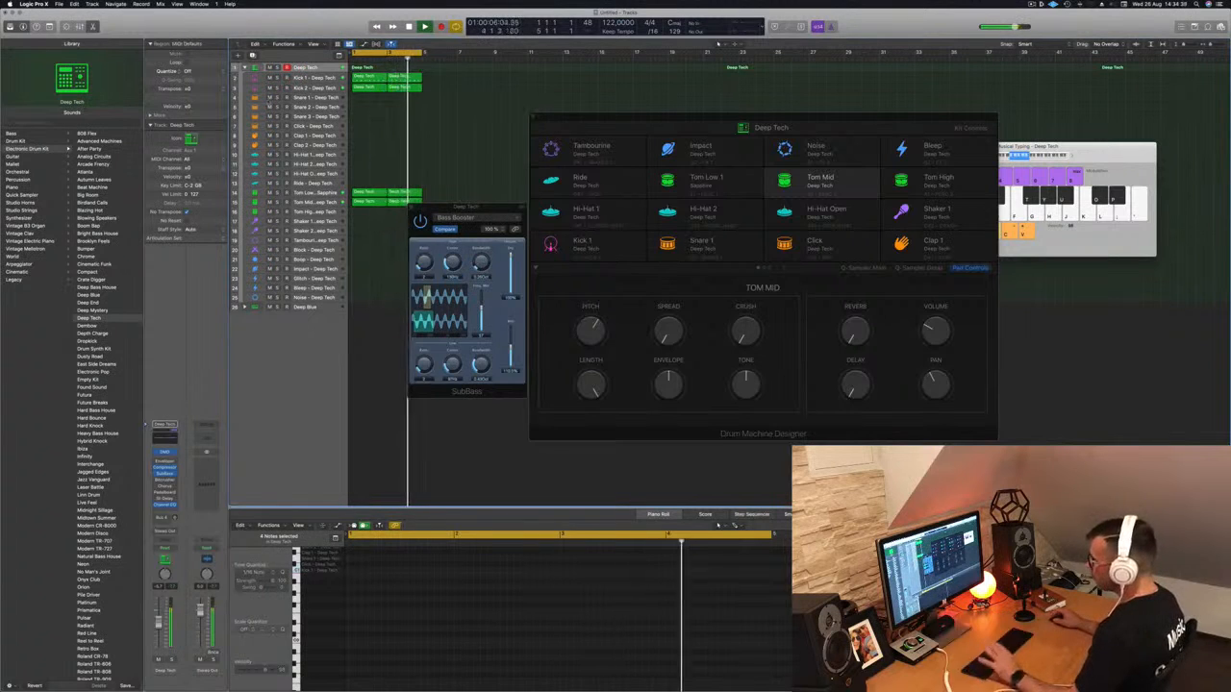
- Collapse the Deep Tech track stack, expand the Deep Blue stack and stop playback
left_click(246, 68)
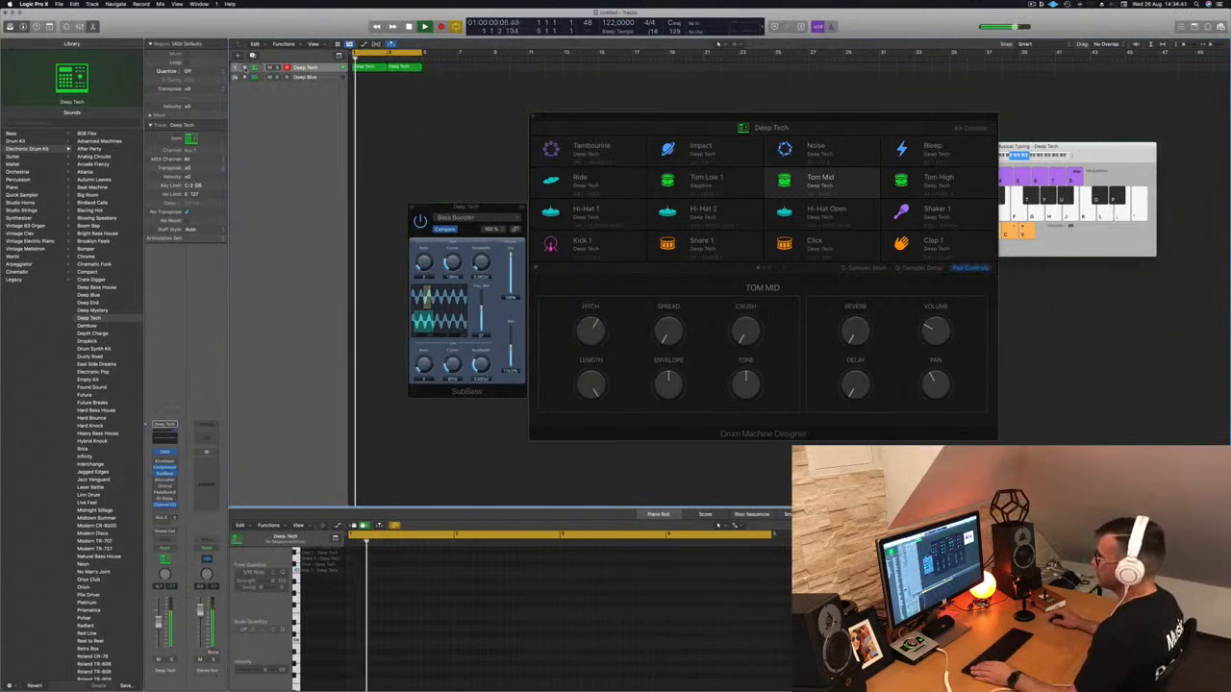
left_click(318, 78)
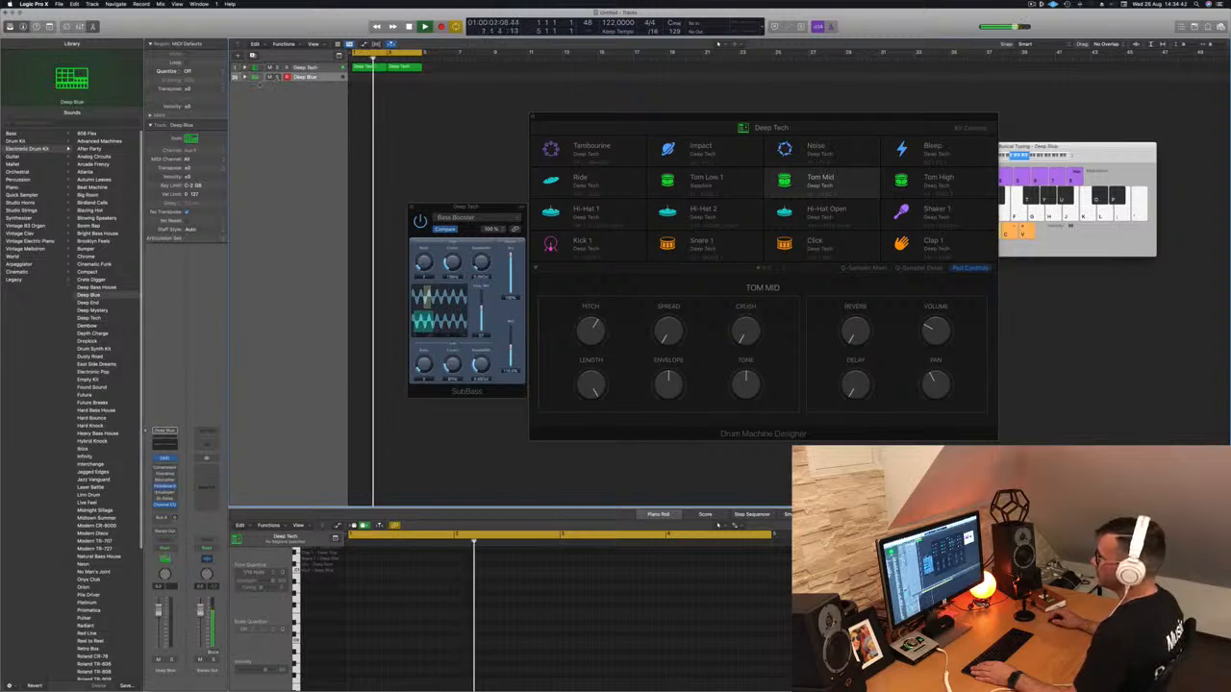
left_click(244, 77)
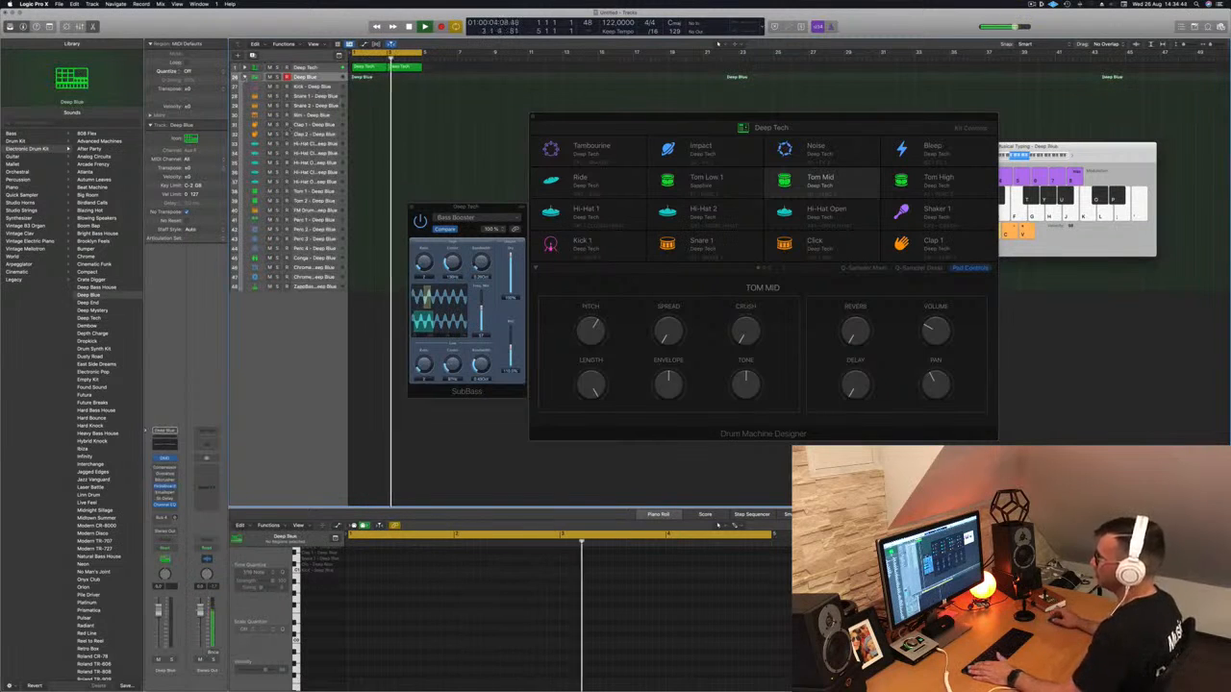
key("space")
- Try to copy the collapsed Deep Tech regions at bar 1 to the Deep Blue tracks and expand the Deep Tech stack
left_click(373, 67)
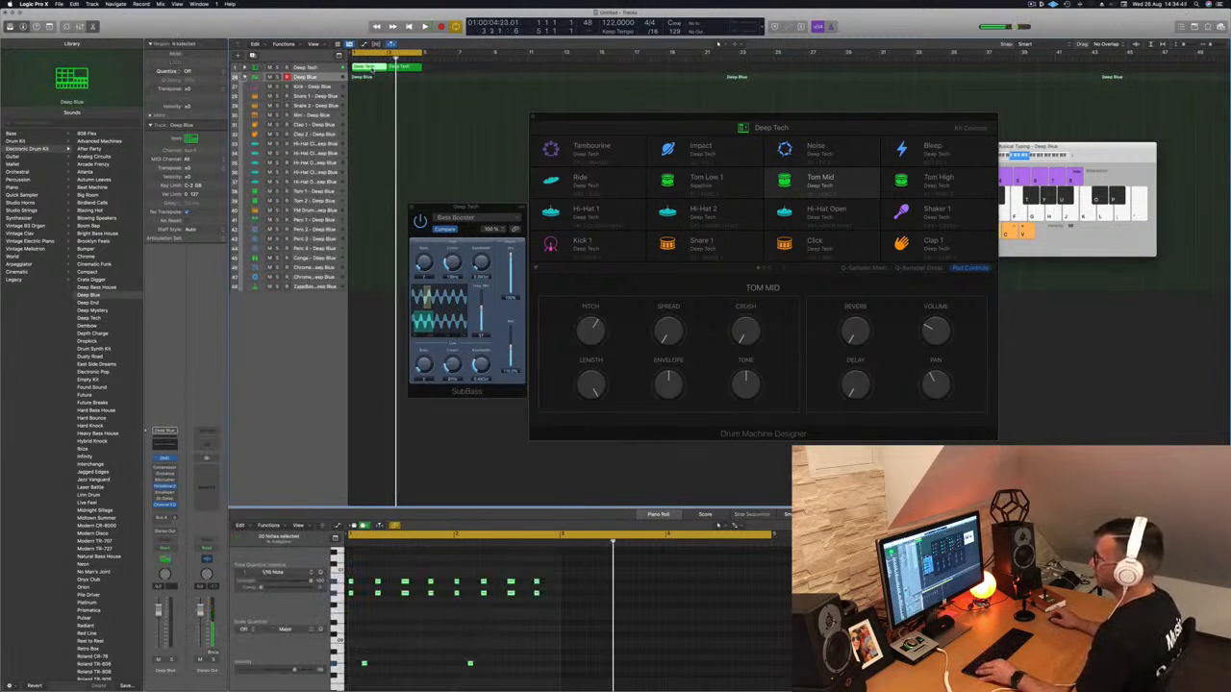
left_click_drag(373, 68, 363, 98)
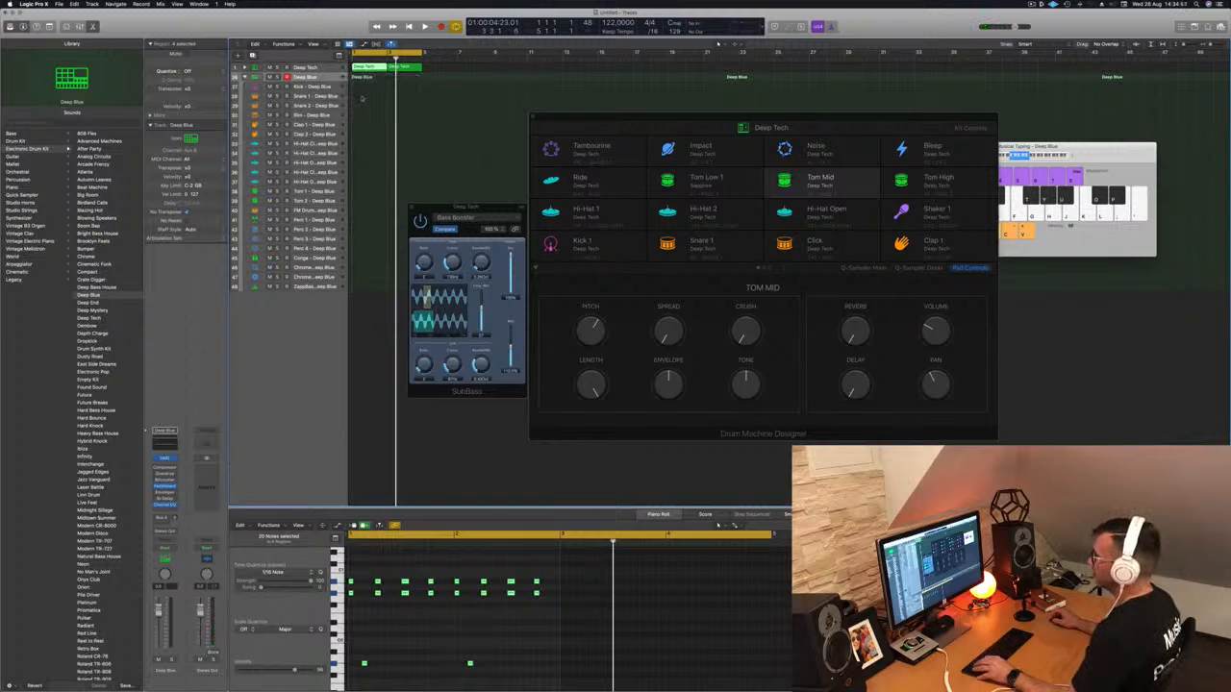
left_click(244, 69)
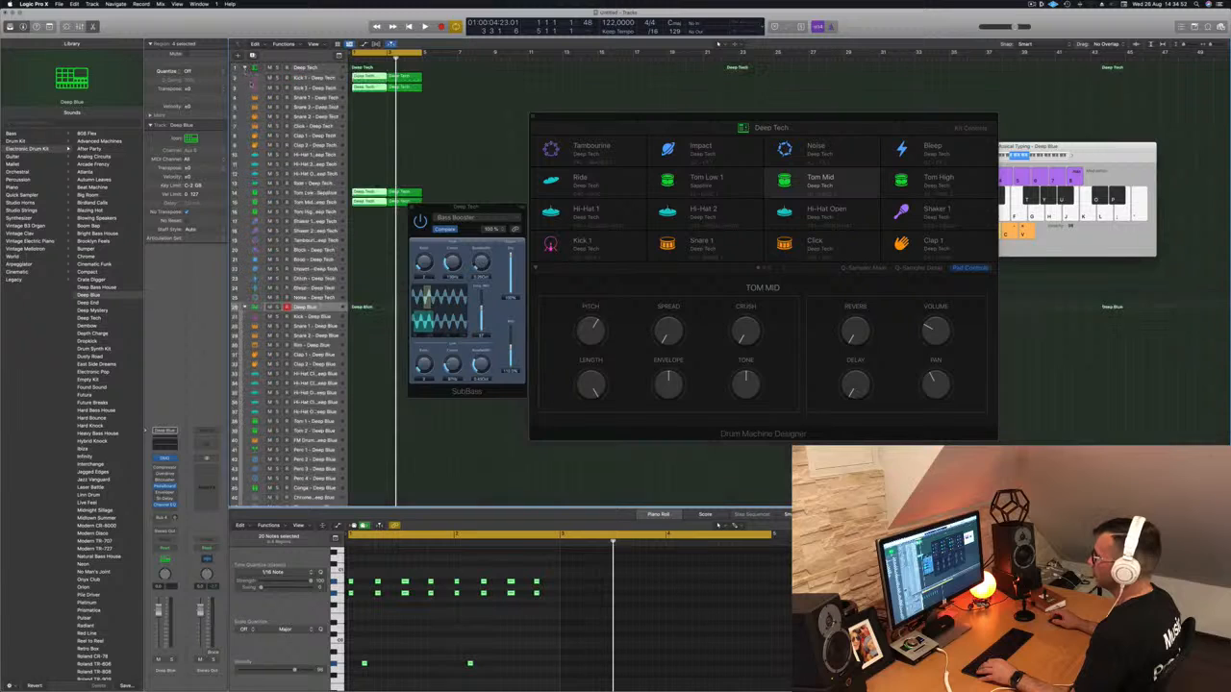
- Copy the bar 1 Deep Tech Kick 1 region to the Kick - Deep Blue track and collapse the Deep Tech stack
left_click(371, 76)
left_click_drag(371, 79, 363, 316)
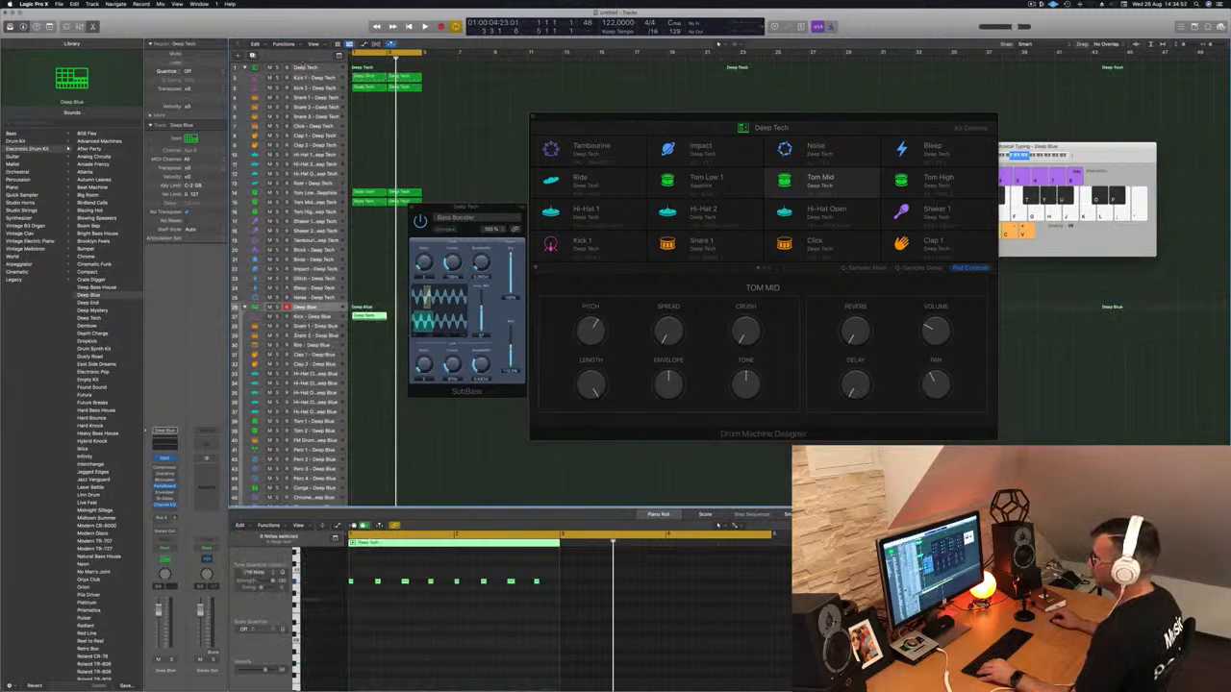
left_click(245, 69)
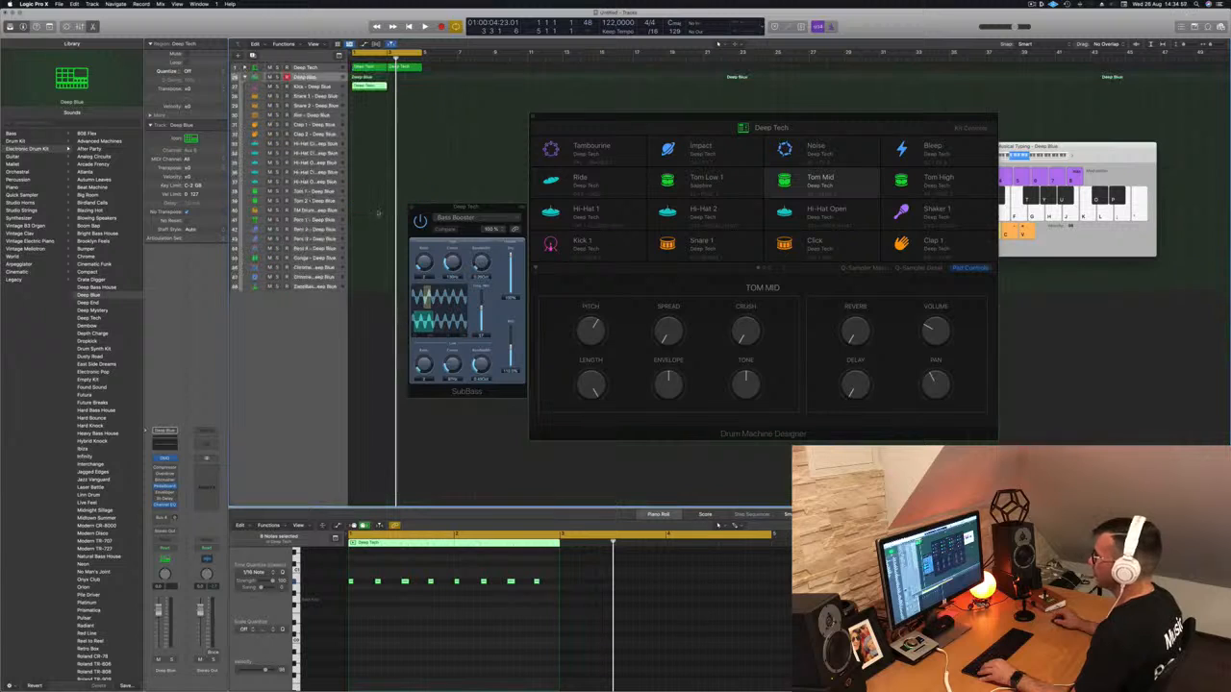
- Set the main Deep Blue channel's EQ low cut to about 202 Hz at 48 dB/Oct, close the EQ and start playback
left_click(318, 79)
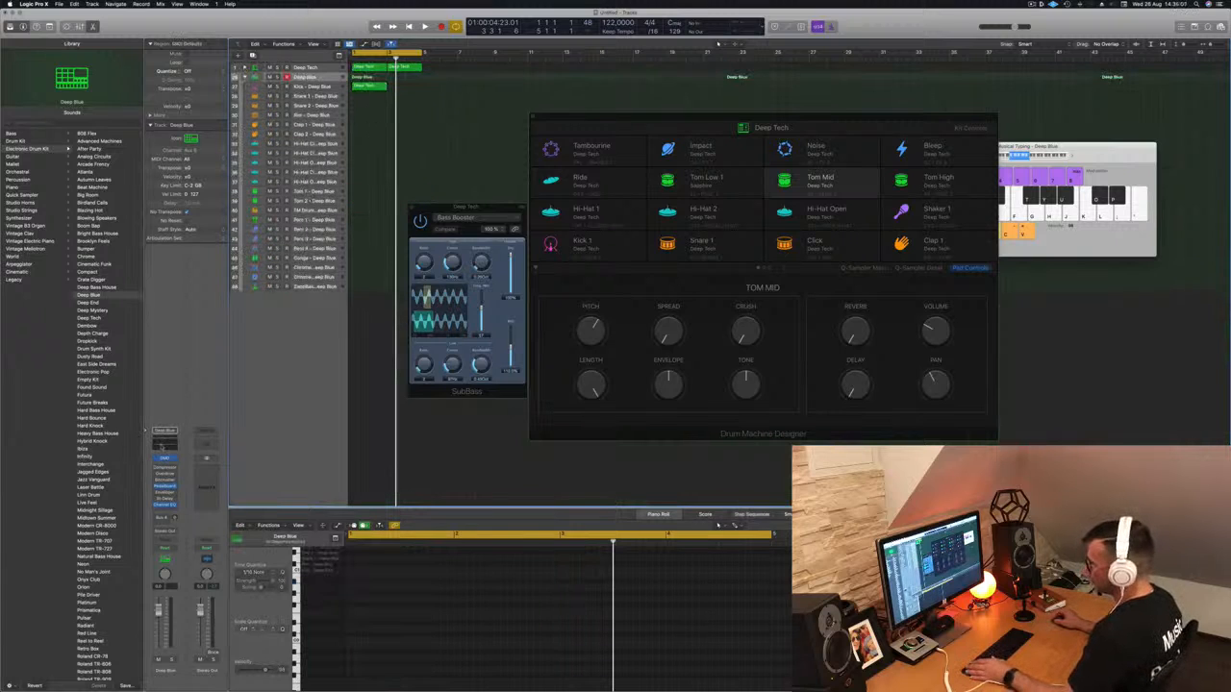
left_click(163, 442)
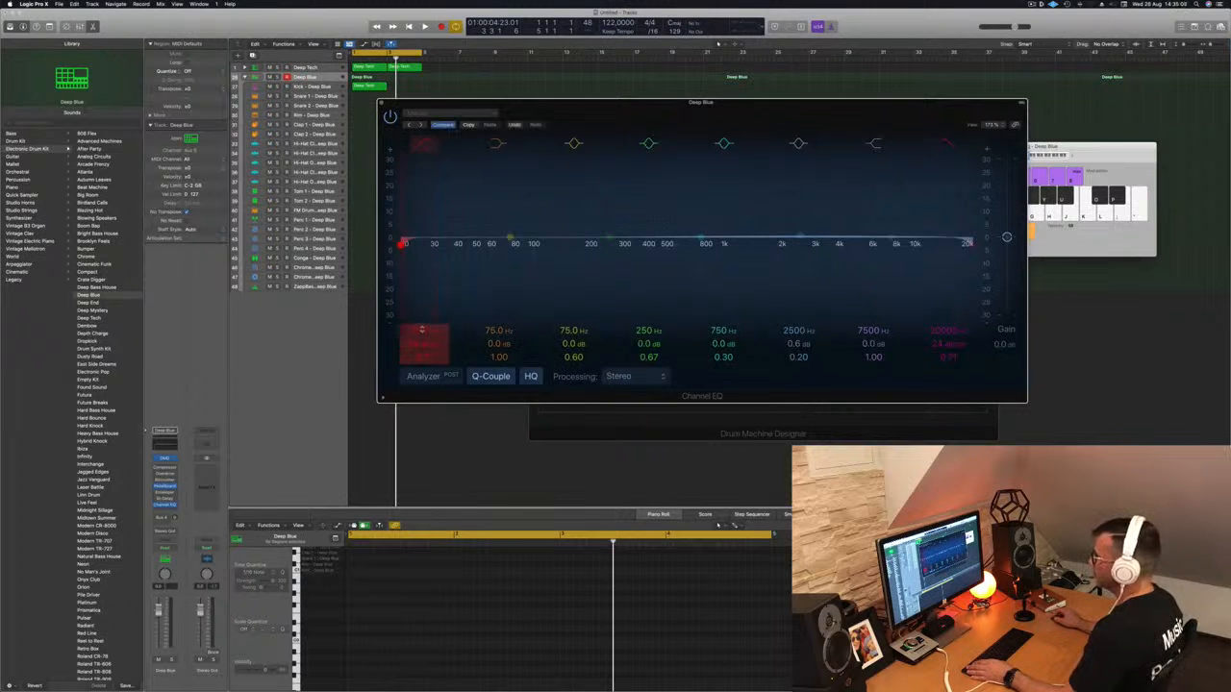
left_click_drag(424, 244, 594, 244)
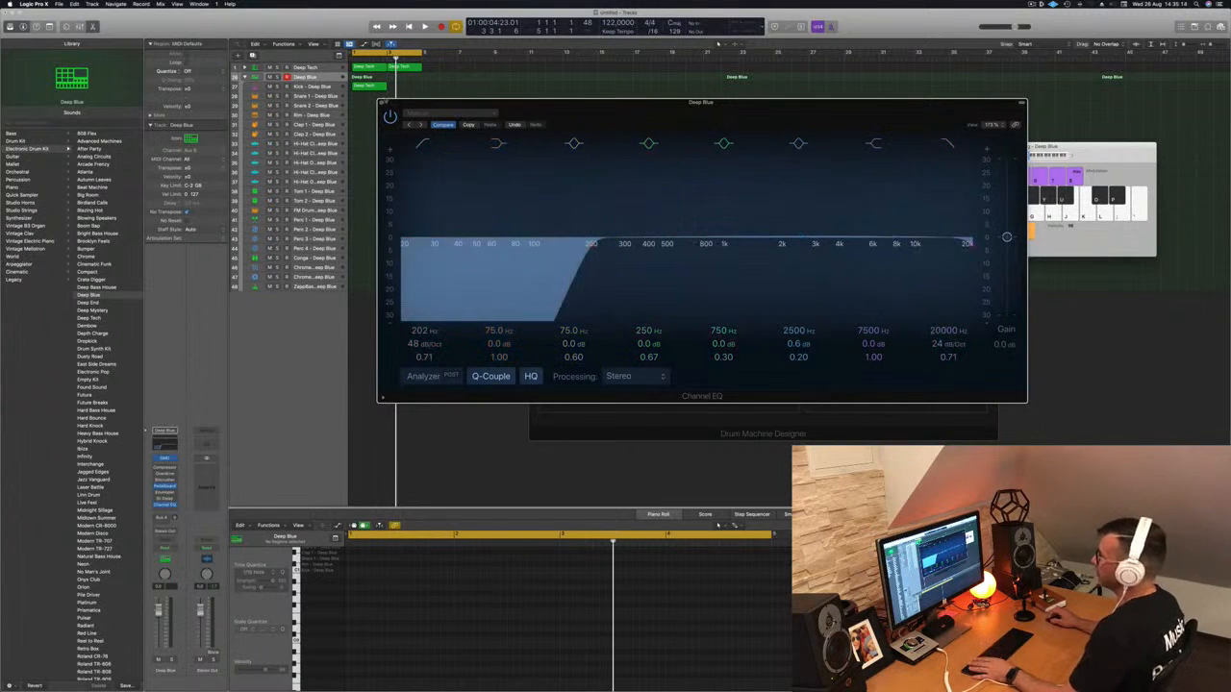
left_click(380, 103)
key("space")
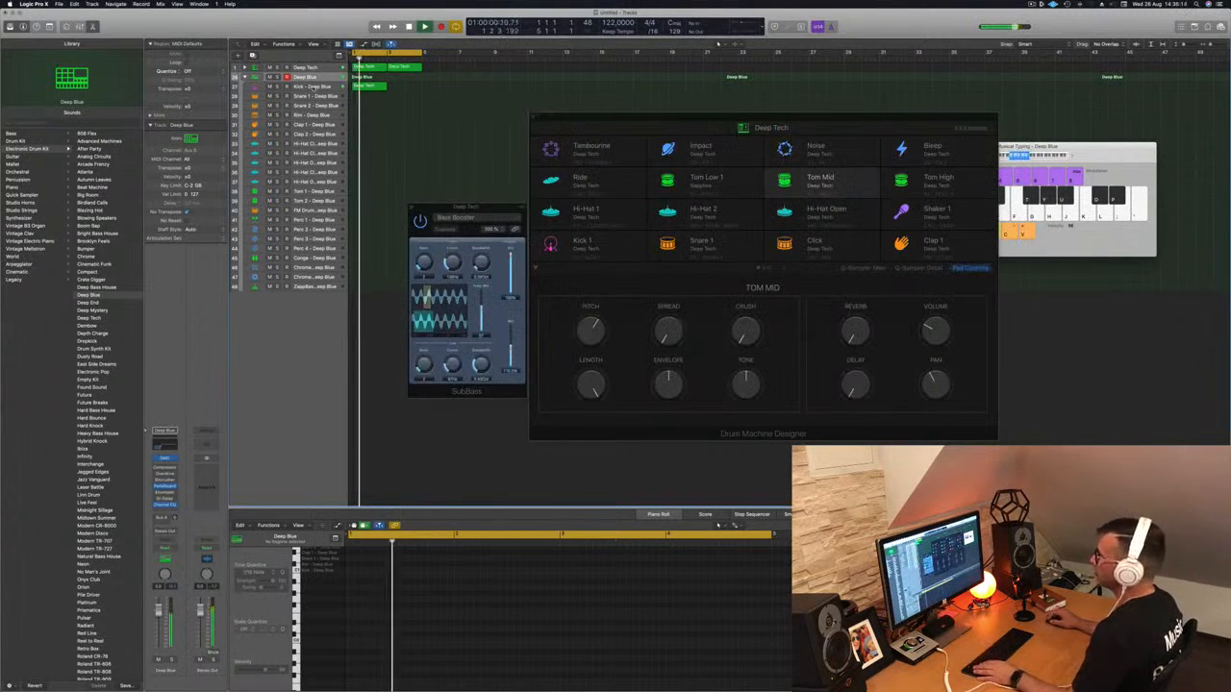
- Transpose all notes in the Kick - Deep Blue region down three semitones while auditioning the loop
key("Down")
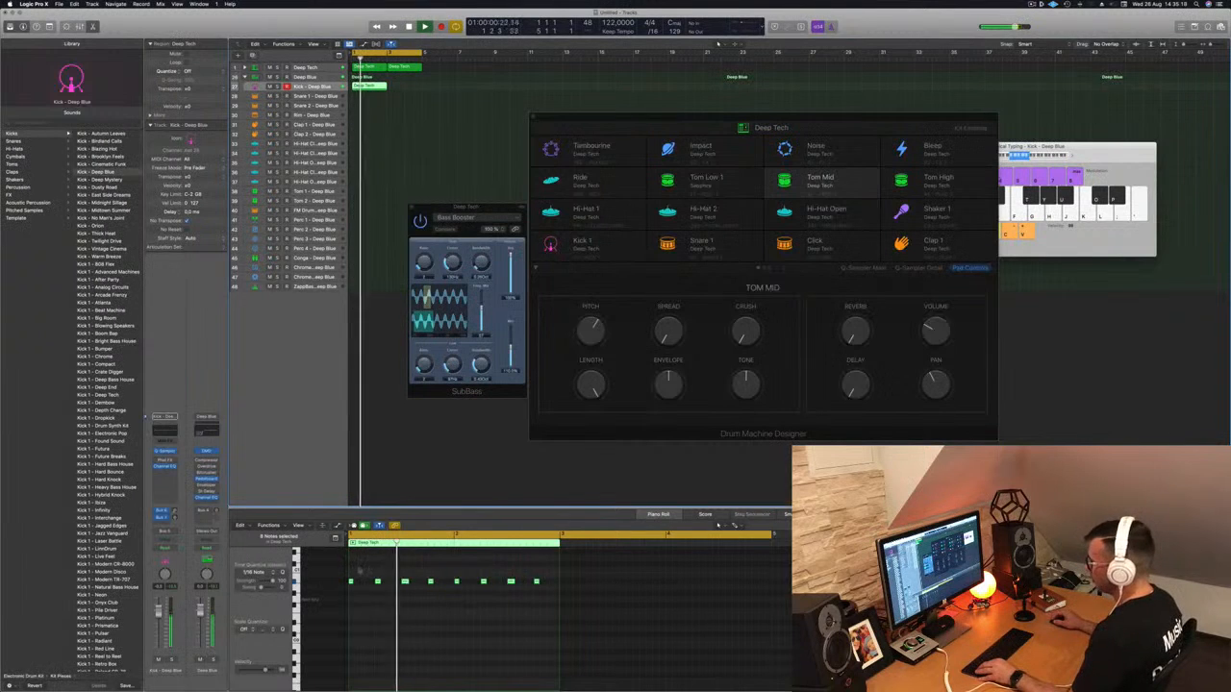
left_click_drag(544, 574, 344, 597)
key("space")
key("space")
key("alt+Down")
key("alt+Down")
key("alt+Down")
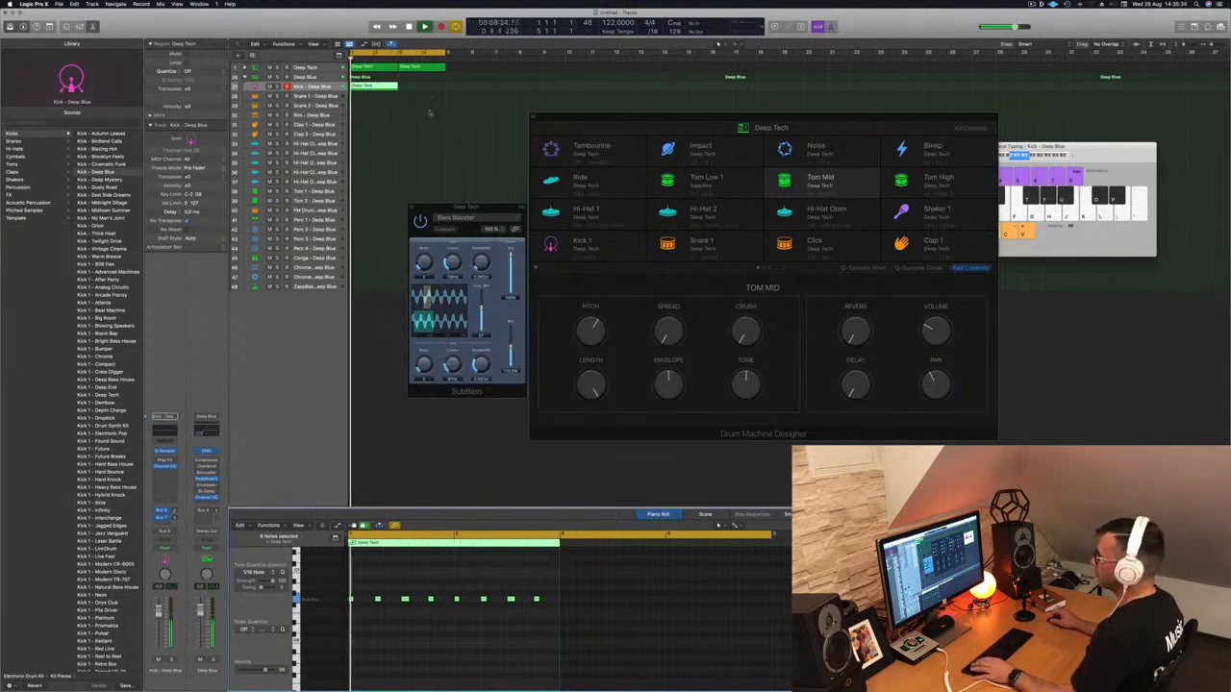
- Move the bar 1 region from the Kick - Deep Blue track to Snare 1 - Deep Blue, leaving the kick track empty
mouse_move(375, 88)
left_mouse_down()
mouse_move(426, 94)
mouse_move(373, 97)
left_mouse_up()
left_click(380, 118)
left_click(371, 88)
left_click(414, 88)
left_click(378, 86, "shift")
key("Delete")
key("space")
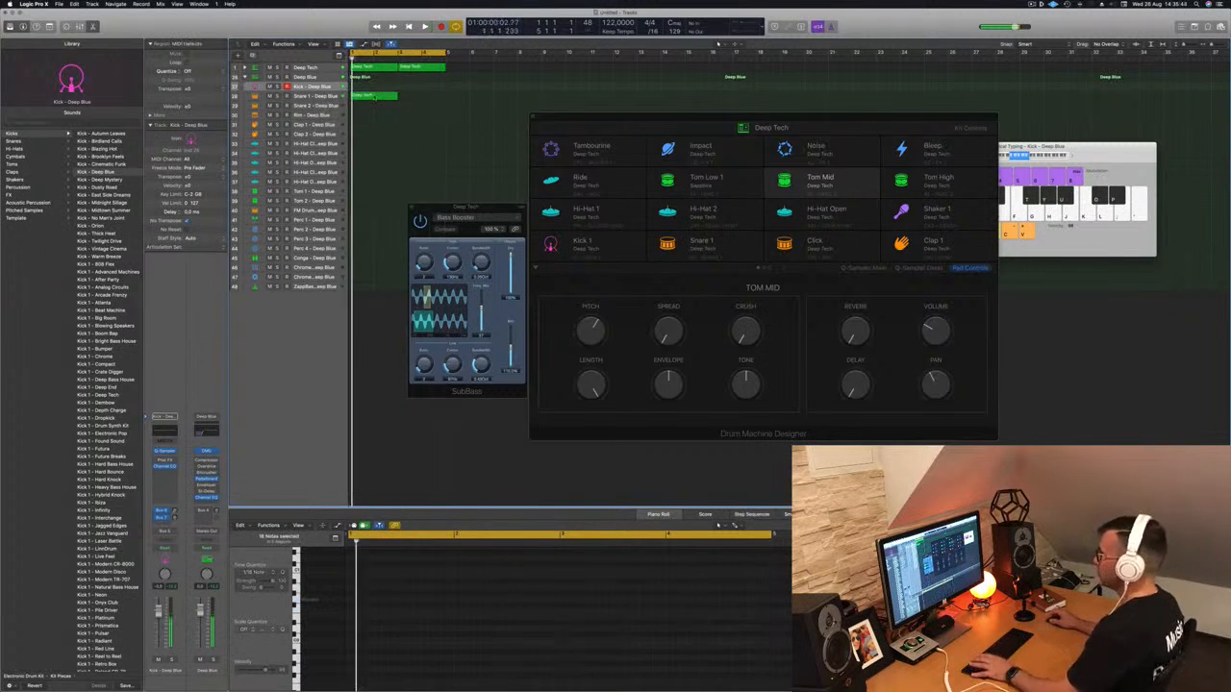
- Delete the Snare 1 - Deep Blue notes on beats 1 and 3 of each bar and duplicate the region at bar 3
left_click(348, 607)
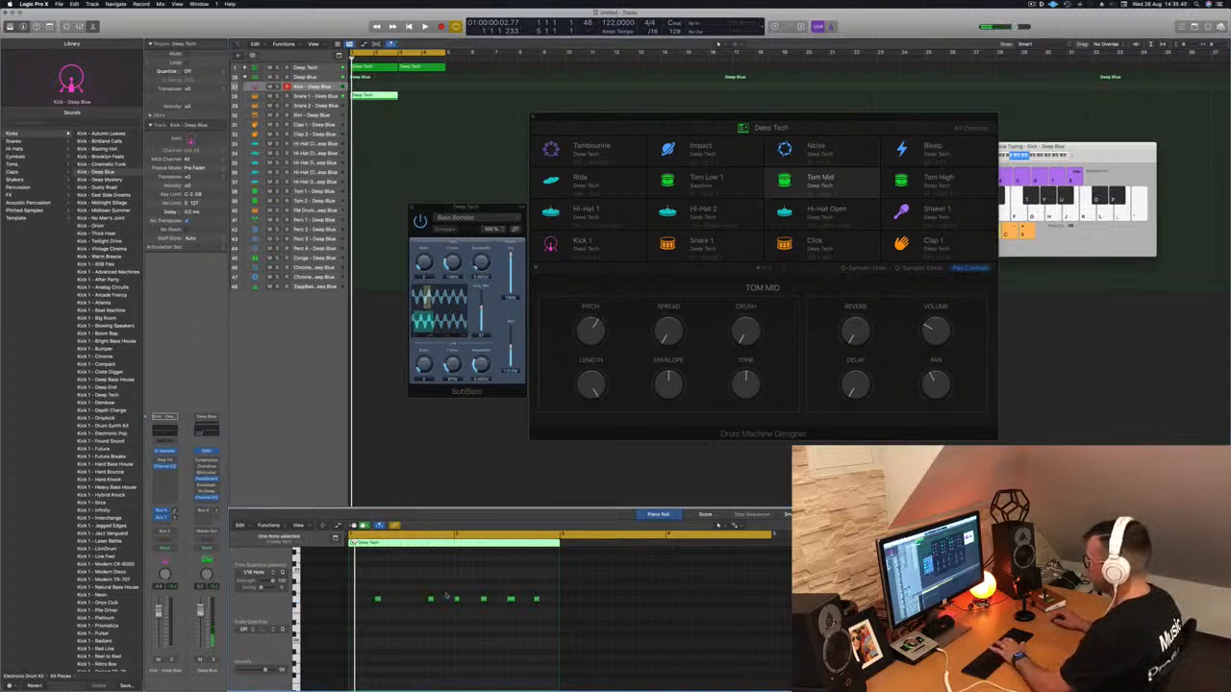
key("space")
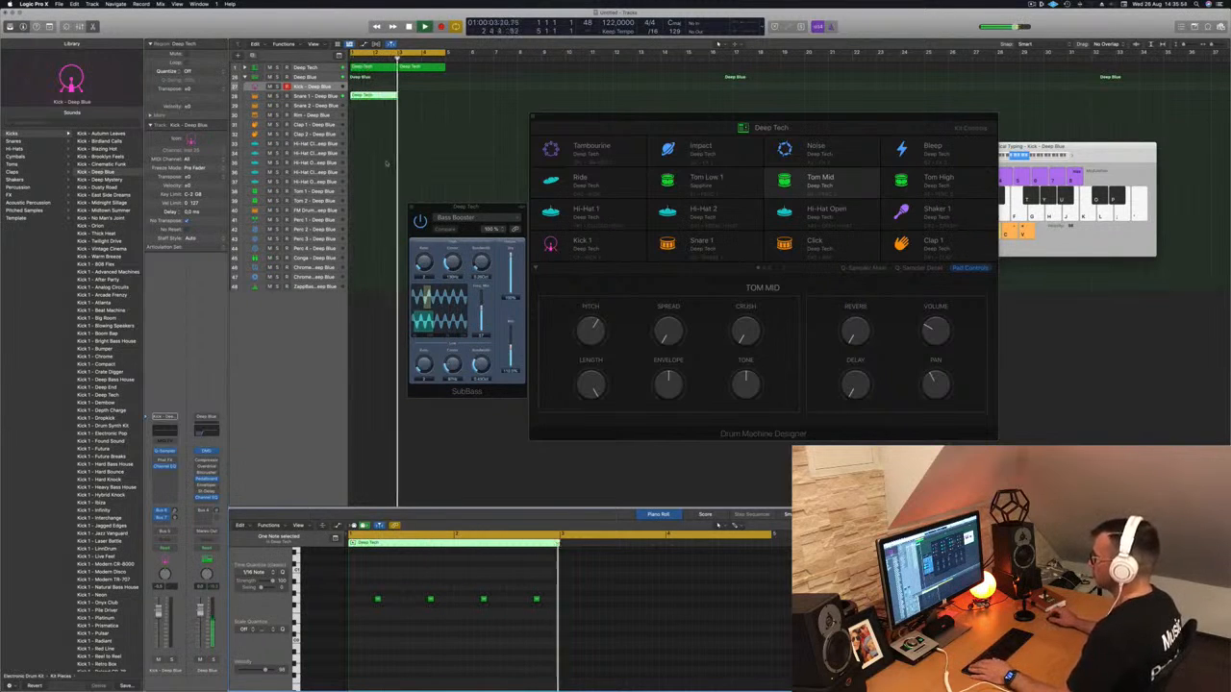
left_click_drag(375, 98, 429, 96)
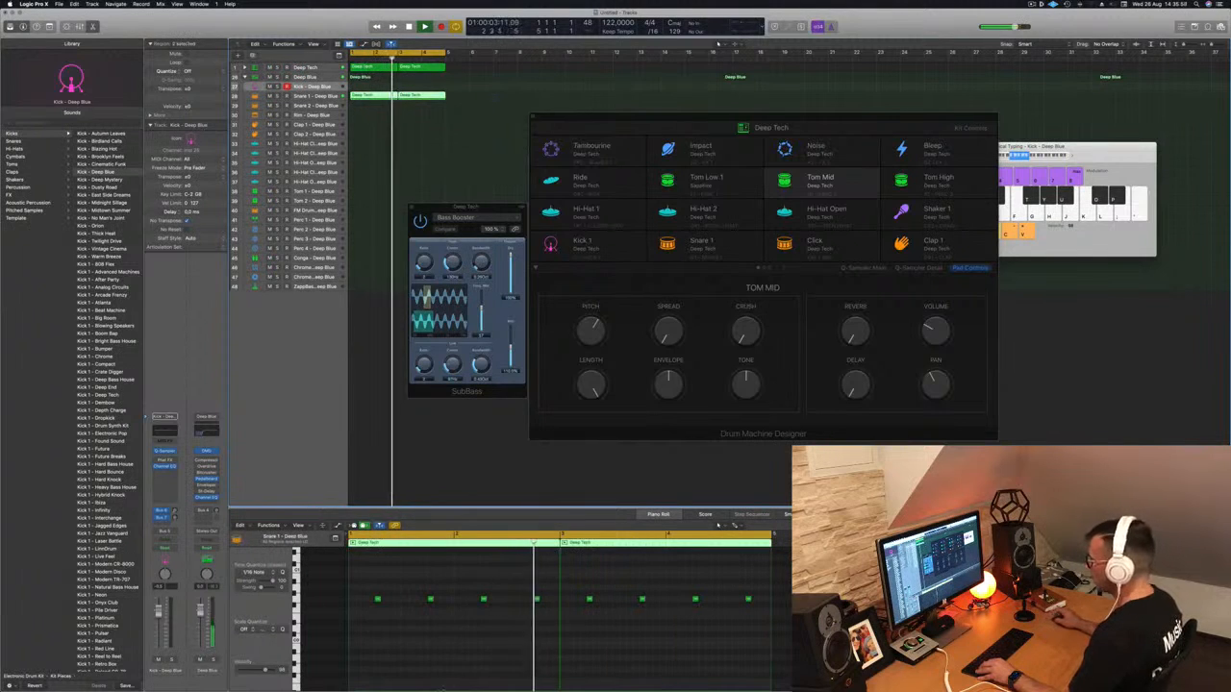
- Transpose all notes in both Snare 1 - Deep Blue regions up and deselect the regions
left_click_drag(363, 618, 771, 571)
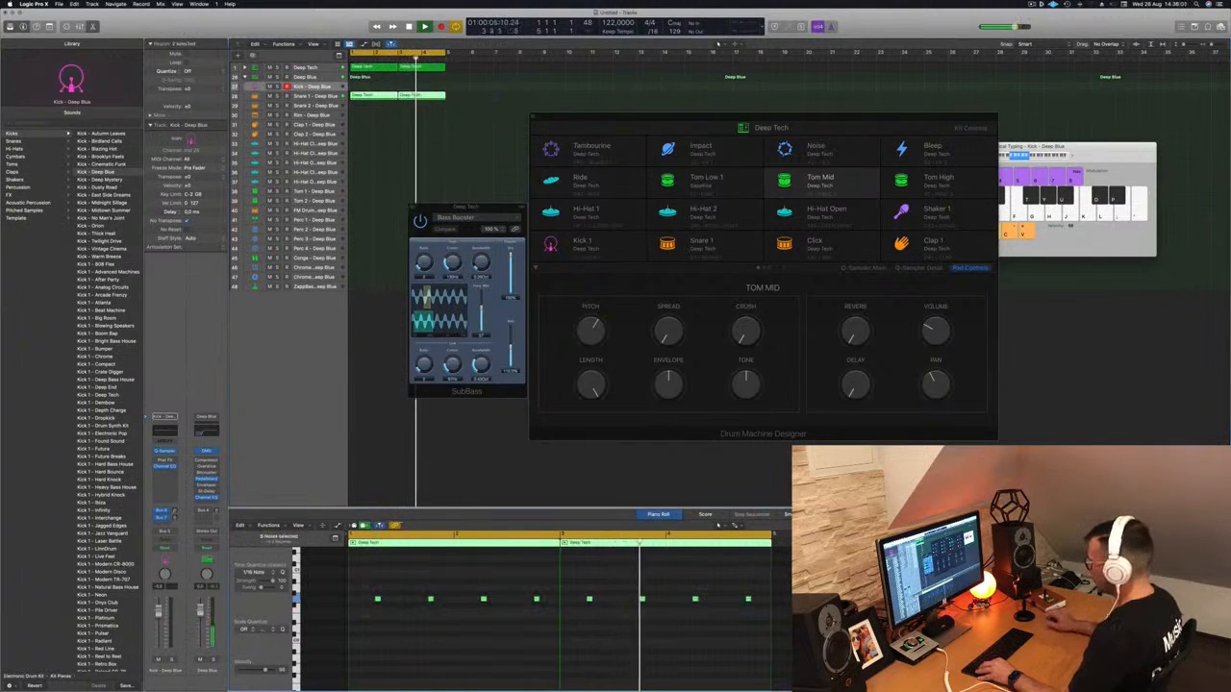
key("alt+Up")
key("alt+Up")
key("alt+Up")
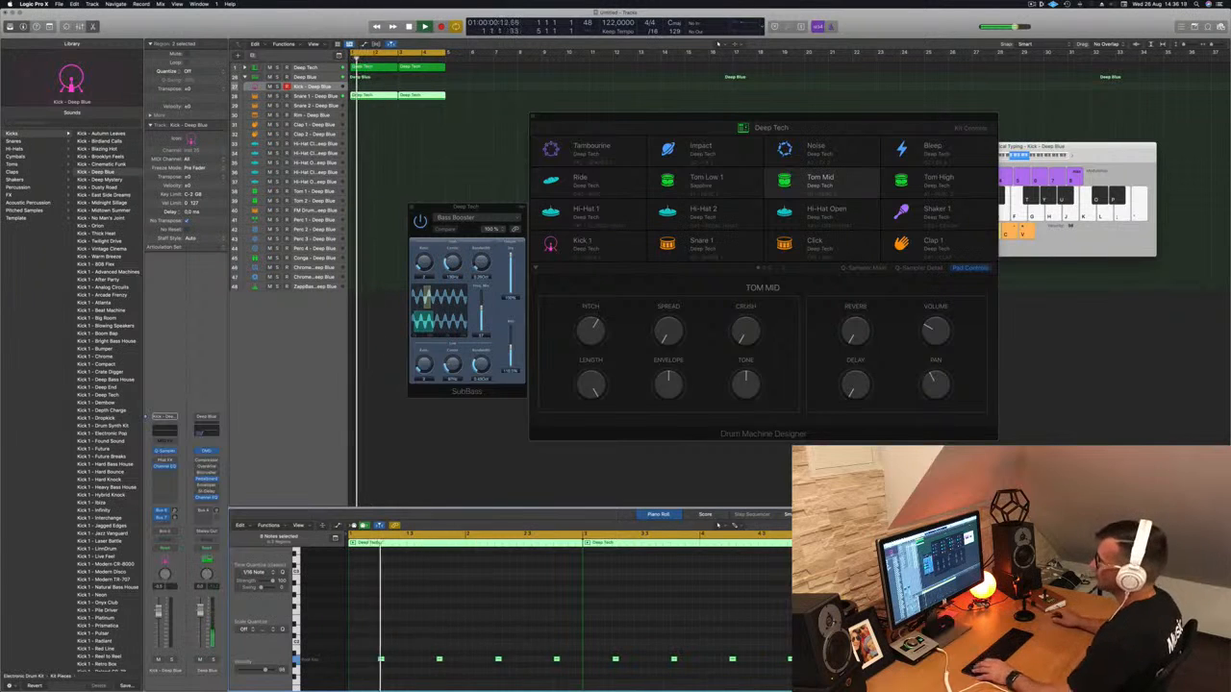
left_click(384, 136)
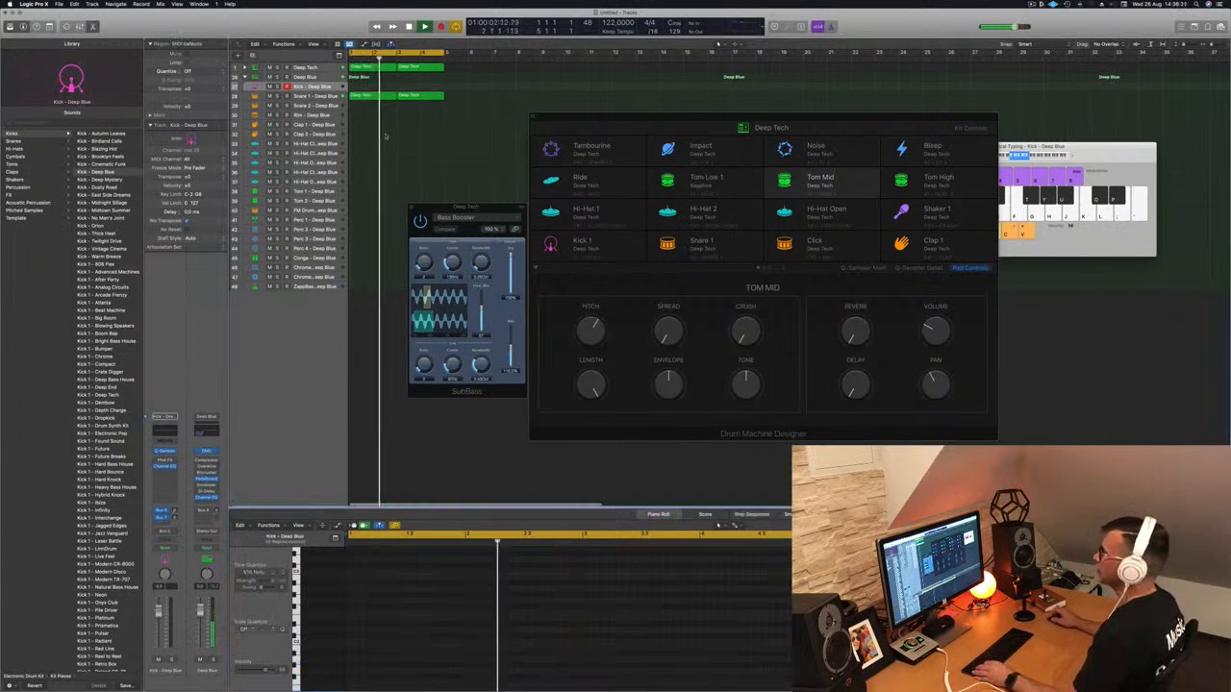
- Copy the bar 1 snare region to the Hi-Hat Open 1 - Deep Blue track and arrange its notes on every off-beat
left_click(367, 95)
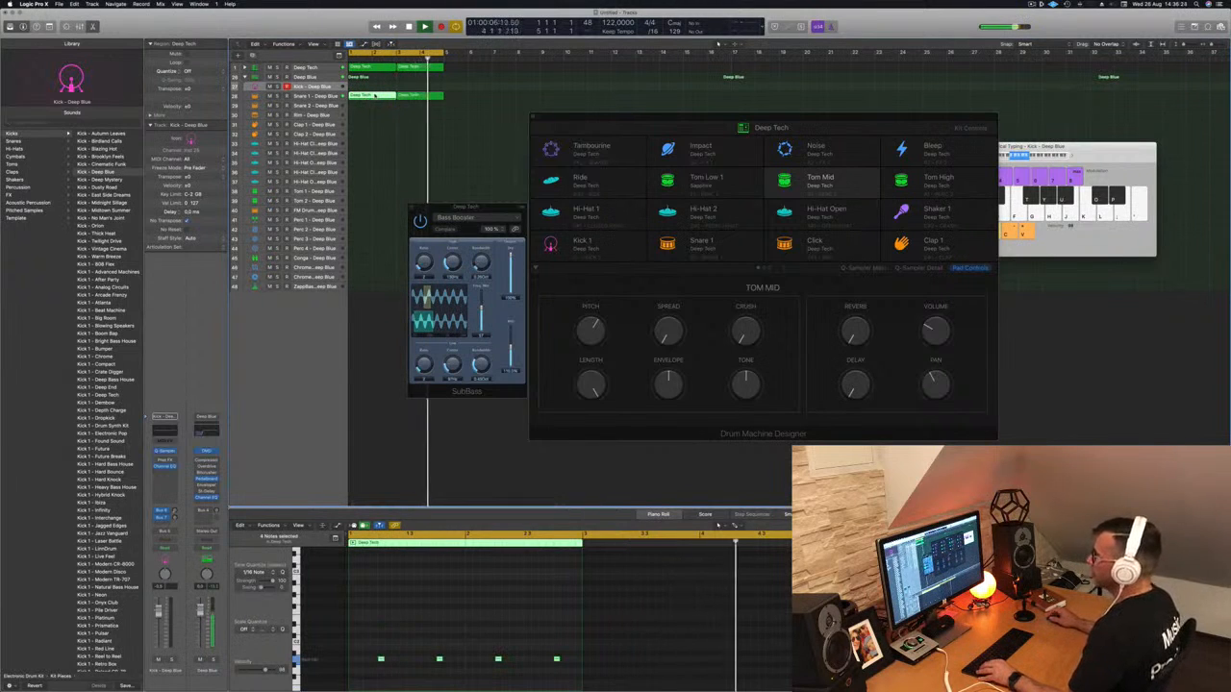
left_click_drag(375, 96, 373, 165)
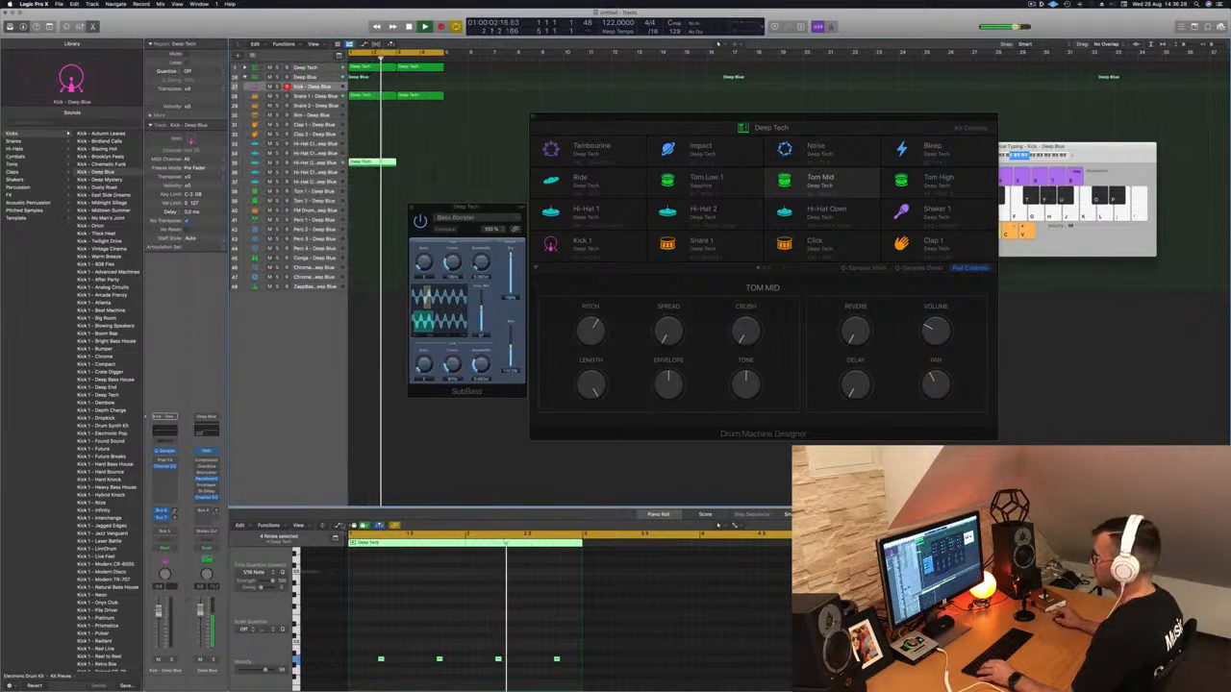
left_click_drag(372, 652, 573, 666)
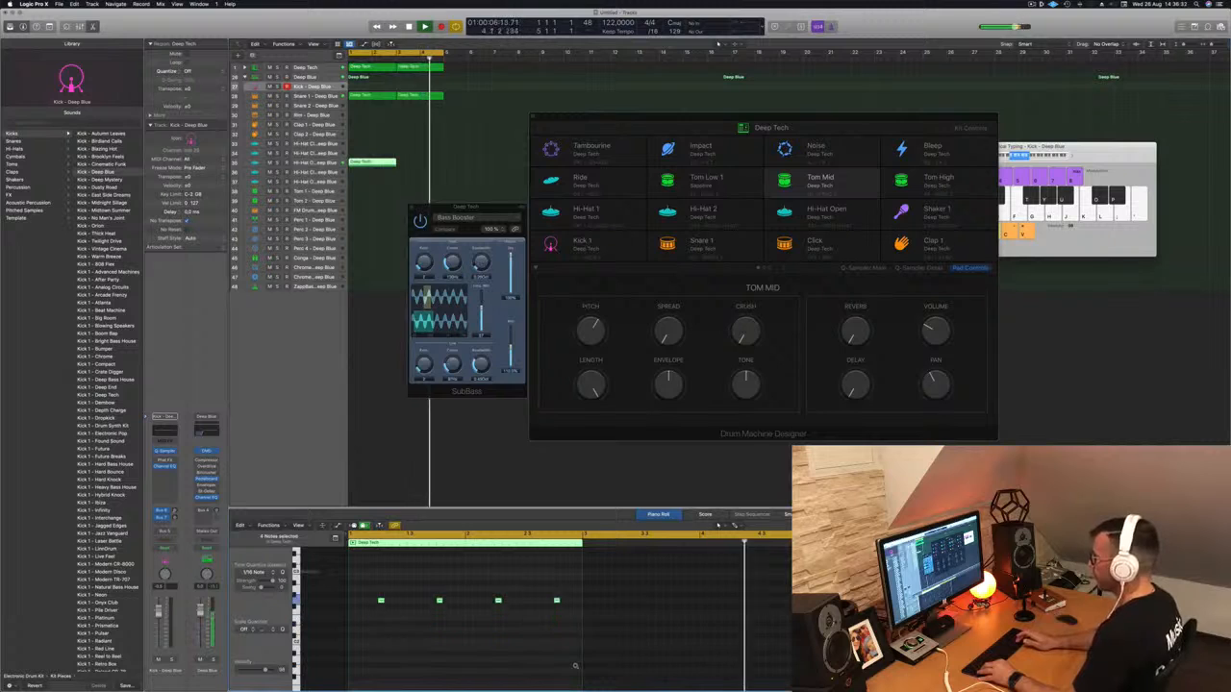
key("alt+Up")
key("alt+Up")
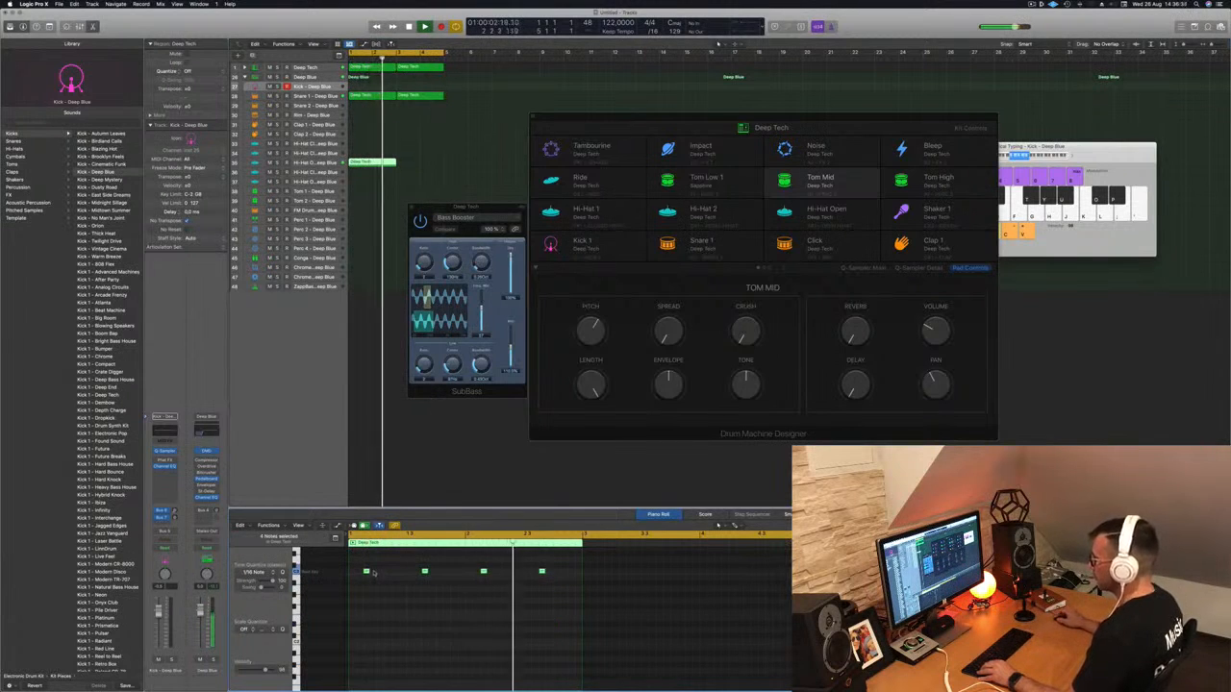
left_click_drag(366, 573, 394, 573)
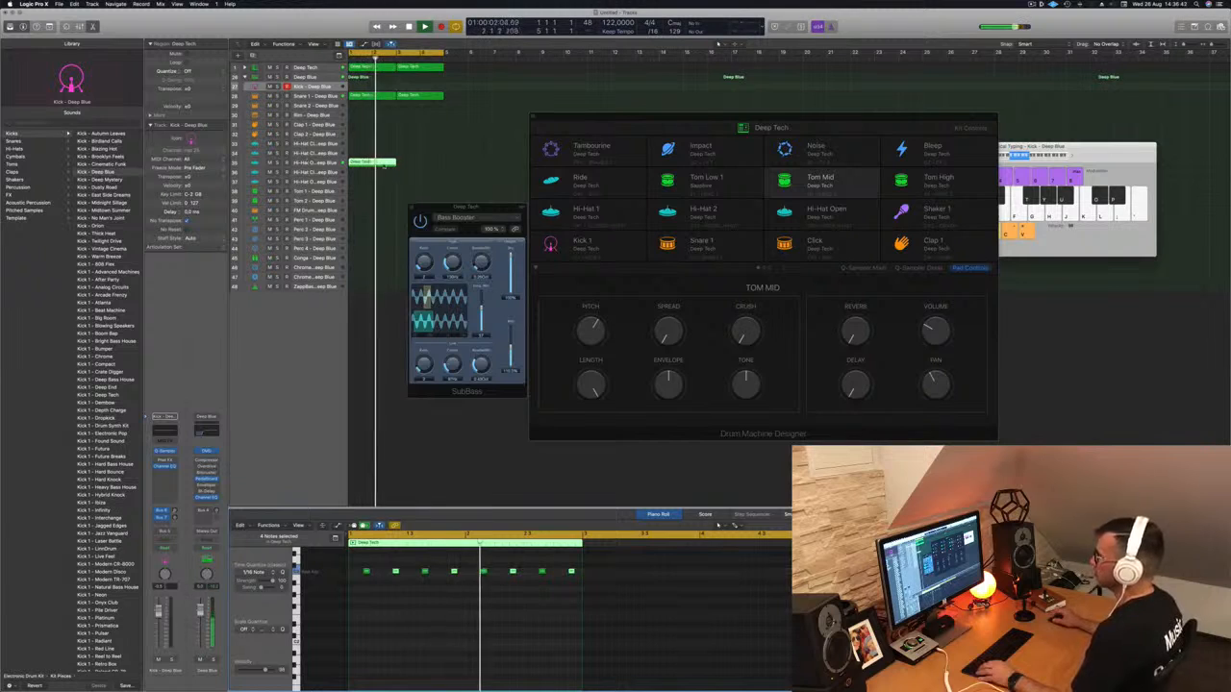
- Duplicate the open hi-hat region at bar 3 and load the Hi-Hat Open - Deep End sound on its track
left_click_drag(377, 163, 416, 163)
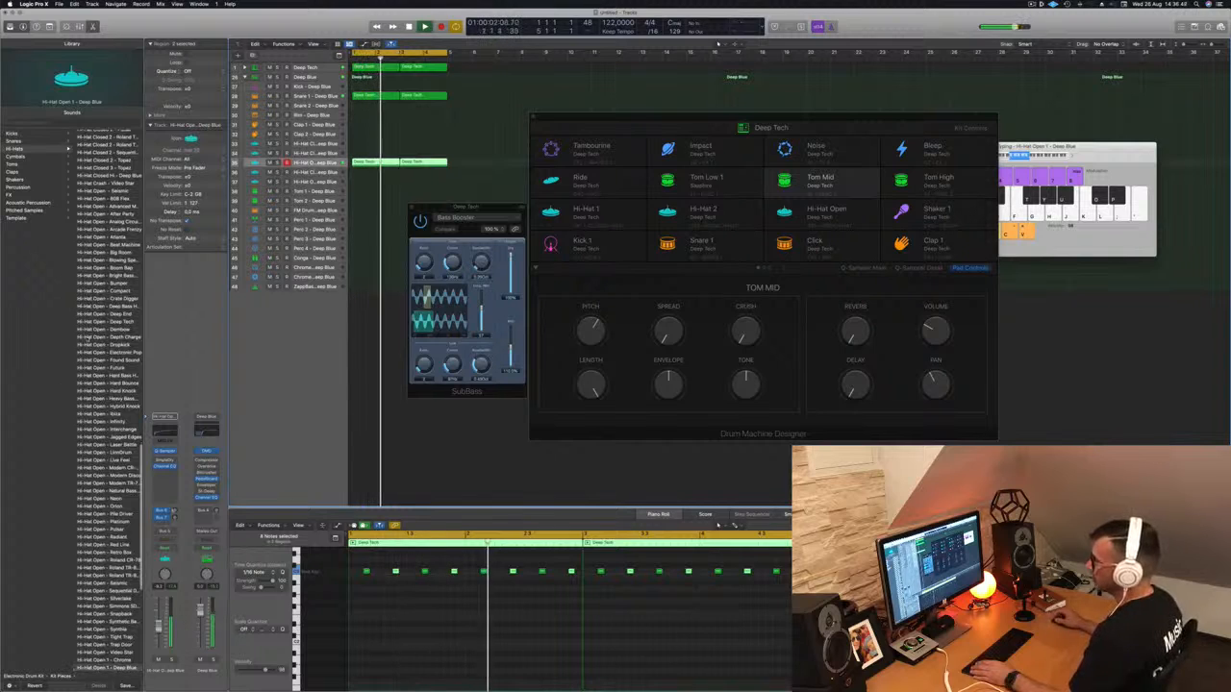
left_click(119, 322)
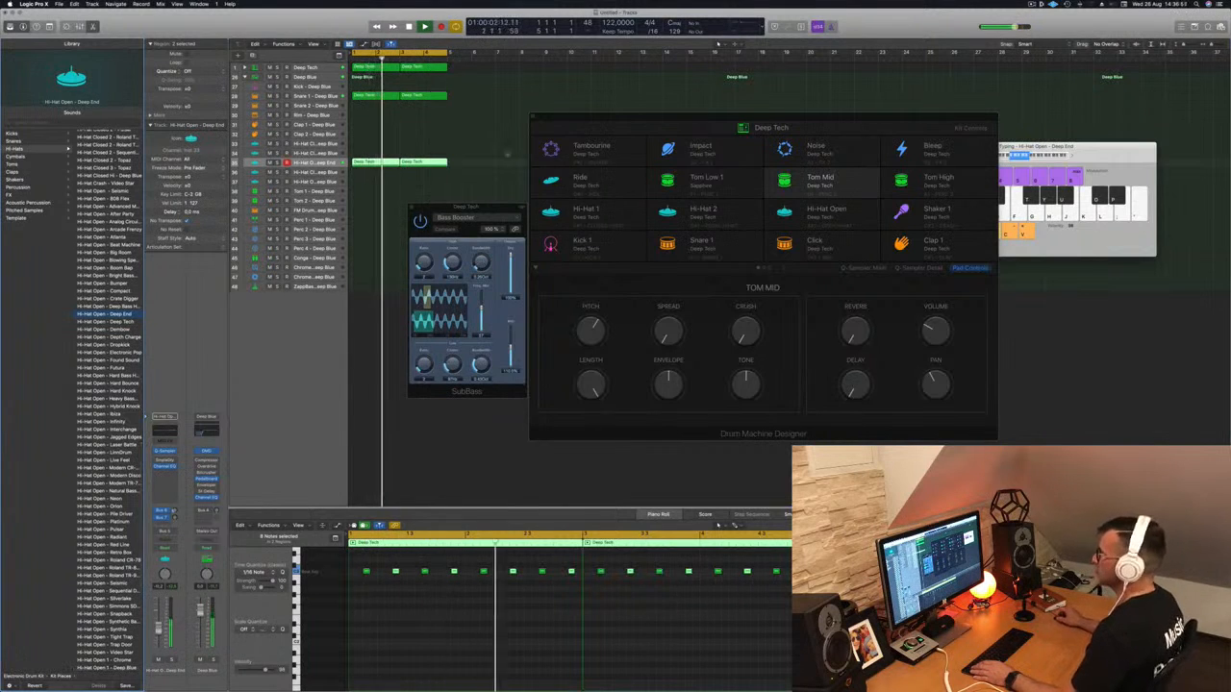
- Move the SubBass window clear of the regions and copy the bar 1 open hi-hat region to Hi-Hat Closed 1 - Deep Blue
left_click_drag(466, 206, 858, 179)
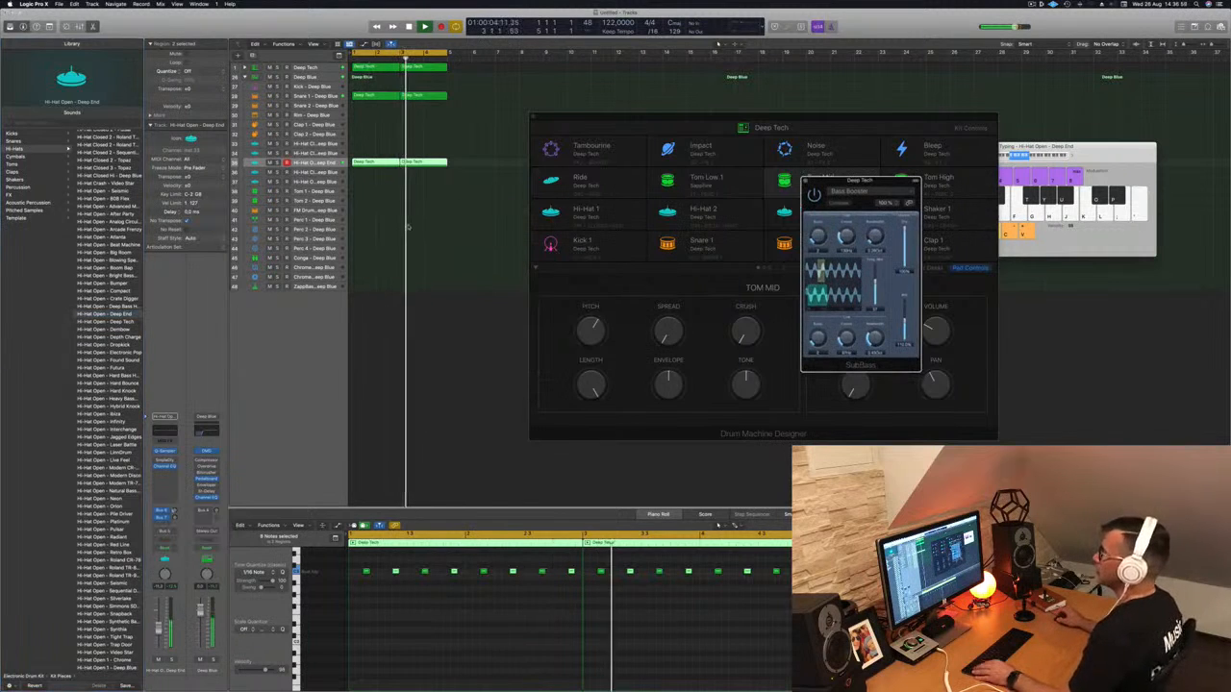
scroll(388, 210, "down", 1)
left_click(370, 167)
left_click(369, 158)
left_click_drag(369, 159, 373, 143)
- Move the closed hi-hat notes onto the beats, add copies a sixteenth before each following beat, and duplicate the region at bar 3
left_click_drag(356, 561, 583, 586)
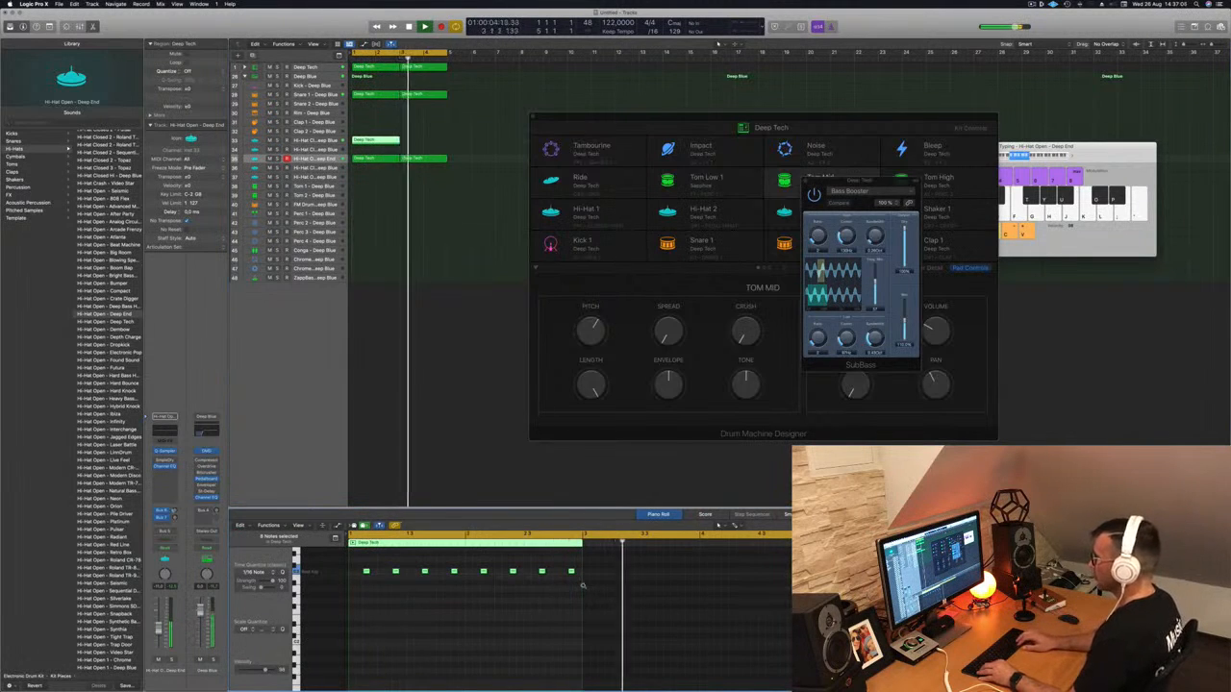
key("alt+Left")
key("alt+Left")
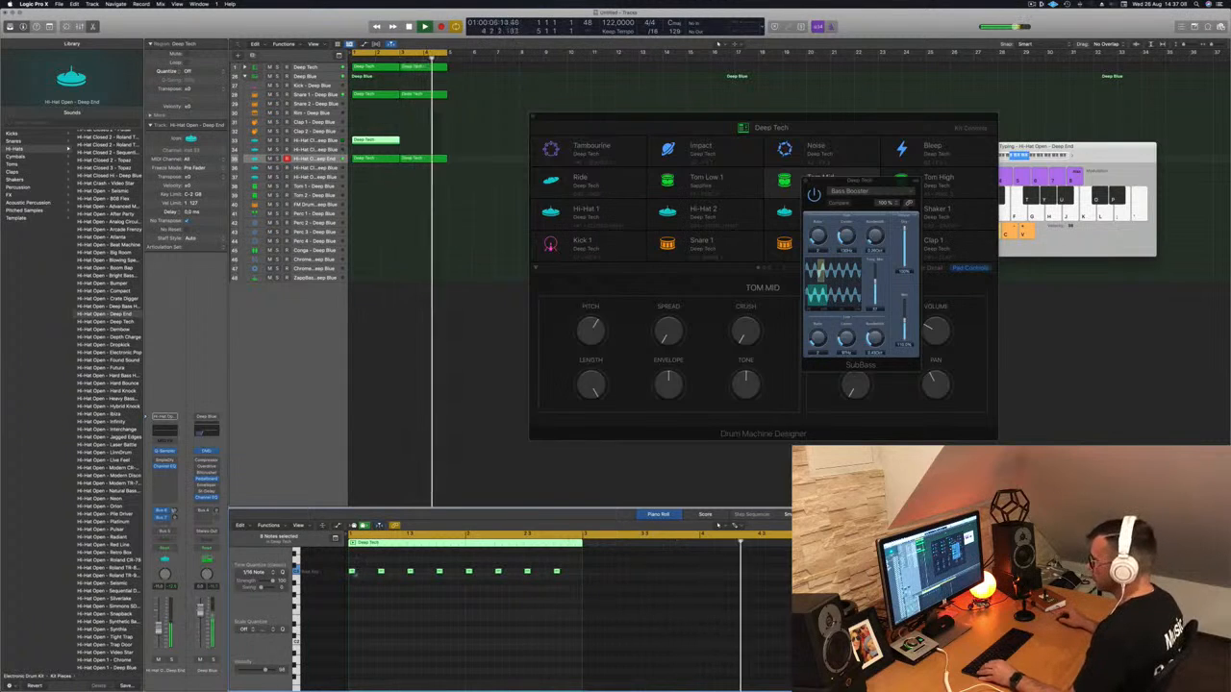
key("alt+Right")
key("alt+Right")
key("alt+Right")
left_click_drag(375, 576, 375, 576)
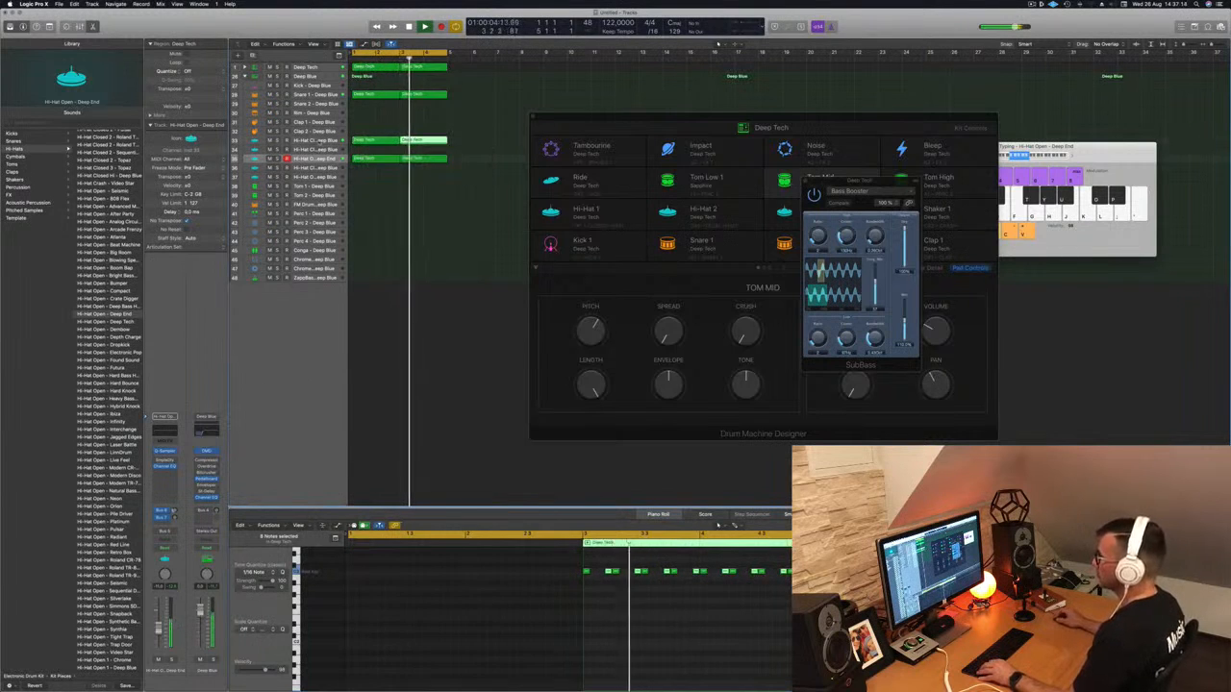
- Try the 8 Samples preset in the Sample Delay on the Hi-Hat Closed 1 - Deep Blue channel
left_click(320, 142)
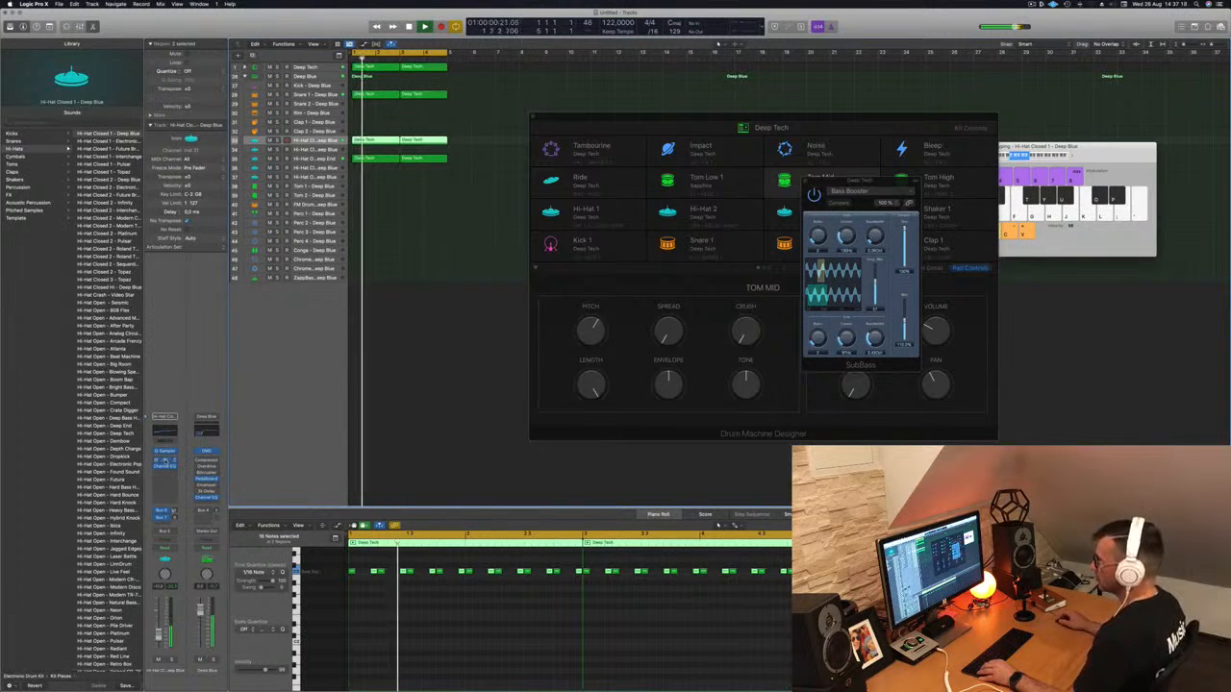
left_click(442, 115)
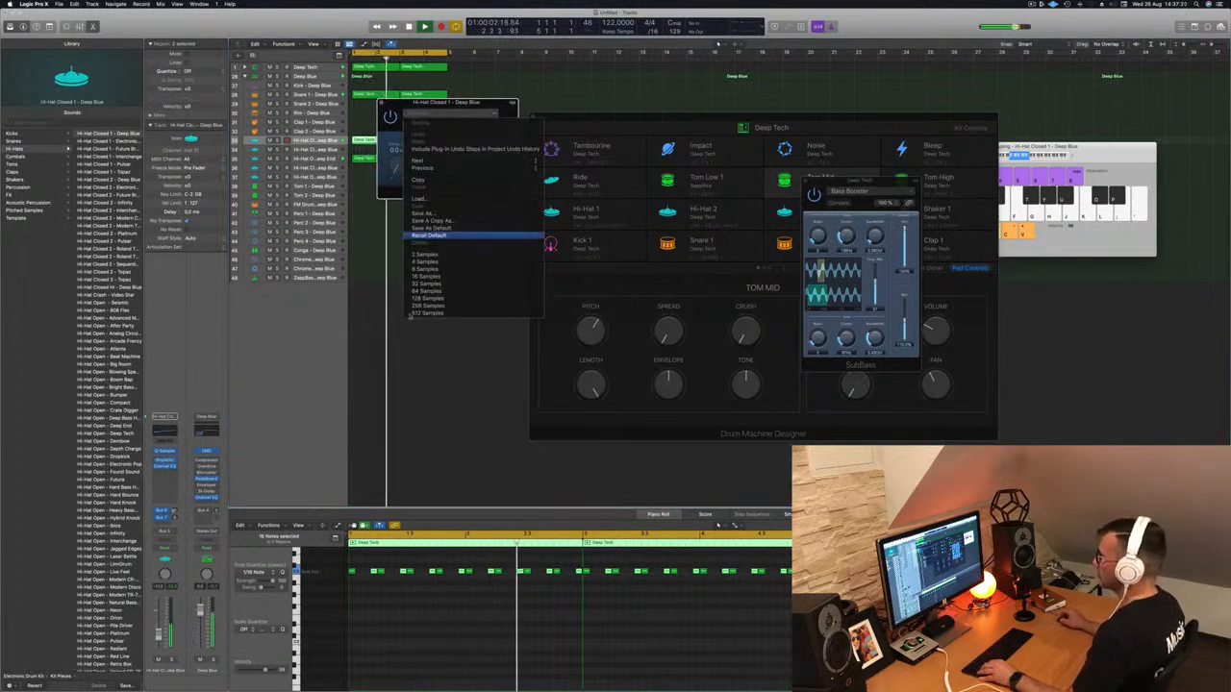
left_click(428, 269)
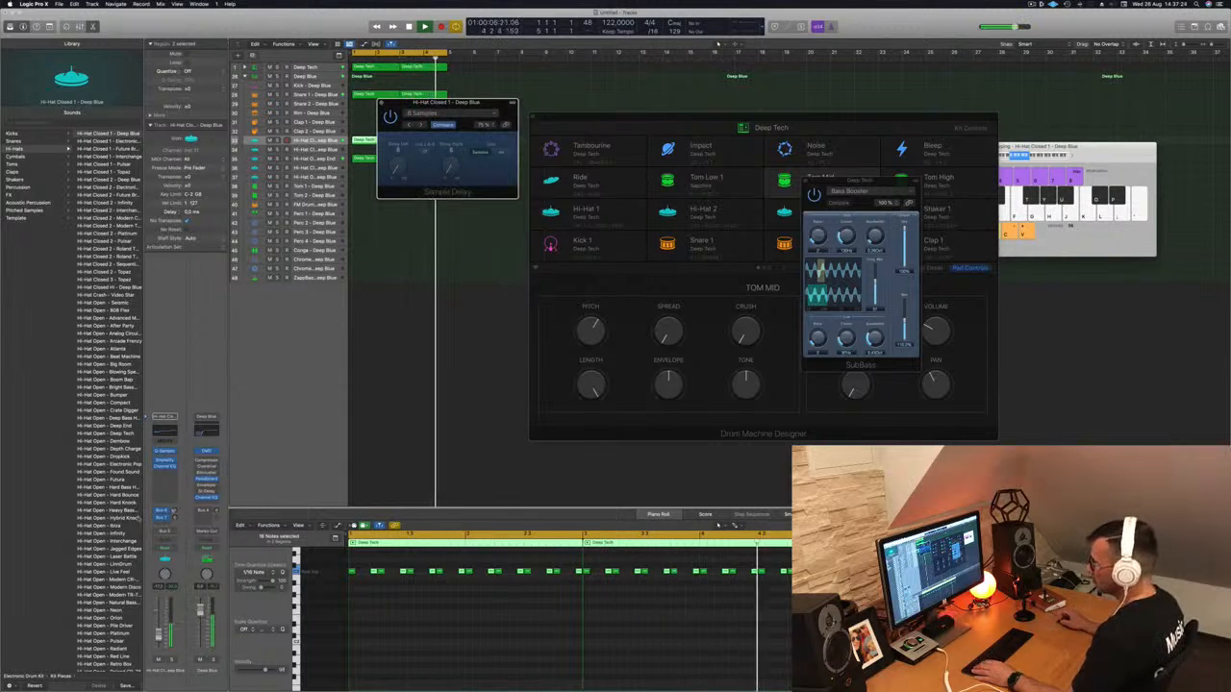
- Replace the Sample Delay on the Hi-Hat Closed 1 - Deep Blue channel with a stereo Stereo Delay and close its window
left_click(165, 461)
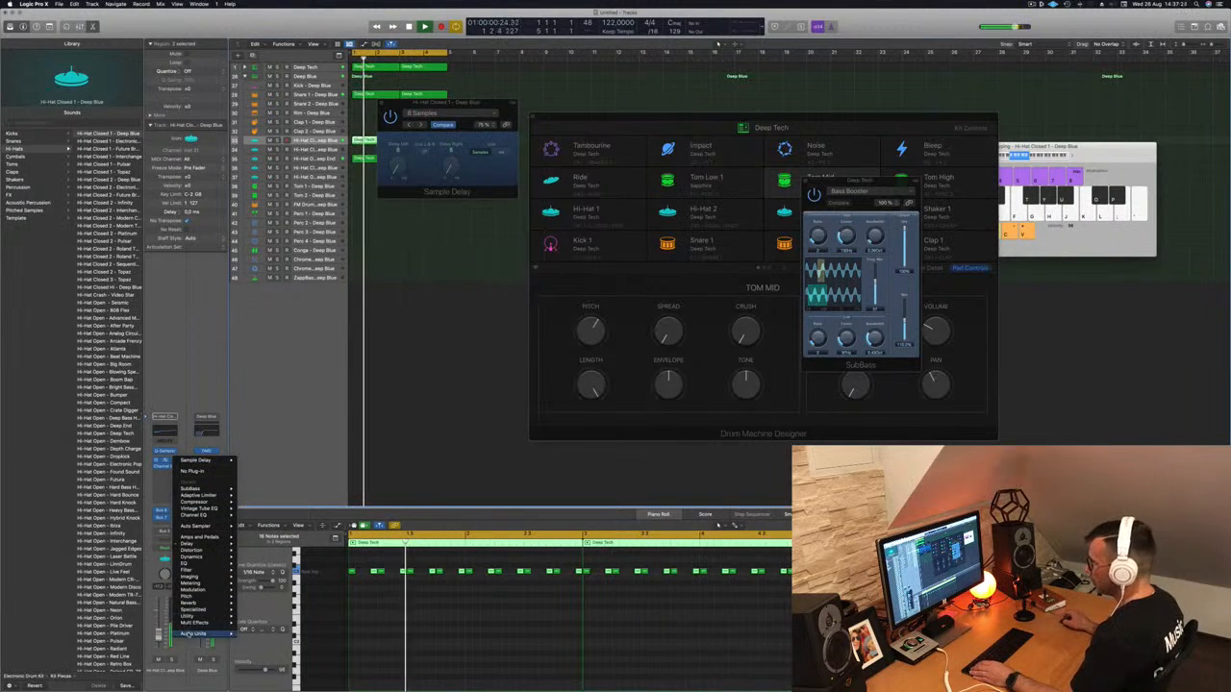
mouse_move(193, 544)
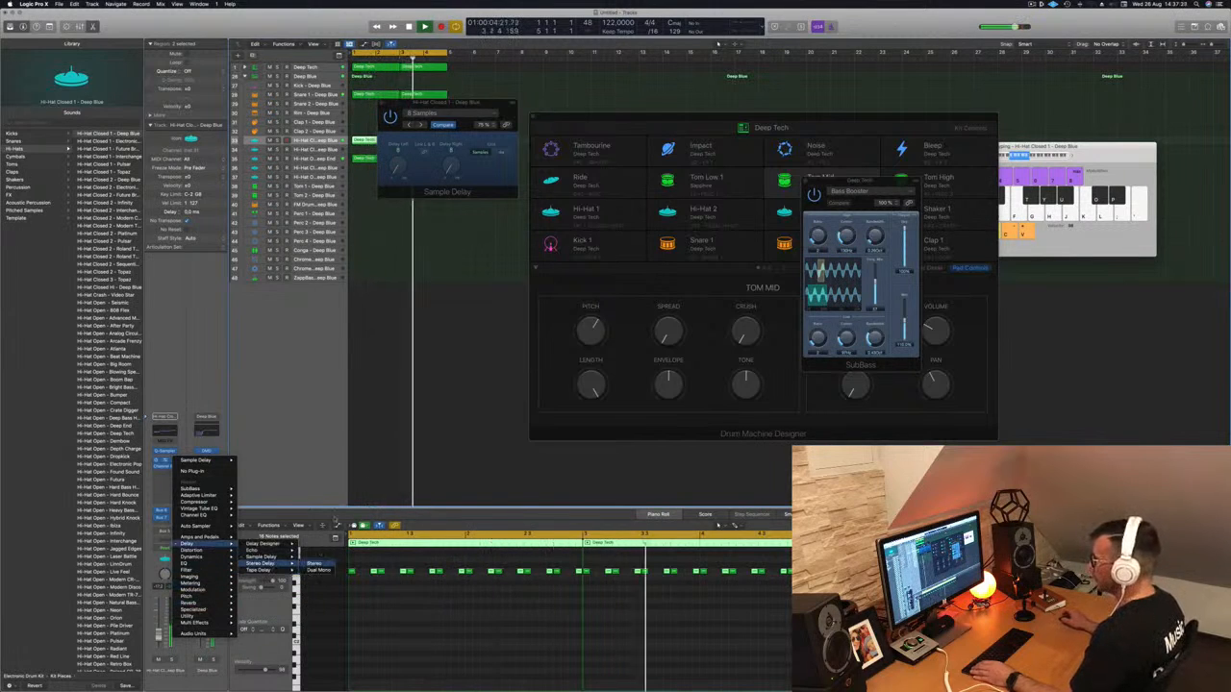
left_click(313, 564)
left_click_drag(491, 108, 628, 175)
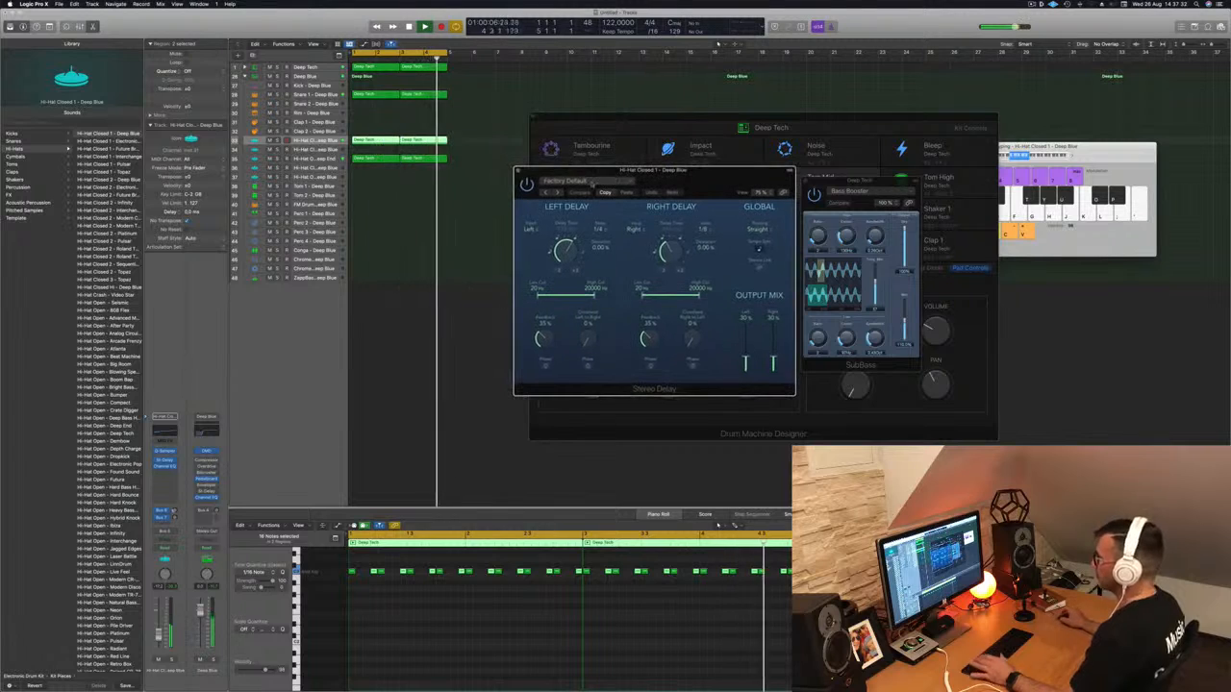
left_click_drag(710, 177, 691, 190)
key("super+w")
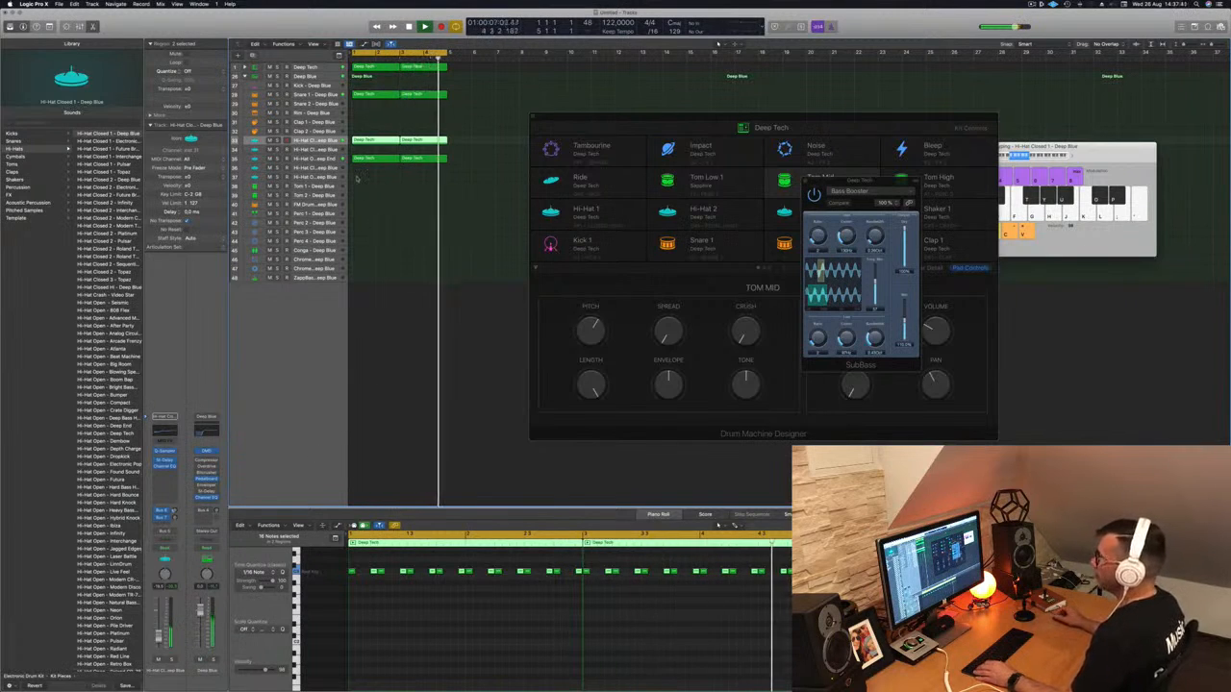
- Copy the bar 1 region from Hi-Hat Closed 1 - Deep Blue to the Perc 1 - Deep Blue track
left_click(370, 140)
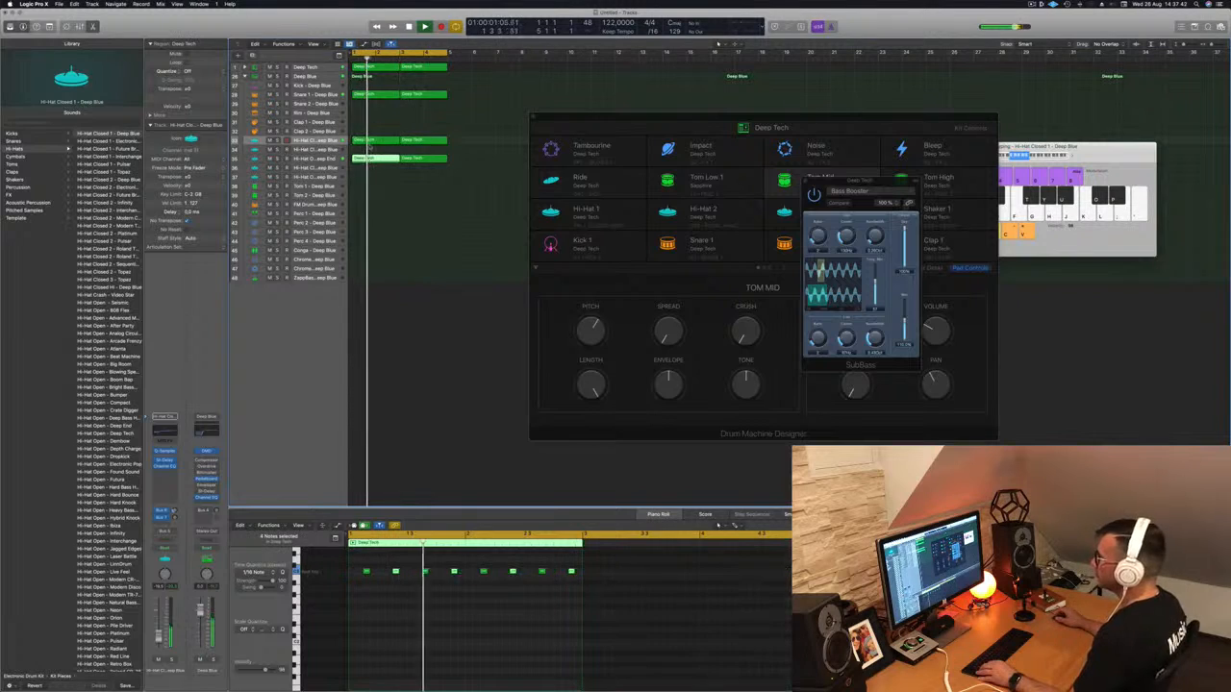
left_click_drag(370, 144, 372, 223)
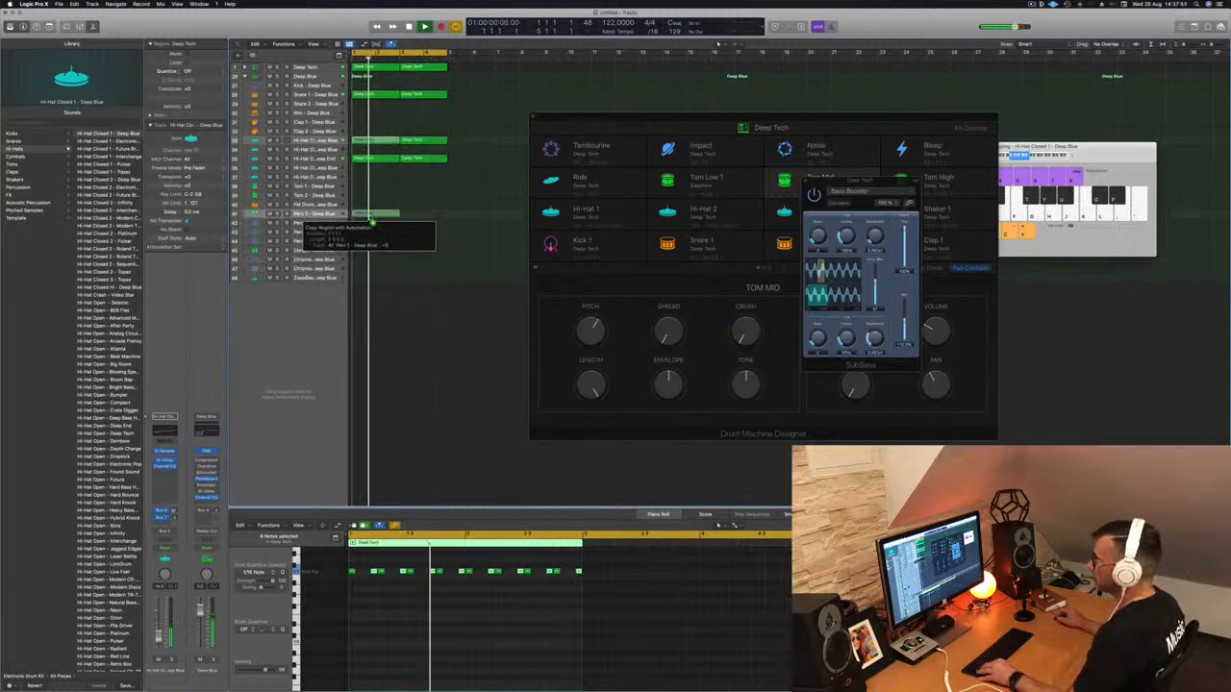
left_click_drag(370, 219, 370, 219)
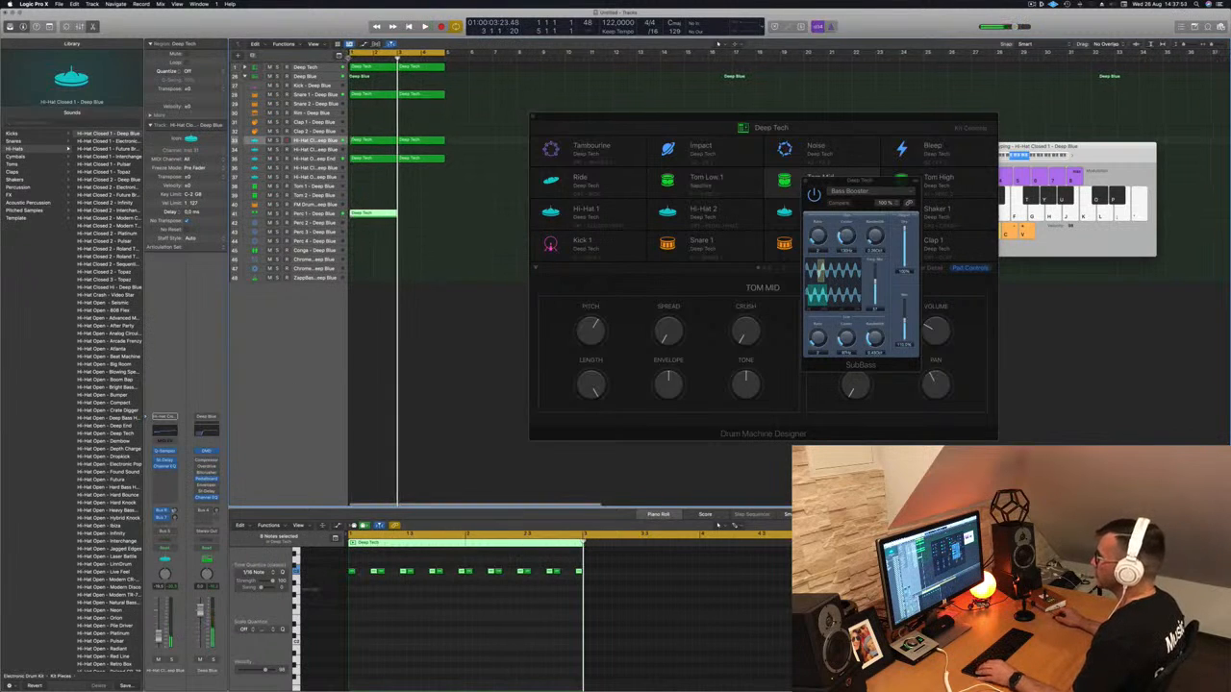
- Move all notes in the Perc 1 - Deep Blue region an eighth note later and duplicate the region at bar 3
left_click_drag(350, 65, 413, 65)
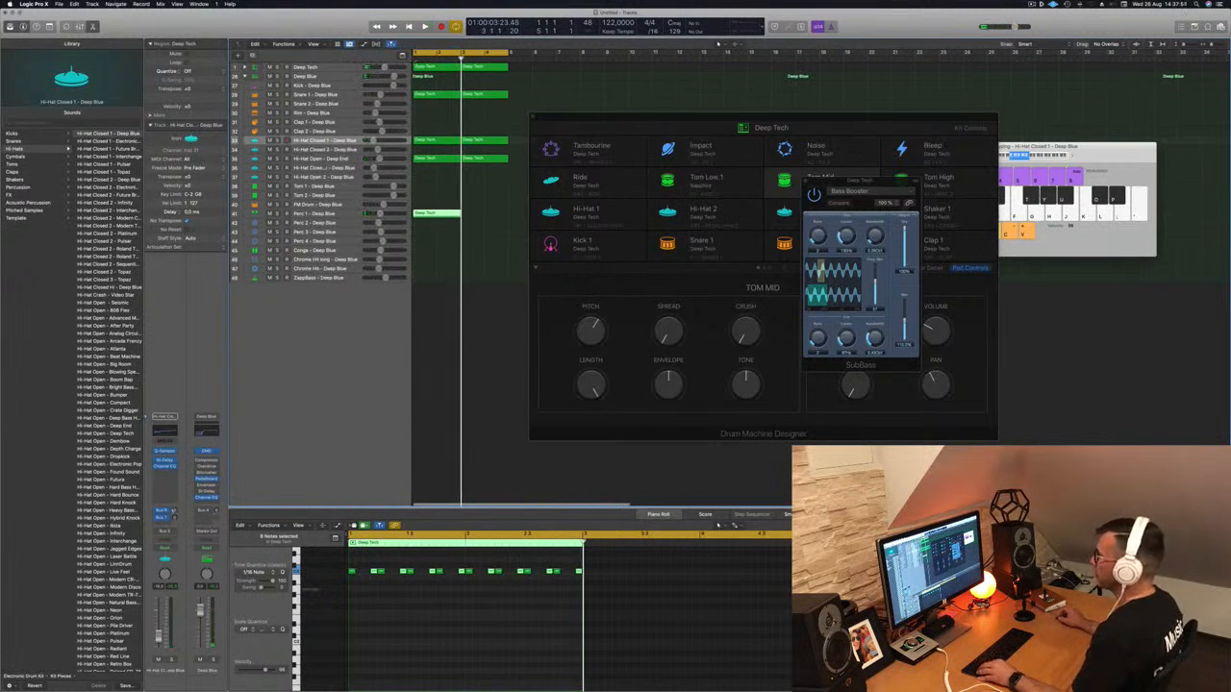
scroll(354, 318, "up", 6)
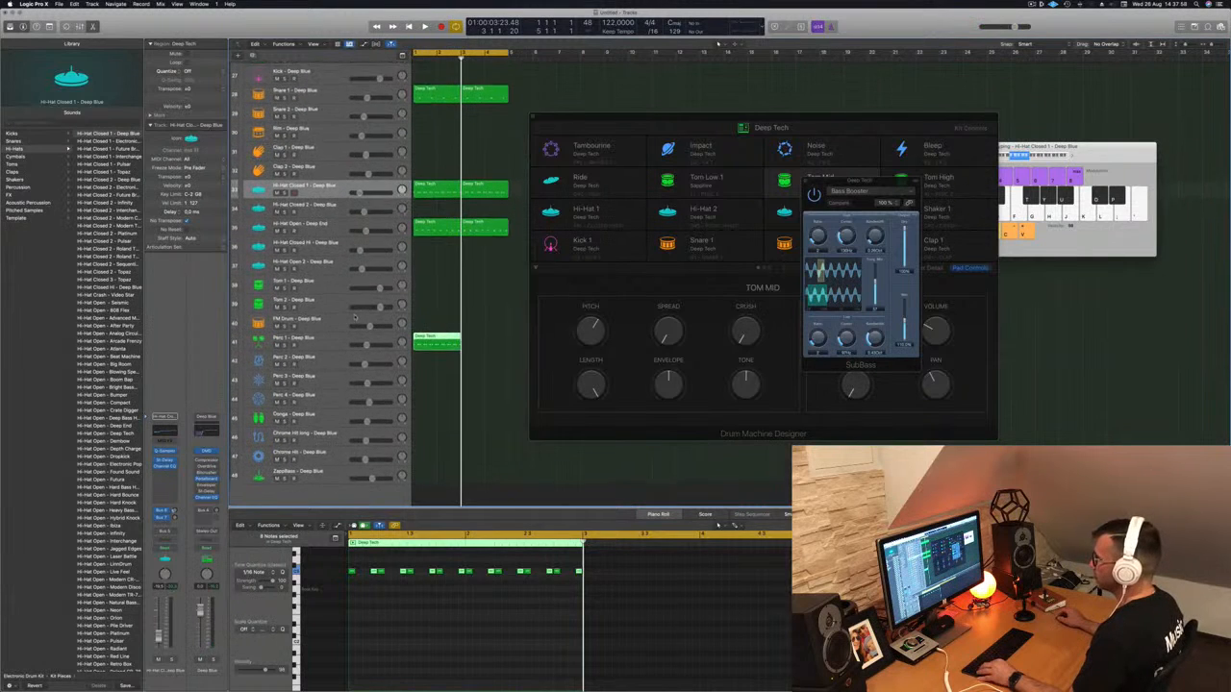
scroll(355, 318, "up", 3)
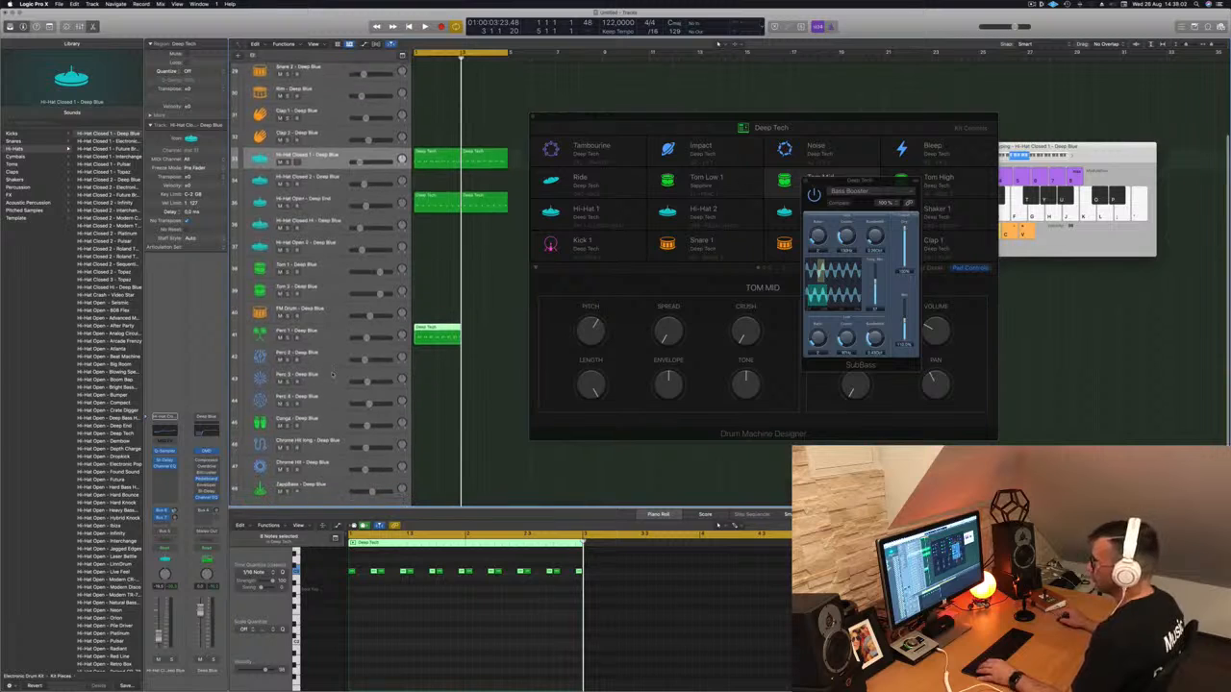
scroll(331, 375, "down", 2)
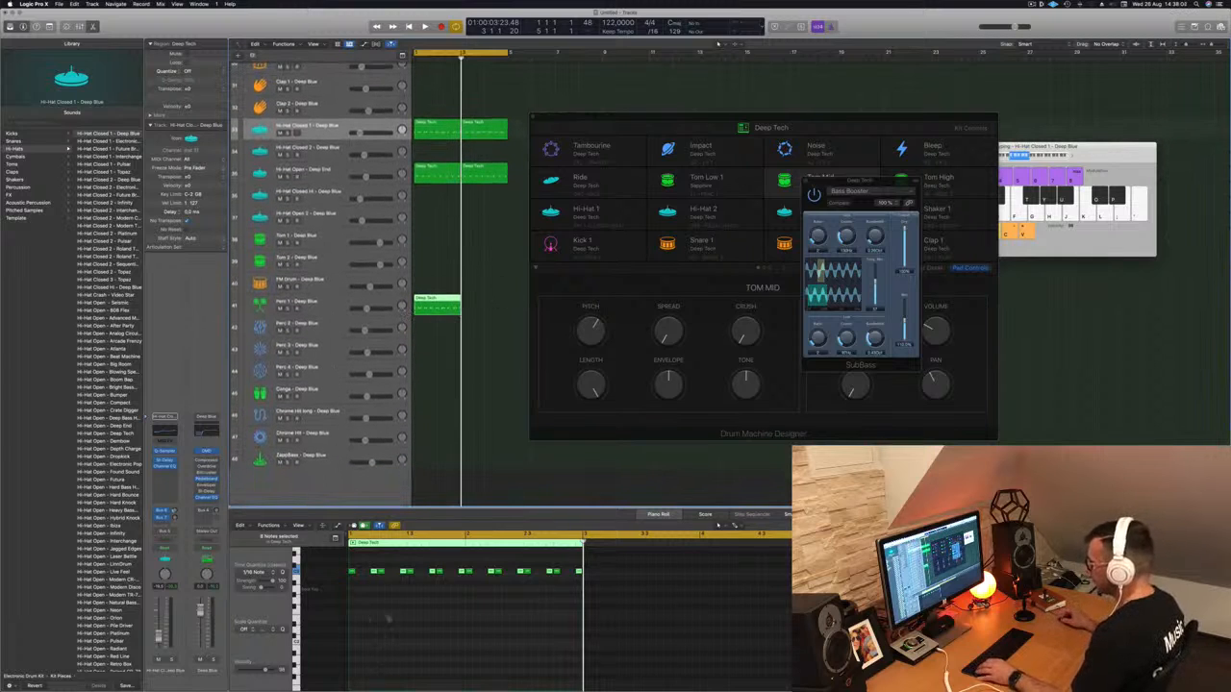
key("space")
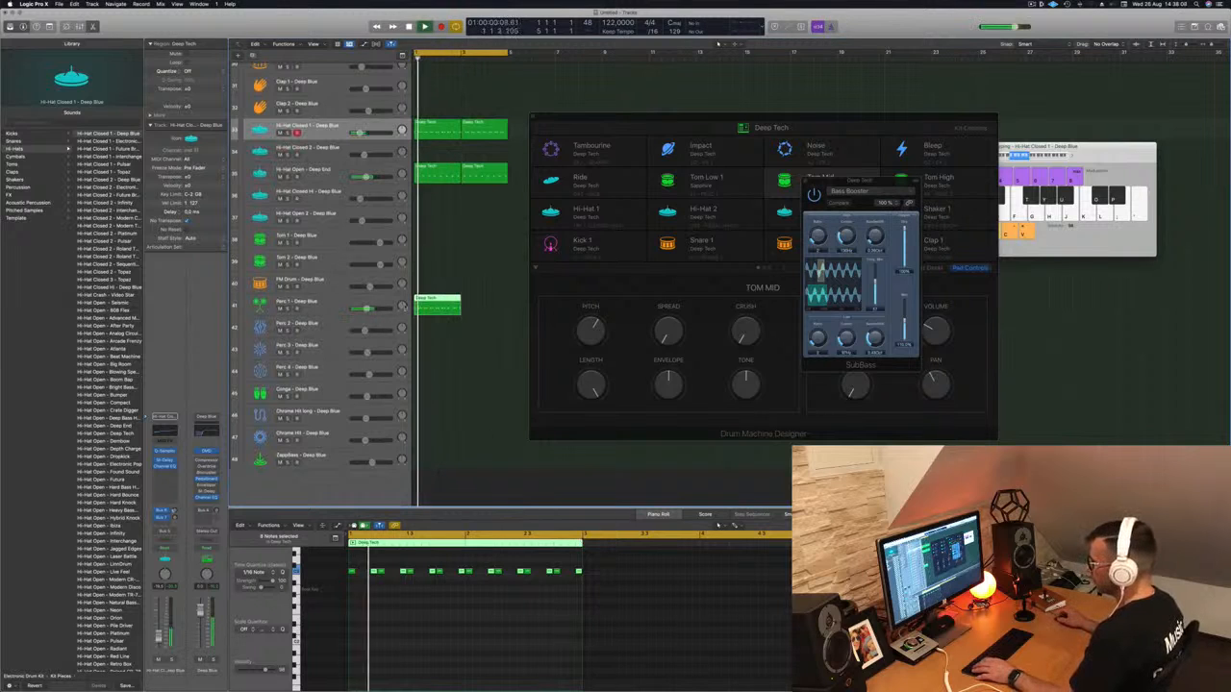
left_click(516, 578)
left_click_drag(582, 590, 581, 591)
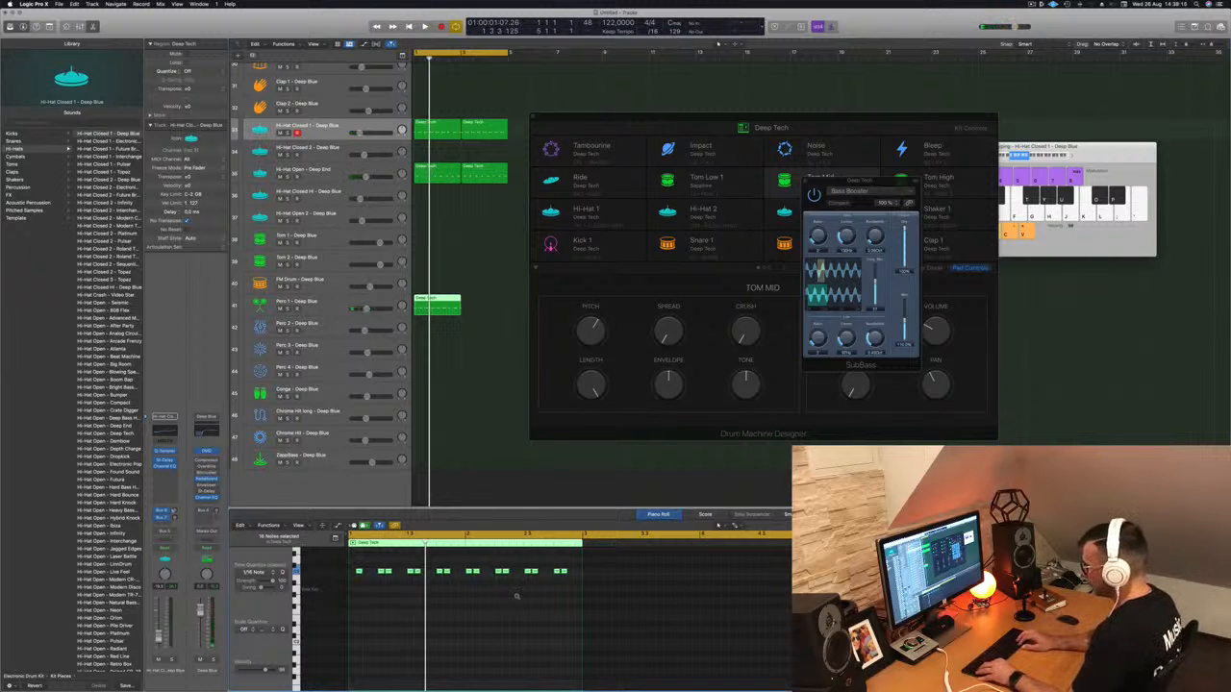
key("space")
left_click_drag(433, 306, 480, 308)
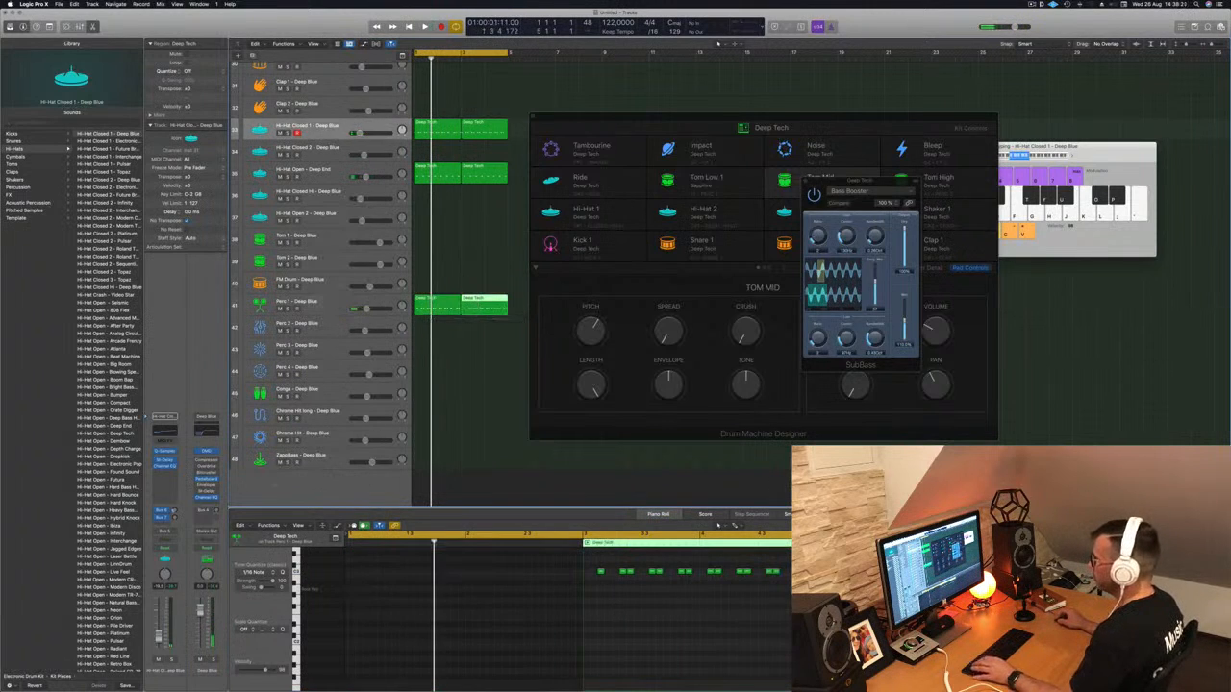
- Load the Shaker - 808 Flex sound on the Perc 1 - Deep Blue track and play the loop
left_click(317, 302)
scroll(105, 291, "up", 10)
scroll(110, 401, "up", 15)
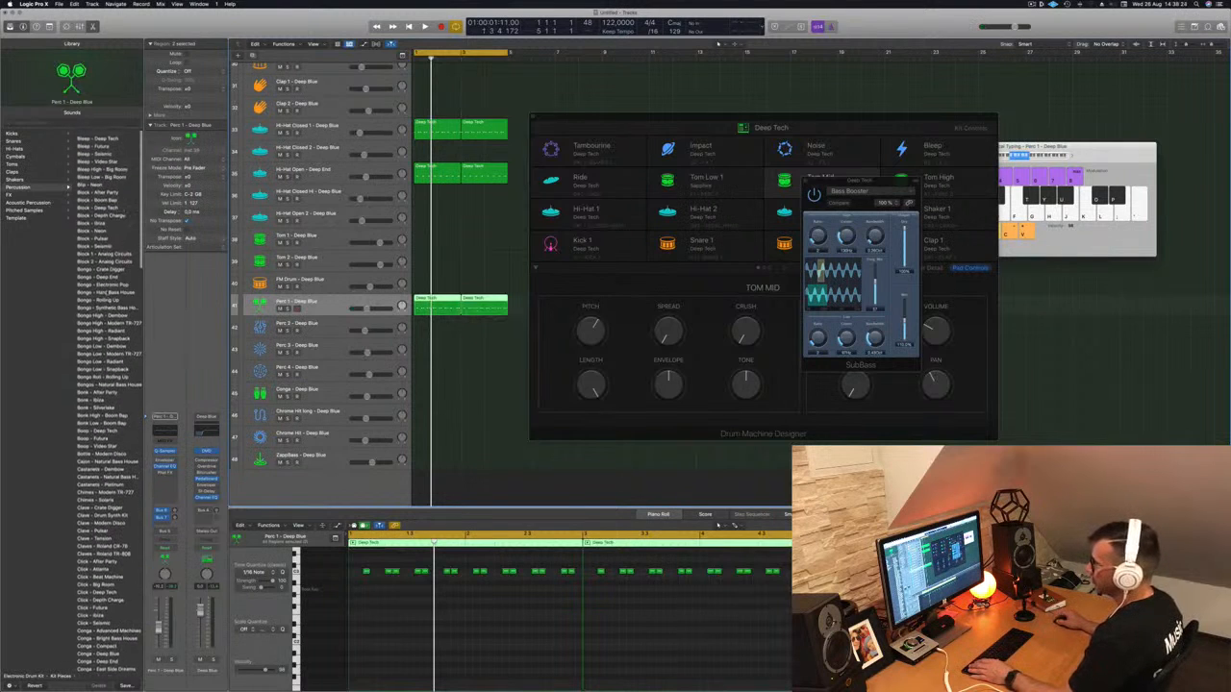
scroll(110, 401, "down", 10)
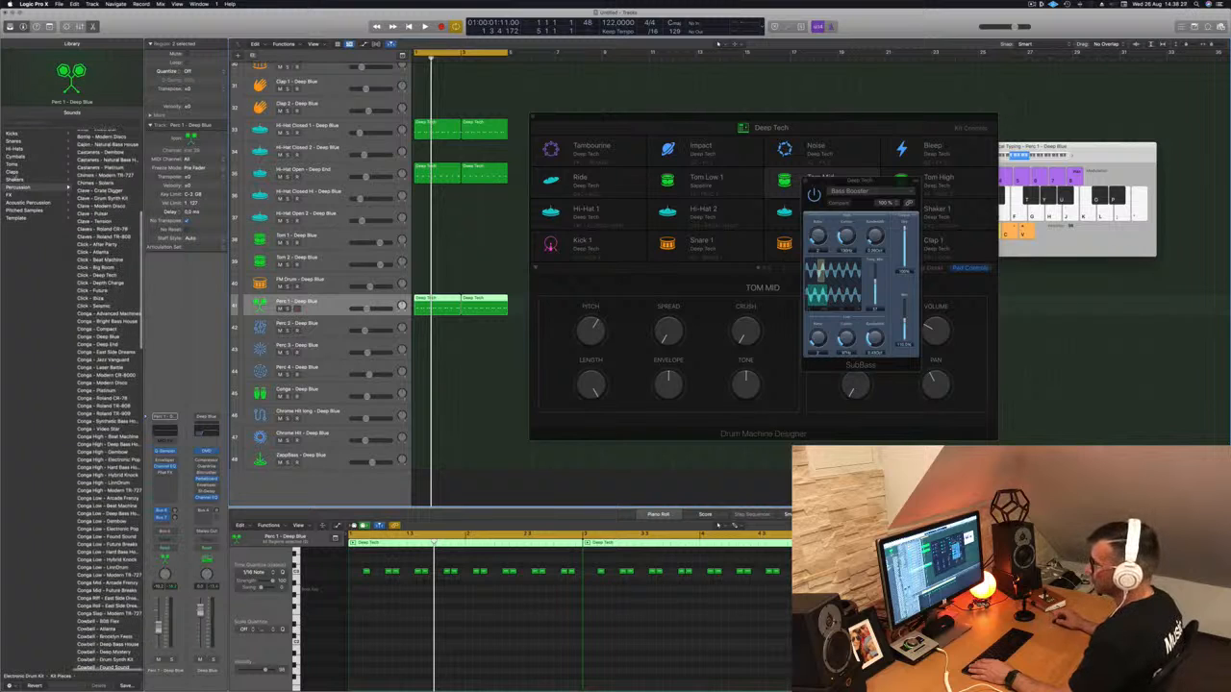
left_click(15, 180)
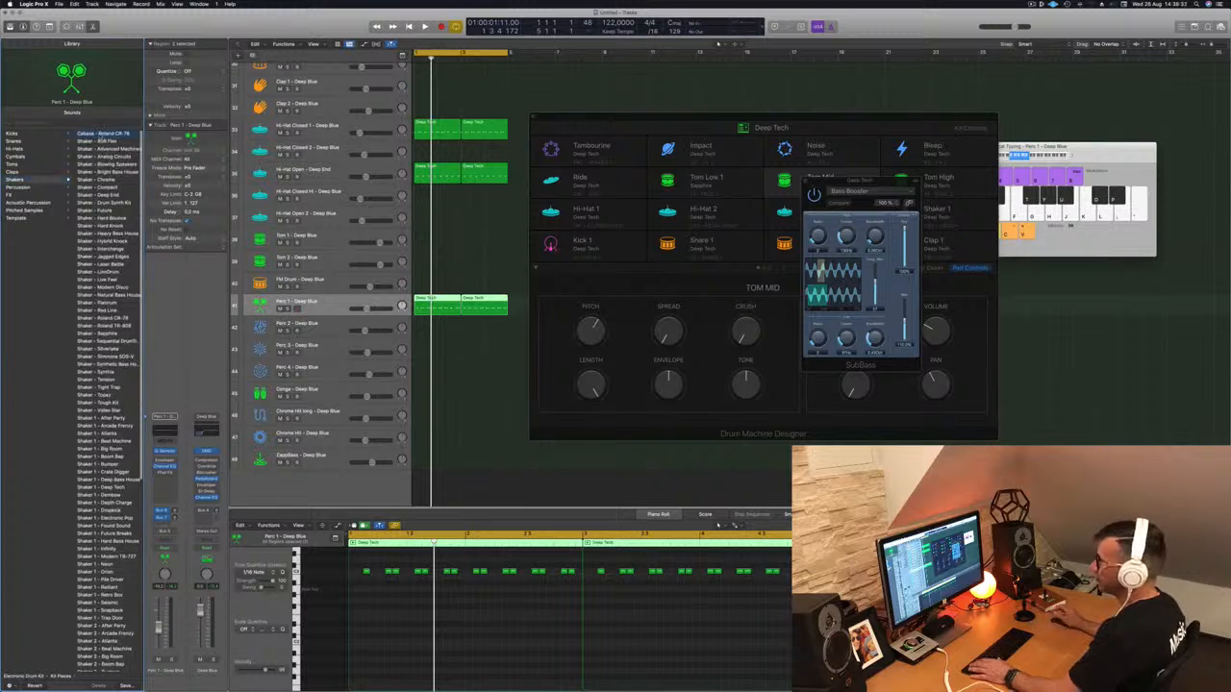
left_click(100, 142)
key("space")
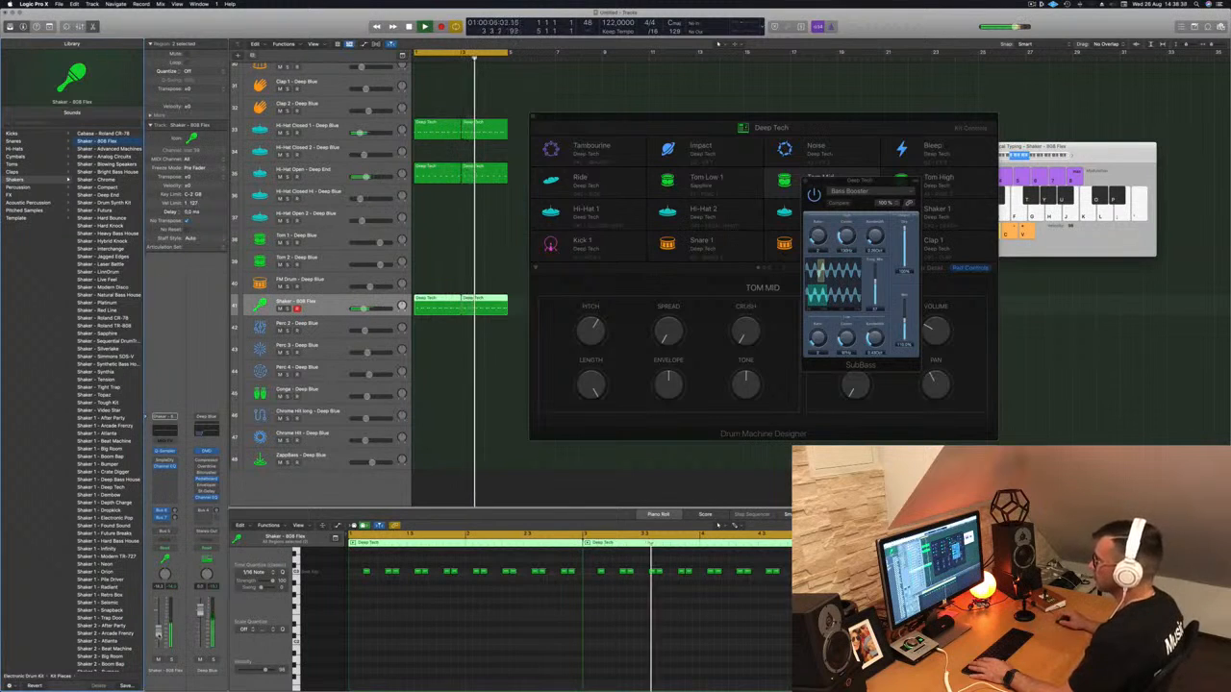
- Copy the first shaker note a sixteenth earlier in both regions and change the track's sound to Shaker - Analog Circuits
key("Return")
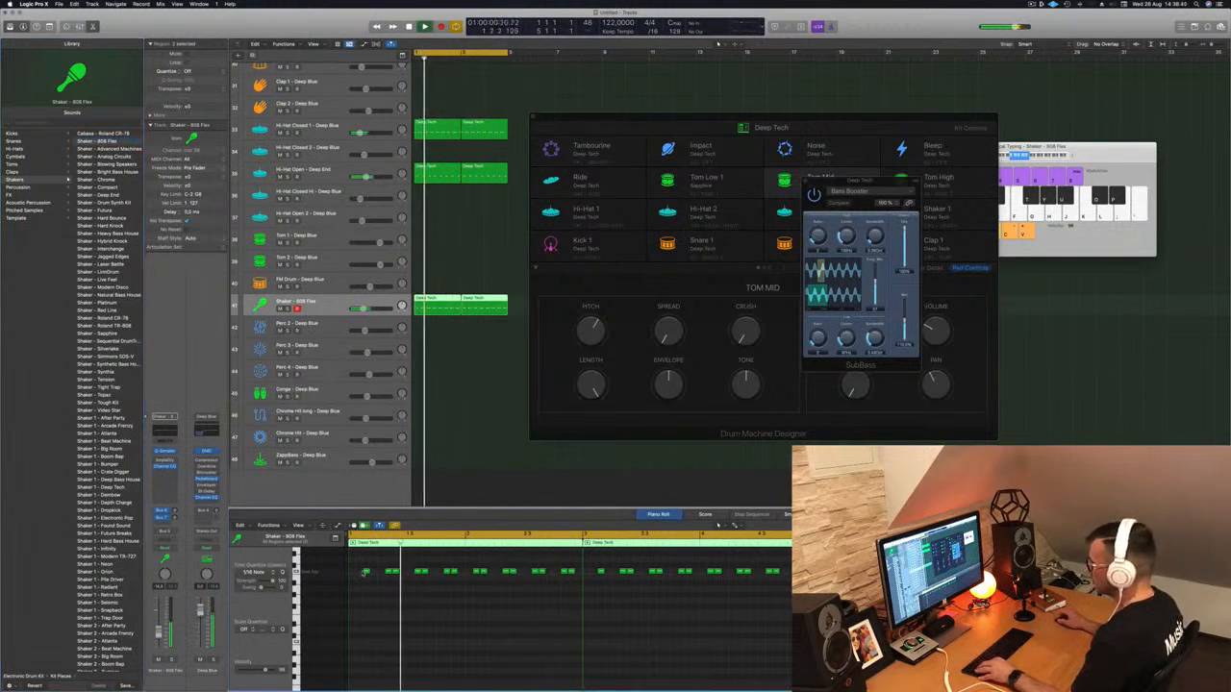
left_click(361, 573)
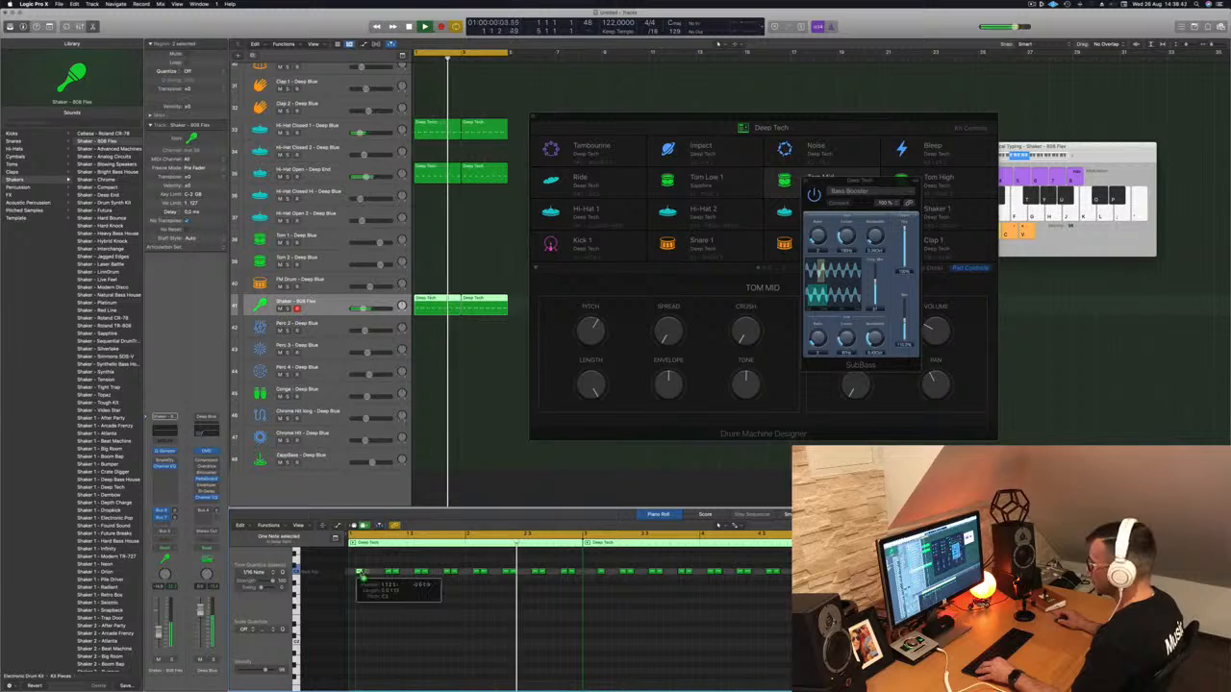
key("Return")
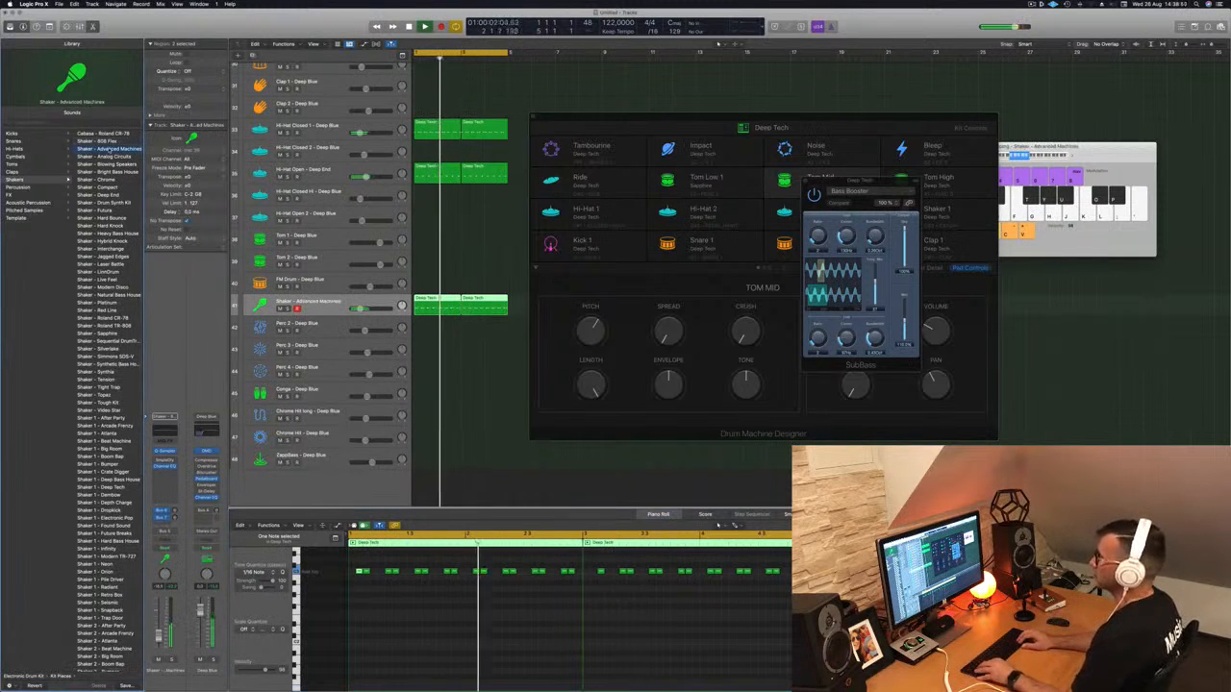
key("Down")
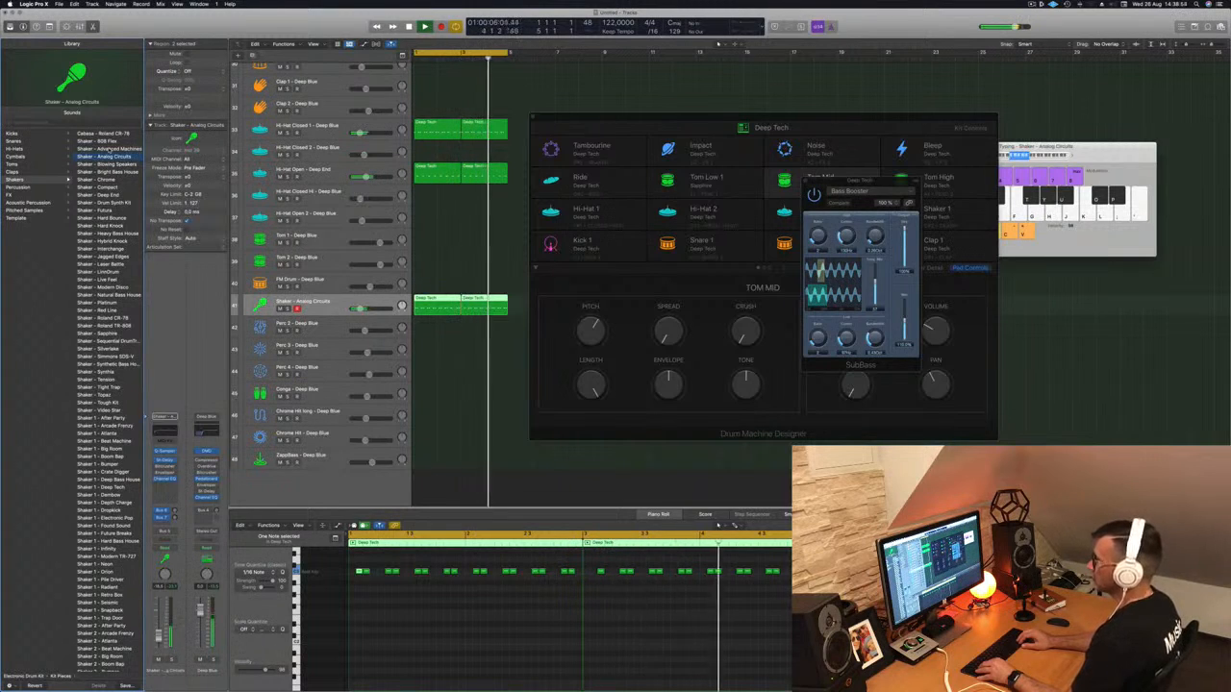
key("Down")
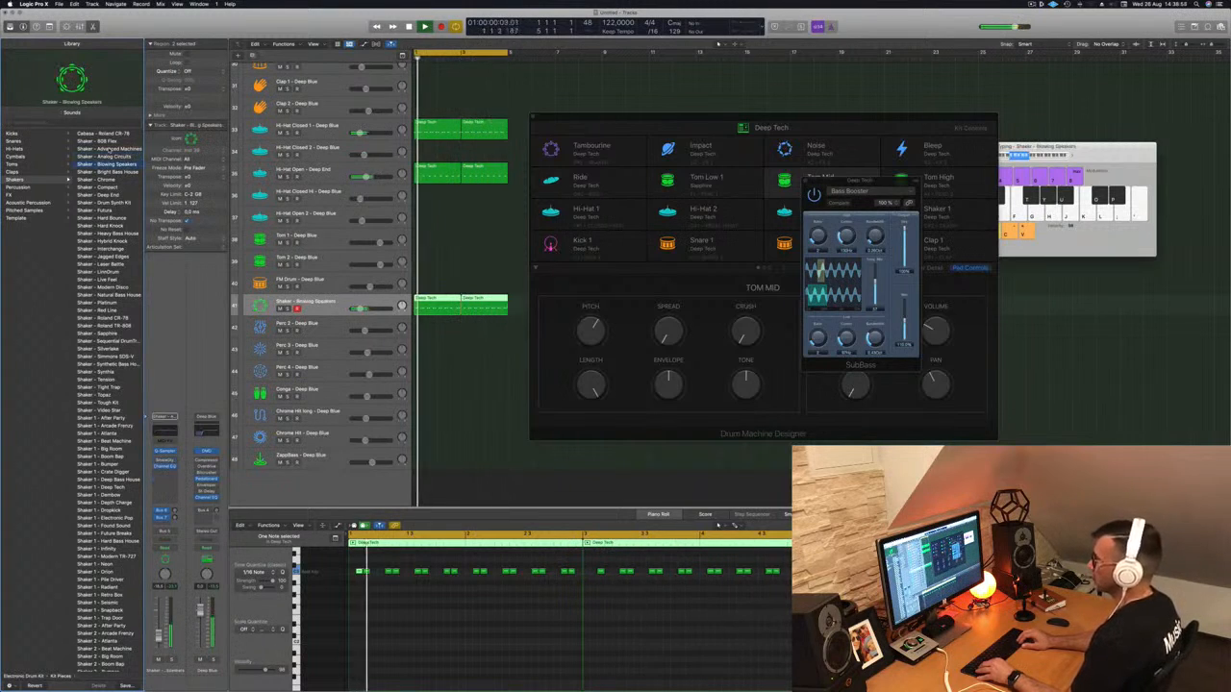
key("Up")
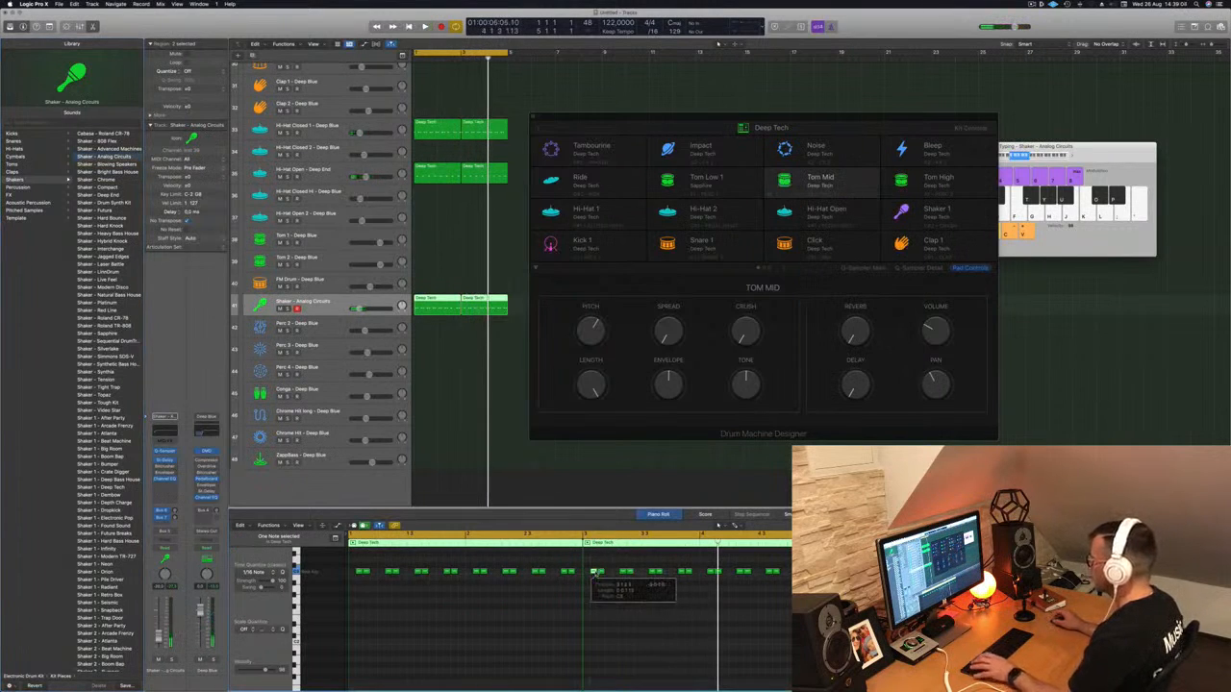
- Close the Drum Machine Designer window and reduce the track heights so all Deep Blue tracks fit in view
left_click(533, 116)
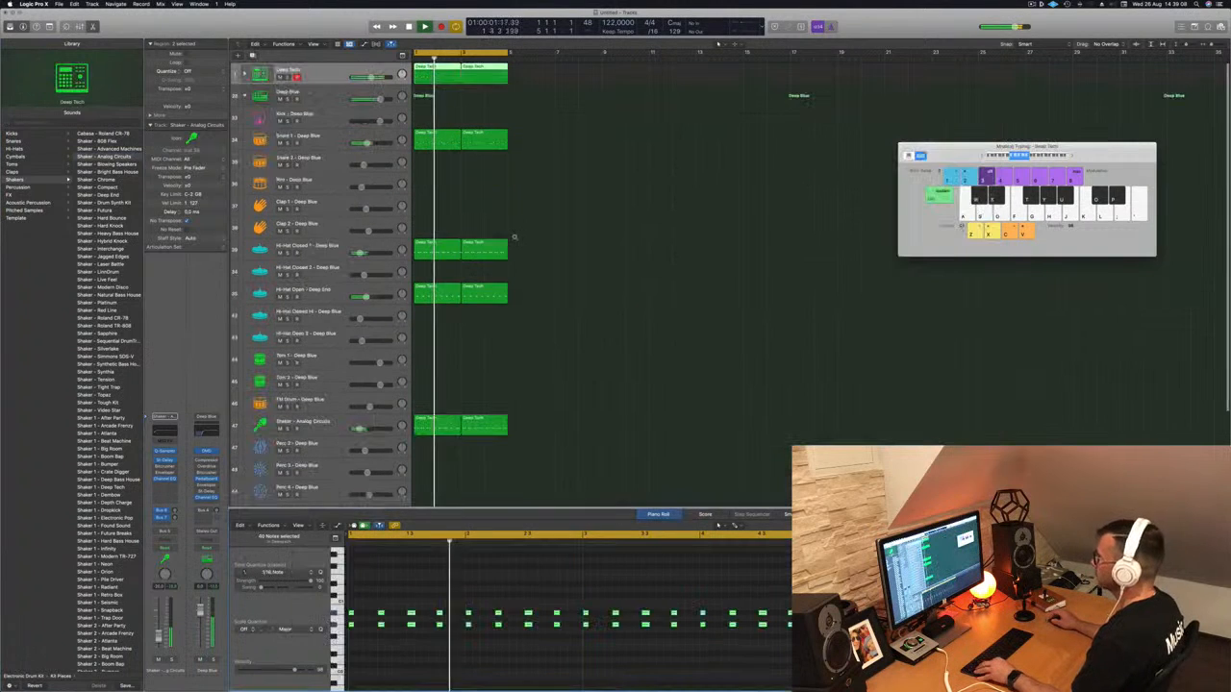
scroll(557, 246, "down", 3)
scroll(563, 254, "down", 5)
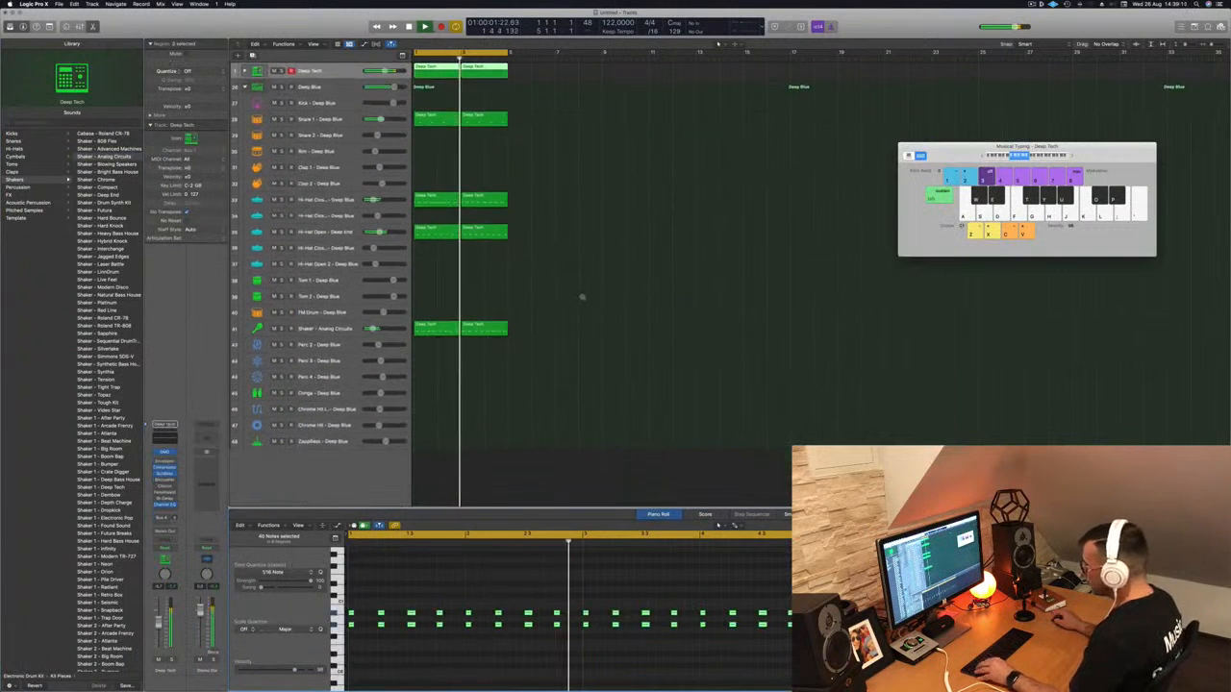
scroll(572, 267, "down", 3)
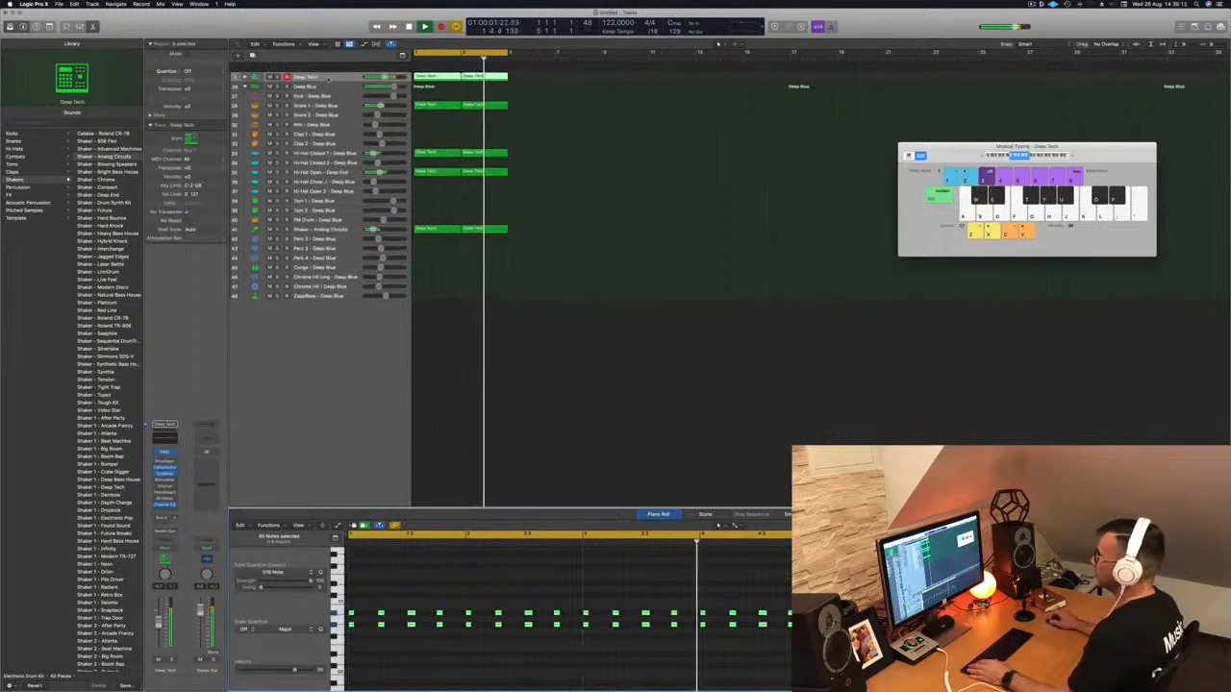
- Enable the Deep Blue track's Compressor, adjust its threshold and ratio, and lower the channel volume slightly before closing the plug-in
left_click(327, 77)
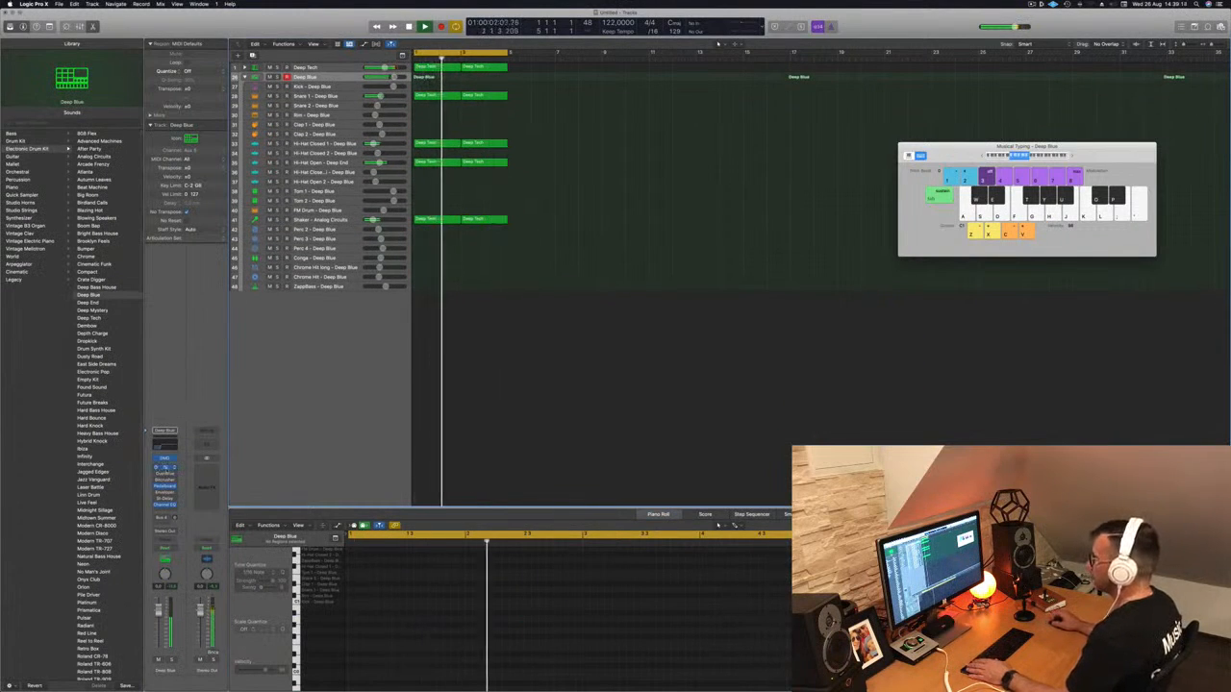
left_click(165, 470)
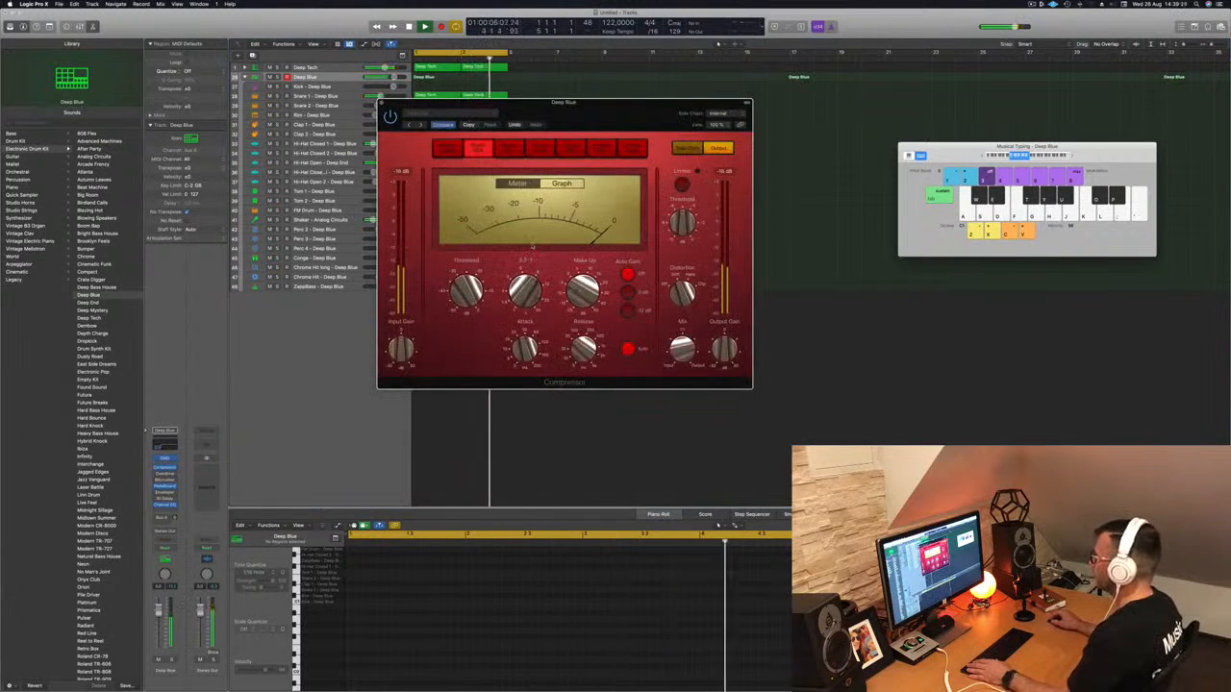
left_click_drag(464, 288, 469, 325)
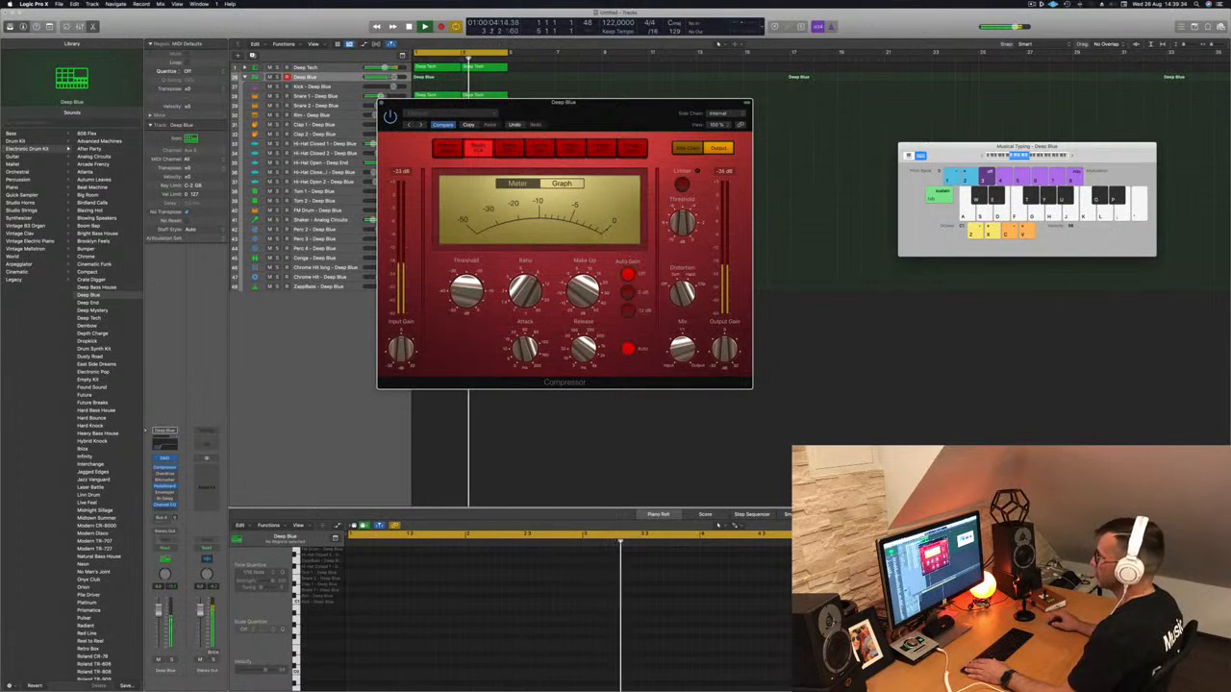
left_click_drag(159, 622, 161, 625)
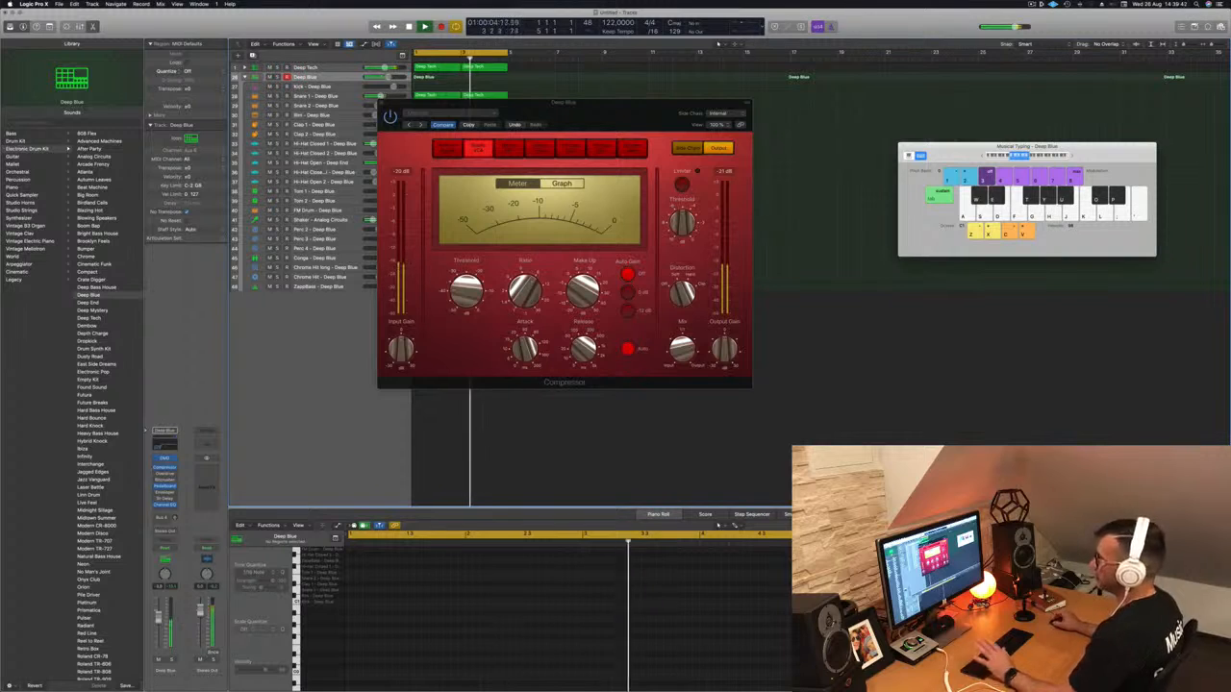
left_click(382, 102)
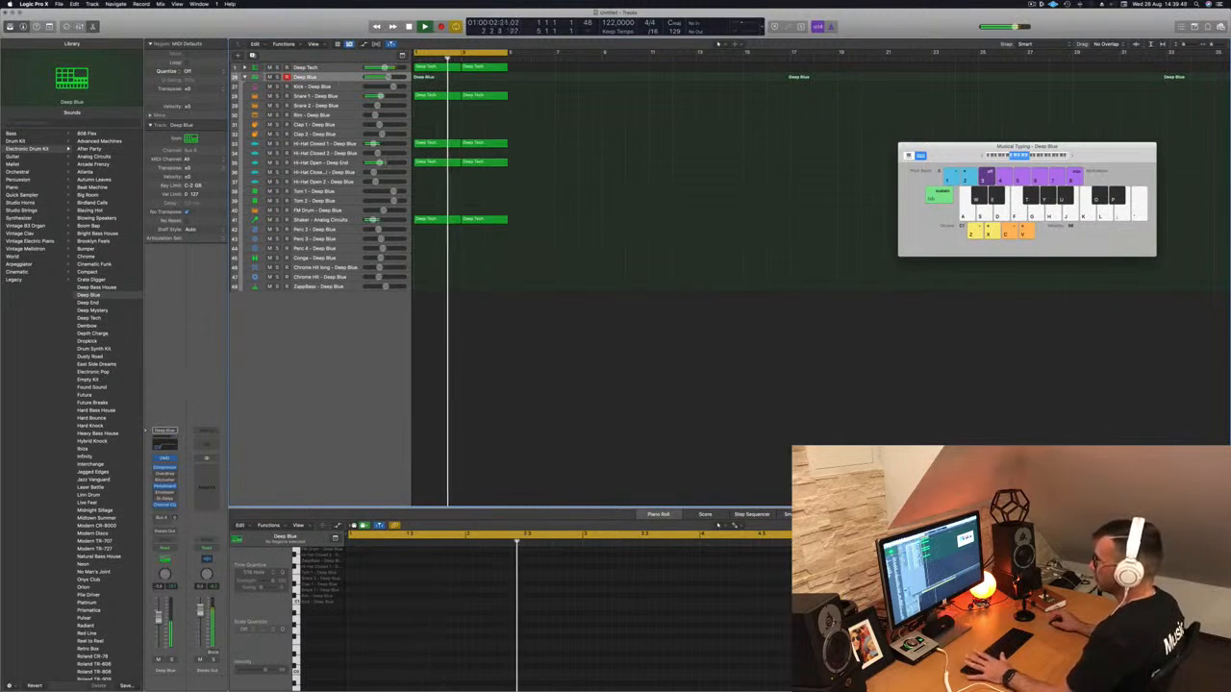
- Put the Deep Blue track in Touch mode and record a Low Cut frequency move in its Channel EQ during playback
left_click(169, 446)
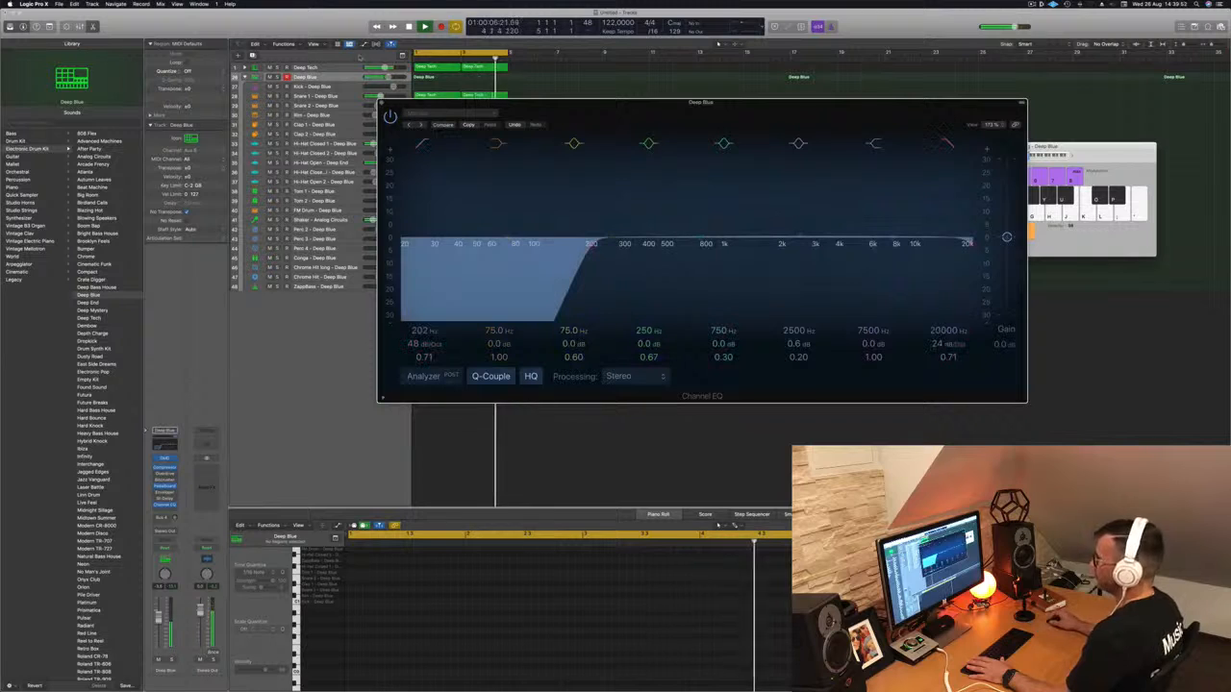
left_click(320, 77)
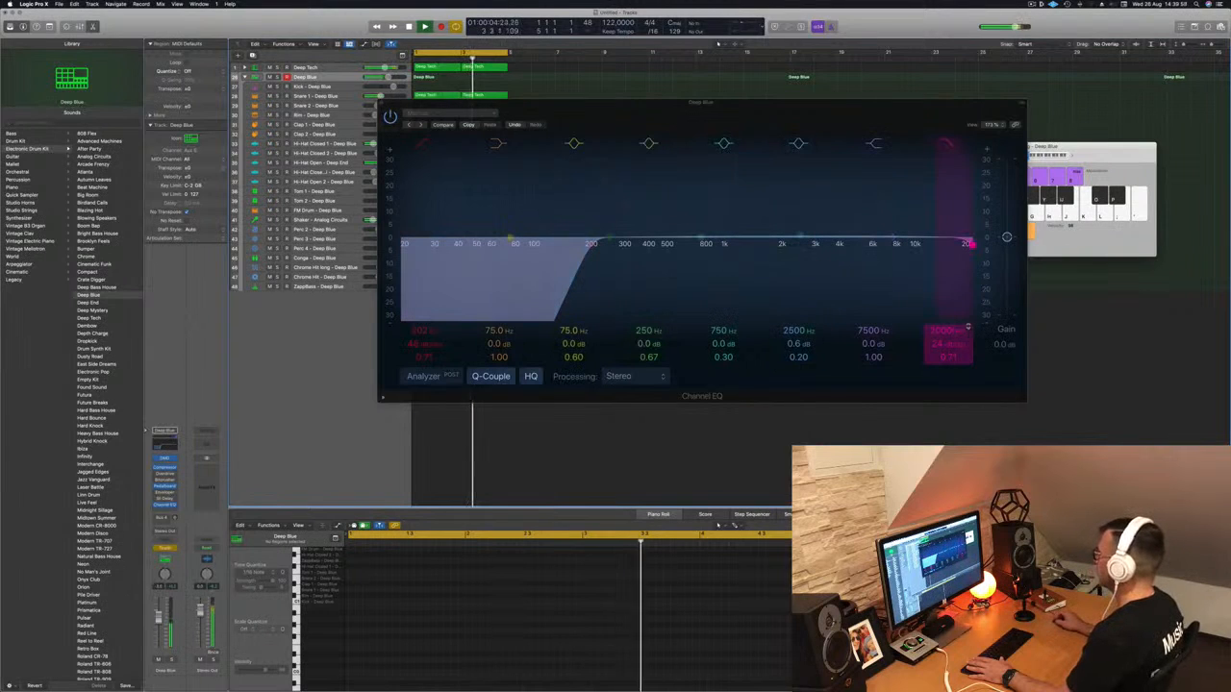
mouse_move(593, 243)
left_mouse_down()
mouse_move(633, 244)
mouse_move(591, 244)
left_mouse_up()
key("cmd+w")
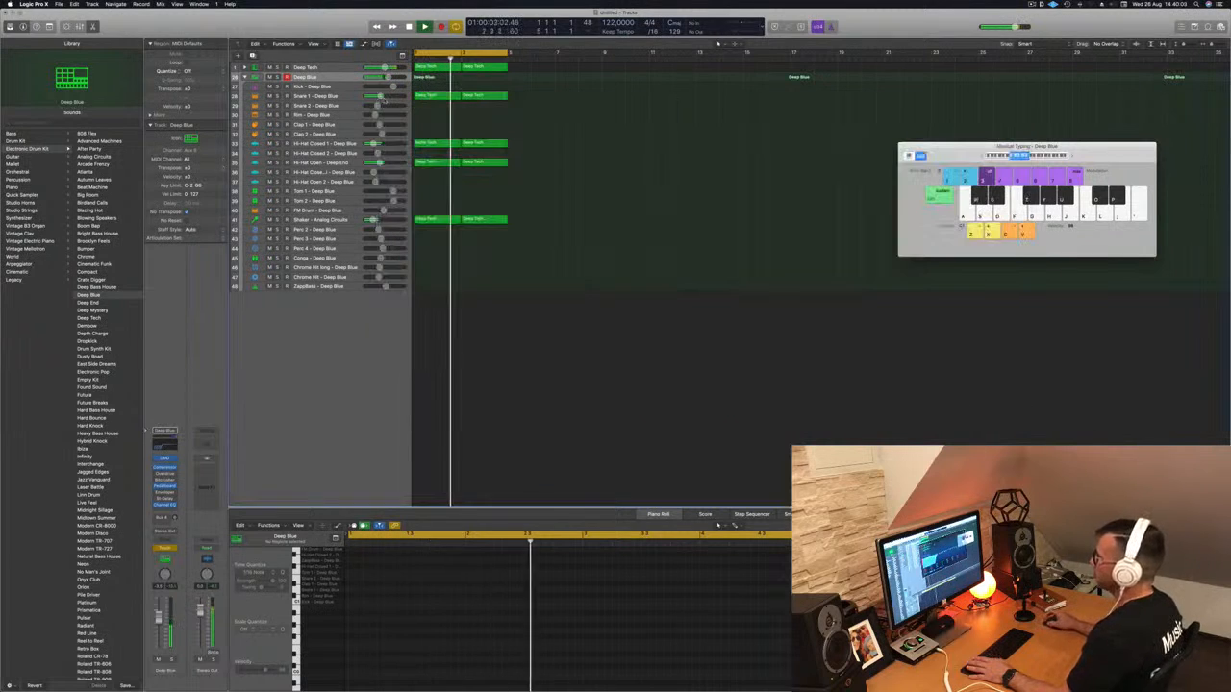
key("space")
- Close Musical Typing, show track automation, and display the Channel EQ Low Cut Frequency curve on the Deep Blue track
left_click(245, 77)
left_click(246, 77)
key("a")
key("a")
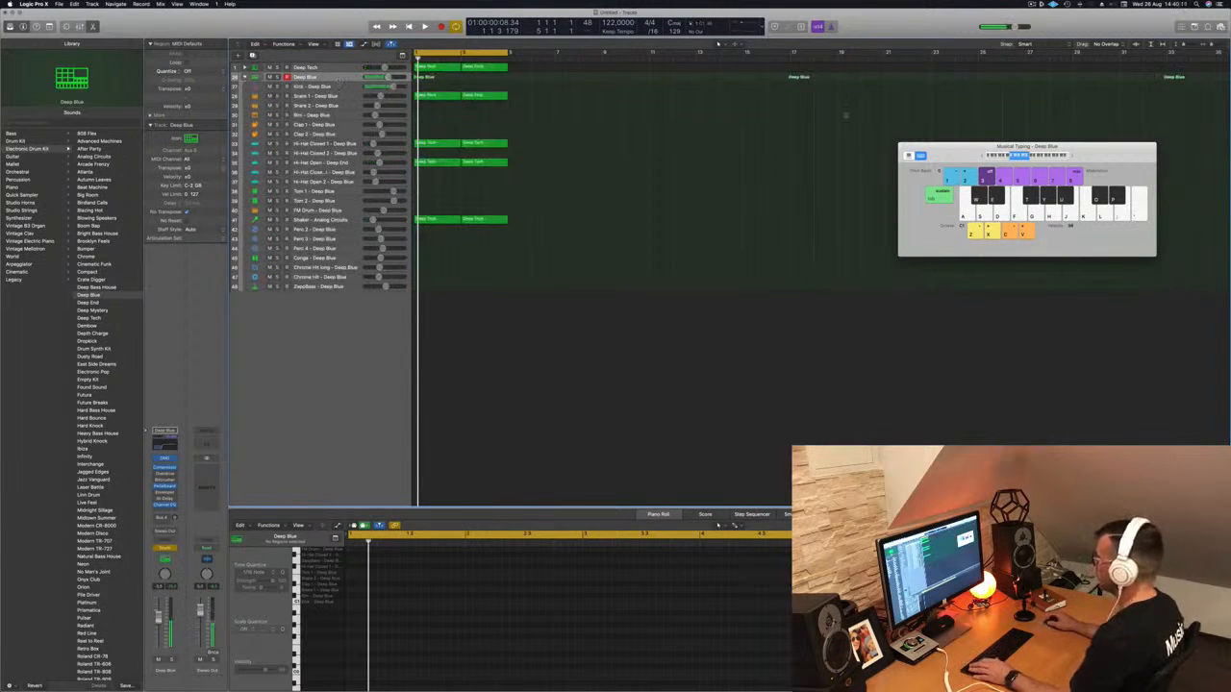
key("super+k")
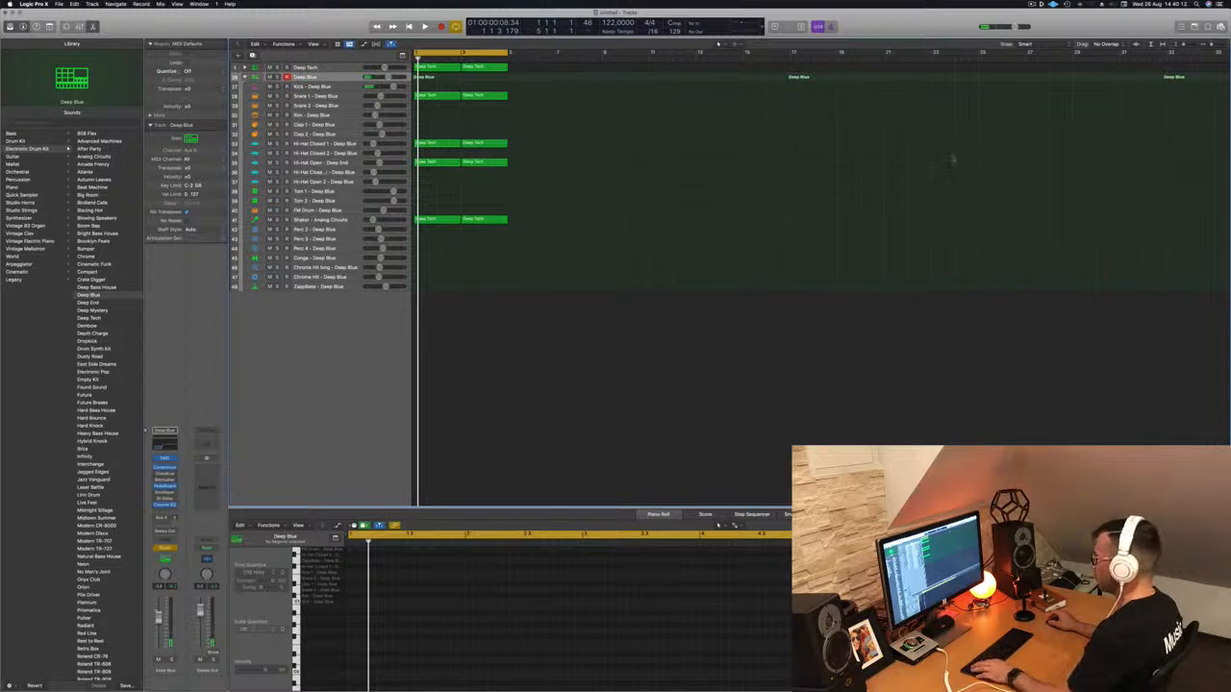
key("a")
left_click(352, 106)
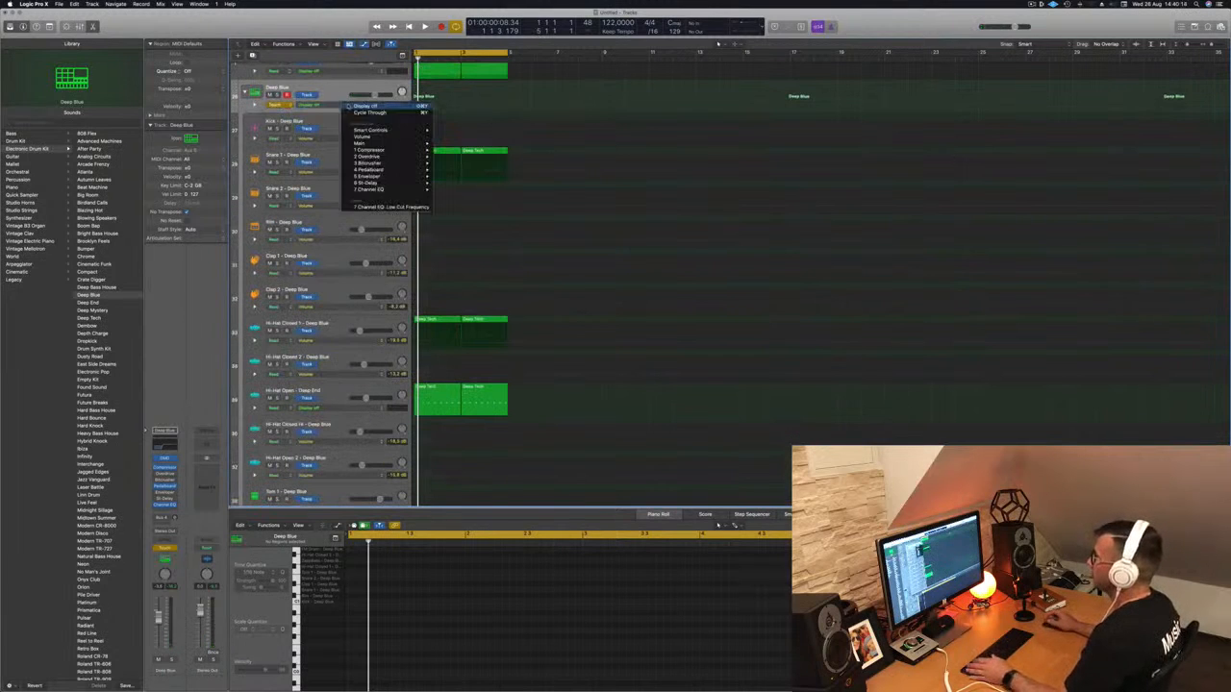
left_click(370, 207)
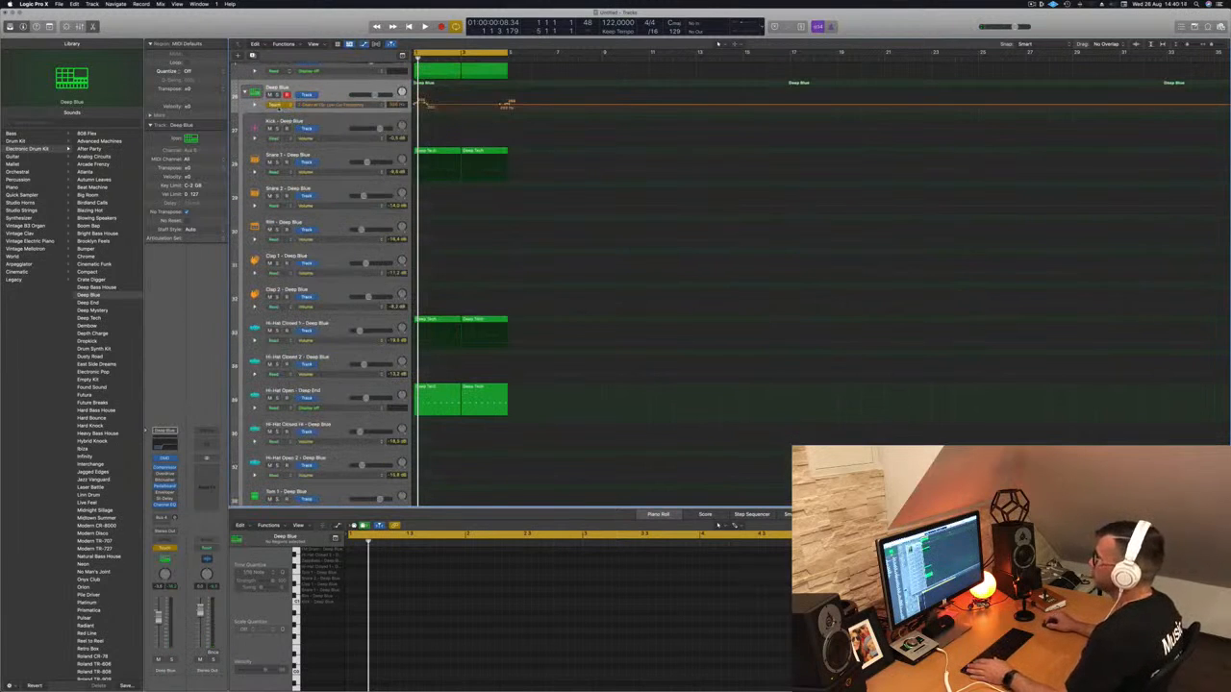
- Return the Deep Blue track's automation to Read mode and clear the recorded Low Cut Frequency points
left_click(275, 103)
left_click(276, 97)
left_click_drag(512, 105, 367, 98)
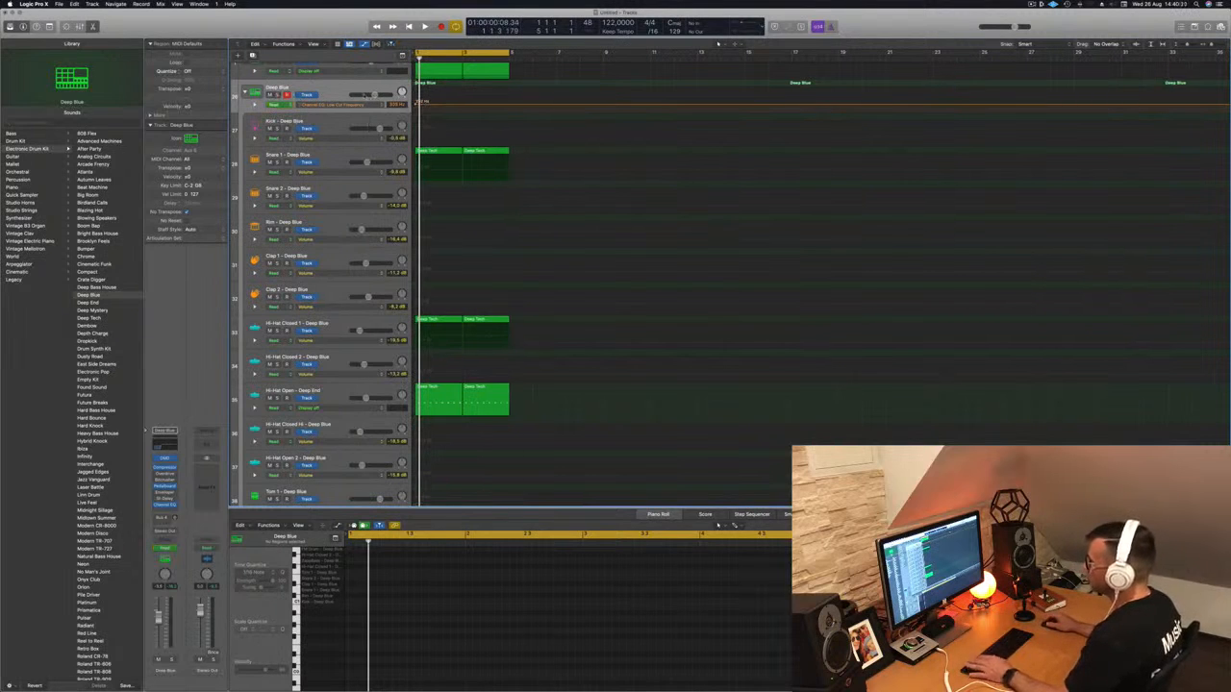
- Place the Channel EQ window beside the tracks and draw a Low Cut Frequency curve peaking at bar 3 and falling back by bar 5
key("space")
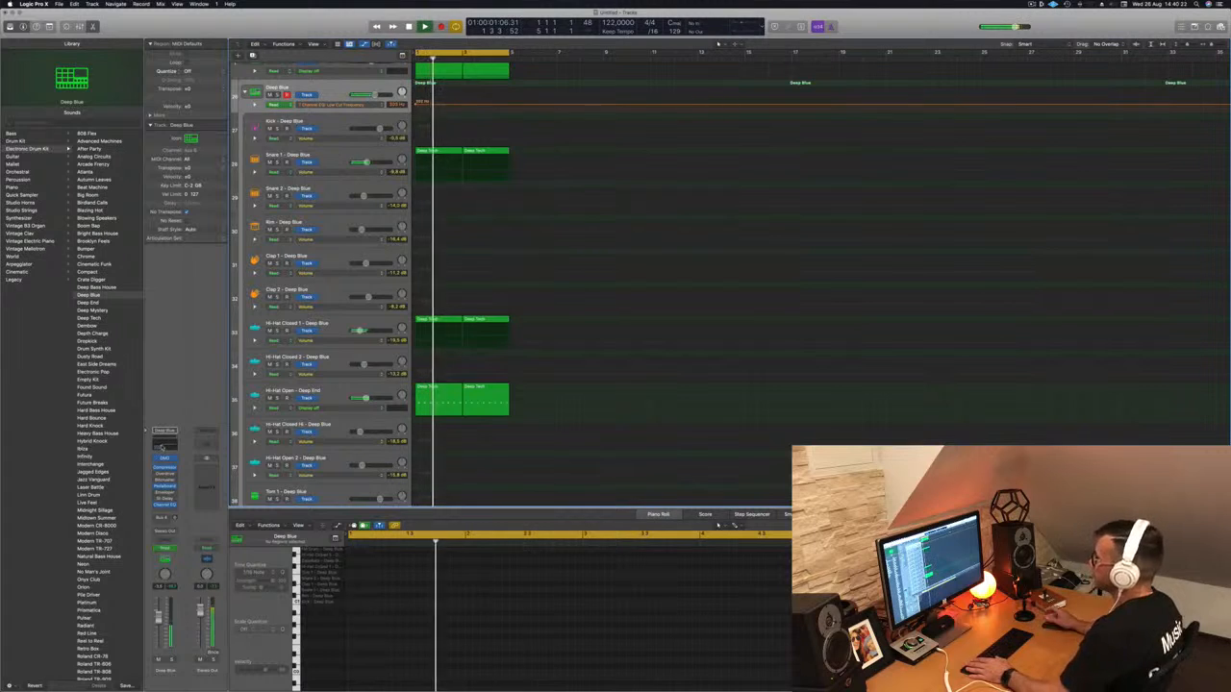
key("v")
left_click_drag(631, 112, 855, 142)
key("space")
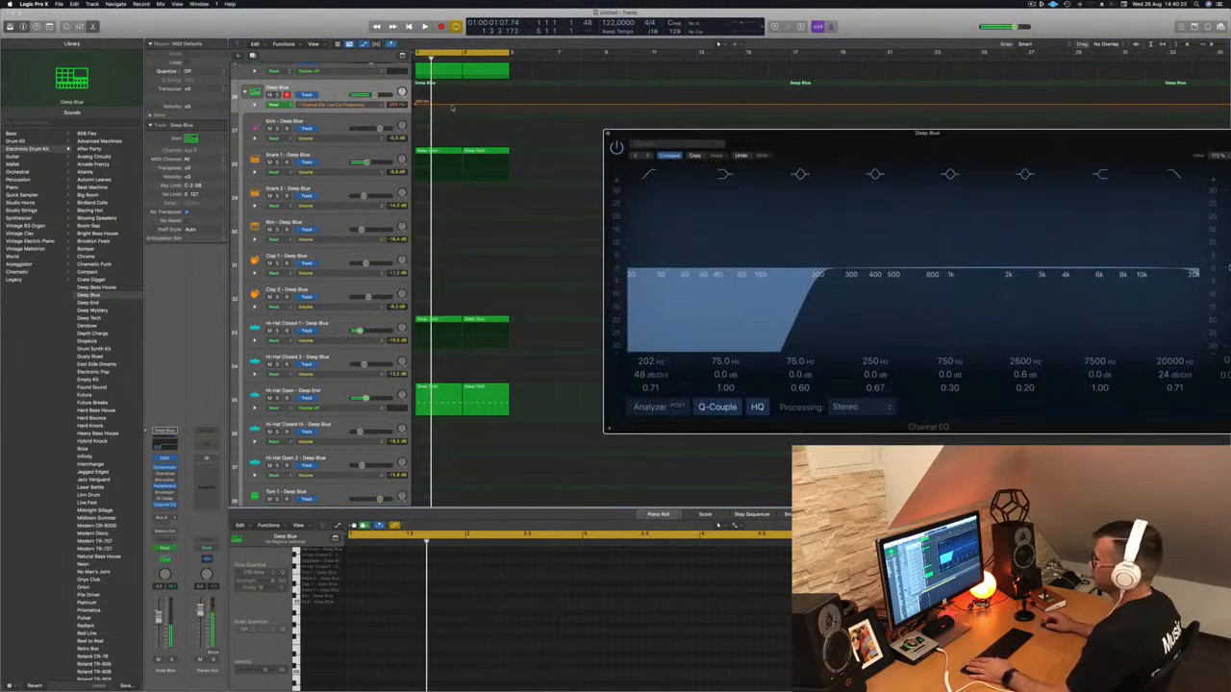
left_click(463, 107)
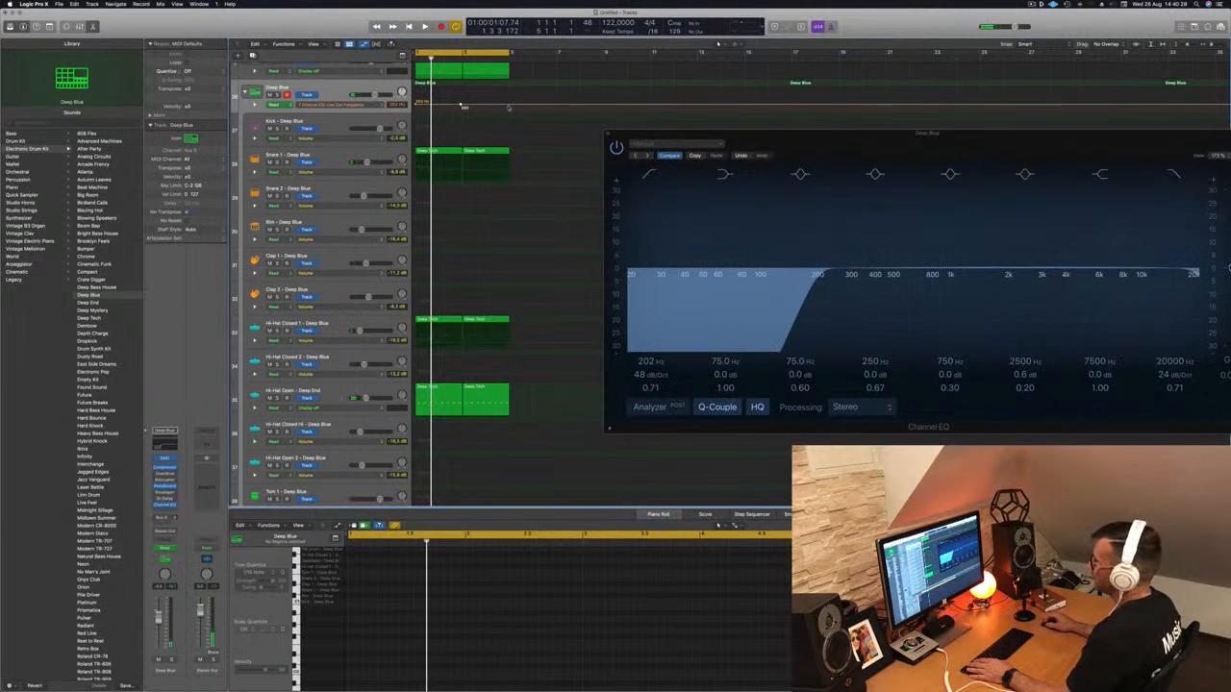
left_click_drag(463, 106, 466, 89)
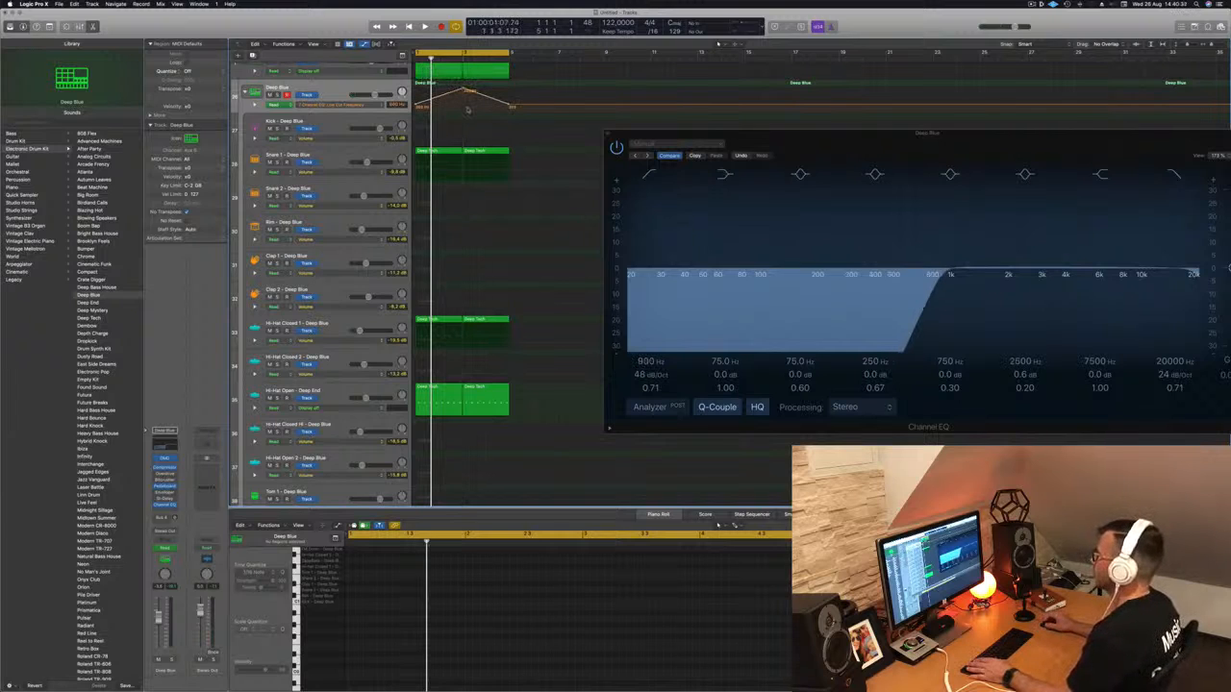
- Play the loop to check the Low Cut Frequency sweep in the Channel EQ, and close the plug-in window
key("space")
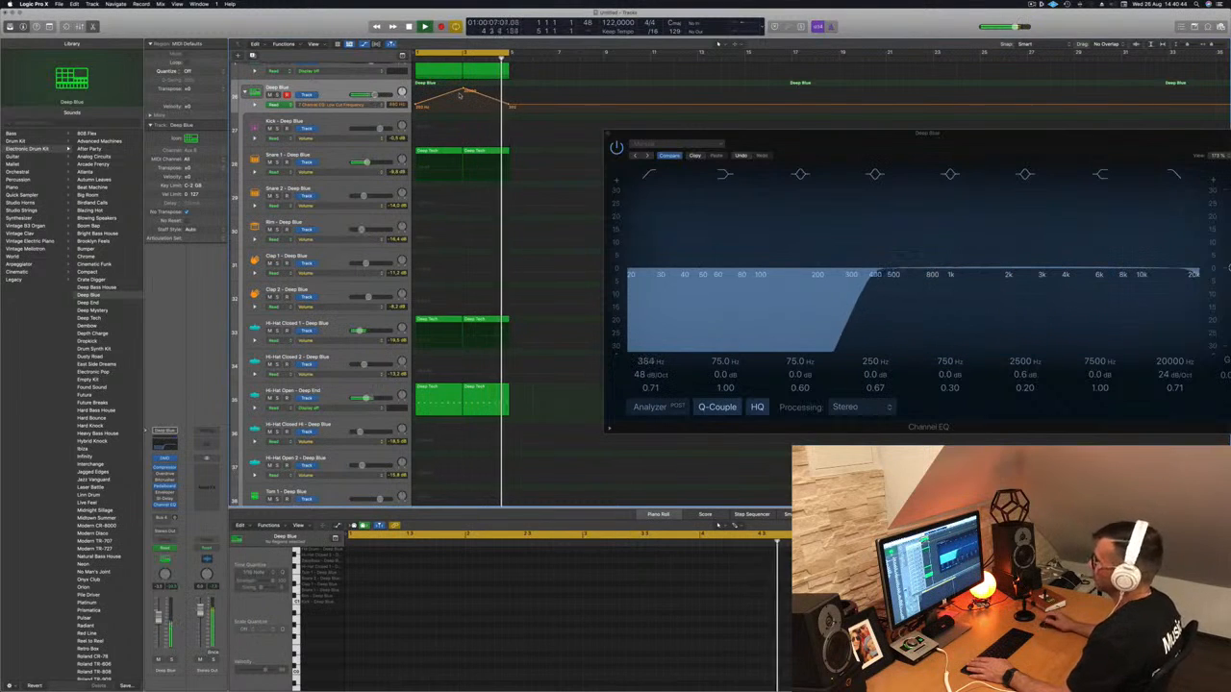
left_click_drag(810, 135, 599, 180)
key("space")
left_click(396, 179)
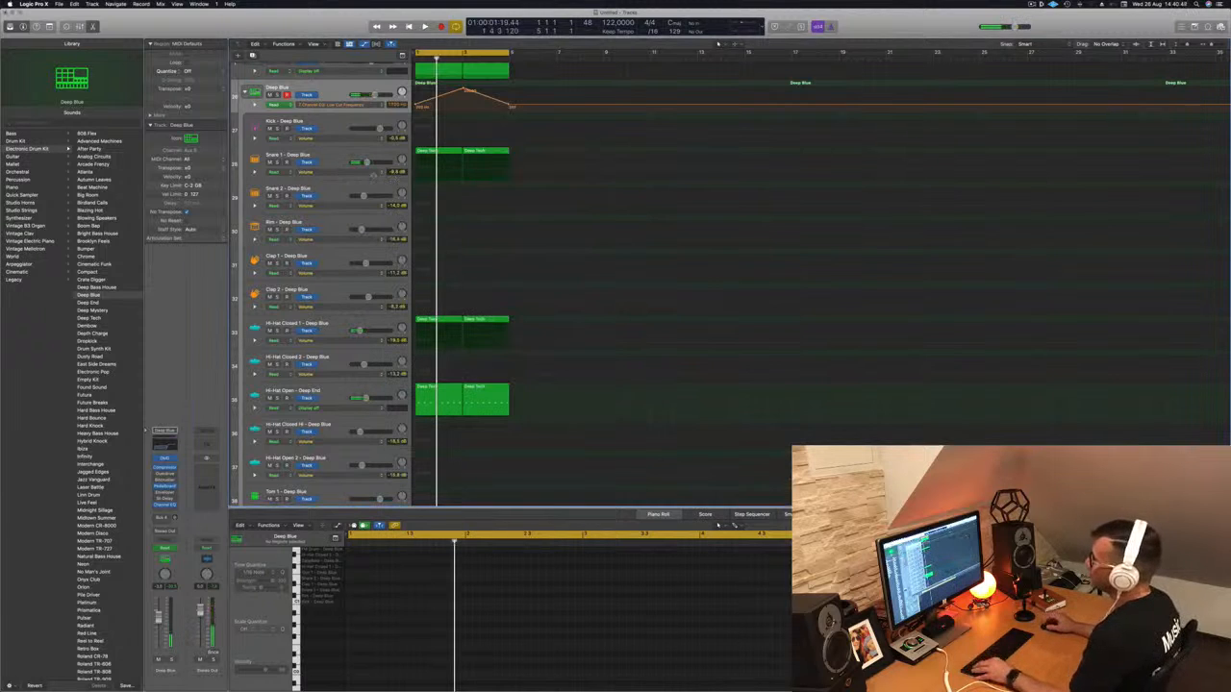
- Shrink the track heights with automation hidden until all Deep Blue tracks fit, and show the toolbar during playback
scroll(349, 172, "down", 5)
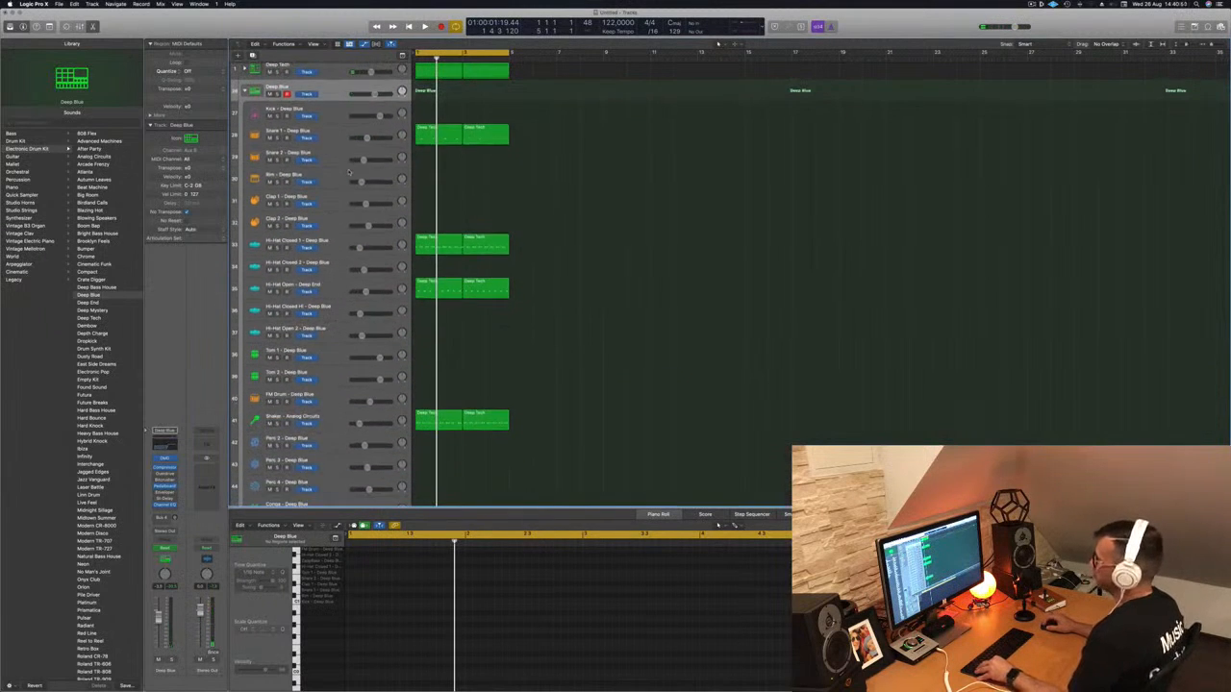
scroll(359, 145, "down", 1)
scroll(343, 161, "down", 1)
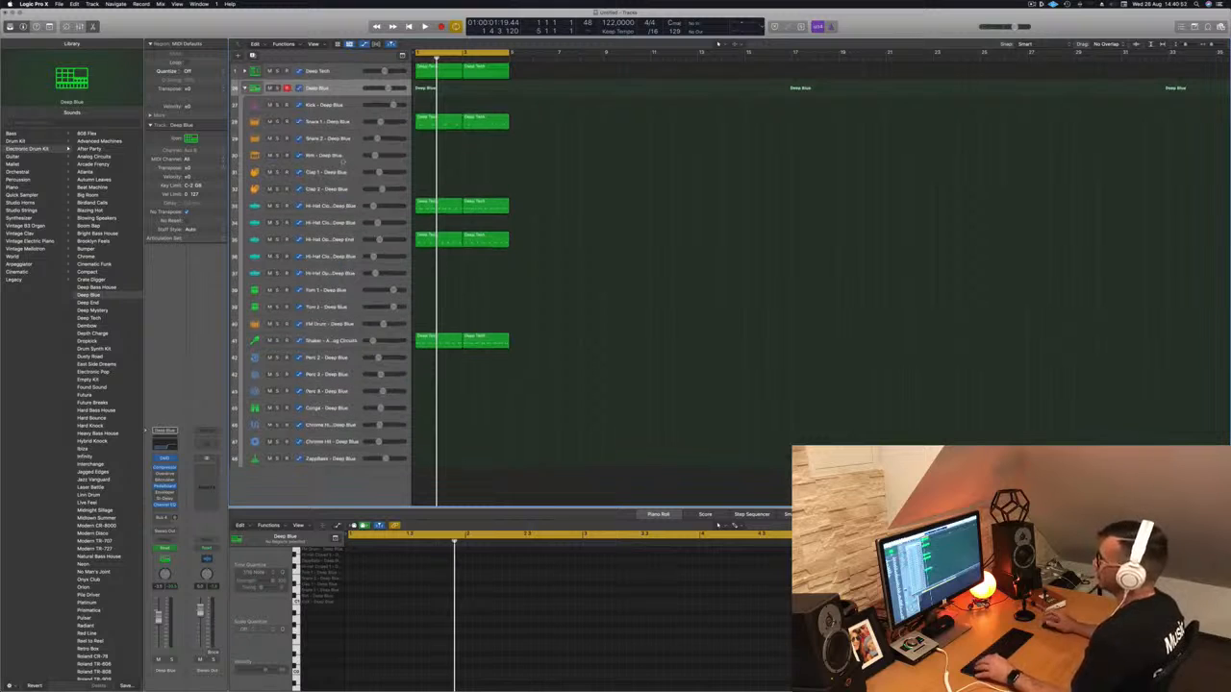
key("space")
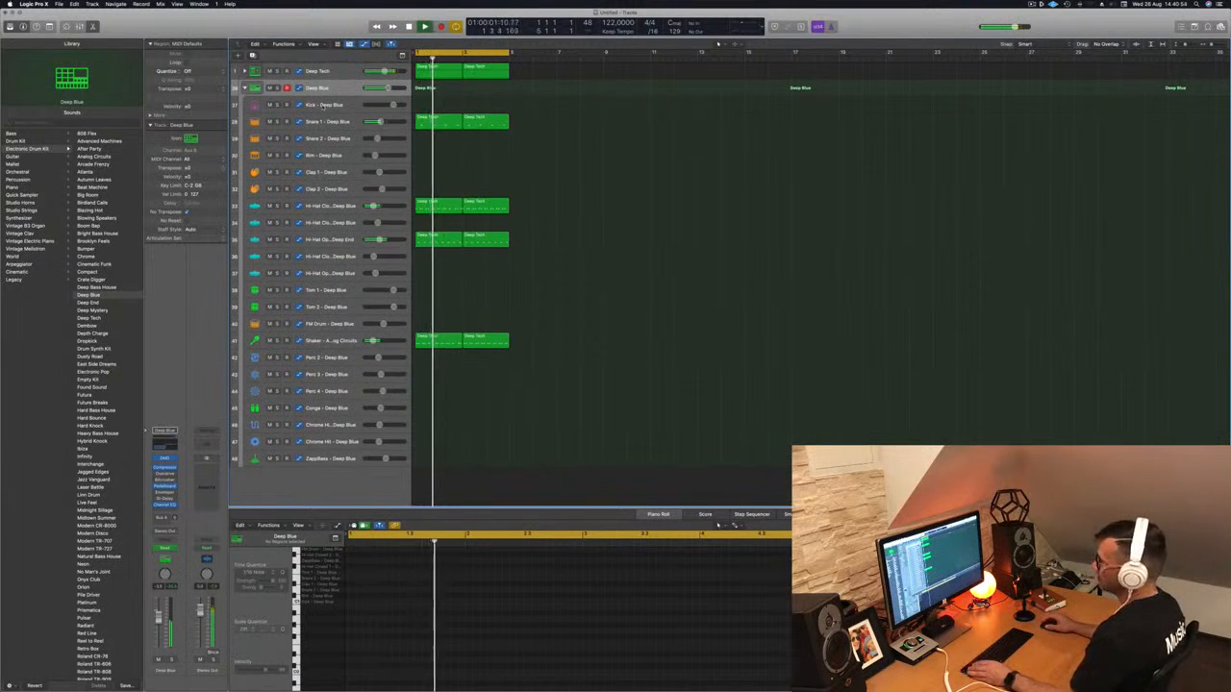
key("ctrl+alt+super+t")
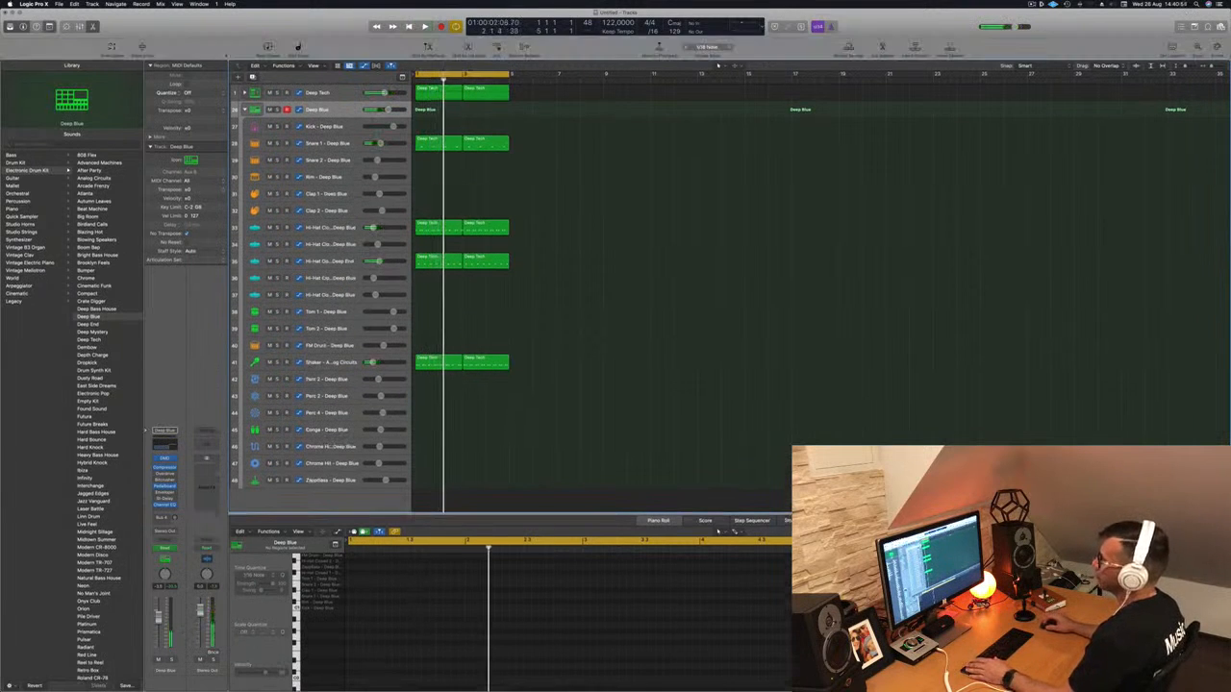
- Show automation again with the Deep Blue track enlarged and the other tracks reduced, and collapse the Deep Blue stack
key("a")
key("space")
key("super+Up")
key("super+Up")
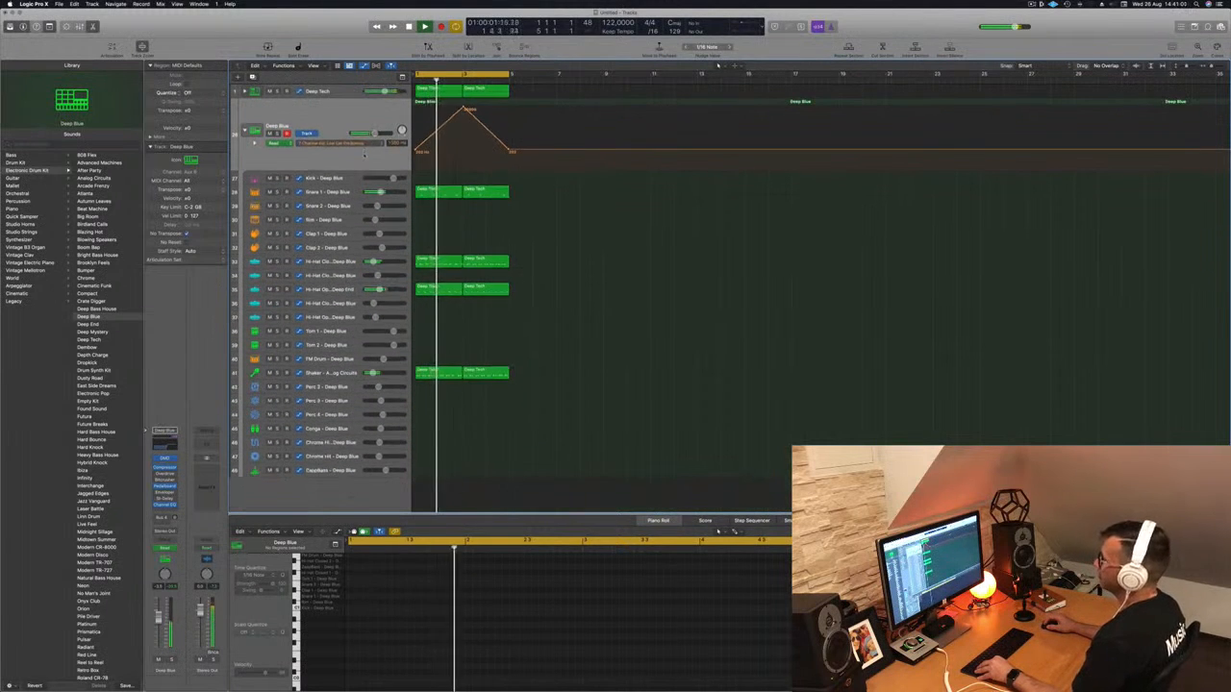
key("super+Up")
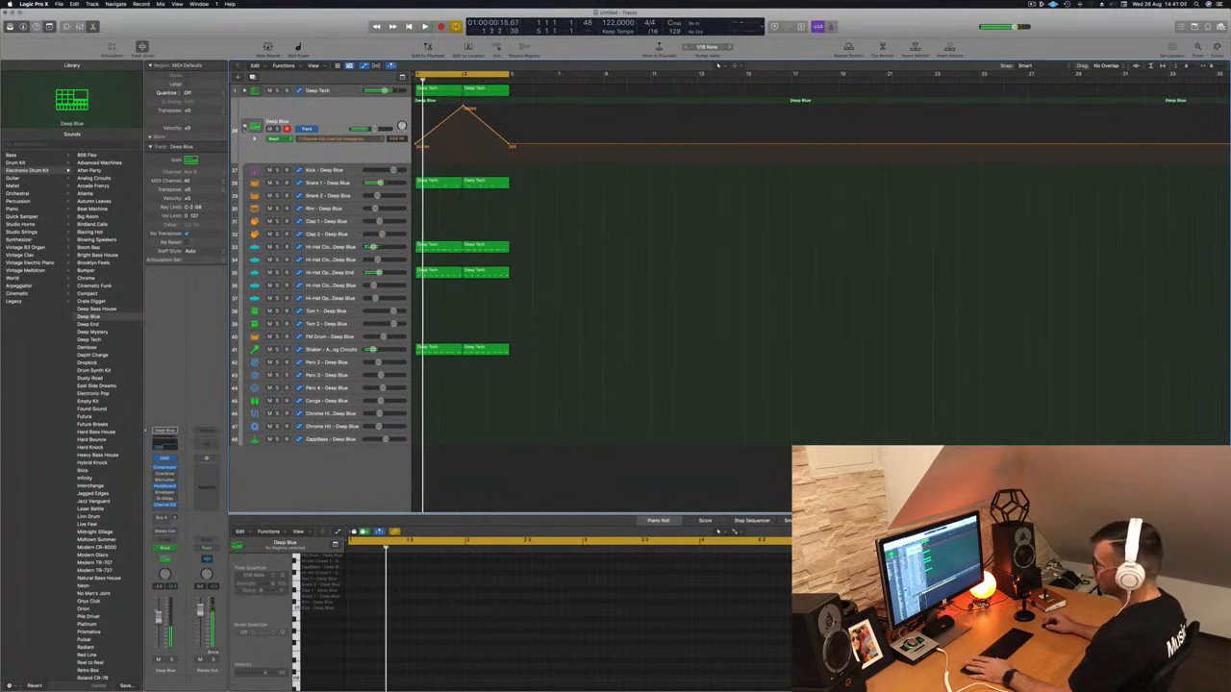
left_click(245, 135)
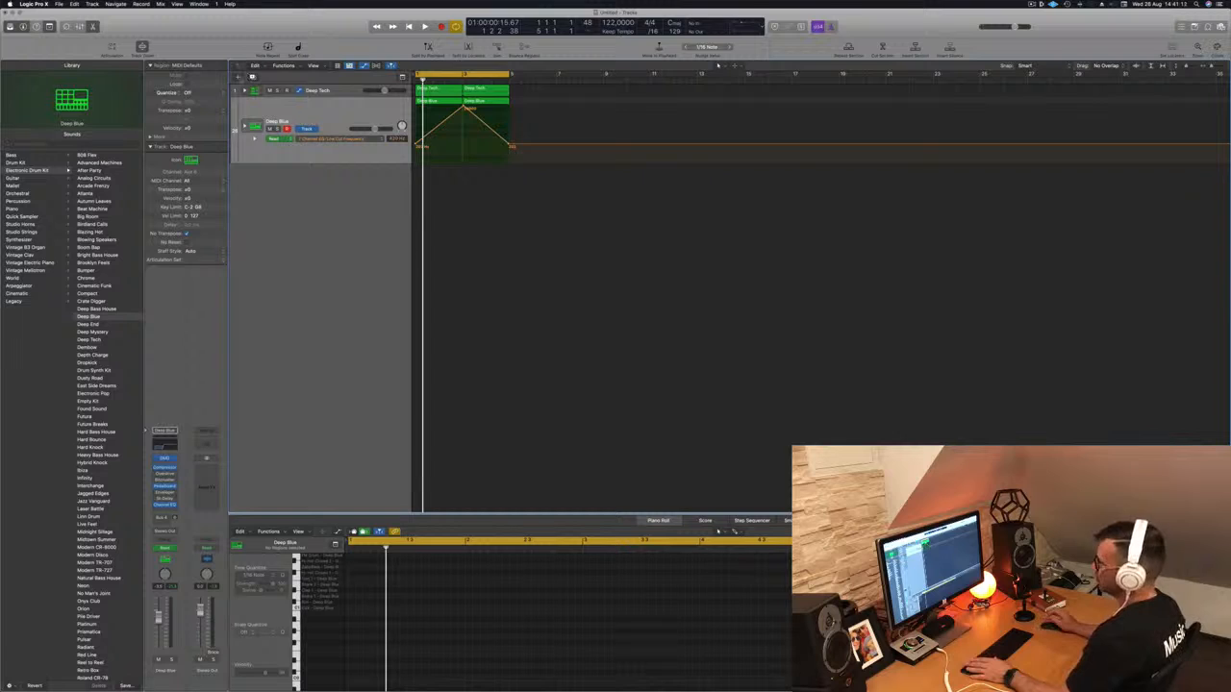
- Add two software instrument tracks using Alchemy below the Deep Blue stack
key("alt+super+n")
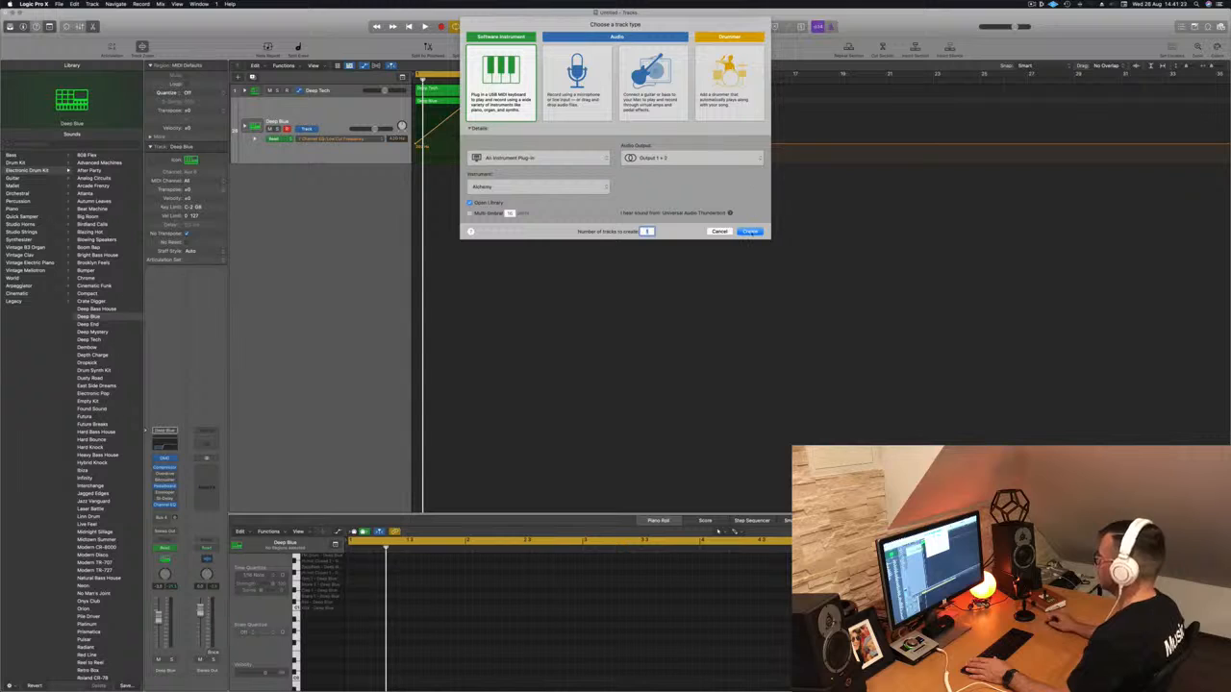
left_click(750, 232)
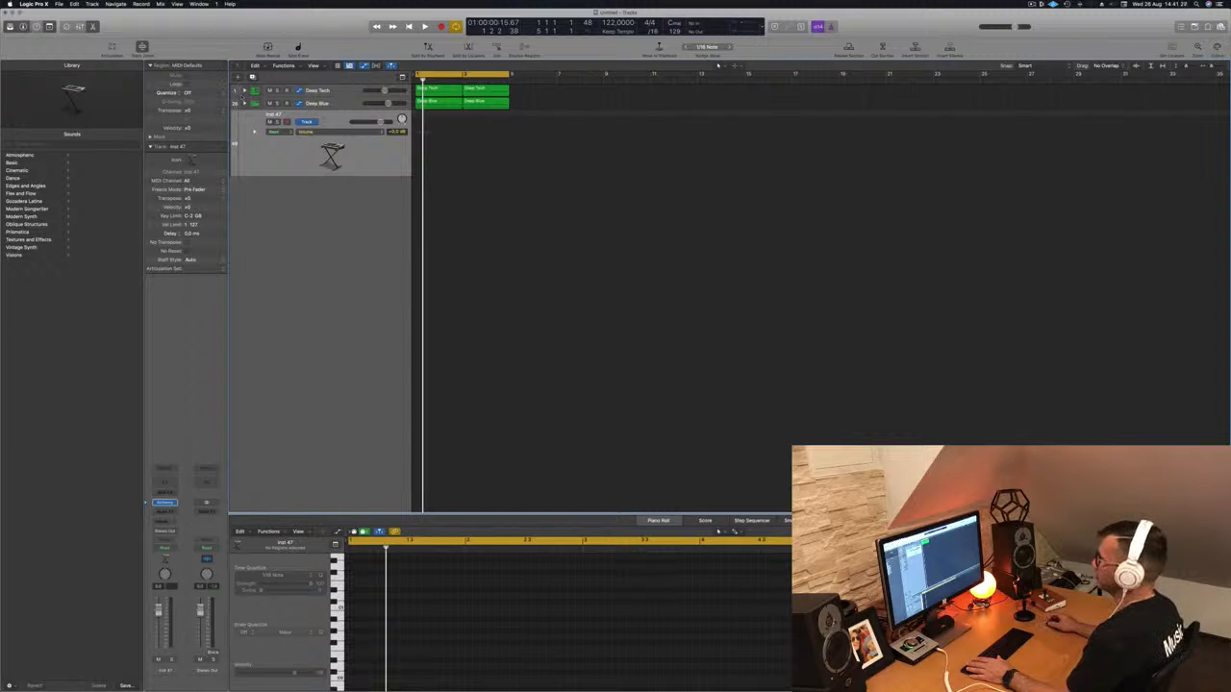
right_click(335, 116)
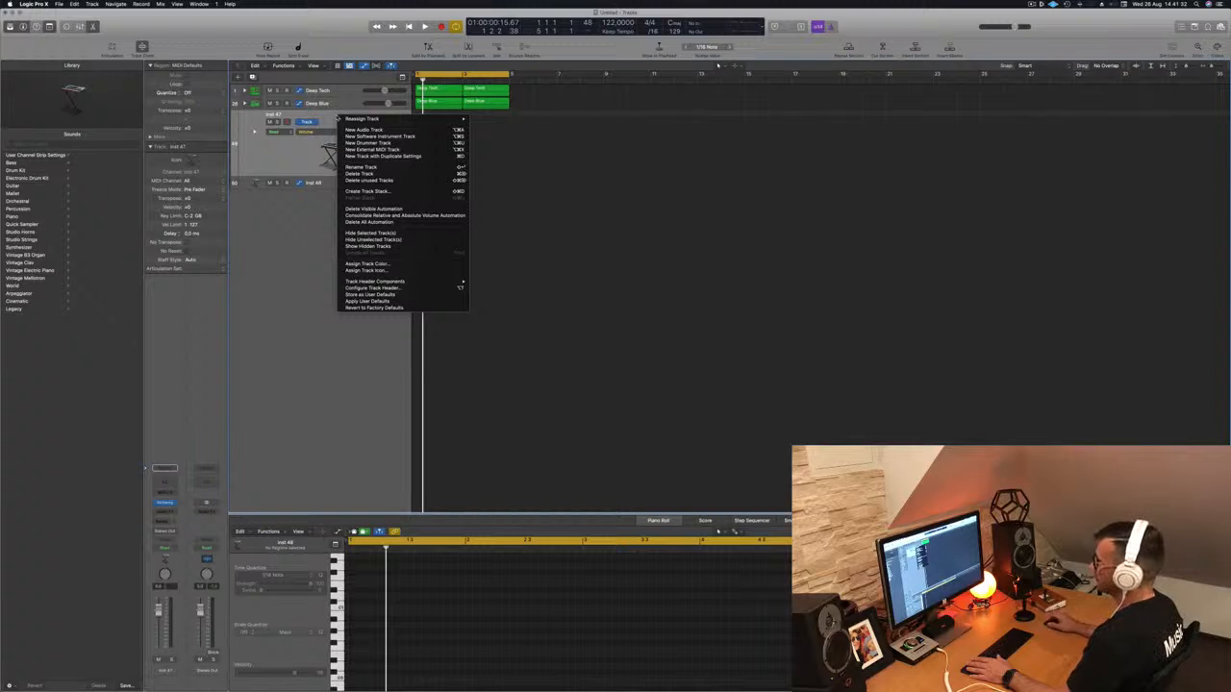
key("Escape")
right_click(318, 310)
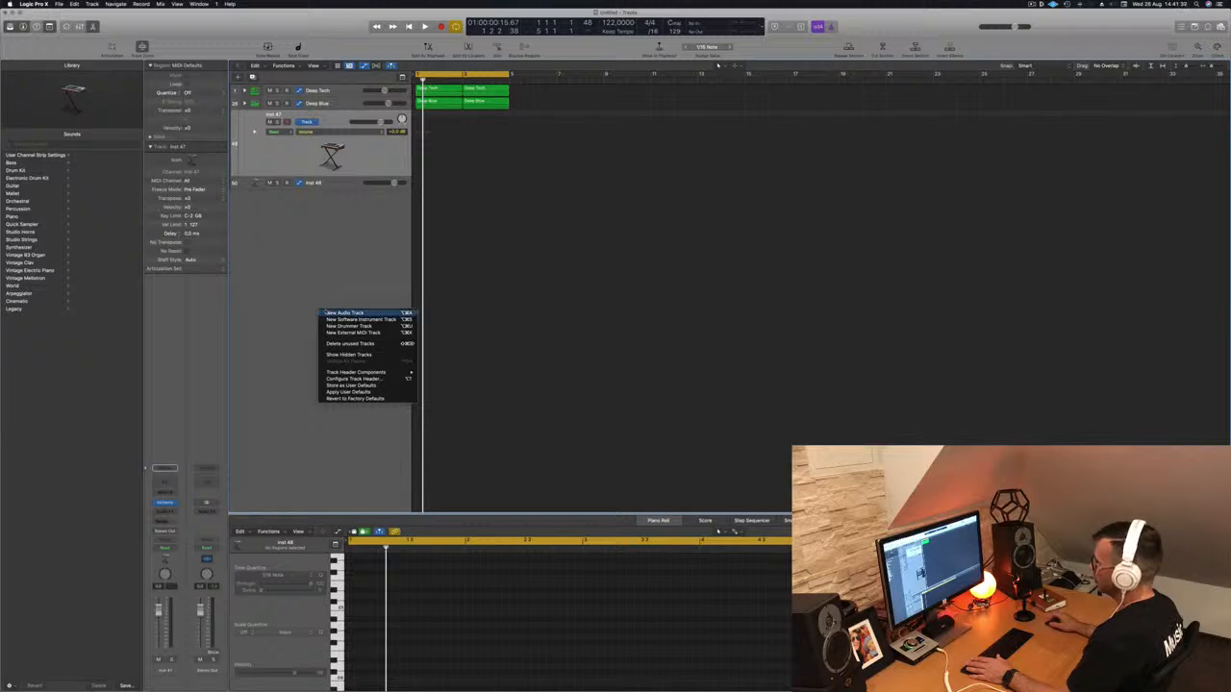
left_click(348, 392)
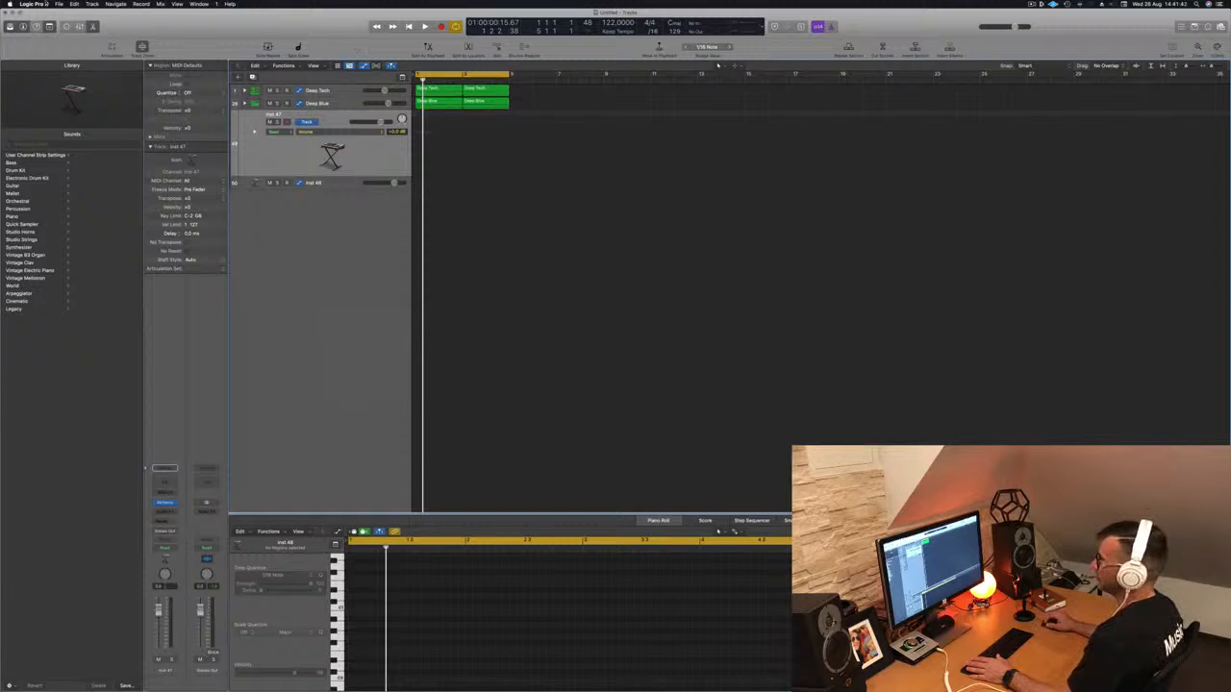
left_click(59, 5)
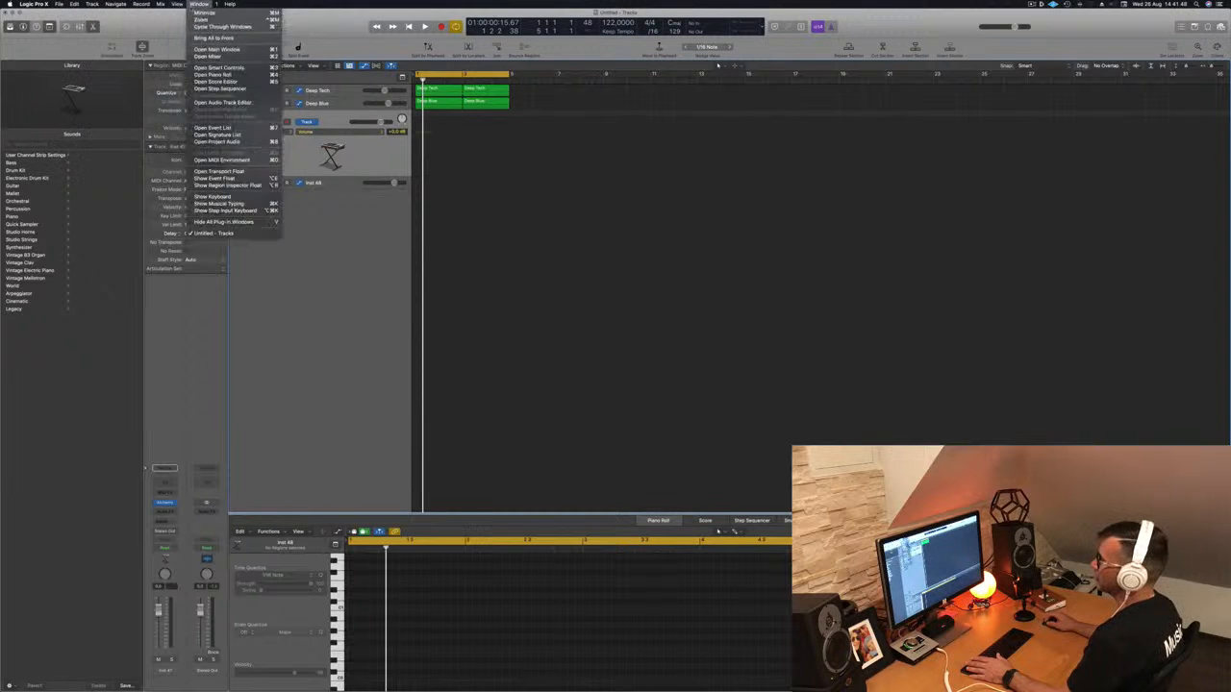
mouse_move(160, 4)
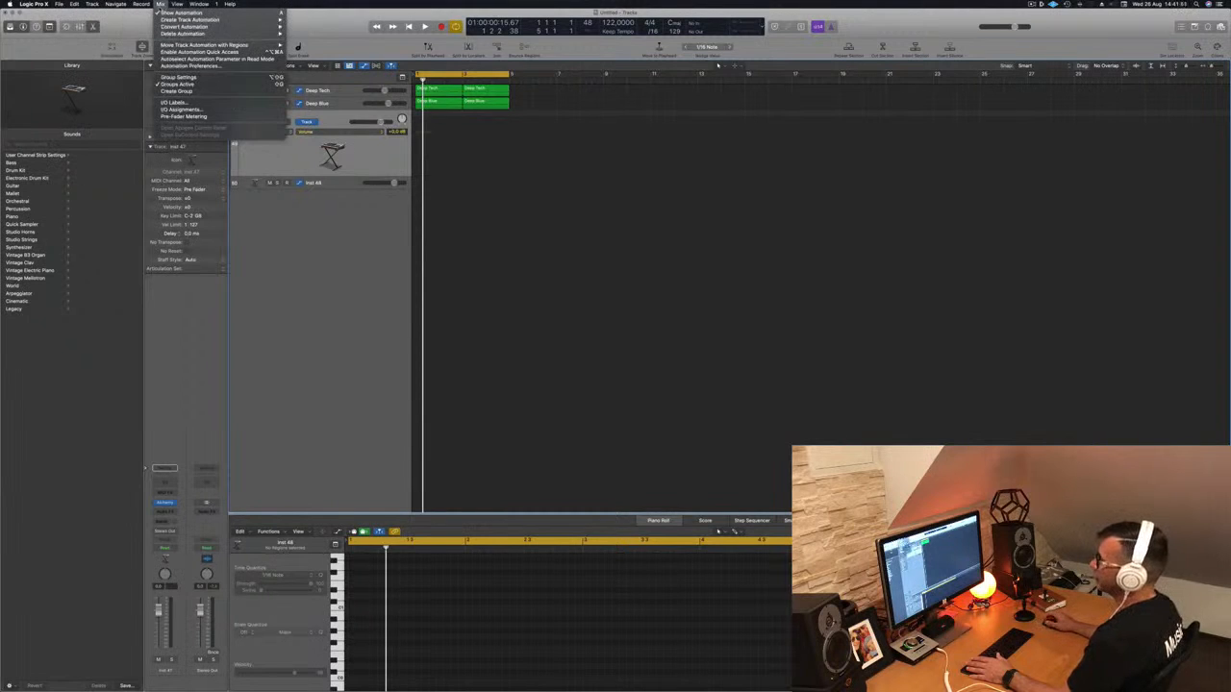
right_click(313, 282)
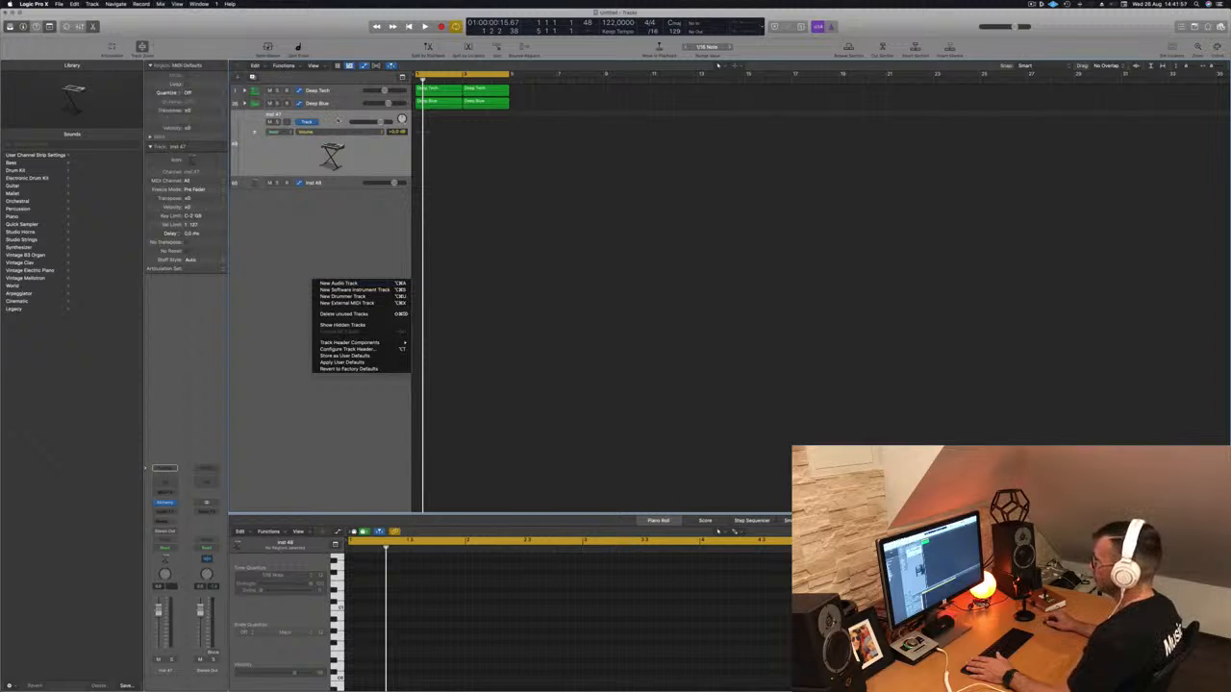
- Create a summing track stack from the Inst 47 track
right_click(340, 120)
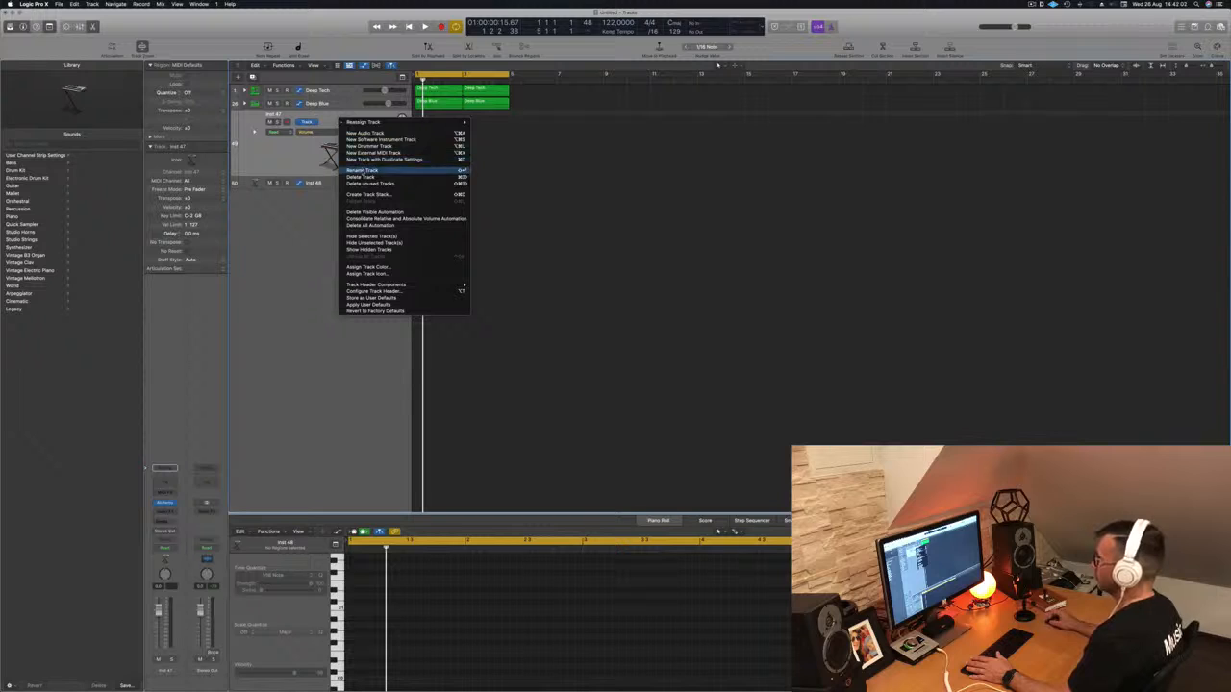
left_click(358, 198)
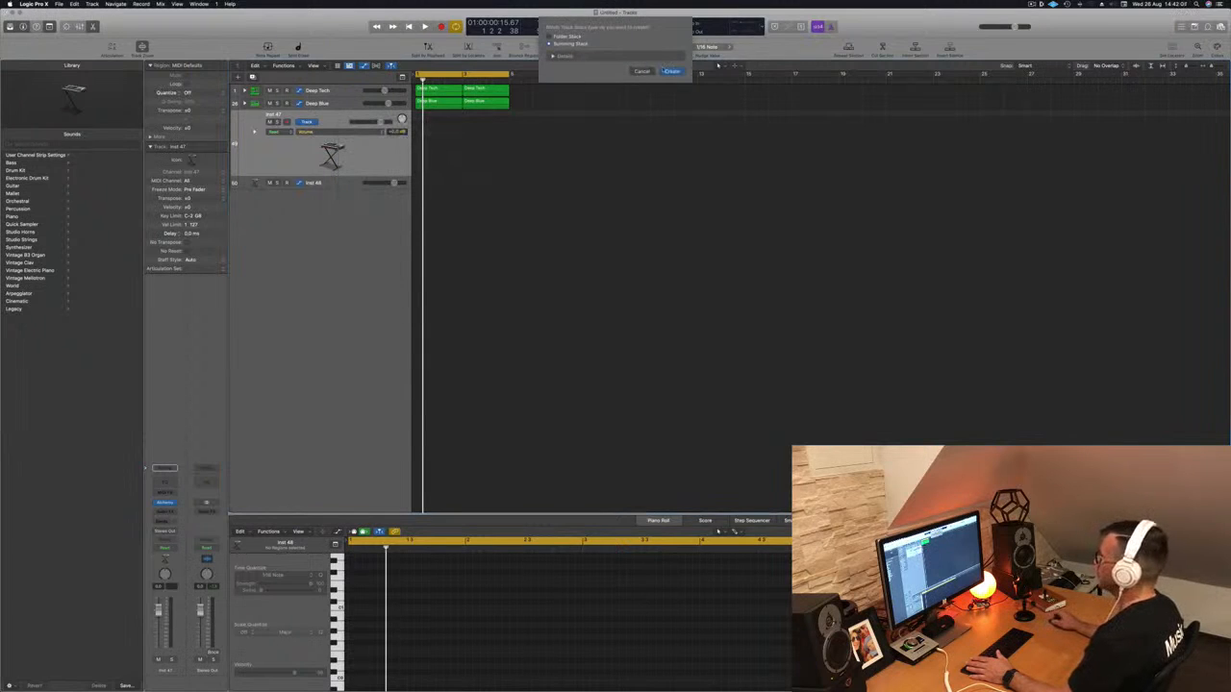
key("Return")
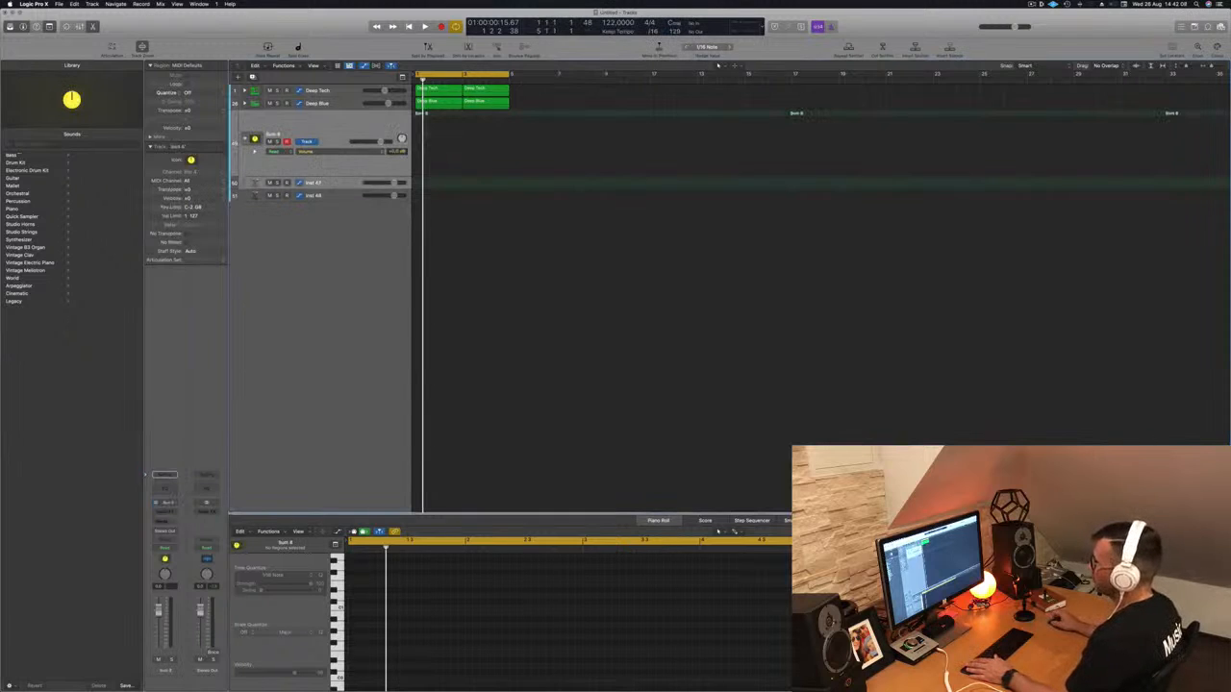
- Move the Inst 48 track into the new summing stack above Inst 47, and rename the stack BASS BUSS
left_click(330, 185)
left_click_drag(331, 183, 321, 128)
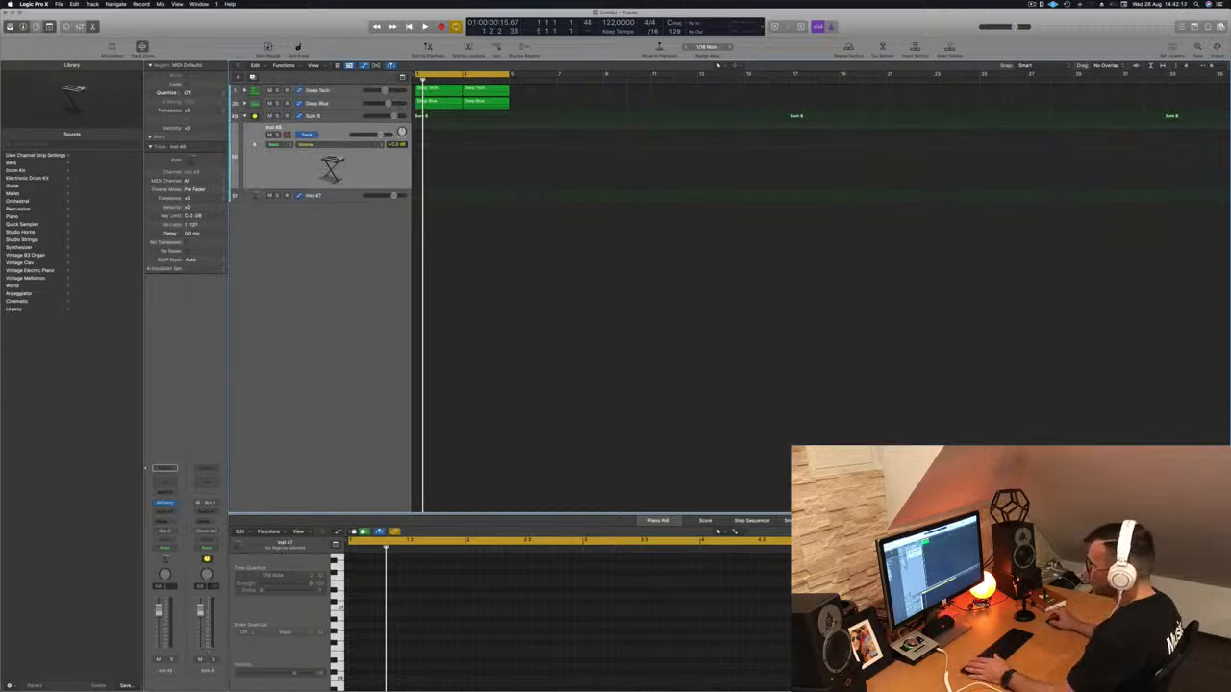
left_click(340, 117)
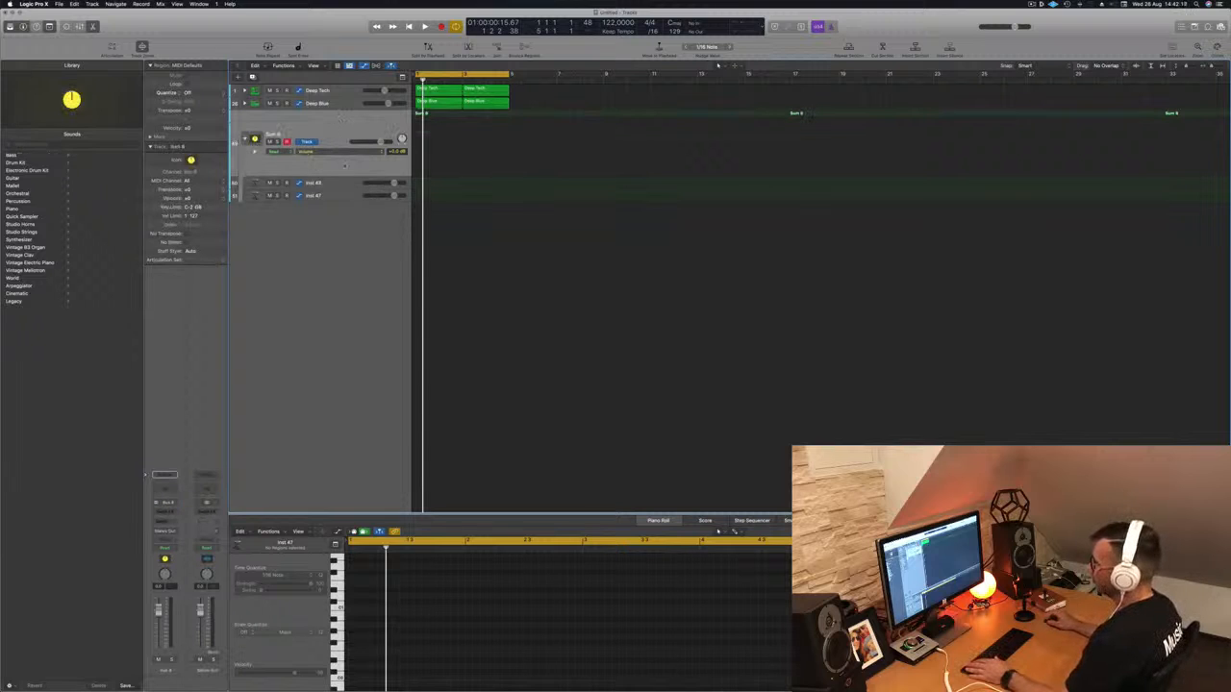
left_click(324, 185)
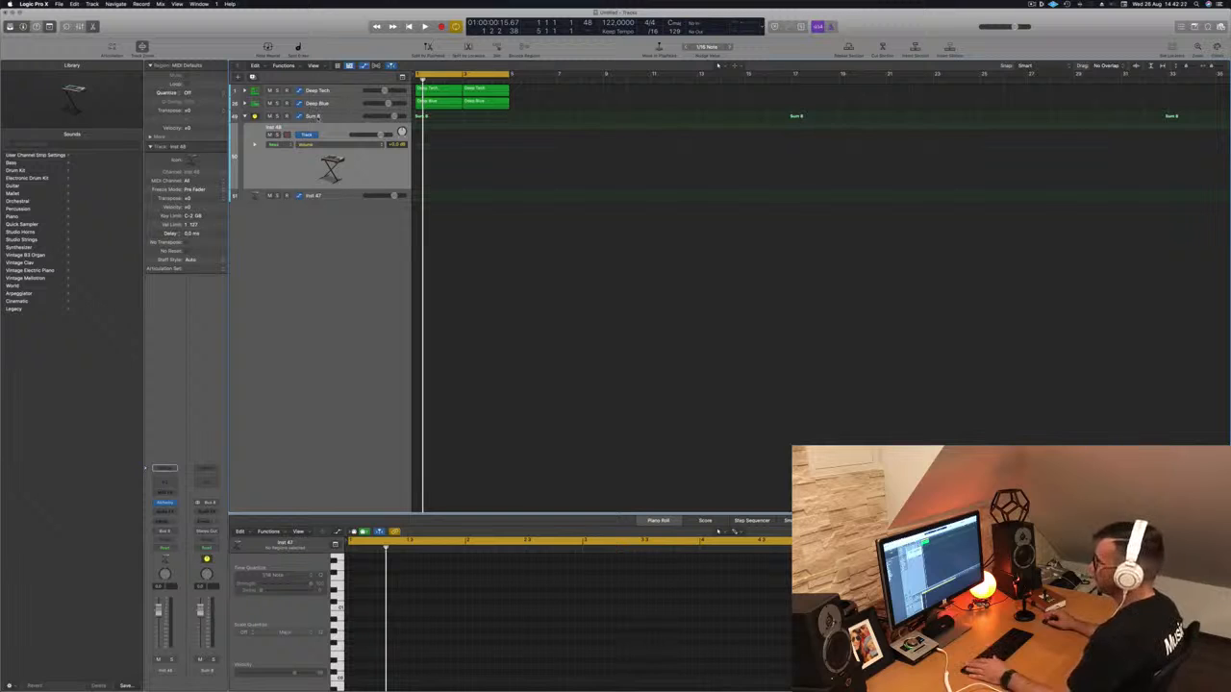
double_click(317, 117)
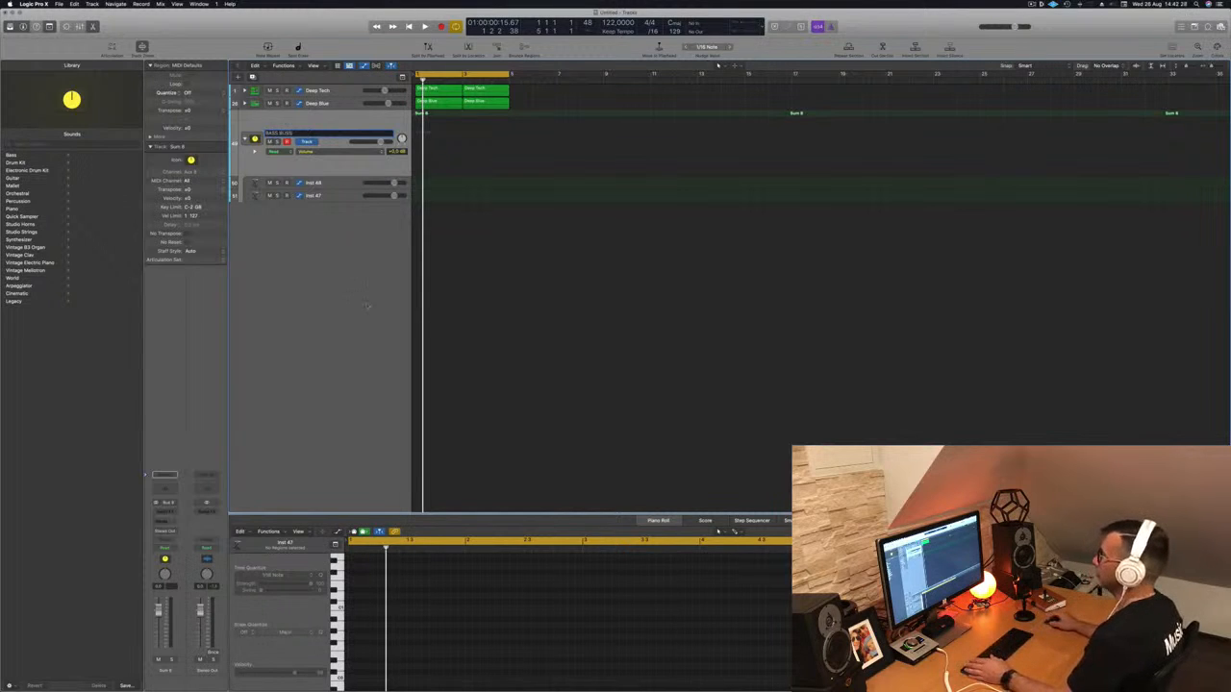
key("Return")
- Play the drum loop while switching between the two instrument tracks, ending with Inst 48 selected
key("space")
left_click(332, 183)
left_click(337, 198)
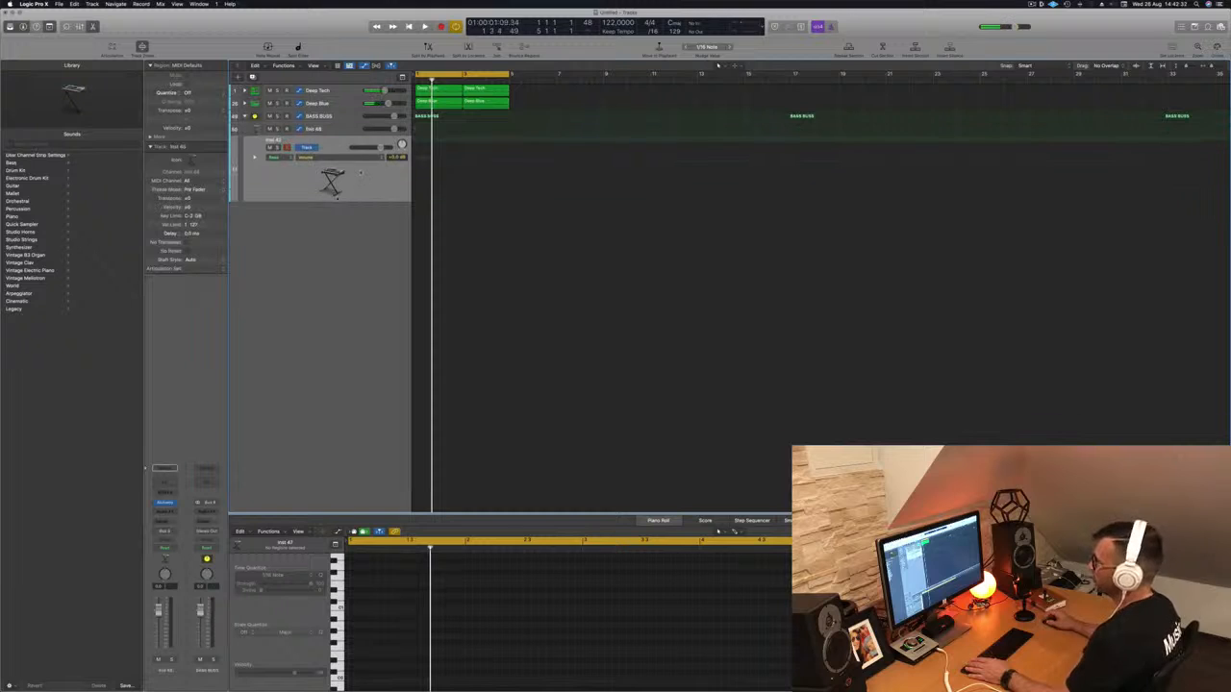
left_click(352, 129)
key("space")
key("space")
key("space")
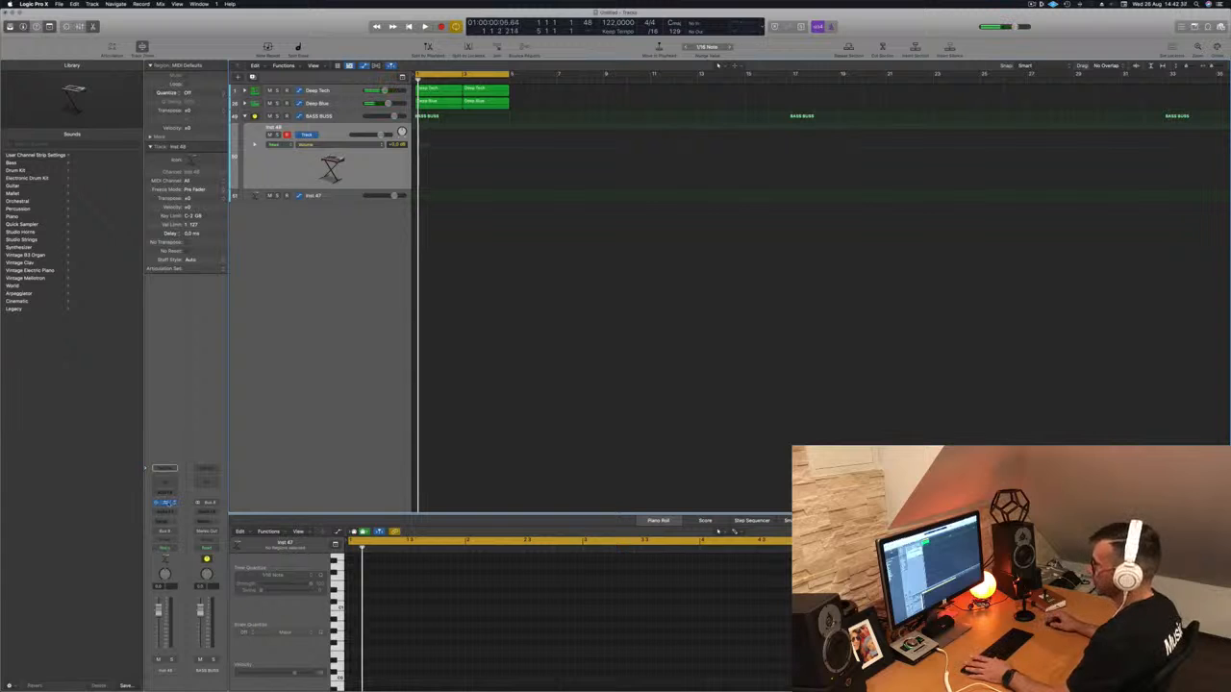
- Load the Bass preset 1953 Semi-Acoustic Thumb in Inst 48's Alchemy and open Musical Typing to play it
left_click(166, 504)
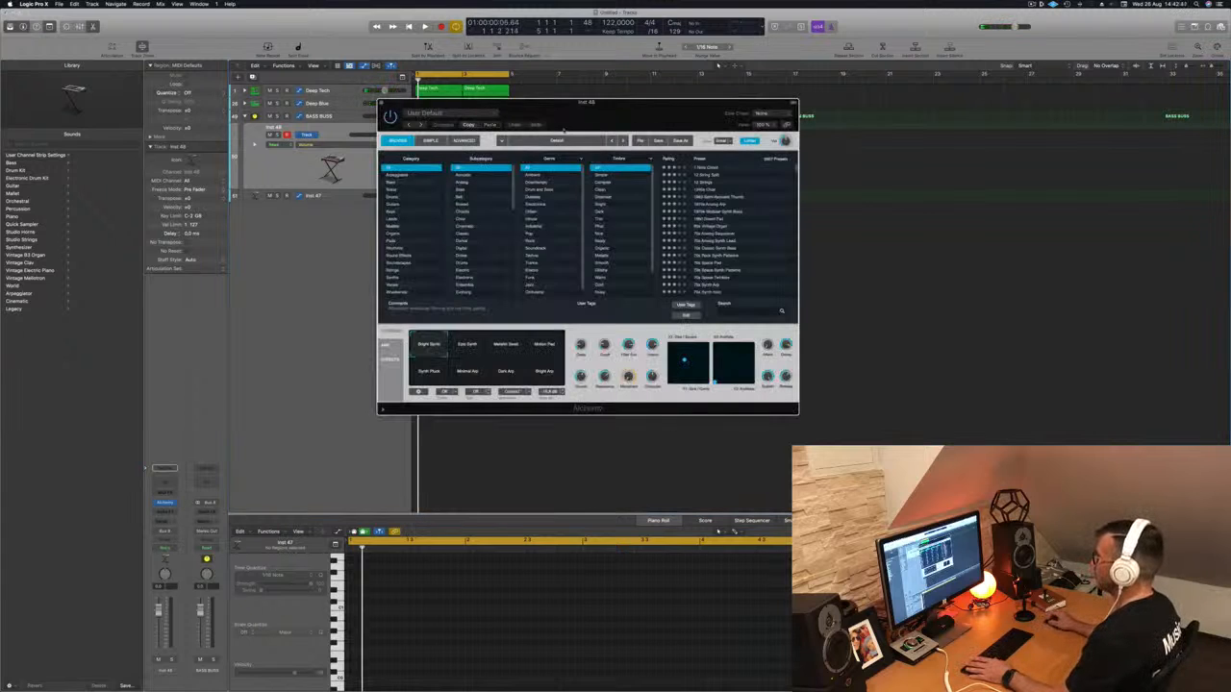
left_click_drag(570, 129, 532, 126)
left_click(354, 181)
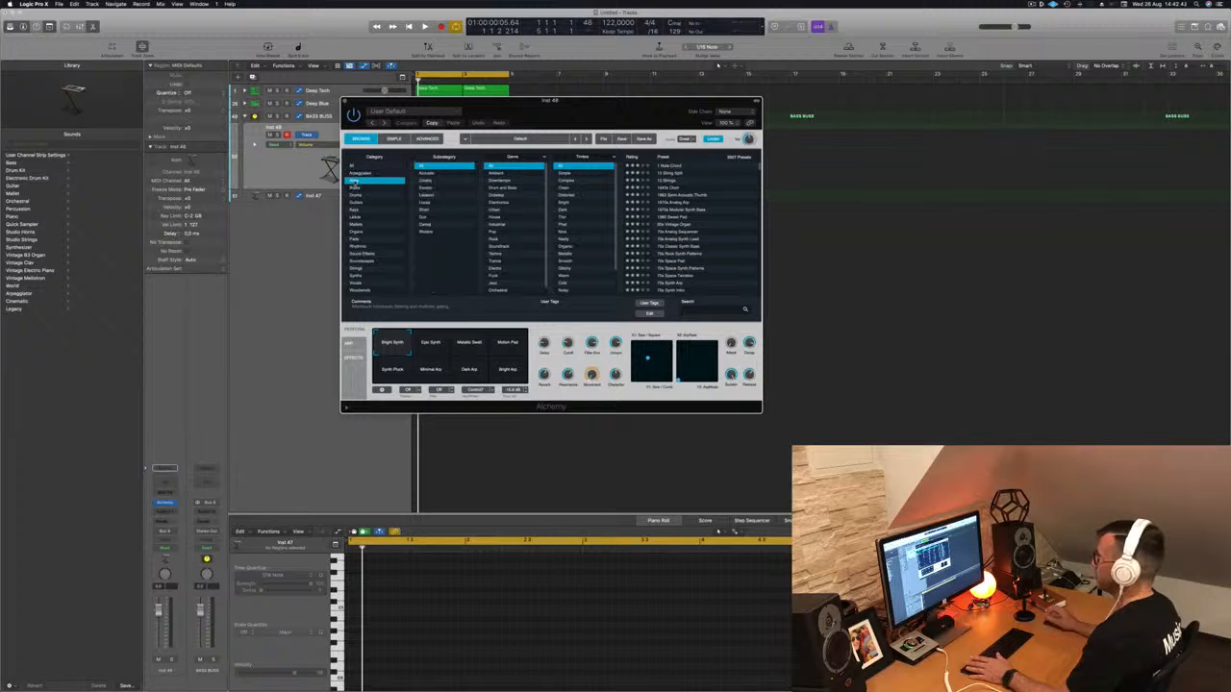
left_click(689, 166)
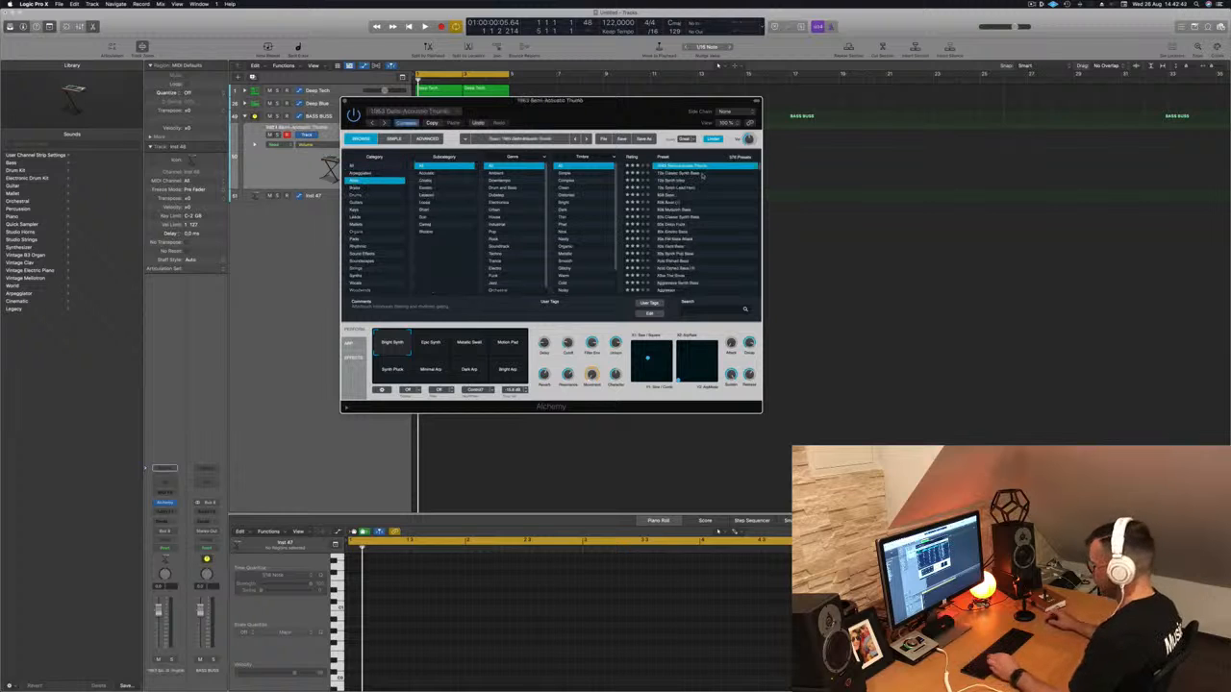
key("super+k")
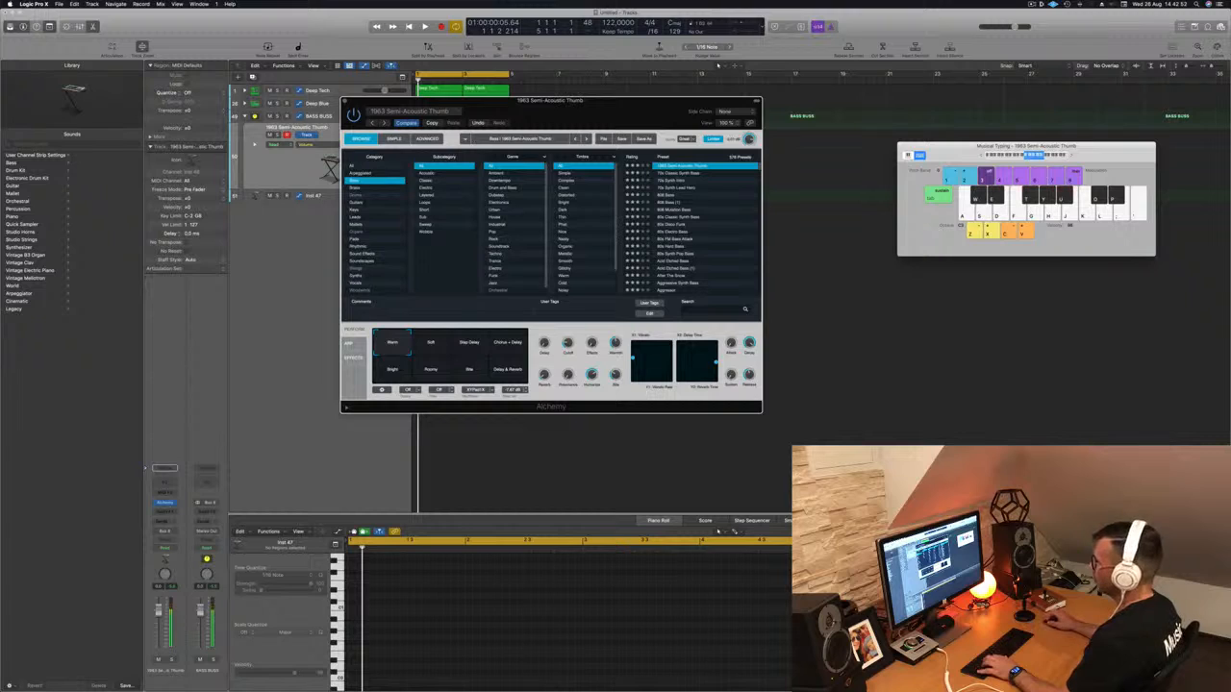
- Load the Bass preset 70s Synth Intro in Inst 48's Alchemy and try a few notes
left_click(315, 196)
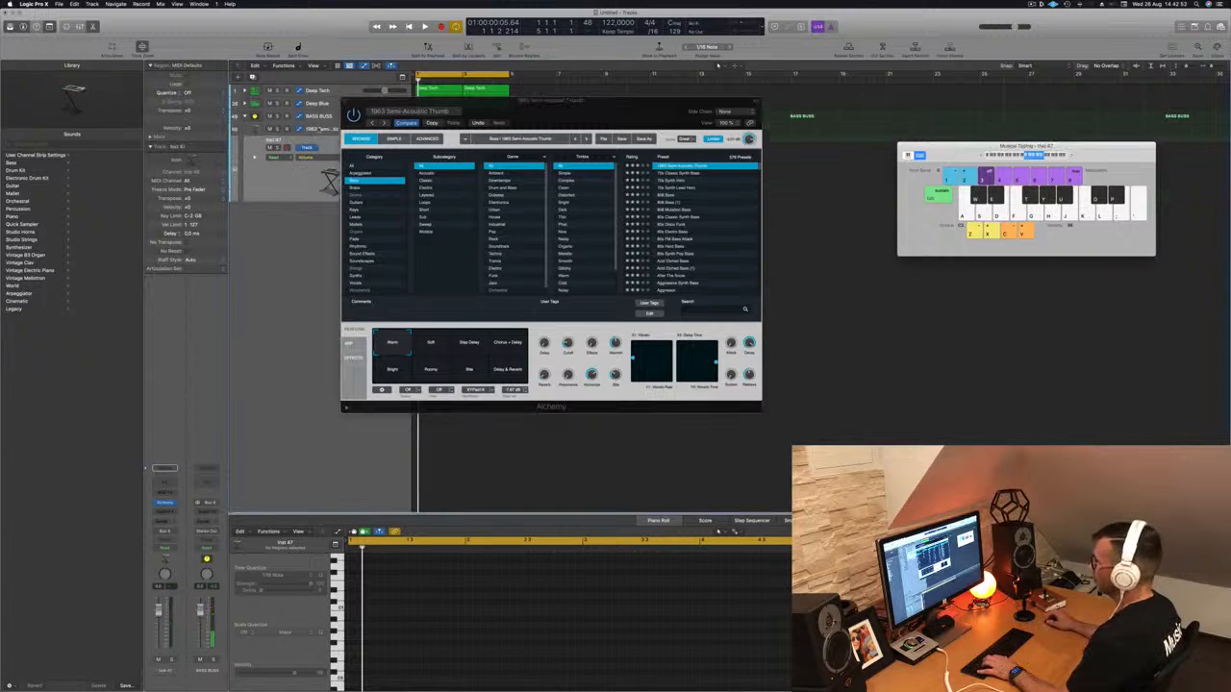
left_click(319, 129)
left_click(670, 180)
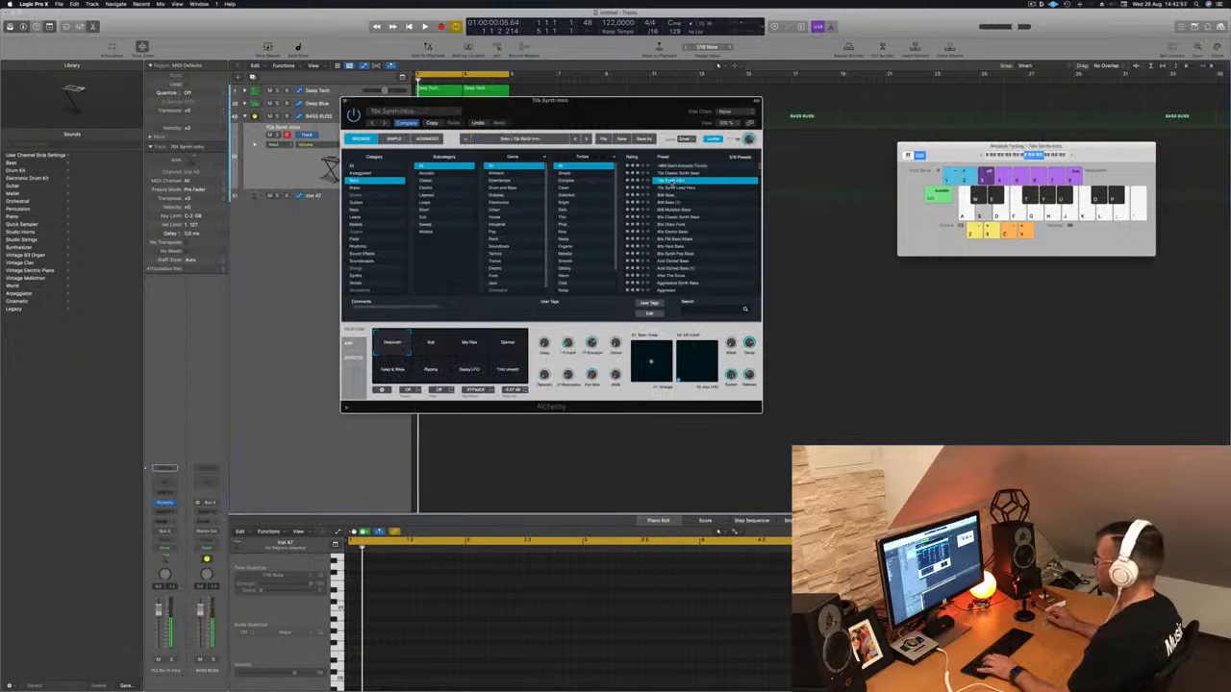
left_click_drag(603, 113, 693, 203)
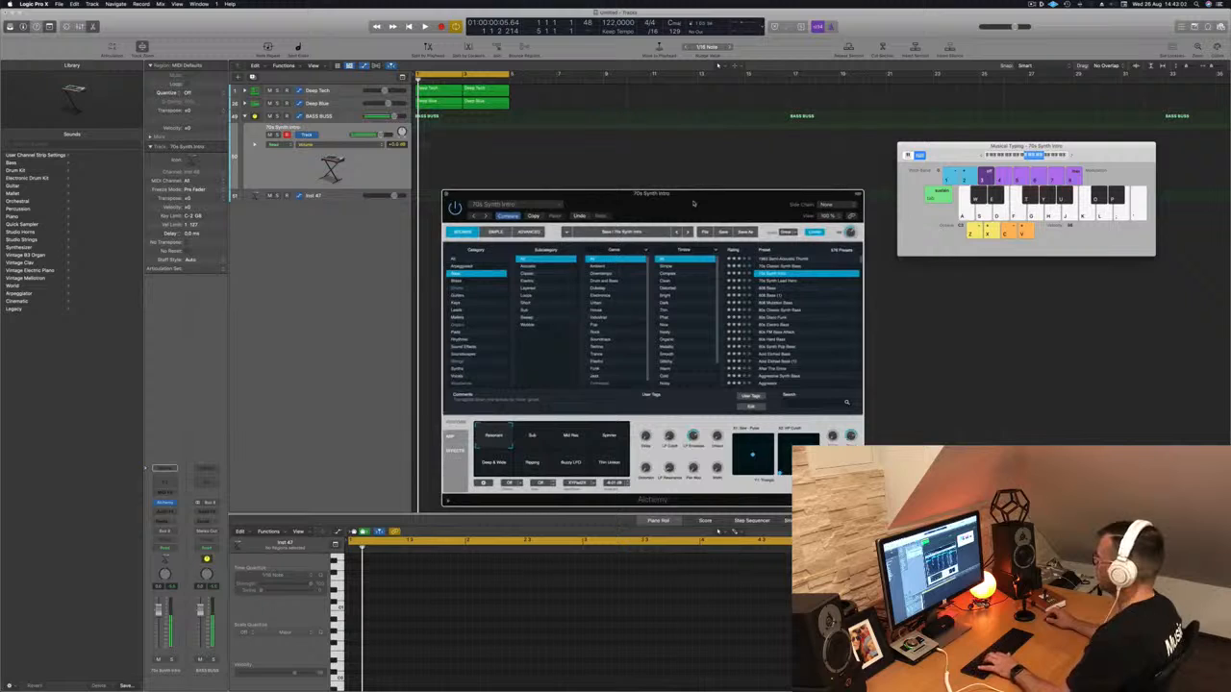
key("h")
key("f")
key("d")
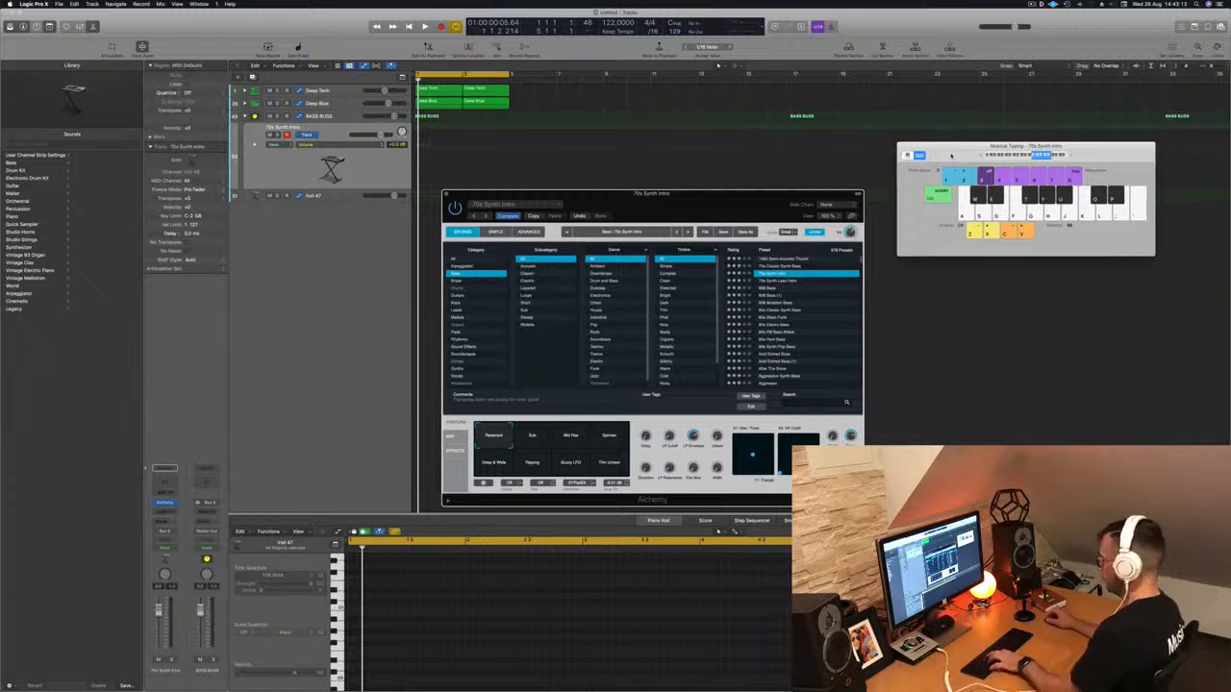
- Close Musical Typing, play the drum loop and show the Mixer
key("super+k")
key("d")
key("d")
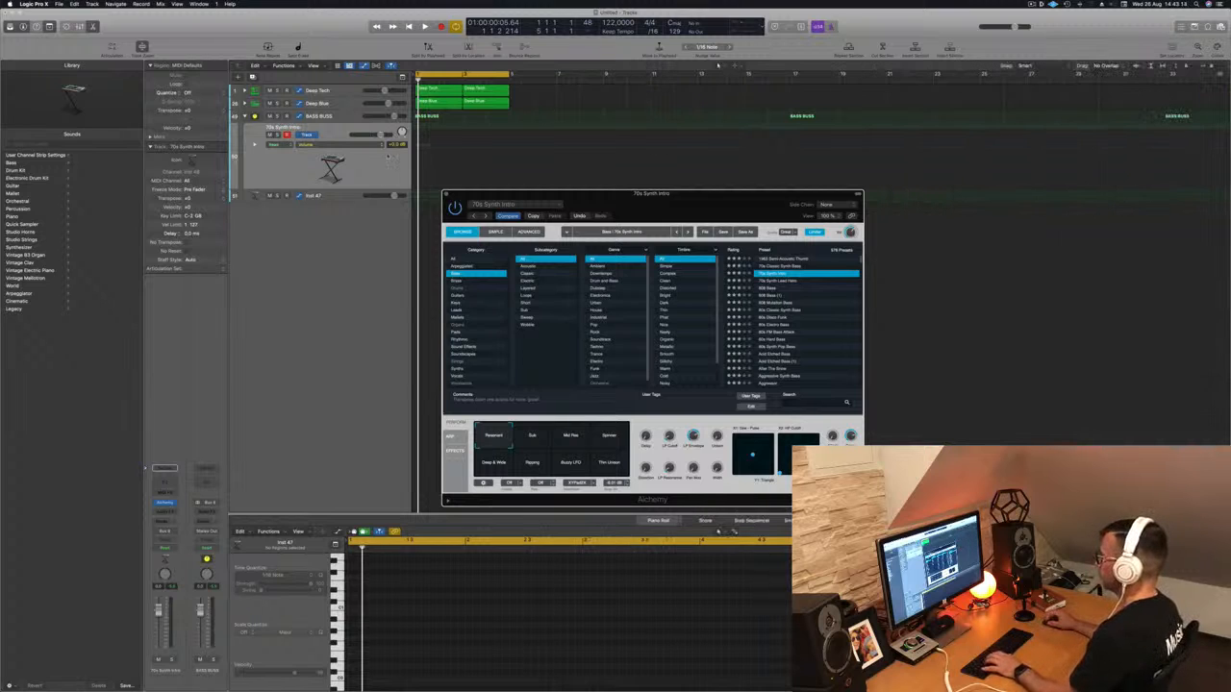
left_click(447, 103)
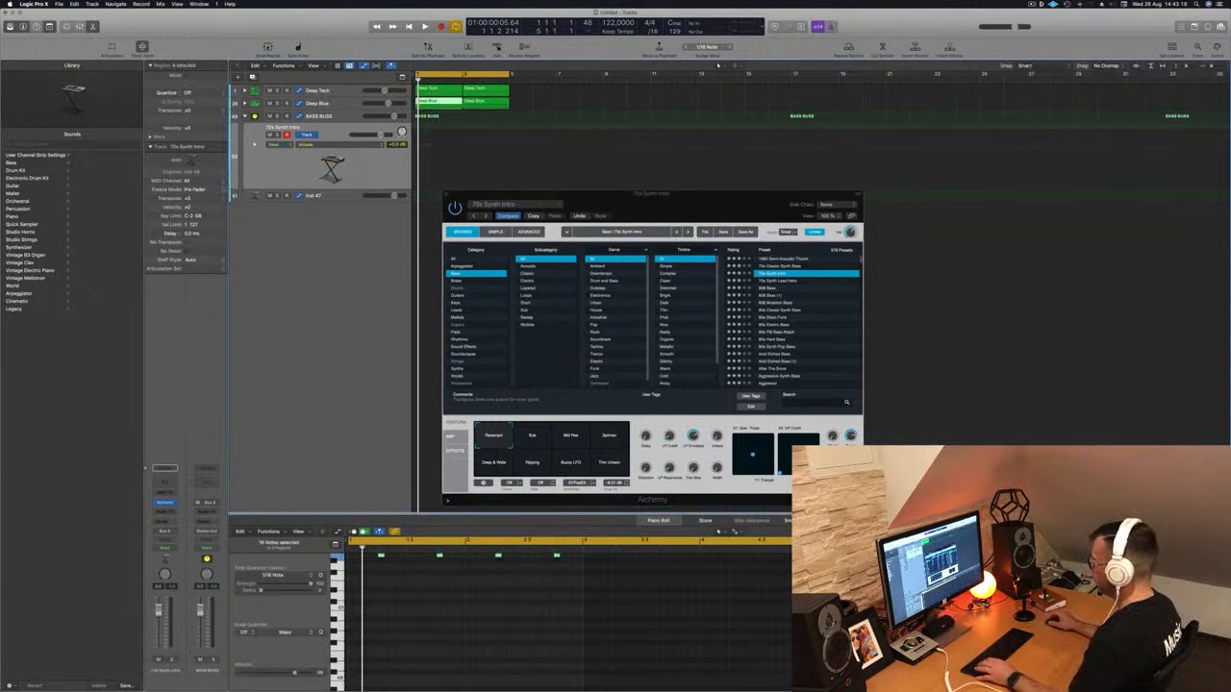
key("space")
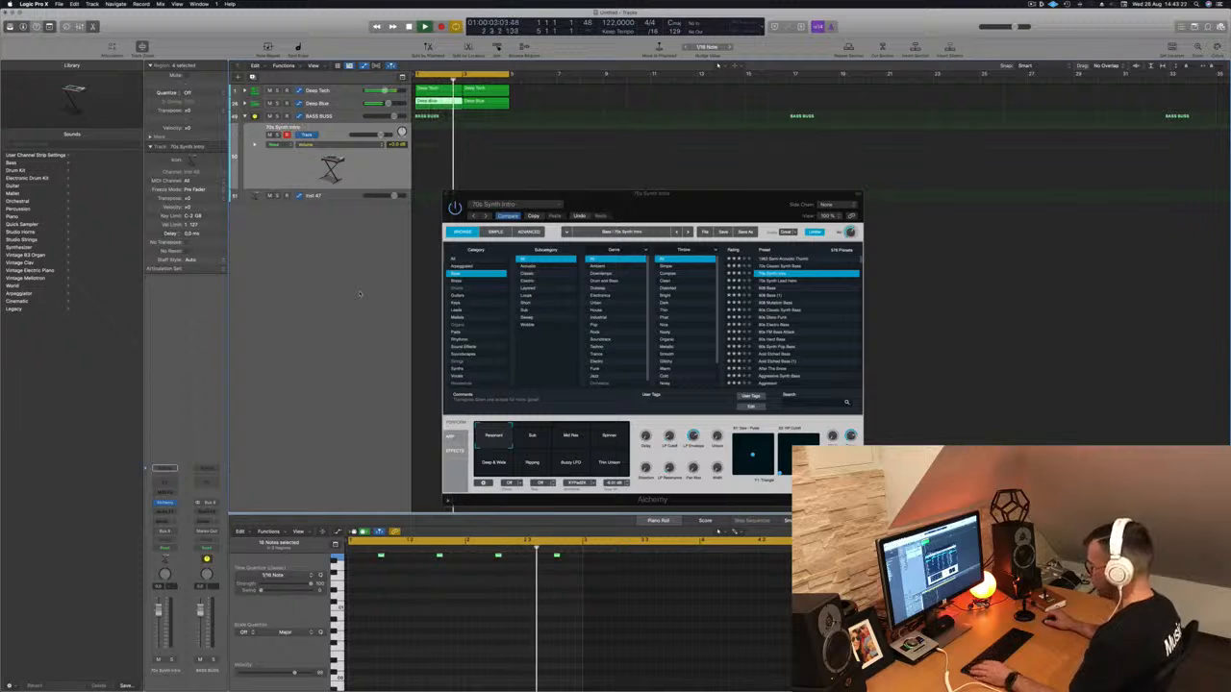
key("x")
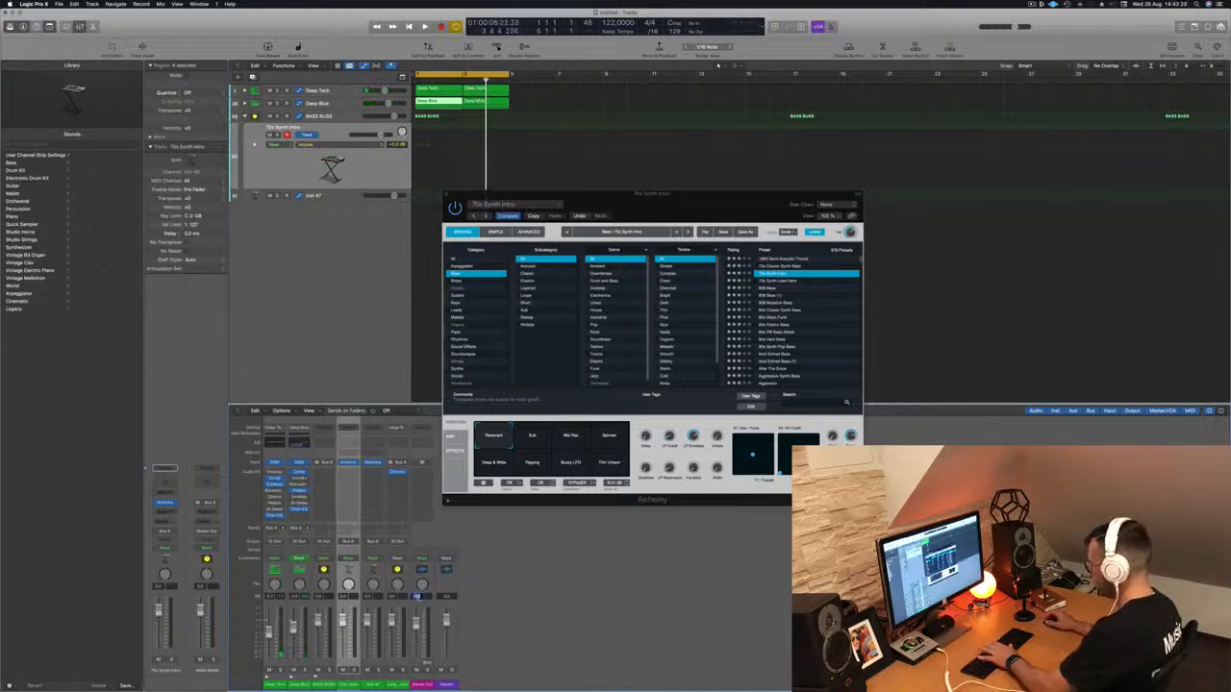
key("space")
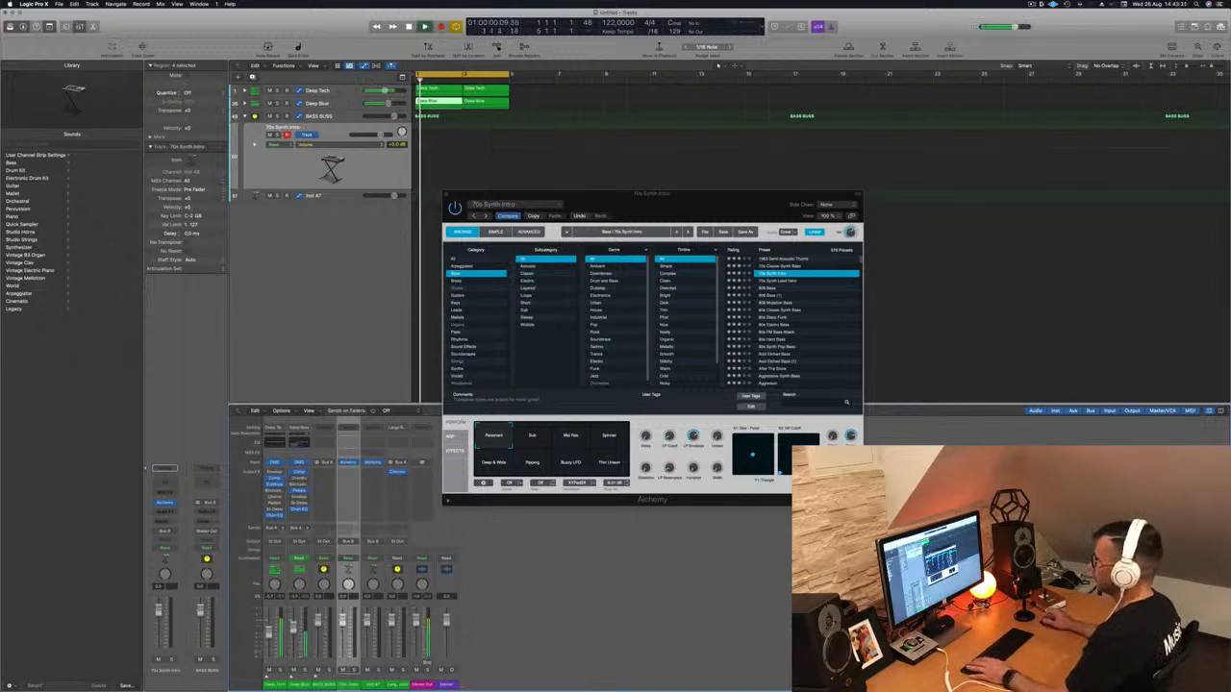
left_click_drag(688, 210, 701, 197)
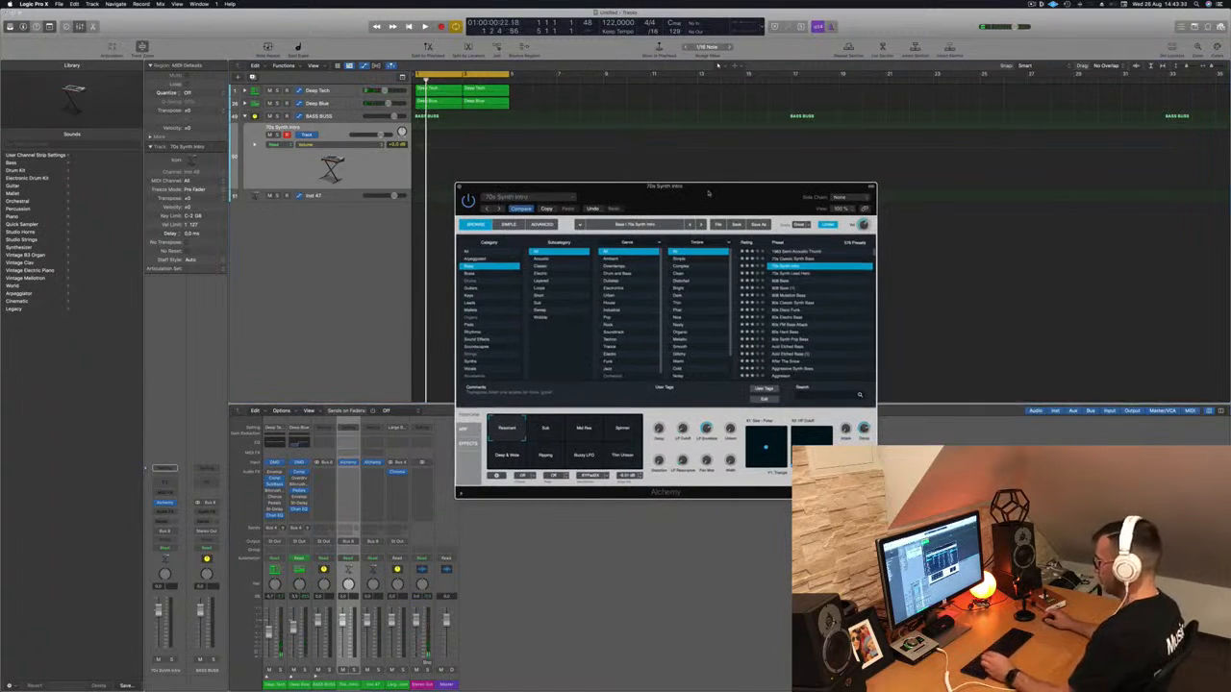
- Reopen Musical Typing in a lower octave and try the 70s Synth Intro bass, then start the loop playing
key("super+k")
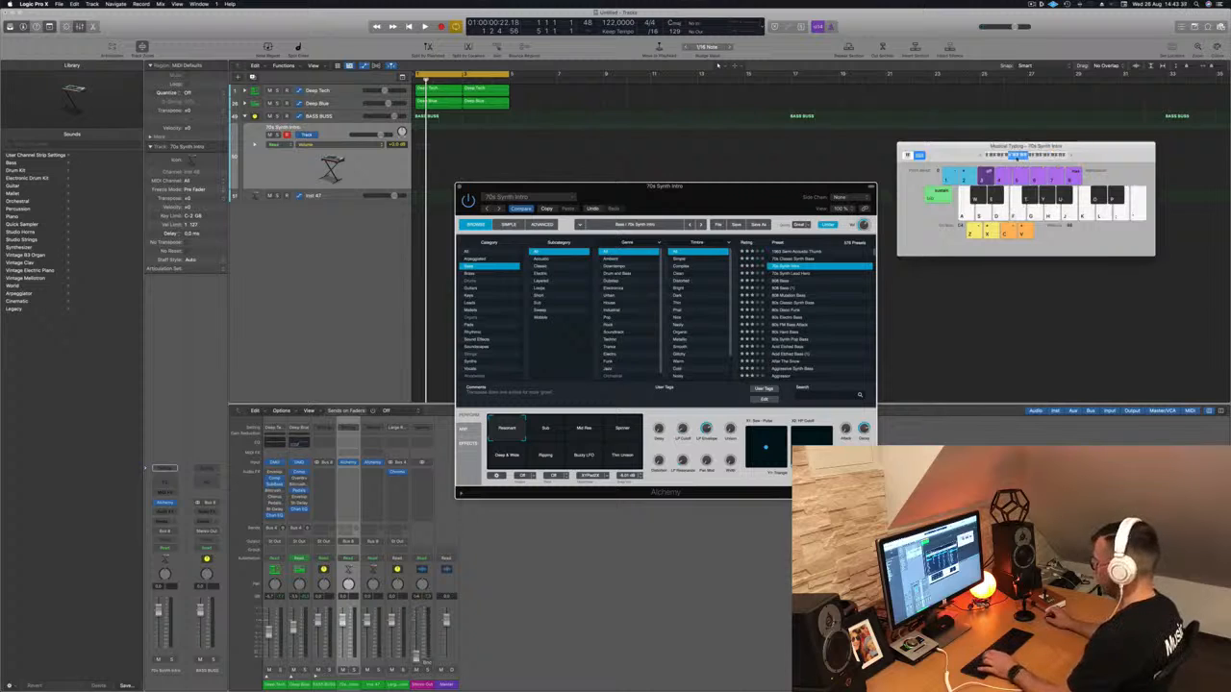
key("h")
key("f")
key("s")
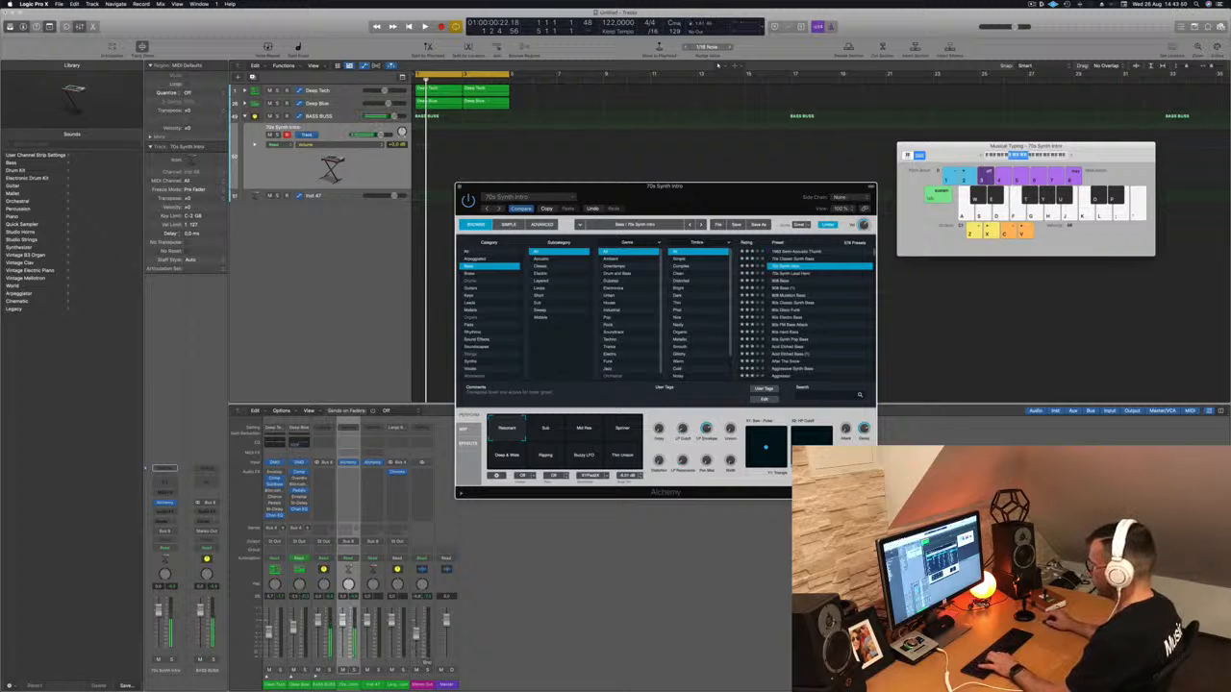
left_click(416, 622)
key("space")
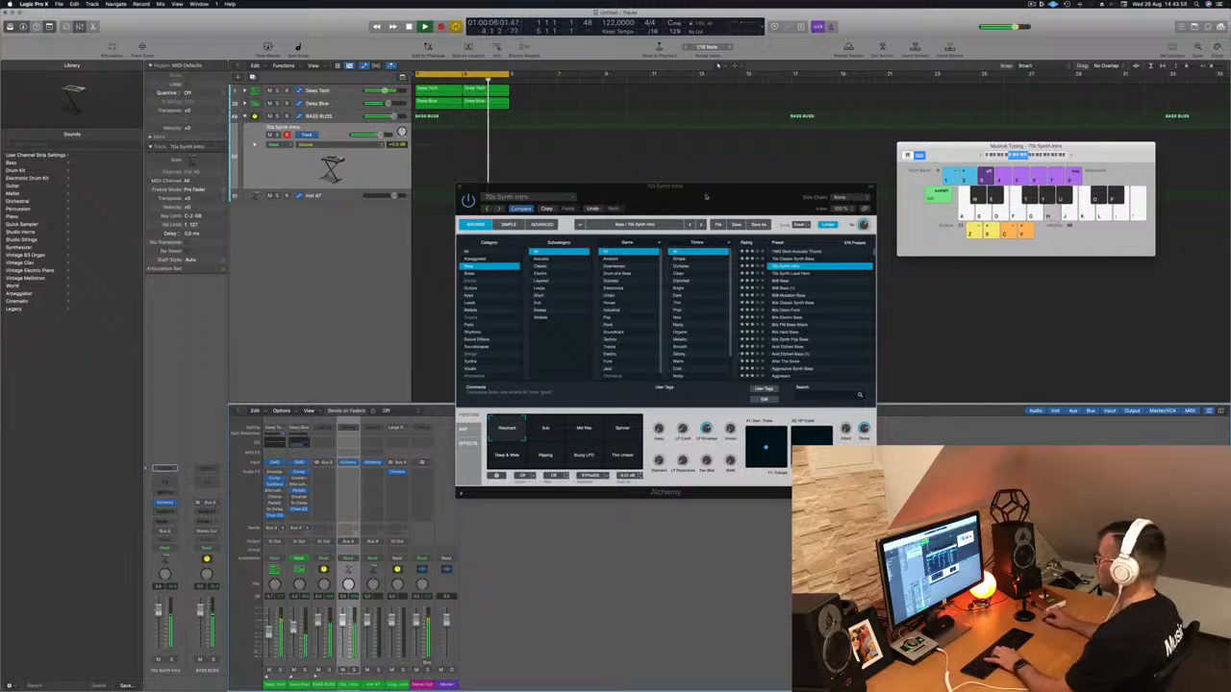
- Audition the preset 70s Synth Lead Intro over the playing loop, then load 70s Classic Synth Bass in Alchemy
left_click_drag(706, 197, 778, 193)
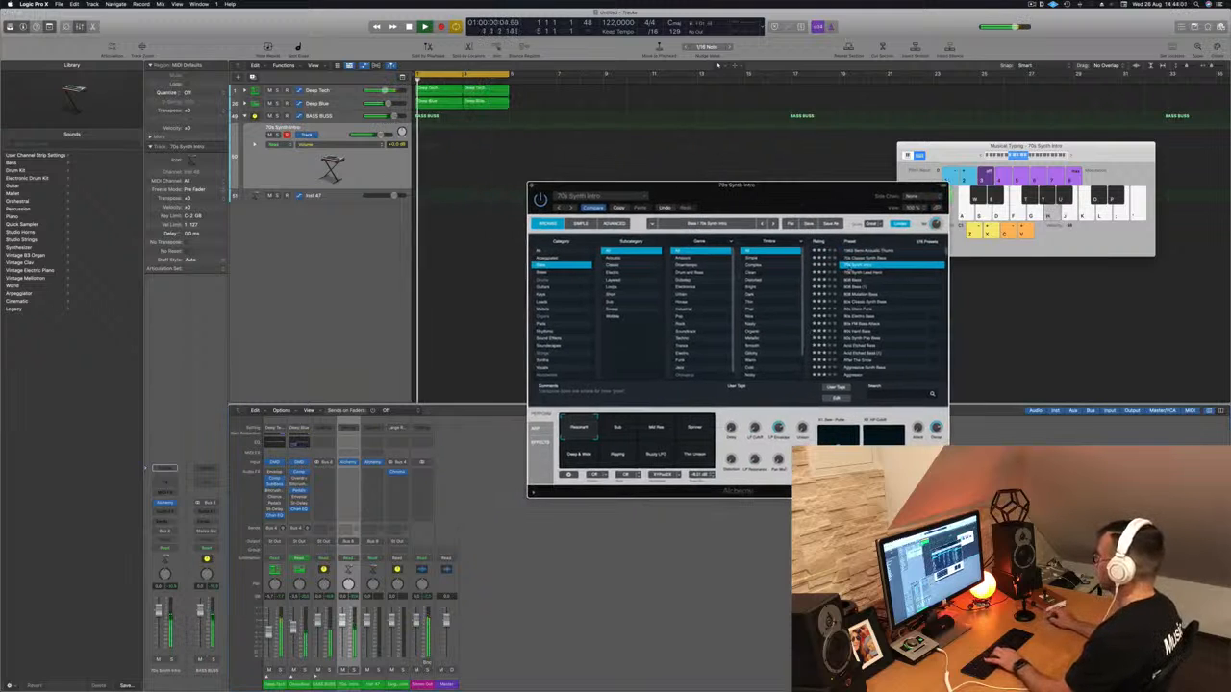
left_click(862, 272)
key("h")
left_click(866, 258)
key("h")
key("h")
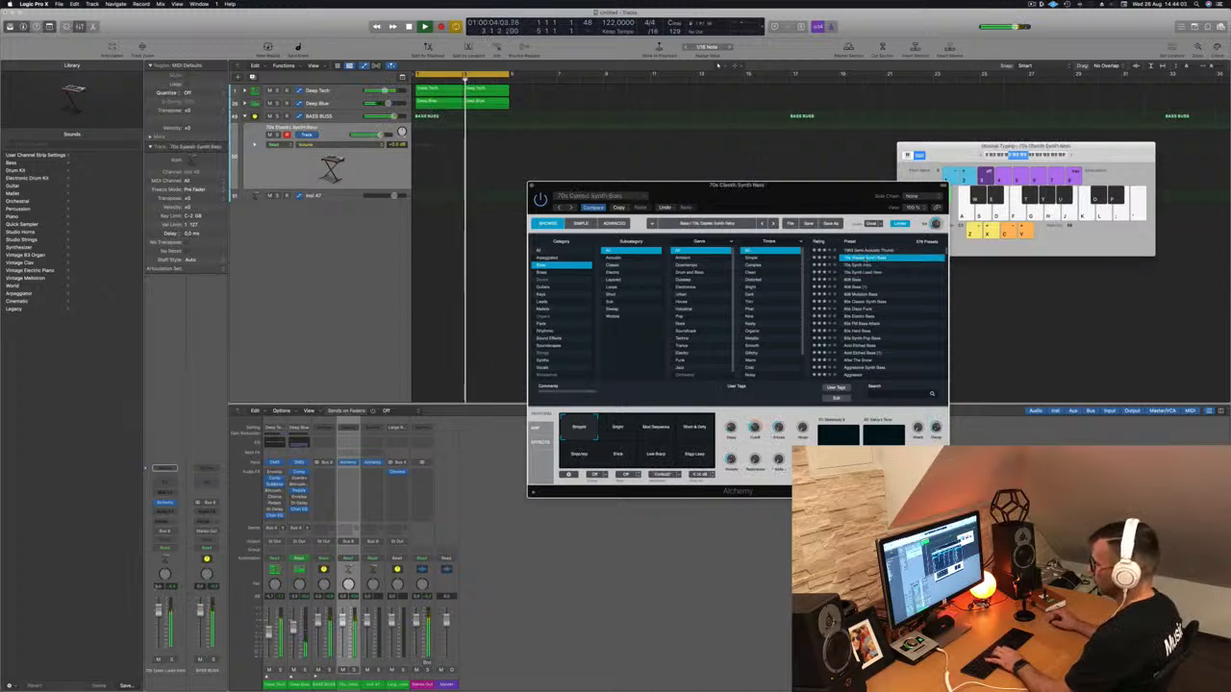
- Lower the 70s Classic Synth Bass track's volume to -14.0 dB while trying out bass notes over the loop
key("h")
left_click_drag(158, 631, 158, 633)
key("j")
key("k")
key("k")
key("l")
key("l")
key("l")
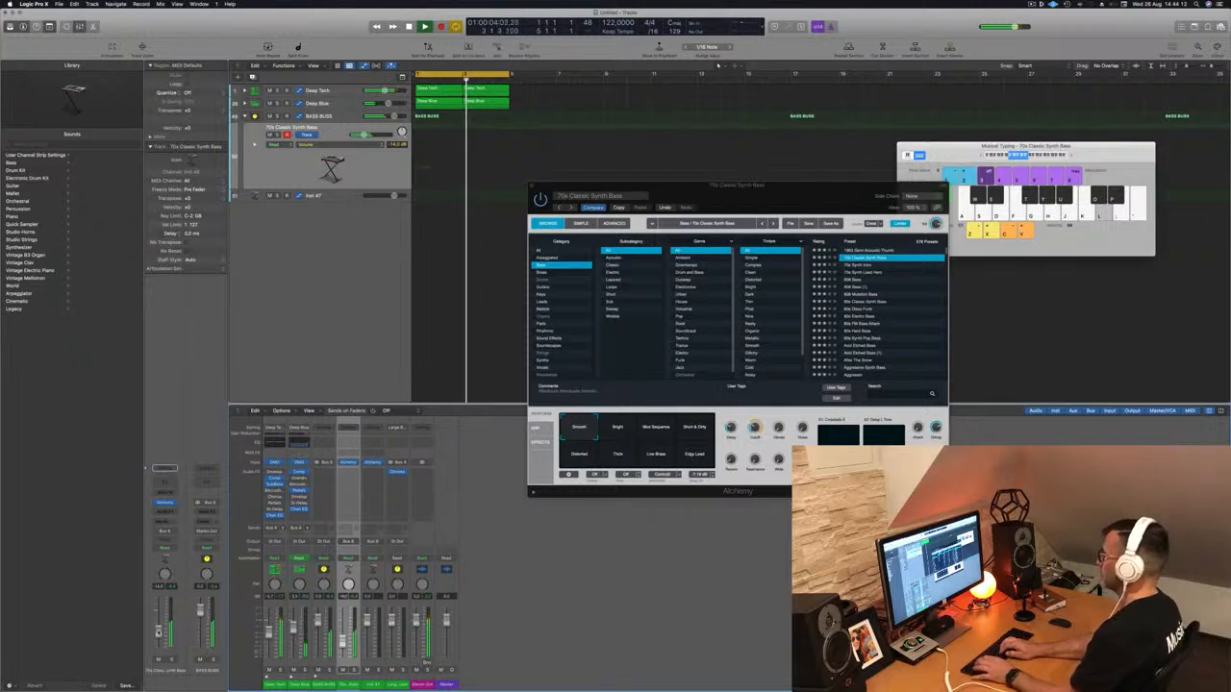
- Record a short bass line with Musical Typing on the 70s Classic Synth Bass track over the cycling drums
key("apostrophe")
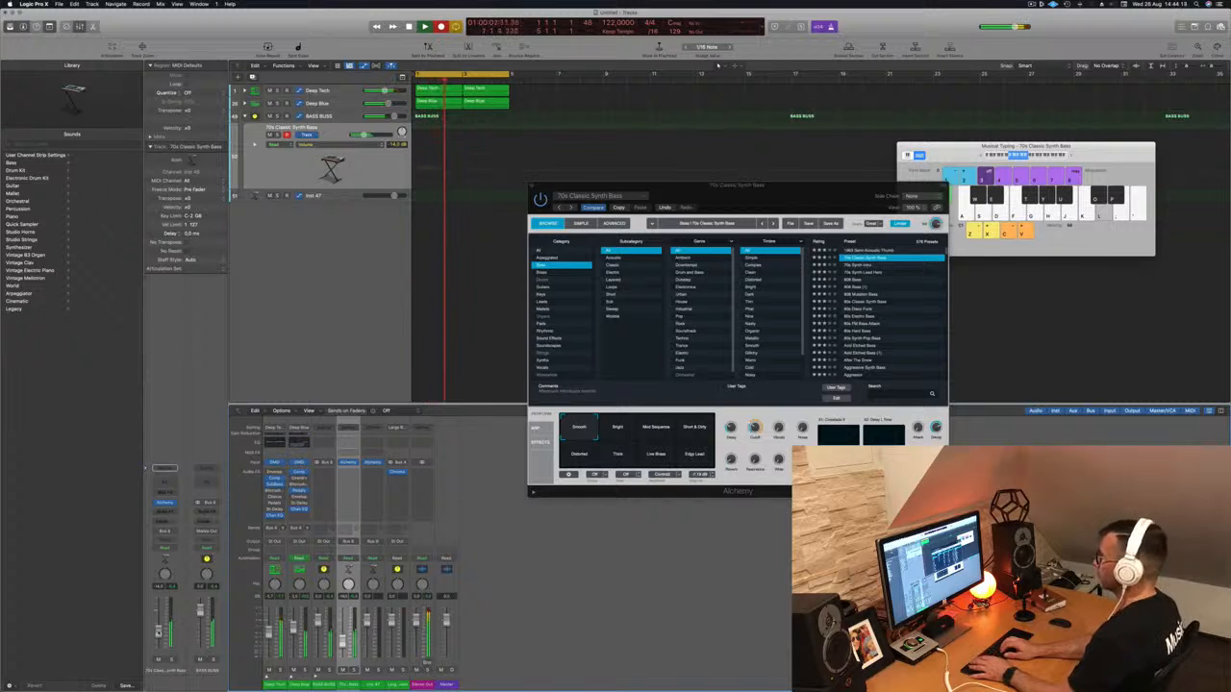
key("apostrophe")
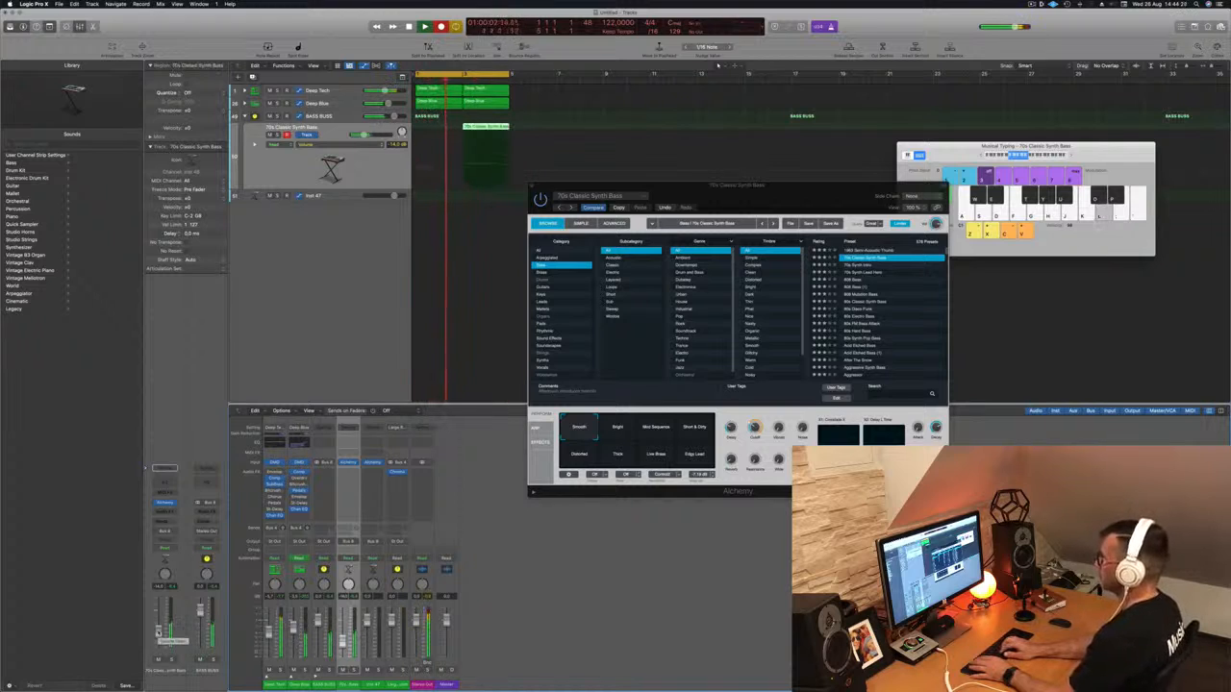
key("semicolon")
key("apostrophe")
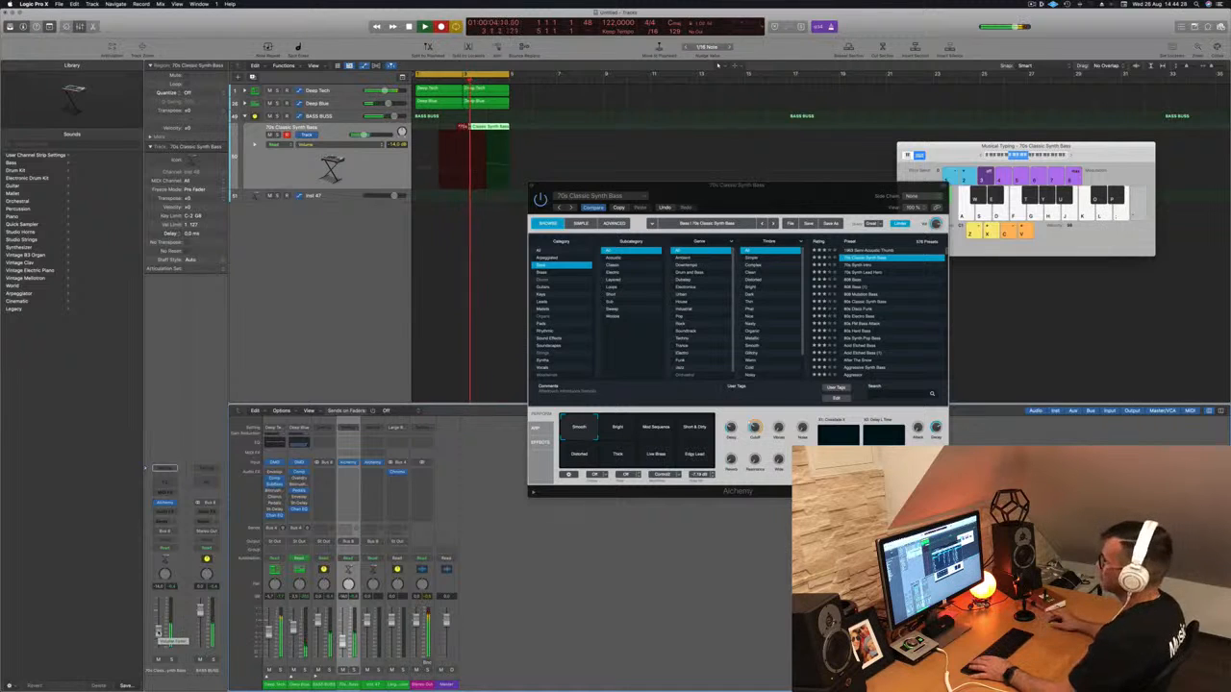
key("space")
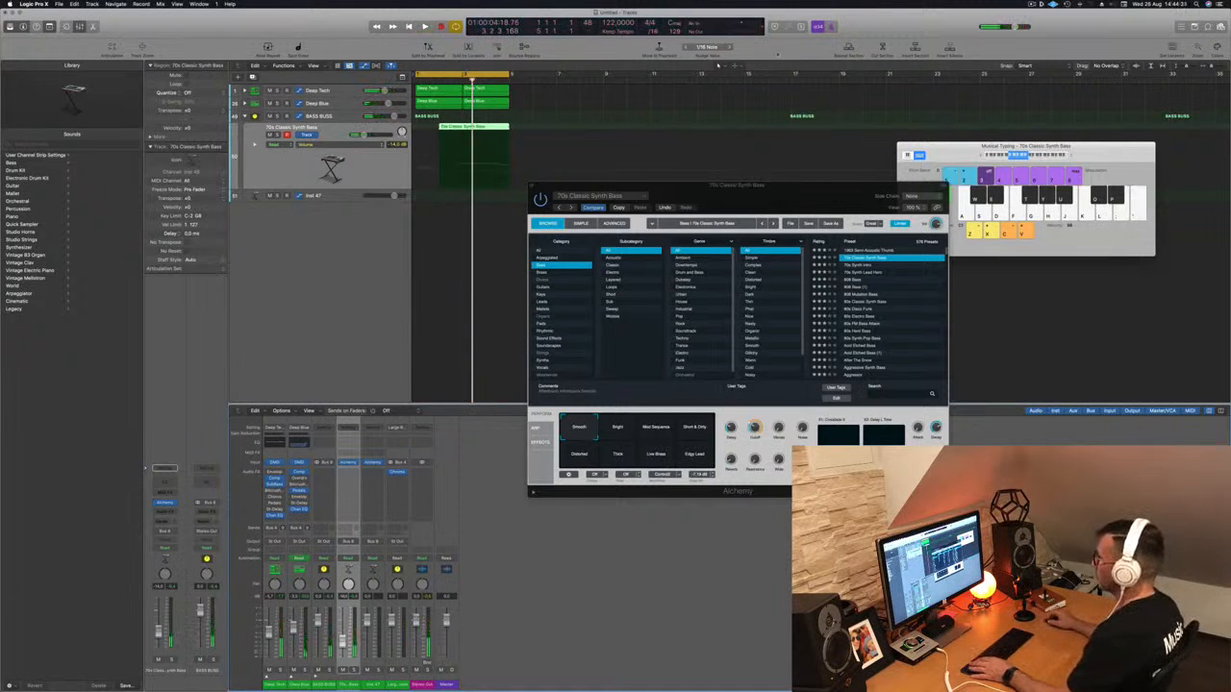
- Open the recorded bass region in the Piano Roll and move the long note and the two following it to the region's start
key("p")
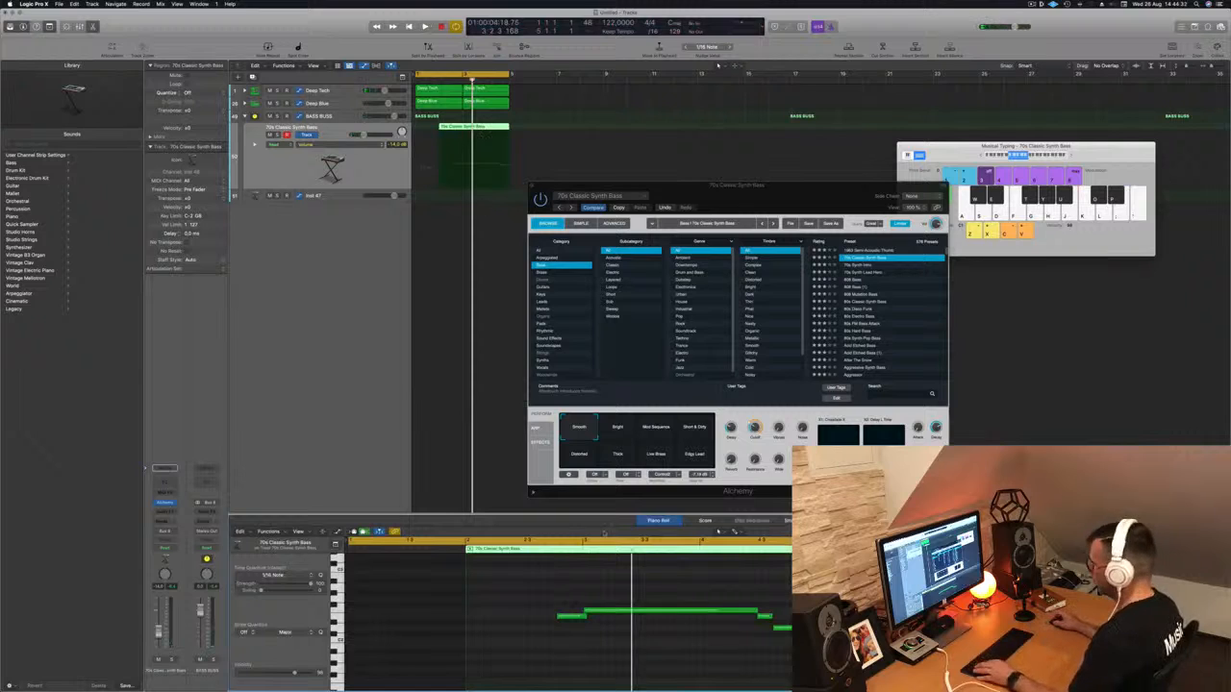
scroll(568, 593, "left", 2)
key("Return")
key("space")
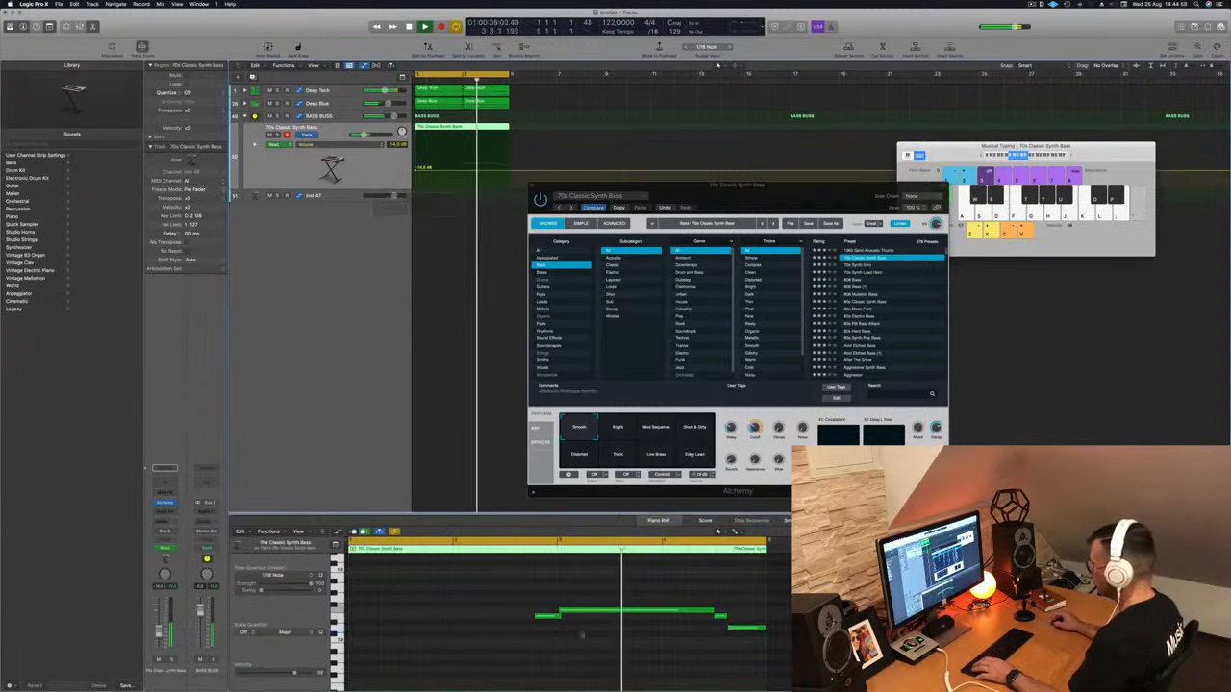
left_click(744, 628)
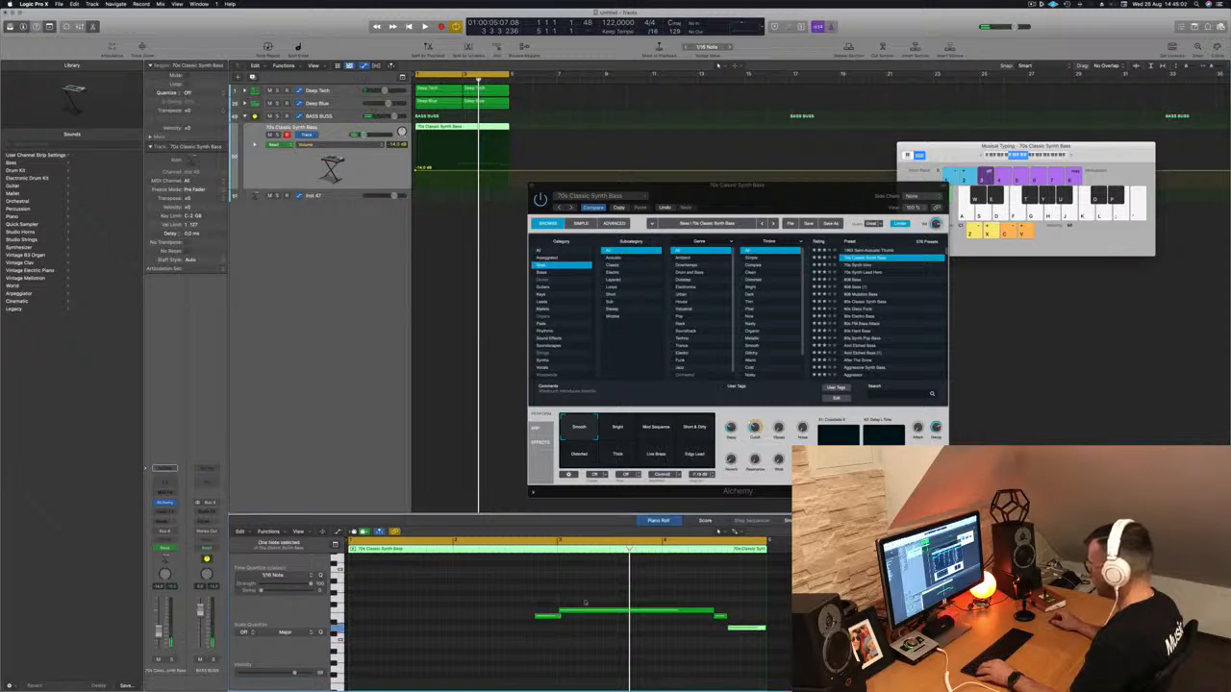
left_click_drag(580, 597, 777, 641)
left_click_drag(622, 613, 416, 613)
key("space")
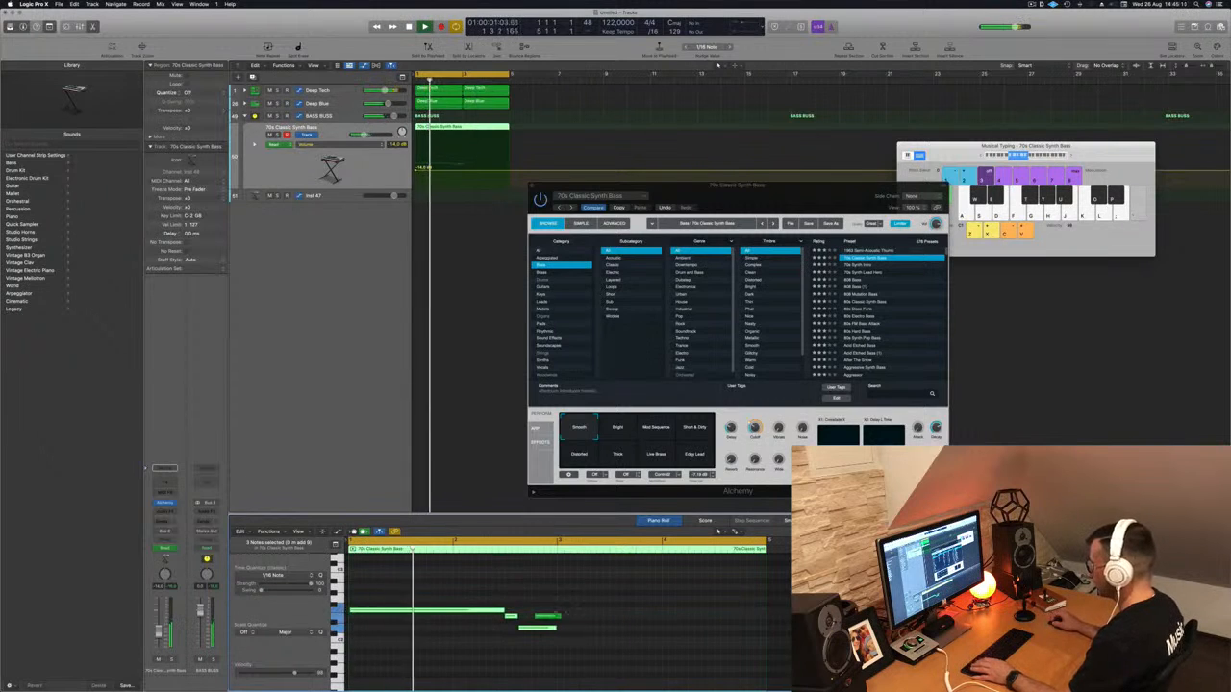
- Move the remaining short bass note to the end of bar 4 and lengthen the low note up to it
left_click_drag(544, 616, 751, 621)
left_click_drag(555, 629, 738, 635)
left_click(603, 609)
key("super+a")
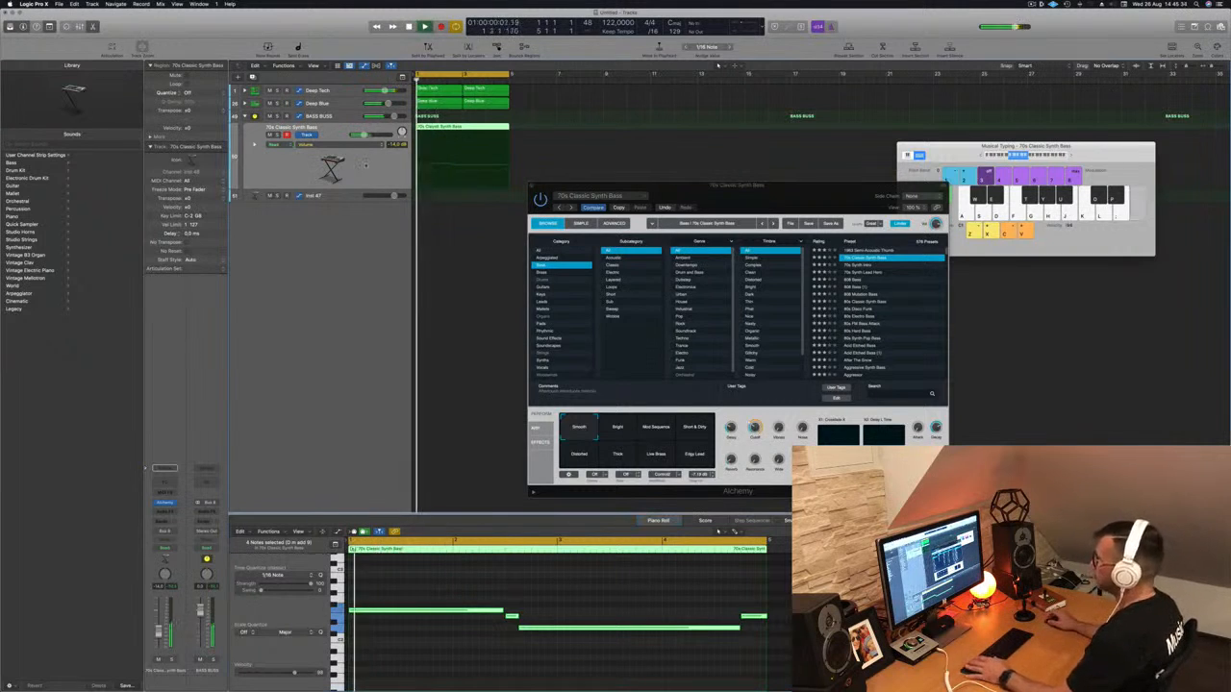
- Insert a stereo Compressor on the BASS BUSS stack
left_click(343, 116)
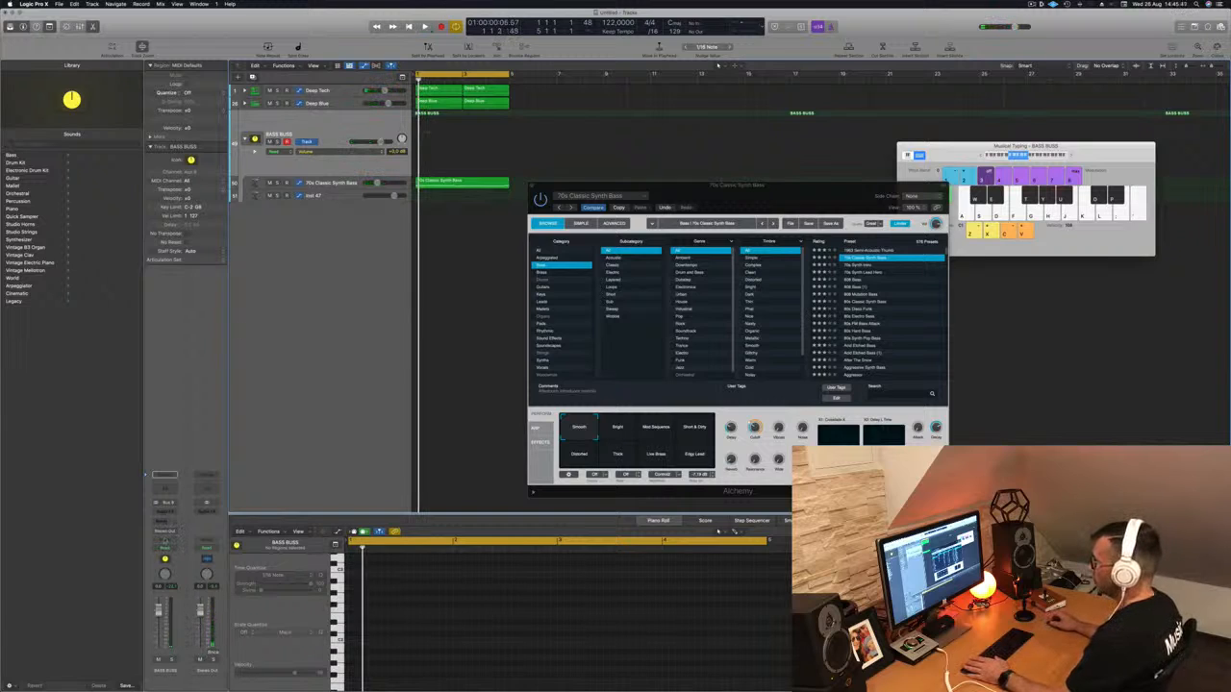
left_click(159, 512)
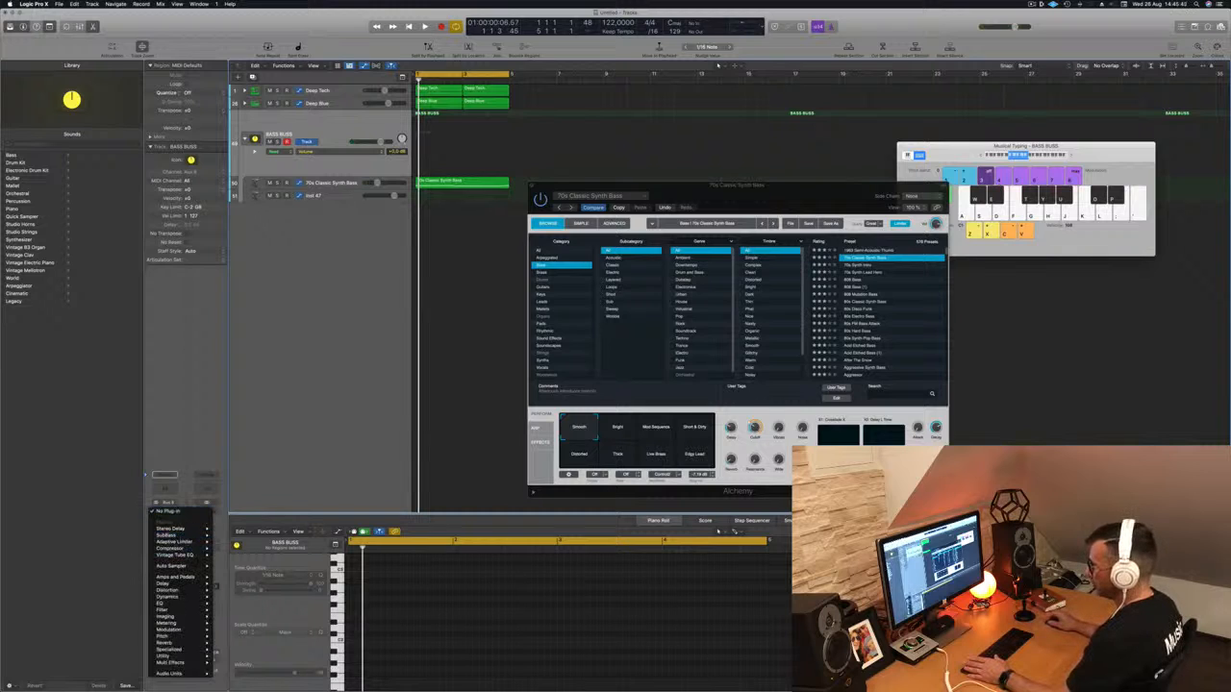
left_click(164, 525)
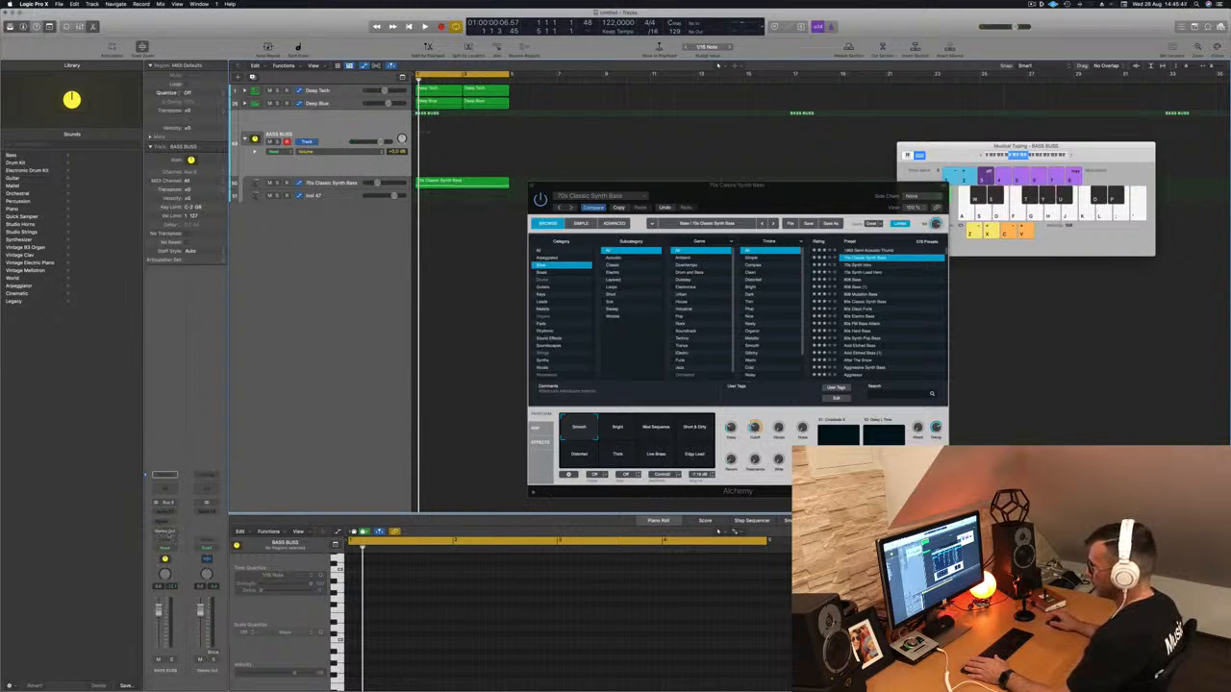
key("space")
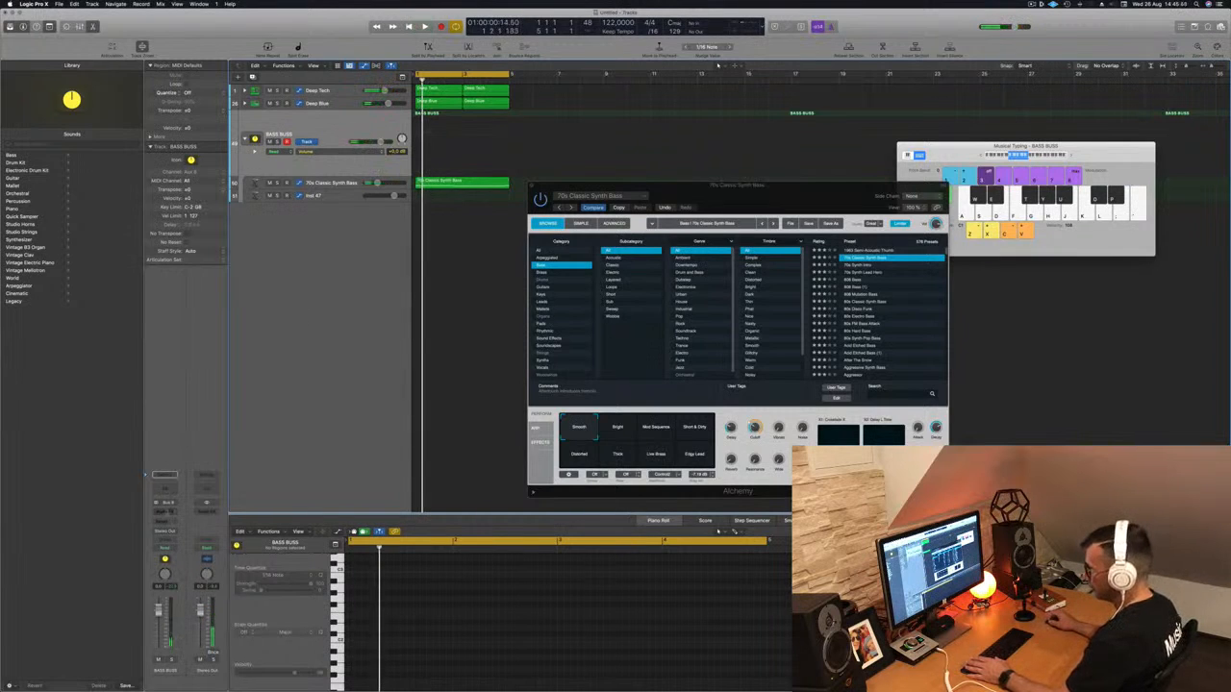
left_click(169, 512)
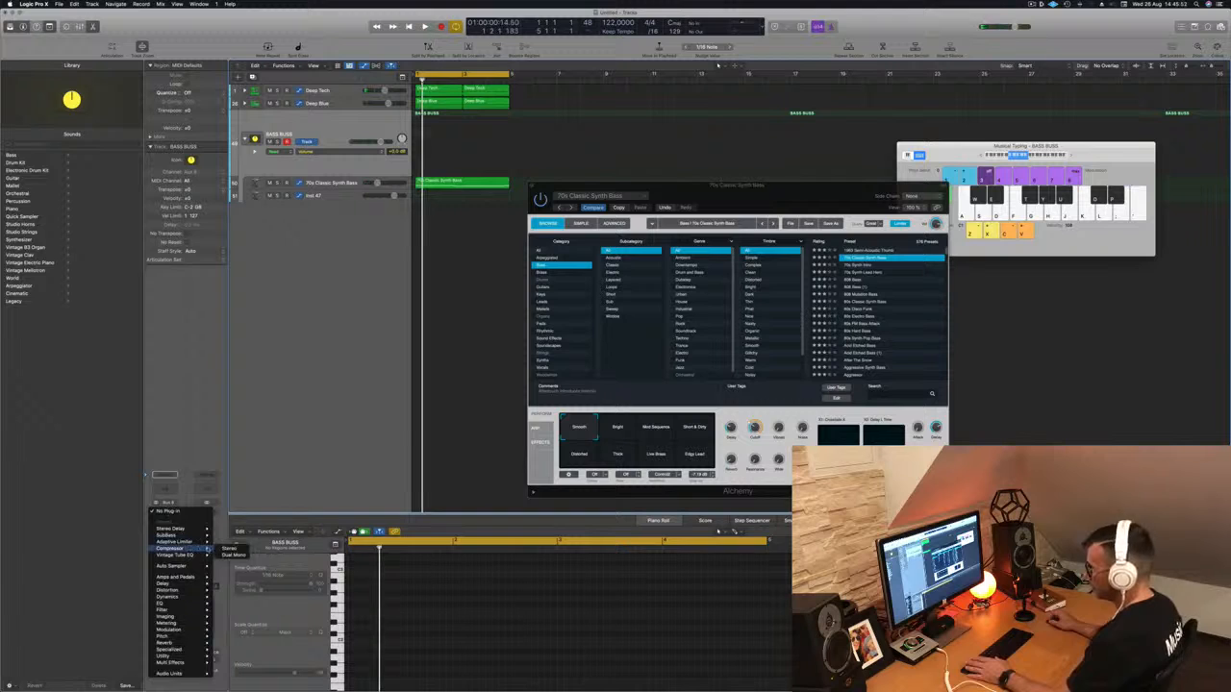
left_click(231, 549)
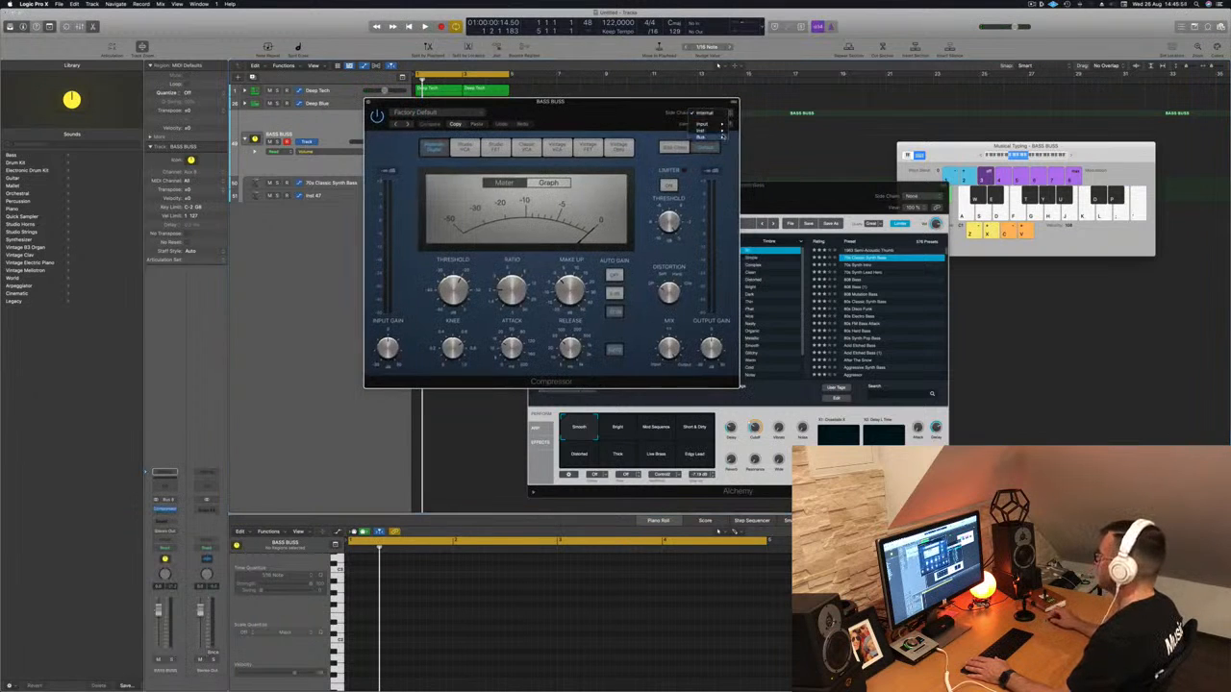
- Set the Compressor's side chain to Kick 1 - Deep Tech (Inst 1) and play the loop to hear the ducking
mouse_move(719, 130)
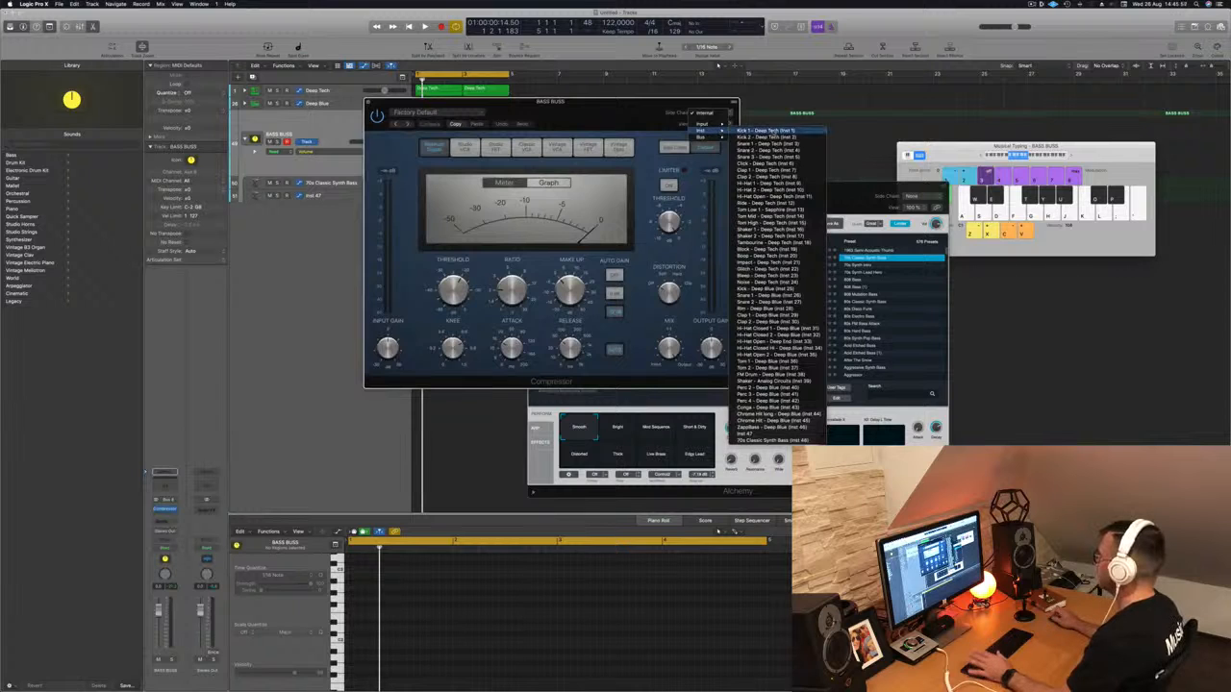
left_click(759, 131)
left_click_drag(613, 111, 924, 132)
key("space")
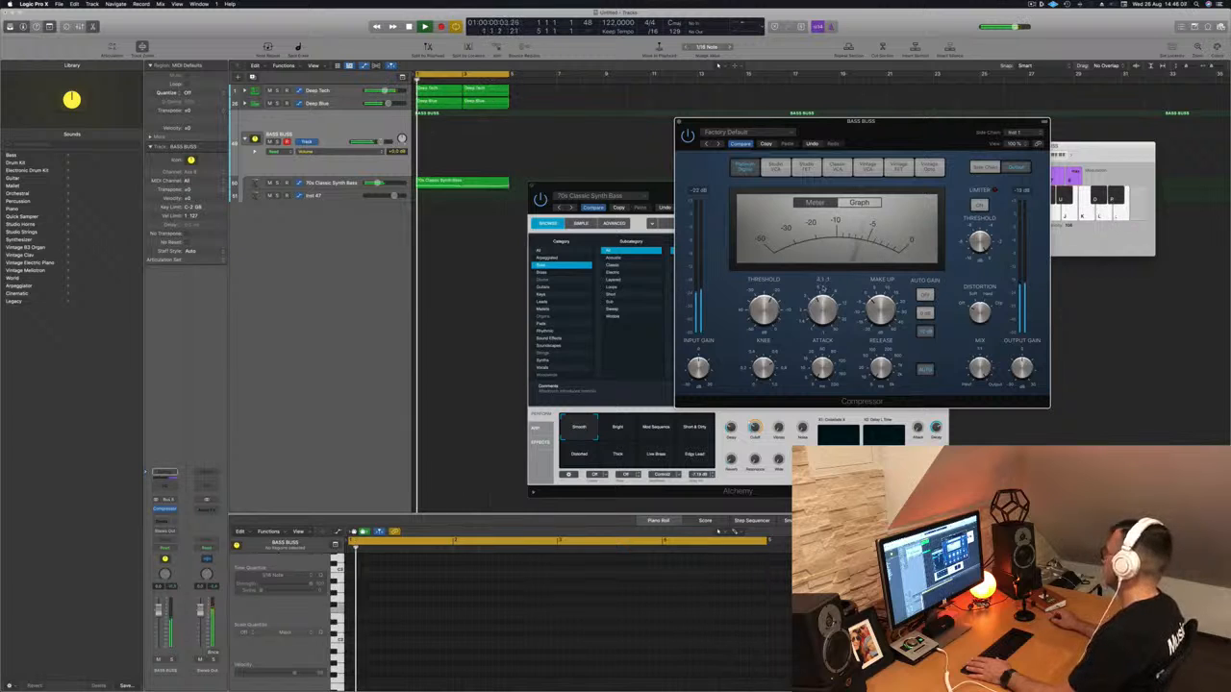
left_click_drag(907, 127, 824, 179)
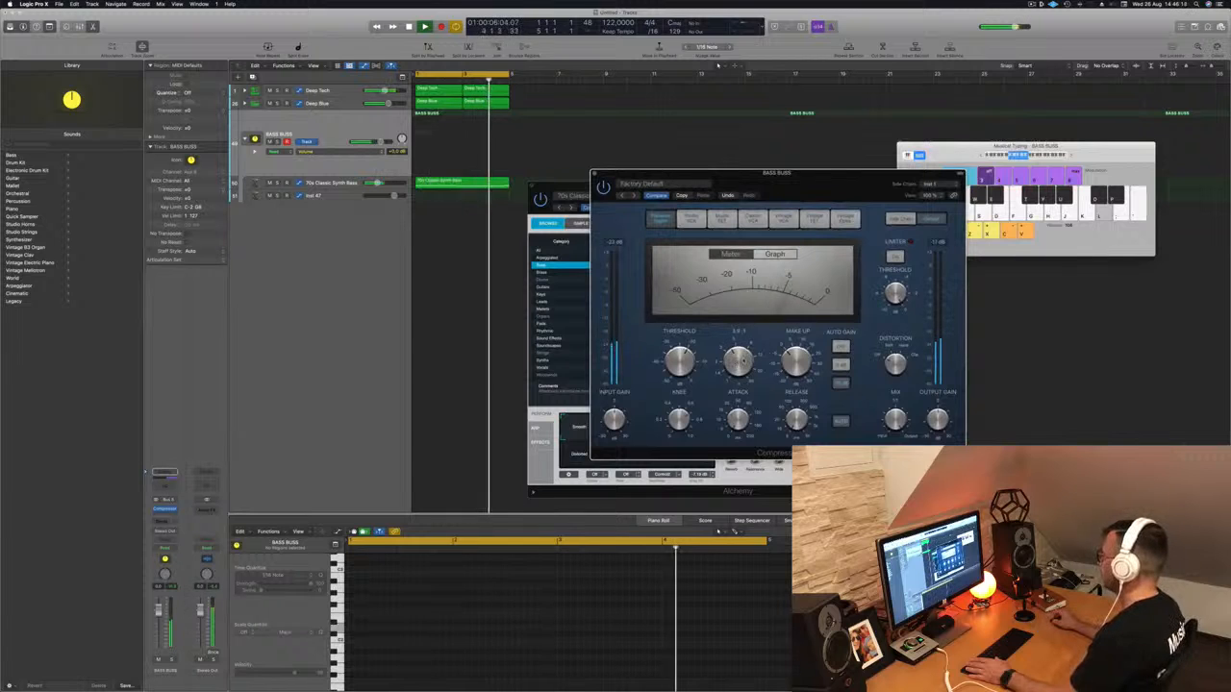
left_click_drag(825, 180, 869, 170)
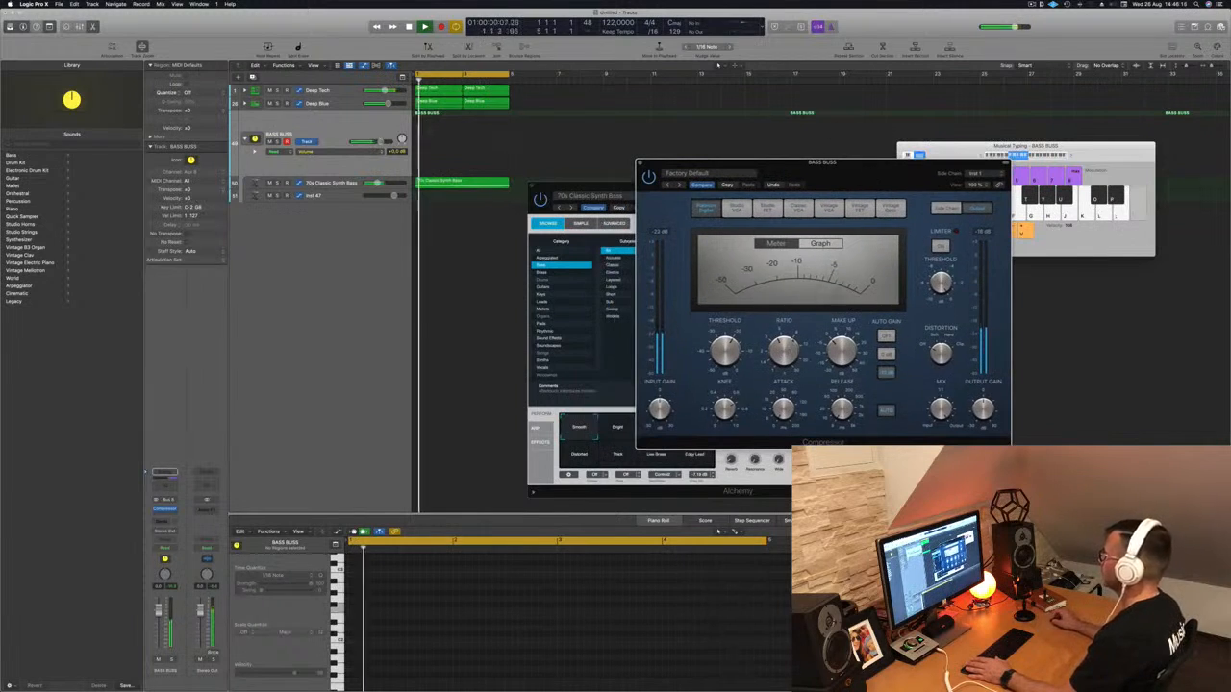
- Audition the Distorted, Edgy Lead and neighbouring performance snapshots of the 70s Classic Synth Bass in Alchemy, return to Smooth and close the plug-in
left_click(328, 183)
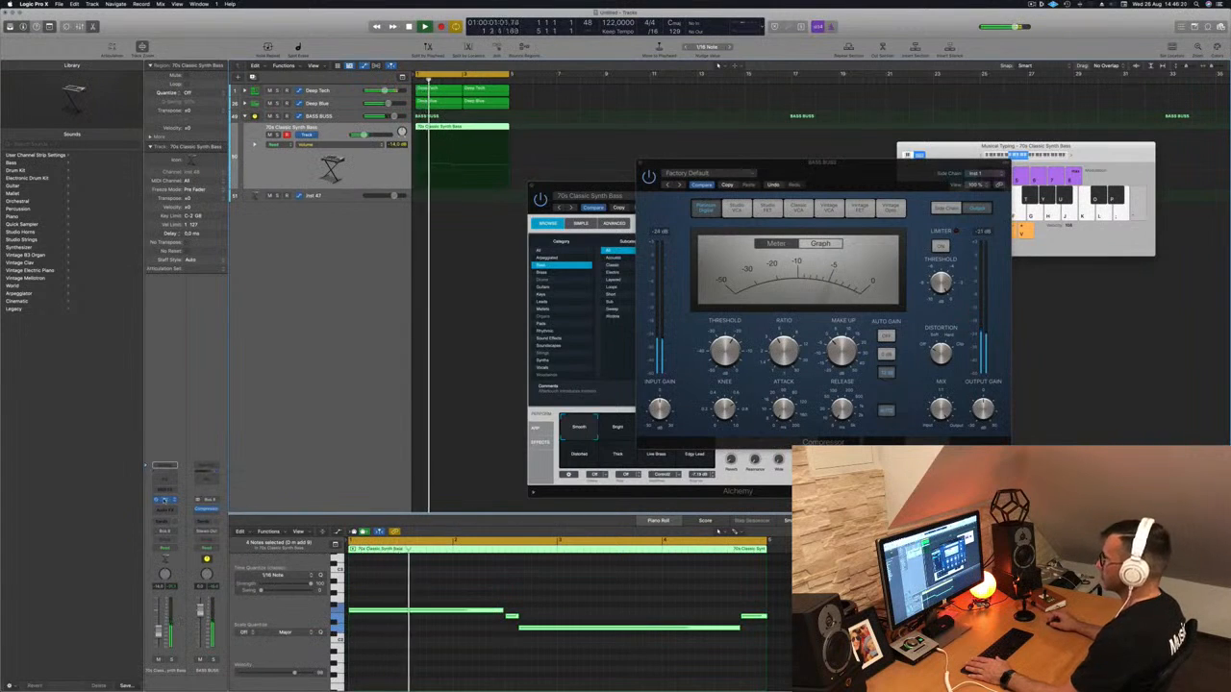
left_click(164, 500)
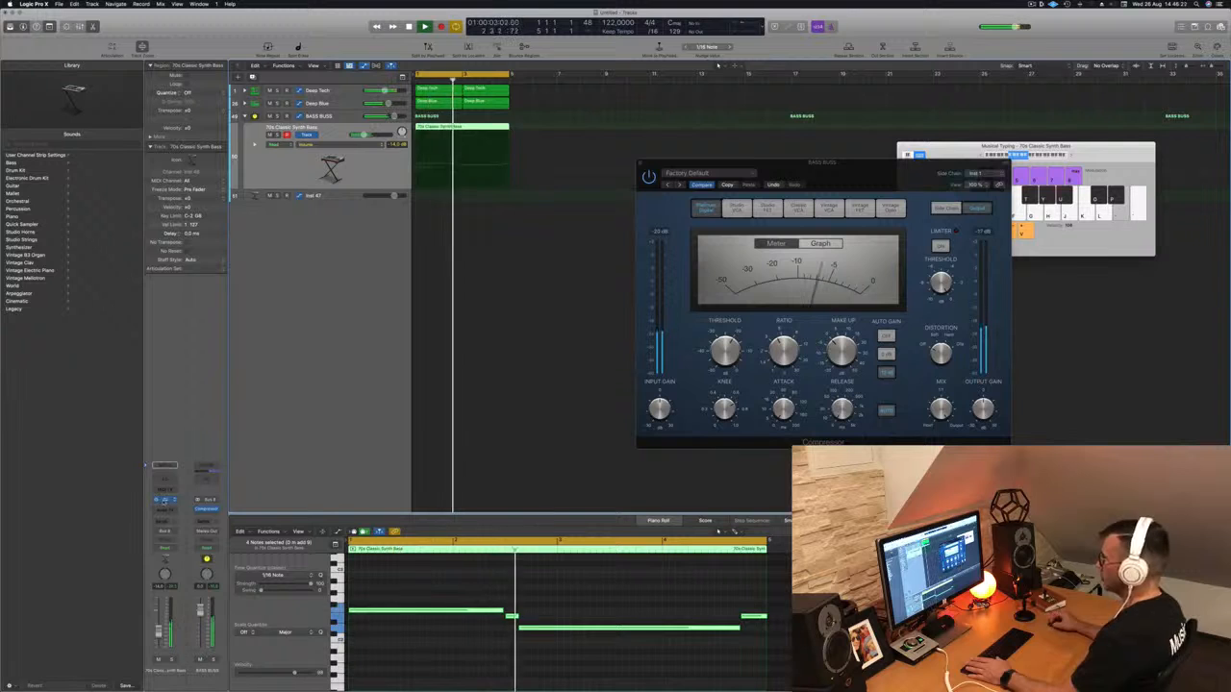
left_click(164, 500)
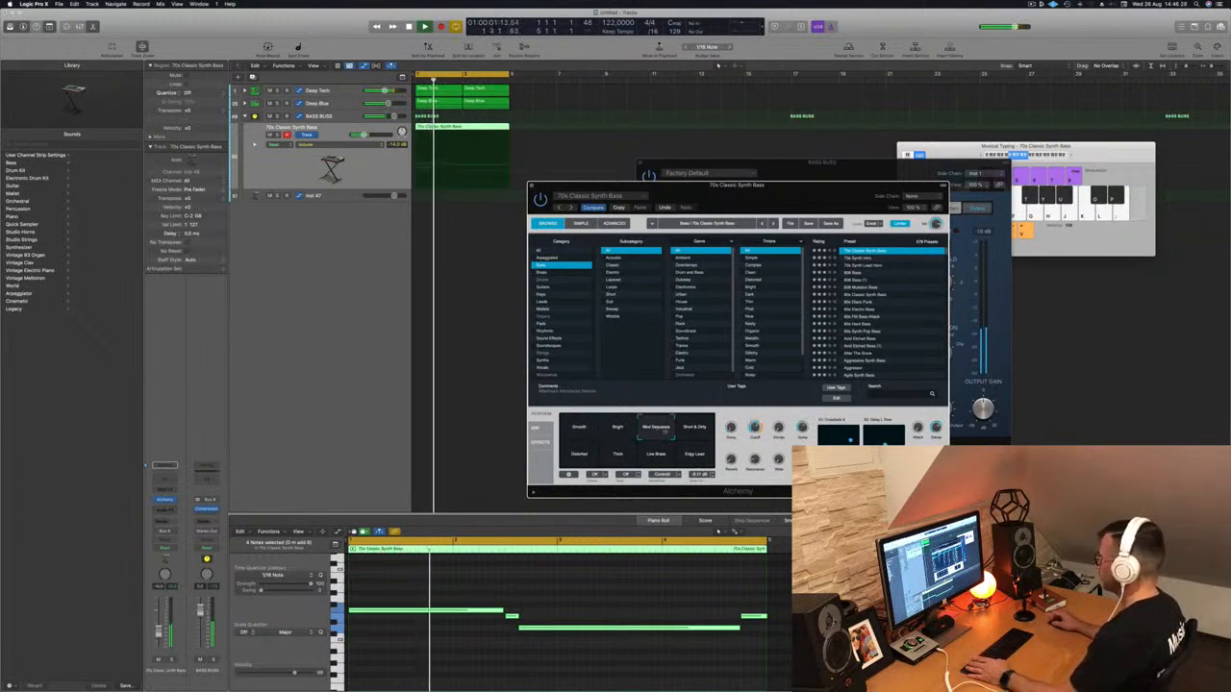
left_click(580, 454)
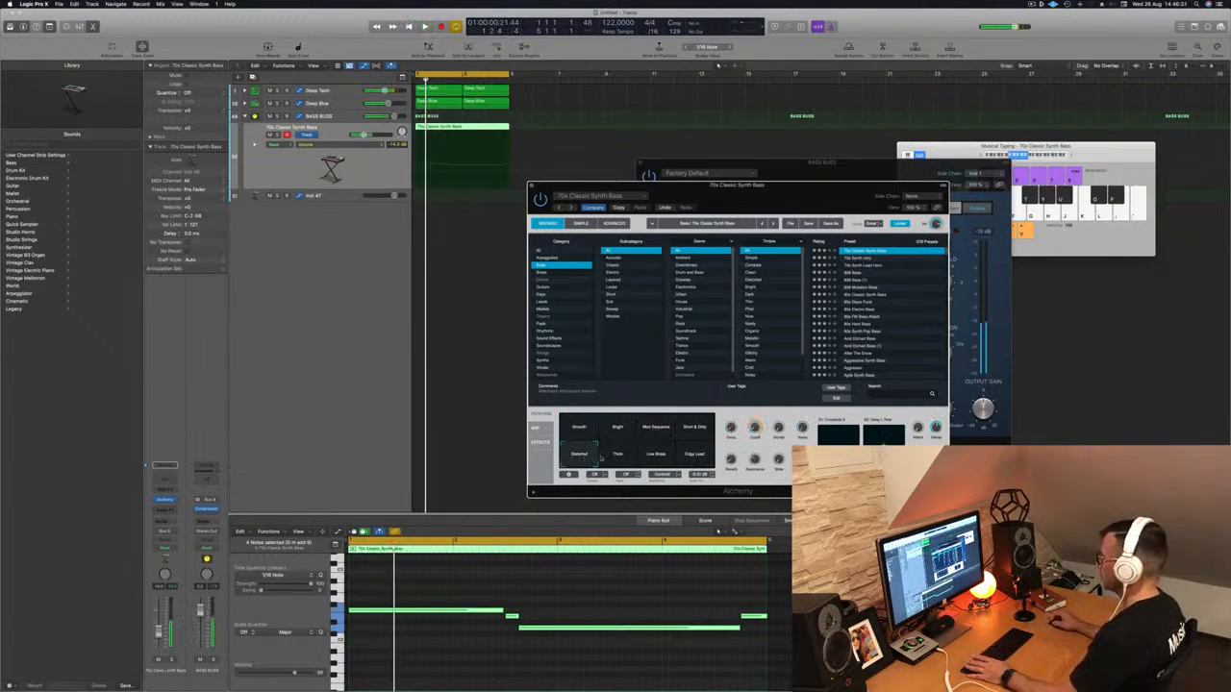
left_click(656, 454)
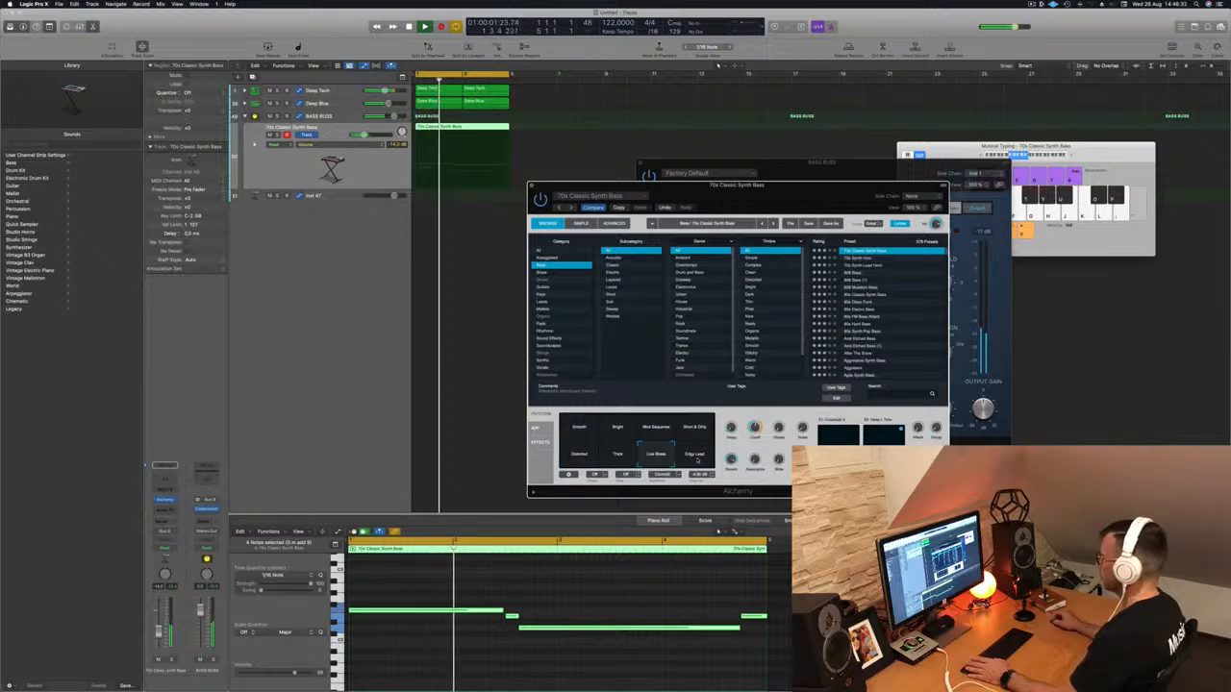
left_click(695, 456)
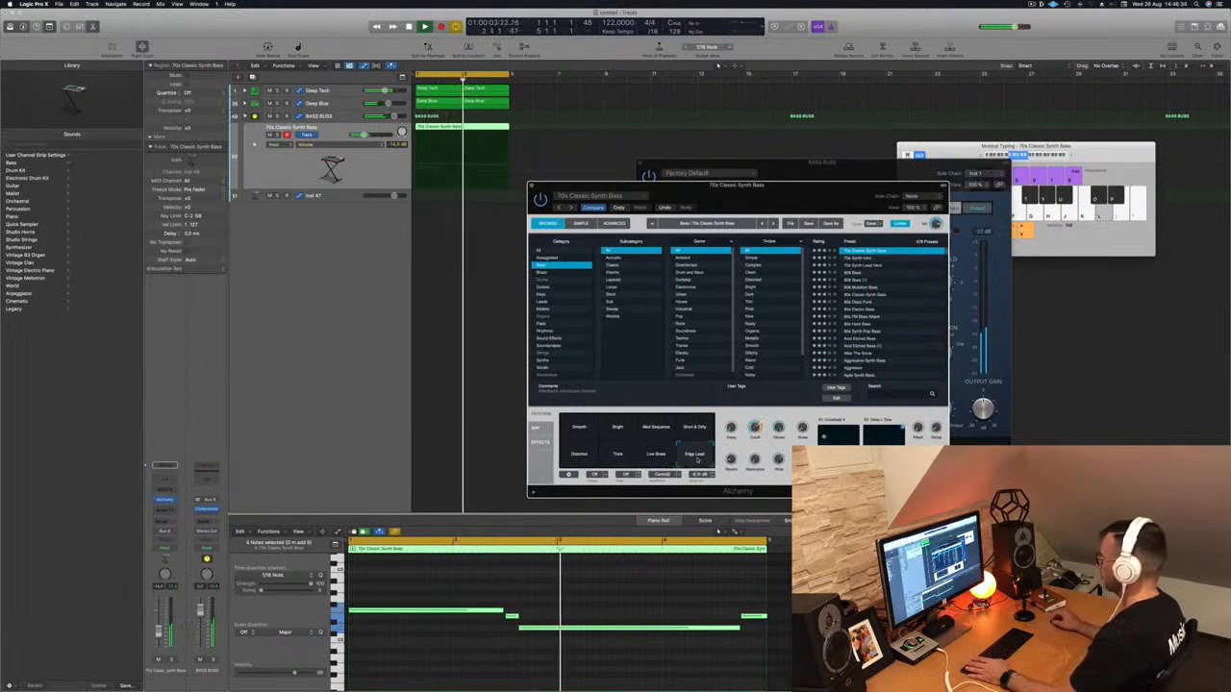
left_click(580, 426)
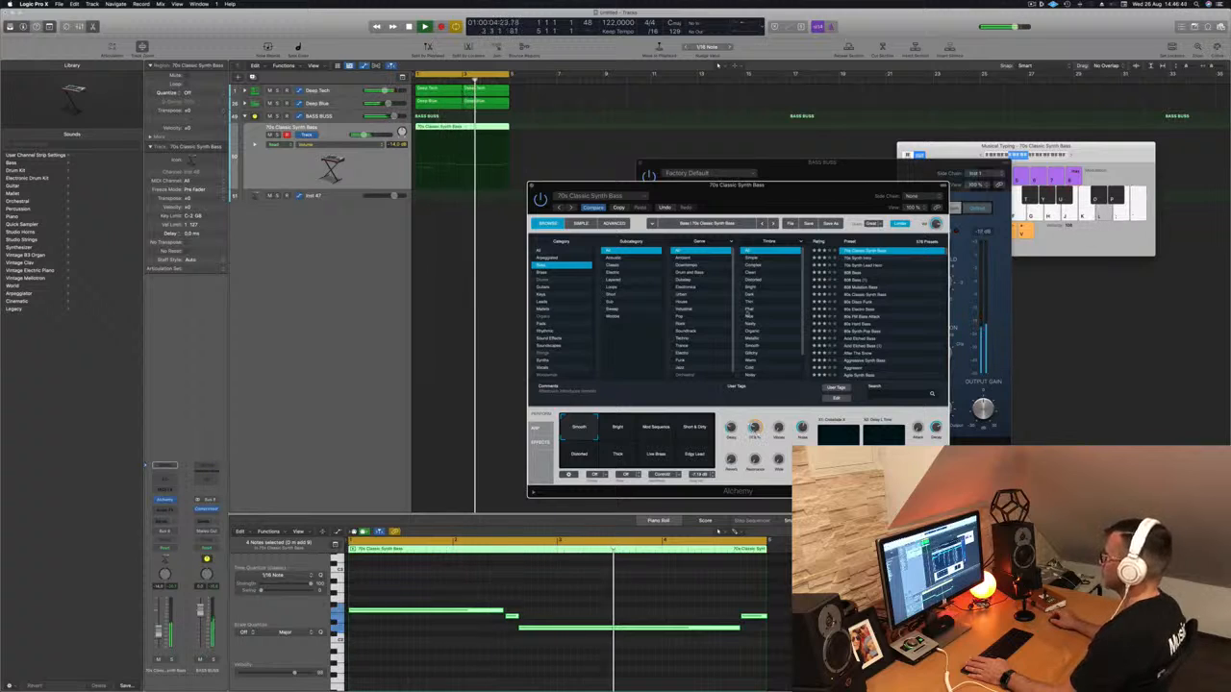
left_click(531, 186)
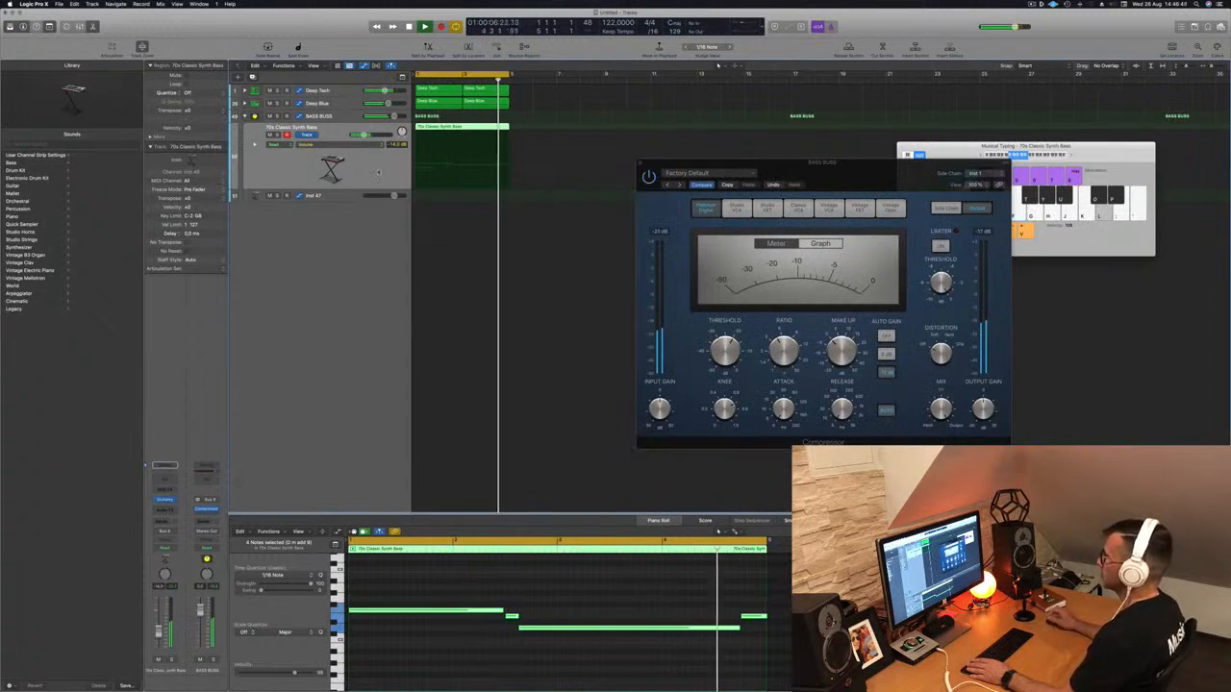
- Copy the 70s Classic Synth Bass region onto the Inst 47 track below
left_click(315, 197)
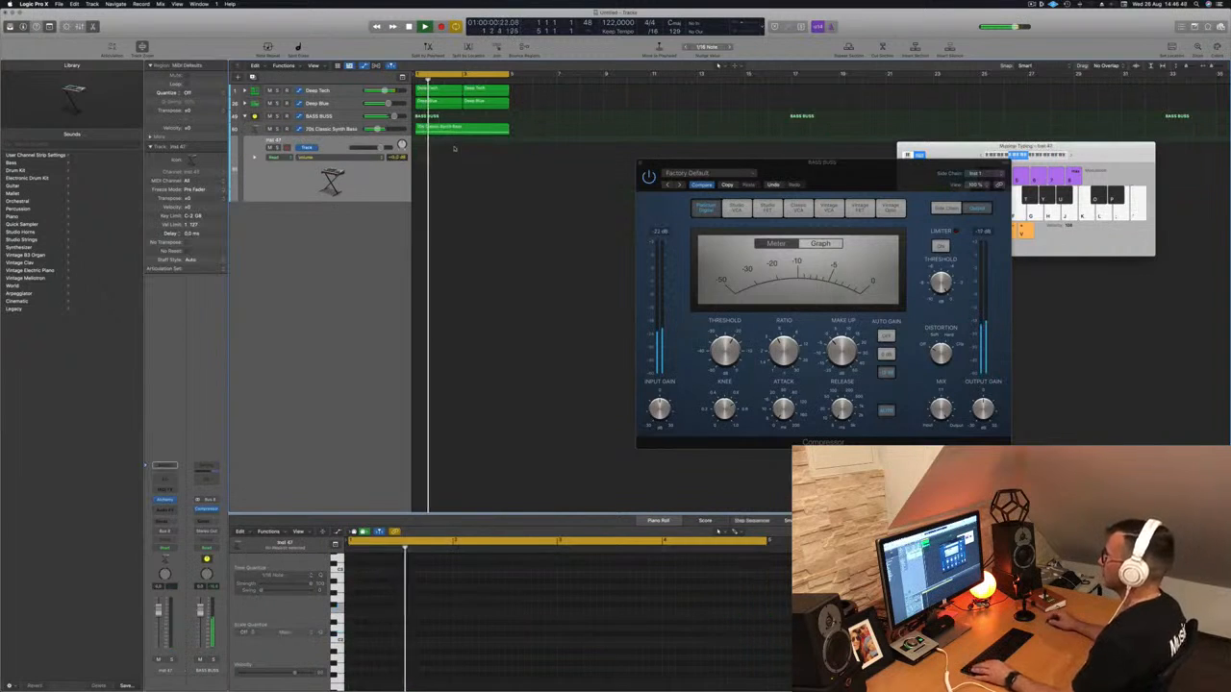
left_click(472, 128)
left_click_drag(458, 132, 459, 160)
- Replace the first long note of the copied region with eight short repeated notes leading up to the next note, checking the rhythm in playback
left_click(470, 613)
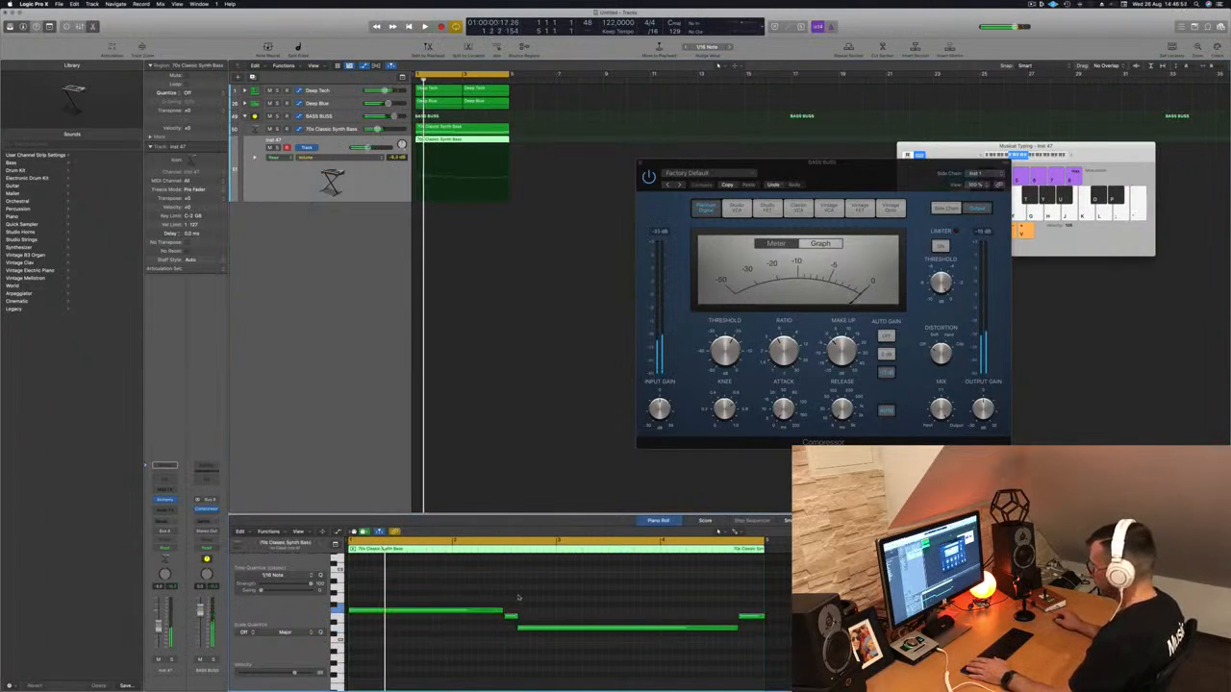
left_click_drag(501, 608, 441, 617)
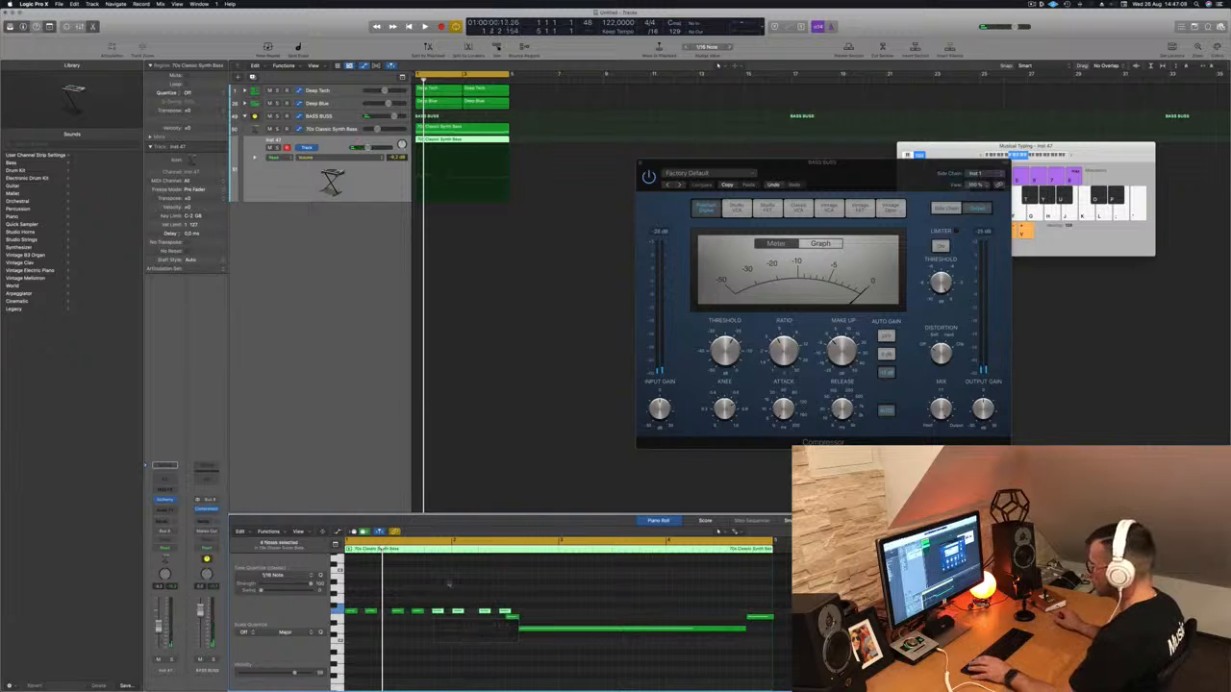
key("space")
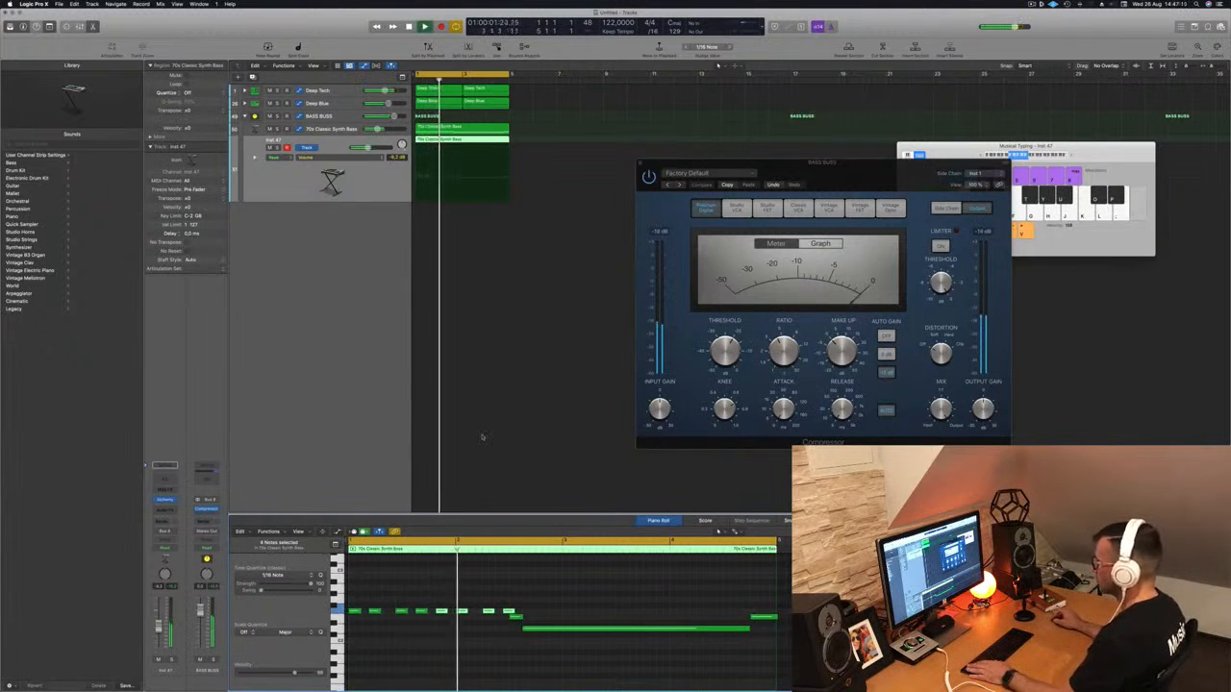
key("space")
left_click(510, 611)
key("space")
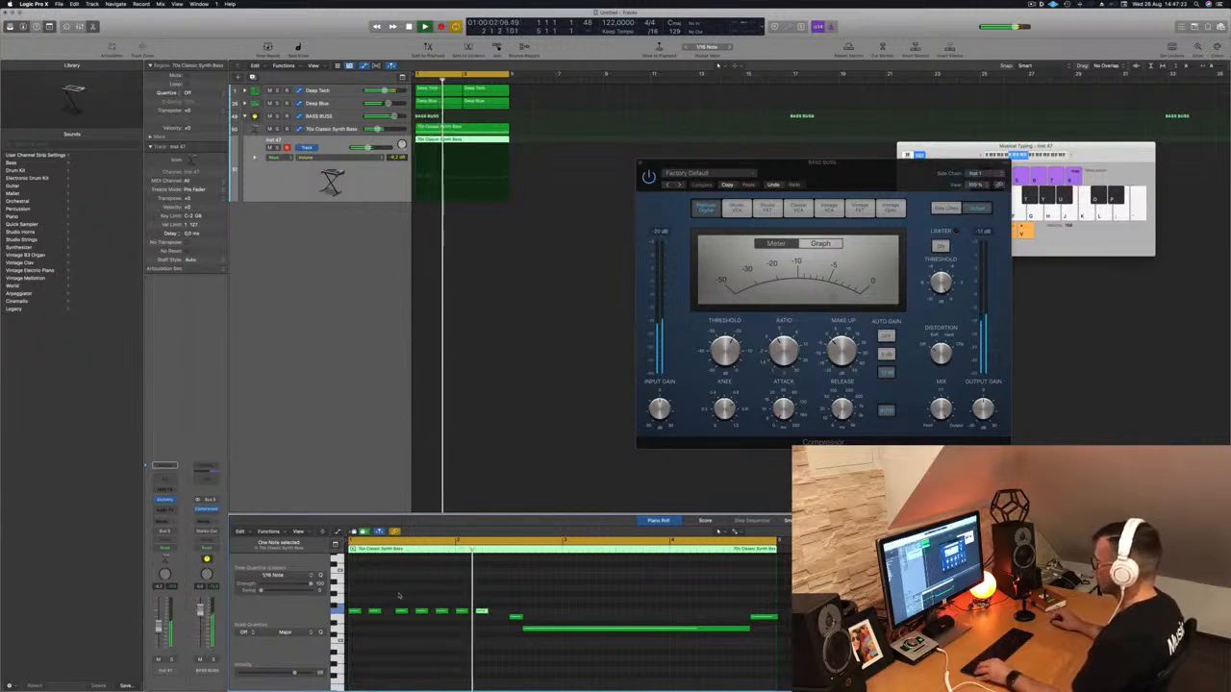
left_click_drag(489, 619, 504, 620)
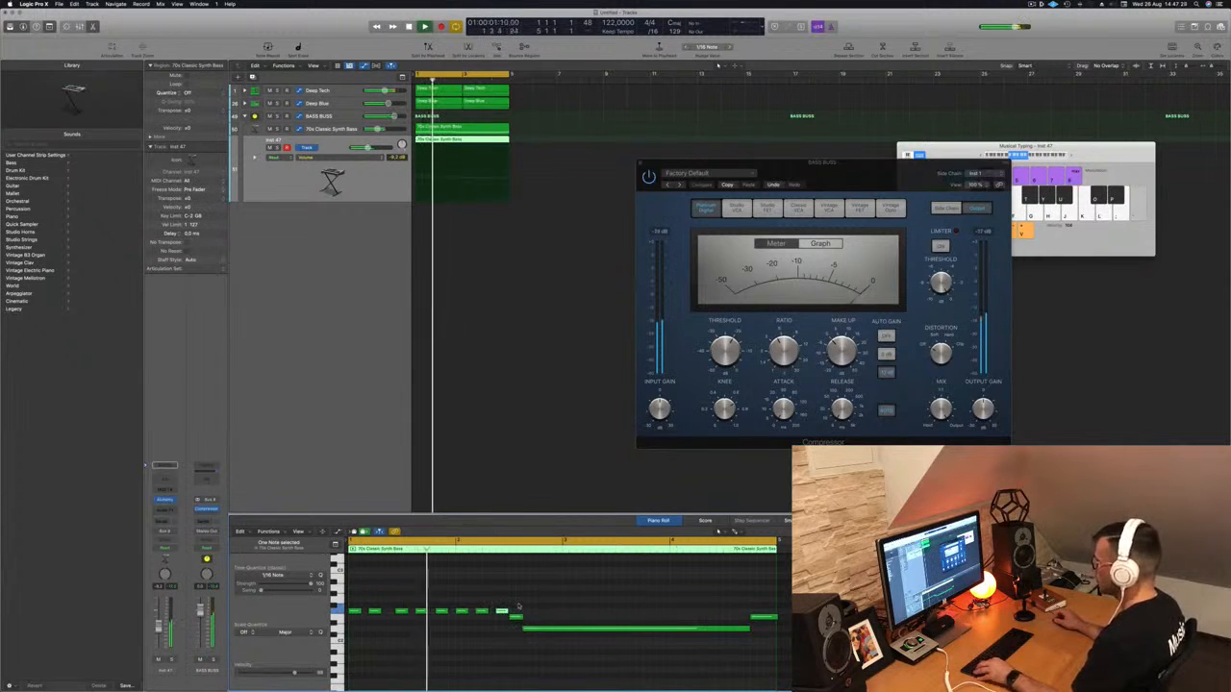
- Load the Bright Punchy Synth preset from the Brass category in the Inst 47 track's Alchemy while the loop plays
scroll(502, 458, "down", 3)
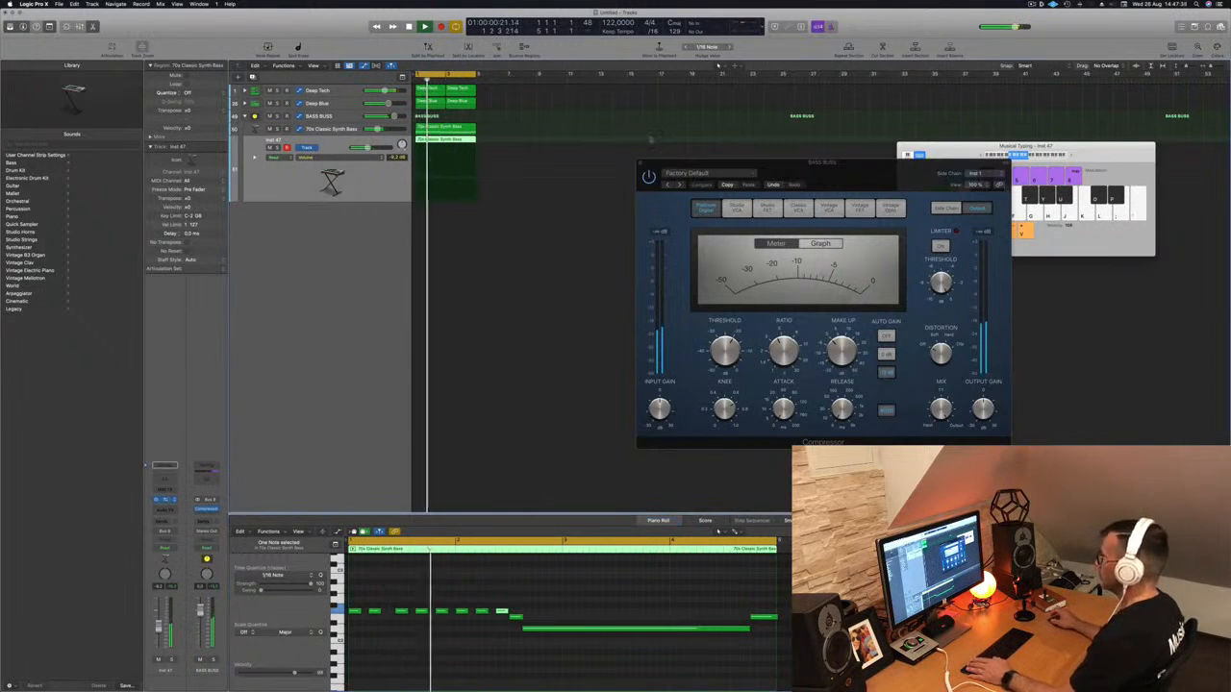
left_click(165, 500)
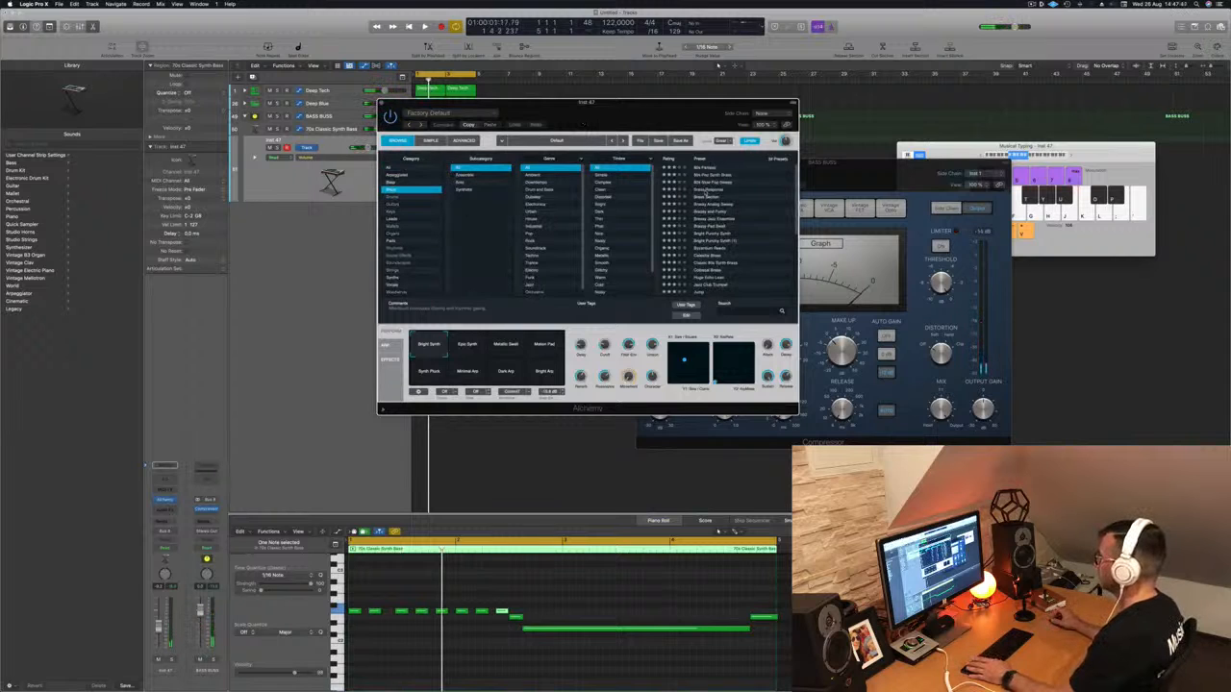
key("space")
left_click_drag(694, 103, 800, 135)
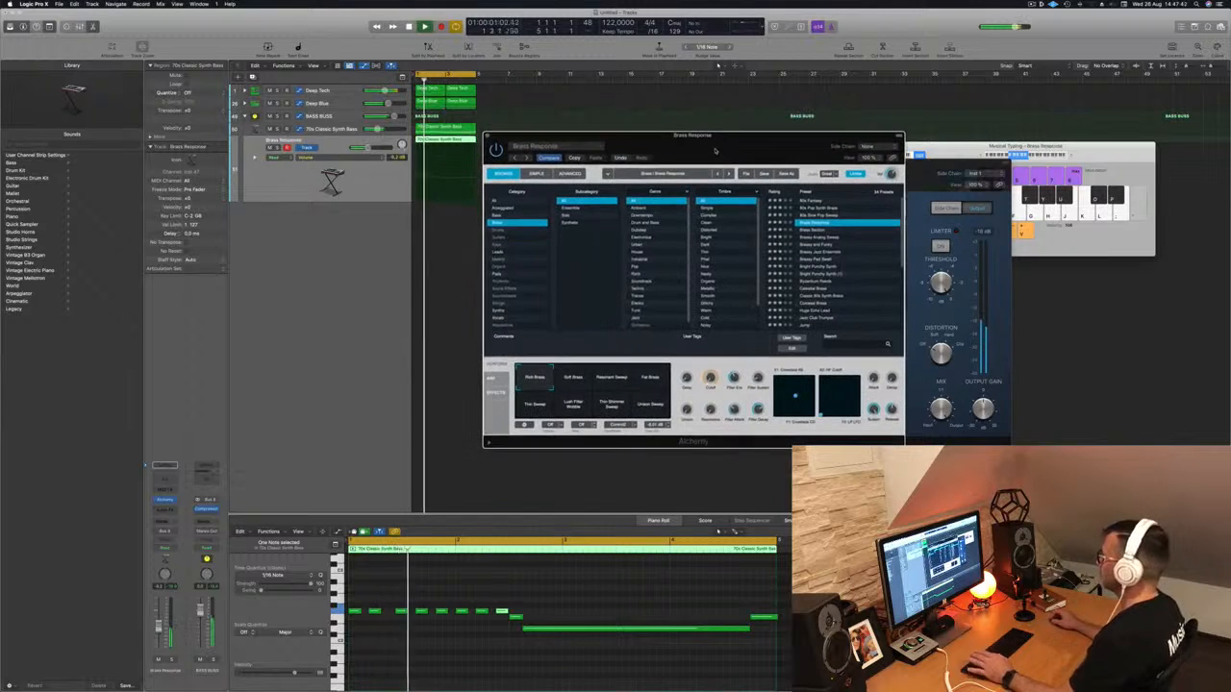
left_click(817, 266)
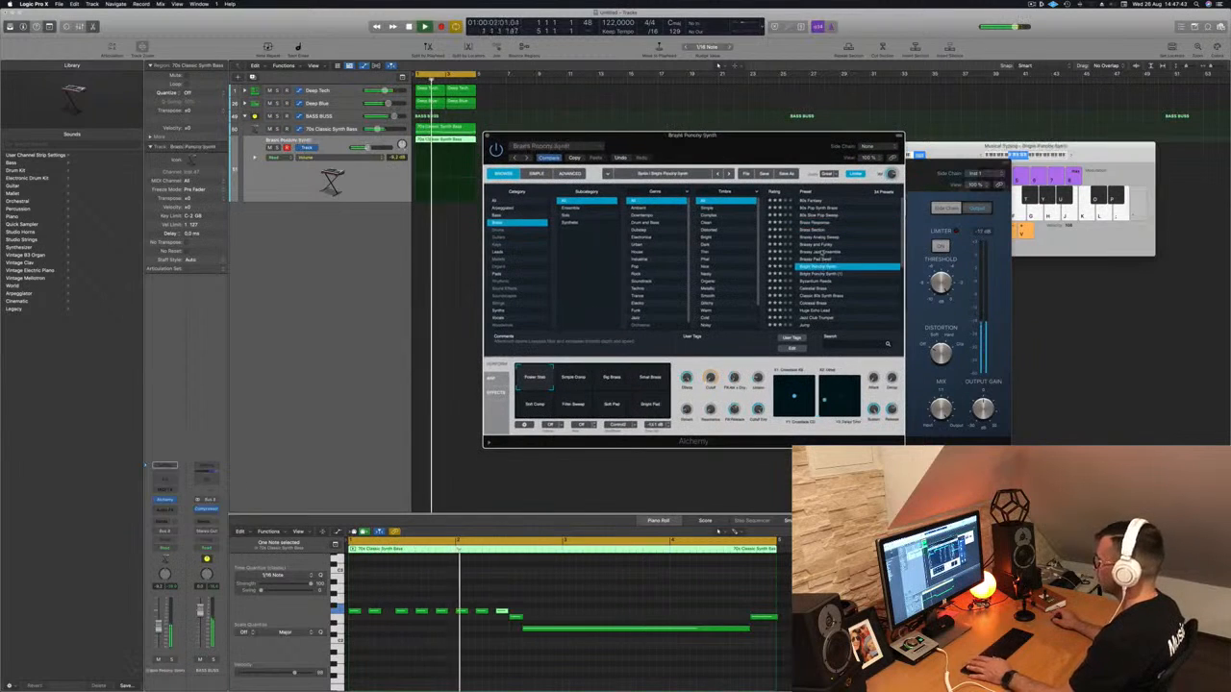
- Try all notes of the Bright Punchy Synth region in a lower octave and restore their original pitch
left_click(578, 588)
key("super+a")
key("alt+shift+Down")
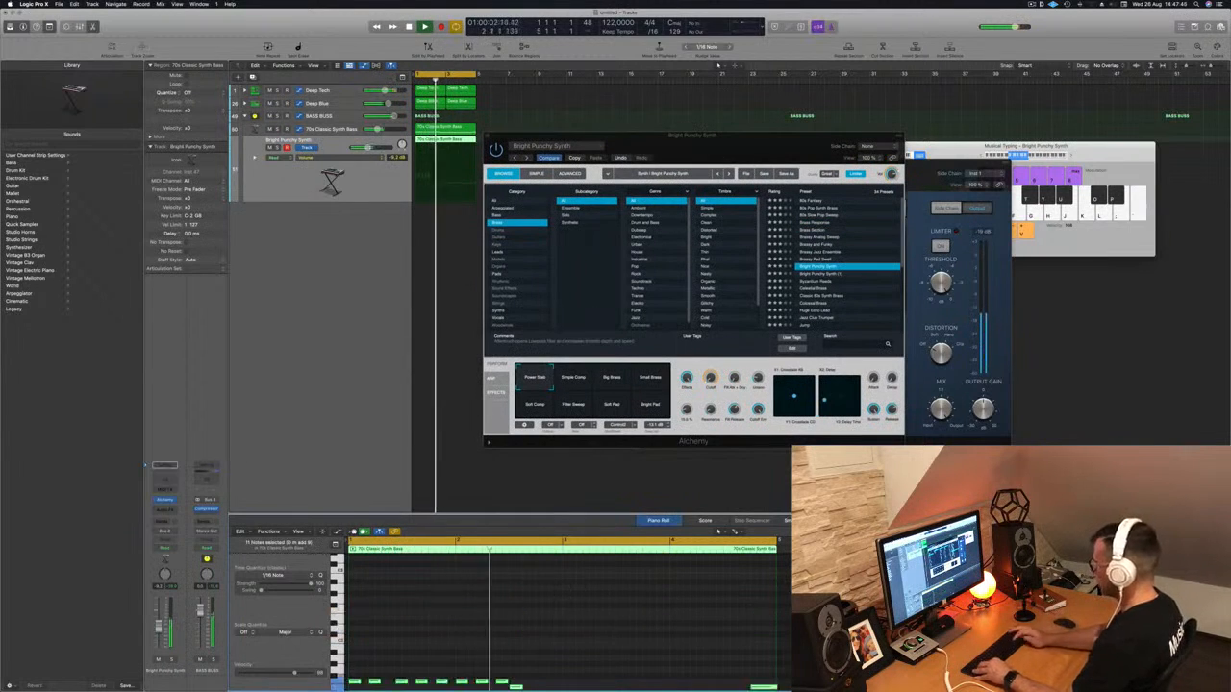
key("Return")
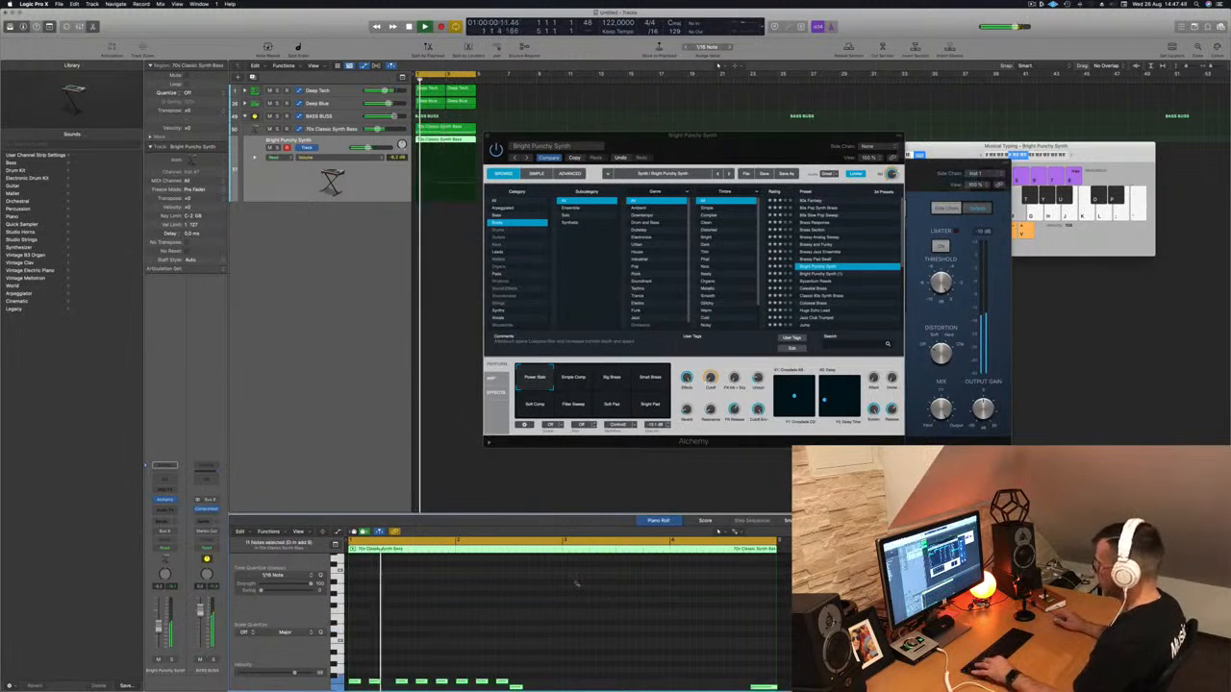
key("alt+shift+Up")
key("Return")
- Close Alchemy, repeat all regions three times and extend the cycle range to bar 17
left_click_drag(538, 146, 673, 115)
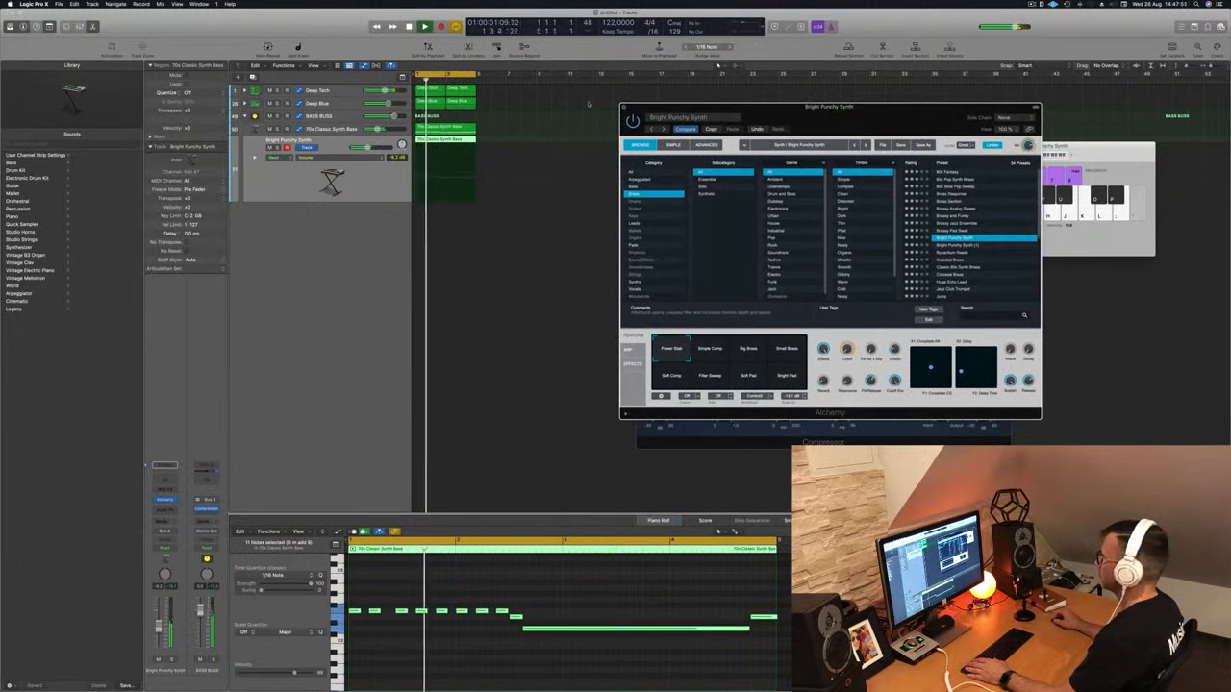
left_click(624, 106)
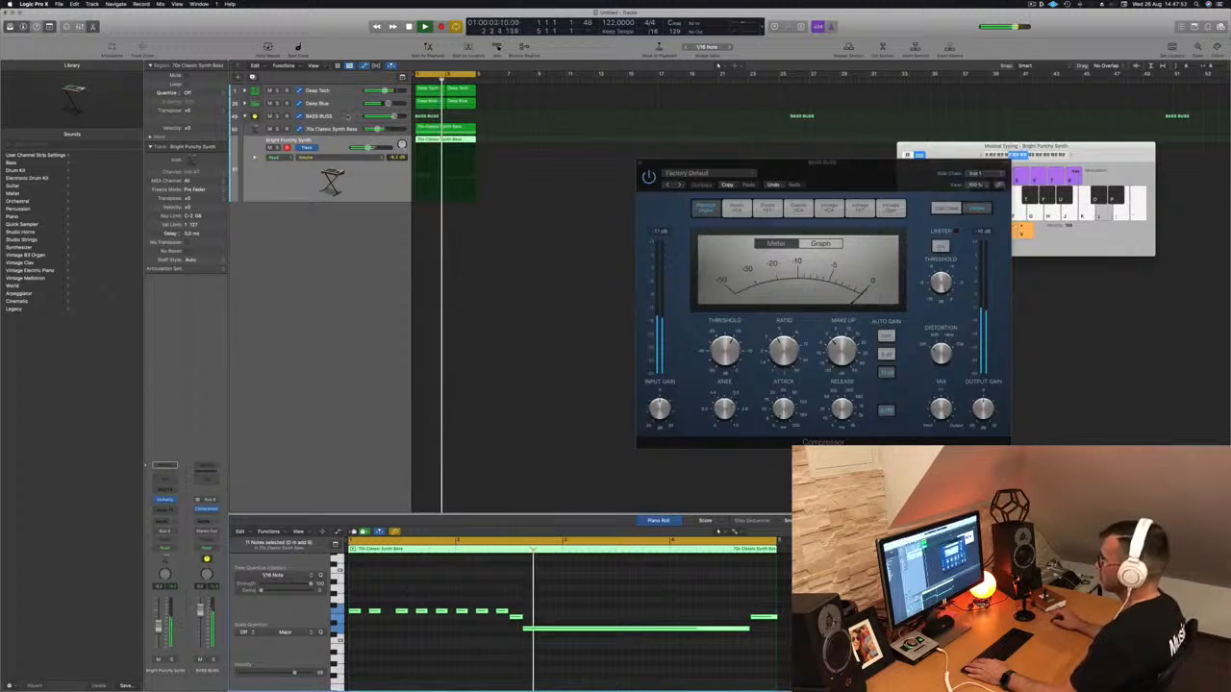
left_click_drag(765, 170, 884, 165)
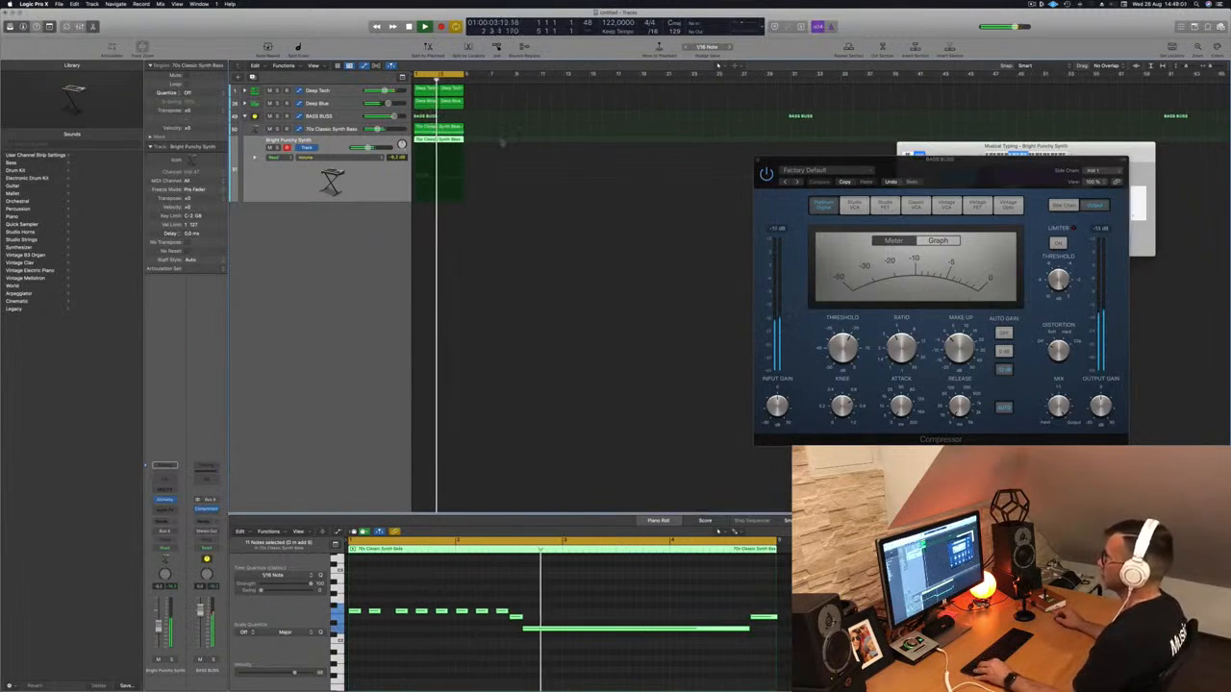
key("super+r")
key("super+r")
key("super+r")
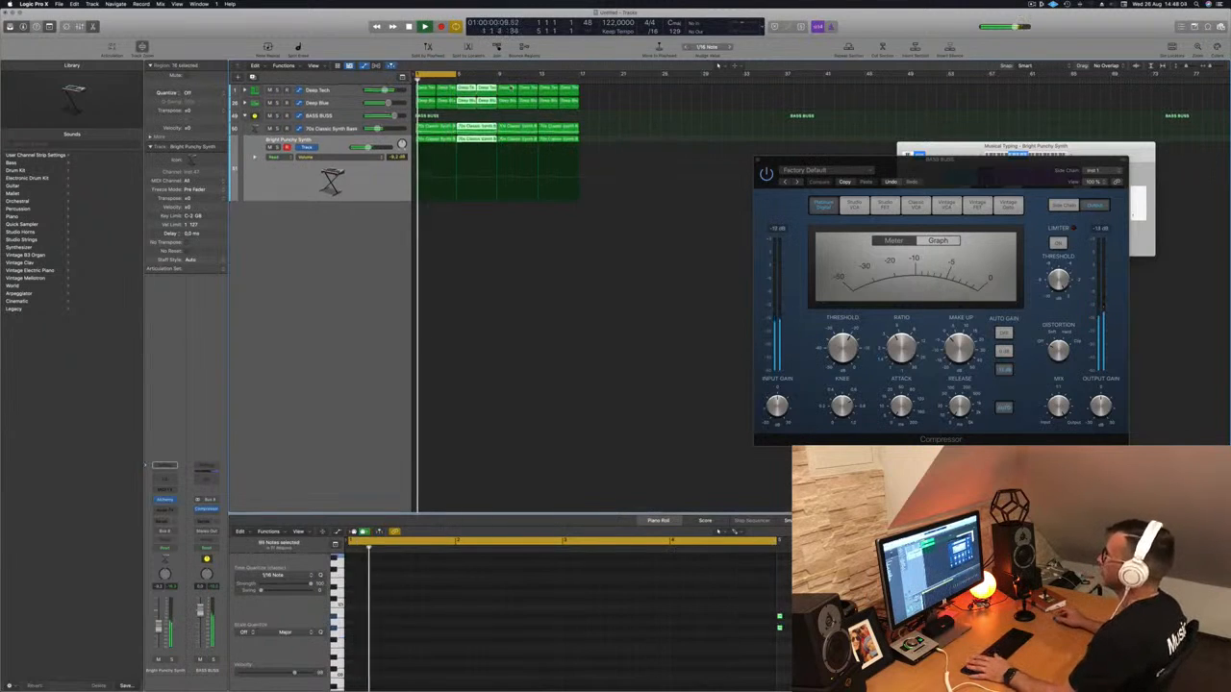
left_click_drag(456, 74, 579, 75)
- Listen to the Bright Punchy Synth track in solo and return to the full mix
left_click(371, 189)
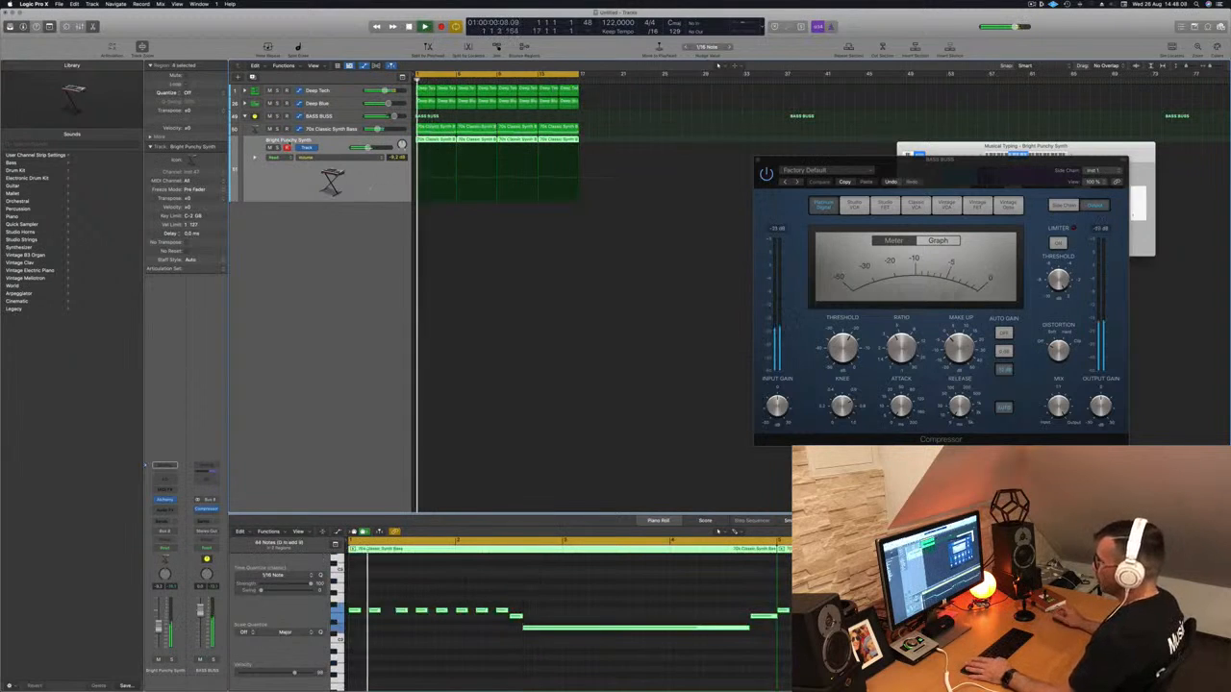
left_click(340, 114)
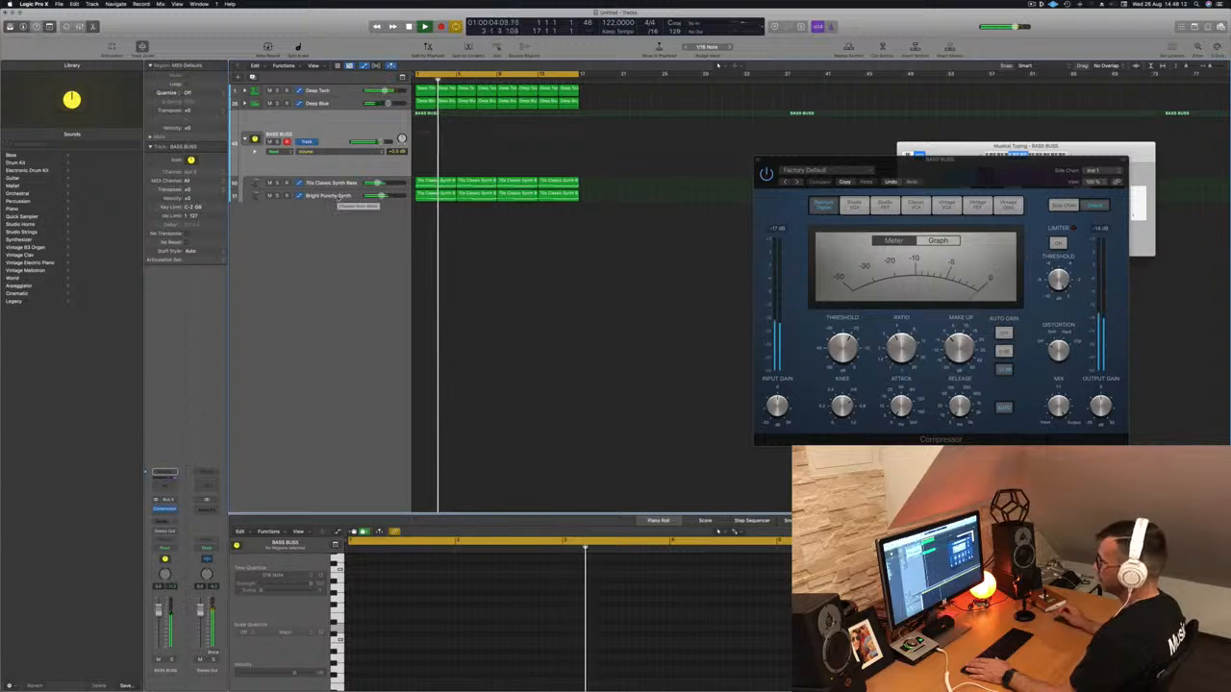
left_click(339, 196)
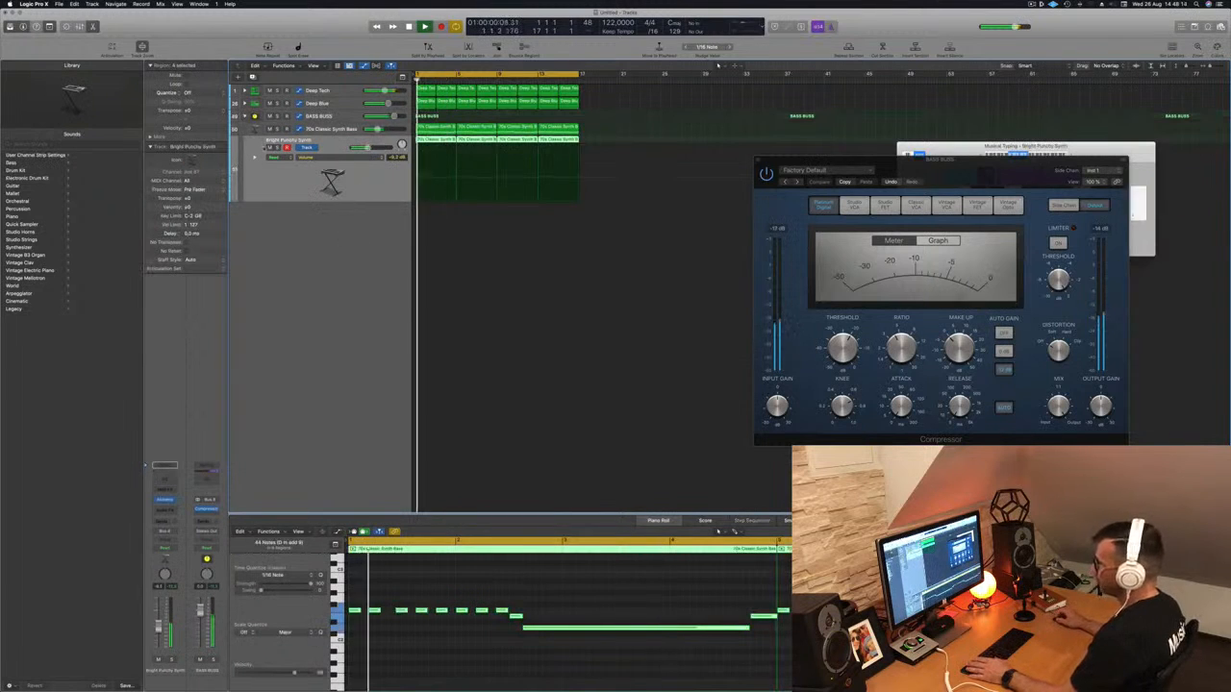
key("s")
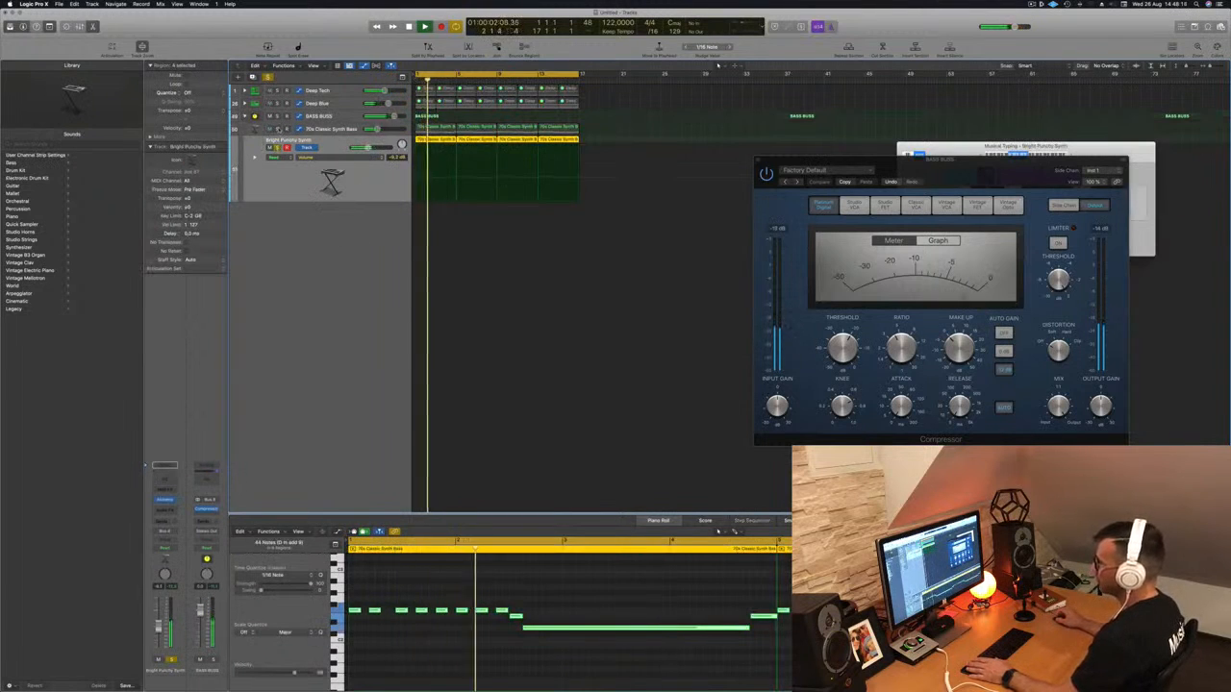
left_click(278, 129)
left_click(278, 148)
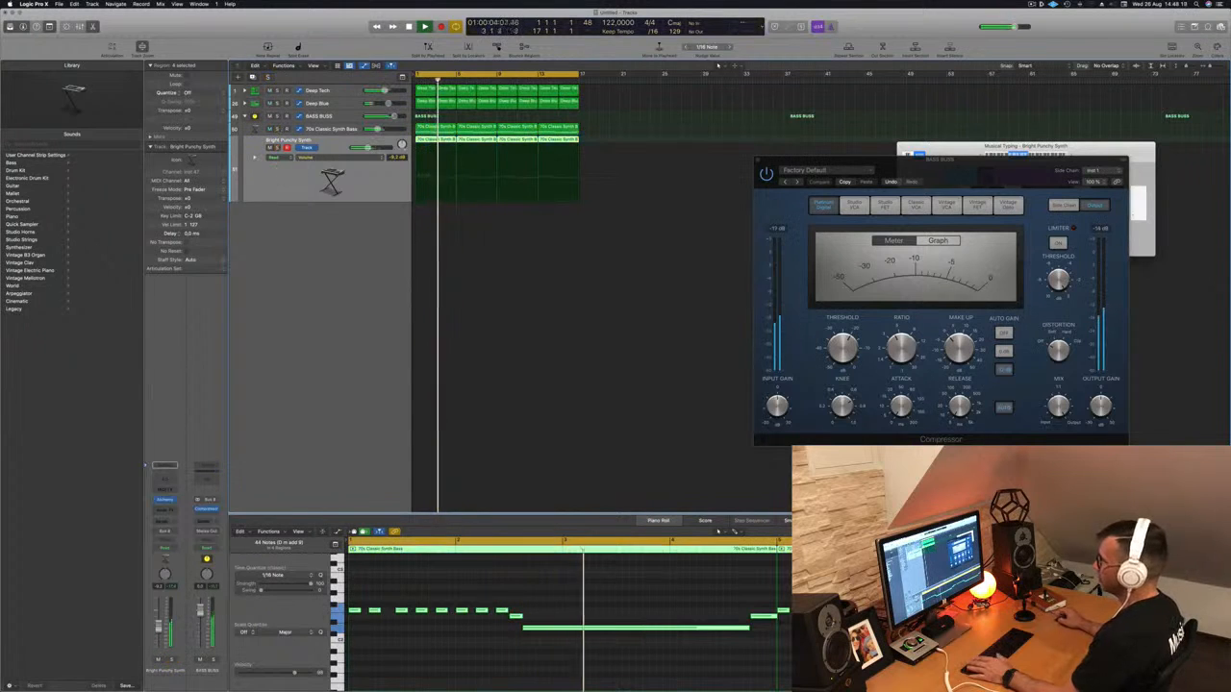
- Set the BASS BUSS automation mode to Touch and close its Compressor window
left_click(333, 116)
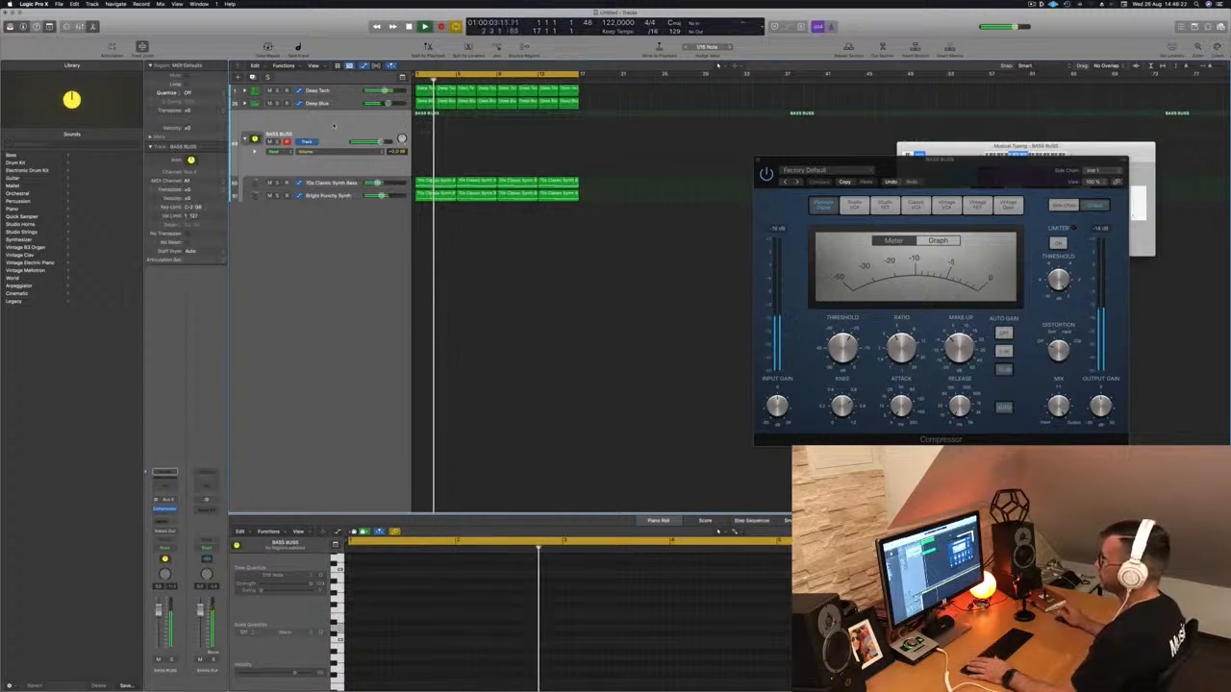
key("Return")
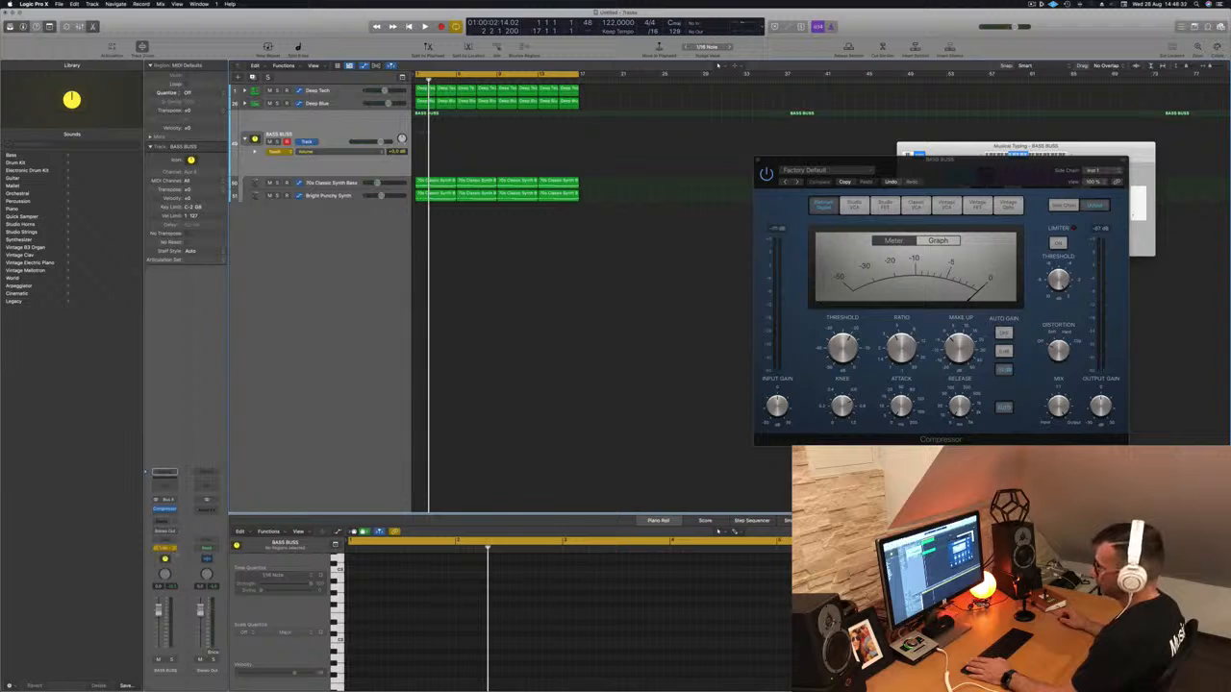
left_click(156, 549)
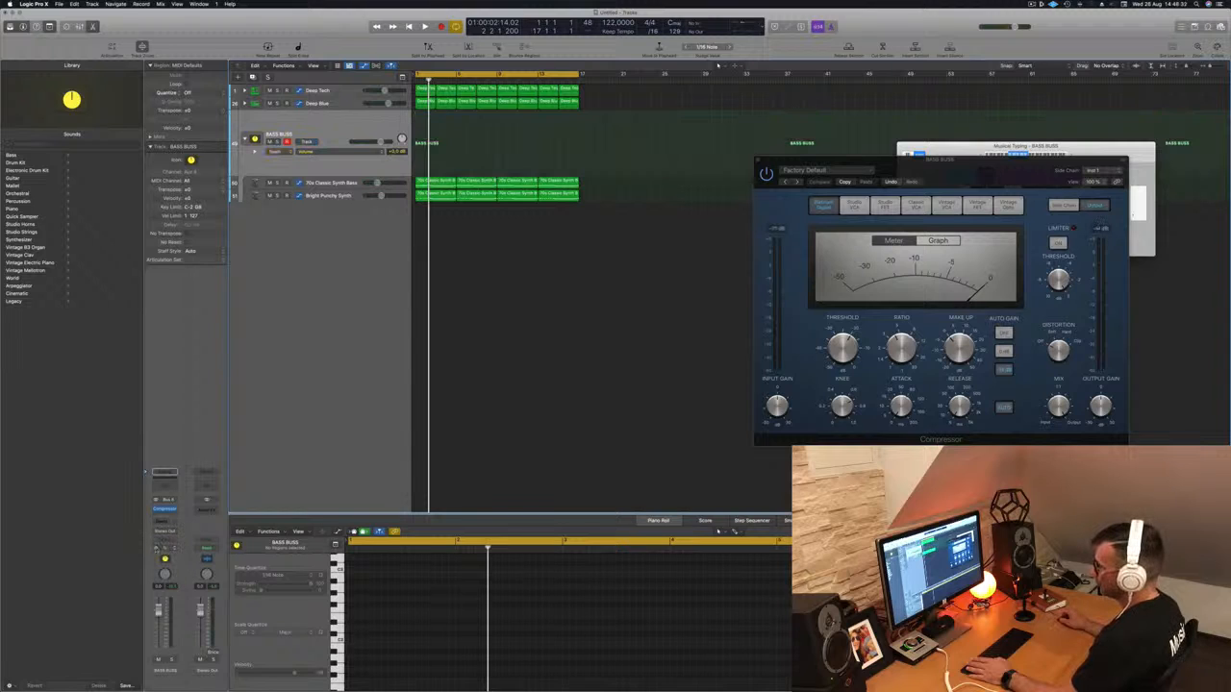
key("super+w")
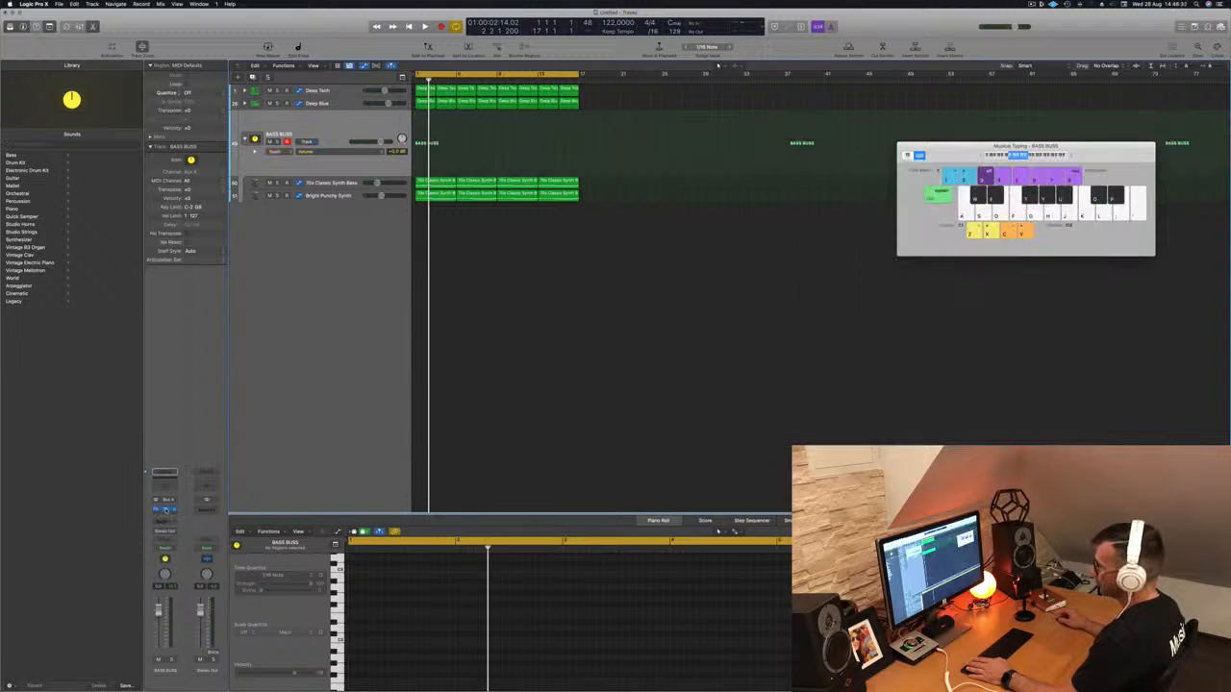
- Insert a Channel EQ on BASS BUSS and enable its high cut band at about 18300 Hz with a 36 dB/Oct slope
left_click(169, 486)
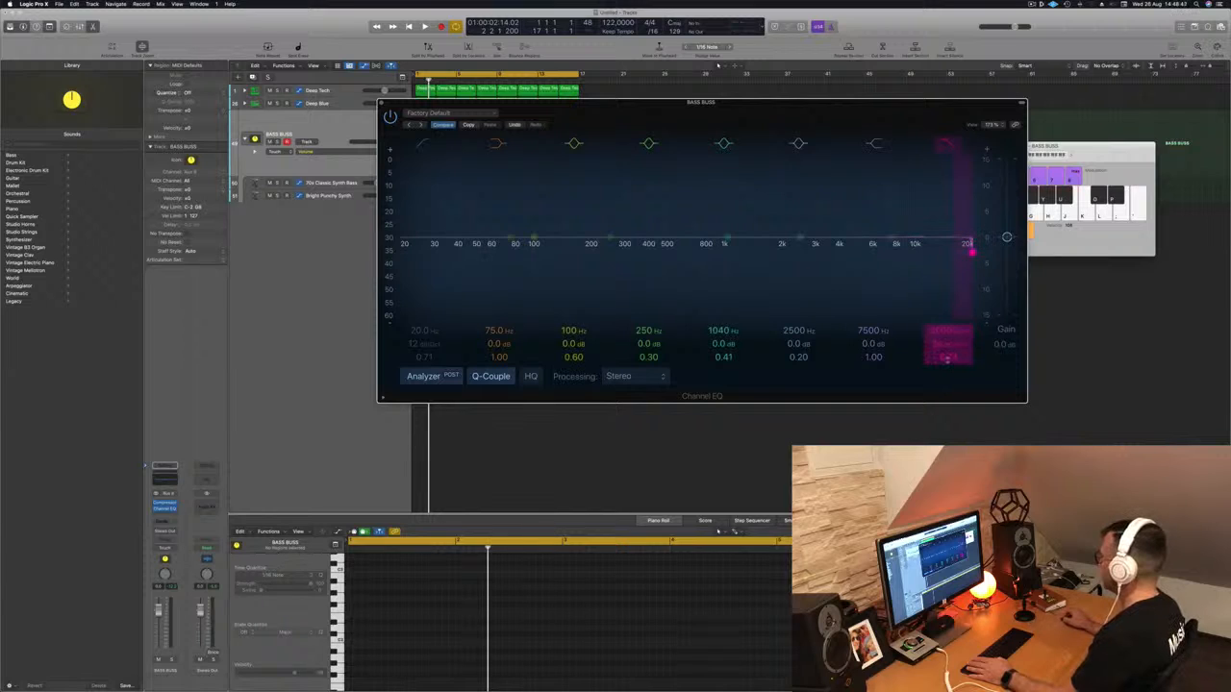
mouse_move(971, 251)
left_mouse_down()
mouse_move(889, 245)
mouse_move(966, 248)
left_mouse_up()
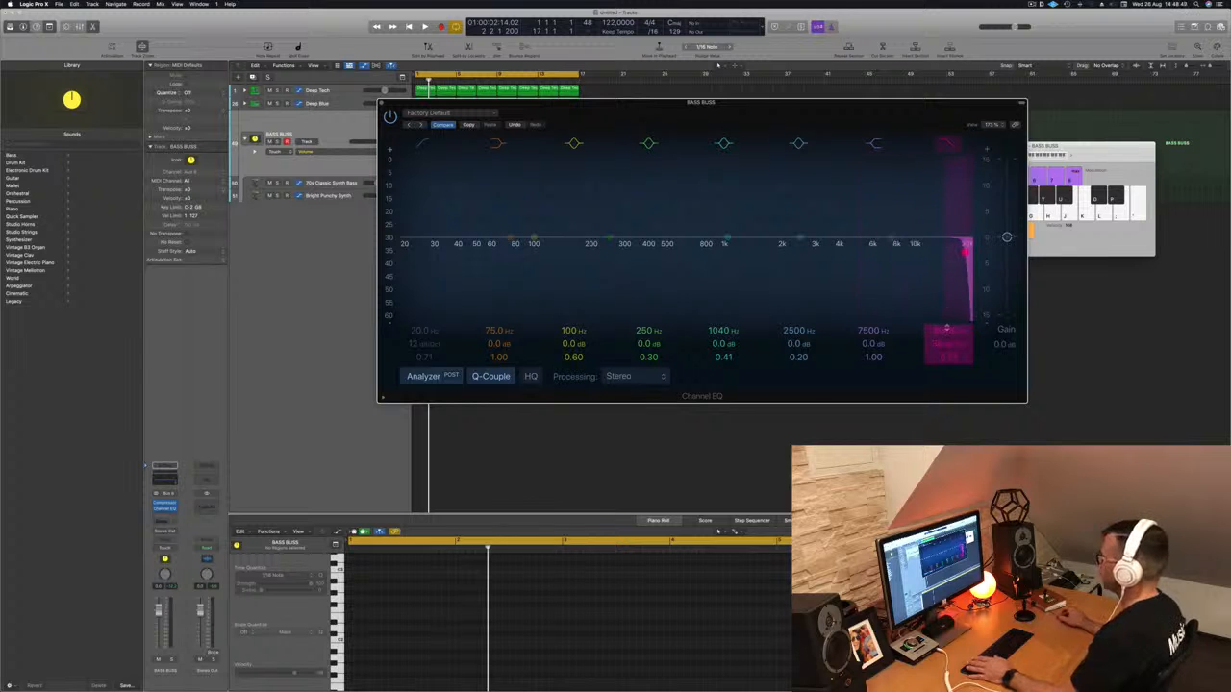
left_click_drag(702, 102, 865, 111)
- Record high cut frequency automation on BASS BUSS in Touch mode by sweeping the Channel EQ filter during playback, and close the EQ
key("space")
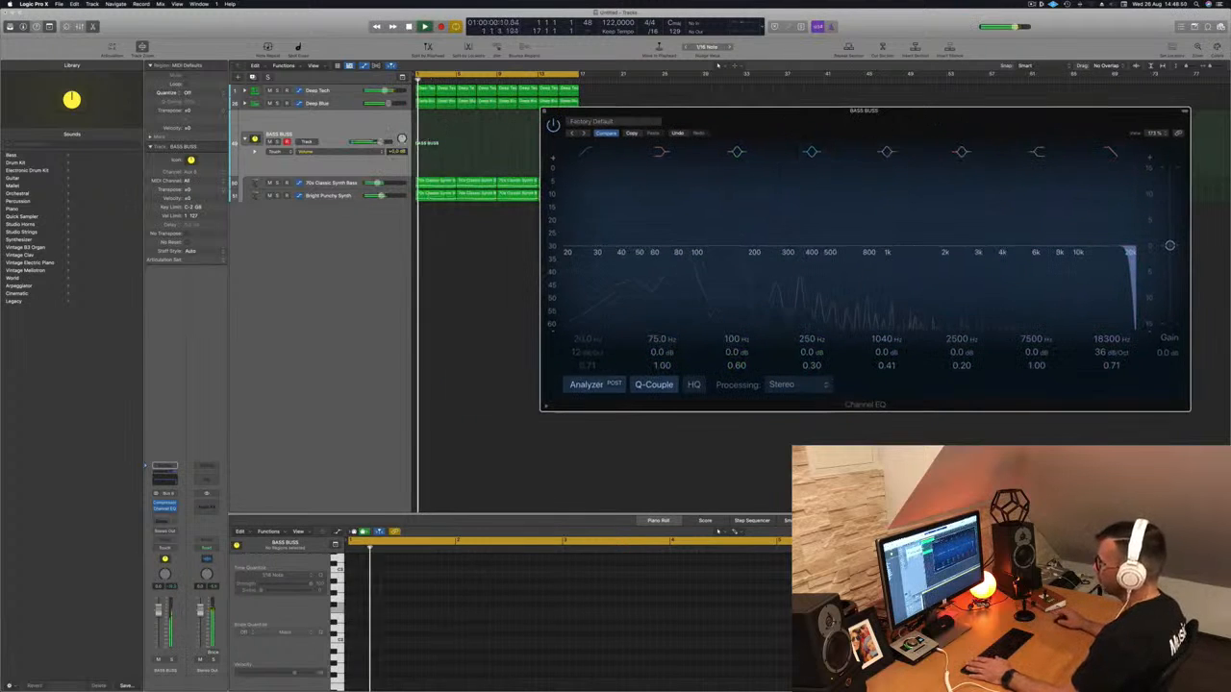
left_click(157, 549)
mouse_move(1128, 258)
left_mouse_down()
mouse_move(859, 260)
mouse_move(1130, 254)
left_mouse_up()
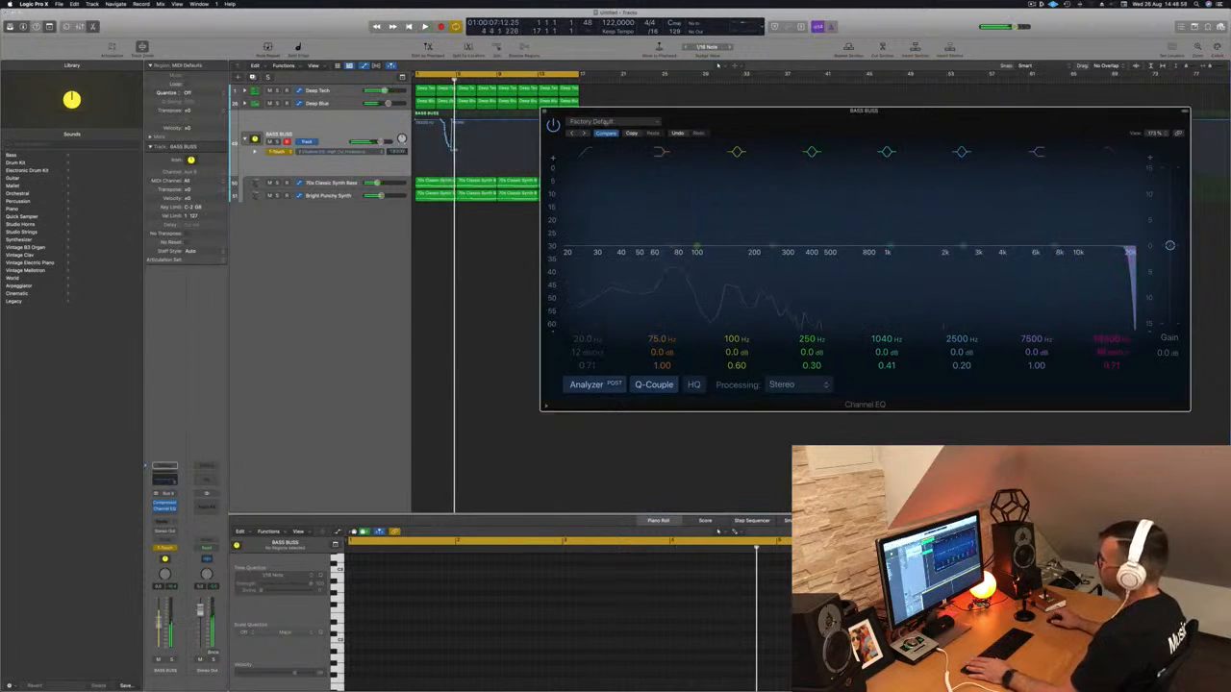
left_click(544, 112)
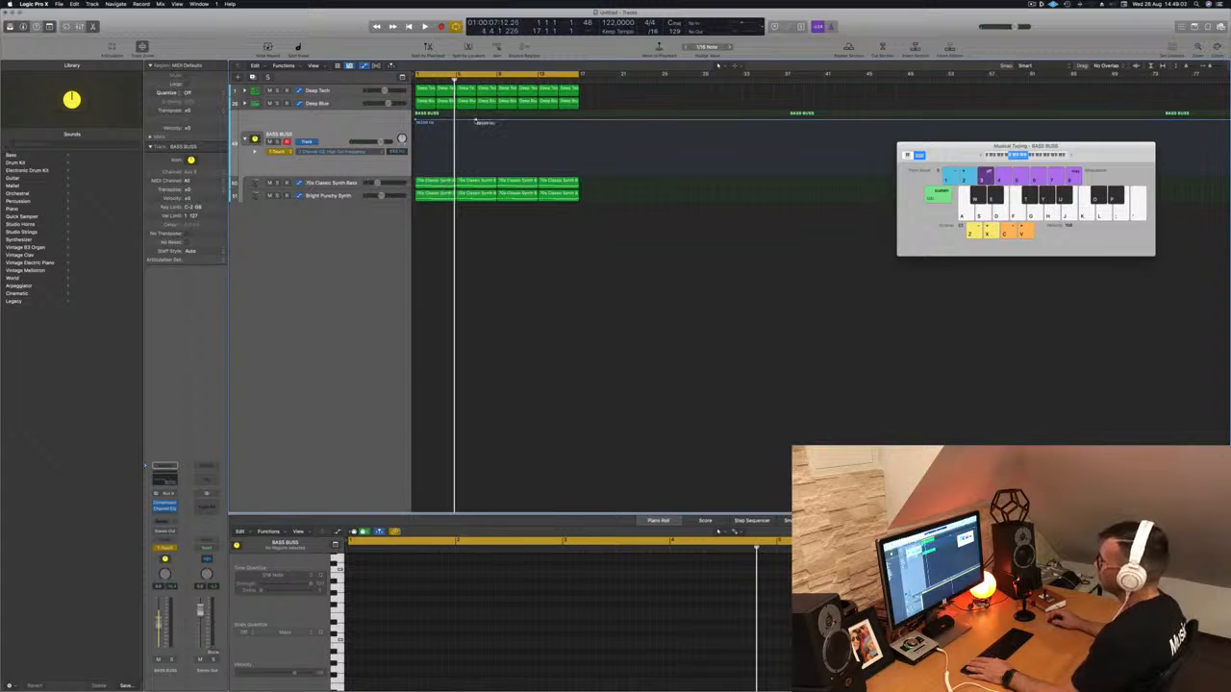
- Lower the high cut automation point at bar 1 to create a rising ramp and set the BASS BUSS automation mode to Read
key("space")
left_click_drag(416, 122, 415, 161)
key("space")
key("space")
left_click(288, 151)
left_click(280, 144)
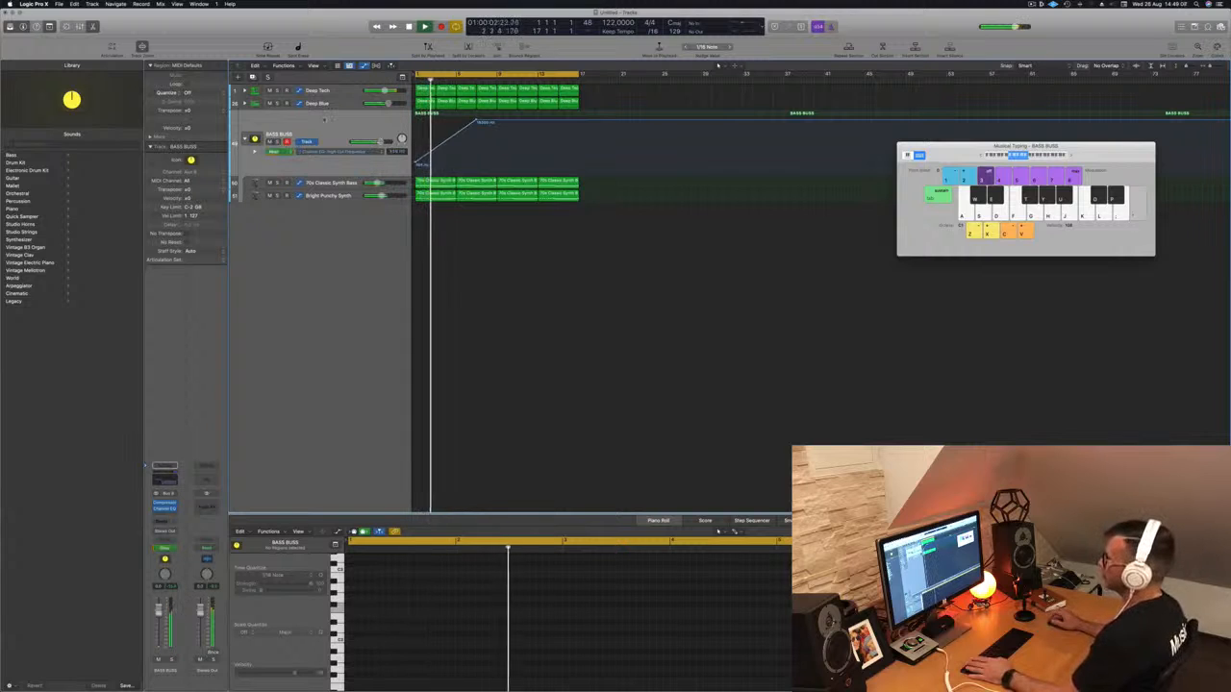
- Shape the high cut automation during playback to rise from a slightly higher start to a peak at bar 9 and fall until bar 17
key("space")
key("space")
left_click_drag(417, 163, 416, 160)
key("space")
key("space")
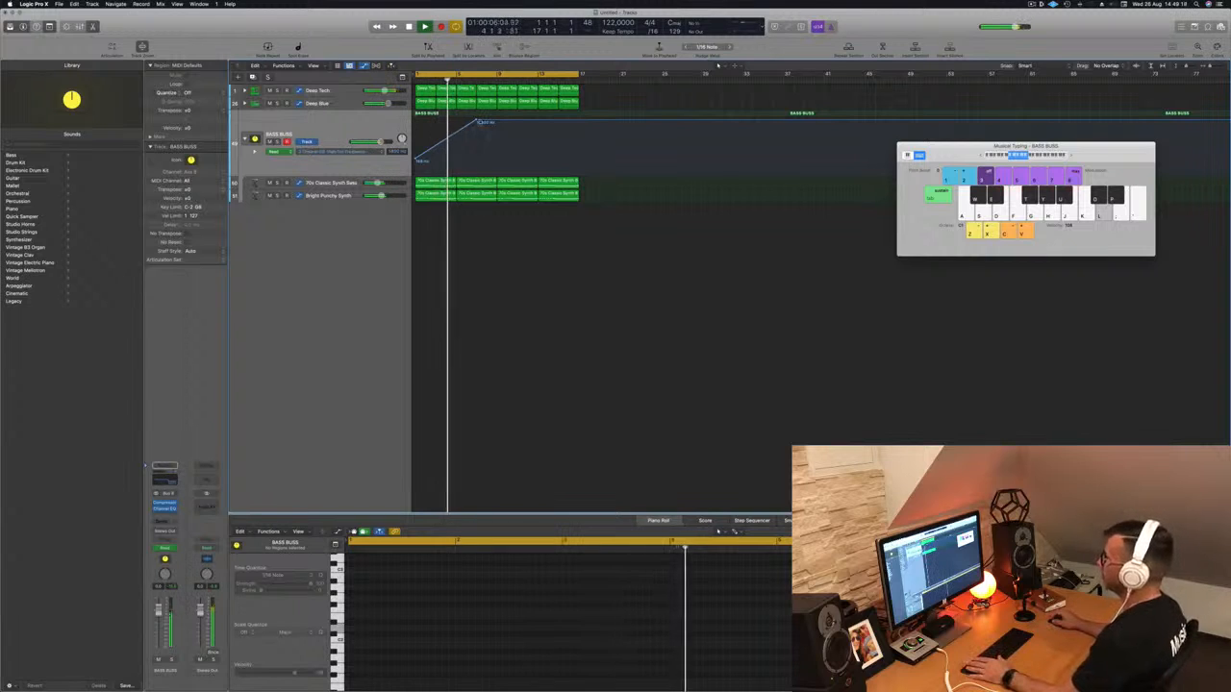
left_click_drag(478, 123, 476, 123)
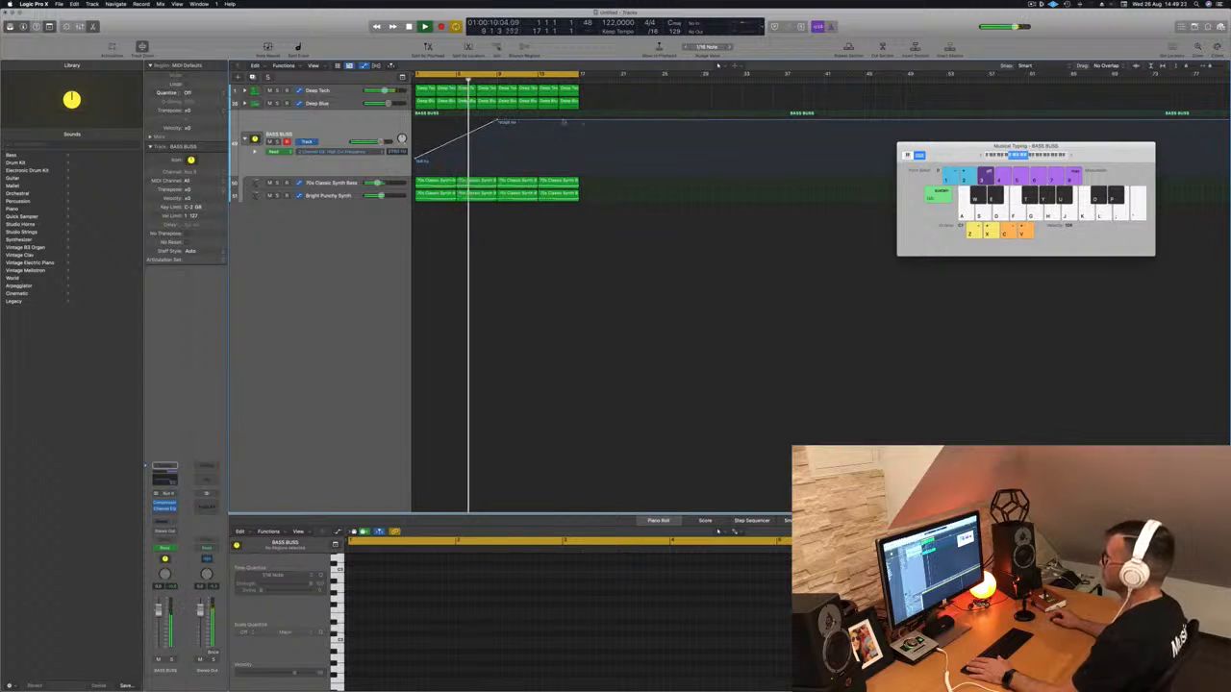
left_click_drag(580, 129, 580, 161)
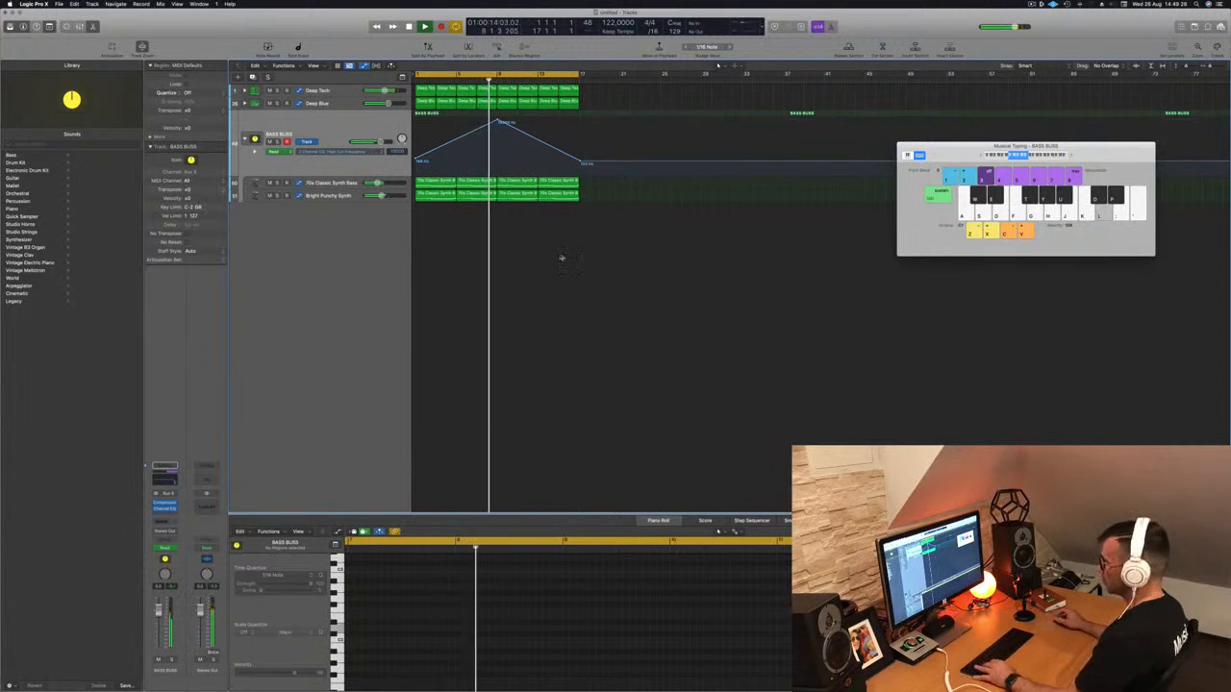
- Save the project as "Episode 131 guys" in the Logic folder and return the playhead to the start
key("super+s")
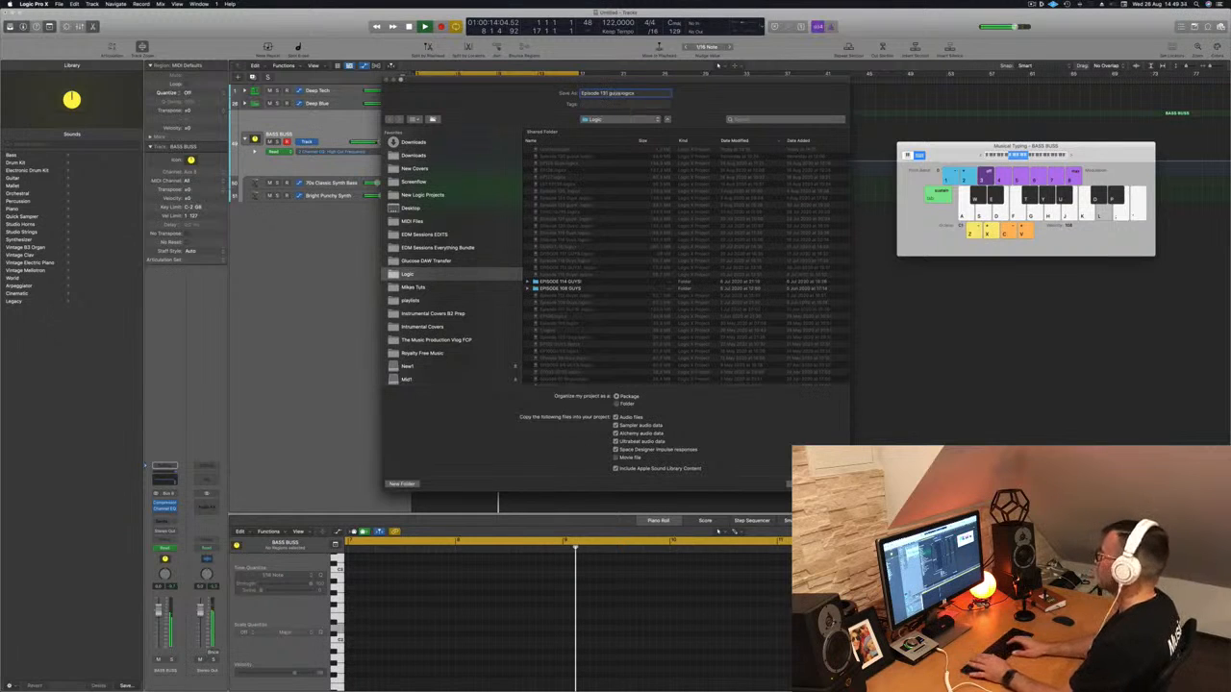
key("Return")
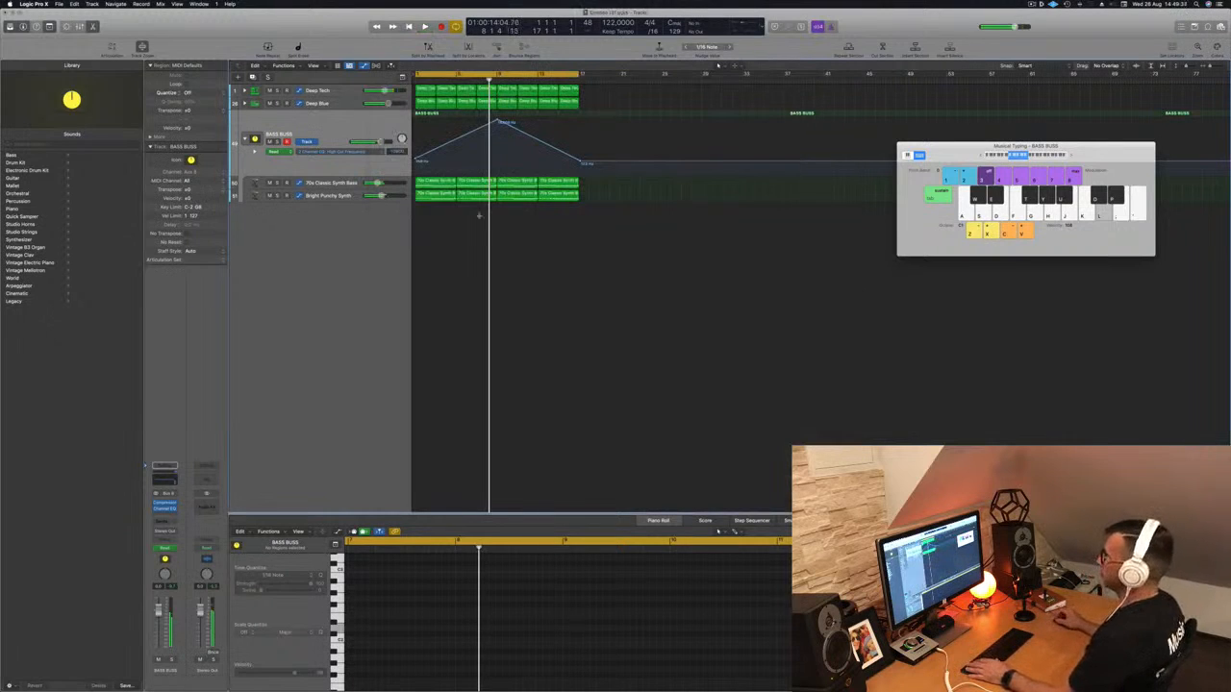
key("Return")
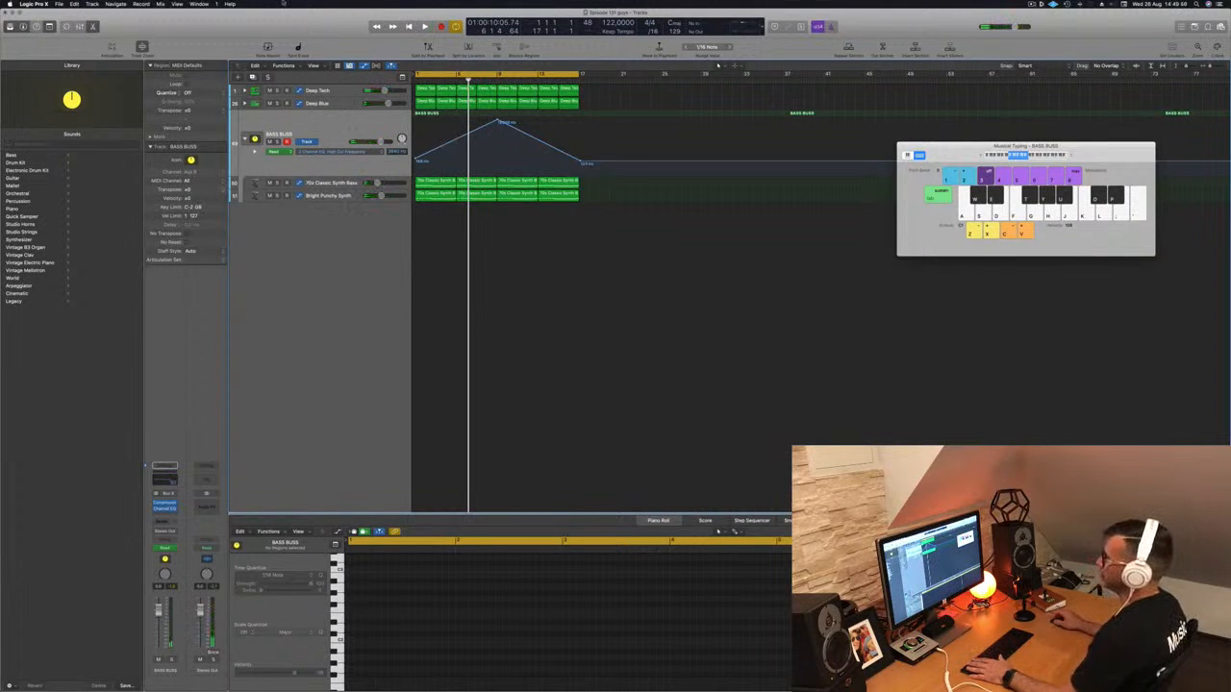
- Create a software instrument track with Alchemy and duplicate it twice with the same settings
key("alt+super+n")
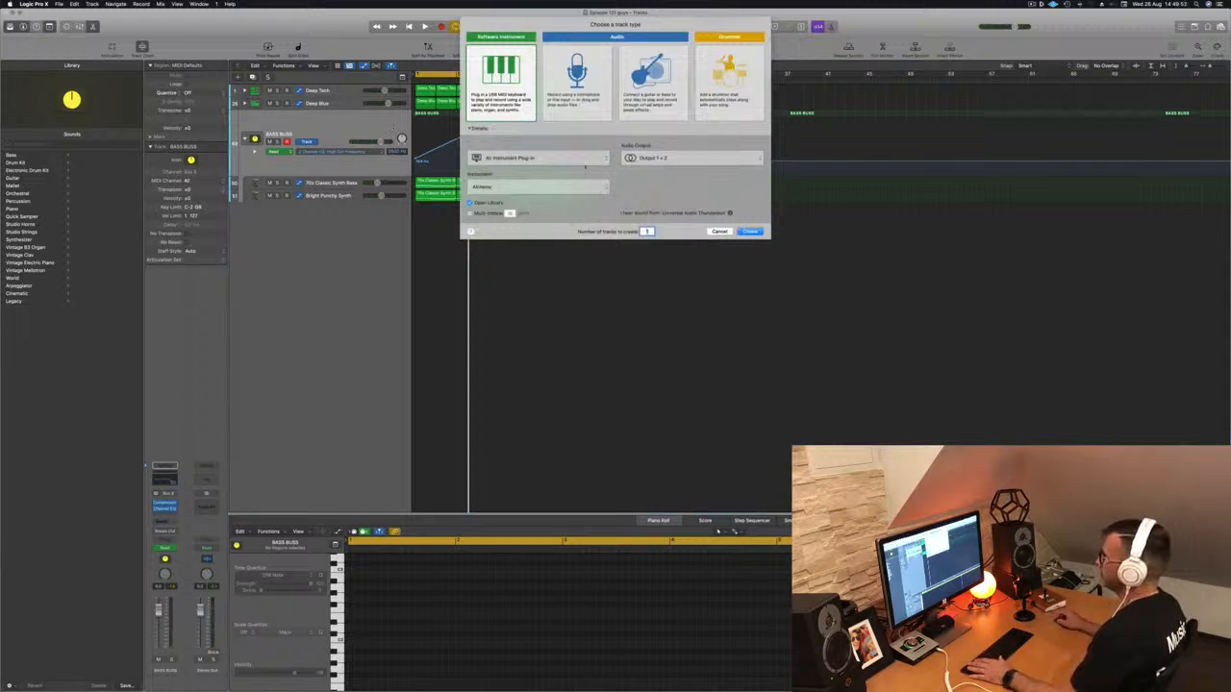
left_click(753, 232)
key("super+k")
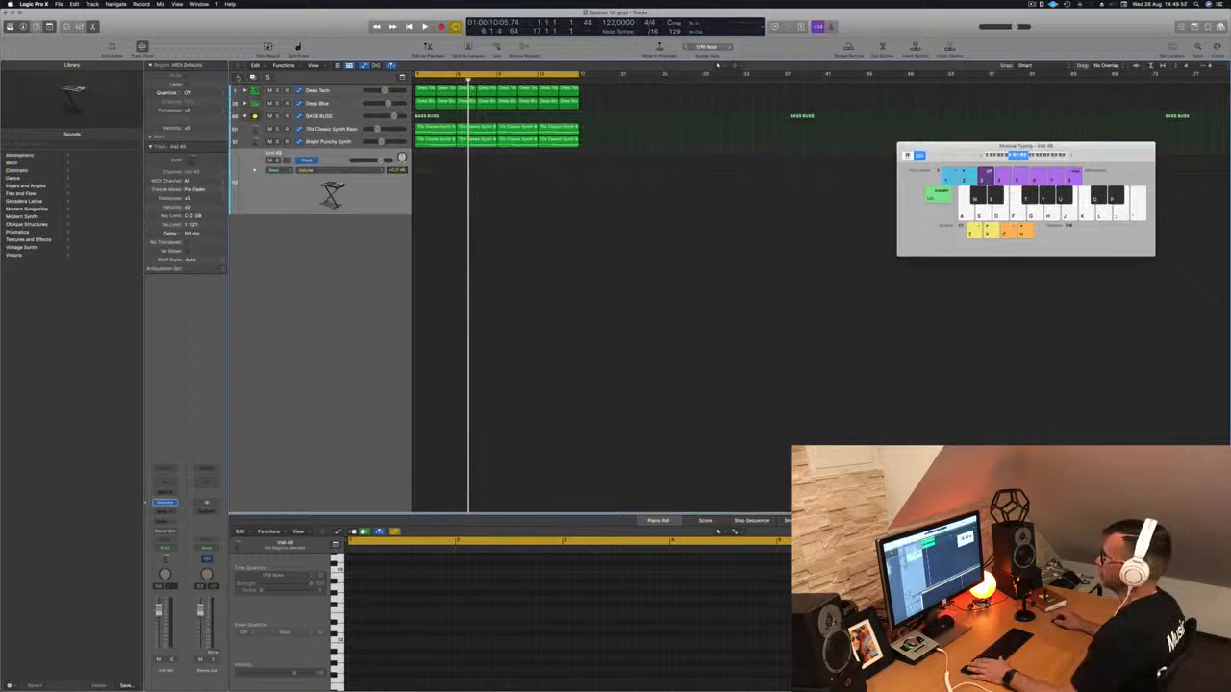
left_click(254, 78)
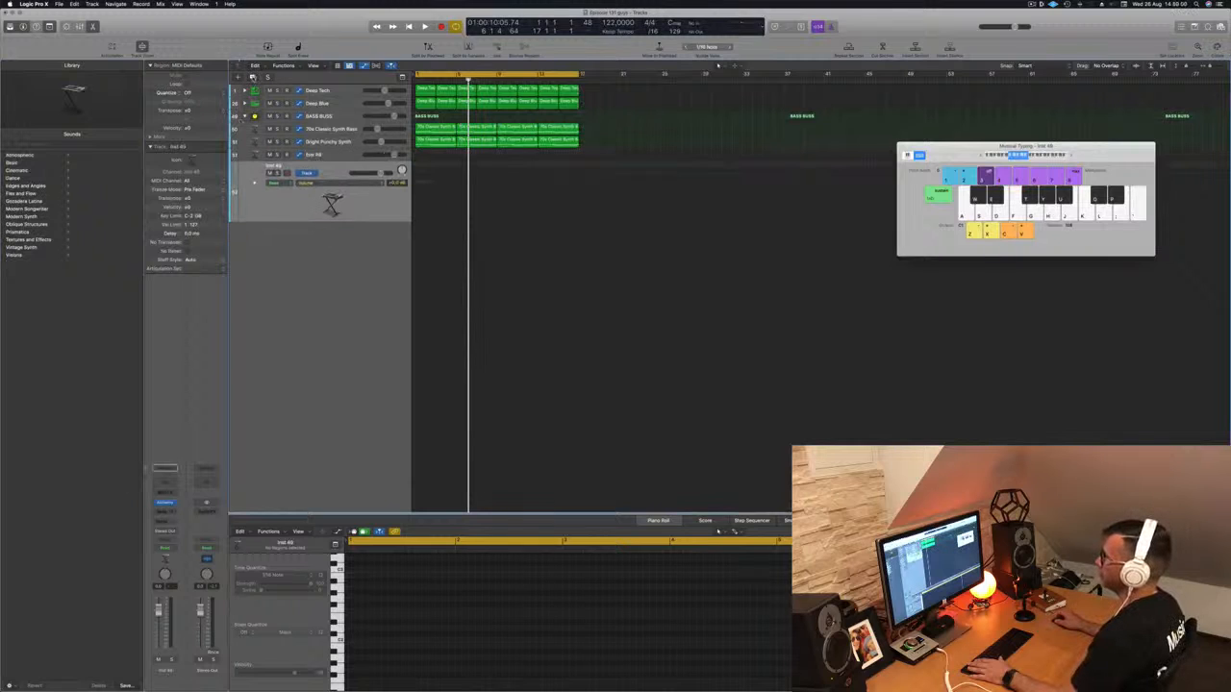
left_click(254, 78)
left_click(336, 154)
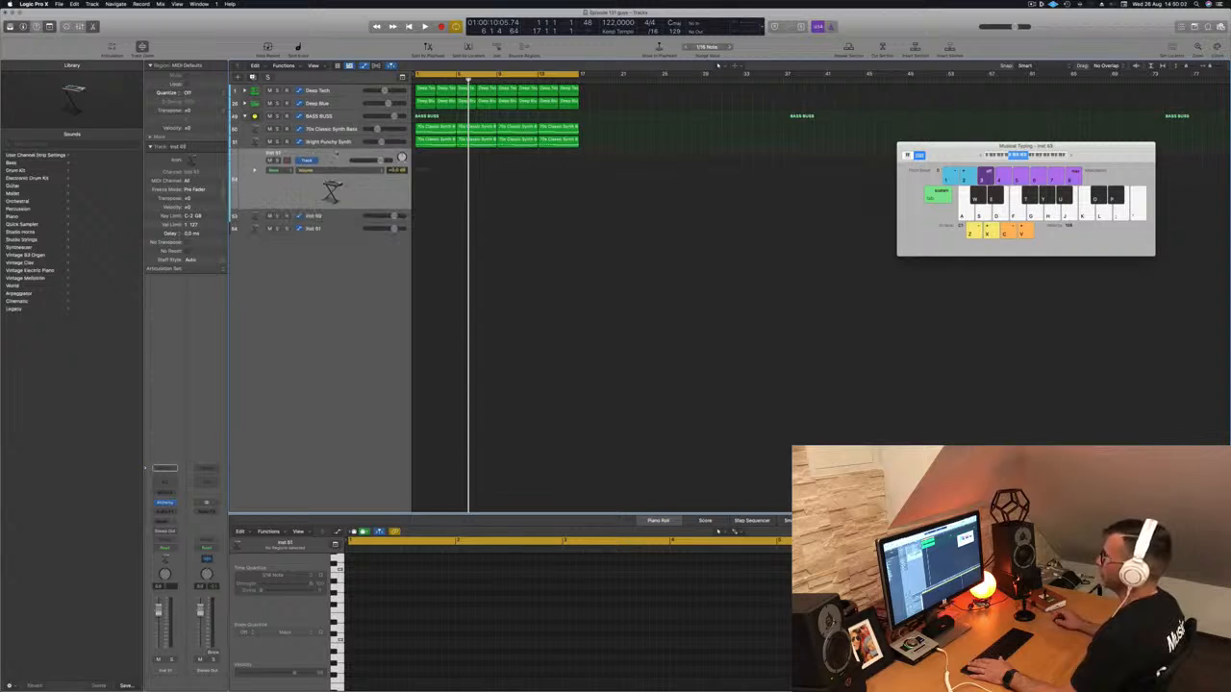
- Create a summing stack from the new instrument tracks, move all three tracks into it and name it "Melodic"
right_click(338, 152)
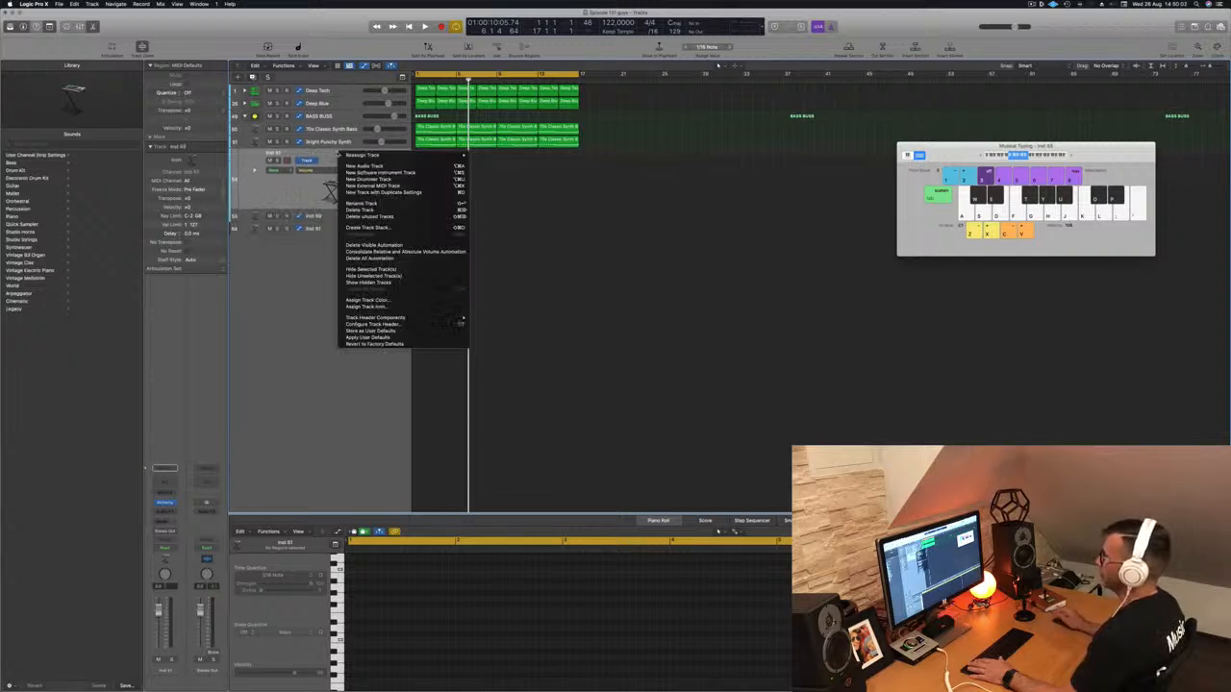
left_click(397, 228)
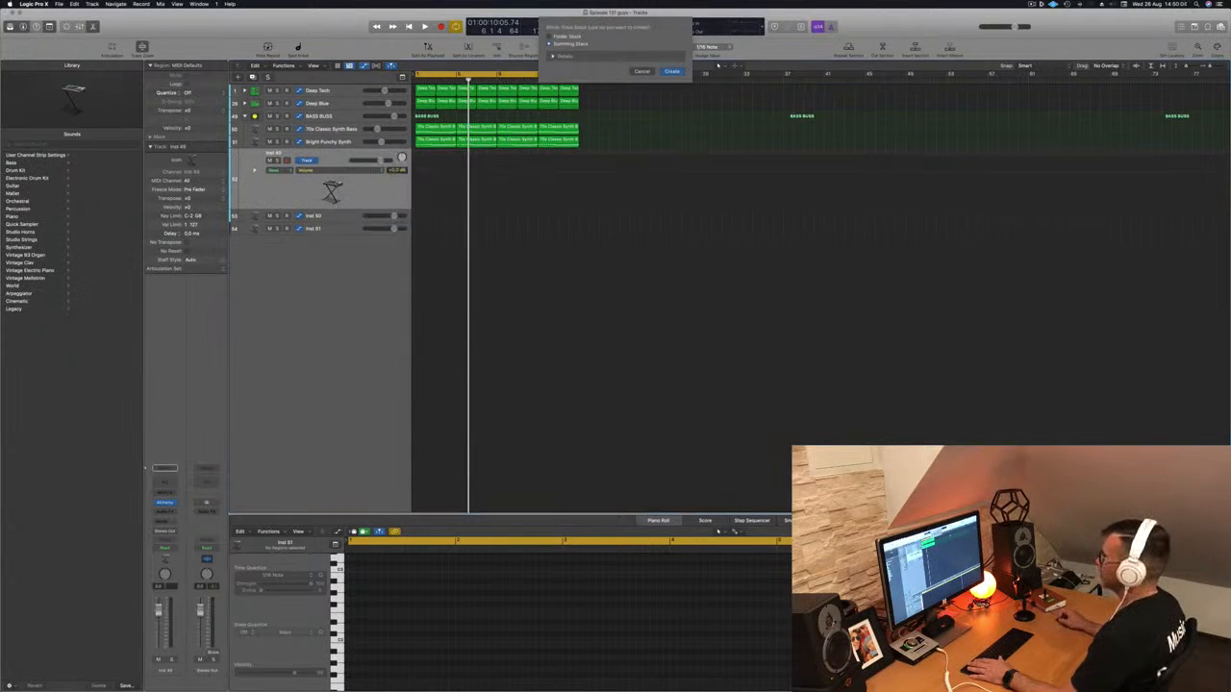
key("Return")
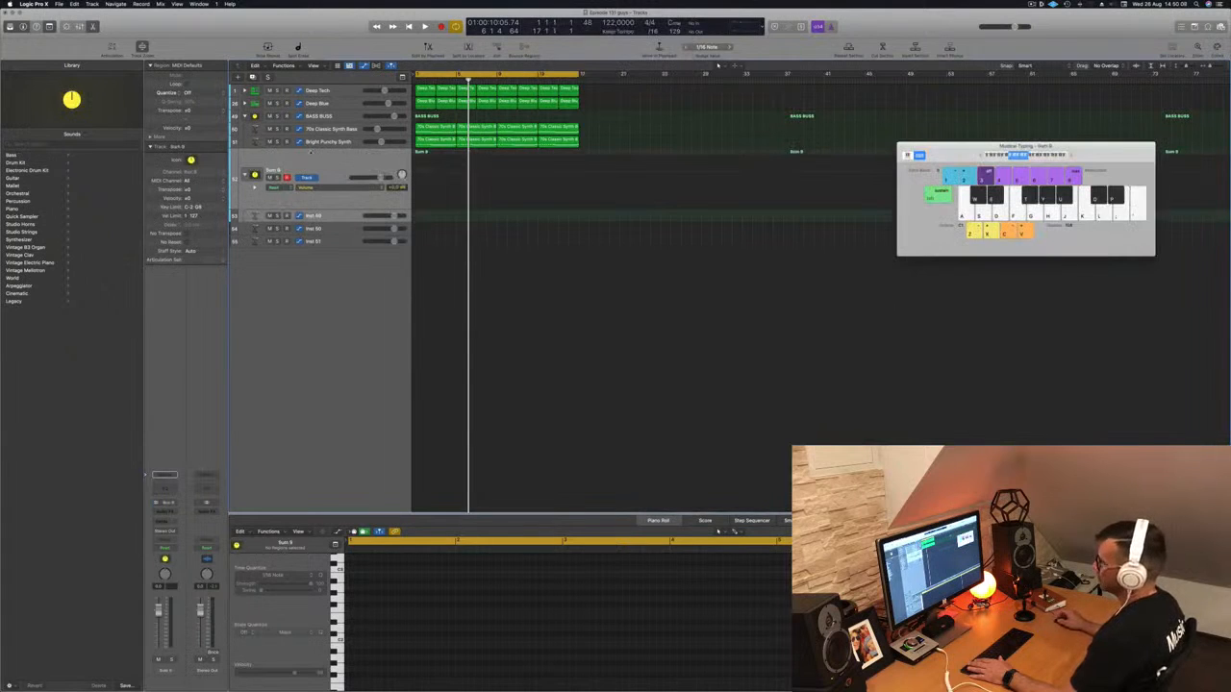
left_click_drag(333, 229, 332, 167)
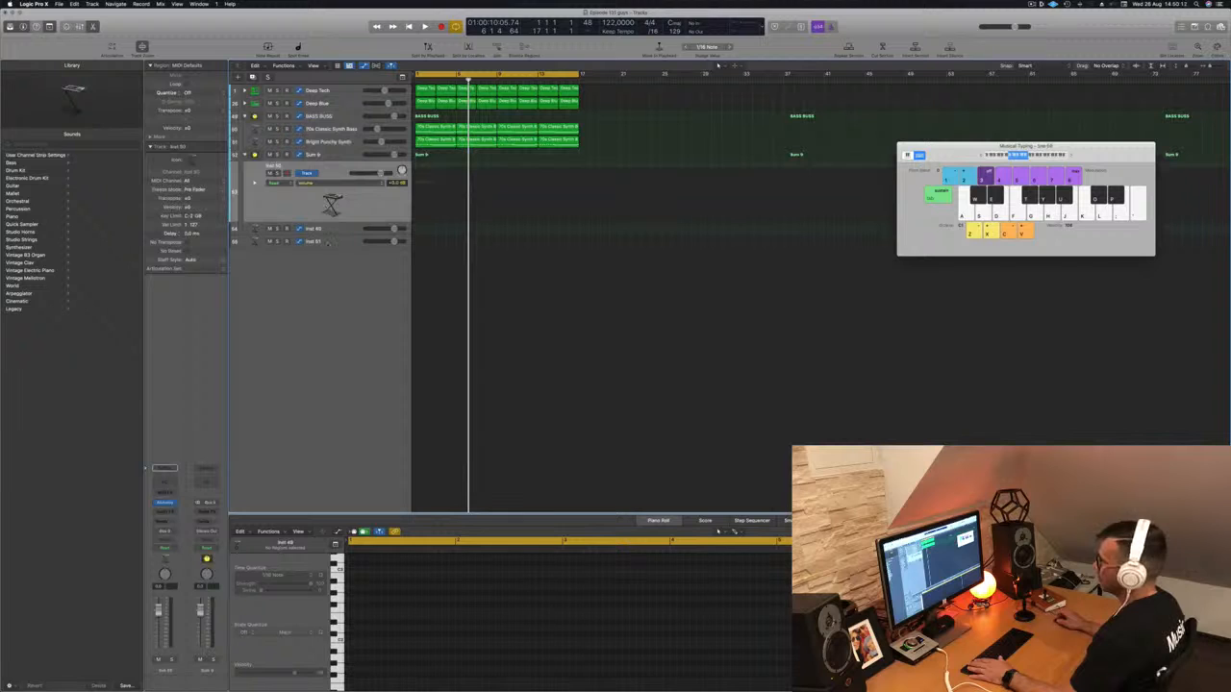
left_click_drag(331, 243, 333, 173)
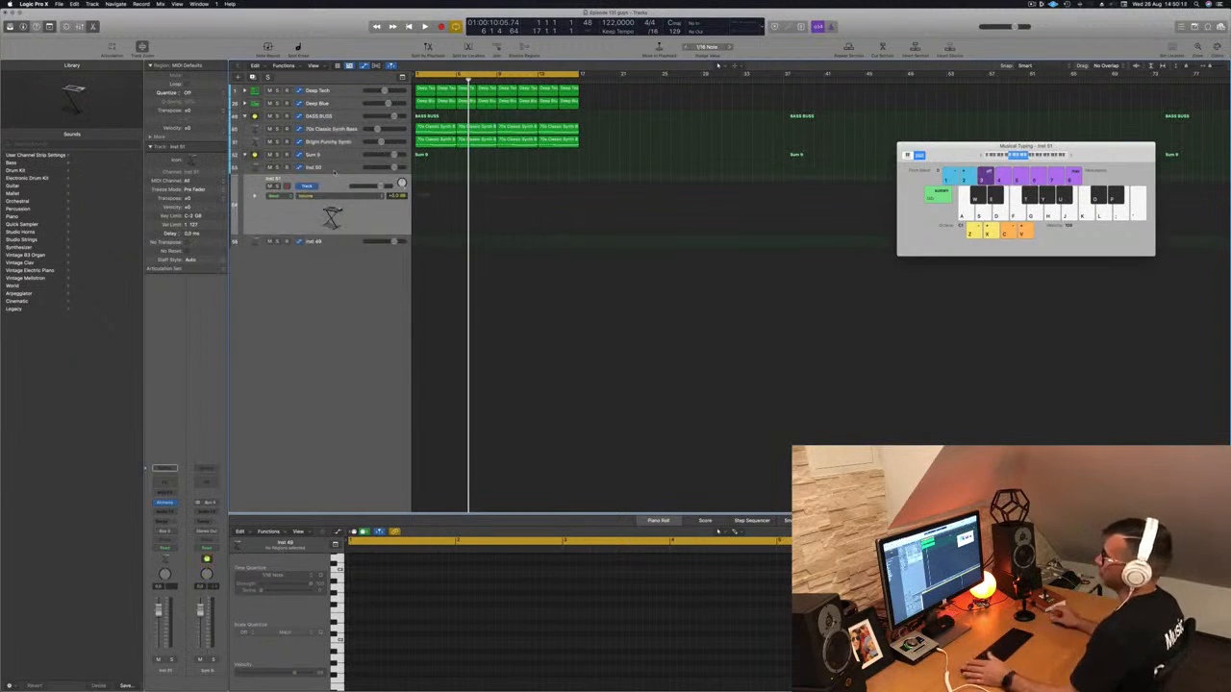
left_click(309, 153)
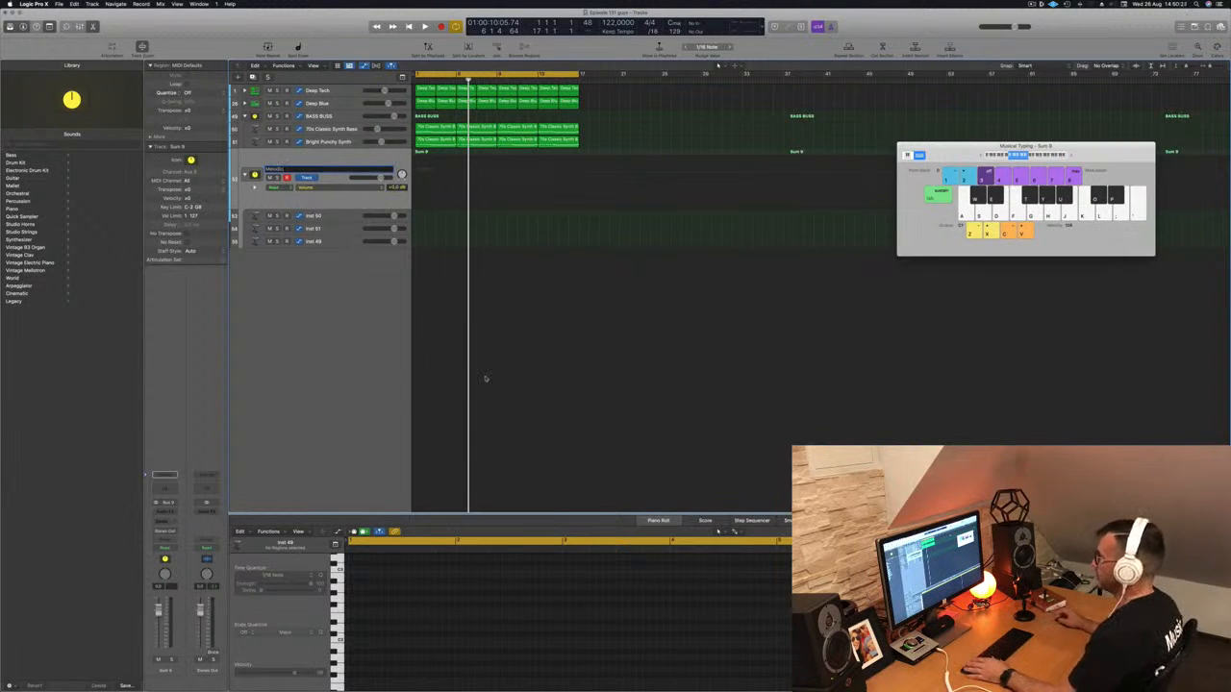
key("Return")
- Turn the volumes of Inst 51 and Inst 49 fully down, set Inst 50 to about -5 dB and select Inst 50
key("space")
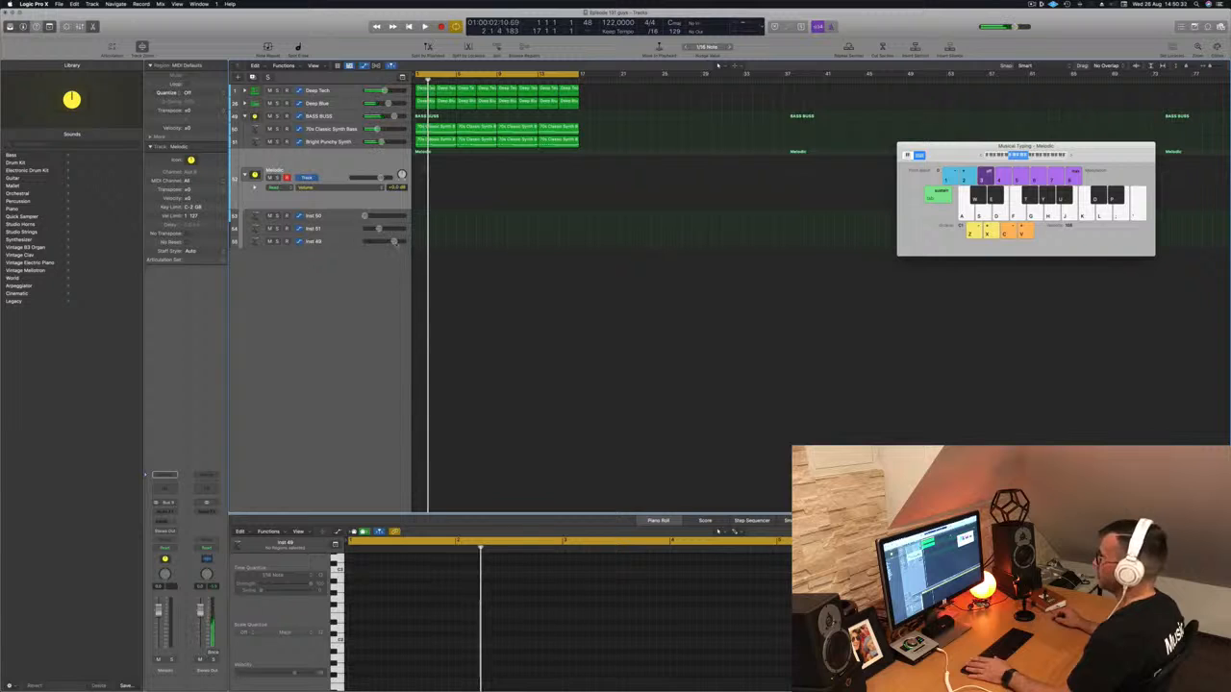
key("Return")
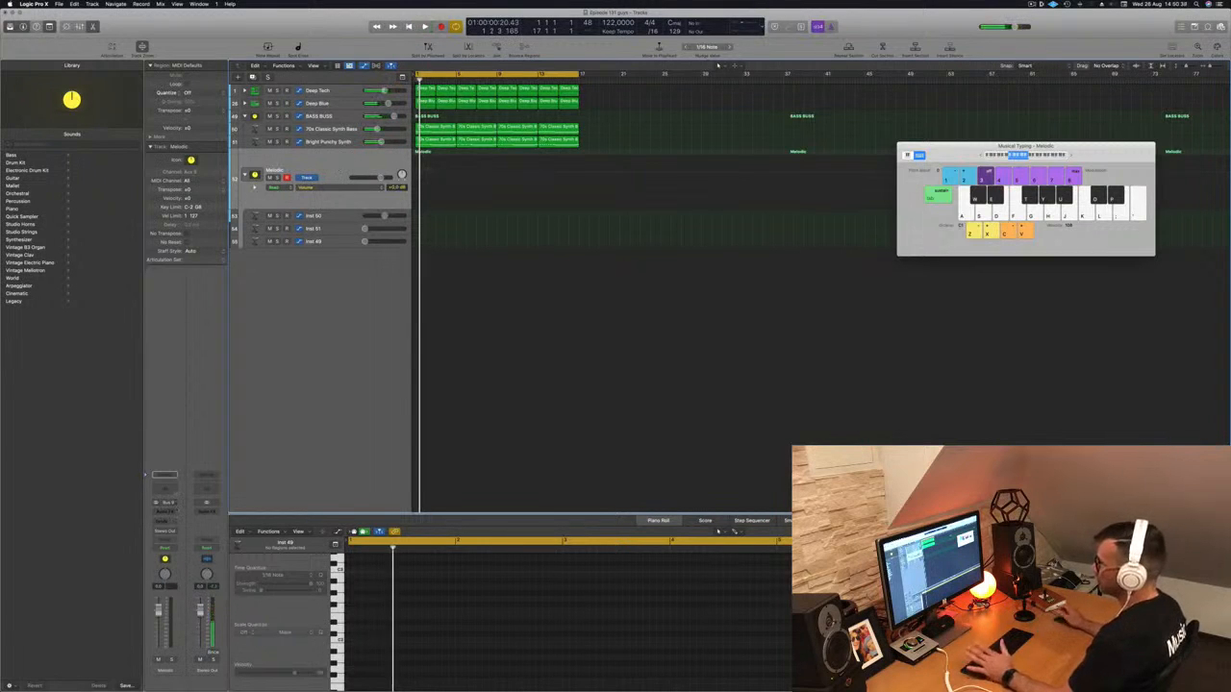
left_click(340, 219)
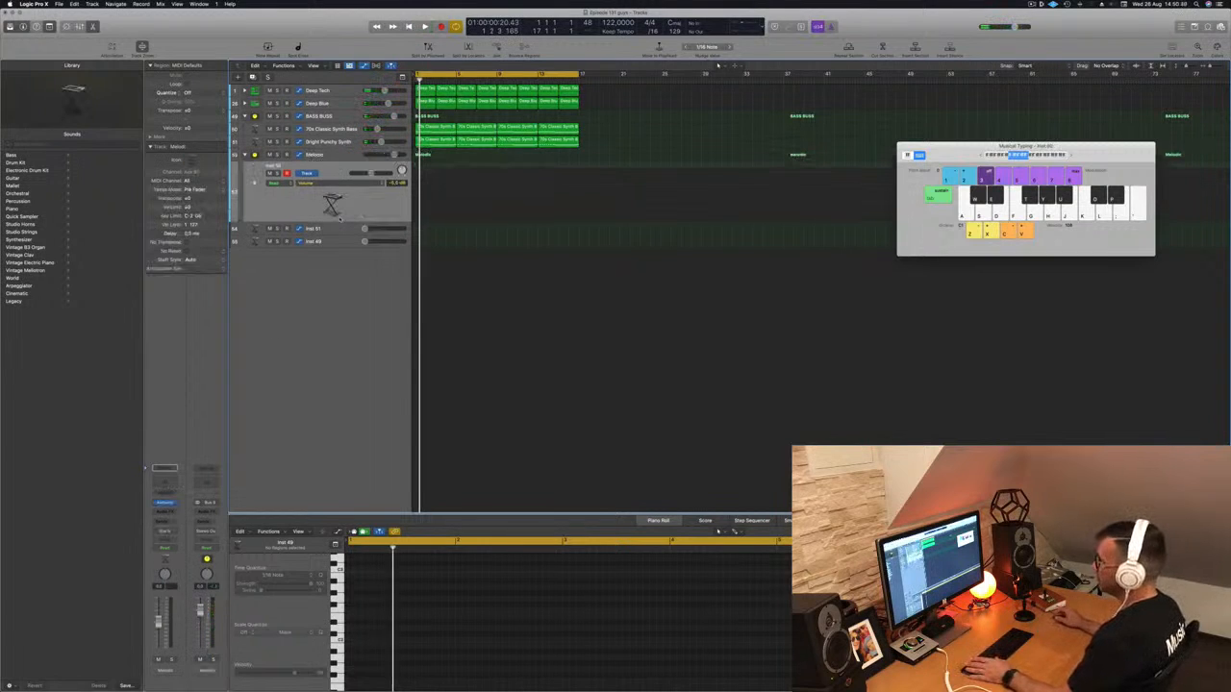
key("Return")
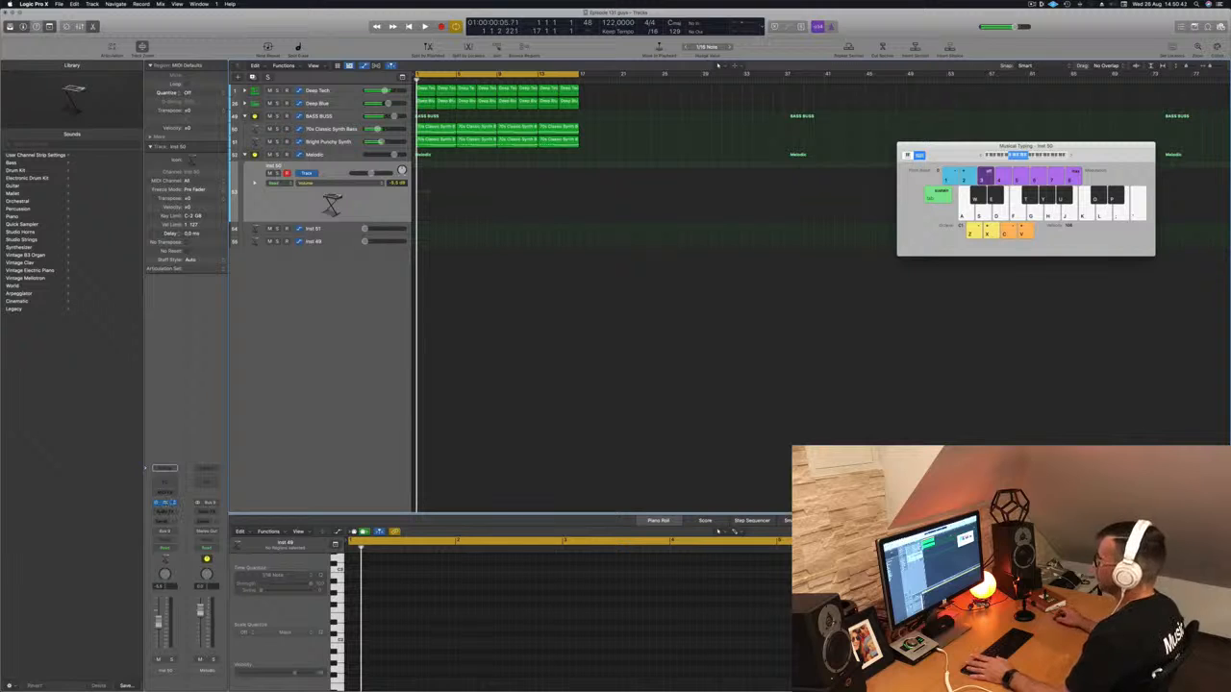
- Open Alchemy on Inst 50, filter its presets to the Organs category and load the Celestial Organ preset
left_click(165, 503)
left_click_drag(585, 112, 673, 172)
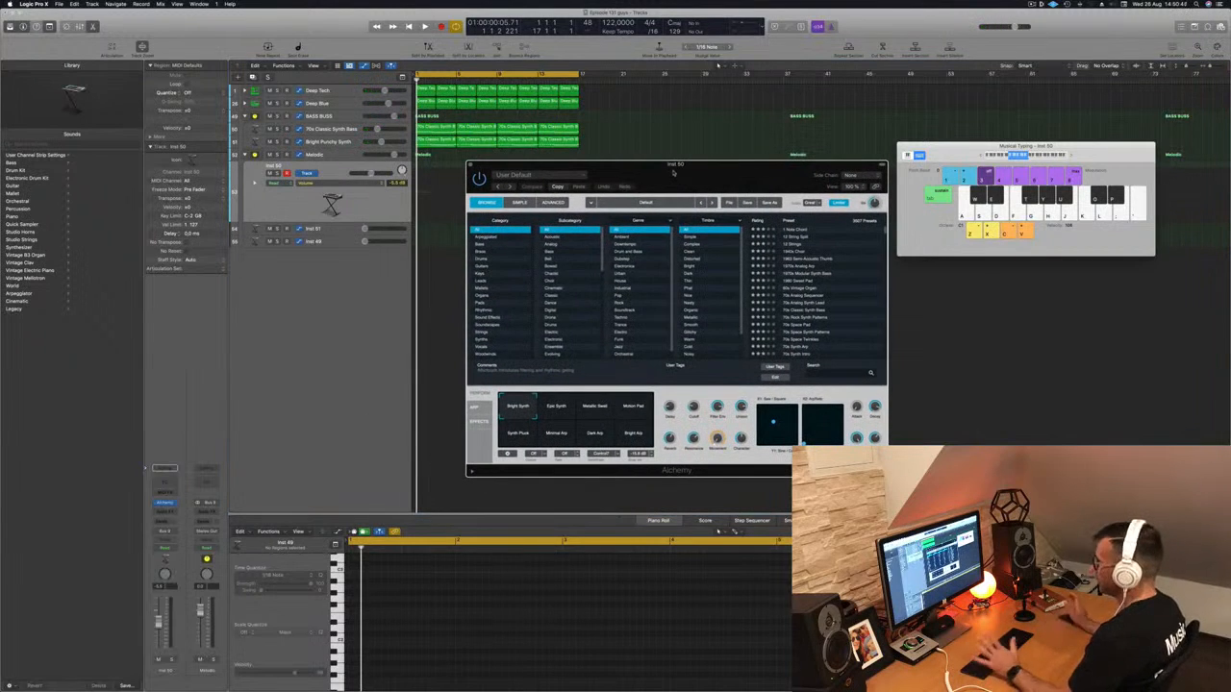
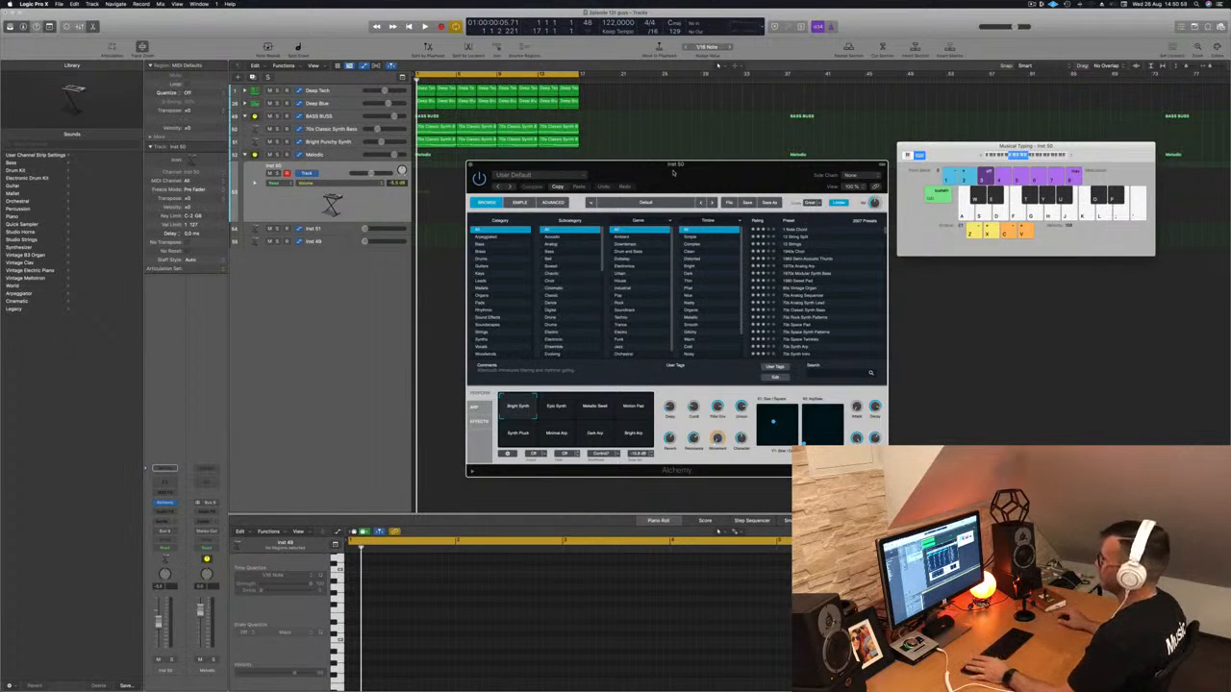
left_click(485, 296)
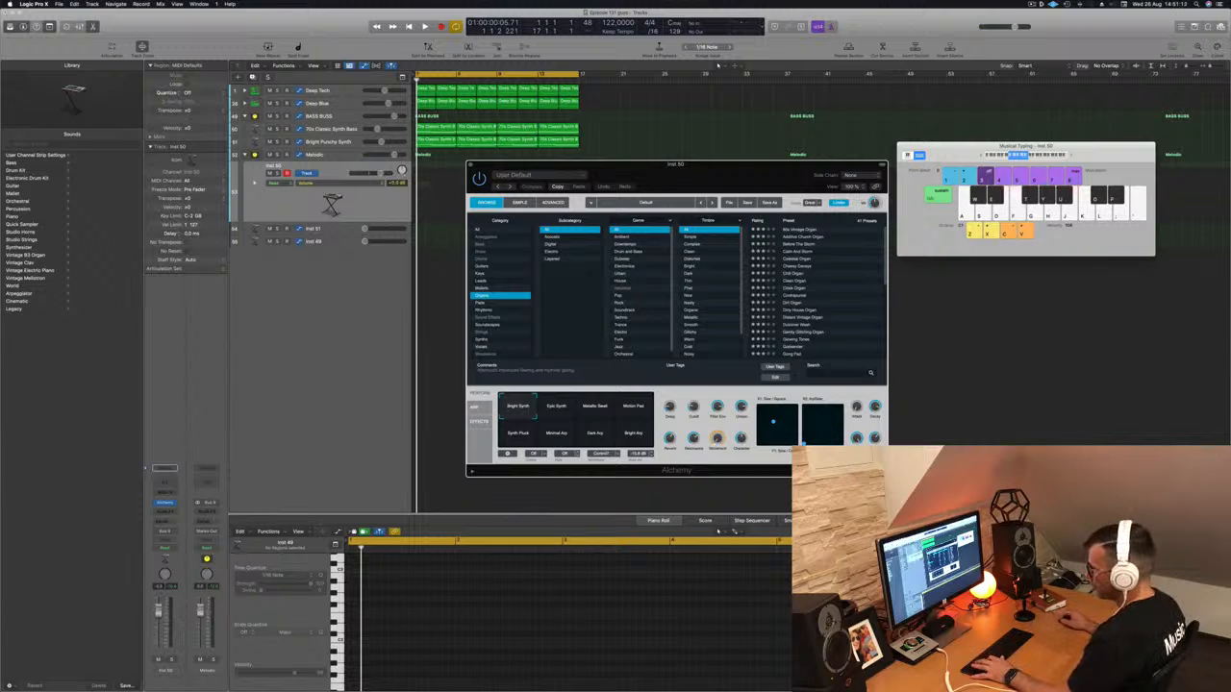
left_click(962, 404)
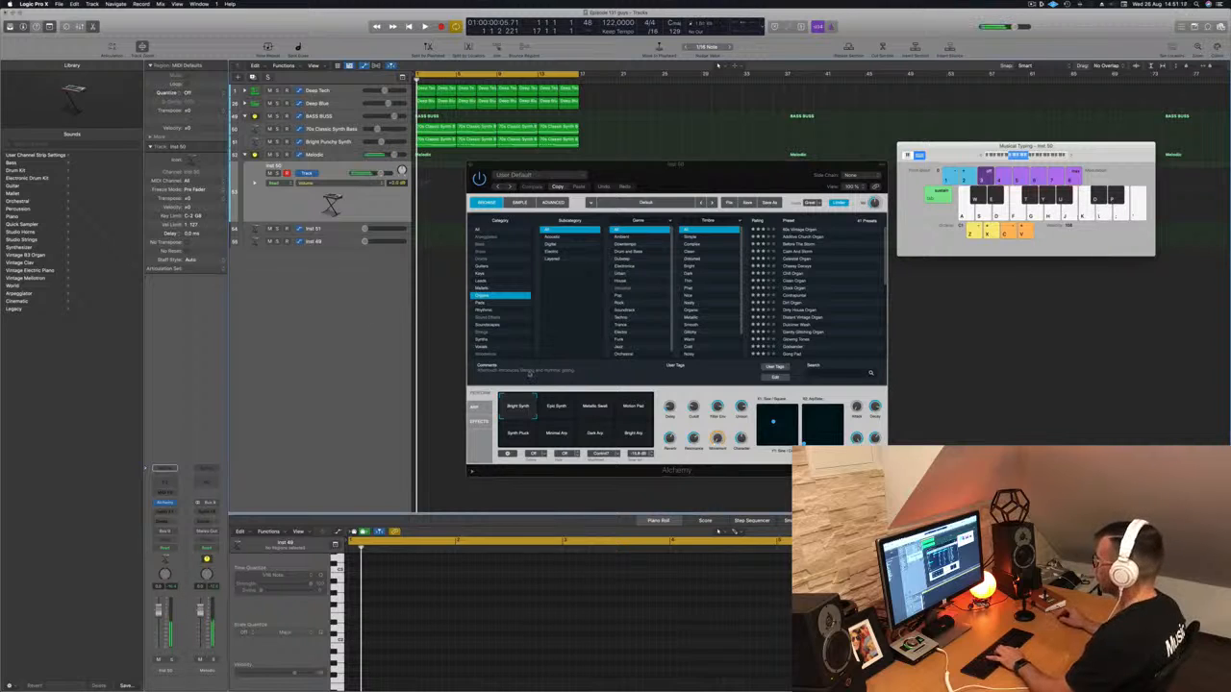
left_click(797, 260)
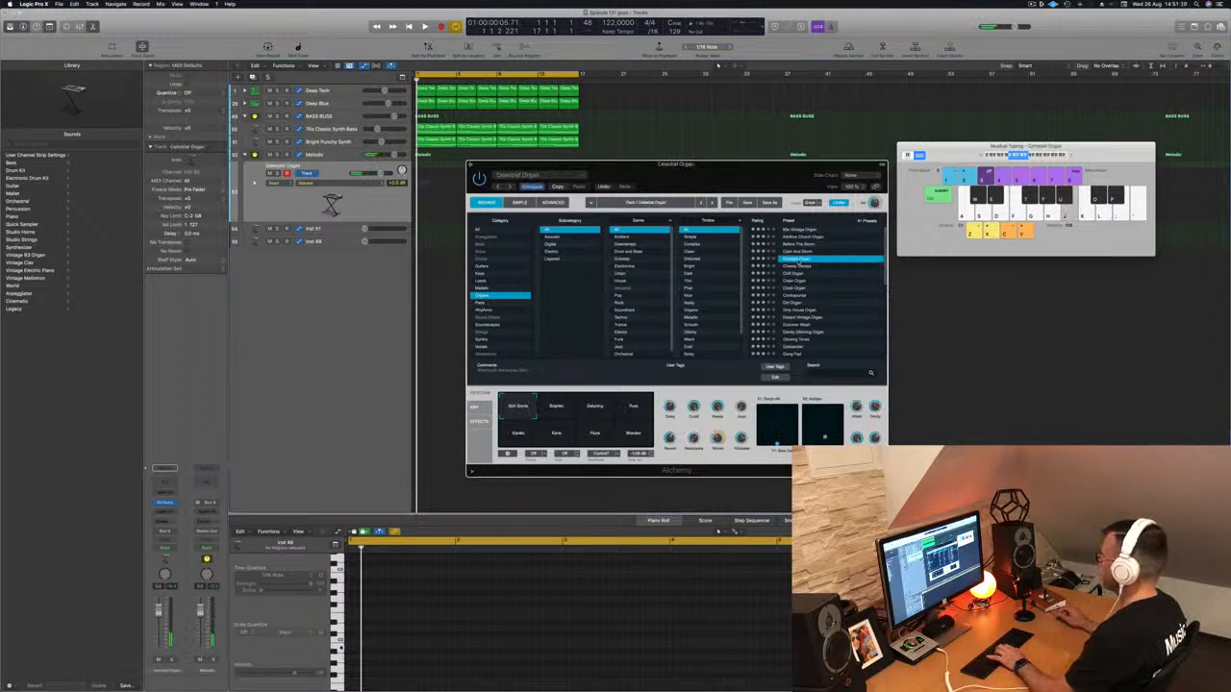
- Load the Cheesy Decays preset during playback and move the Alchemy window away from the regions
key("space")
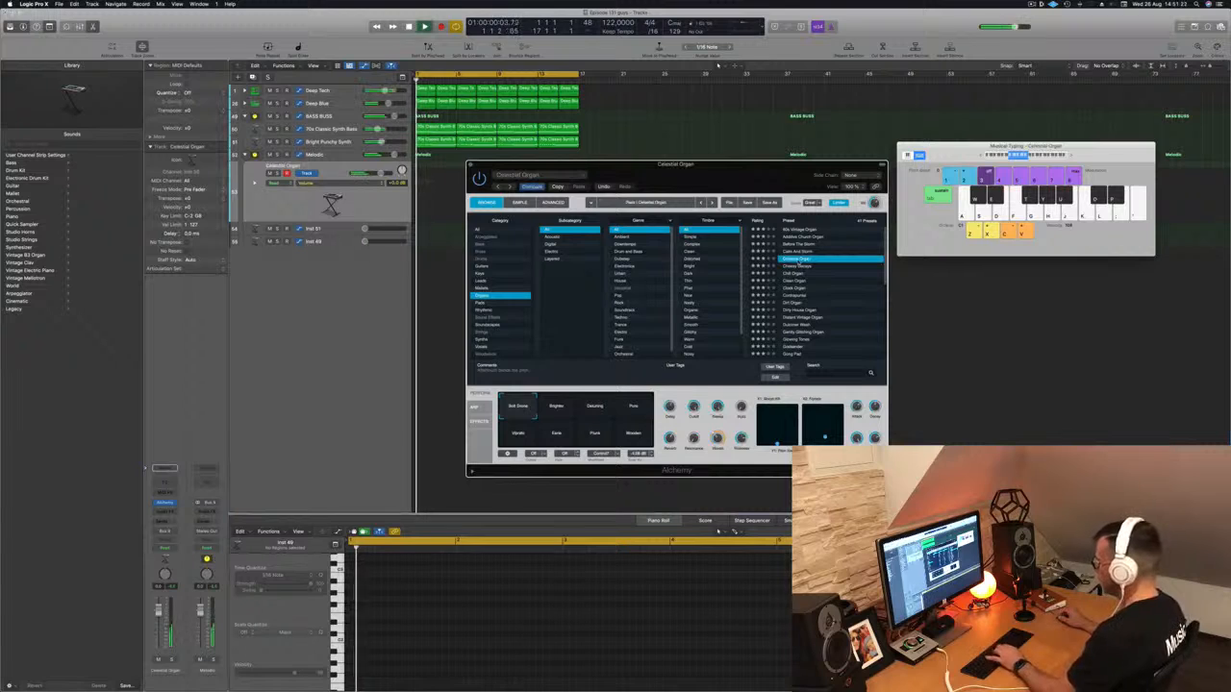
left_click(797, 266)
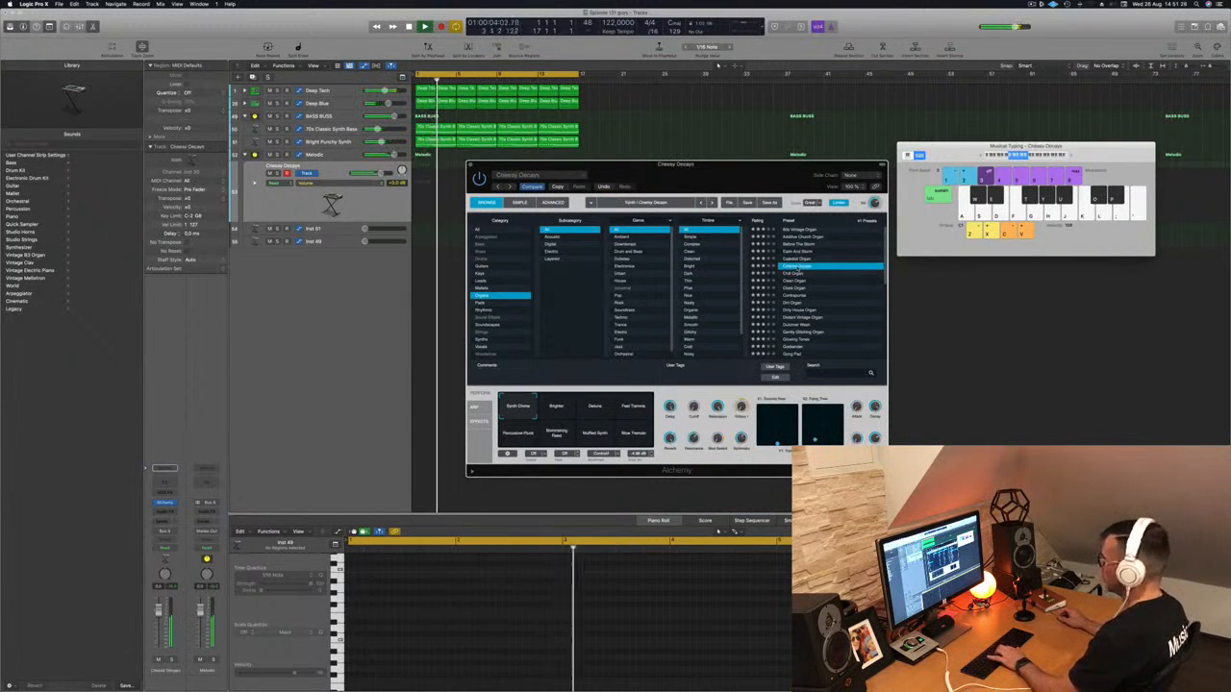
left_click_drag(765, 169, 918, 201)
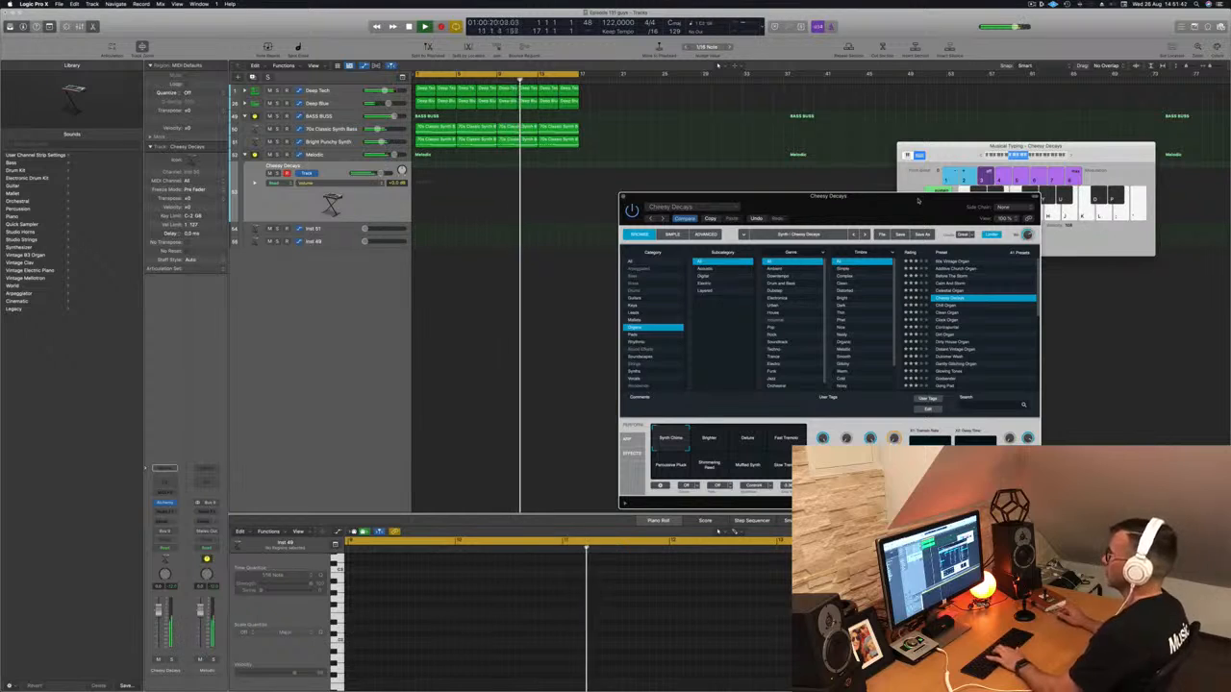
- Audition the Chill Organ, Gong Pad and Calm And Storm presets, and reload Cheesy Decays
key("Down")
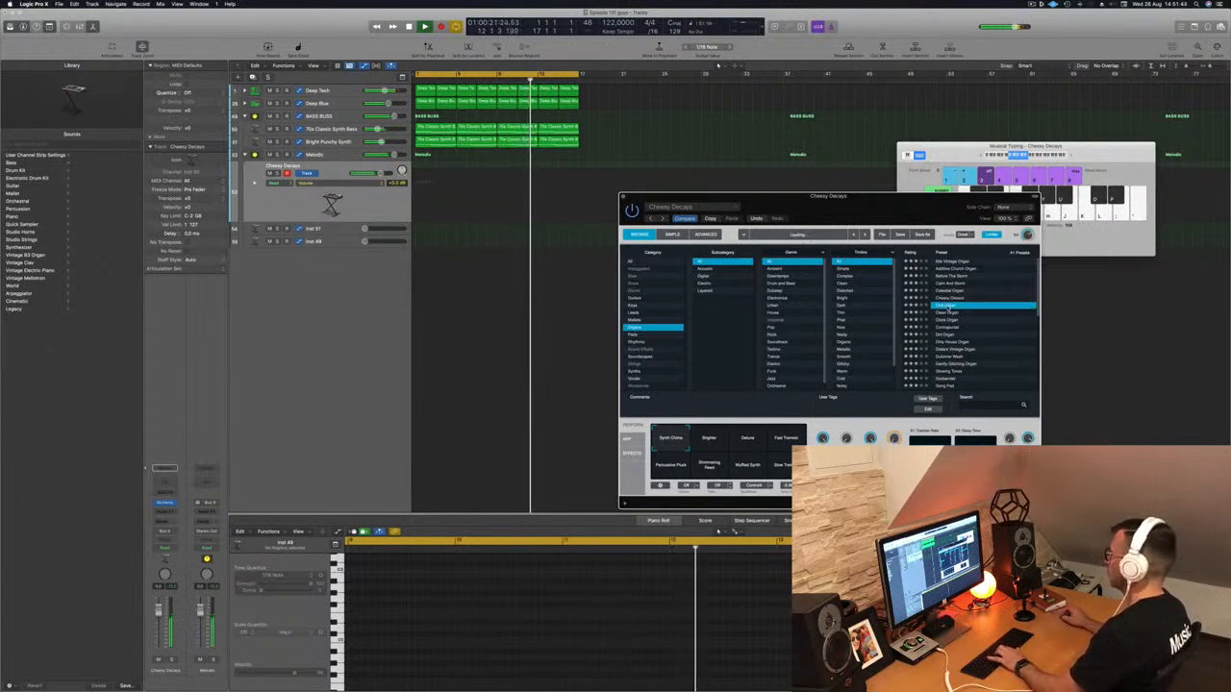
scroll(980, 320, "down", 5)
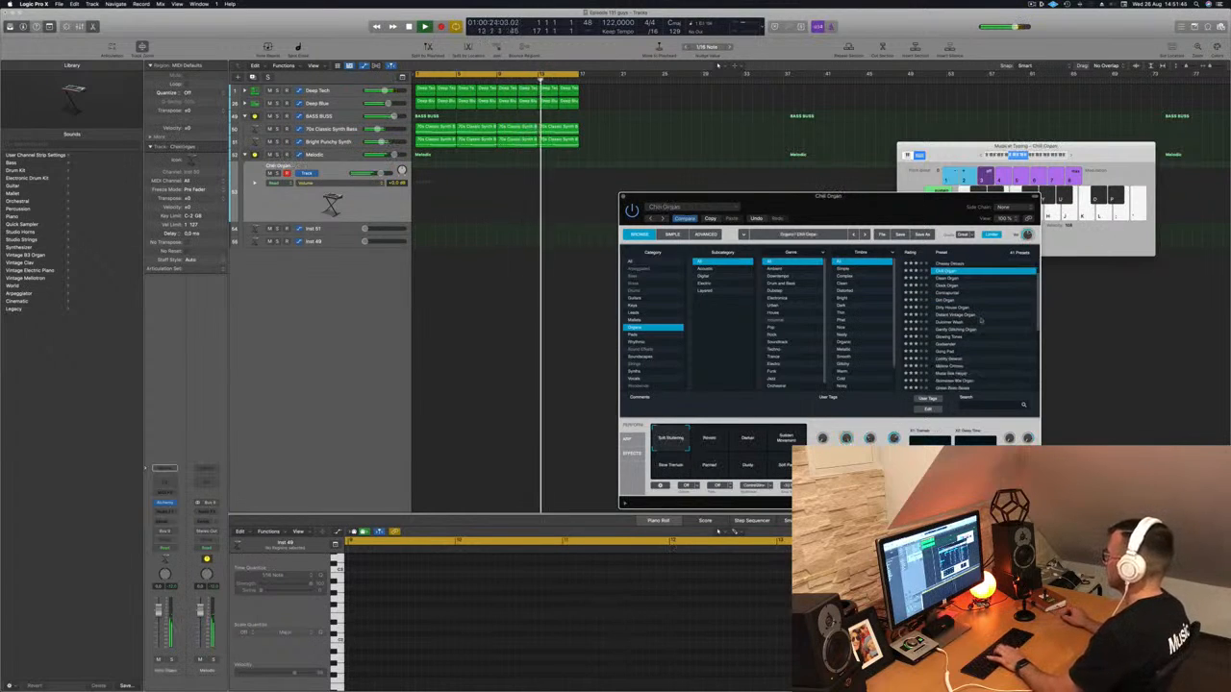
left_click(954, 307)
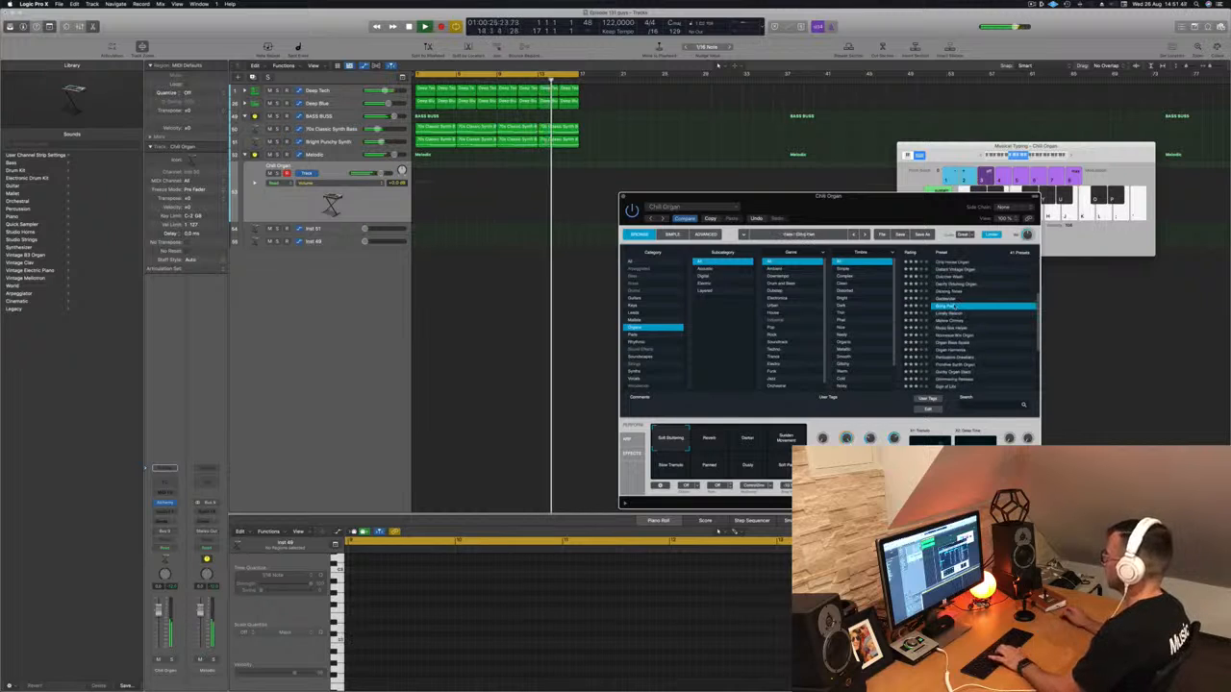
scroll(989, 322, "down", 1)
scroll(989, 321, "down", 5)
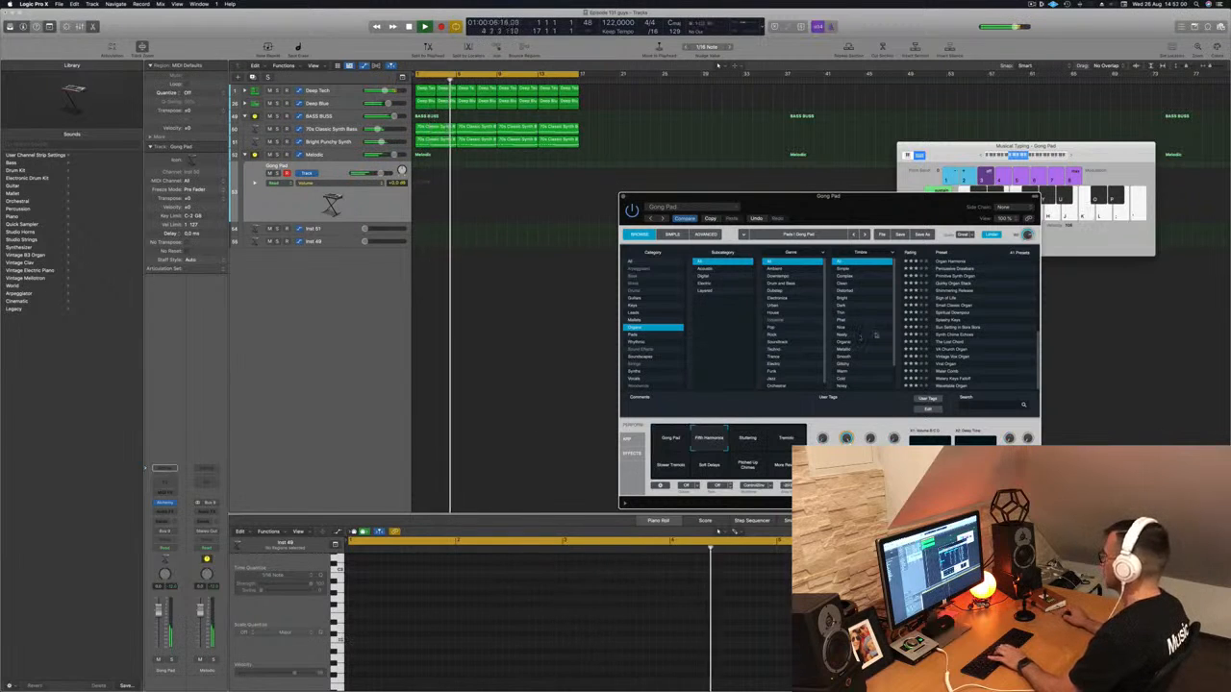
scroll(958, 306, "up", 5)
scroll(960, 307, "up", 3)
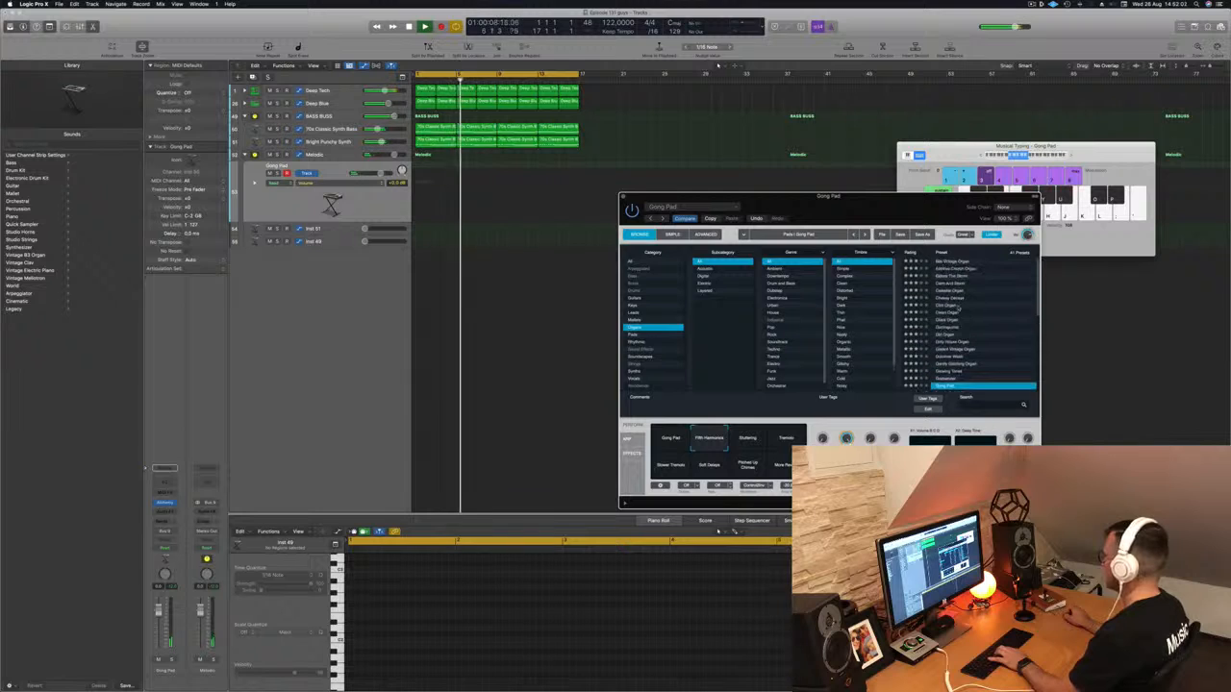
left_click(957, 284)
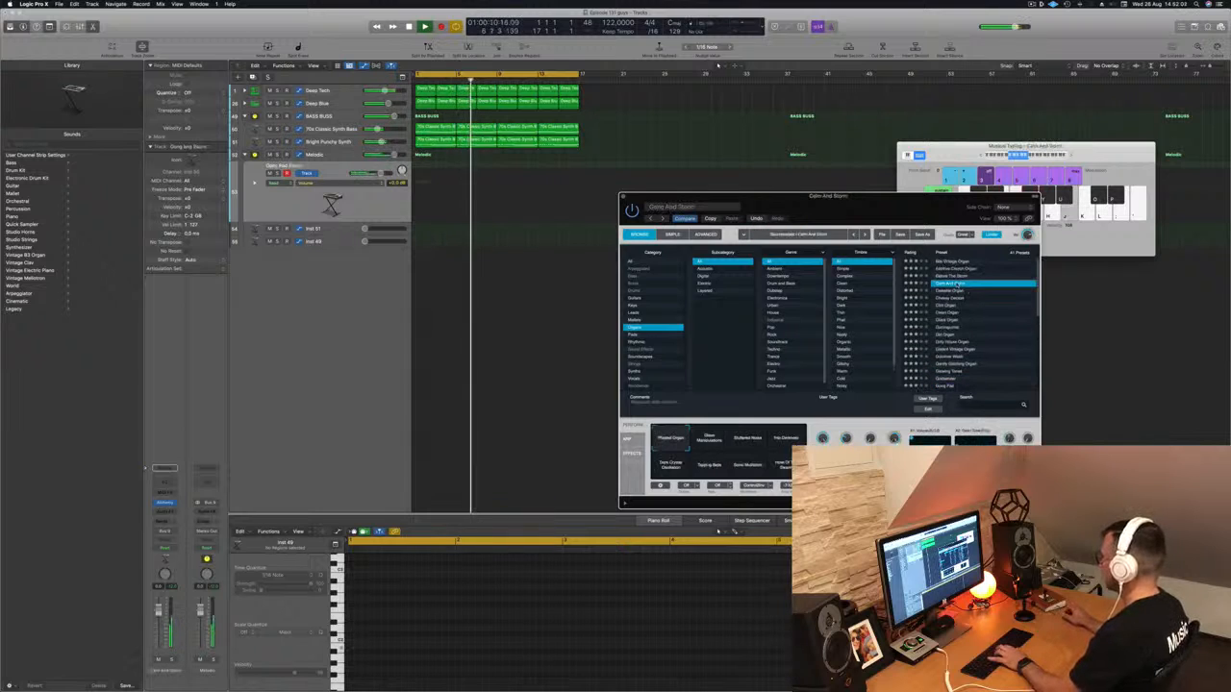
left_click(947, 306)
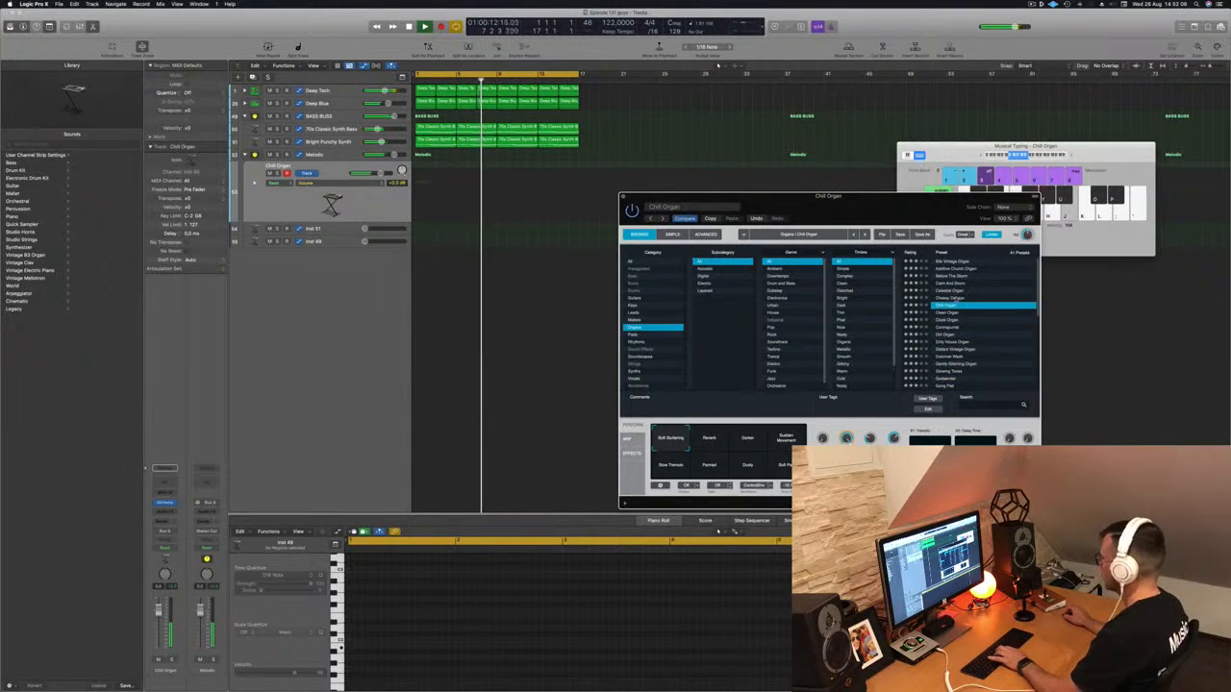
left_click(954, 299)
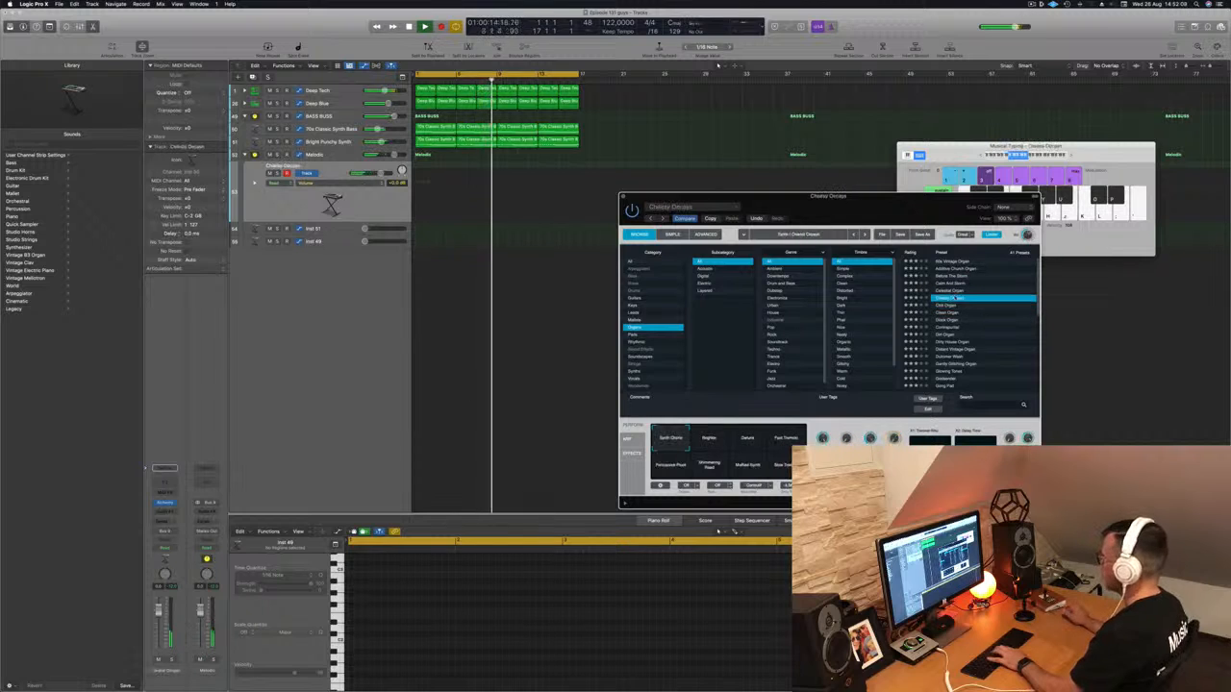
- Audition the performance snapshots of Cheesy Decays, such as Brighter, Detune and Percussive Pluck, and return to the first snapshot
left_click(716, 439)
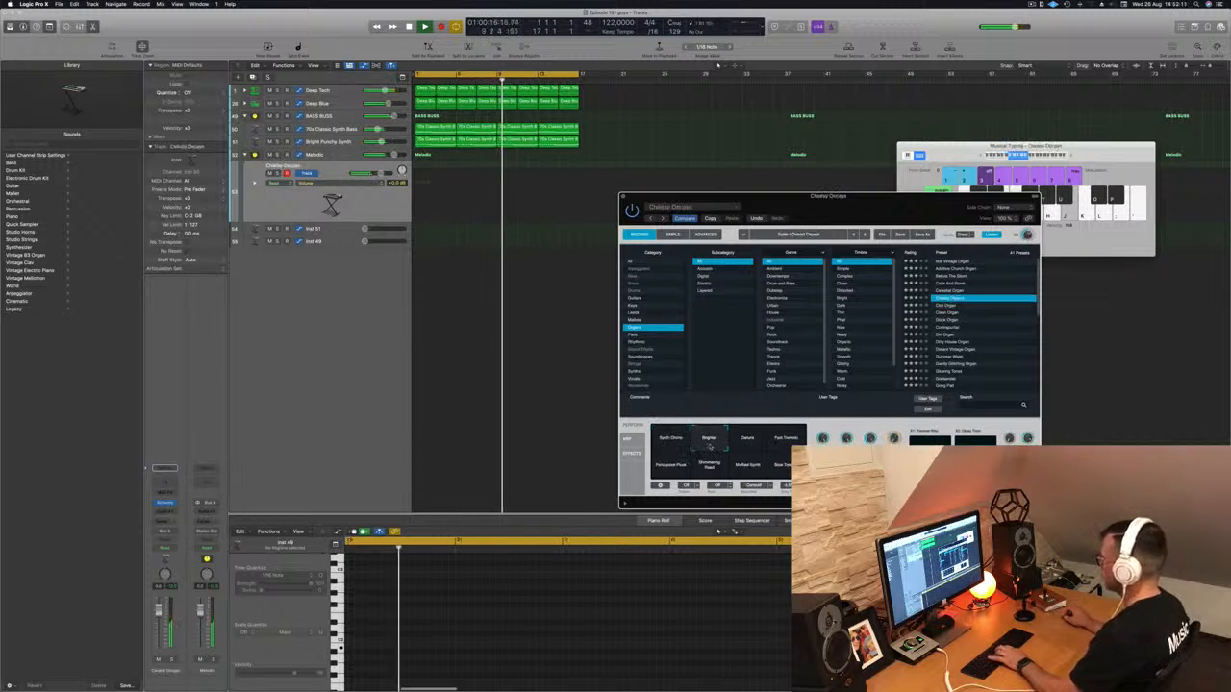
left_click(746, 440)
left_click(786, 440)
left_click(672, 469)
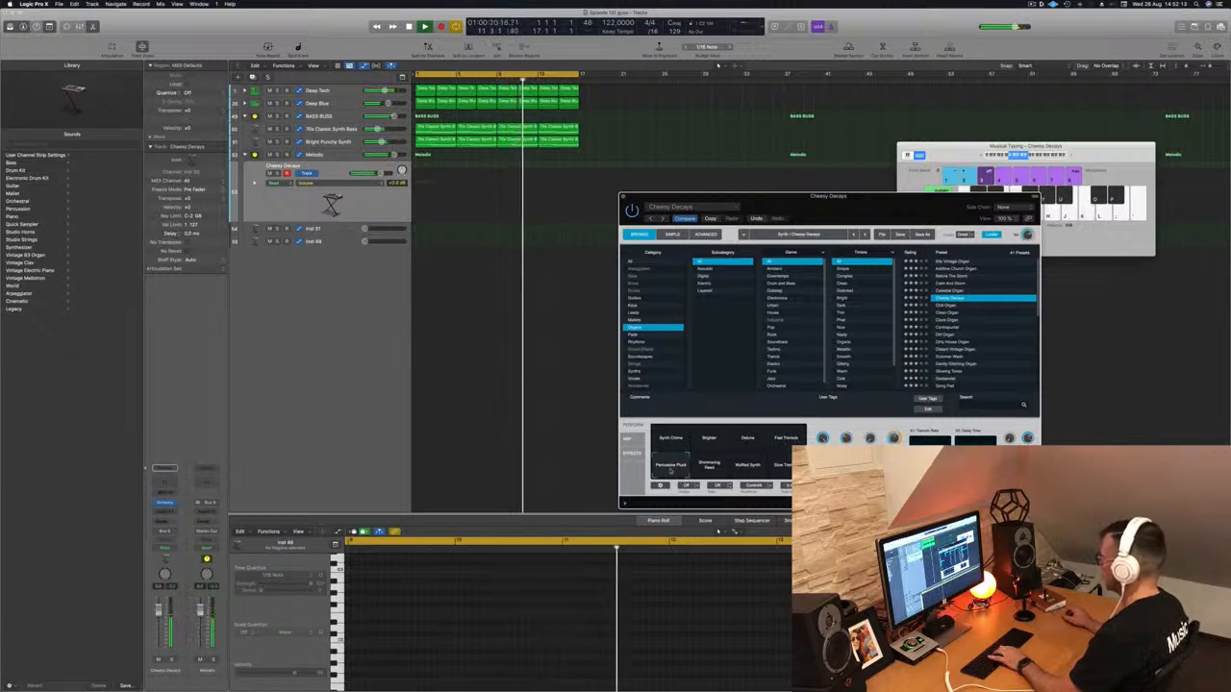
left_click(709, 466)
left_click(749, 467)
left_click(780, 467)
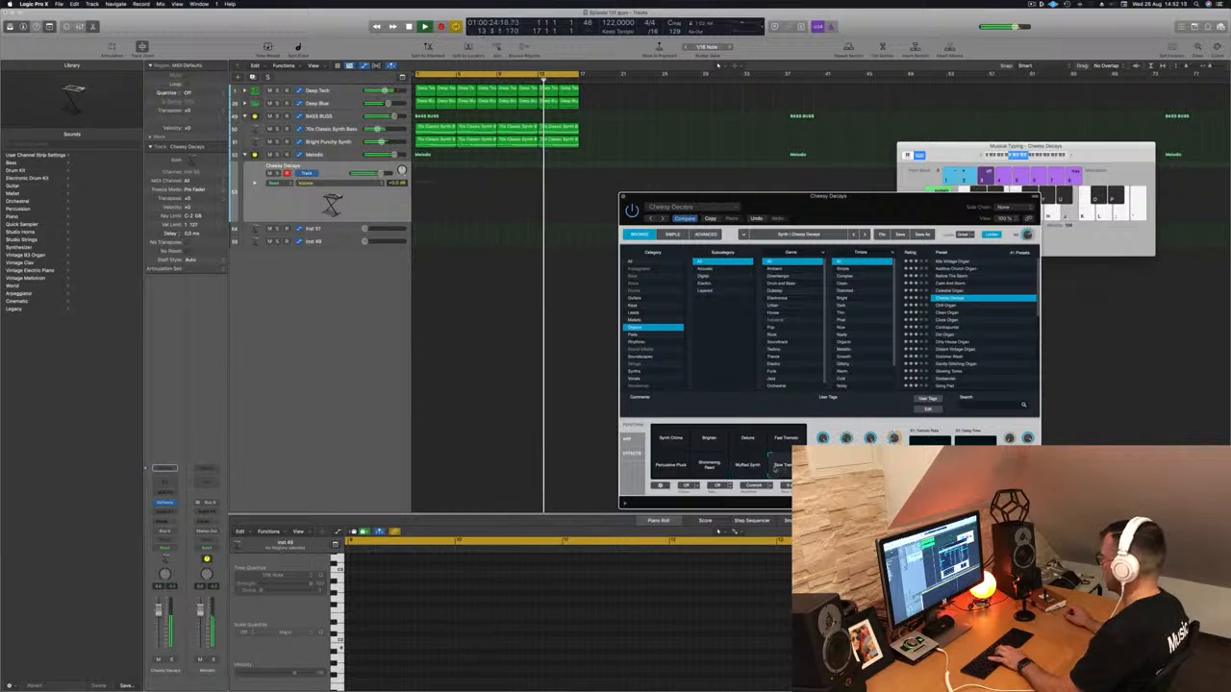
left_click(710, 467)
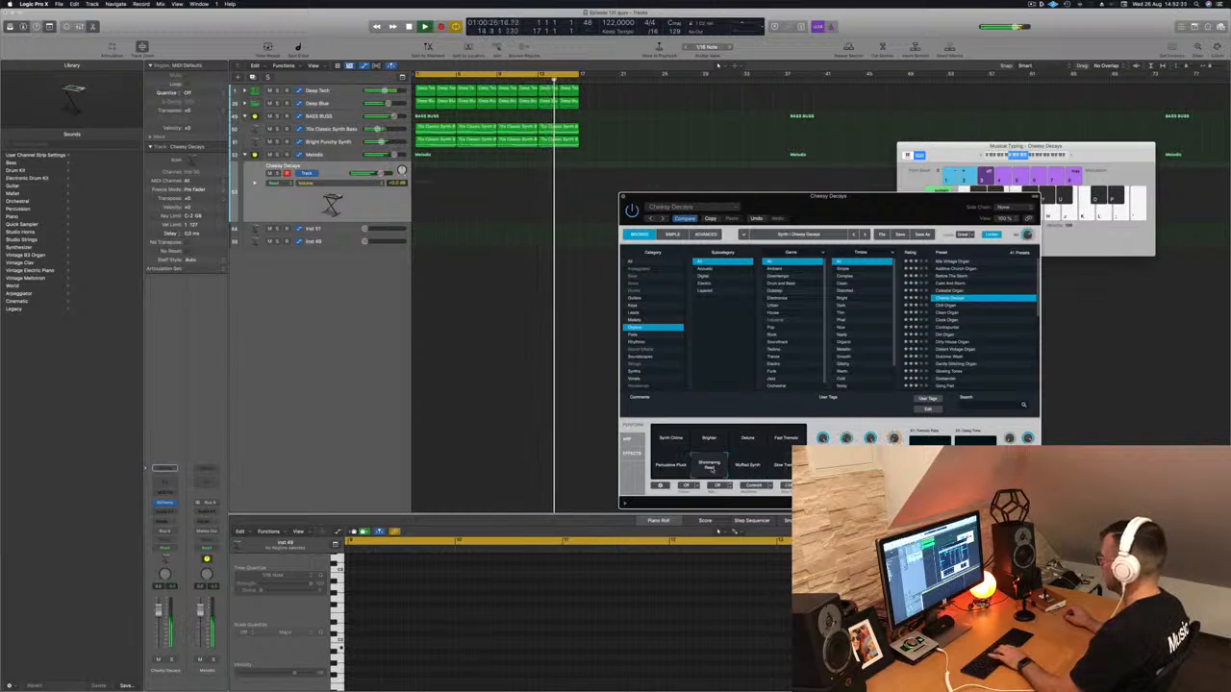
left_click(669, 439)
- Record a six-note phrase on the Cheesy Decays track and move its region to start at bar 3
key("j")
key("l")
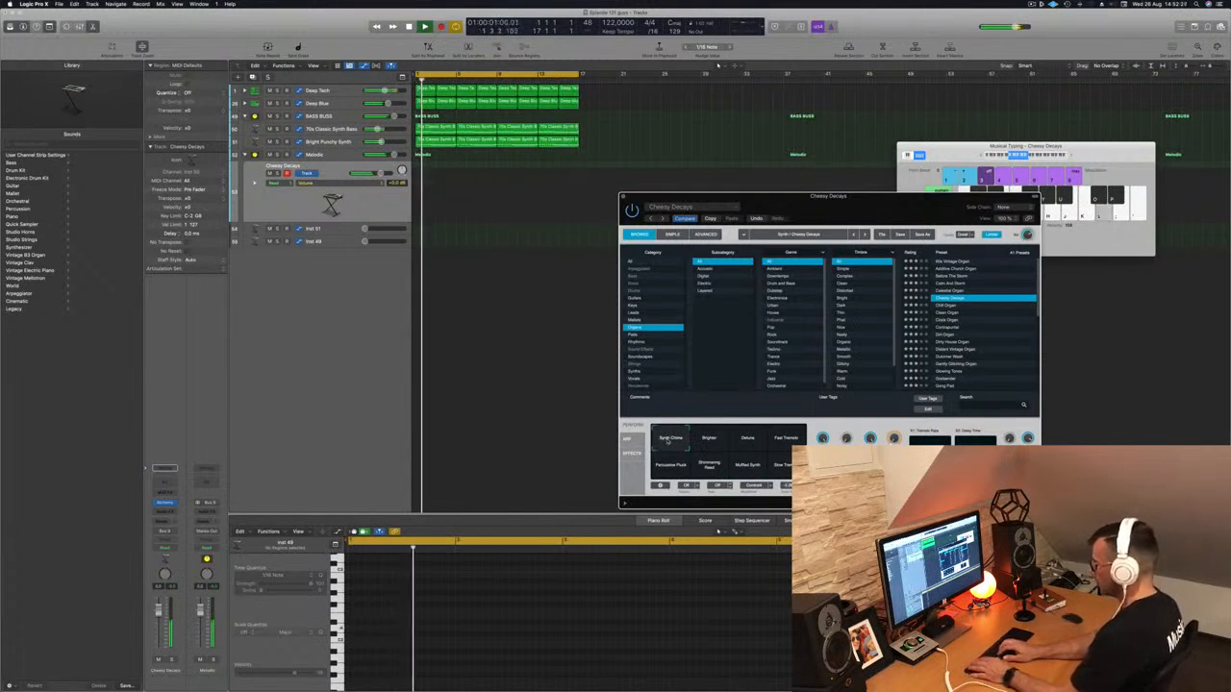
key("r")
key("l")
key("k")
key("j")
key("j")
key("k")
key("l")
key("space")
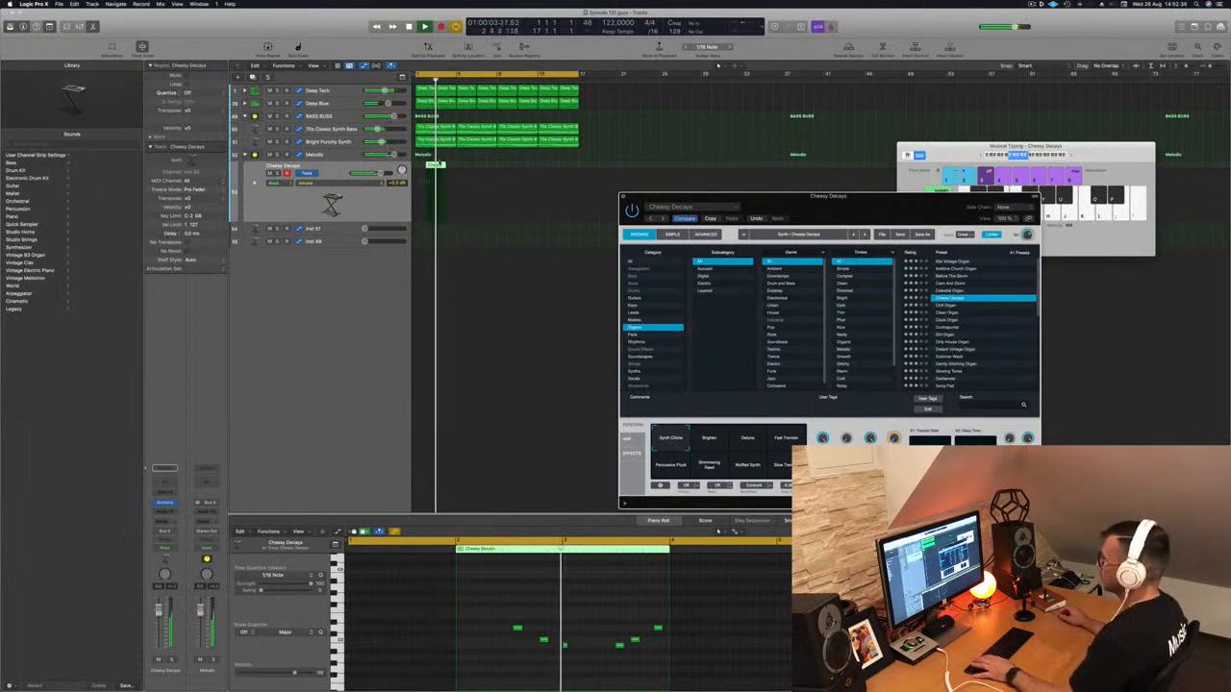
left_click_drag(436, 165, 440, 166)
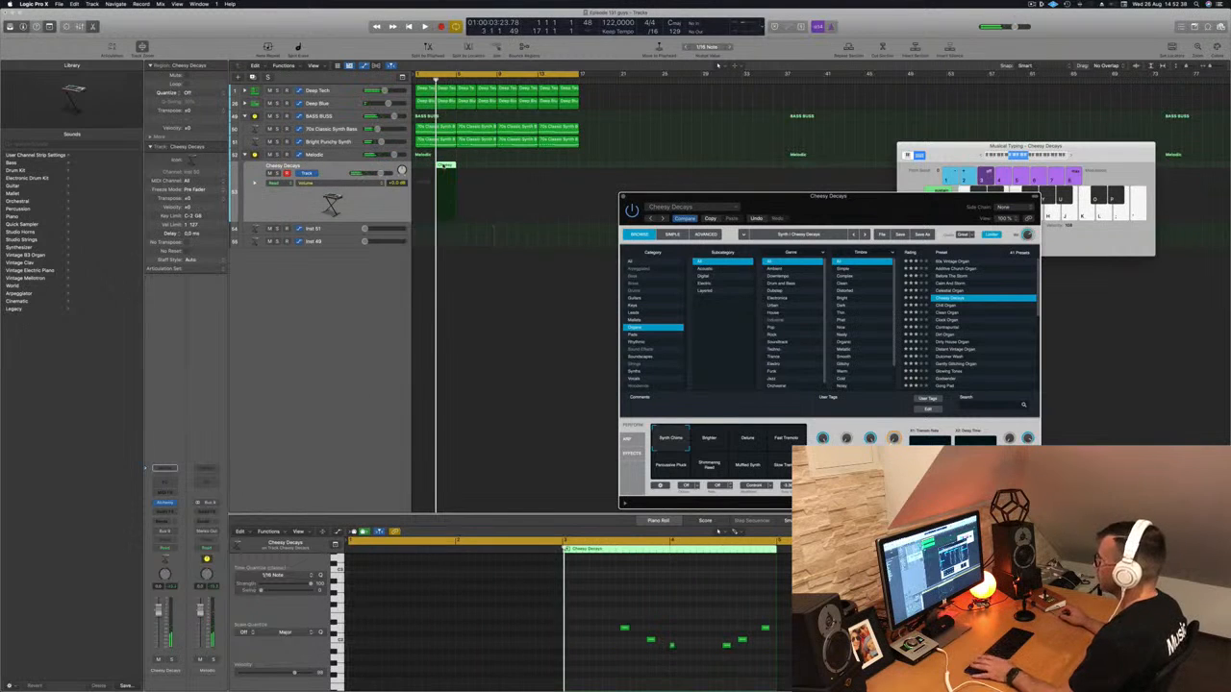
- Nudge the timing of the notes in the Cheesy Decays region and copy the region to bars 7, 11 and 15
left_click_drag(575, 611, 731, 667)
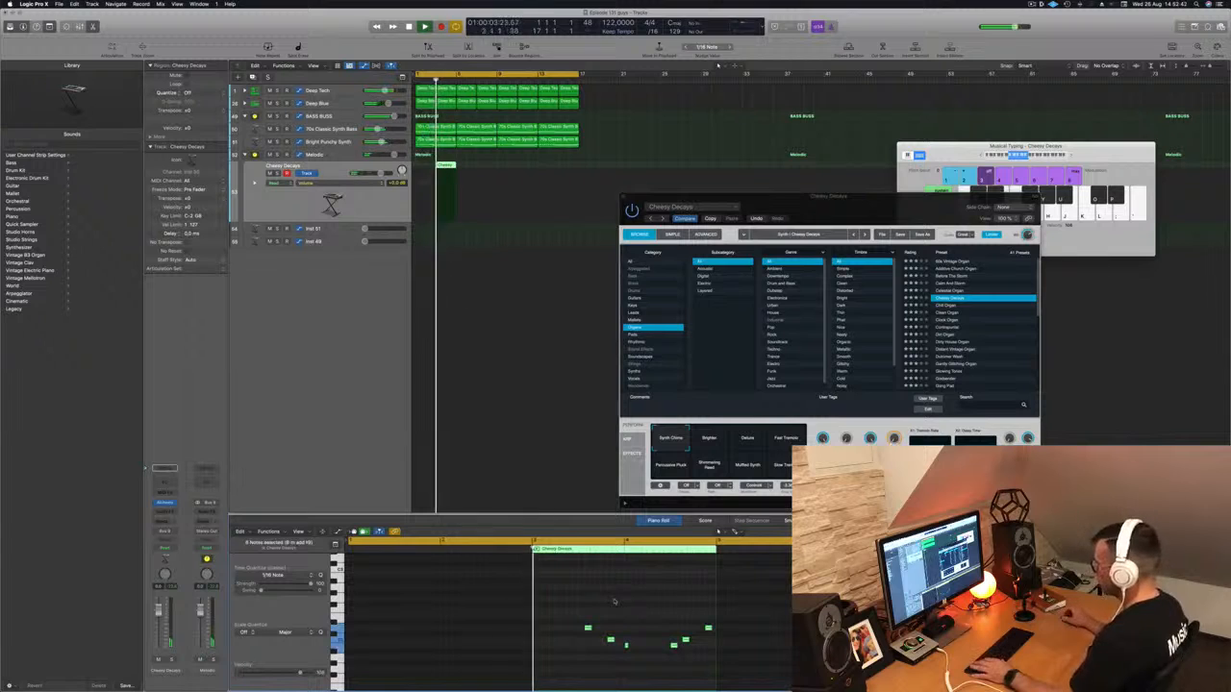
left_click_drag(578, 612, 712, 659)
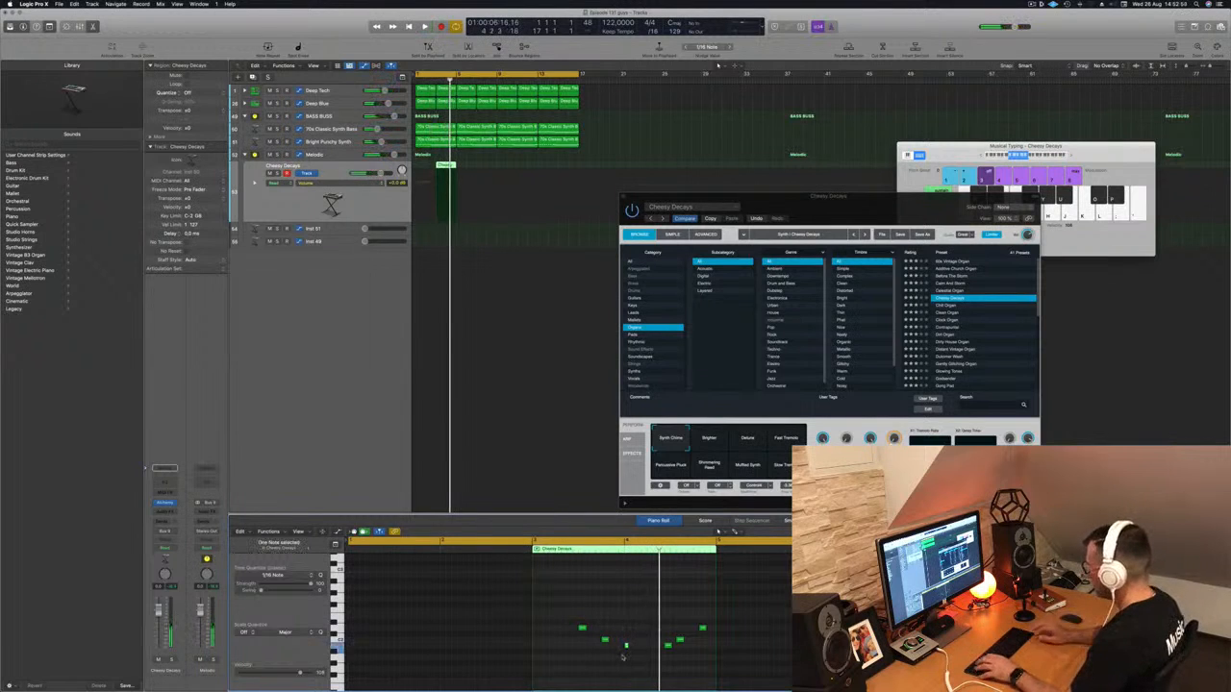
left_click_drag(658, 609, 718, 664)
key("alt+Right")
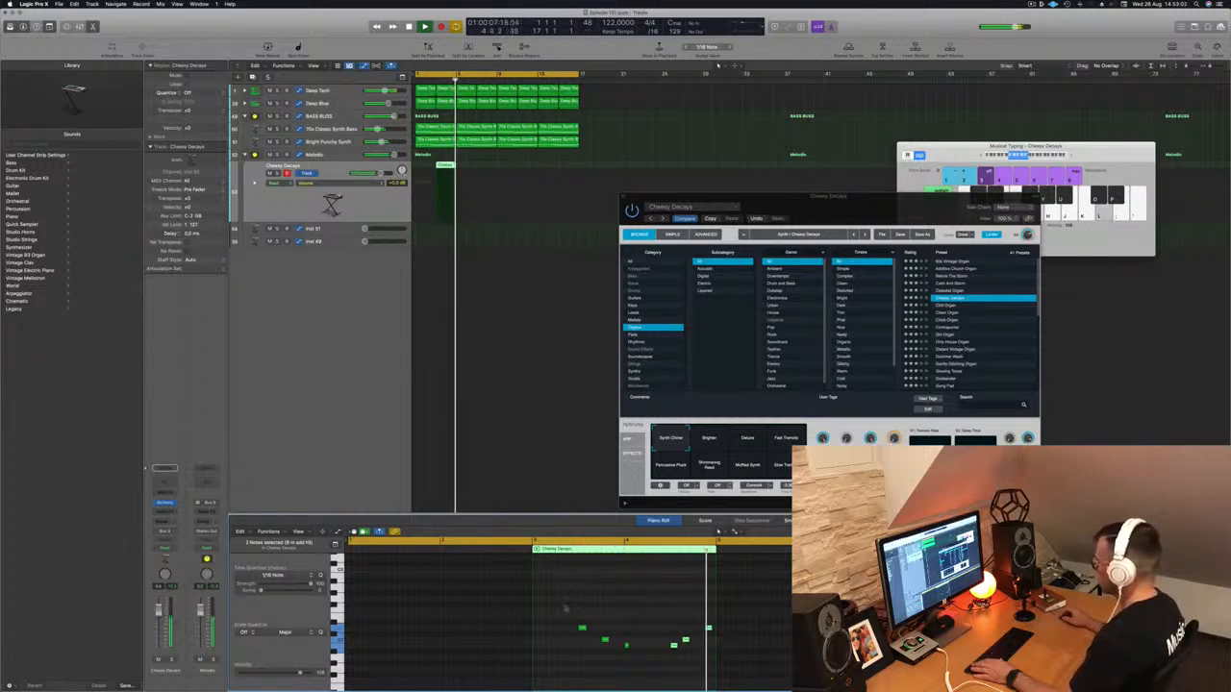
left_click_drag(448, 165, 528, 165)
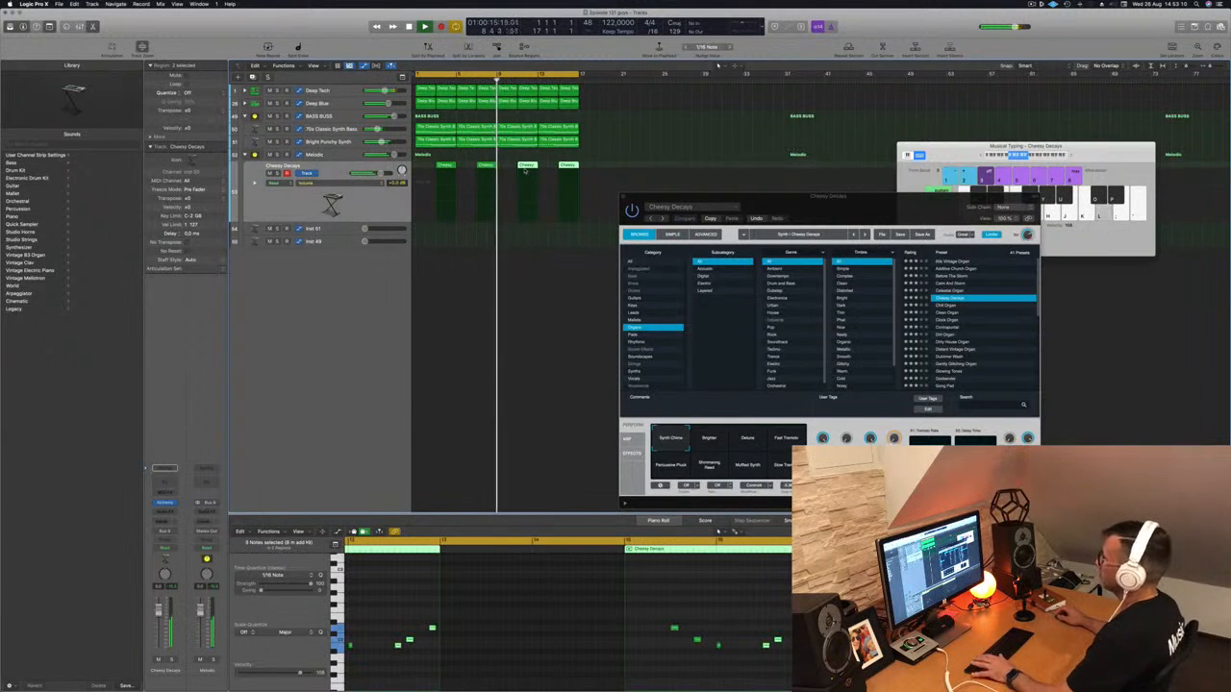
- Open Alchemy on Inst 51, close the Cheesy Decays instrument window and move the new window clear of the regions
left_click(346, 233)
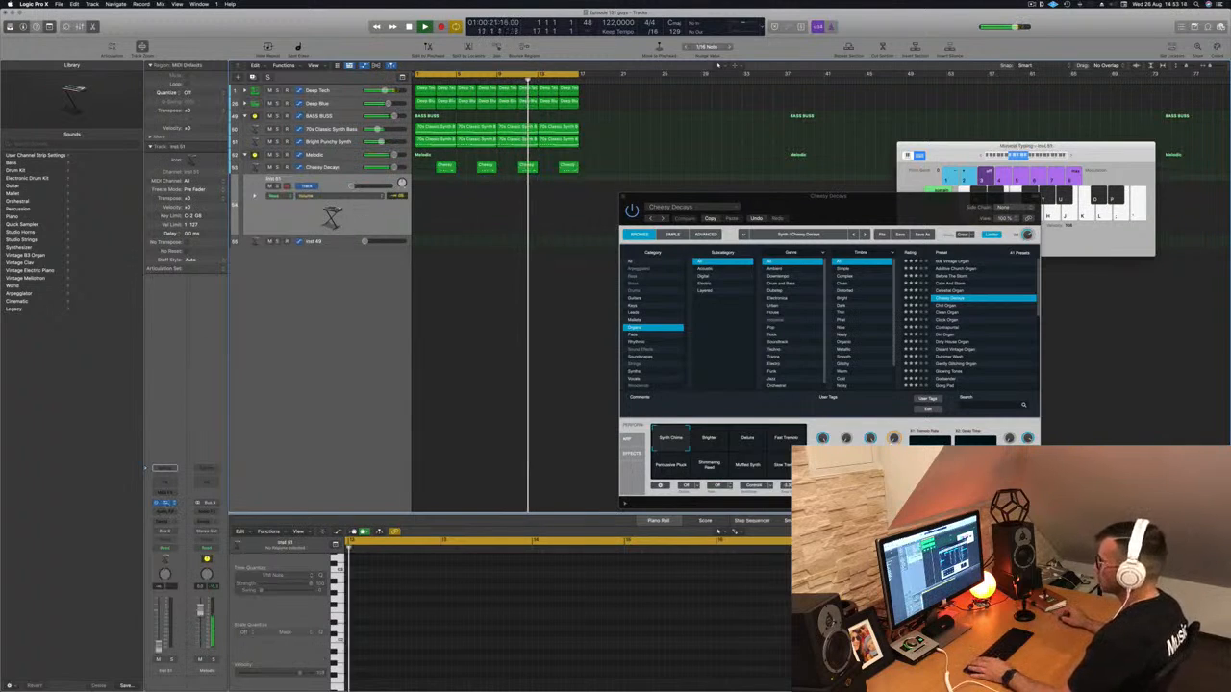
left_click(165, 503)
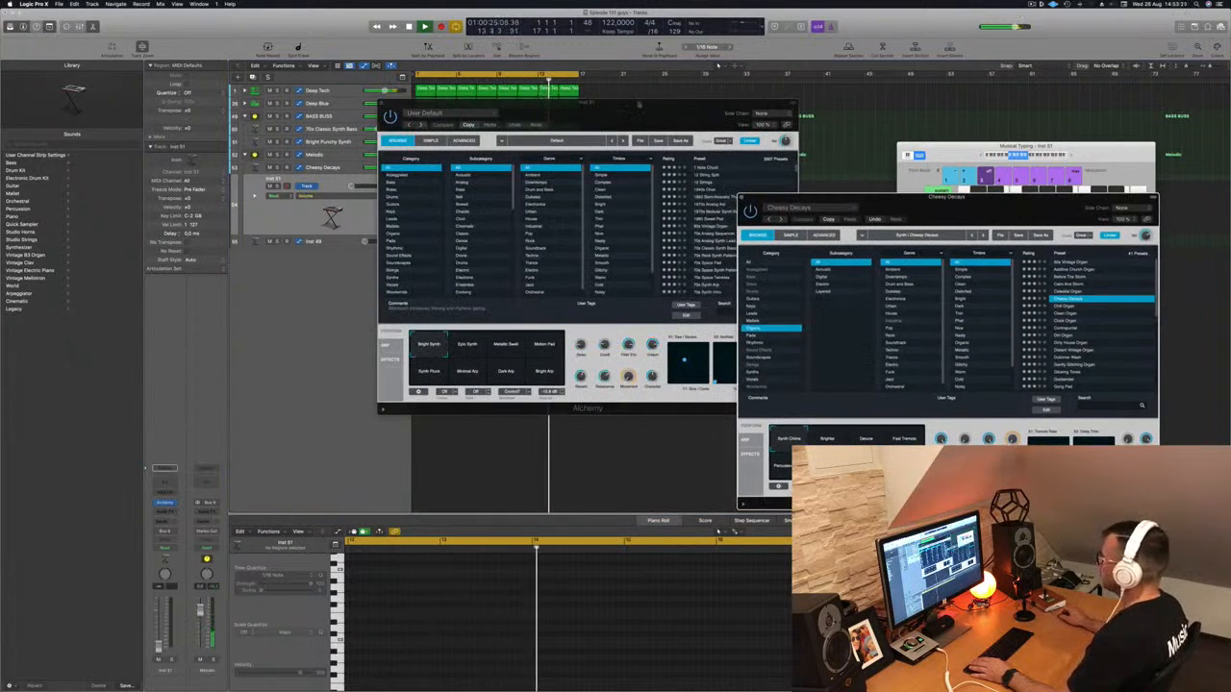
key("super+w")
left_click_drag(639, 105, 800, 186)
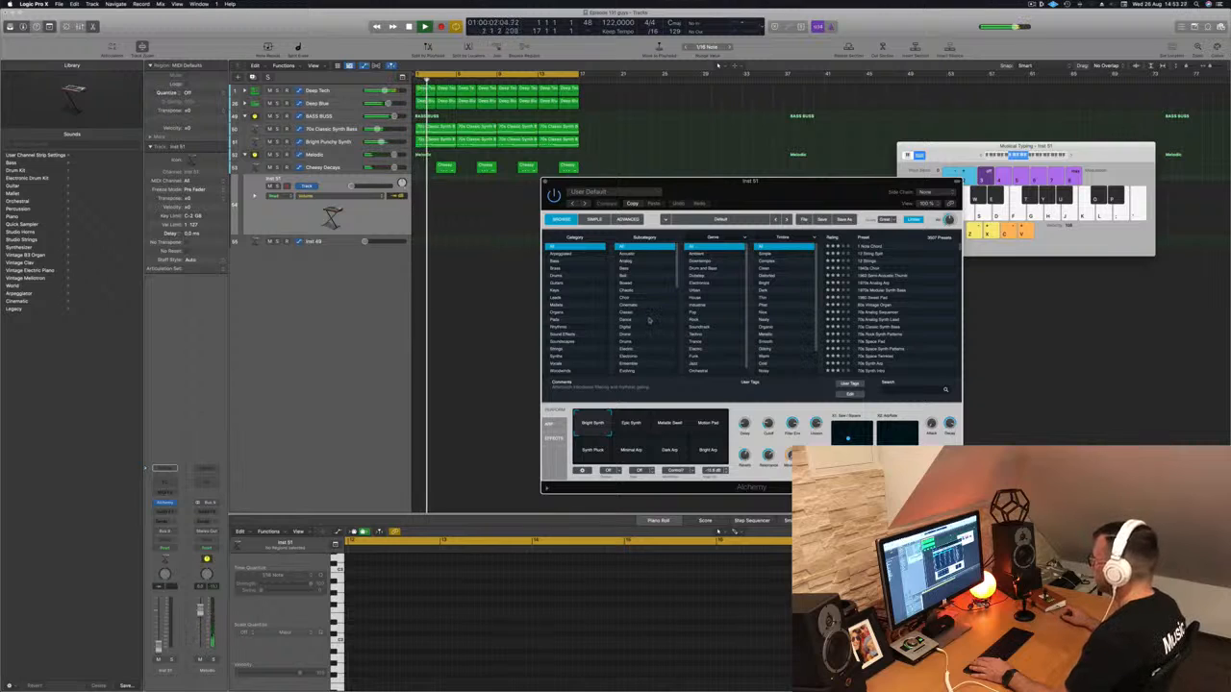
- Filter Inst 51's Alchemy presets to the Plucked subcategory and raise the track's volume to about -6 dB
scroll(792, 307, "down", 3)
scroll(792, 308, "down", 2)
scroll(792, 298, "up", 5)
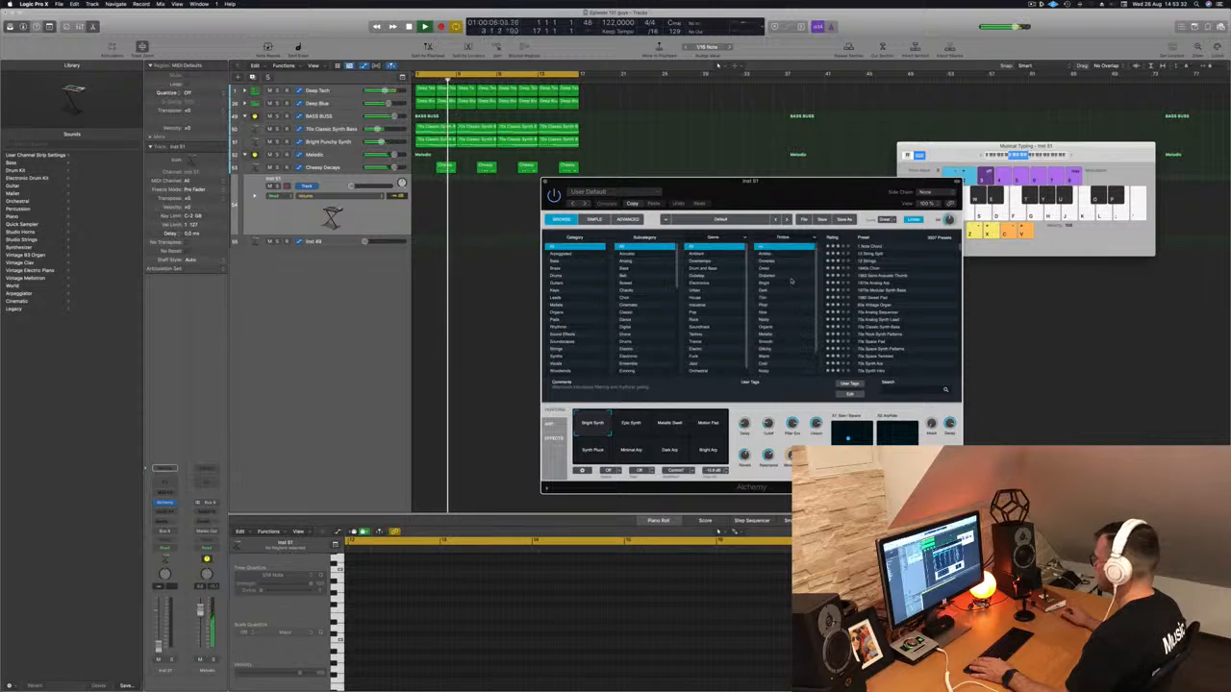
scroll(792, 298, "down", 3)
scroll(655, 276, "down", 6)
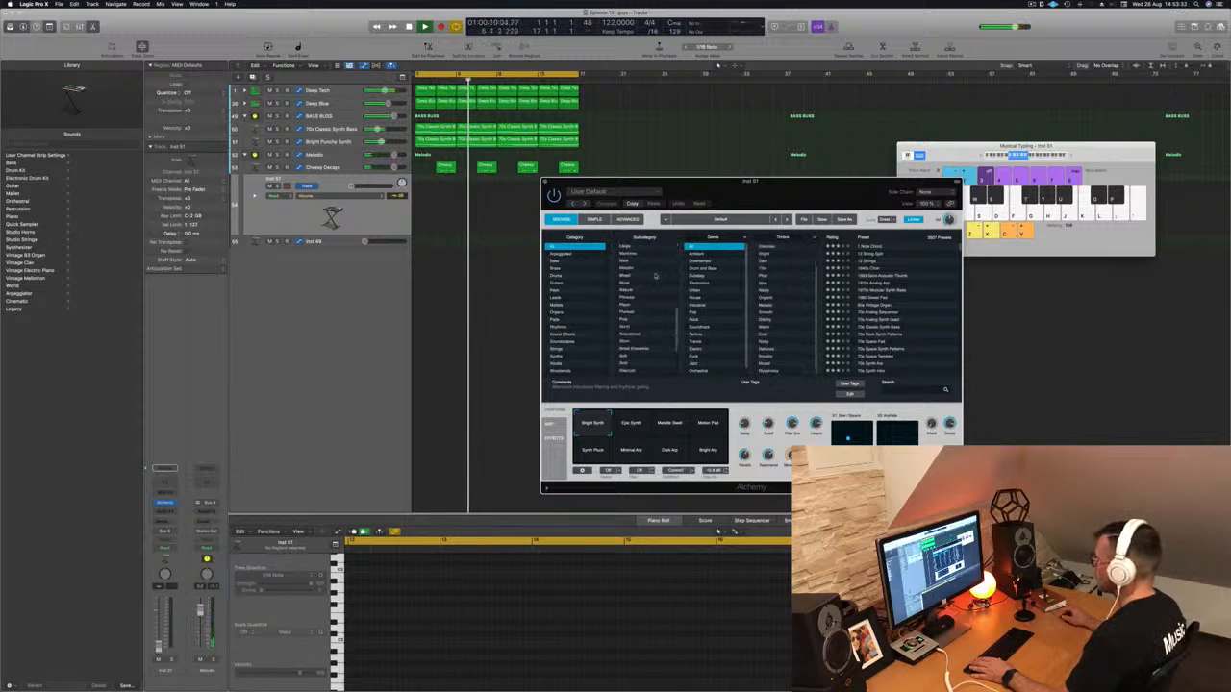
left_click(627, 312)
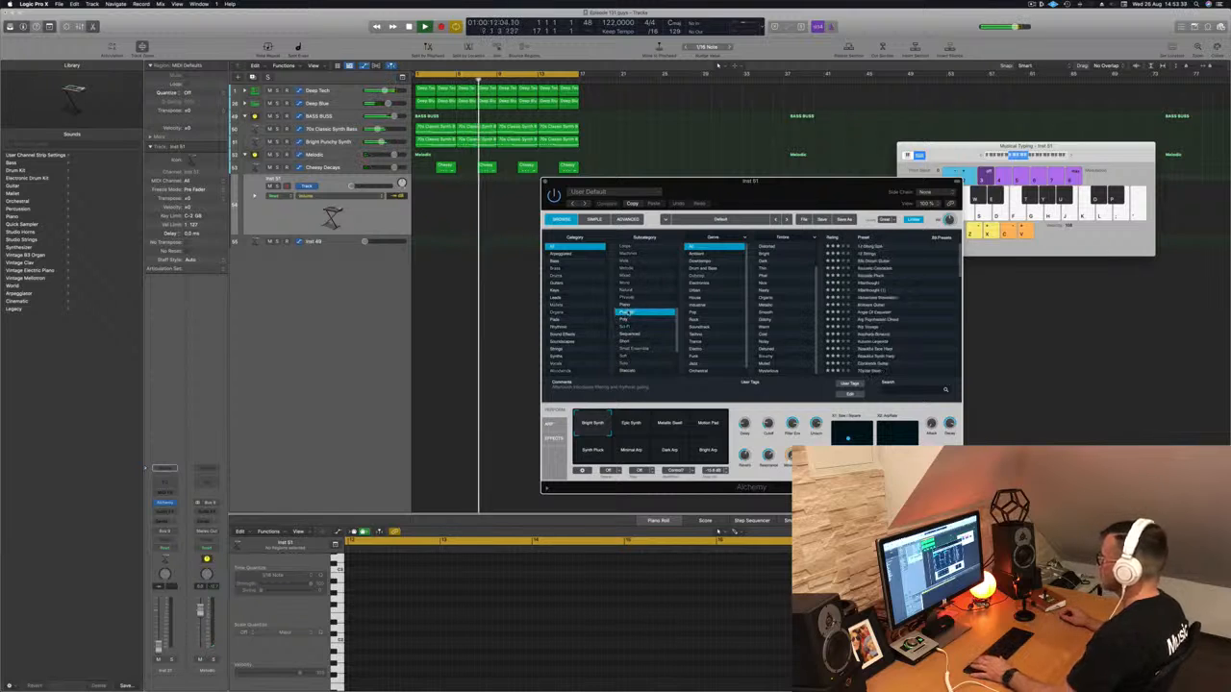
left_click_drag(352, 186, 373, 187)
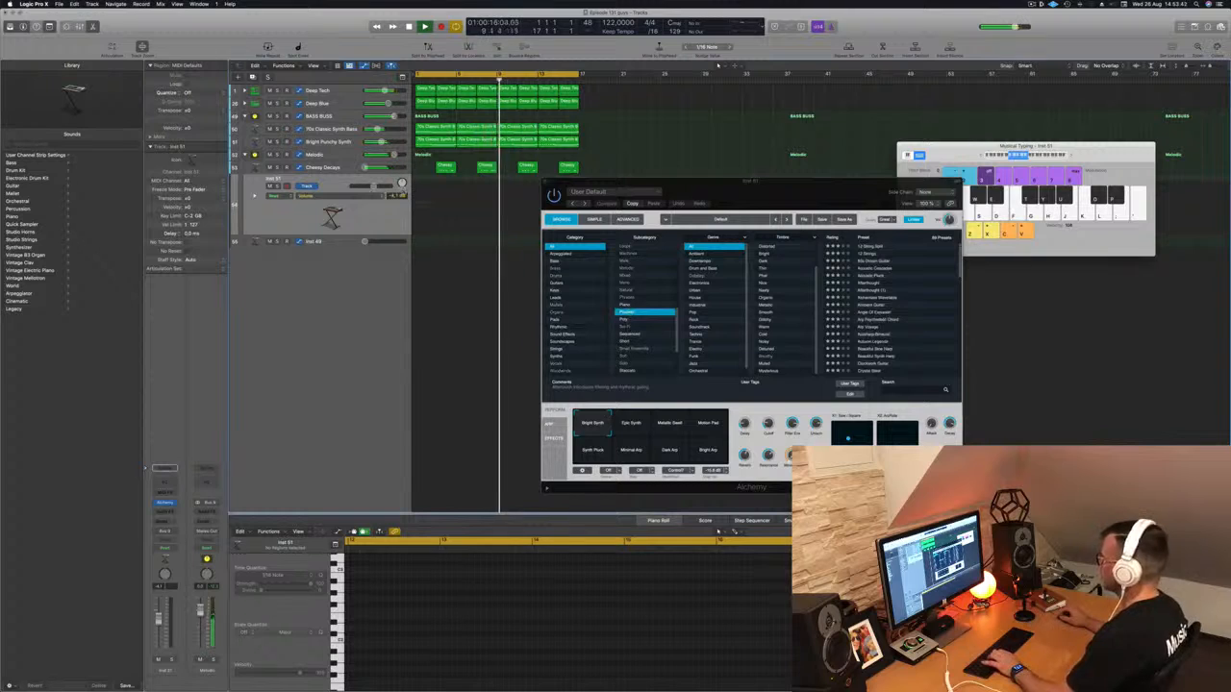
key("f")
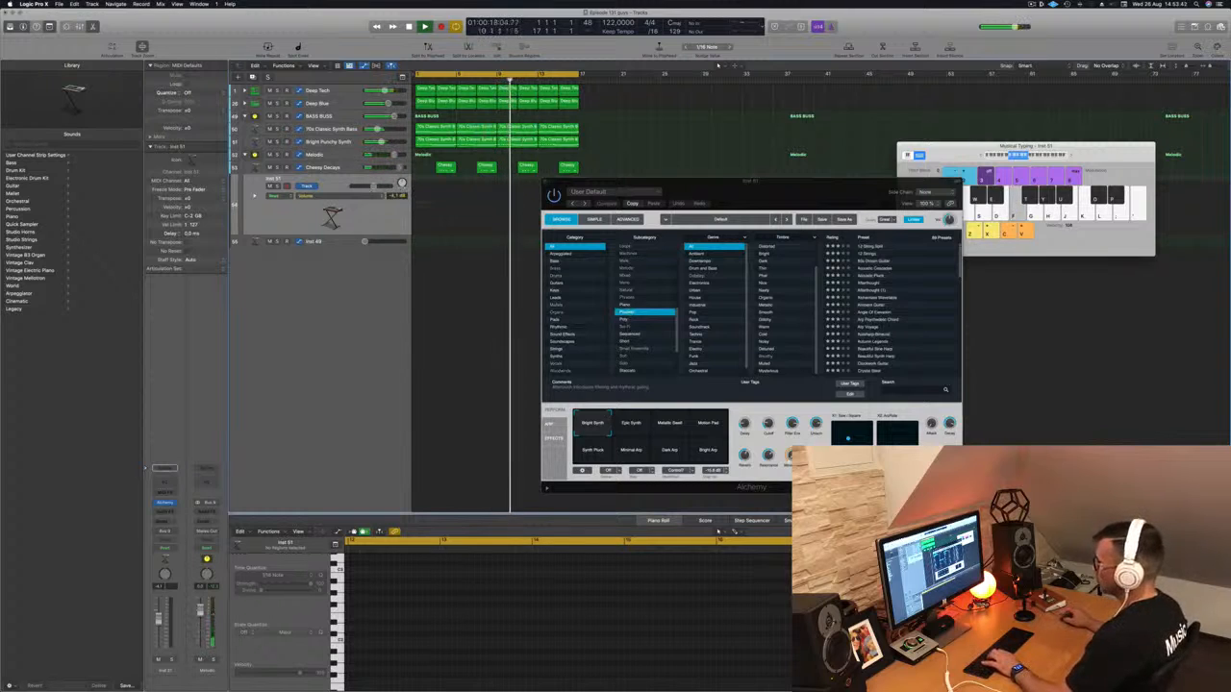
- Select the Cheesy Decays track and play test notes over the groove to find matching pitches
left_click(346, 169)
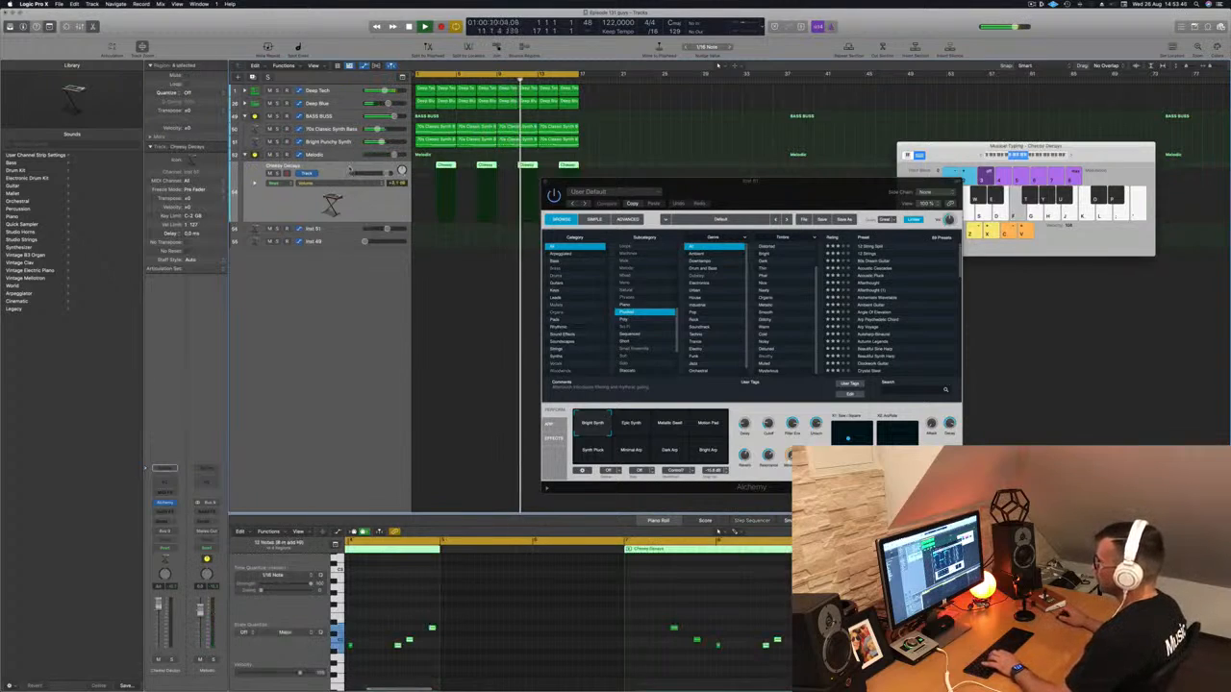
key("f")
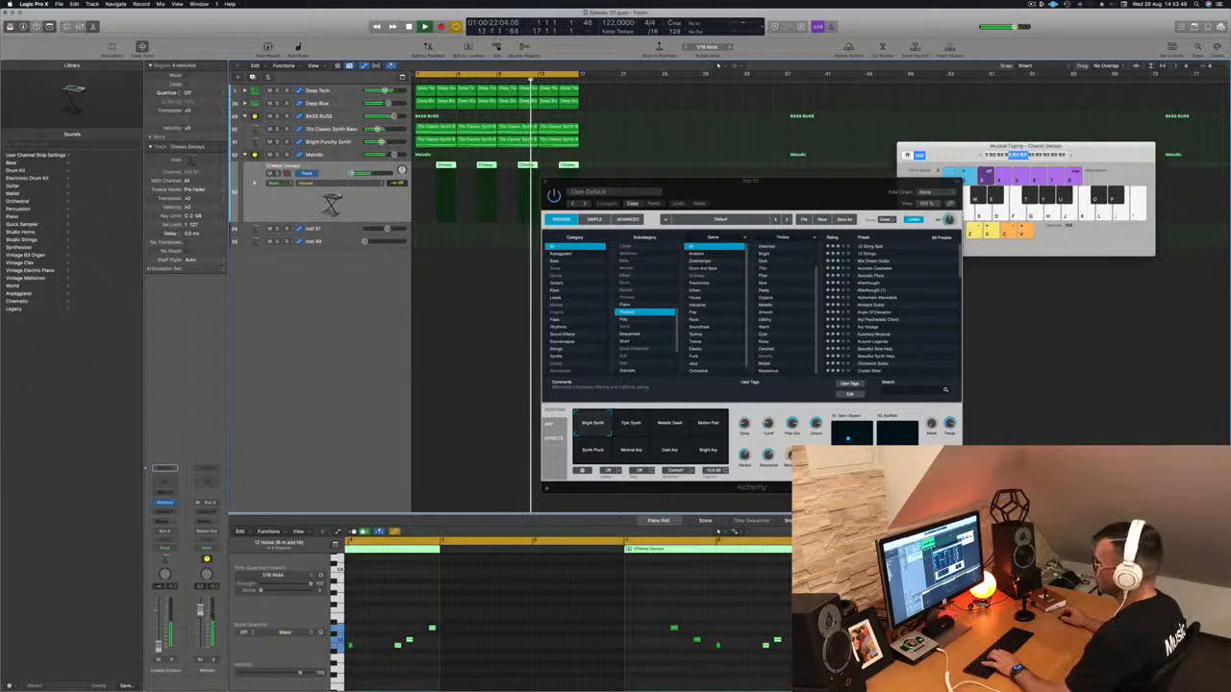
key("f")
key("j")
key("k")
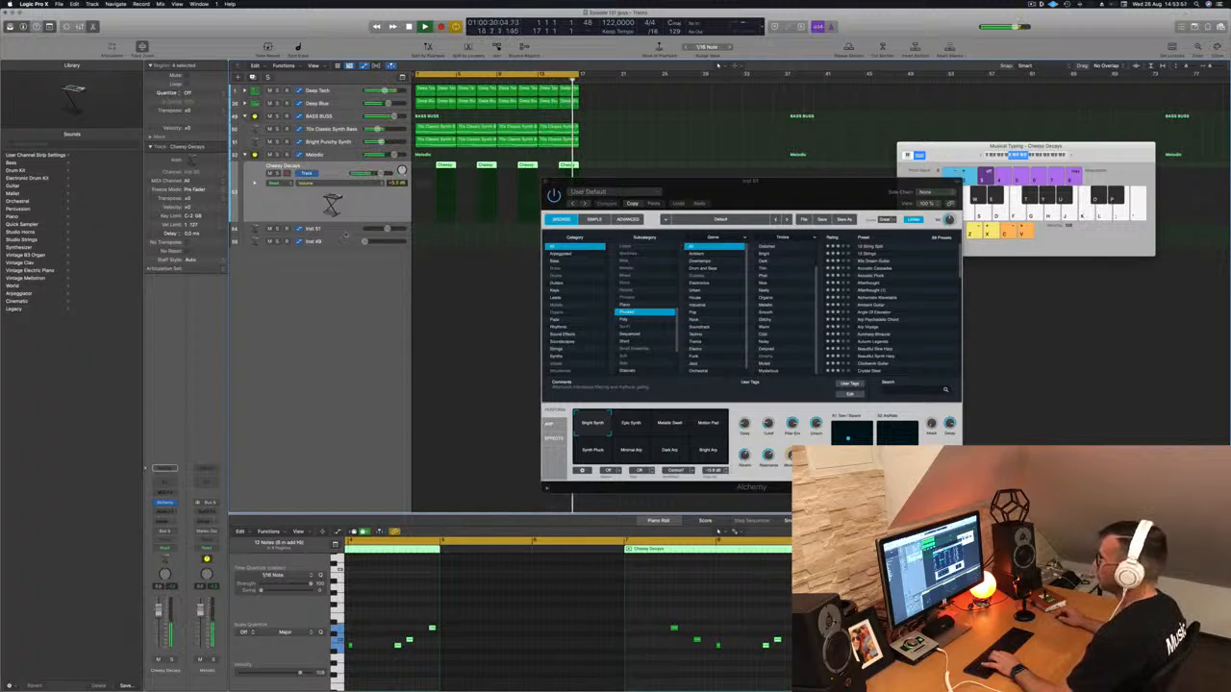
- Select the Inst 51 track, load the Acoustic Pluck preset, raise the Musical Typing octave and play test notes over the groove
left_click(347, 230)
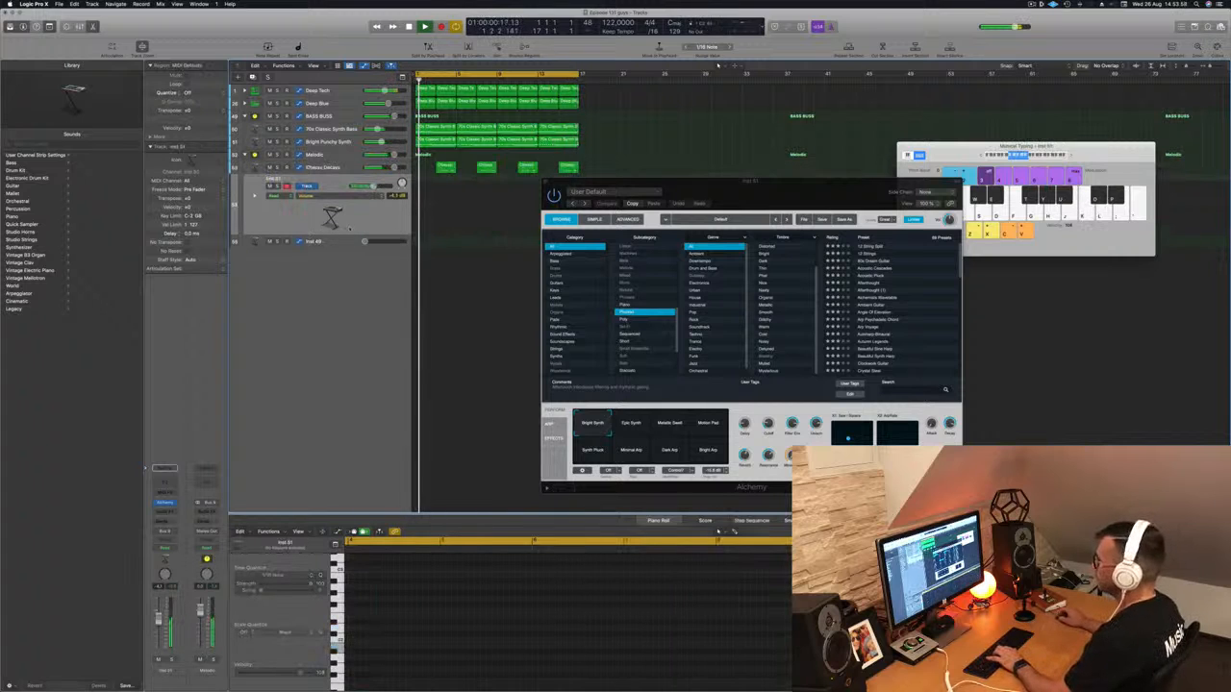
key("j")
key("h")
left_click(873, 285)
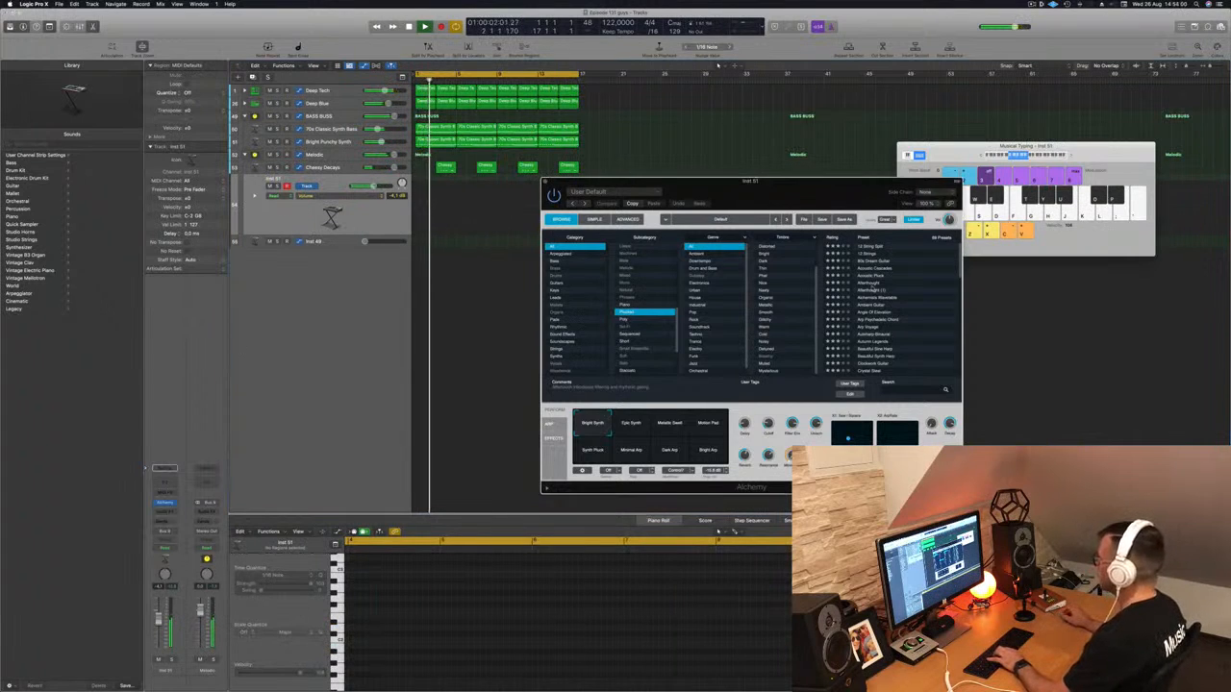
left_click(871, 285)
key("Up")
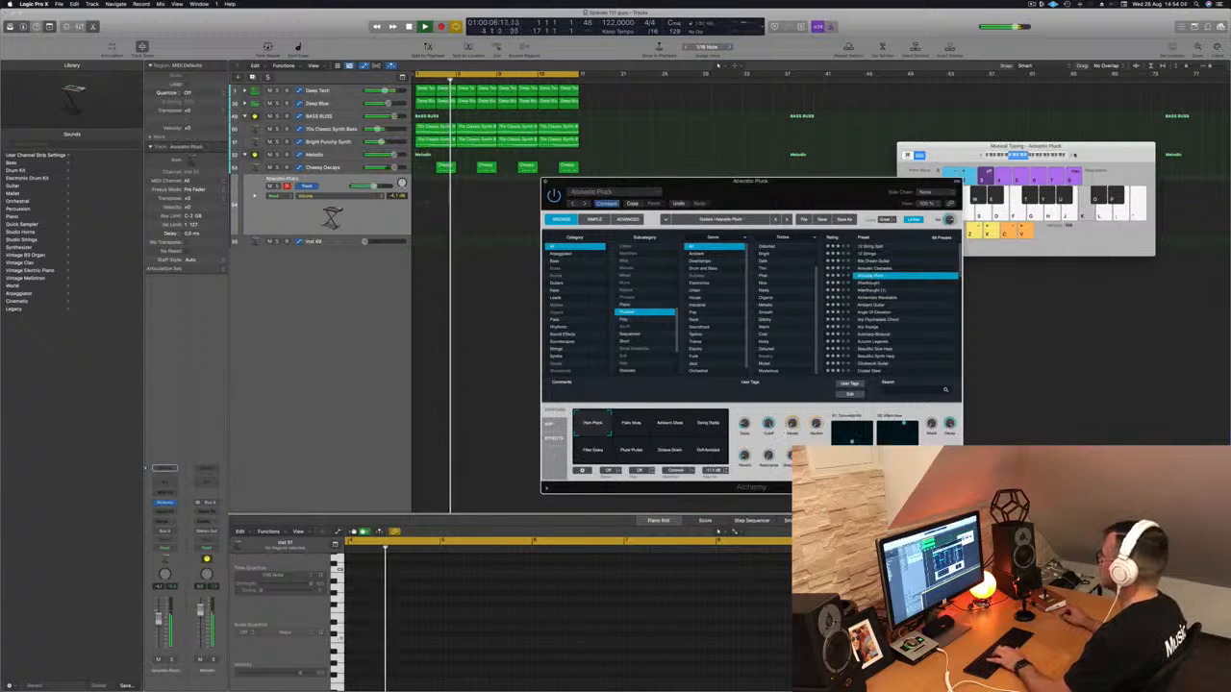
left_click(1072, 156)
key("k")
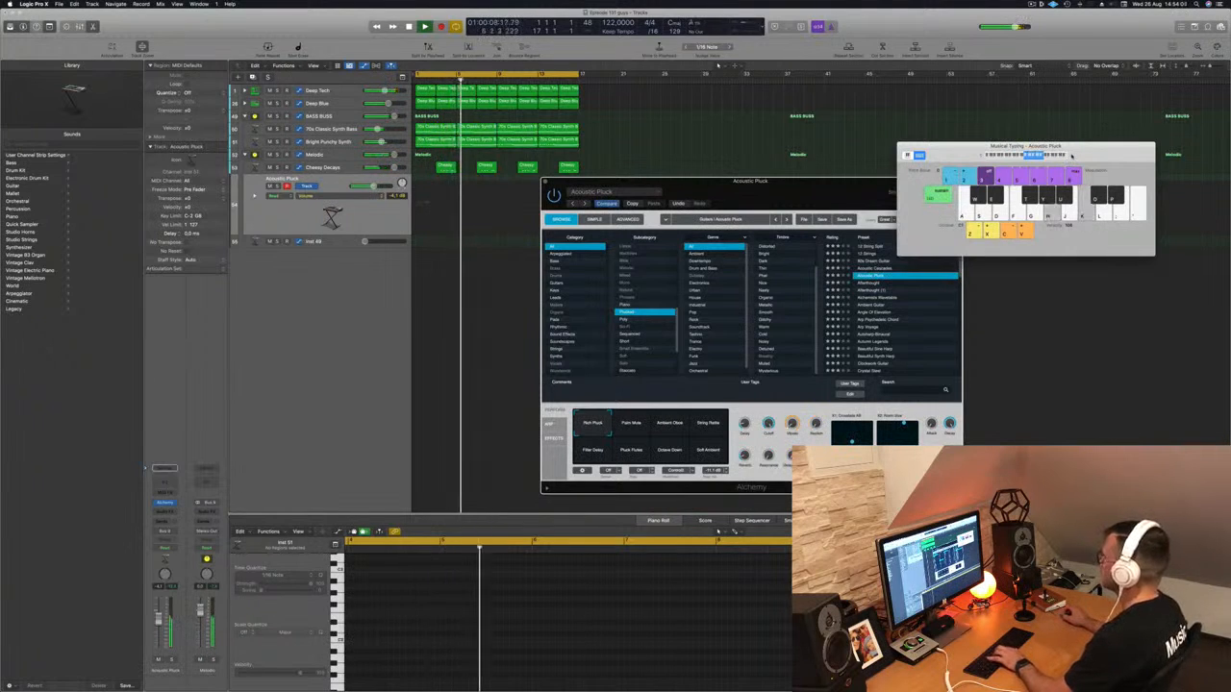
- Audition the Plucked presets from Alchemists Wavetable through Autumn Legends, lowering the Musical Typing range by an octave along the way
left_click(892, 298)
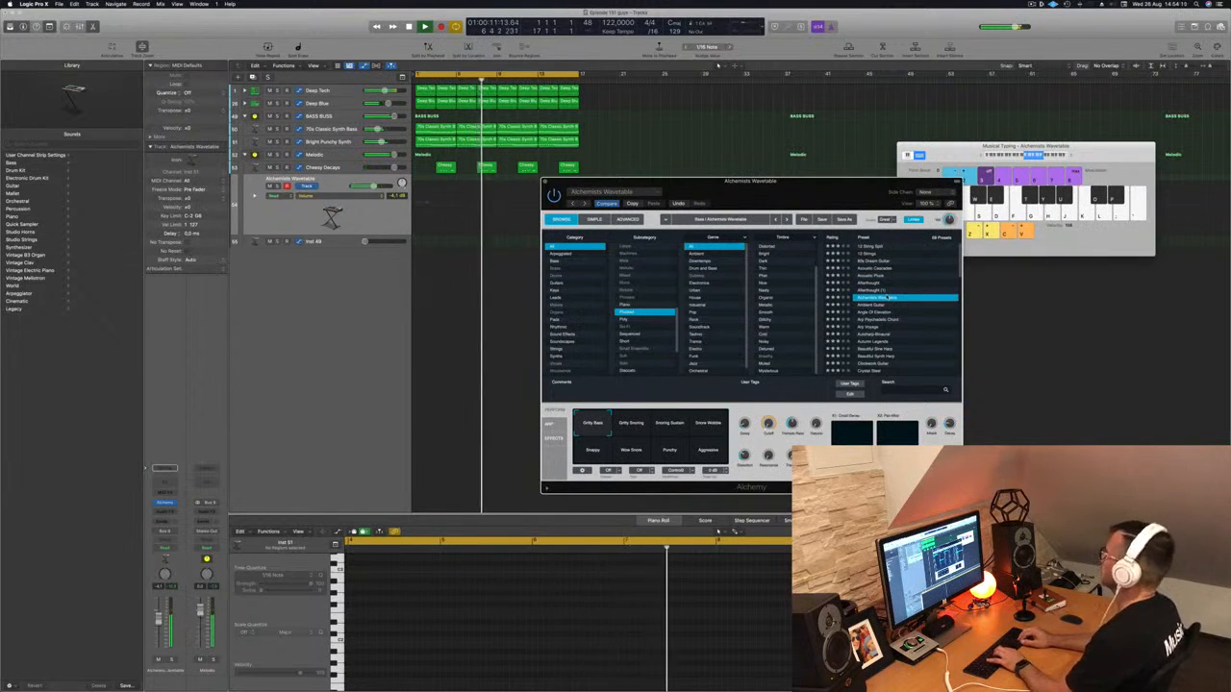
key("Down")
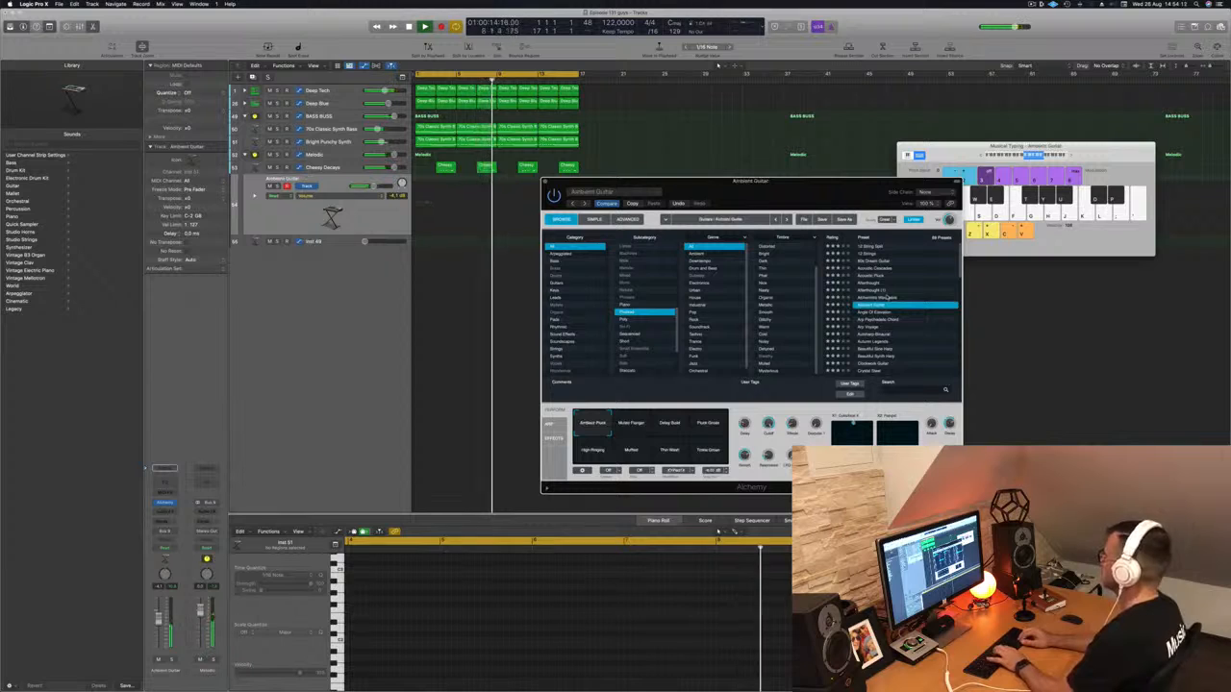
key("Down")
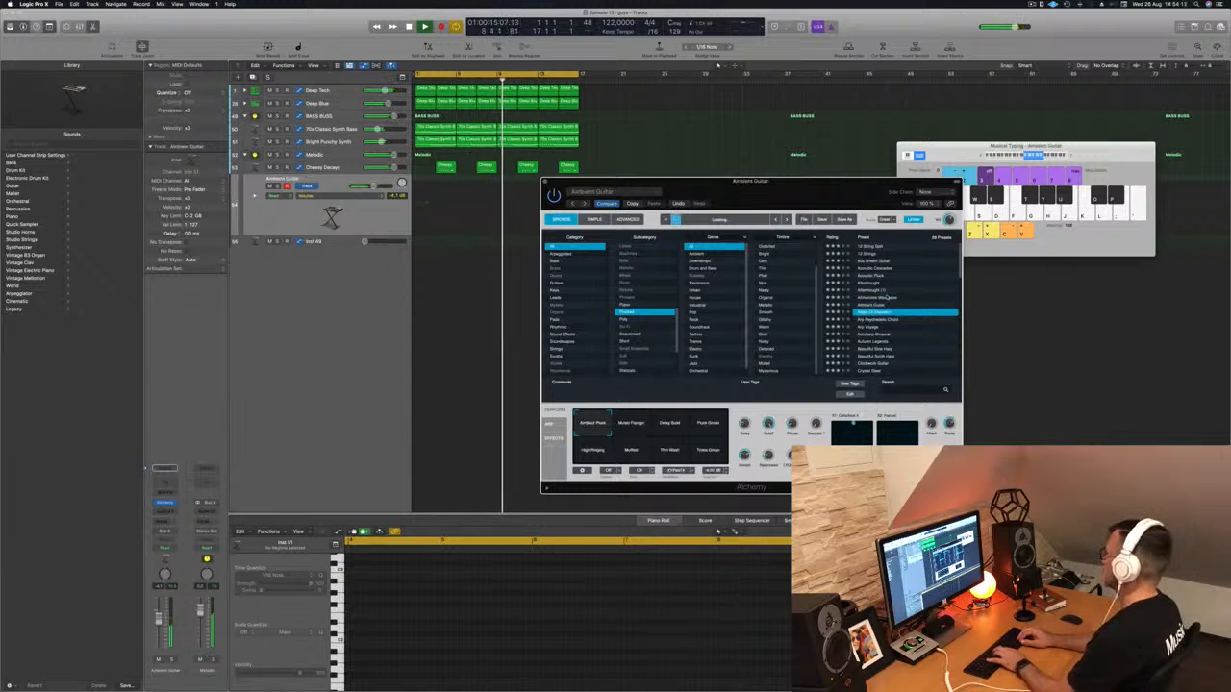
key("Down")
key("Down")
left_click(981, 151)
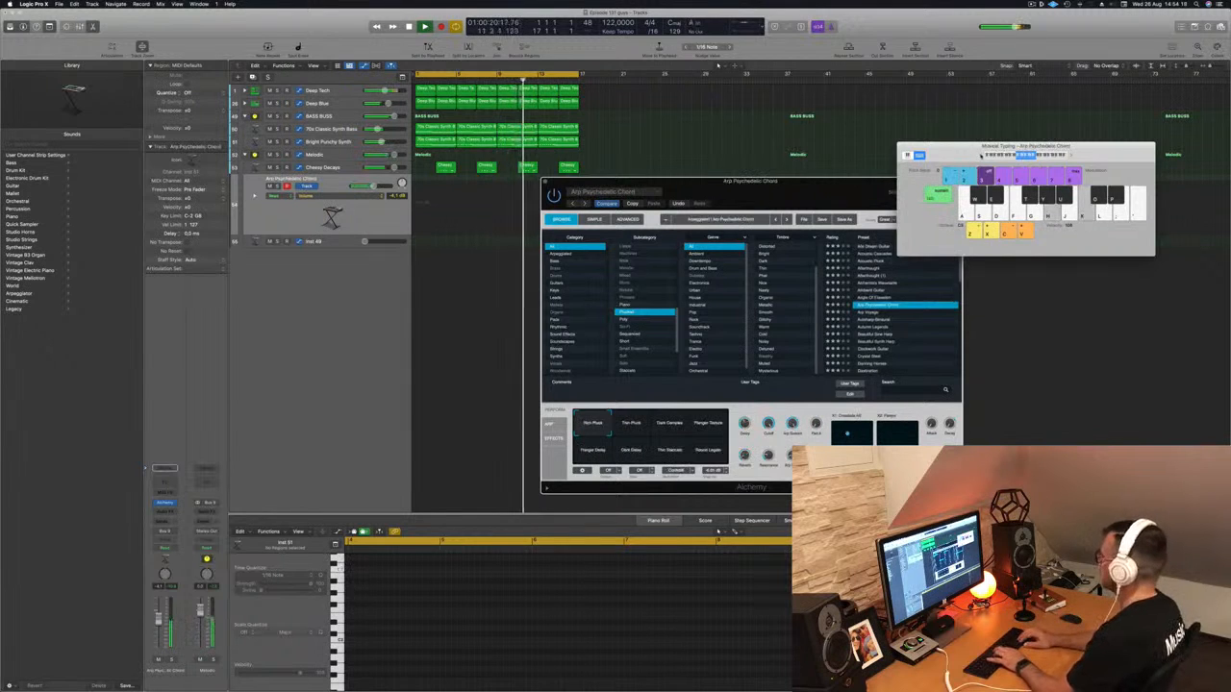
key("Down")
key("Down")
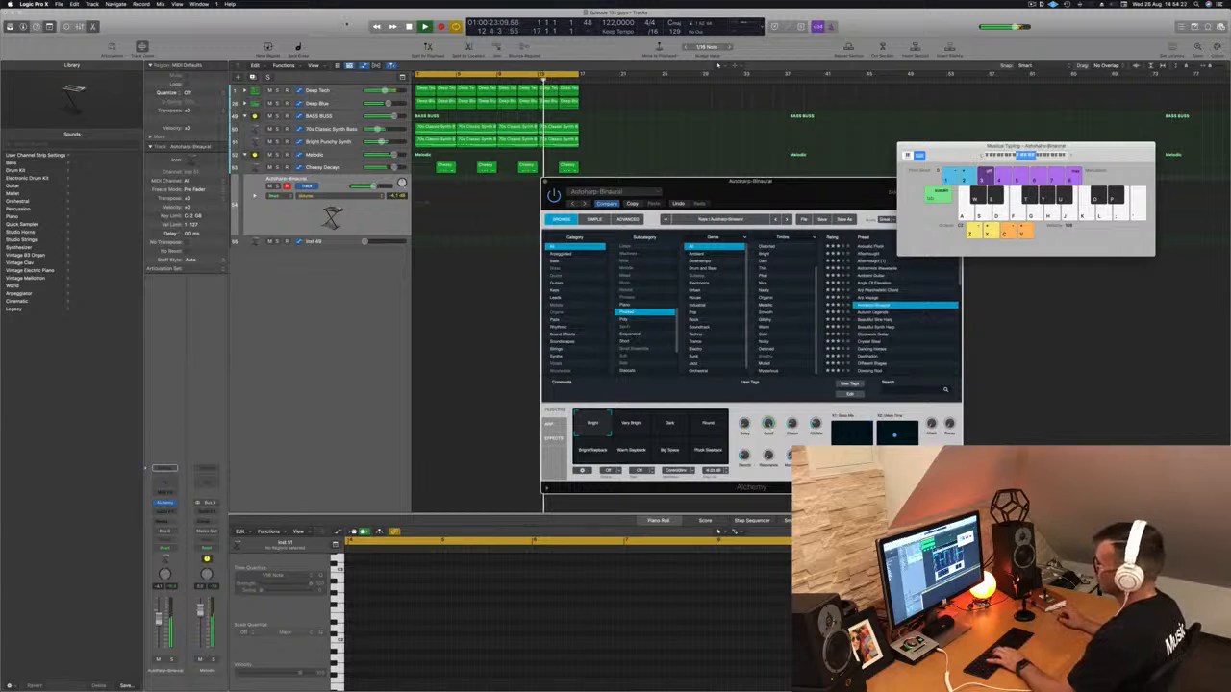
key("Down")
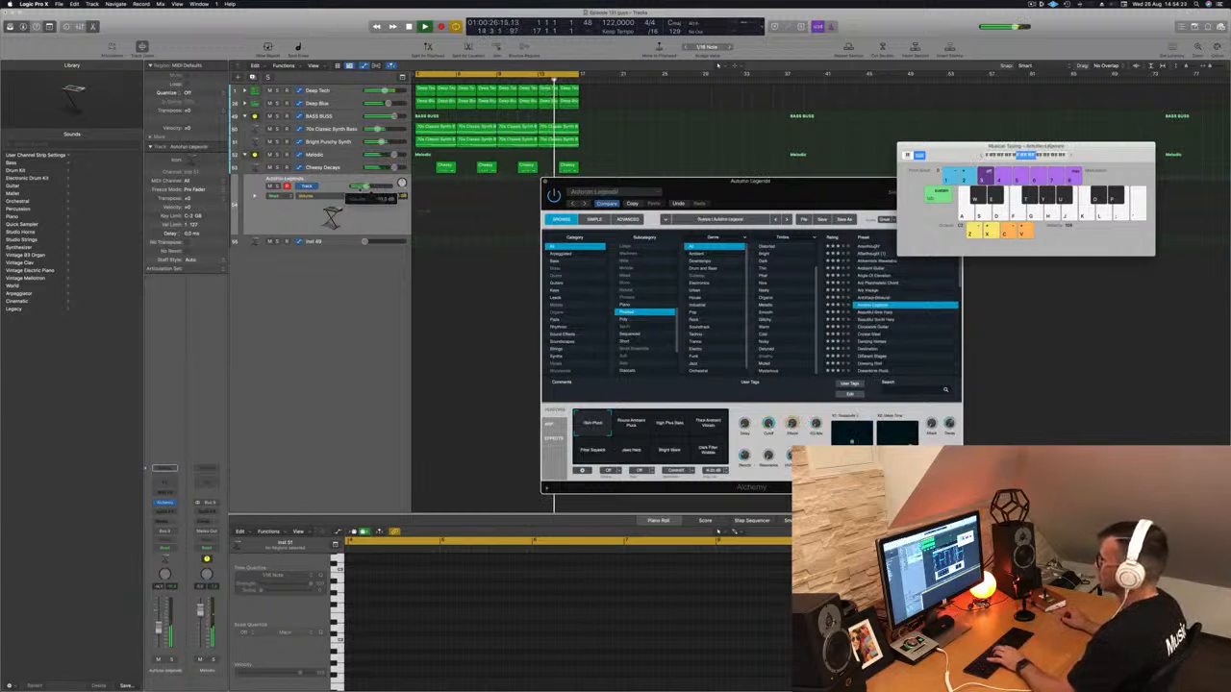
- Lower the plucked track's volume to about -15 dB, audition the next harp preset and load Beautiful Synth Harp
left_click_drag(365, 188, 367, 187)
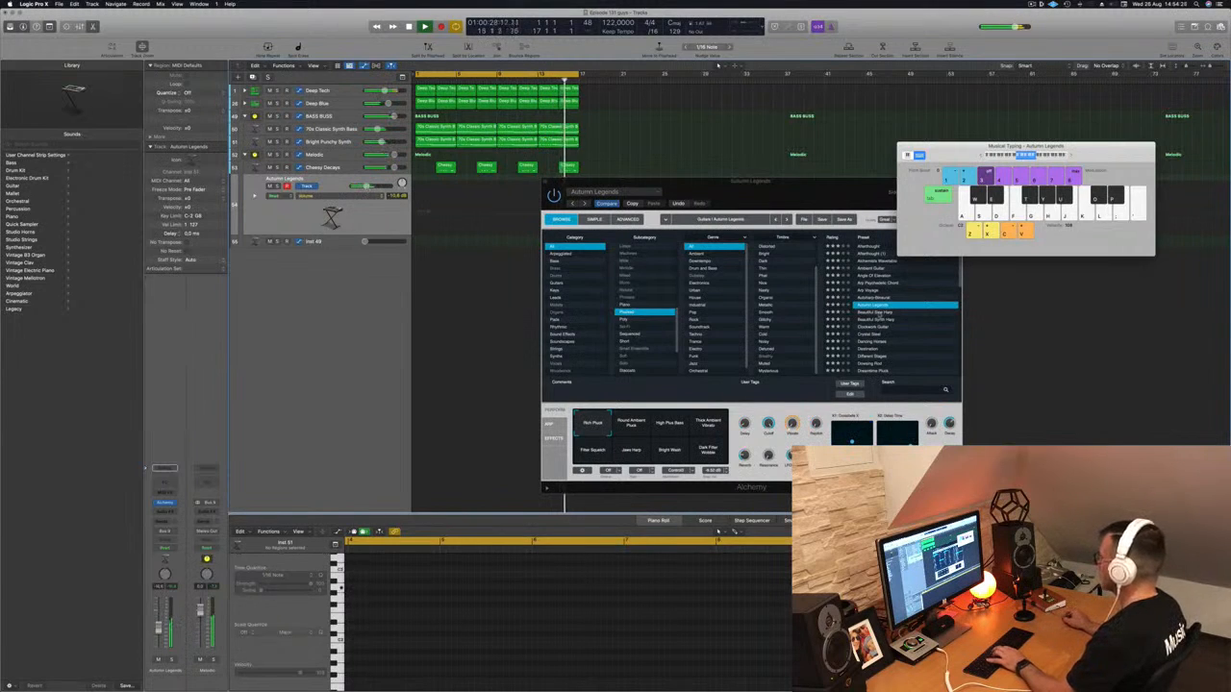
left_click(877, 313)
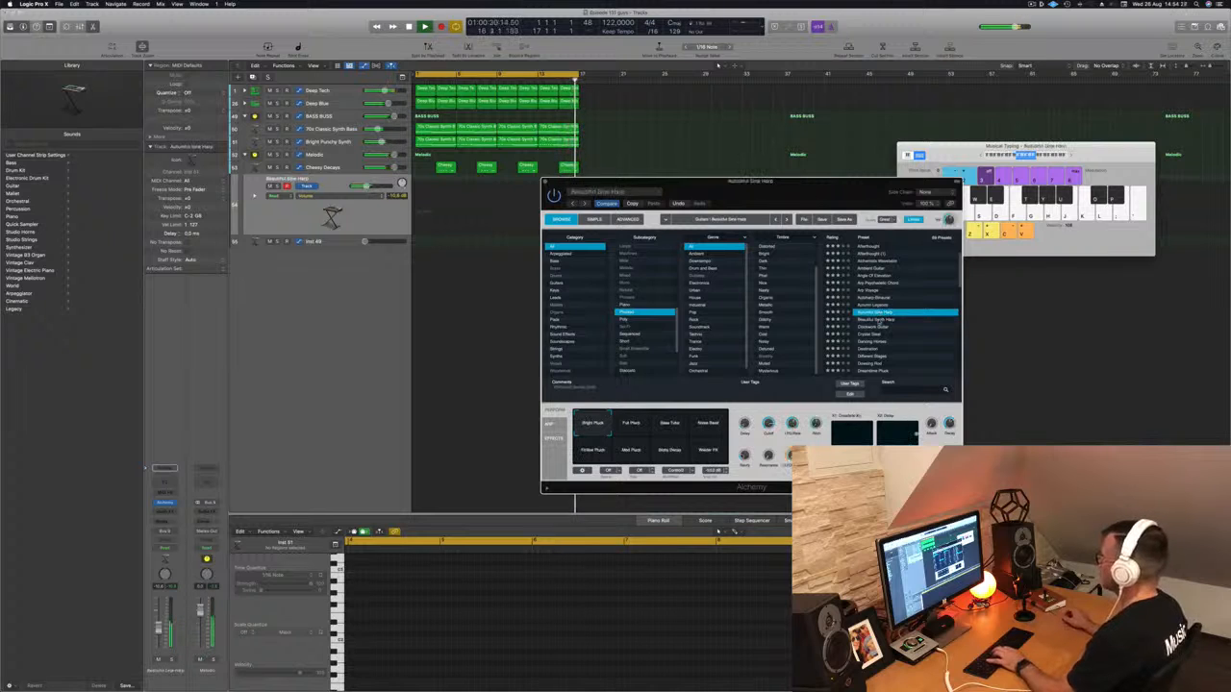
left_click(889, 320)
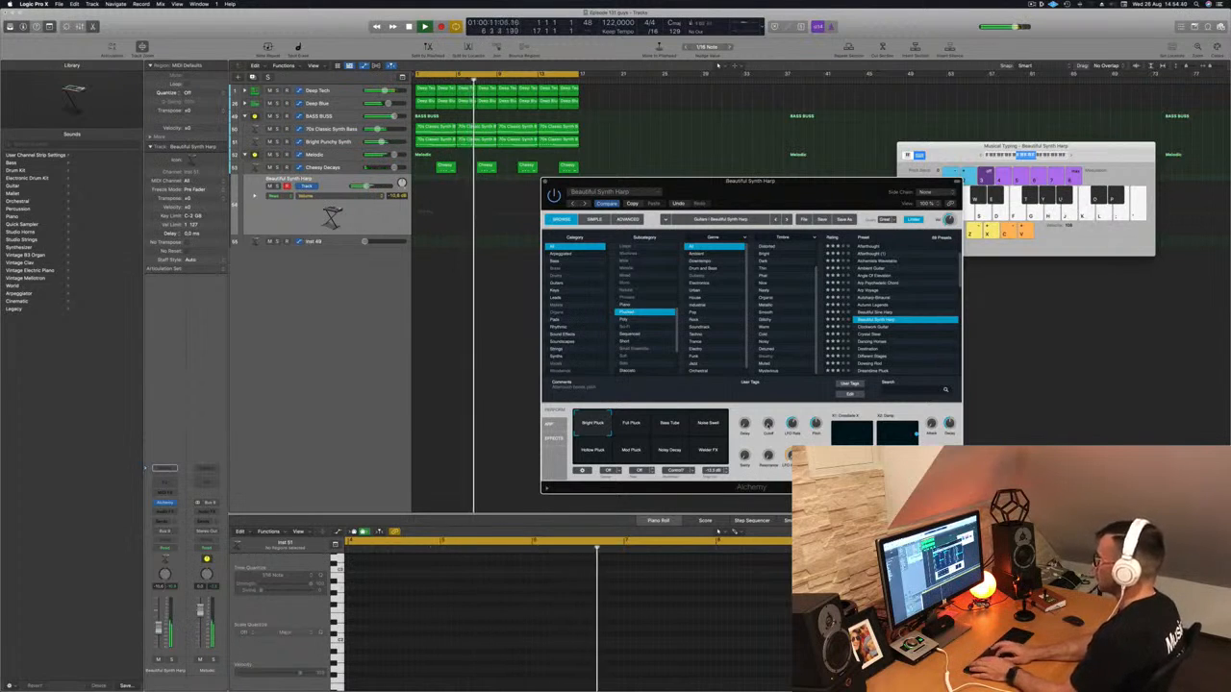
- Record a short two-bar phrase on the Beautiful Synth Harp track, move the region to bar 1 and play it back
key("r")
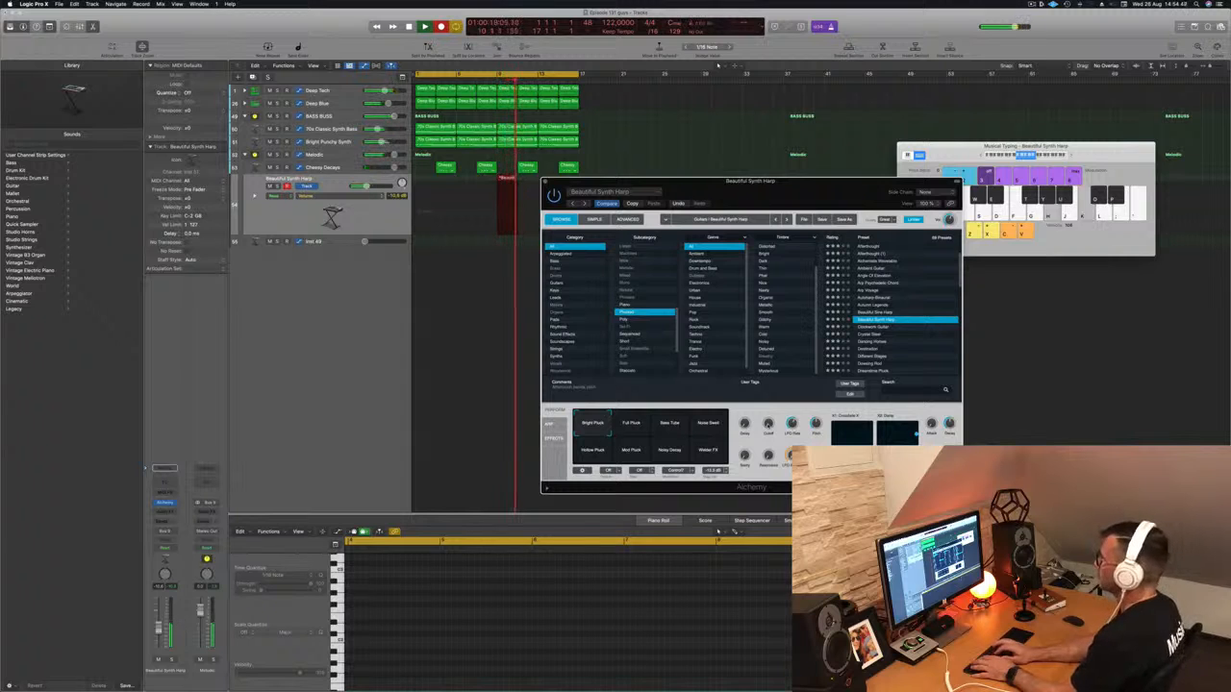
key("space")
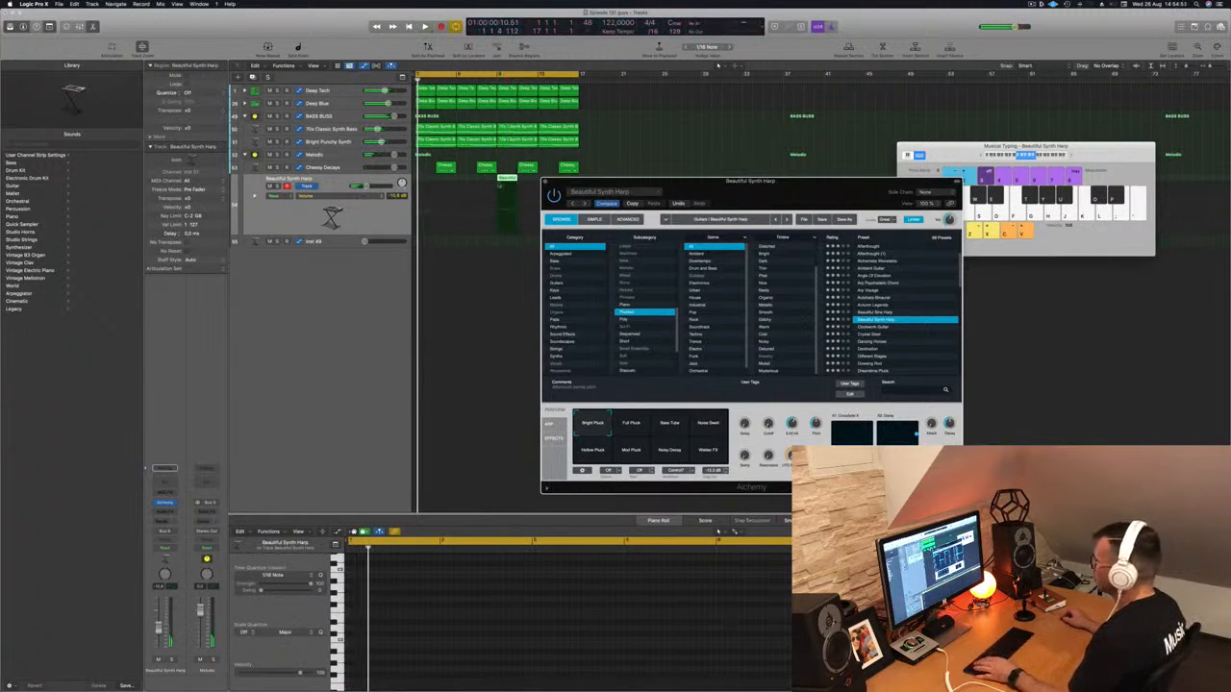
left_click_drag(507, 188, 425, 188)
key("space")
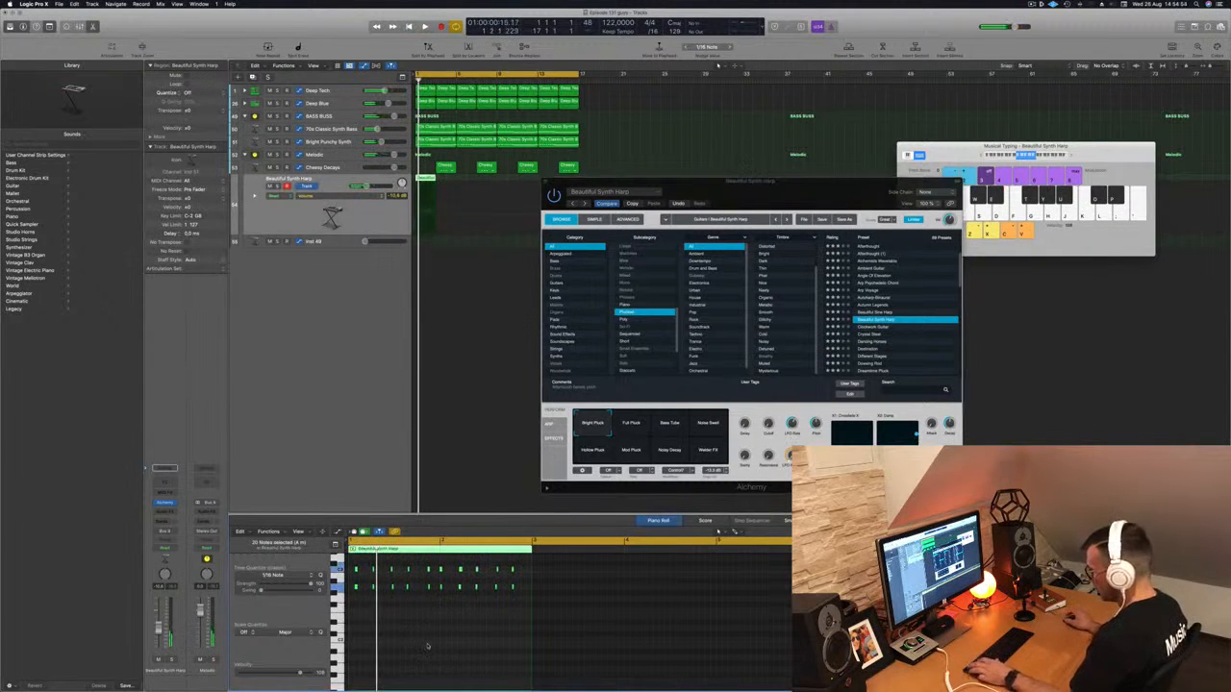
key("space")
- Nudge a single upper-row note later in the Beautiful Synth Harp region while the groove plays
scroll(430, 646, "up", 1)
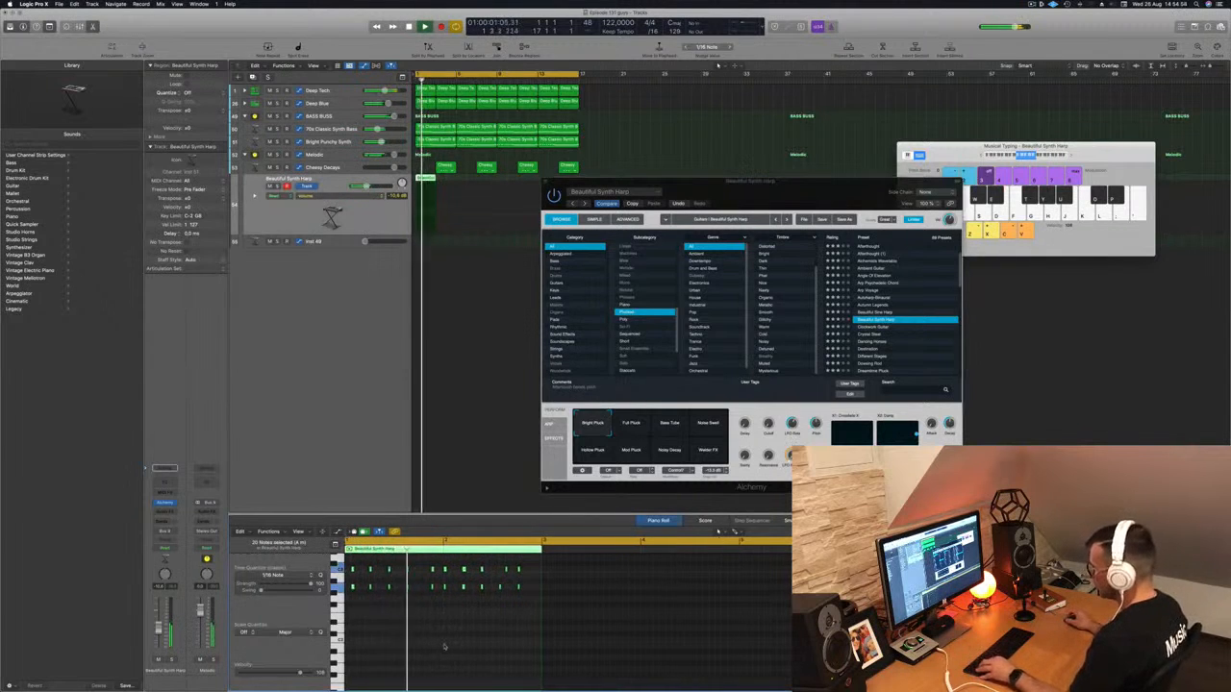
scroll(461, 647, "up", 3)
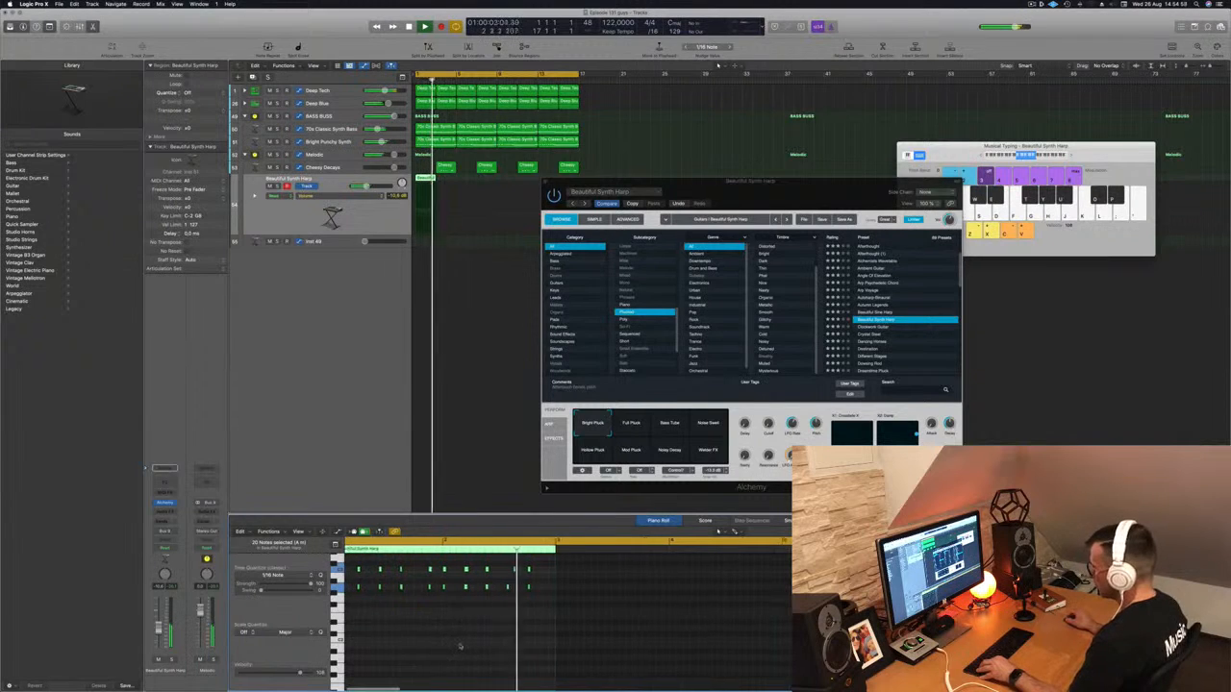
scroll(481, 642, "up", 2)
left_click(532, 572)
key("alt+Right")
scroll(539, 575, "up", 1)
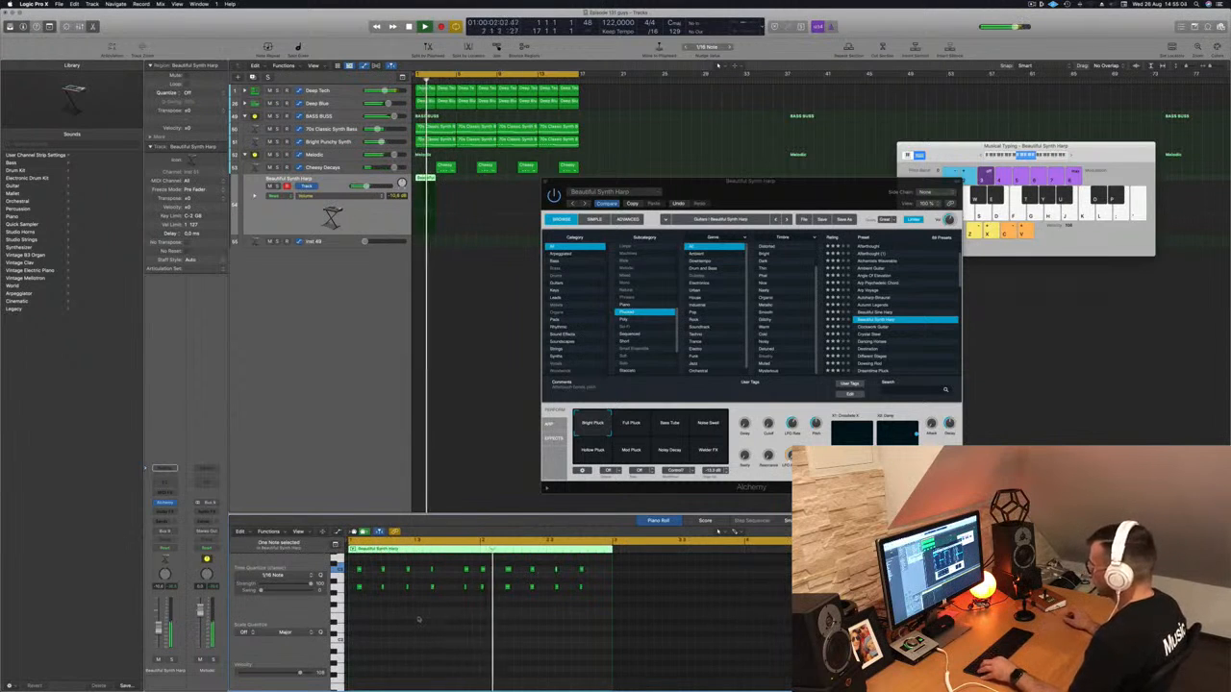
scroll(424, 613, "down", 1)
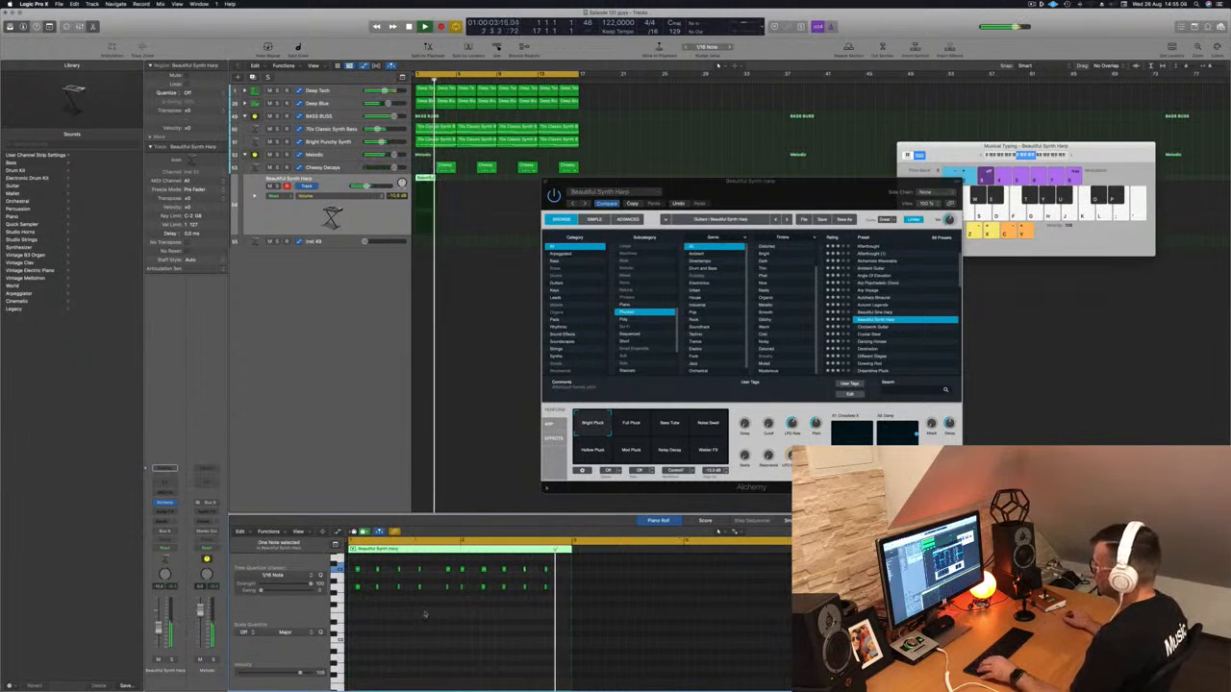
- Copy the Beautiful Synth Harp region along the track to fill the loop up to bar 17 and move the Alchemy window clear of the regions
left_click_drag(423, 179, 506, 183)
left_click(501, 200)
left_click_drag(728, 190, 758, 160)
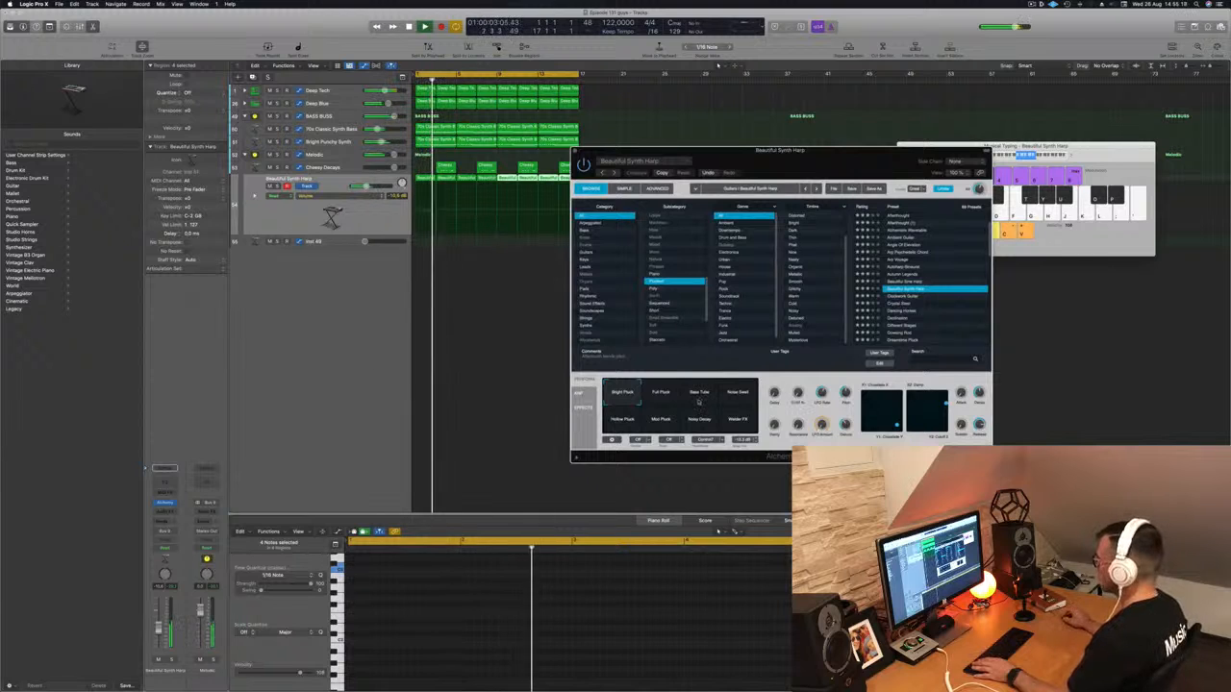
- Try the Full Pluck, Bass Tube and Noise Swell performance snapshots of Beautiful Synth Harp over the groove
left_click(663, 394)
left_click(696, 394)
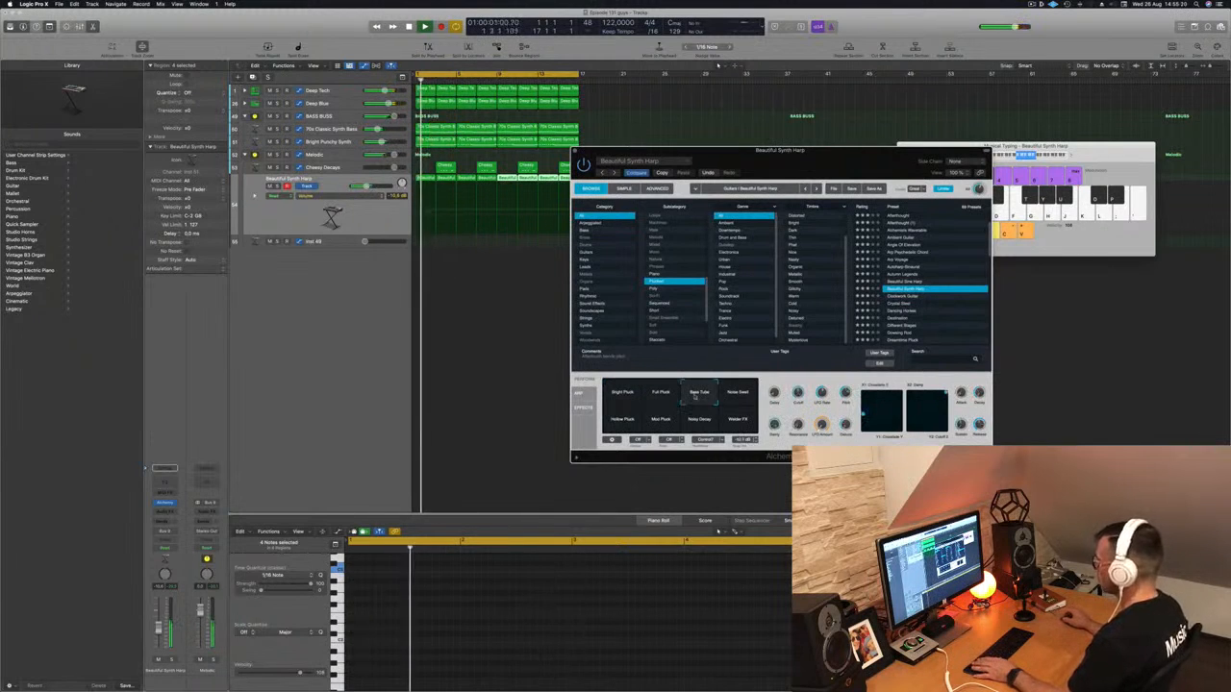
left_click(735, 396)
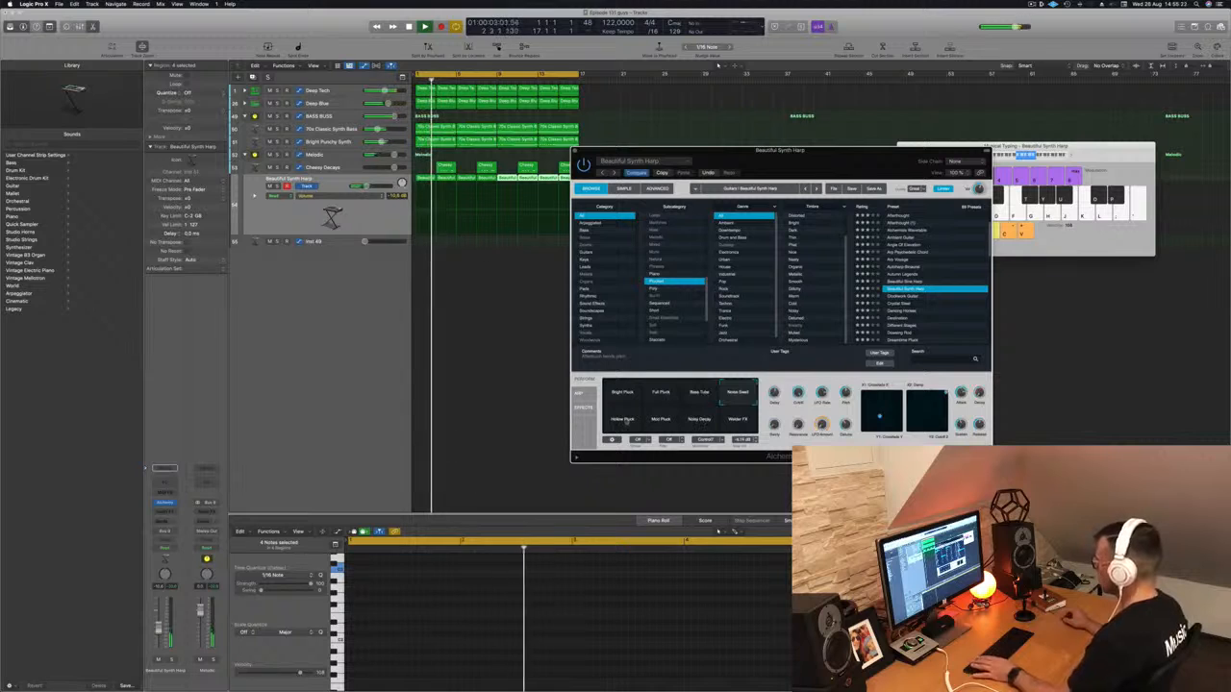
- Audition Beautiful Synth Harp's variations in Alchemy, settle on Bright Pluck, and close the instrument window
left_click(661, 420)
left_click(699, 420)
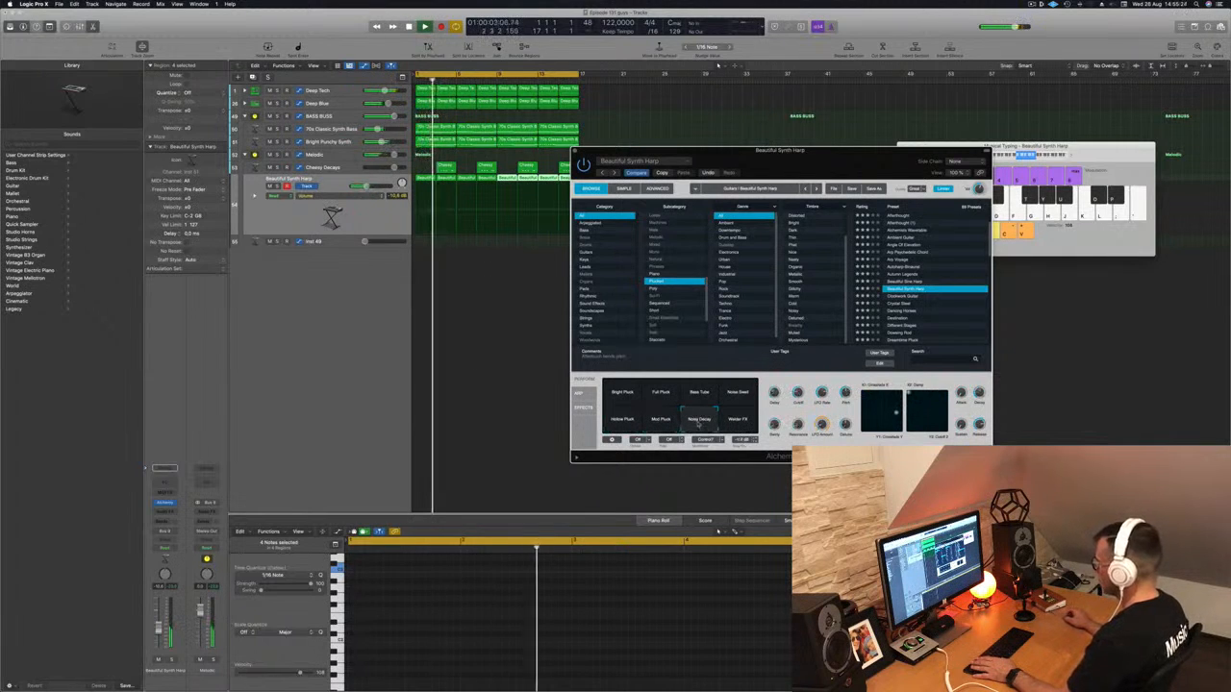
left_click(634, 401)
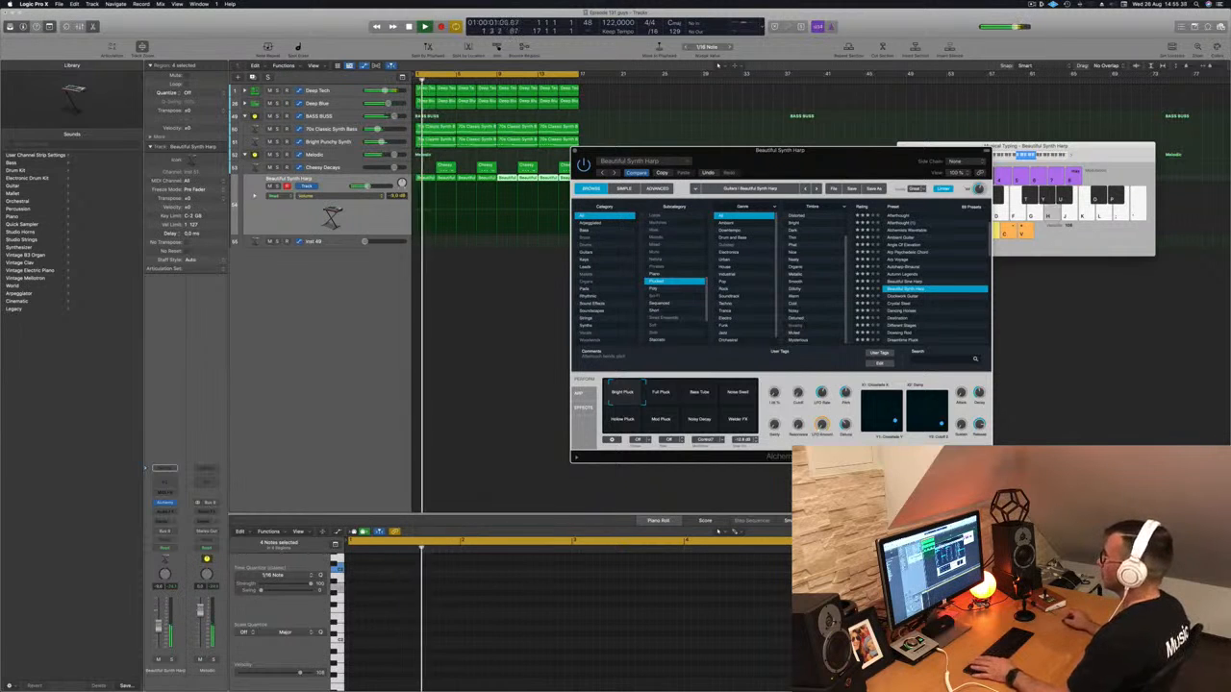
left_click_drag(798, 153, 755, 170)
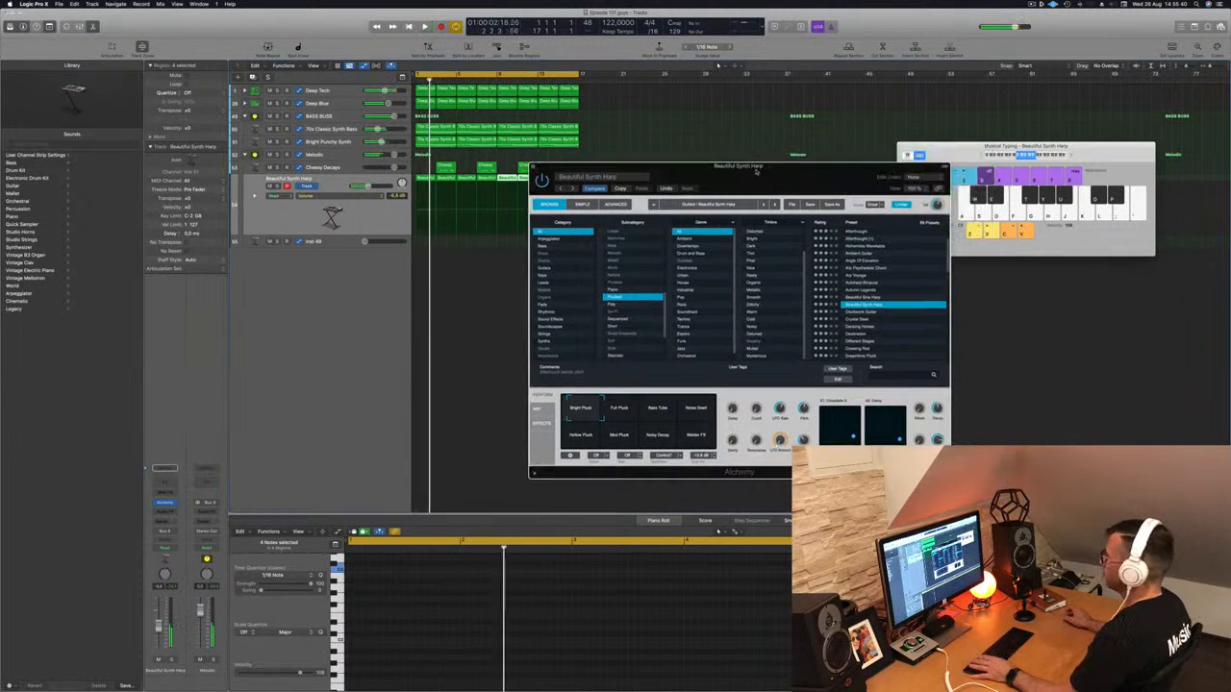
left_click(533, 167)
left_click(467, 291)
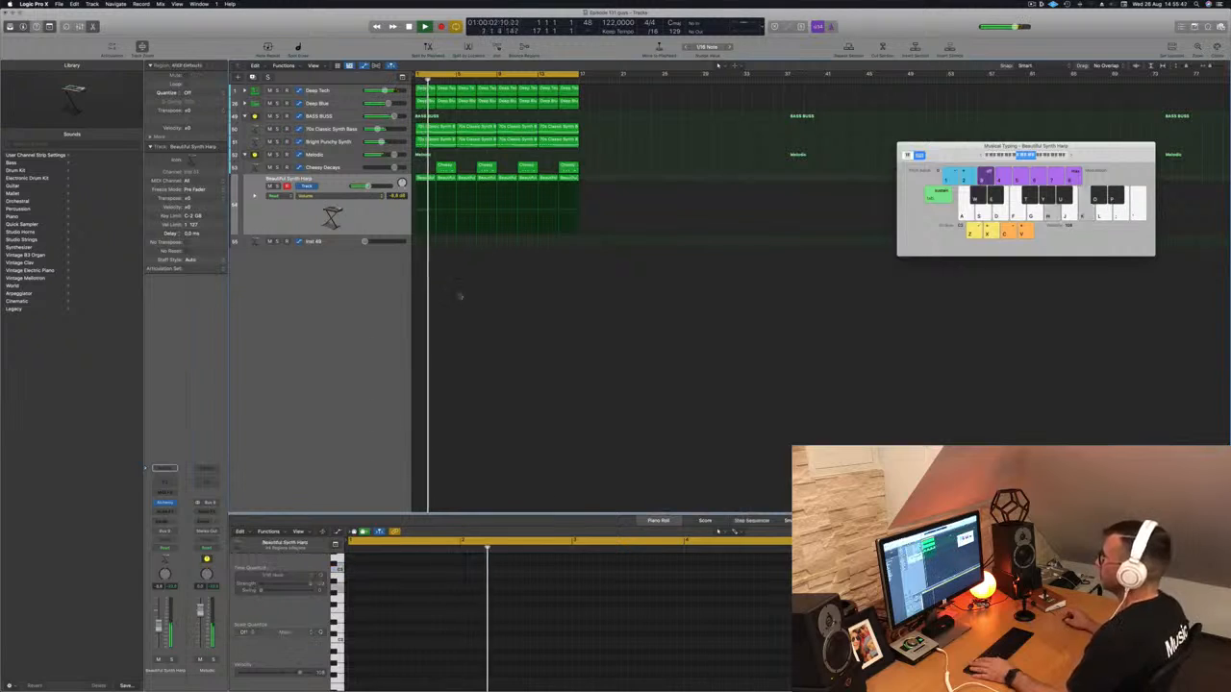
key("Return")
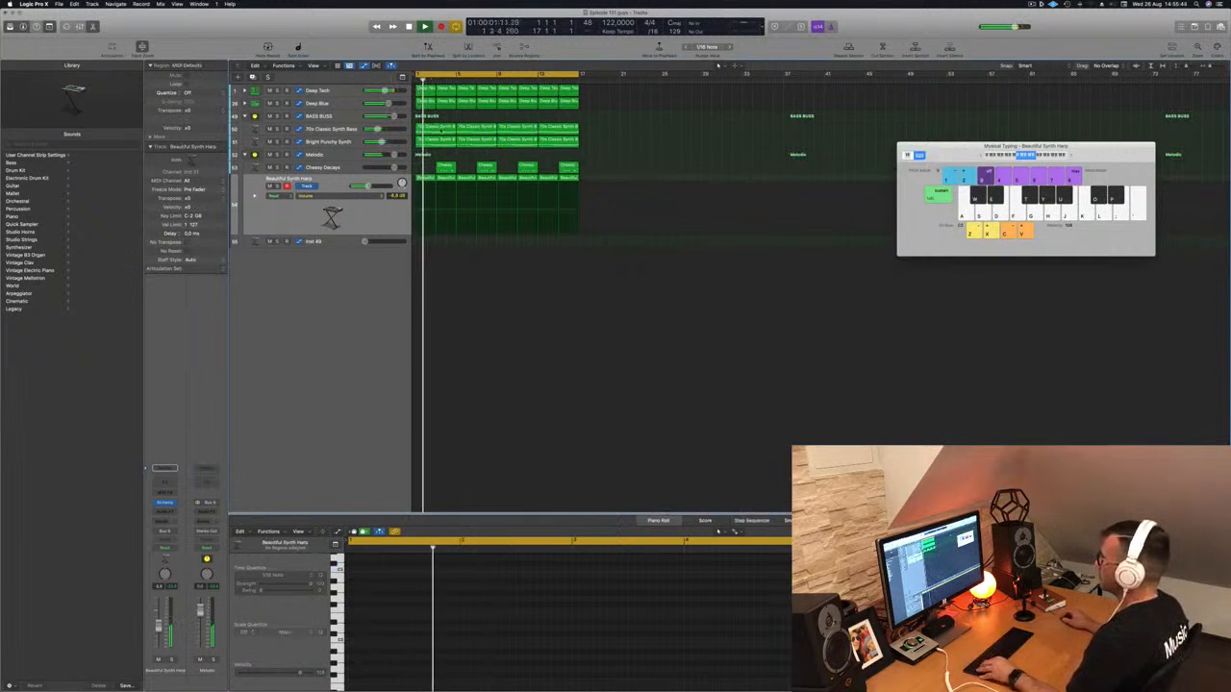
- Copy the first 70s Classic Synth Bass region onto the Inst 49 track and delete the two short notes in the copy
left_click(441, 129)
left_click_drag(436, 195, 436, 244)
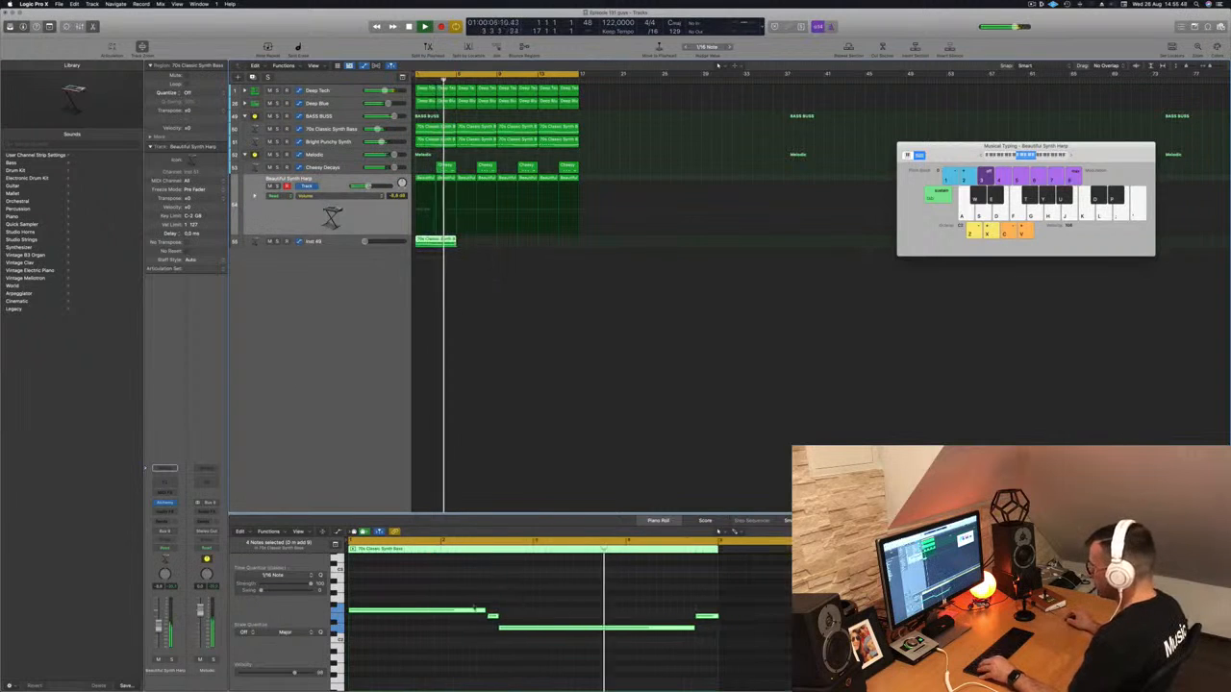
left_click(493, 617)
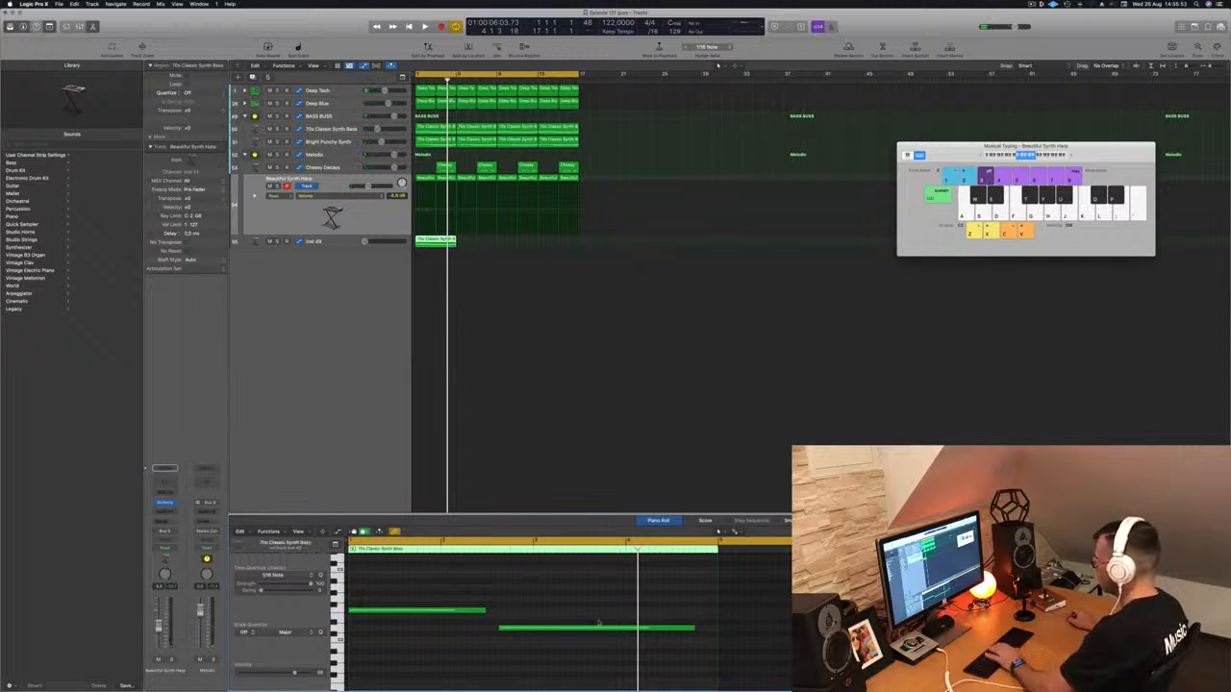
- Stack the two remaining long notes at the region's start and make both exactly two bars long
left_click_drag(566, 628, 414, 636)
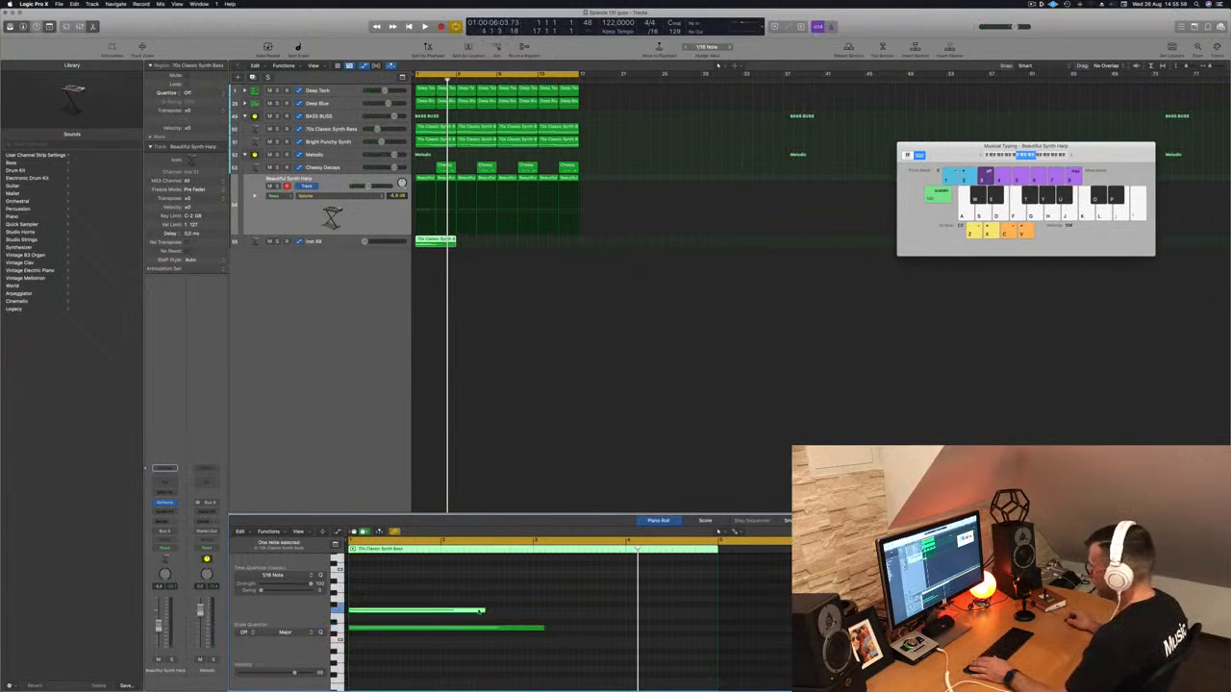
left_click_drag(484, 609, 533, 631)
left_click_drag(500, 586, 487, 651)
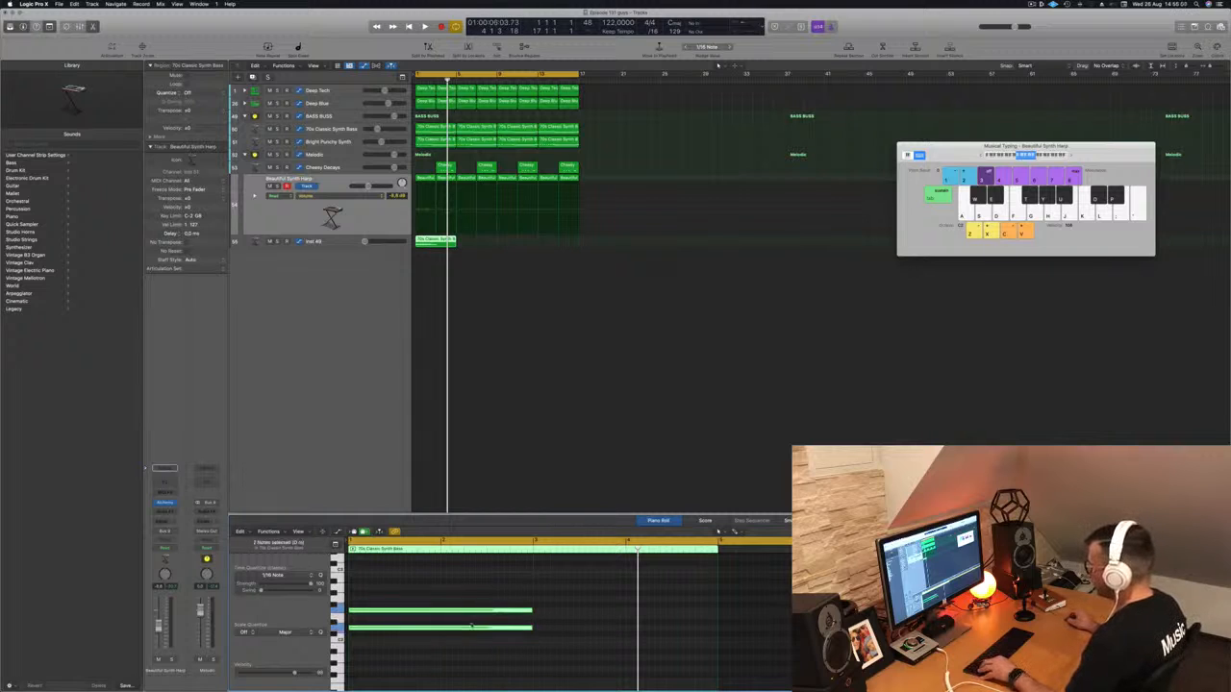
- Copy the stacked note pair to bar 3 and repeat the four-bar region on Inst 49 across the 16-bar cycle
left_click_drag(531, 618, 628, 613)
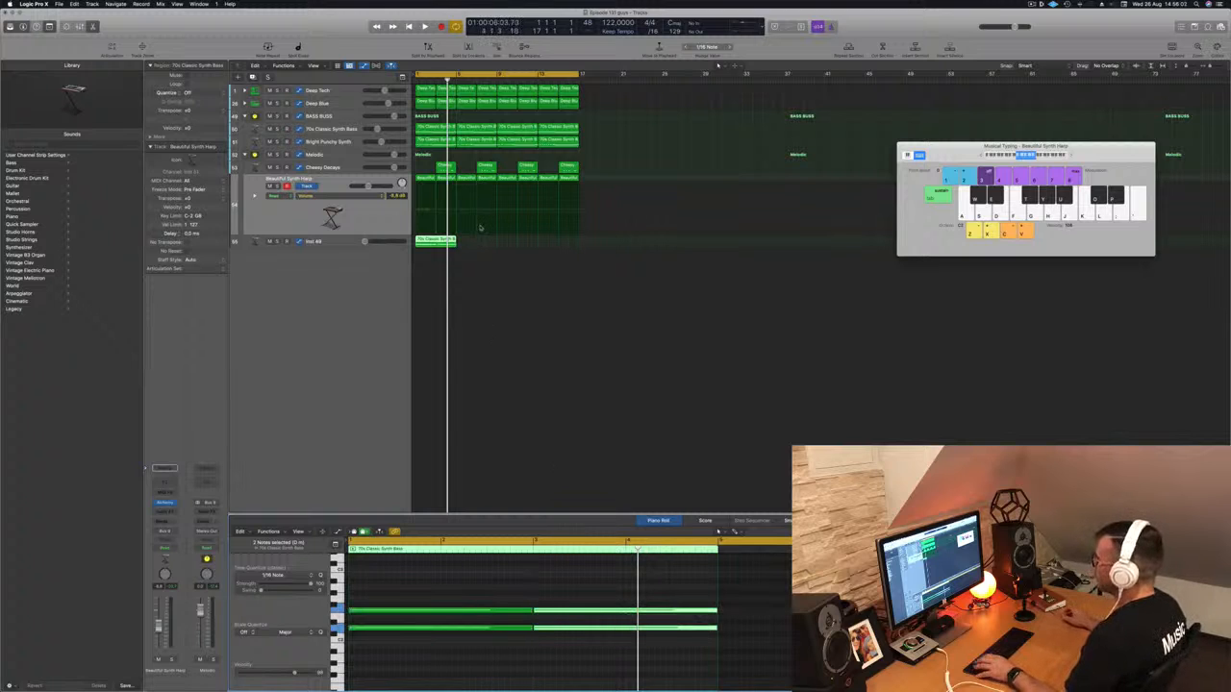
left_click_drag(437, 240, 527, 249)
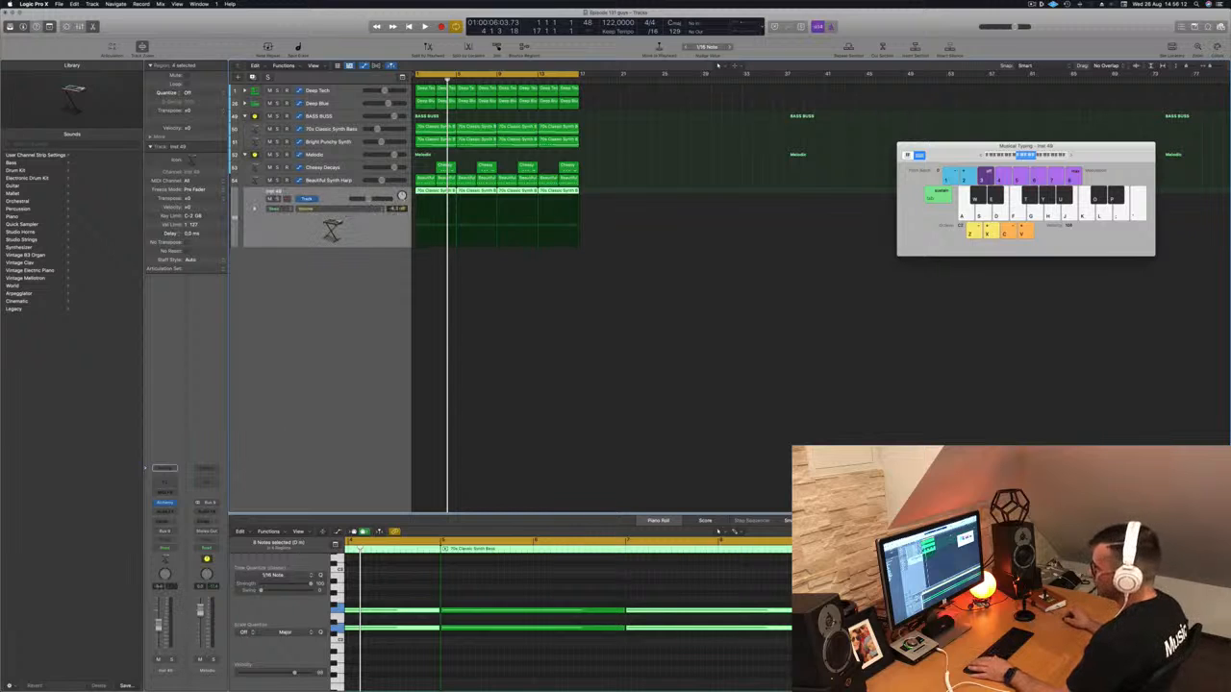
- Load the 1970s Analog Arp preset from the Arpeggiated category into Alchemy on the Inst 49 track
left_click(166, 503)
left_click_drag(618, 108, 689, 118)
left_click(484, 192)
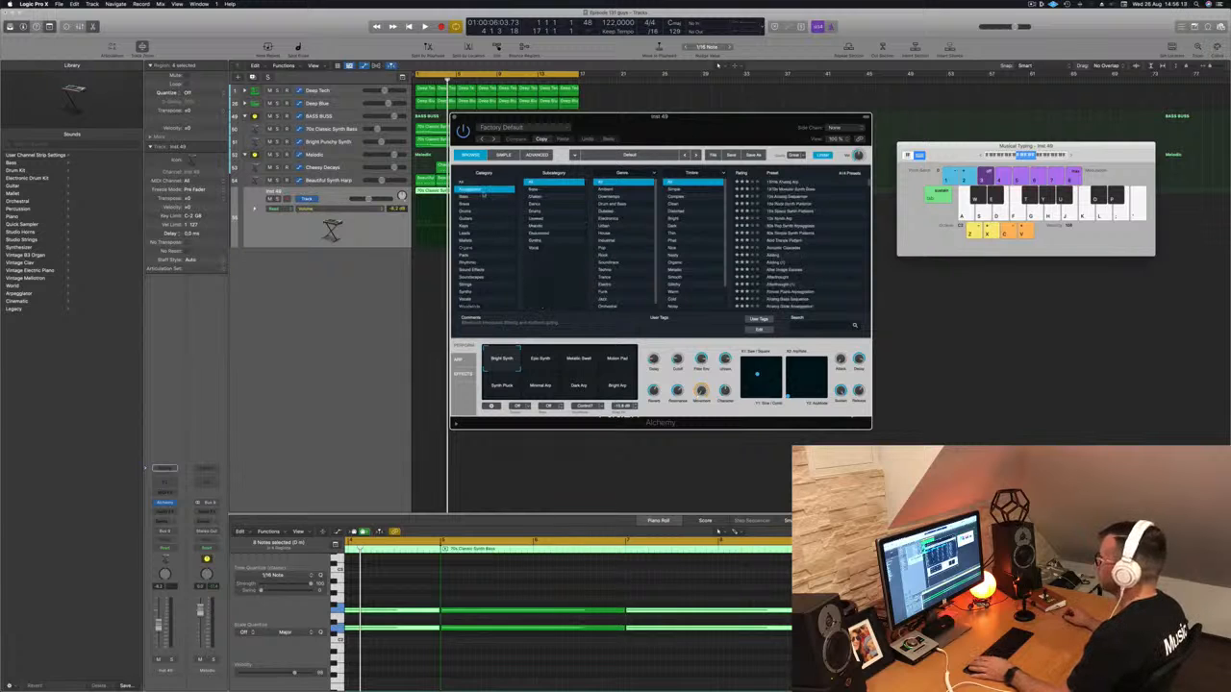
key("Down")
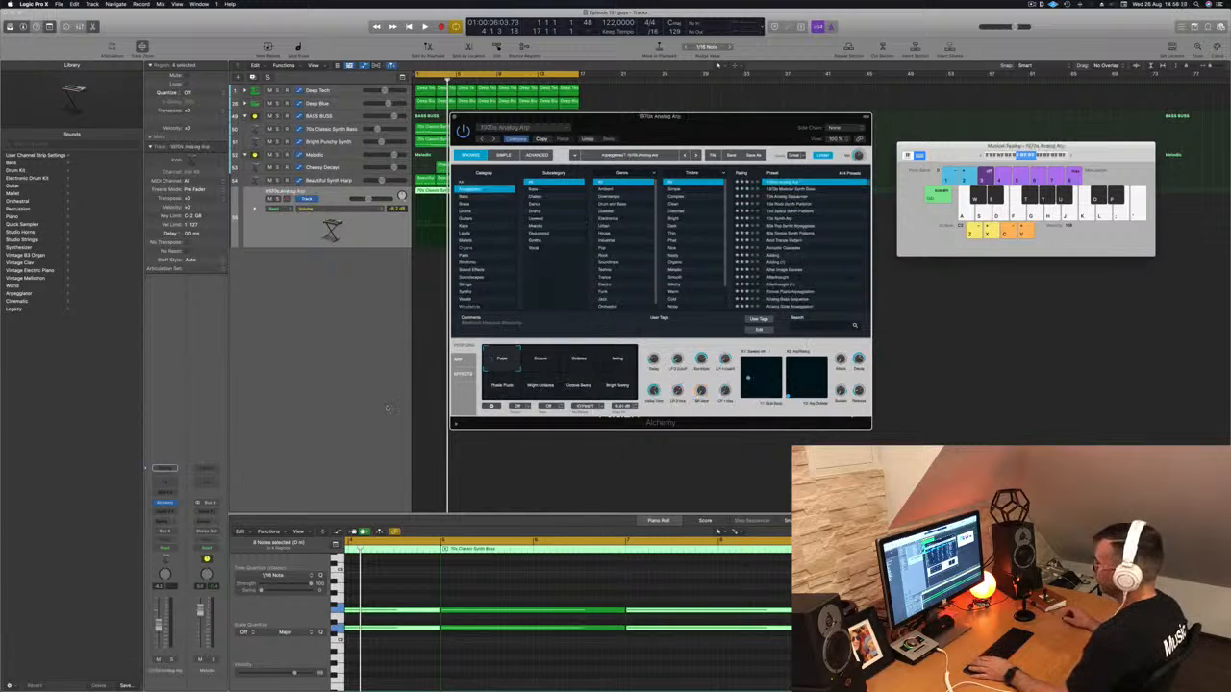
- Play the song with the new arpeggio and balance the 1970s Analog Arp track's volume against the other tracks
key("space")
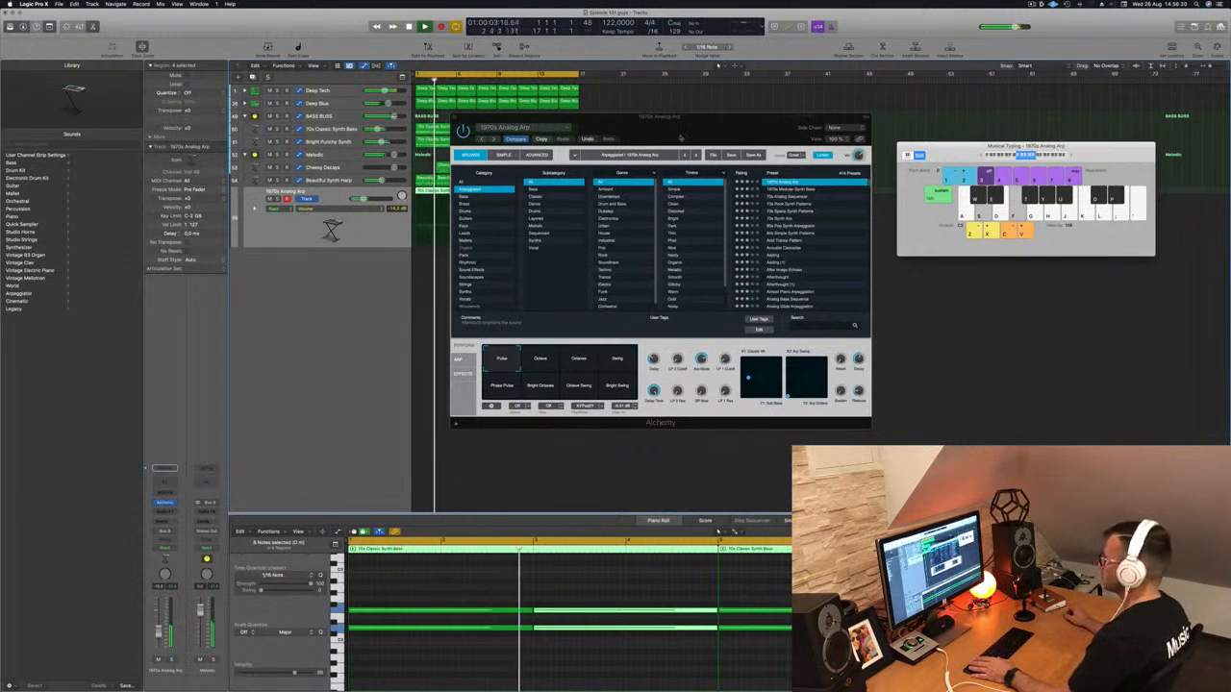
left_click_drag(654, 134, 752, 153)
left_click_drag(158, 631, 159, 630)
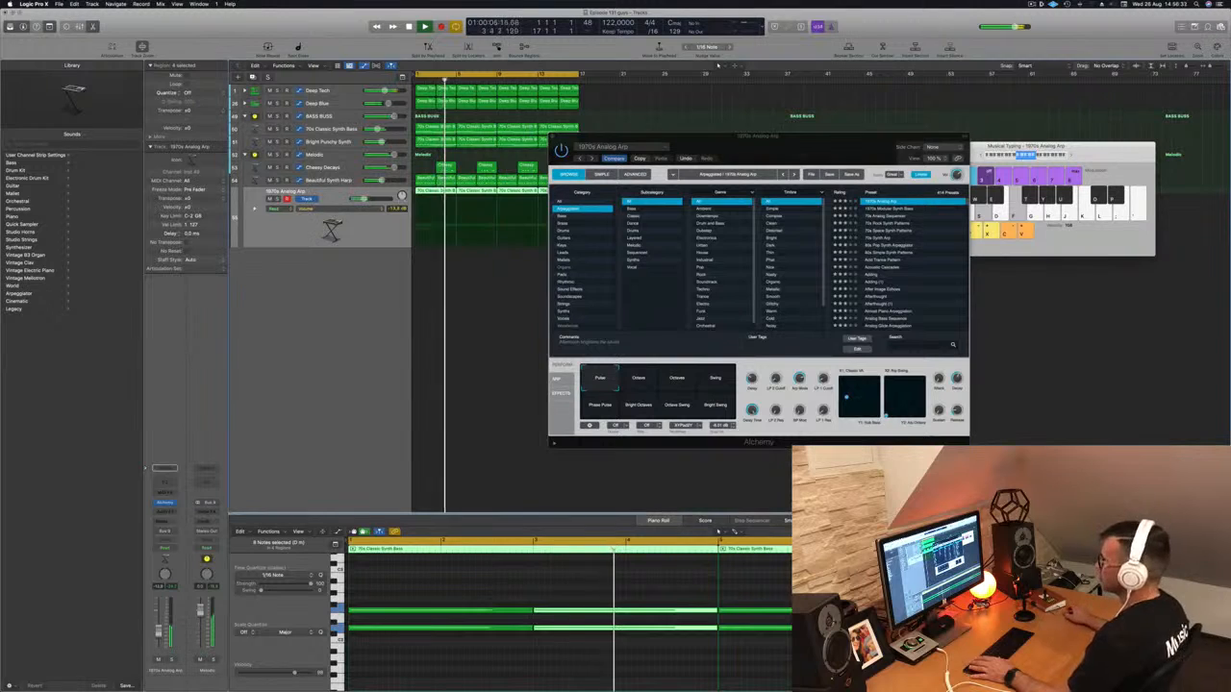
left_click_drag(788, 147, 892, 152)
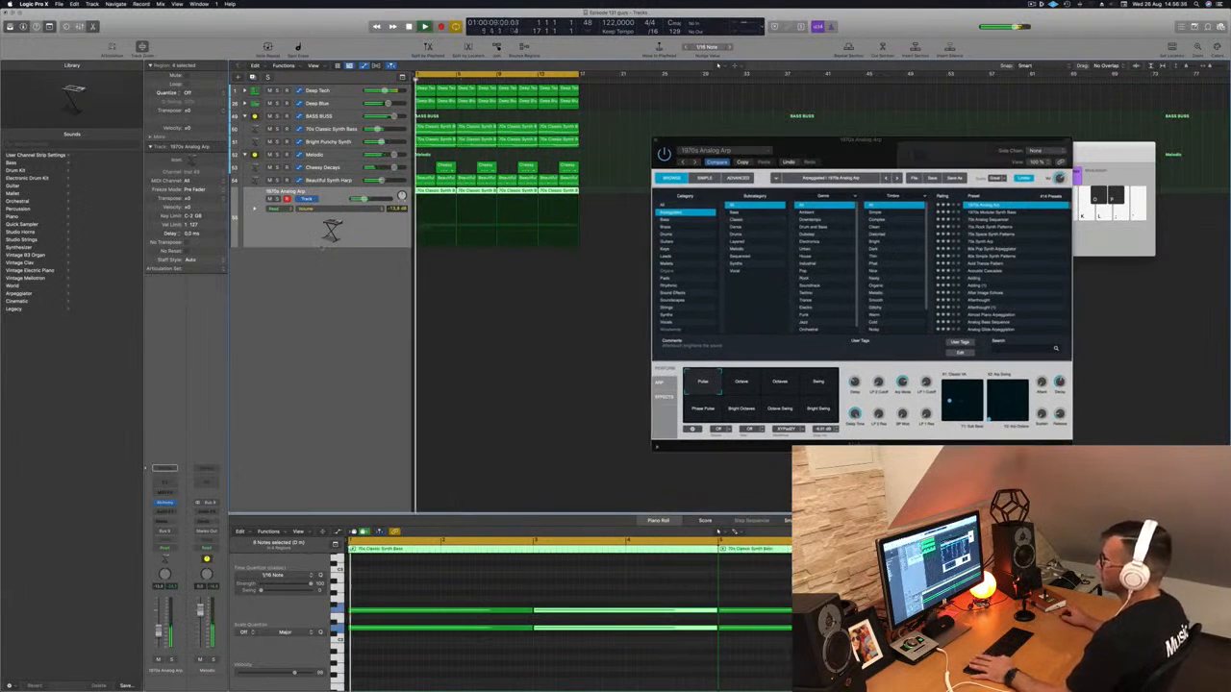
- Add a Channel EQ to the Melodic track stack and enable its low-cut band
left_click(342, 154)
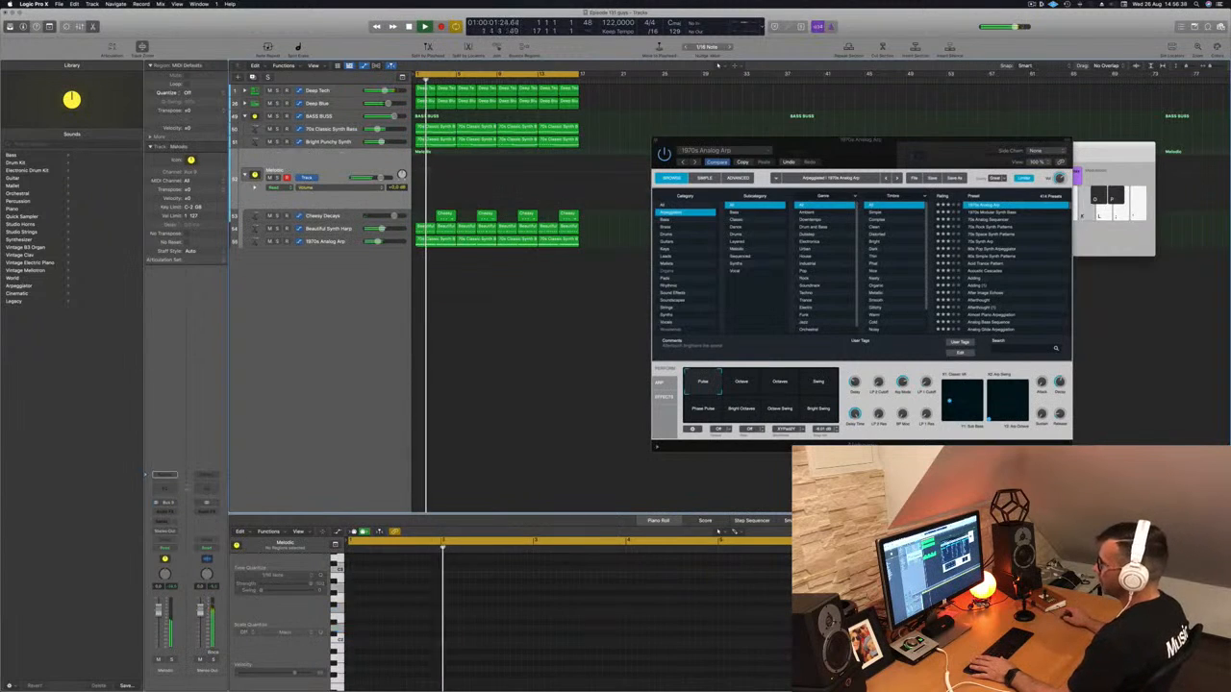
left_click(165, 489)
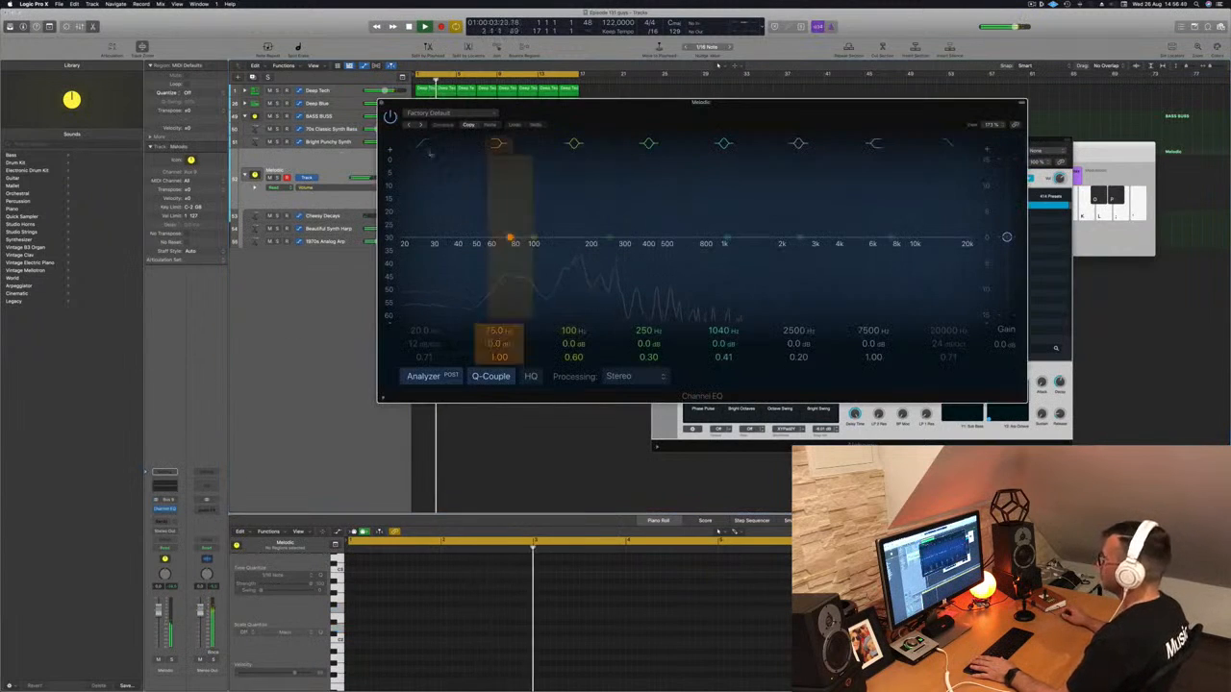
left_click(409, 255)
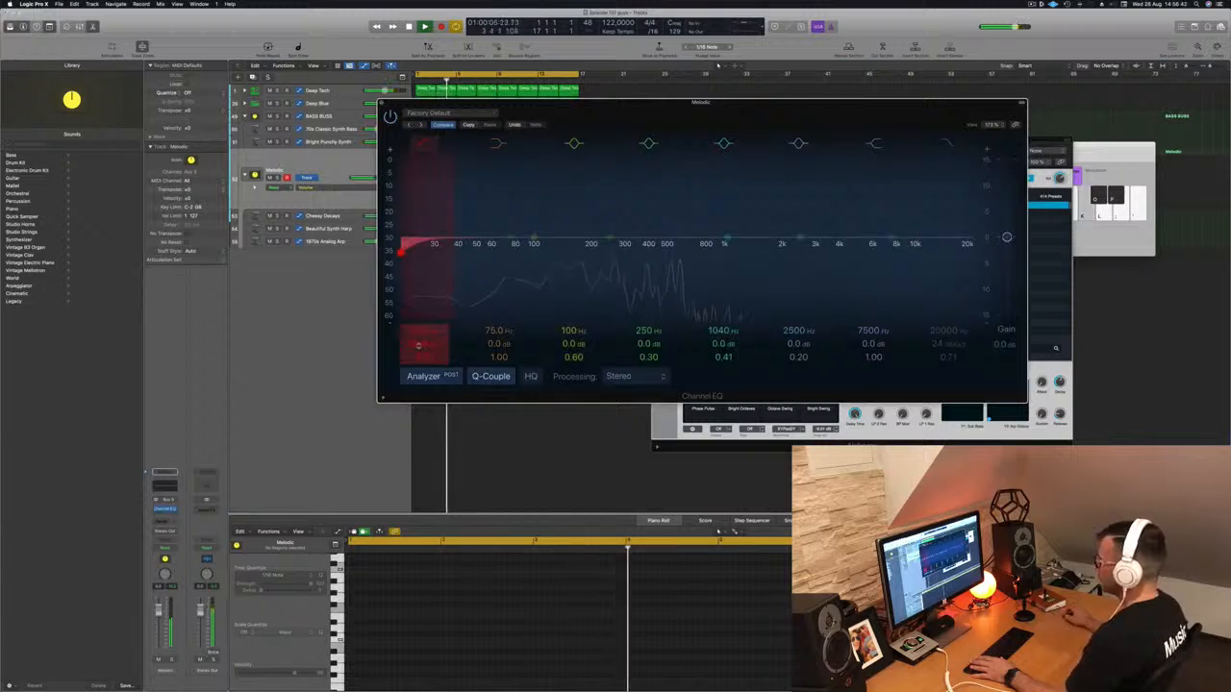
- Sweep the Melodic EQ's low-cut filter while listening and set it to 232 Hz at 18 dB/Oct
left_click_drag(402, 252, 678, 252)
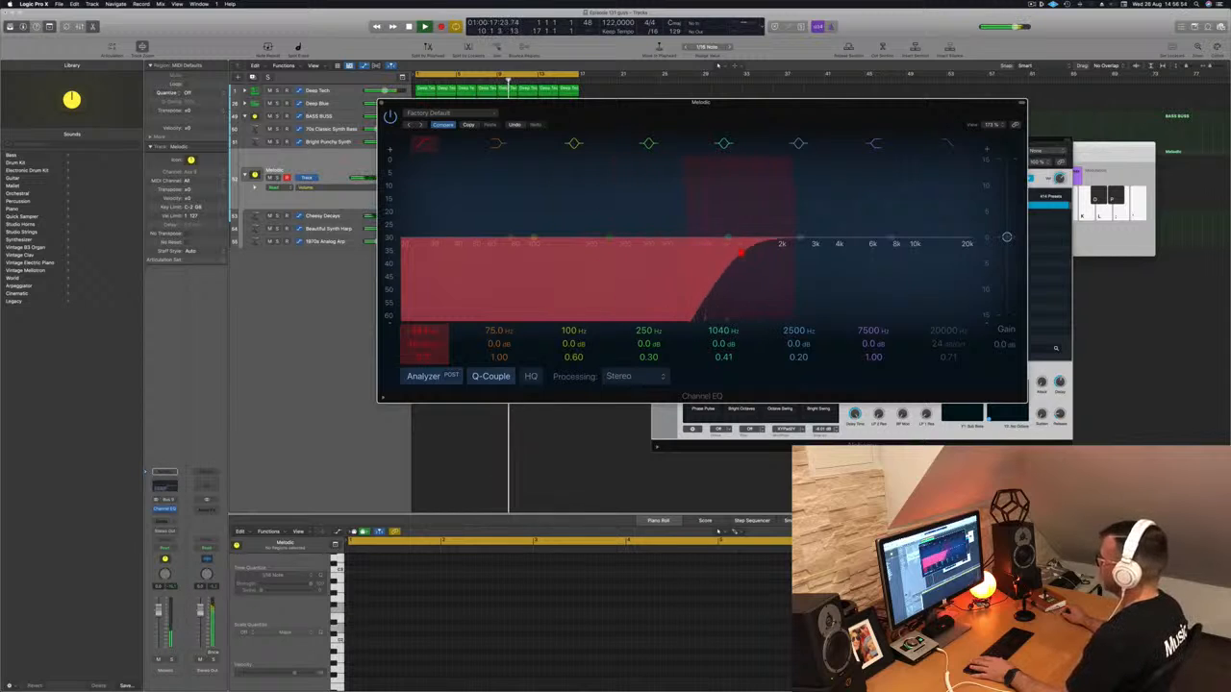
left_click(420, 329)
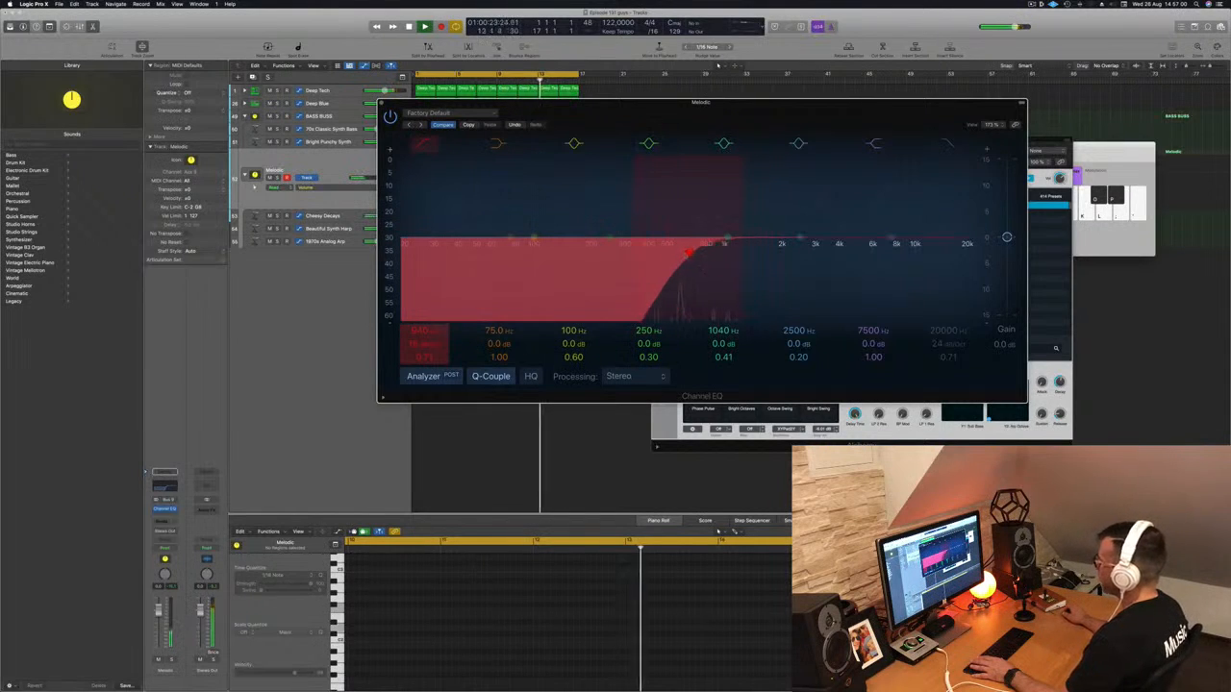
left_click_drag(612, 252, 606, 251)
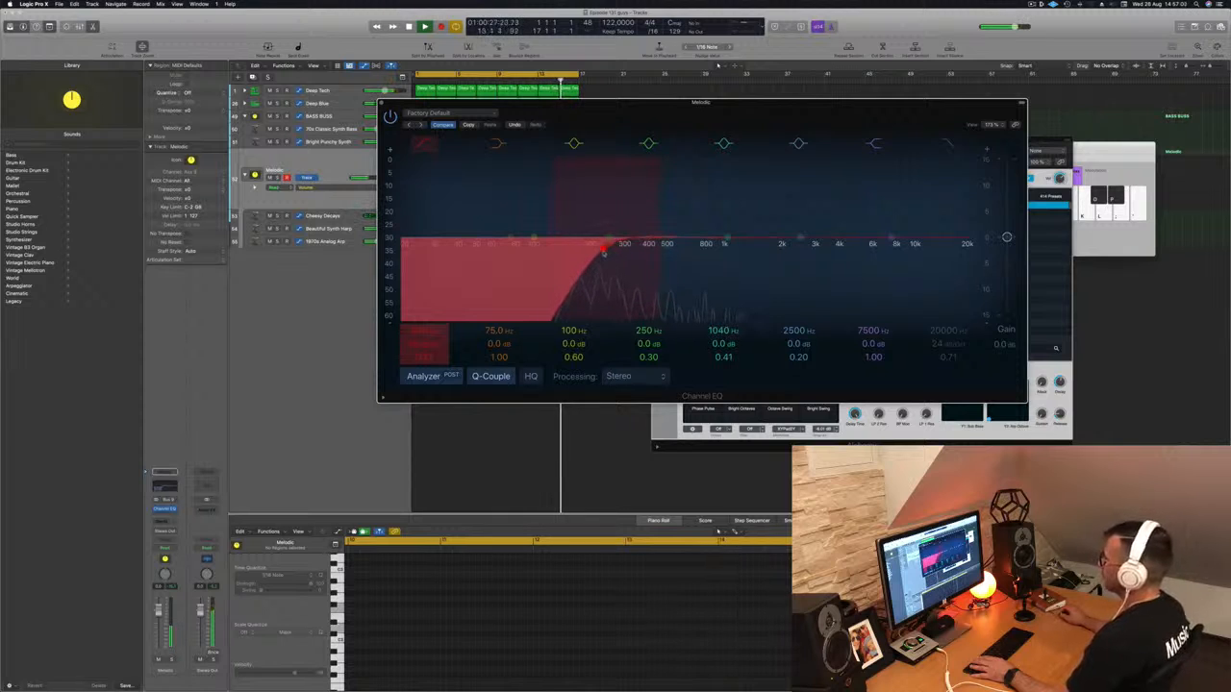
key("space")
left_click(316, 170)
key("space")
- Add a send from the Melodic track stack to Bus 10
left_click(164, 520)
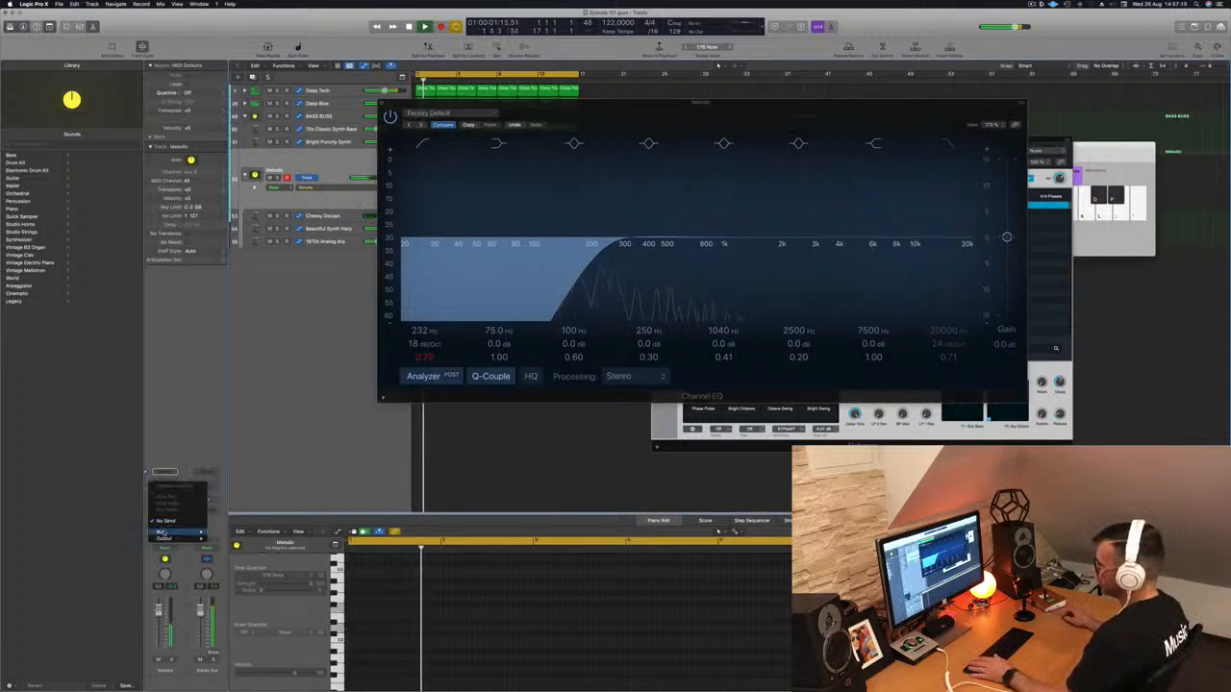
mouse_move(166, 532)
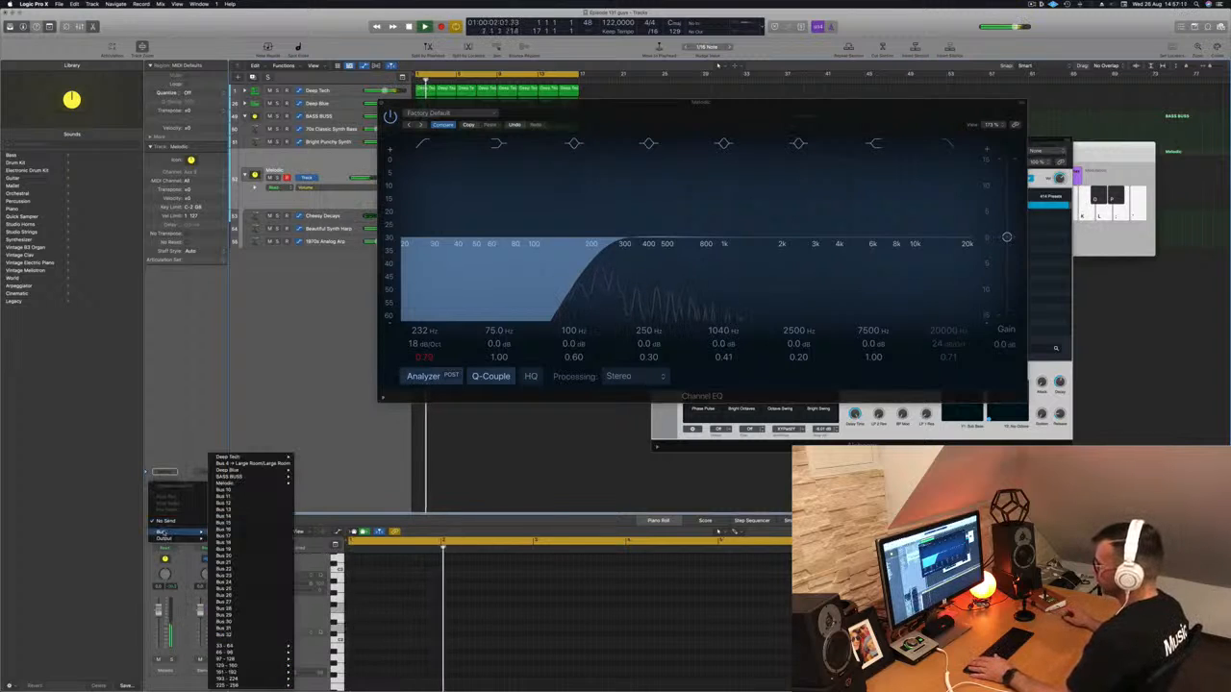
left_click(238, 492)
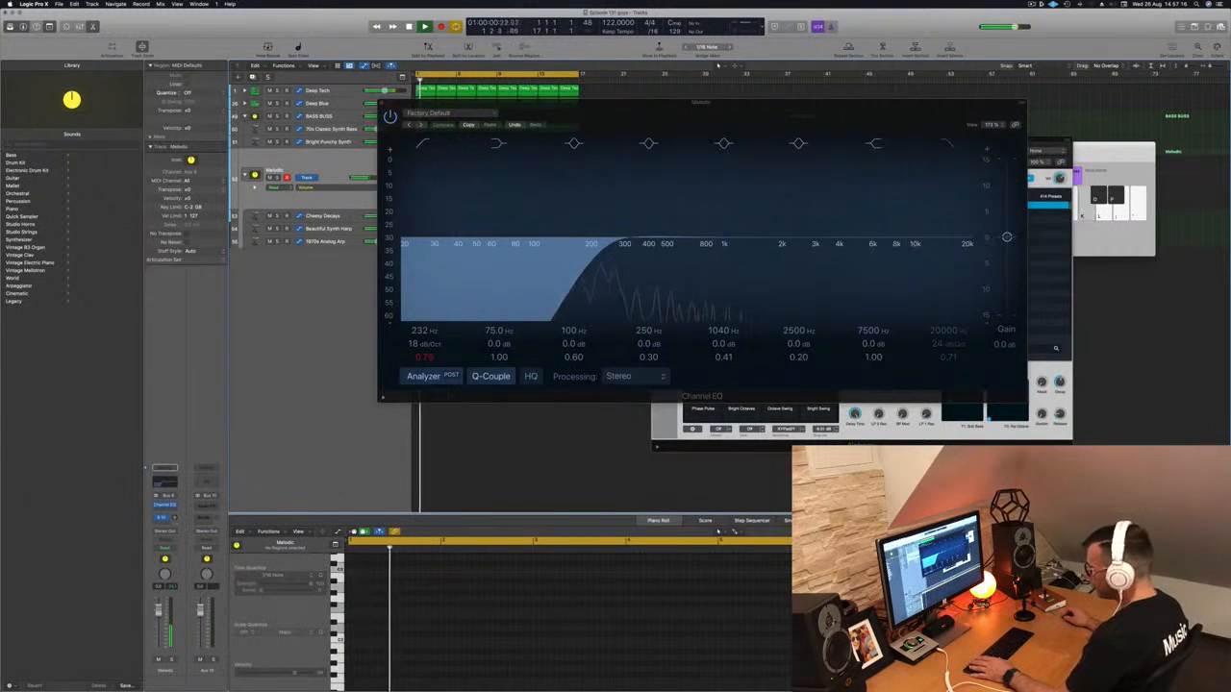
- Insert a stereo SilverVerb reverb on Aux 10 and arrange the open plug-in windows
left_click(210, 505)
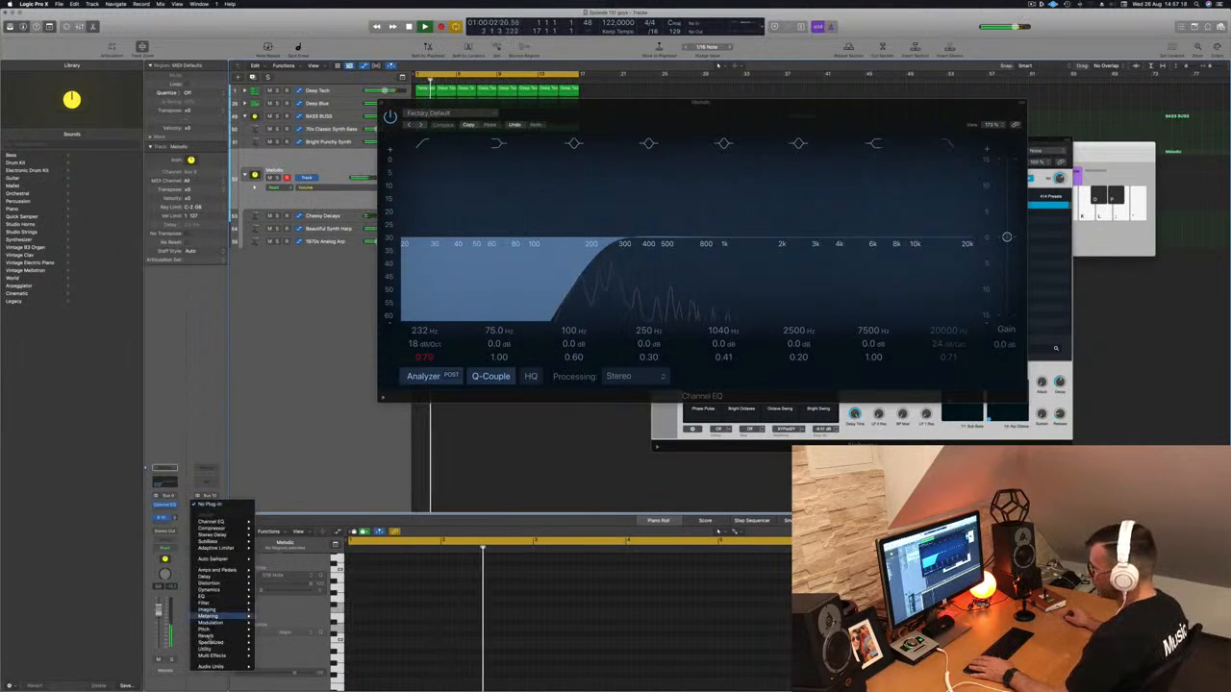
mouse_move(221, 636)
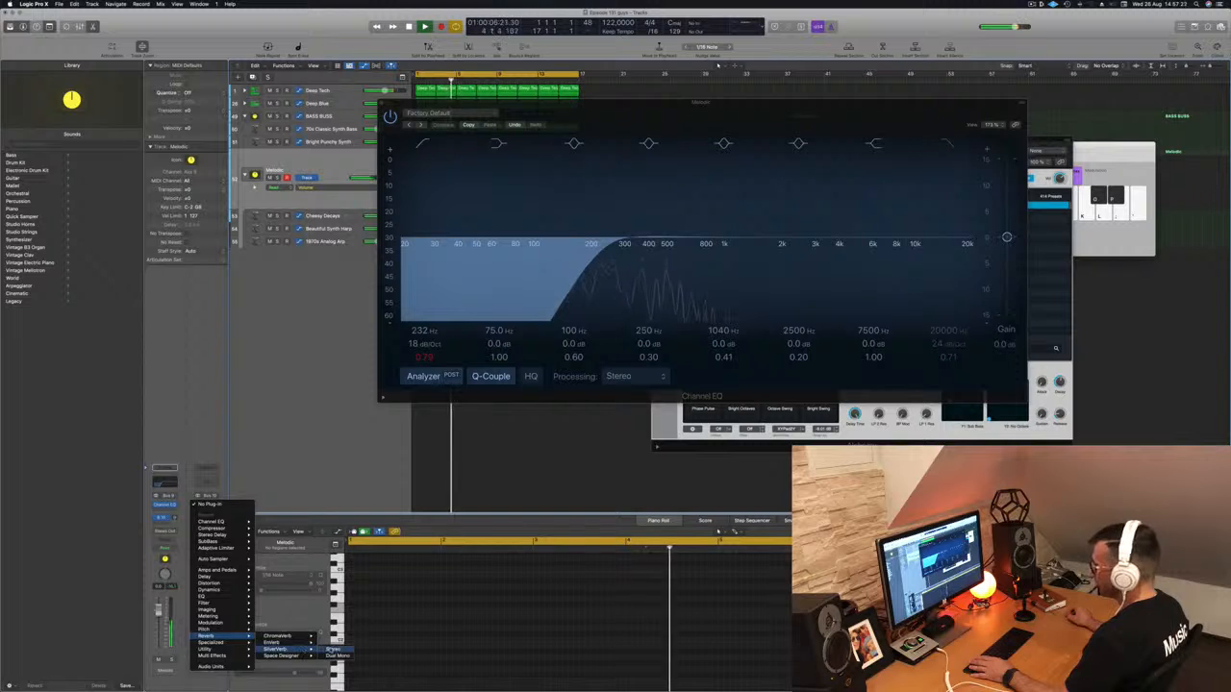
left_click(336, 650)
left_click_drag(703, 113, 530, 200)
key("space")
left_click_drag(747, 115, 1147, 113)
left_click_drag(556, 207, 717, 257)
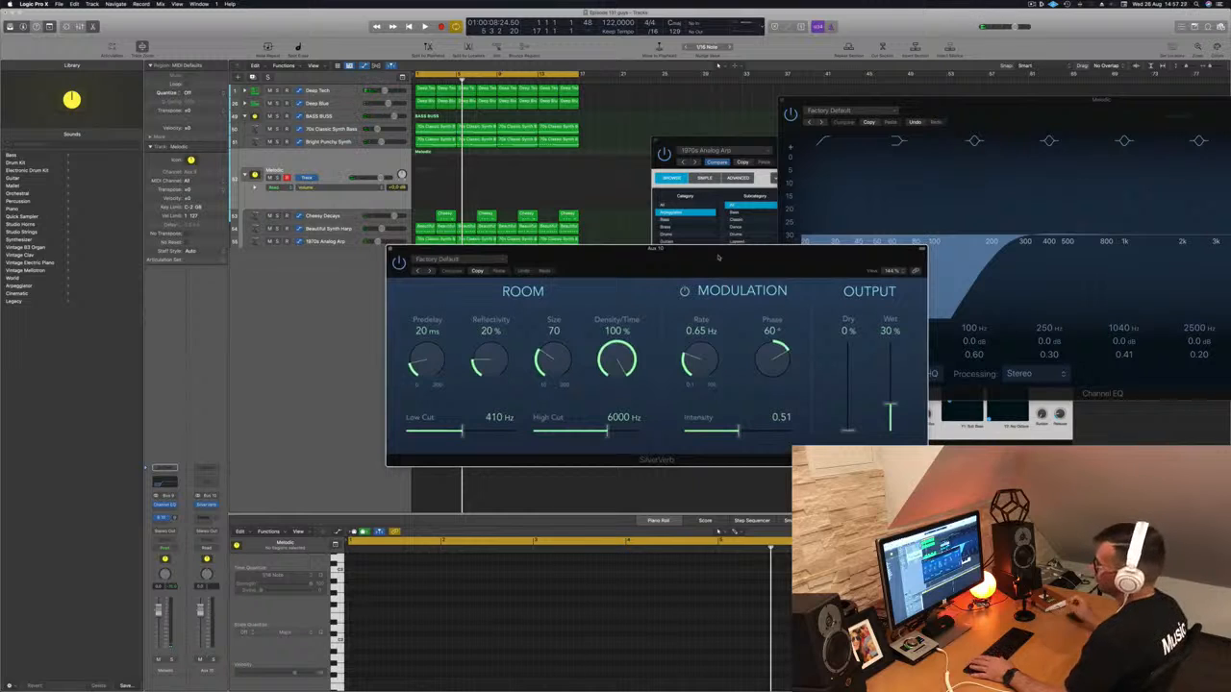
- Set SilverVerb's wet output to 100% and load its grandiose preset
key("space")
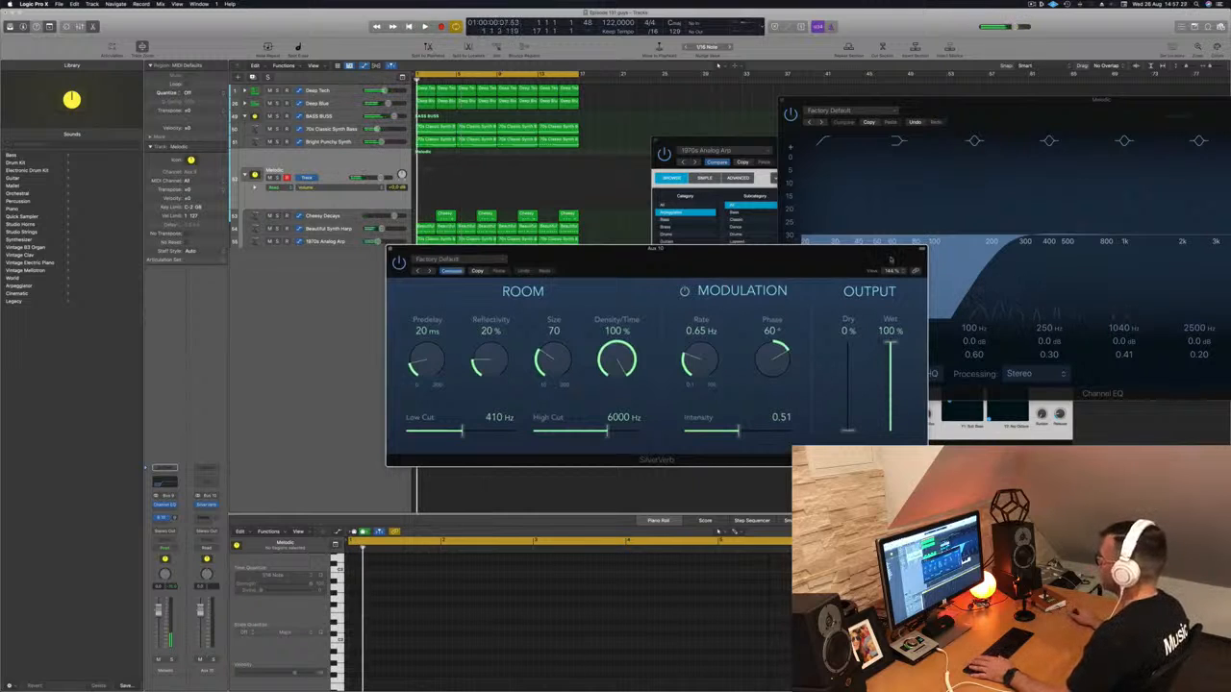
left_click(467, 261)
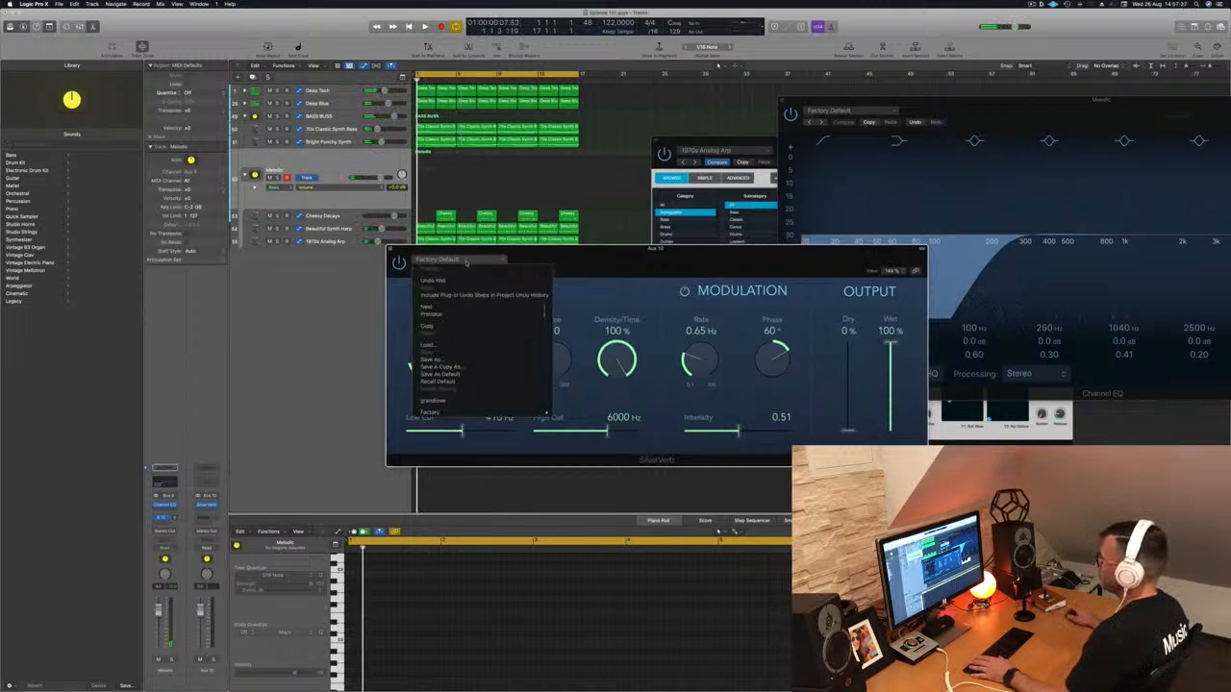
left_click(436, 400)
left_click_drag(733, 273, 884, 272)
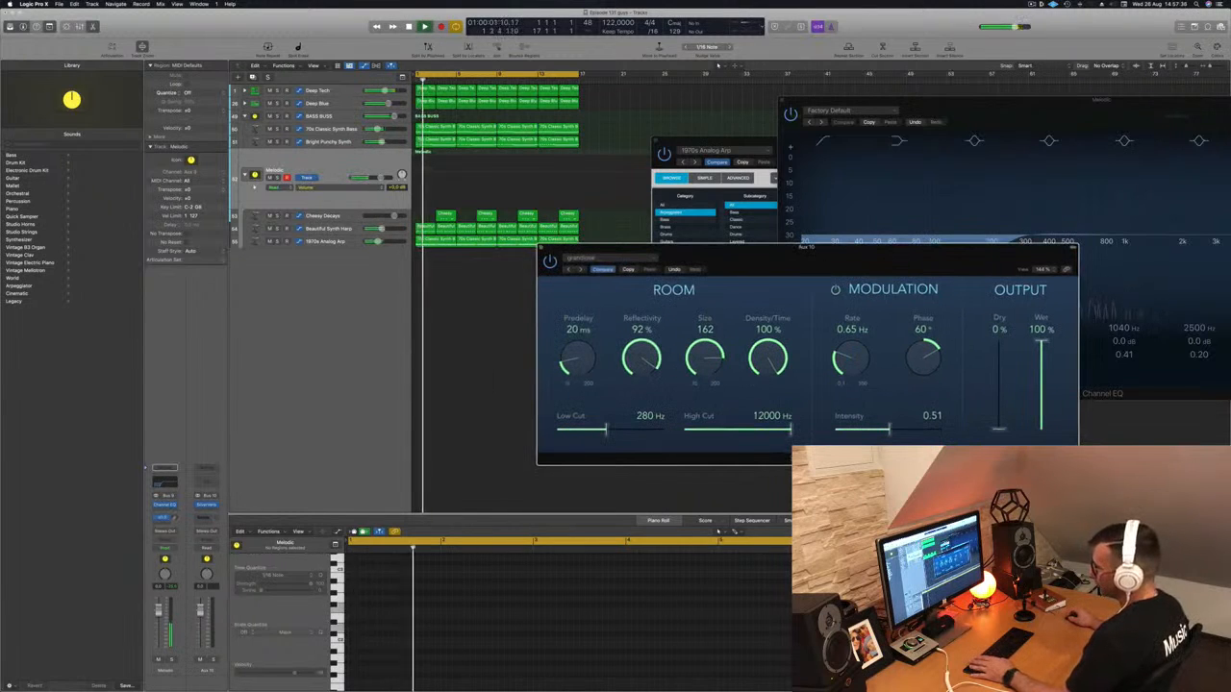
- Adjust the Melodic stack's Bus 10 send level while listening to the reverb from the start
left_click_drag(174, 519, 174, 514)
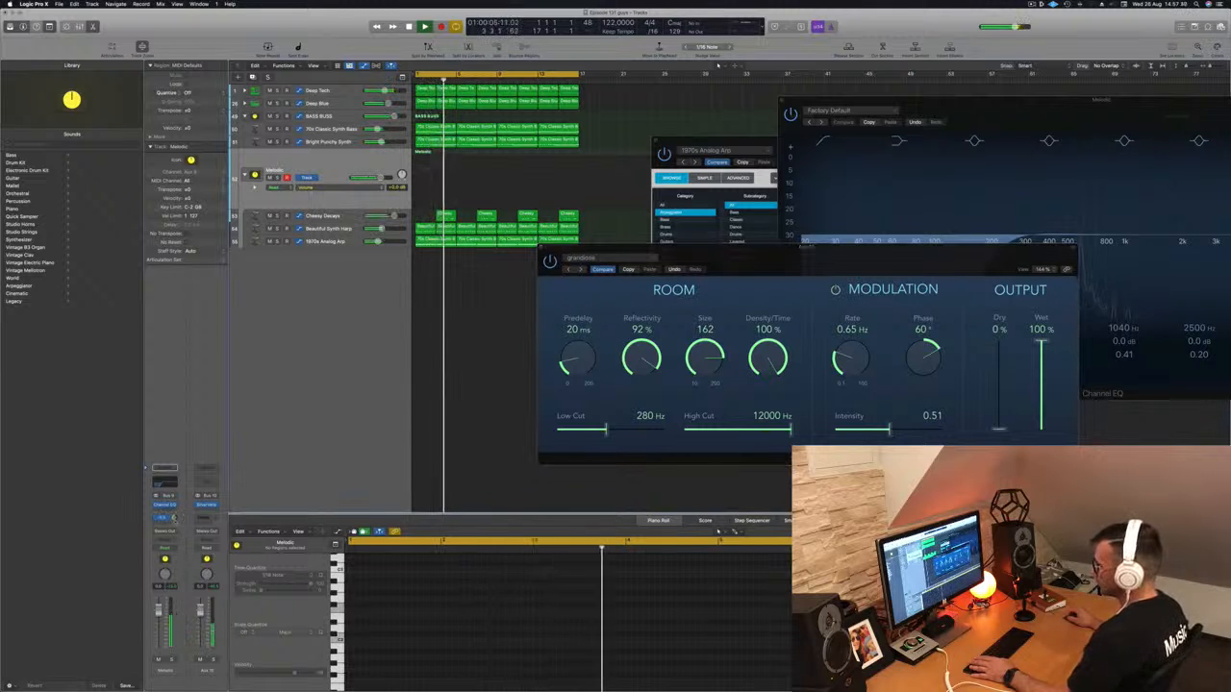
key("Return")
- Add a Channel EQ to Aux 10 with a low cut at 488 Hz, 12 dB/Oct and Q 0.83
left_click(205, 485)
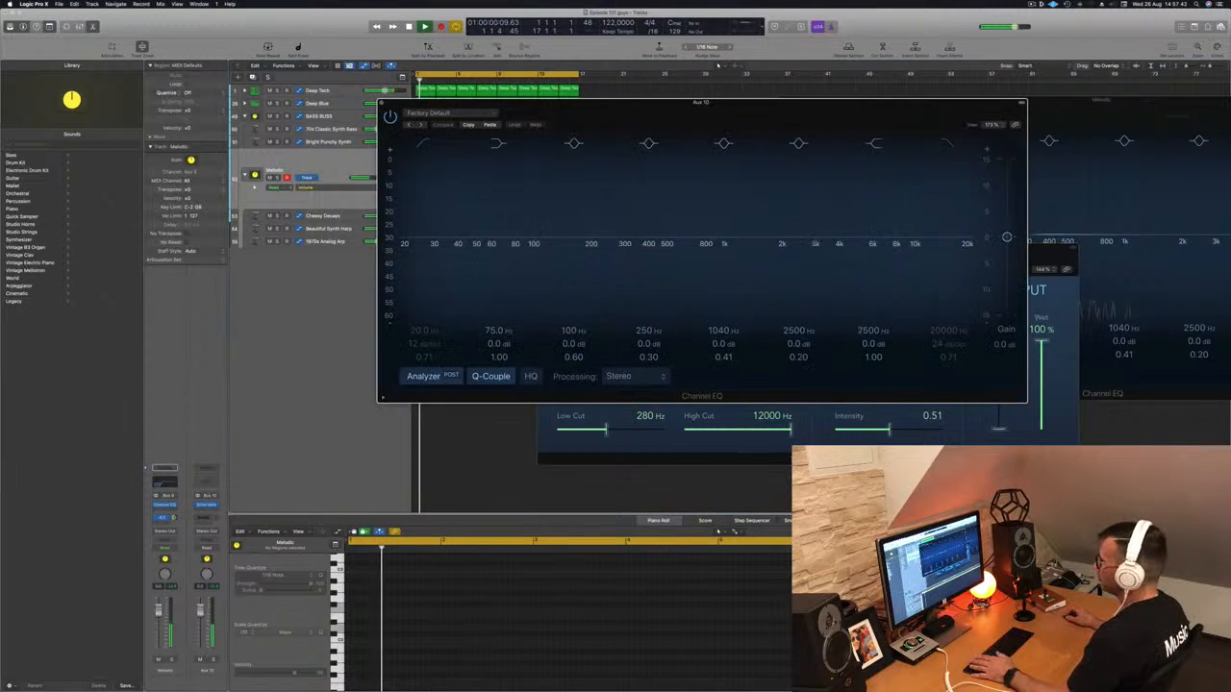
left_click(427, 151)
left_click_drag(467, 217, 656, 199)
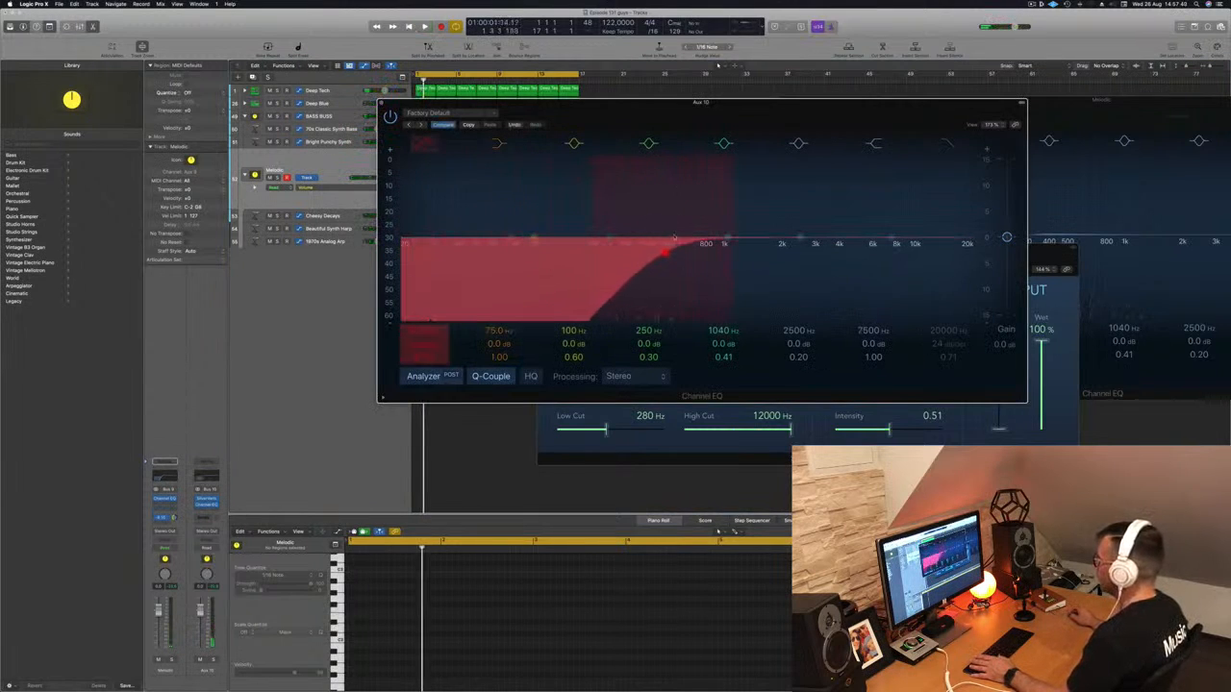
key("Return")
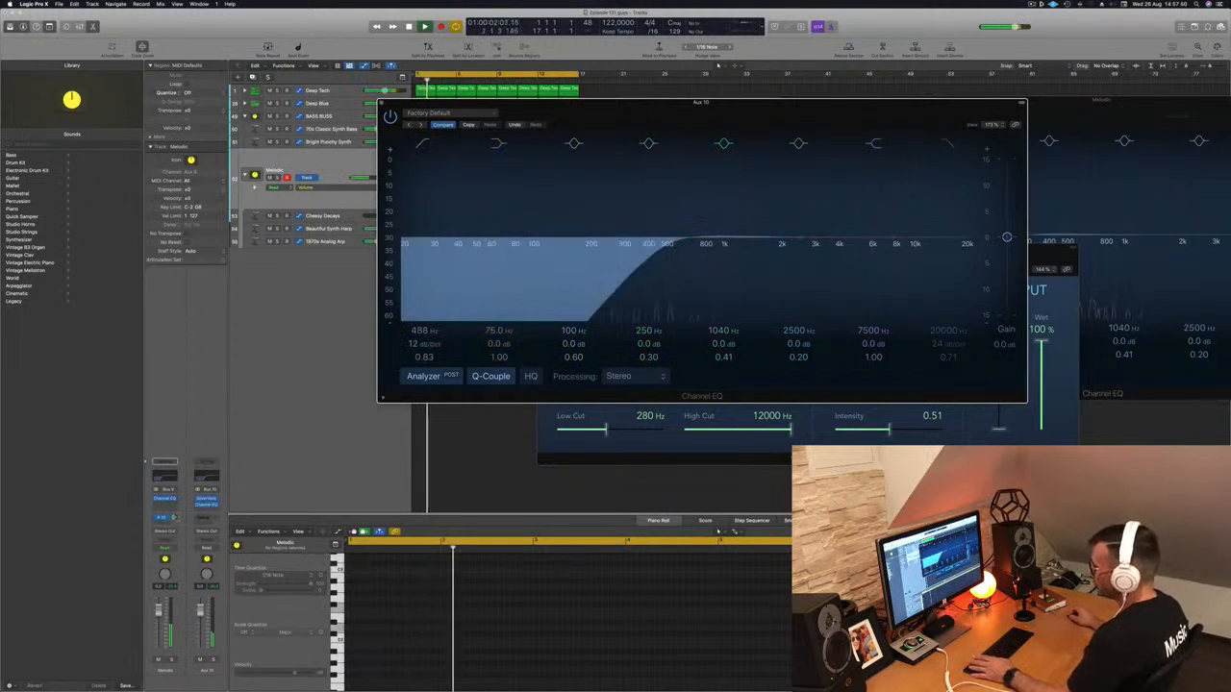
- Fine-tune the Melodic stack's Bus 10 send level, move the Aux 10 EQ window aside and replay the loop
left_click_drag(174, 518, 174, 515)
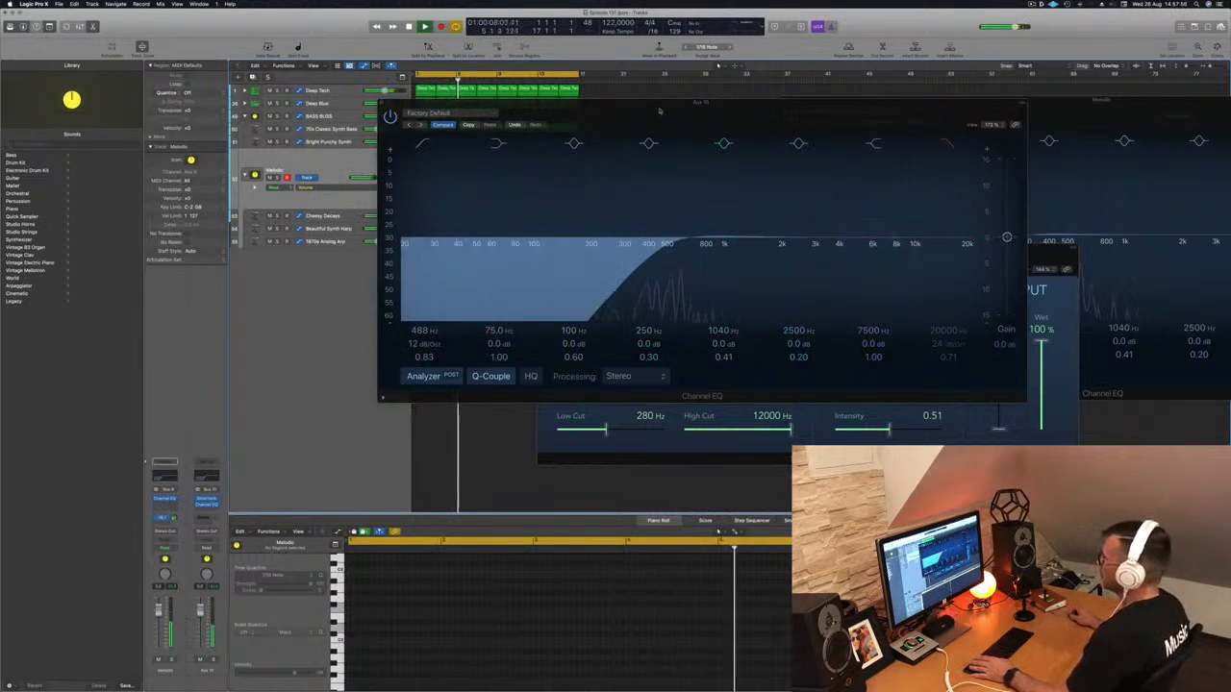
left_click_drag(391, 106, 769, 120)
key("space")
key("space")
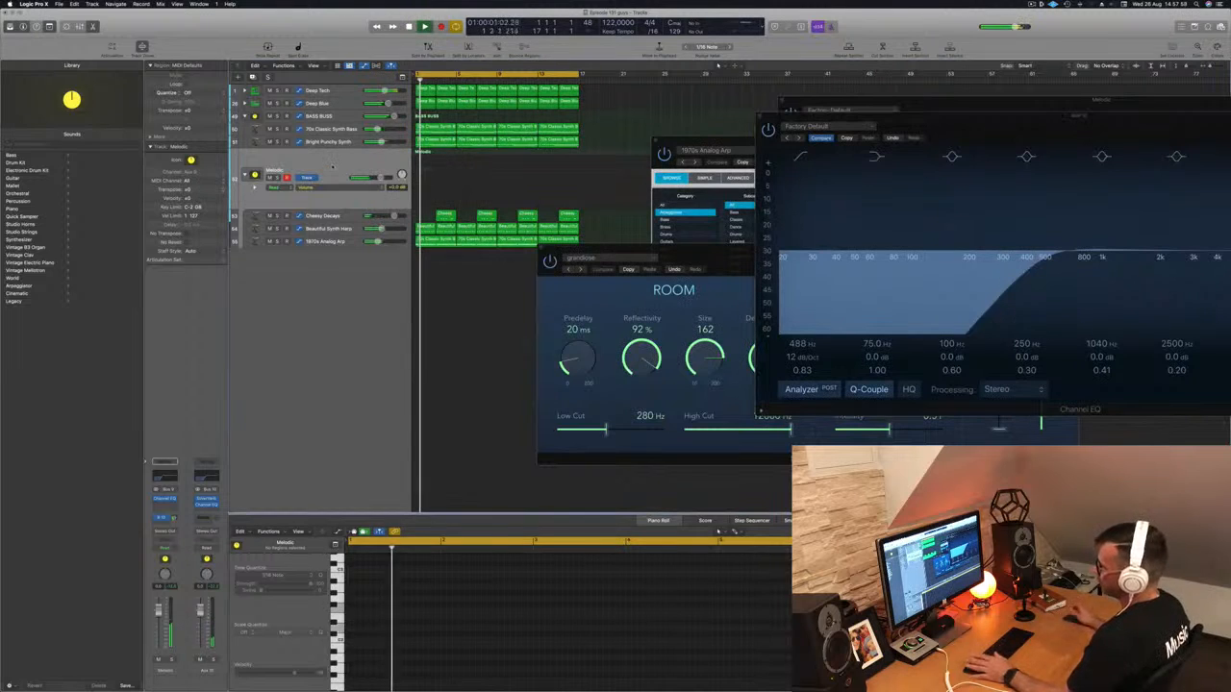
- Record a Bus 10 send level movement on the Melodic stack in Touch automation mode, and return it to Read
left_click(164, 547)
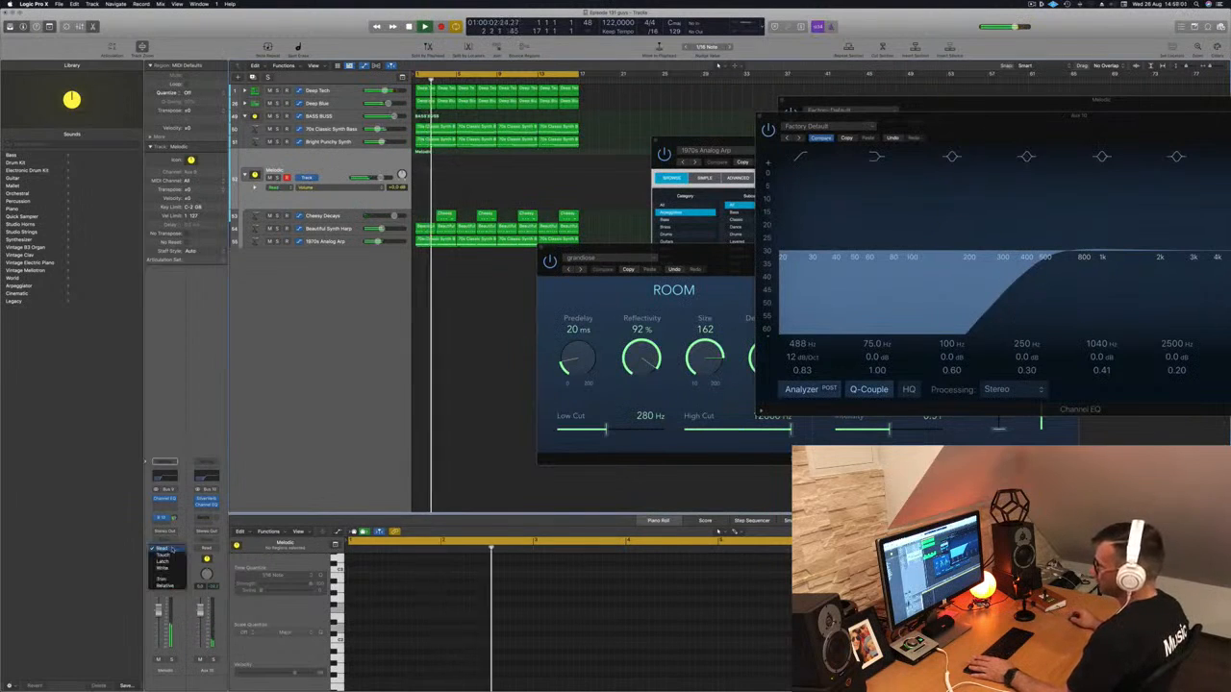
left_click(164, 555)
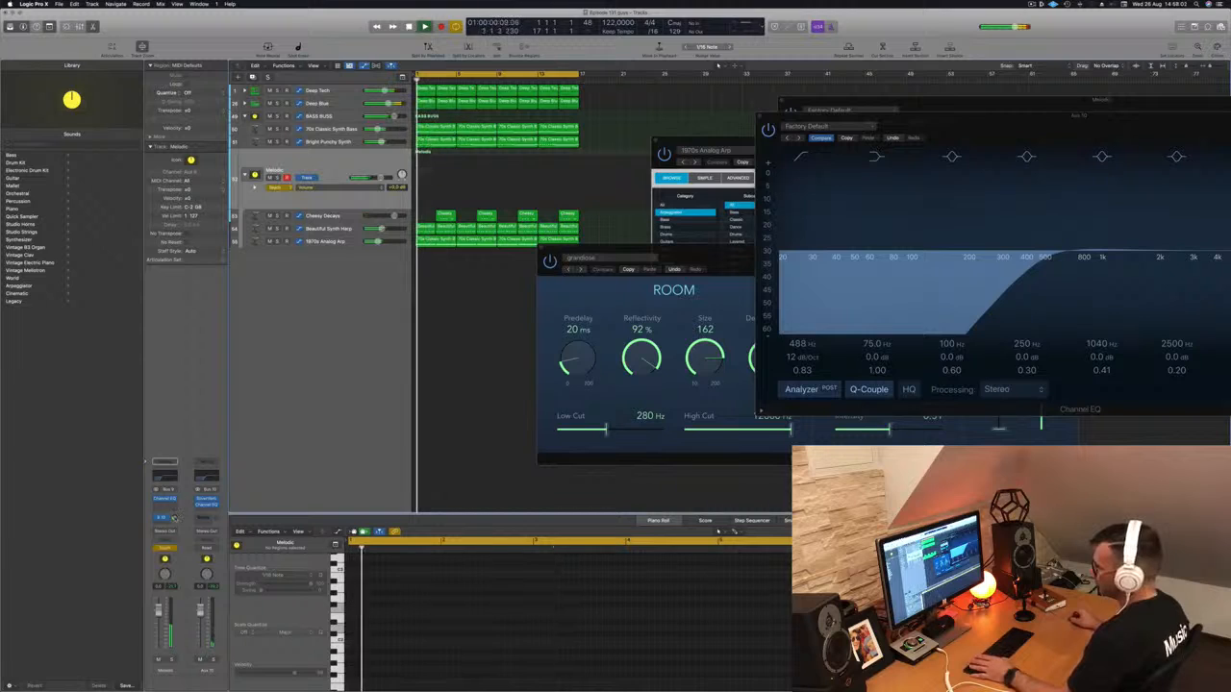
left_click_drag(175, 518, 174, 549)
key("space")
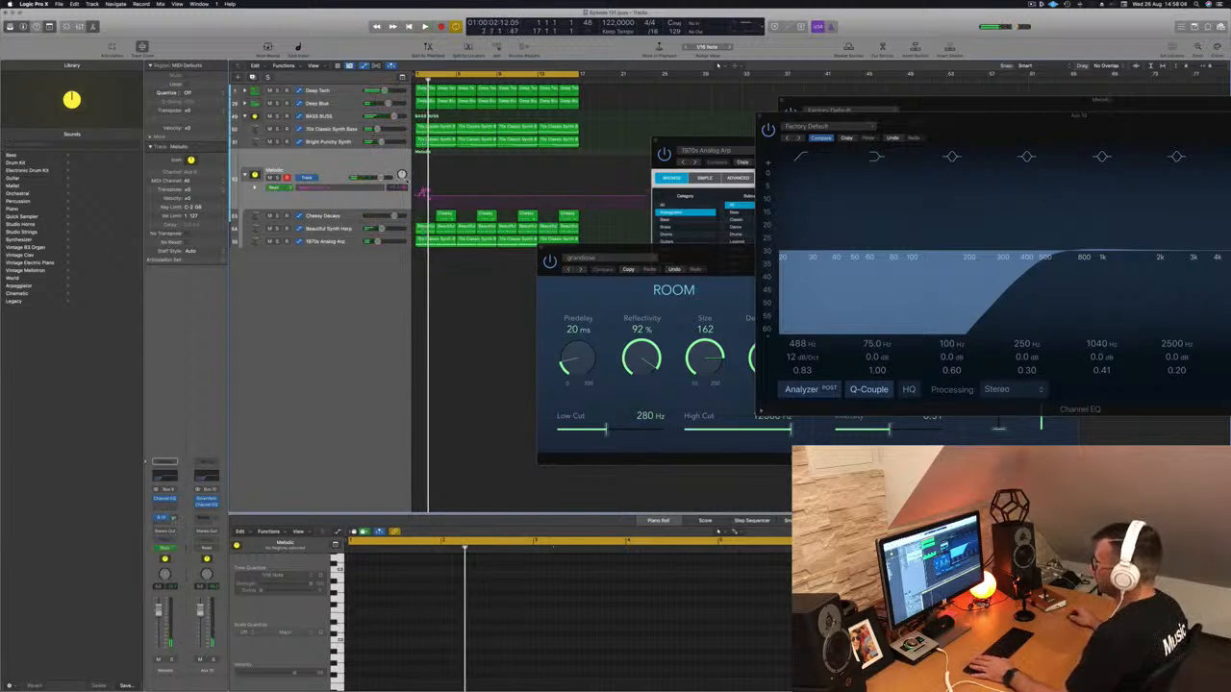
- Replace the recorded send automation on the Melodic stack with a steady ramp rising from bar 1 to bar 17, and play it
left_click(421, 193)
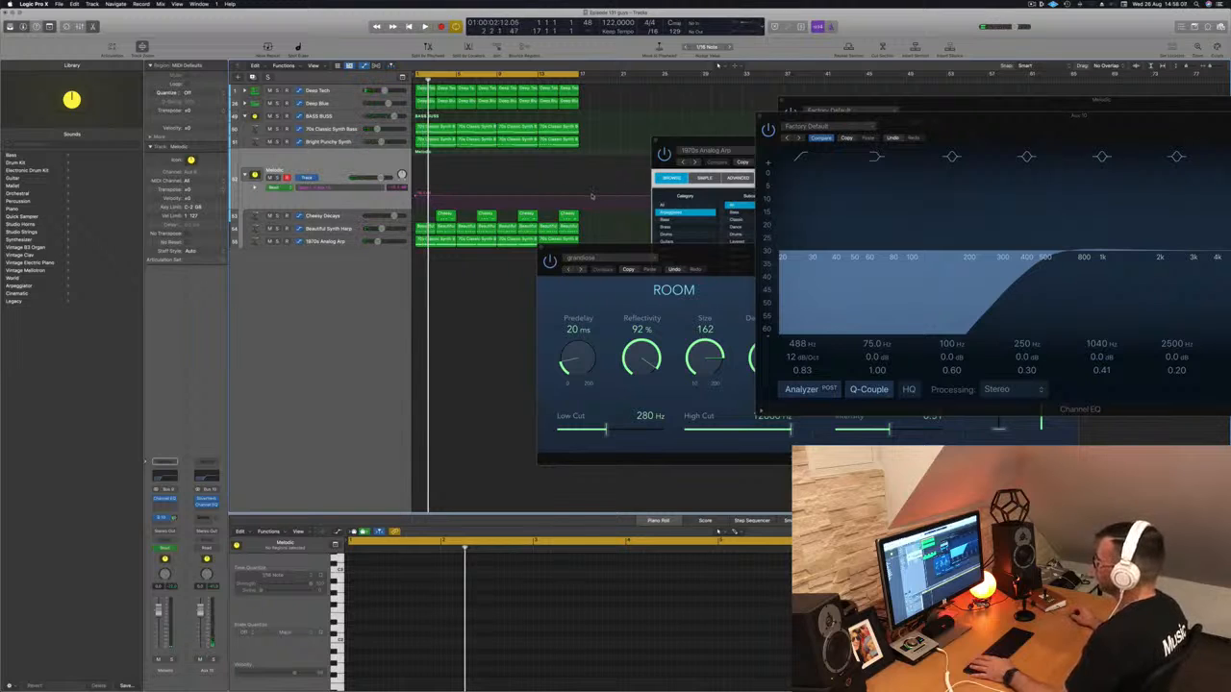
mouse_move(579, 198)
left_mouse_down()
mouse_move(579, 180)
mouse_move(591, 198)
mouse_move(579, 198)
left_mouse_up()
key("space")
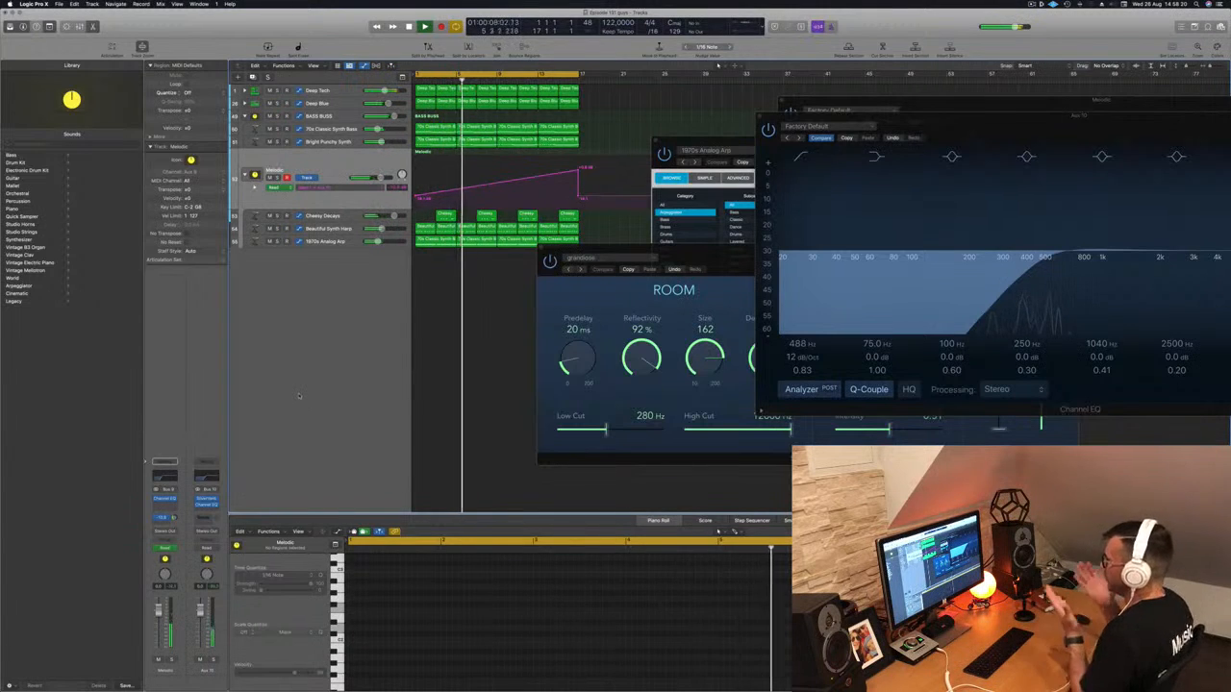
- Close the SilverVerb and Aux 10 EQ windows and move the 1970s Analog Arp window clear of the arrangement
left_click_drag(722, 257, 709, 325)
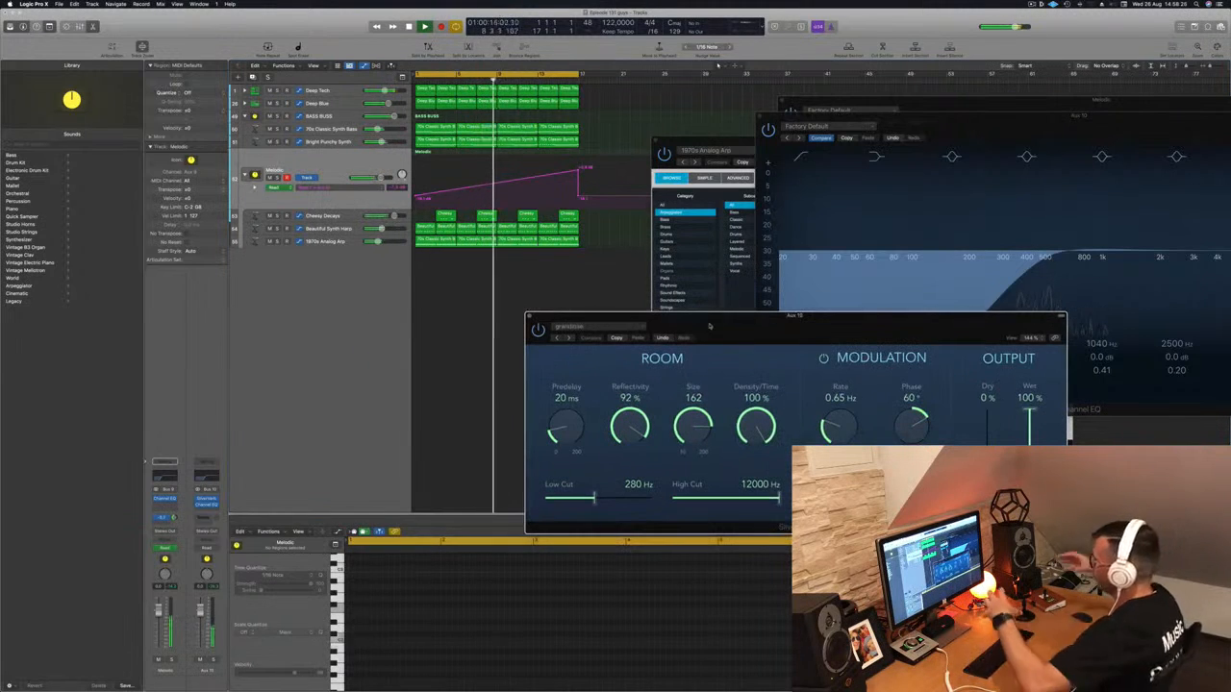
left_click_drag(793, 327, 663, 337)
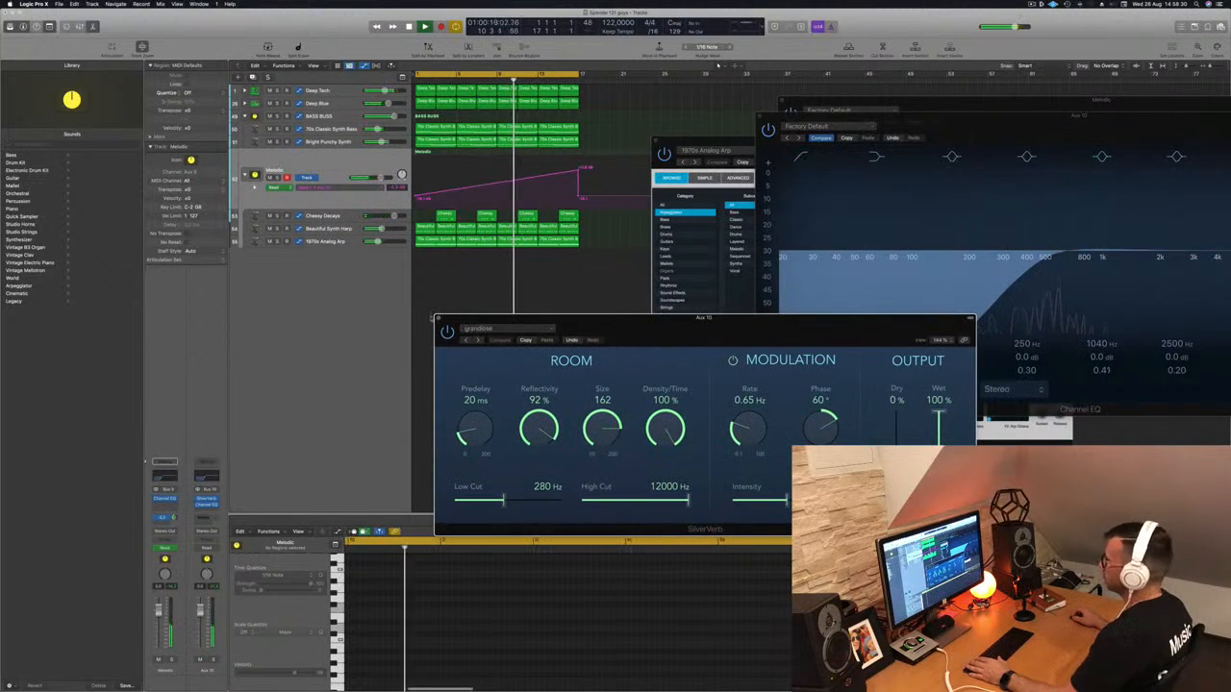
left_click(438, 319)
left_click_drag(1032, 122, 791, 247)
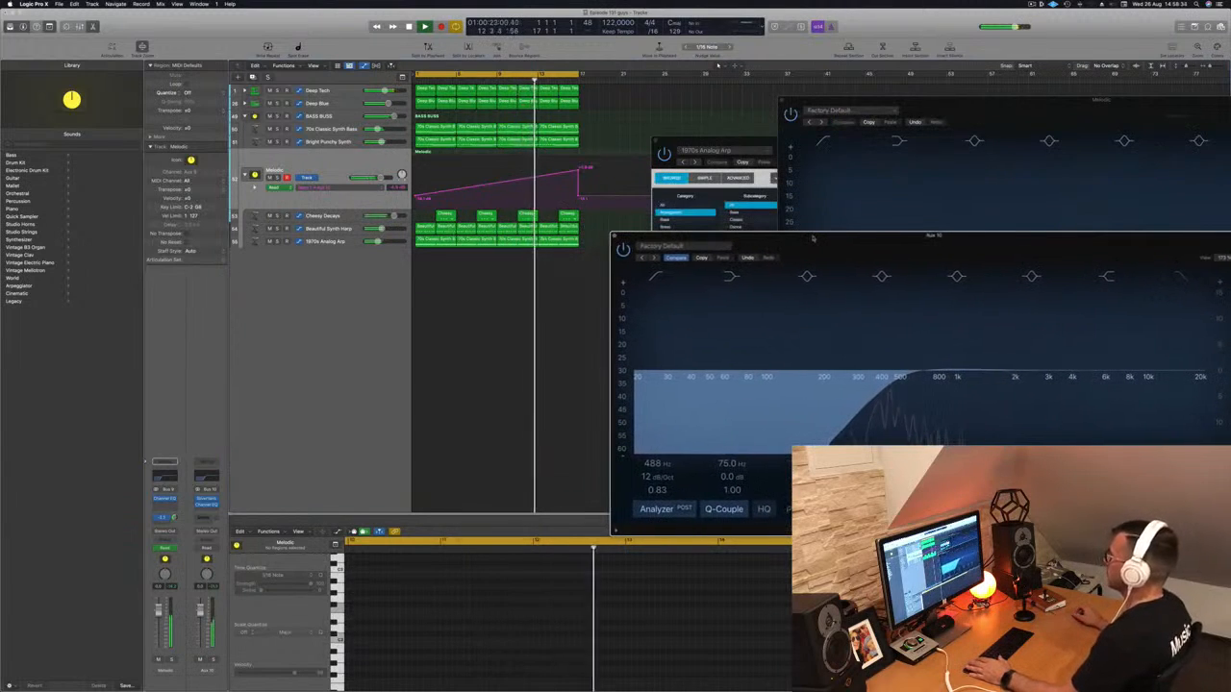
mouse_move(899, 377)
left_mouse_down()
mouse_move(849, 380)
mouse_move(885, 378)
left_mouse_up()
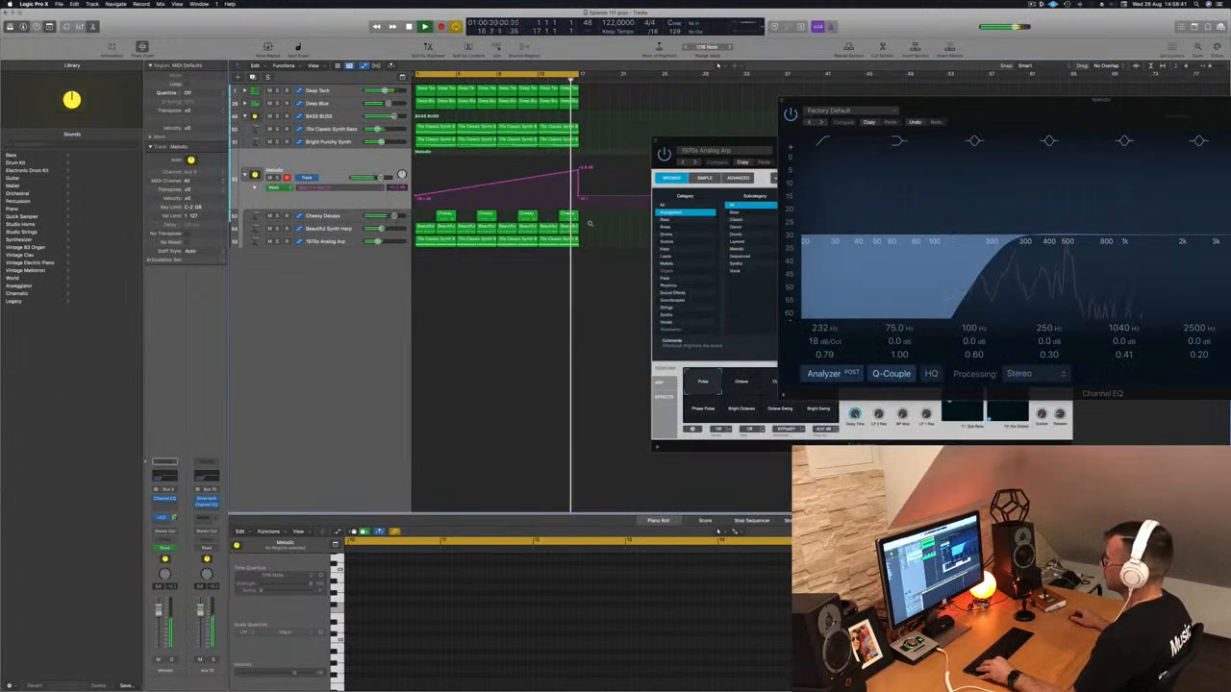
scroll(590, 224, "left", 2)
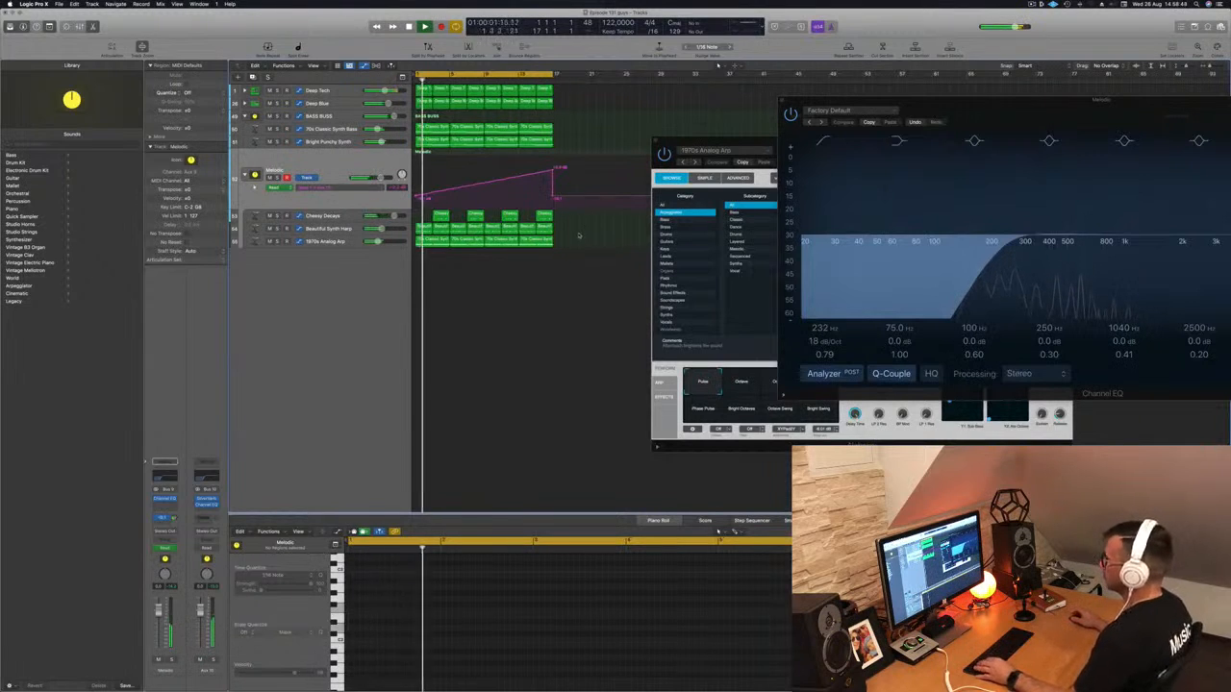
left_click_drag(732, 146, 924, 229)
left_click(597, 324)
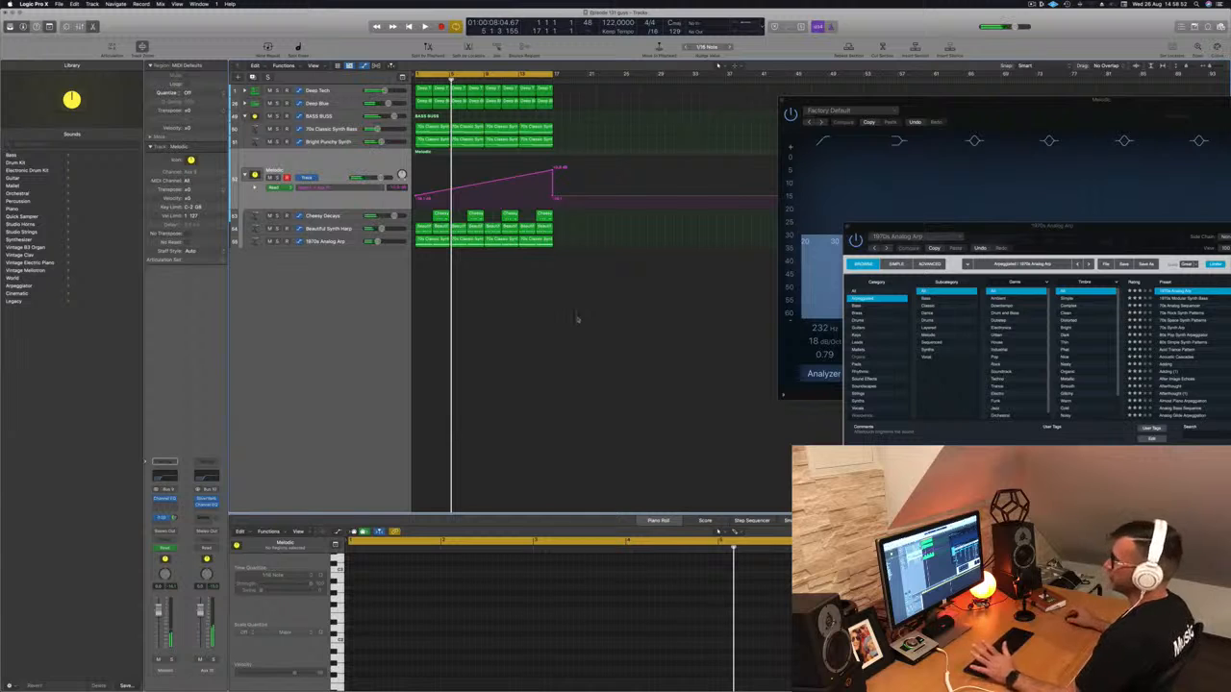
- Lower the peak of the Melodic send ramp at bar 17 and play the track from the start
key("space")
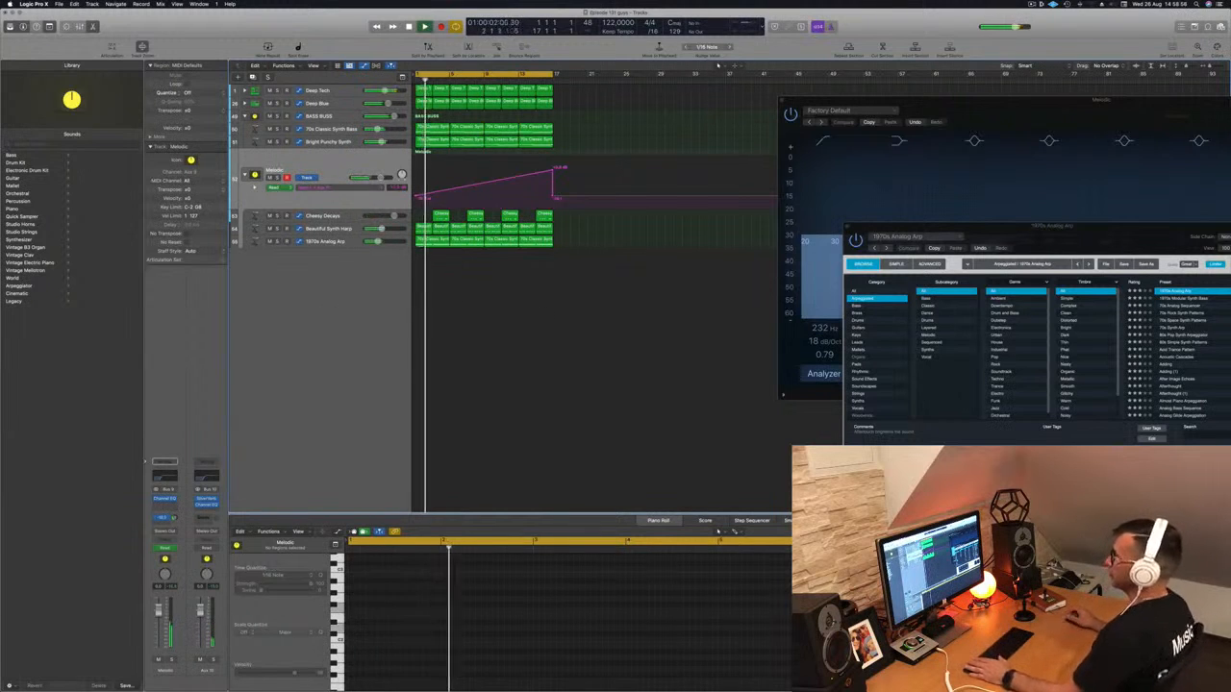
left_click_drag(553, 169, 554, 178)
key("space")
key("space")
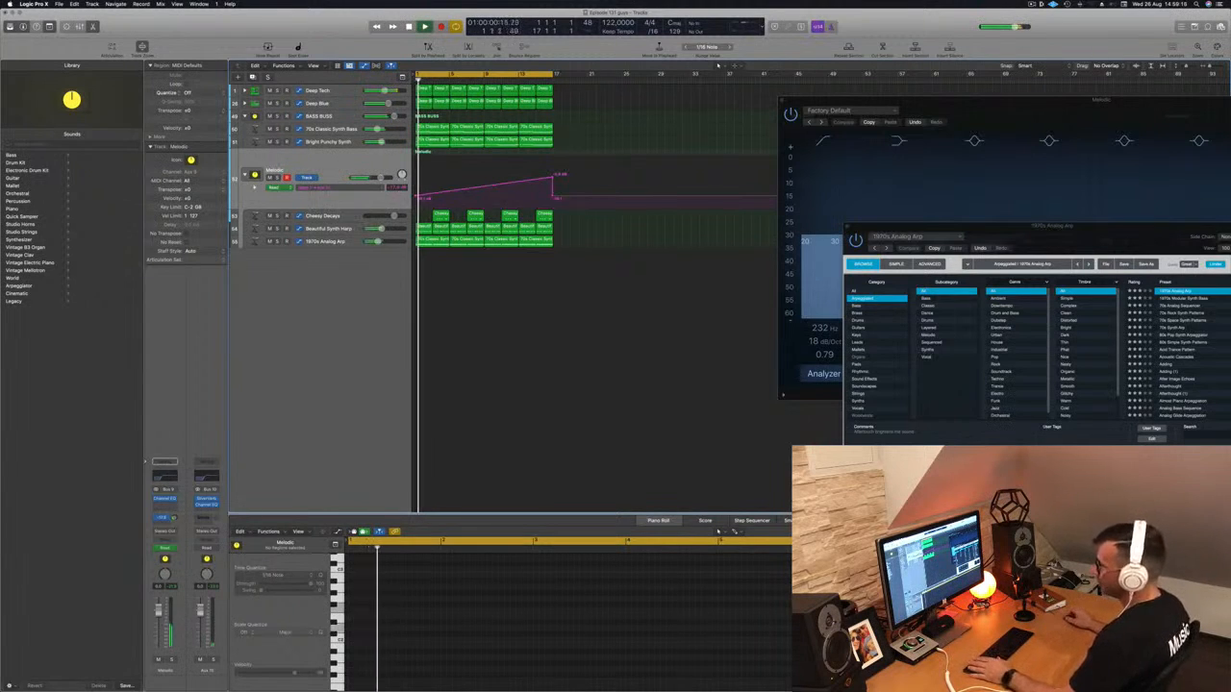
- Add a second send on the Melodic stack to Bus 11 and restart playback
left_click(162, 522)
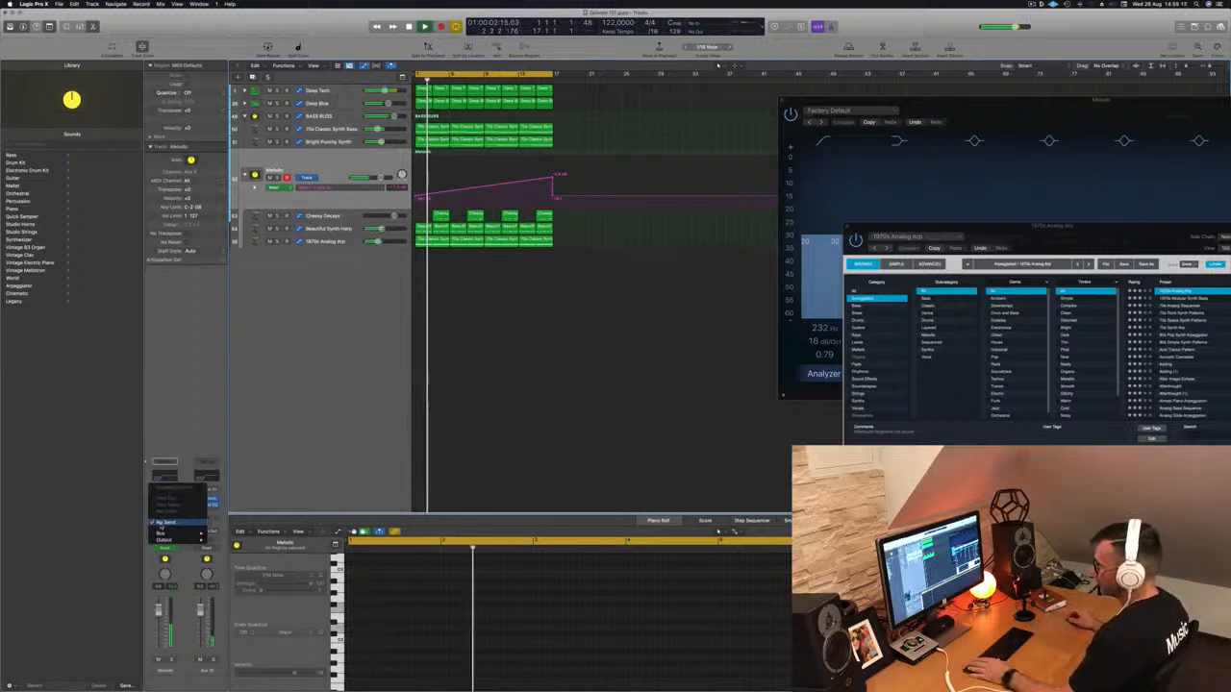
mouse_move(162, 534)
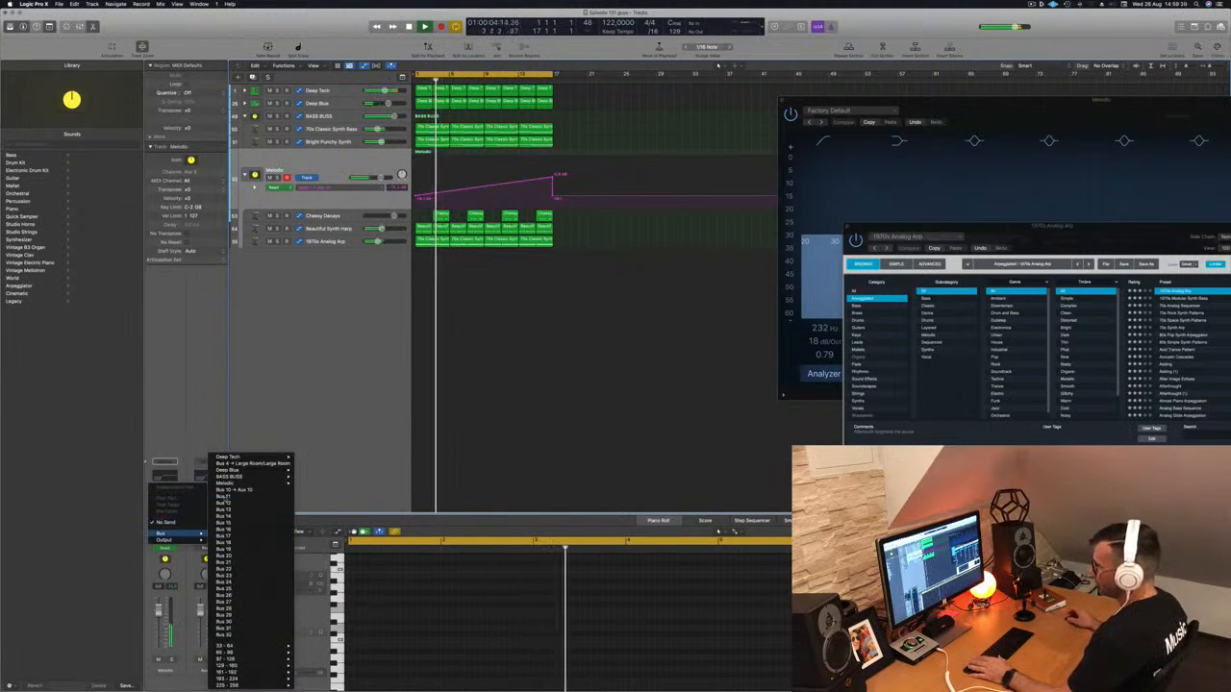
left_click(225, 498)
key("space")
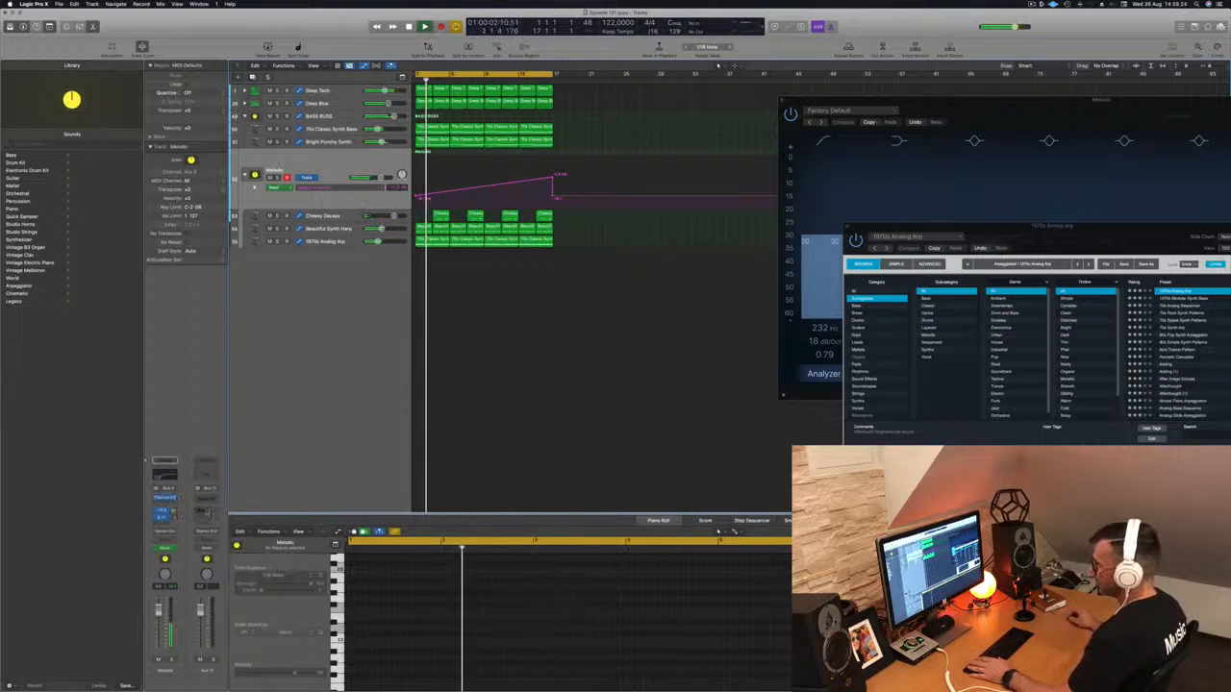
- Insert a stereo Delay Designer on Aux 11 and move its window away from the track regions
left_click(212, 499)
mouse_move(216, 533)
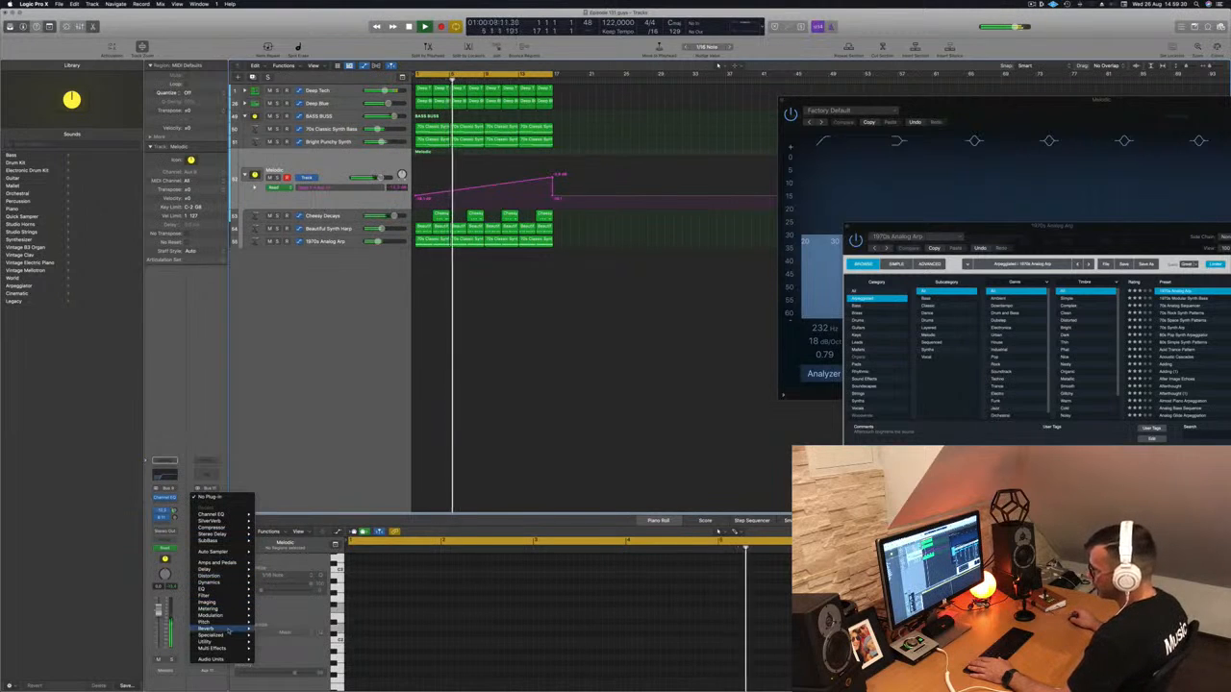
mouse_move(227, 570)
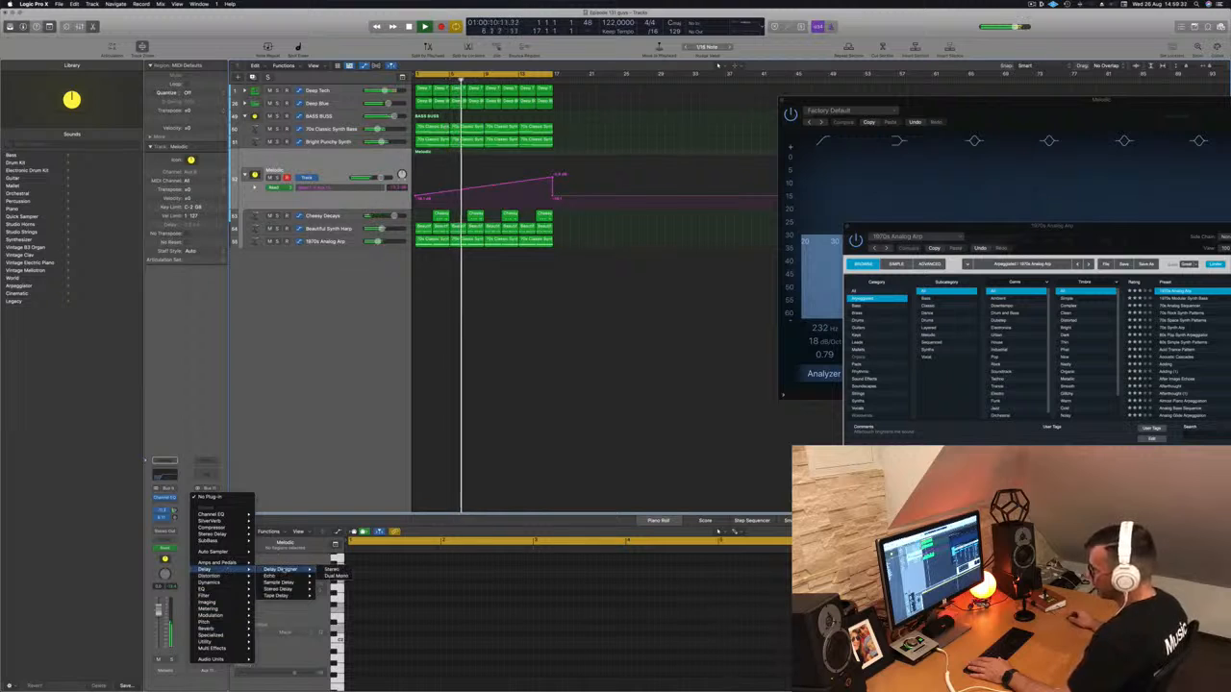
left_click(332, 570)
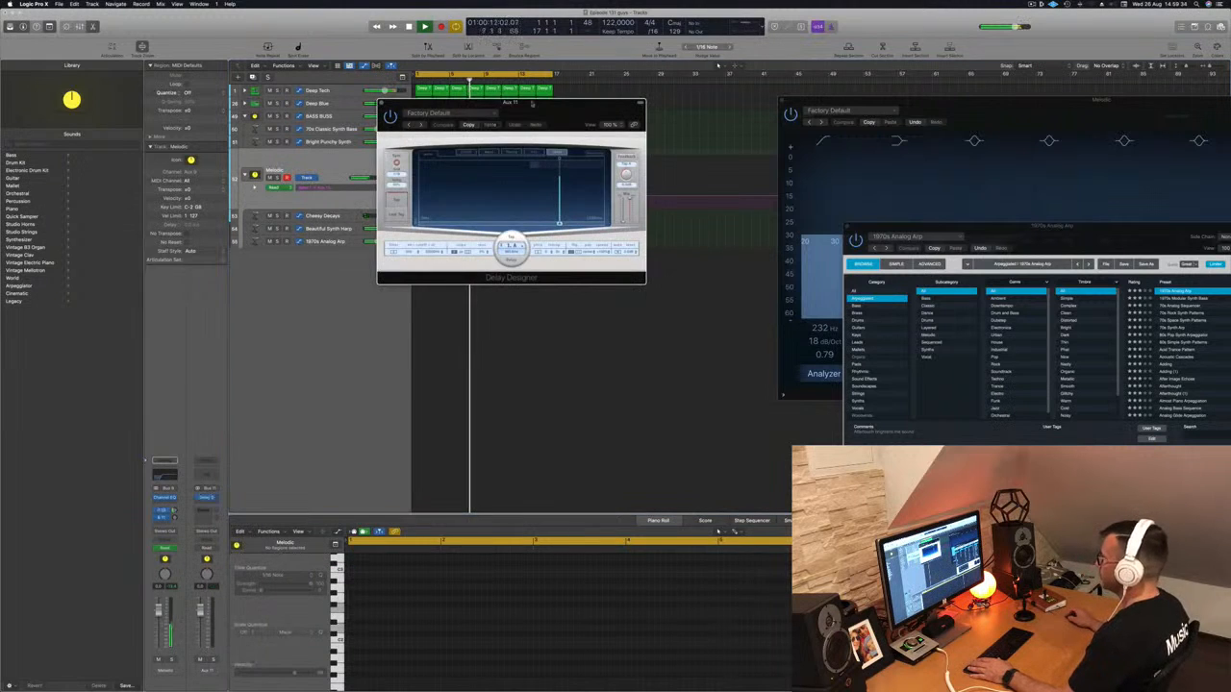
left_click_drag(558, 107, 937, 126)
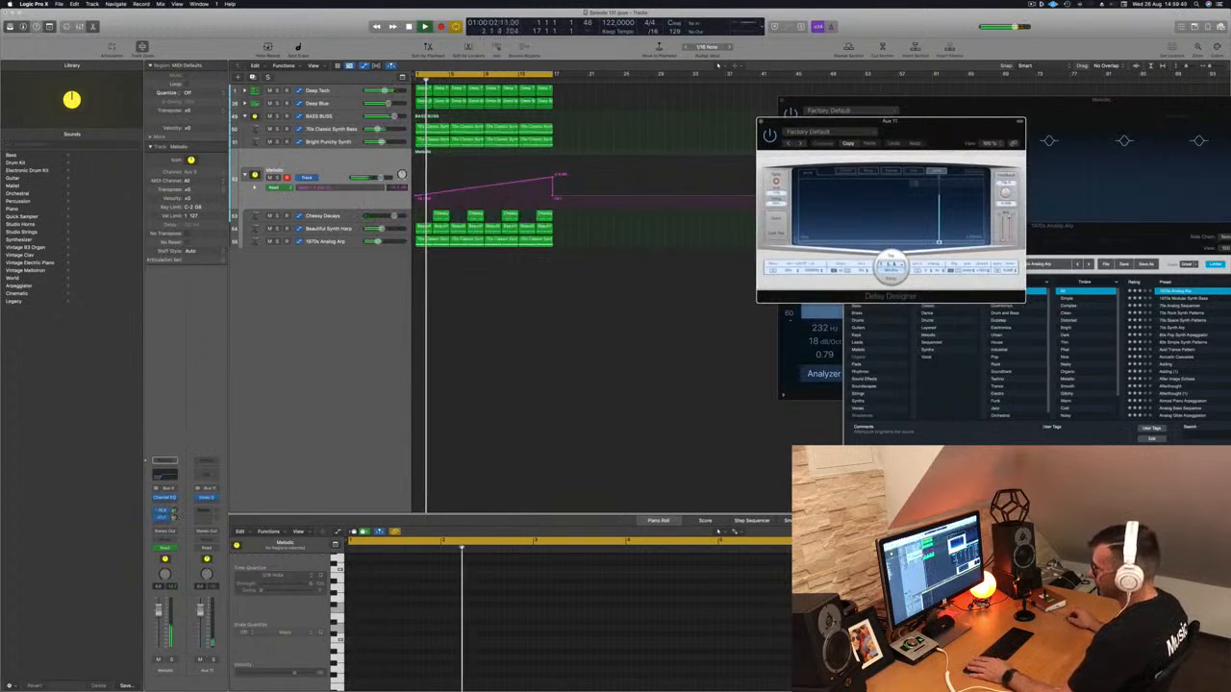
- Adjust the Melodic stack's delay send, solo Aux 11 and step forward through the Delay Designer presets beyond the 1/8 pan variants
left_click(173, 517)
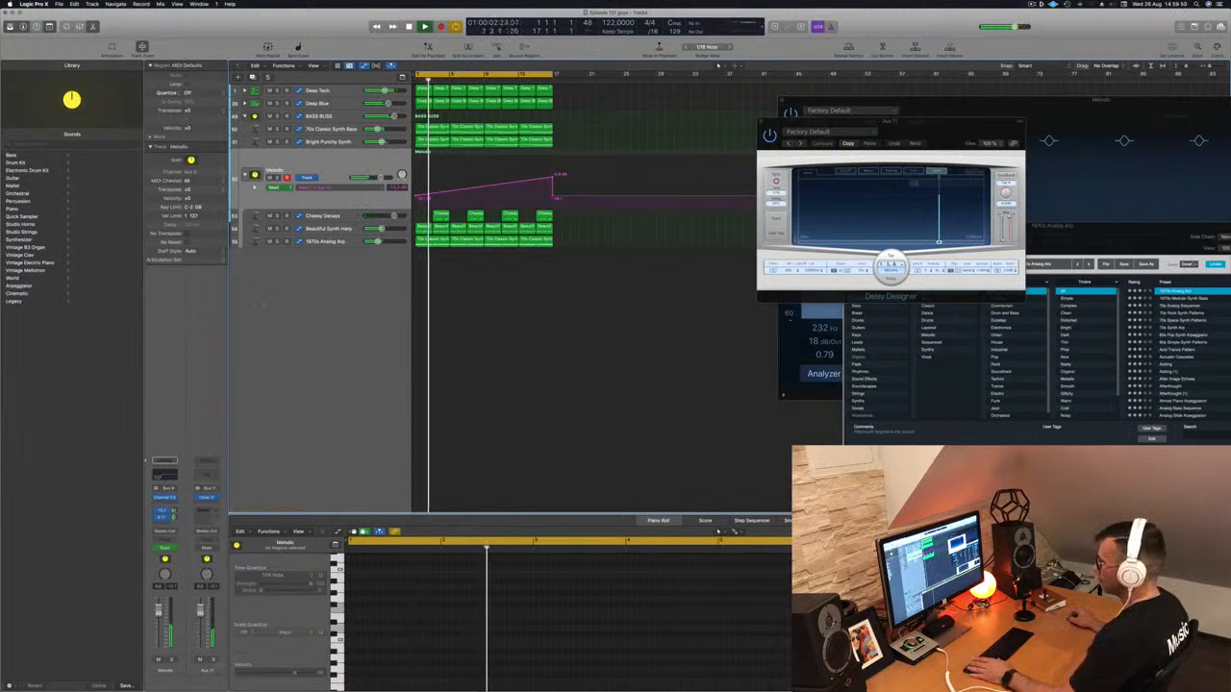
left_click(214, 660)
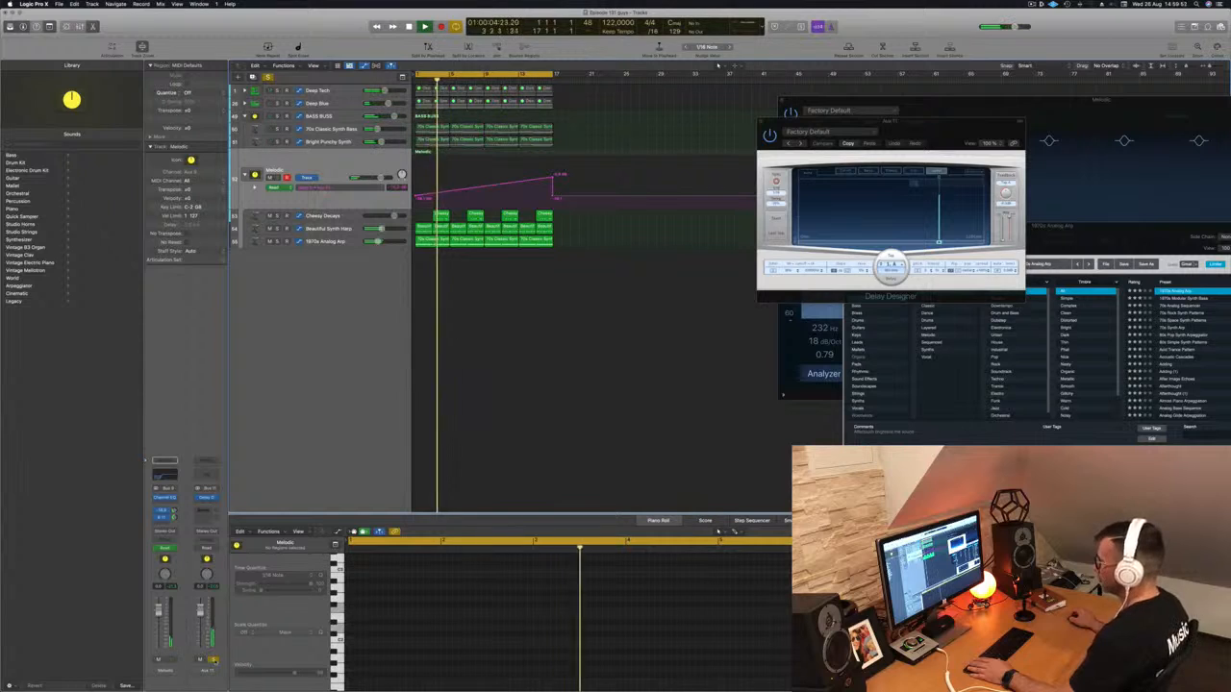
left_click(800, 144)
left_click(800, 143)
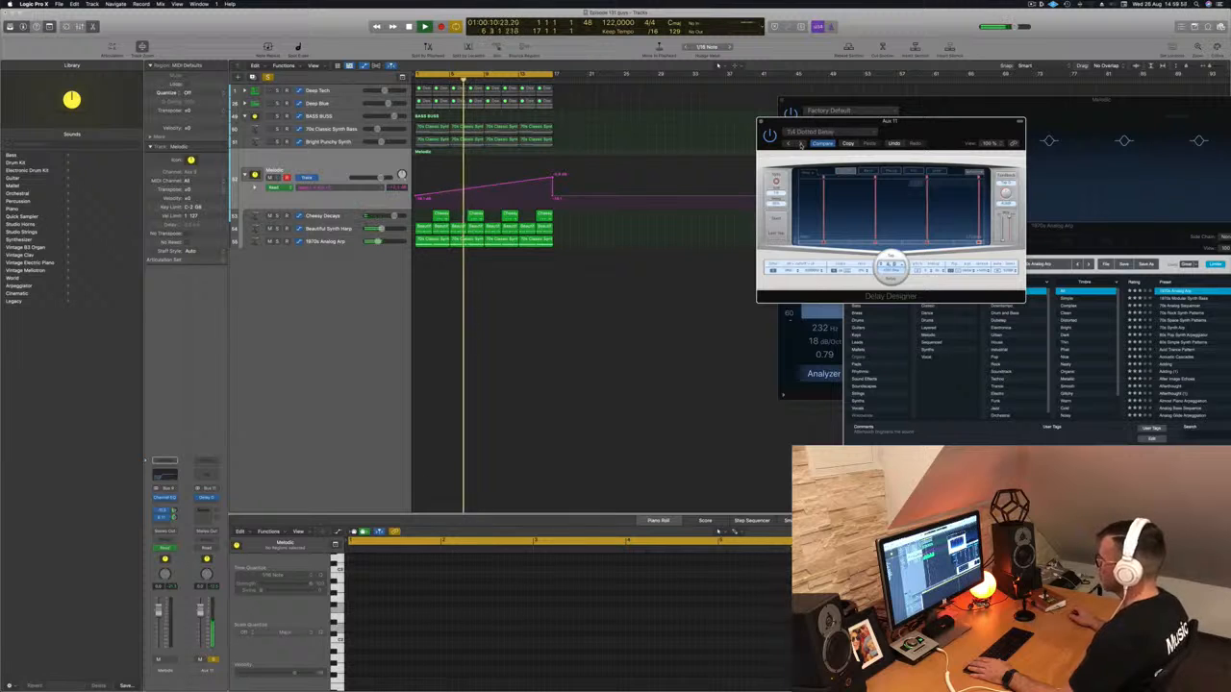
left_click(800, 144)
left_click(800, 144)
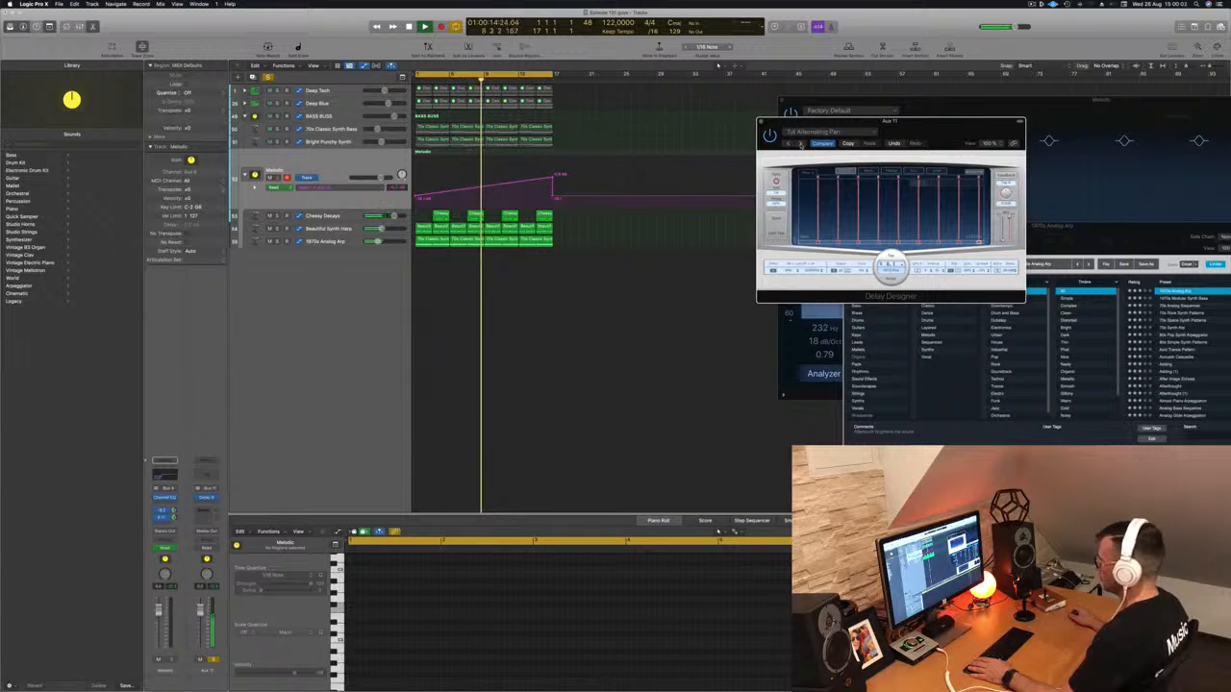
left_click(800, 144)
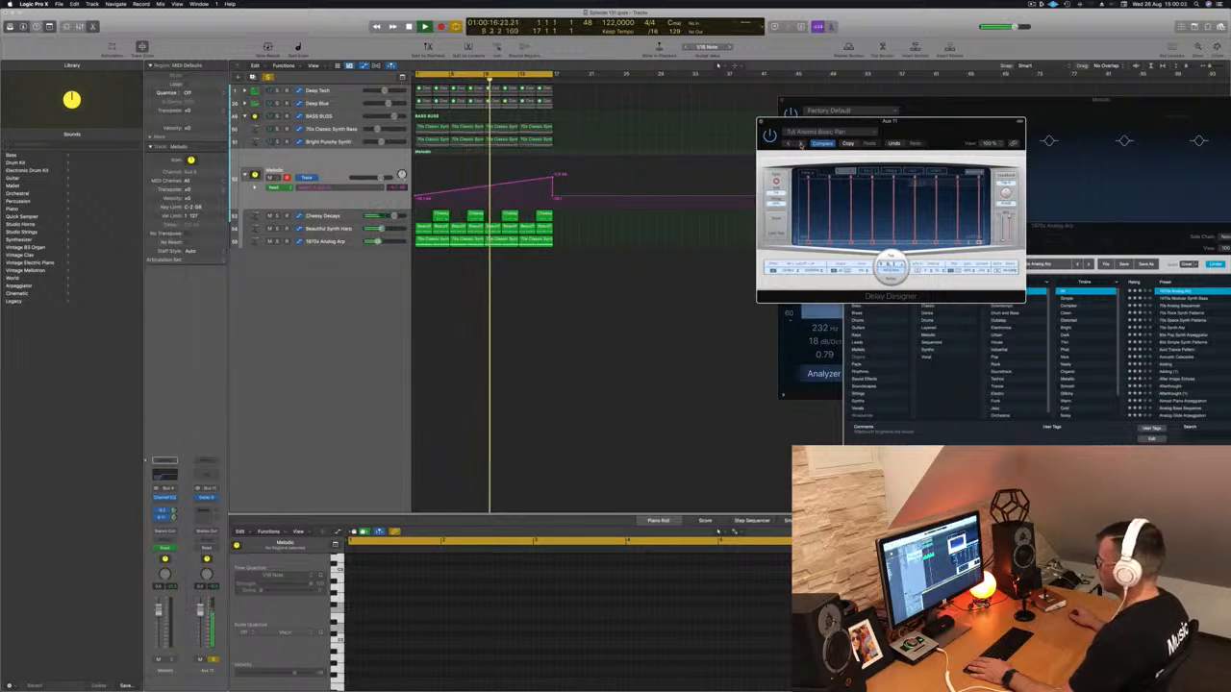
left_click(800, 143)
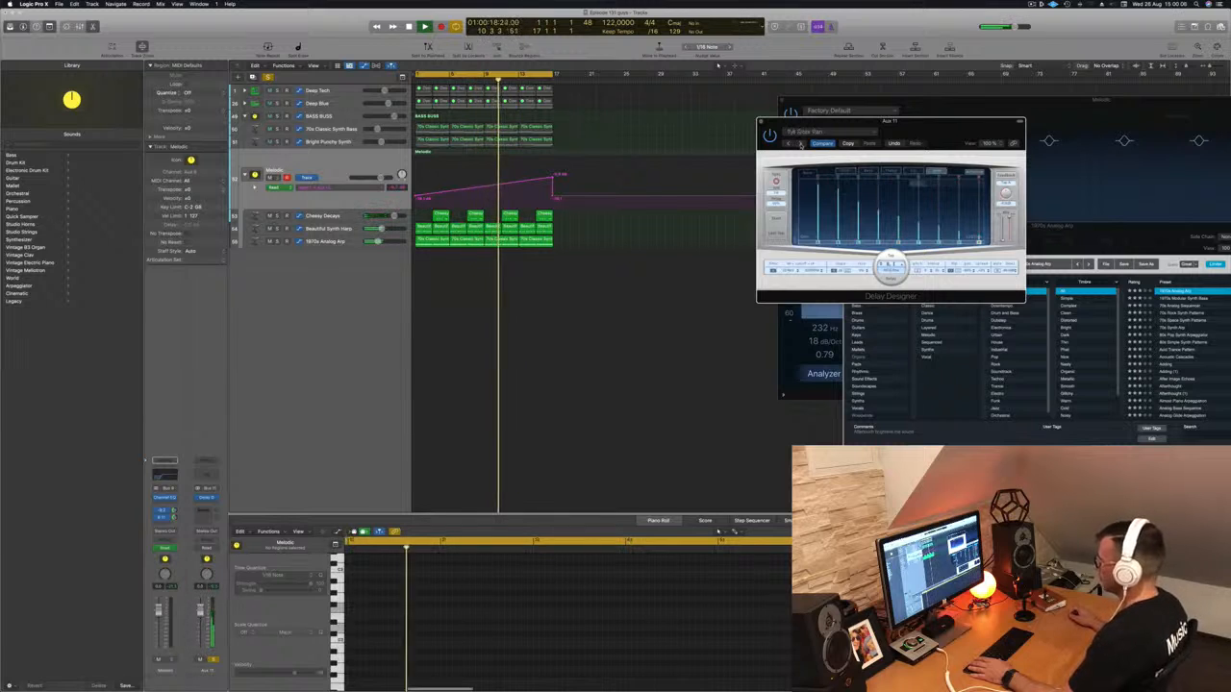
left_click(800, 143)
- Close the Delay Designer window and unsolo Aux 11
left_click_drag(800, 122, 761, 126)
left_click(723, 126)
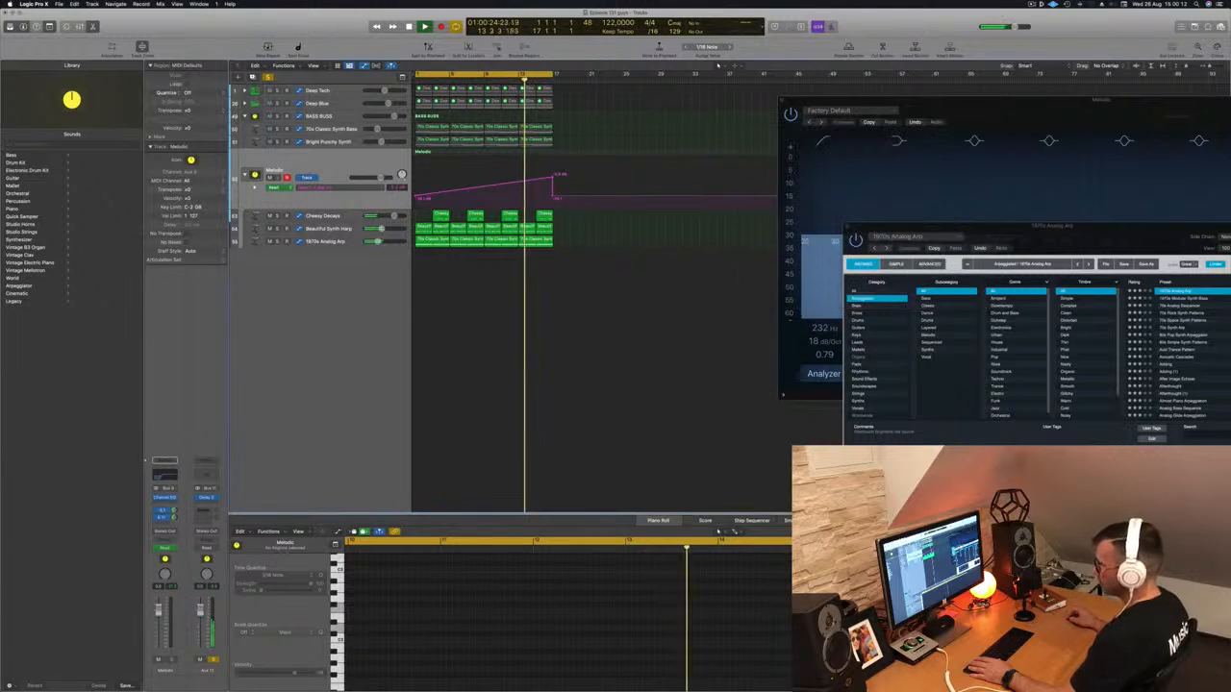
left_click(213, 660)
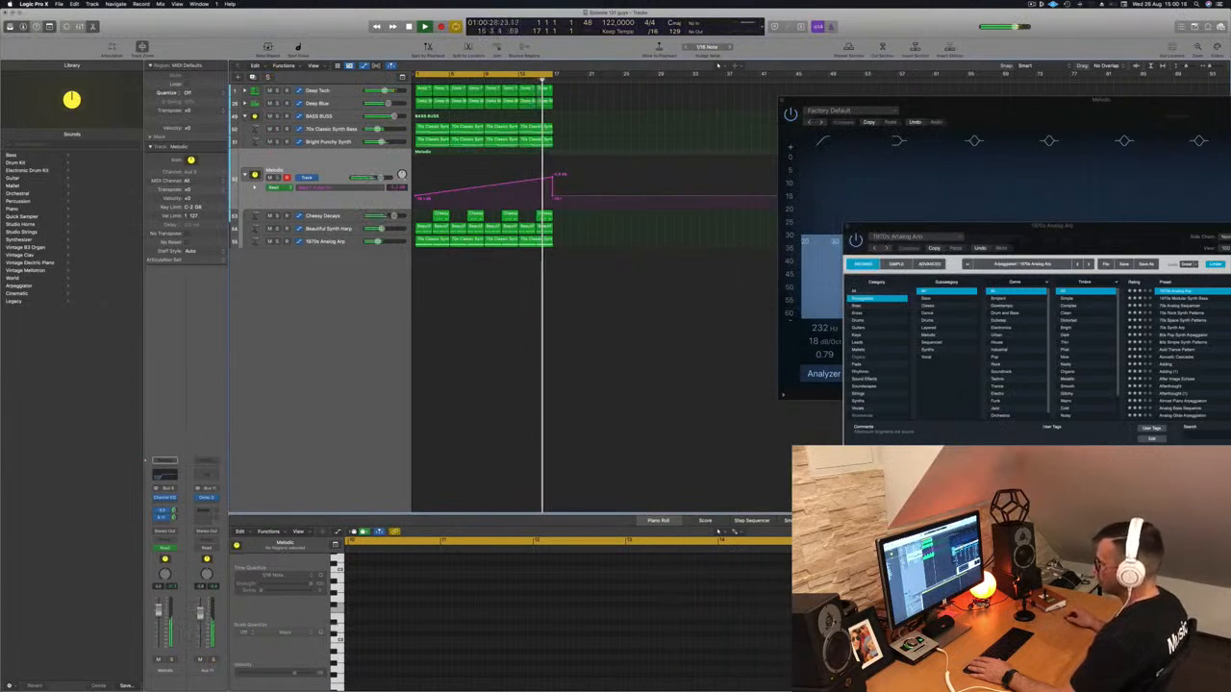
- Add a Channel EQ to Aux 11 with a low cut between 200 and 300 Hz, and close its window
left_click(207, 474)
left_click(422, 143)
left_click_drag(422, 205, 623, 203)
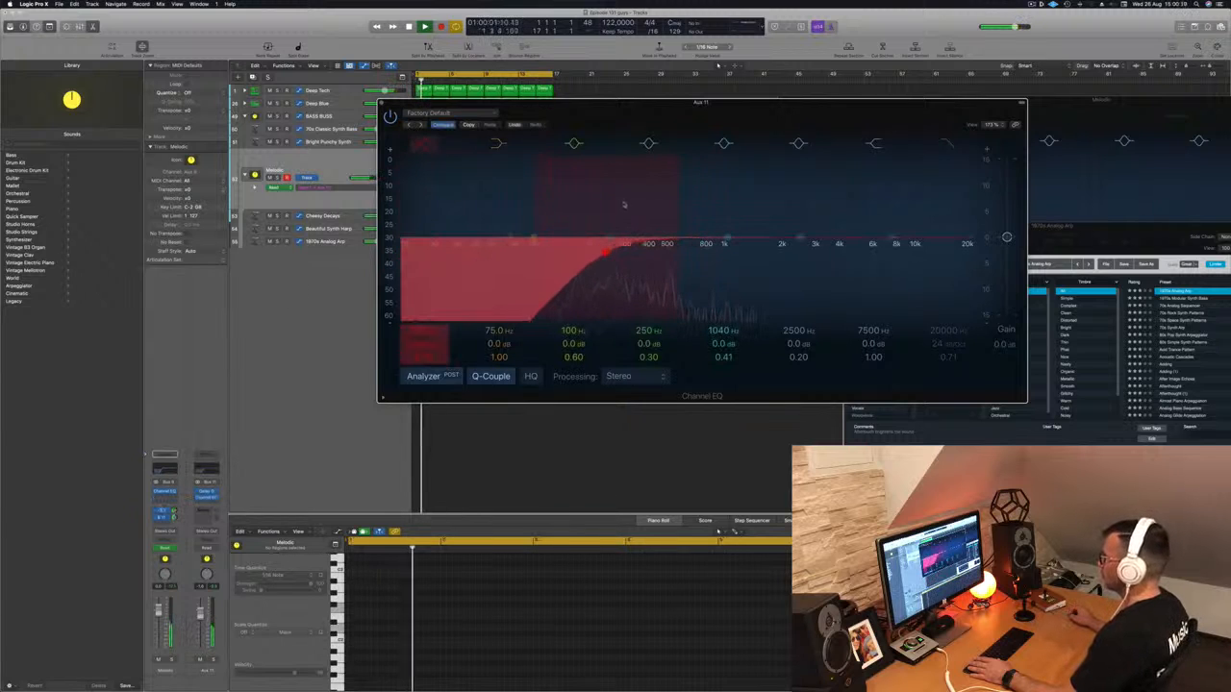
mouse_move(605, 243)
left_mouse_down()
mouse_move(588, 246)
mouse_move(607, 247)
left_mouse_up()
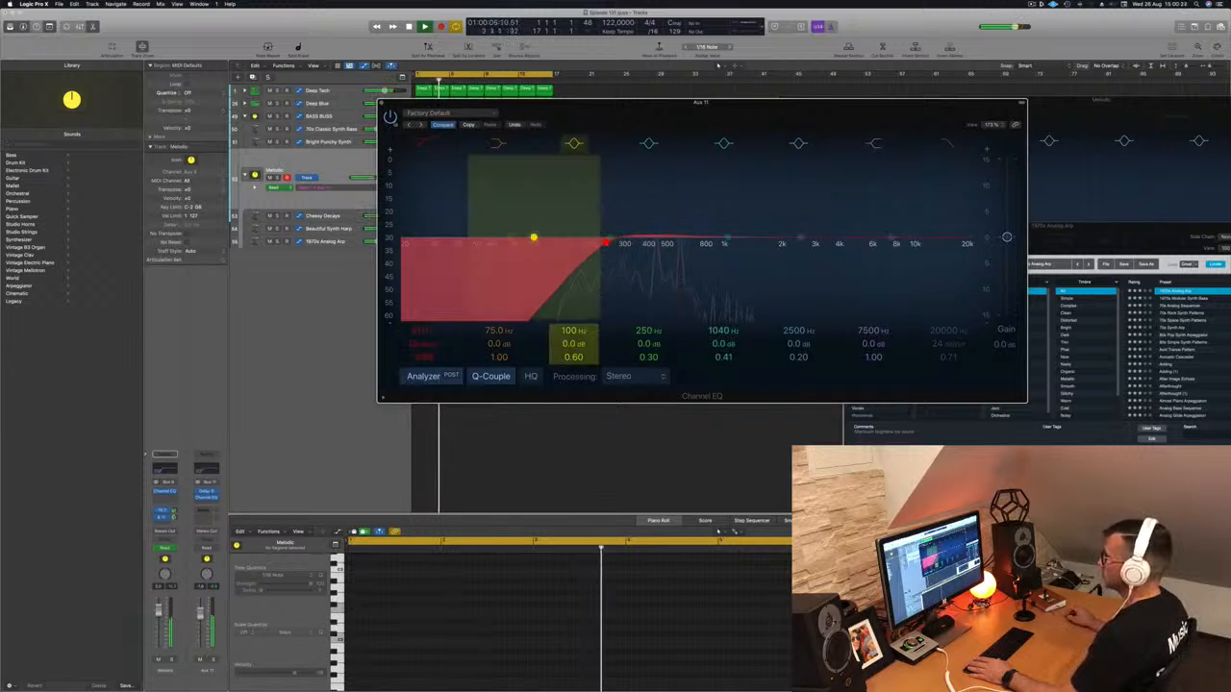
left_click(382, 103)
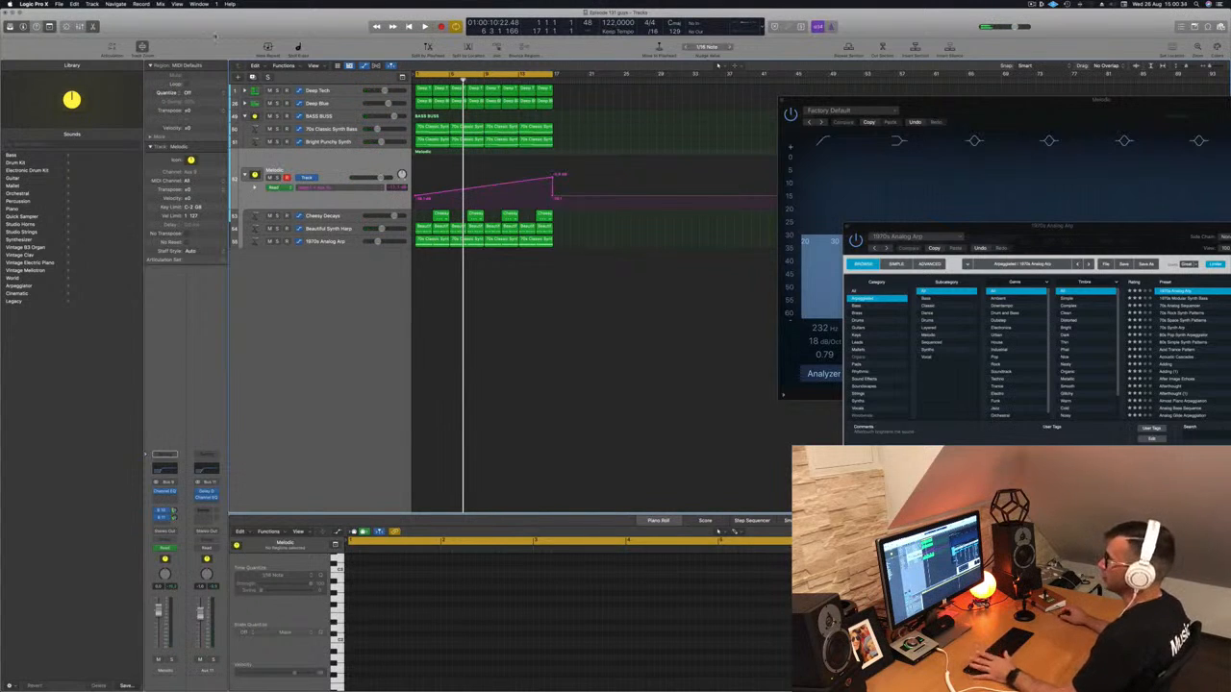
- Create one new software instrument track with Alchemy as its instrument
key("alt+super+n")
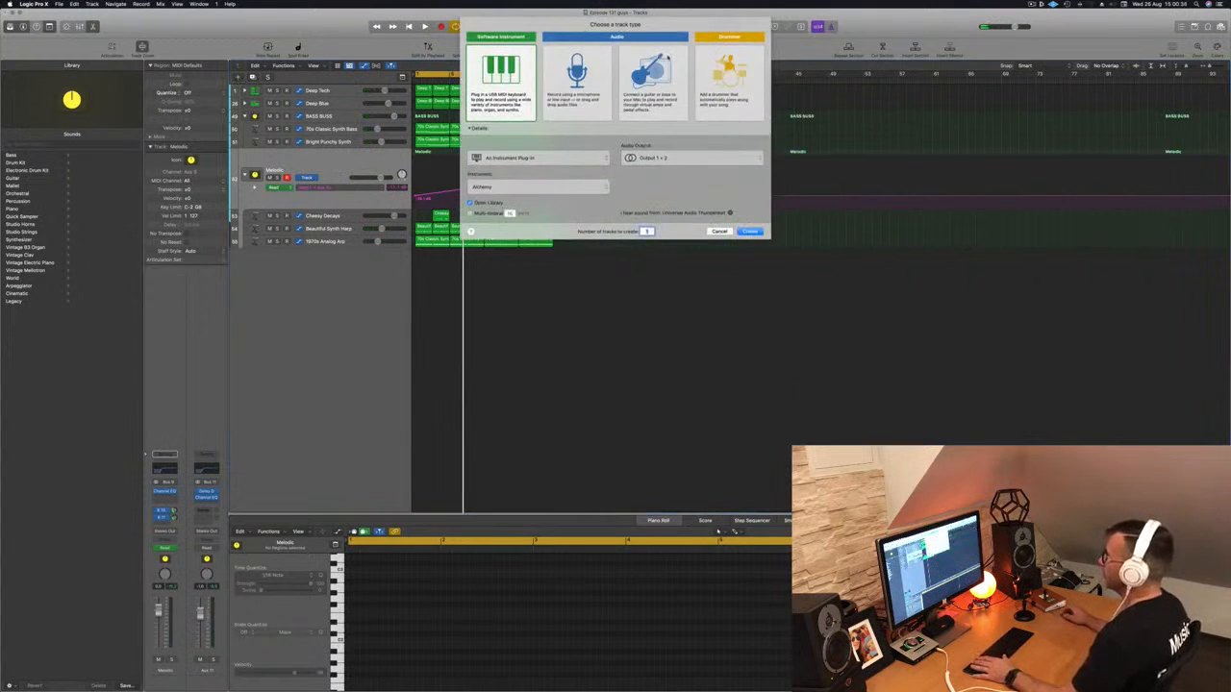
left_click(748, 232)
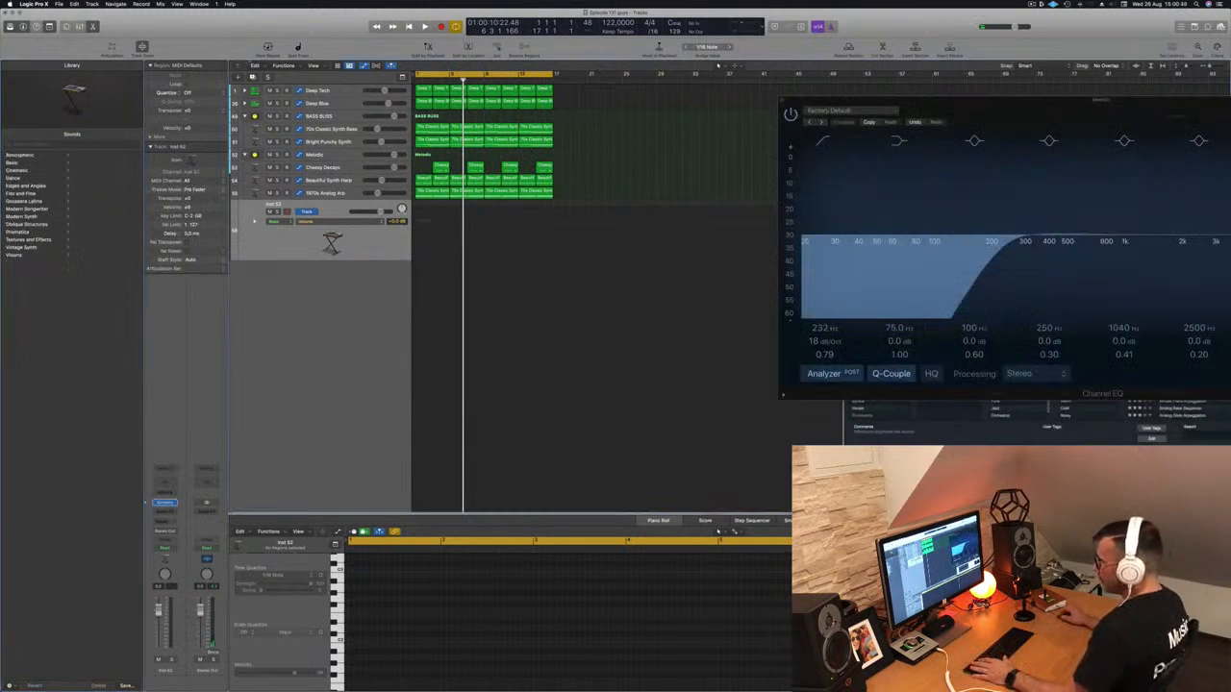
- Duplicate the new Alchemy instrument track twice to get three matching tracks
key("super+d")
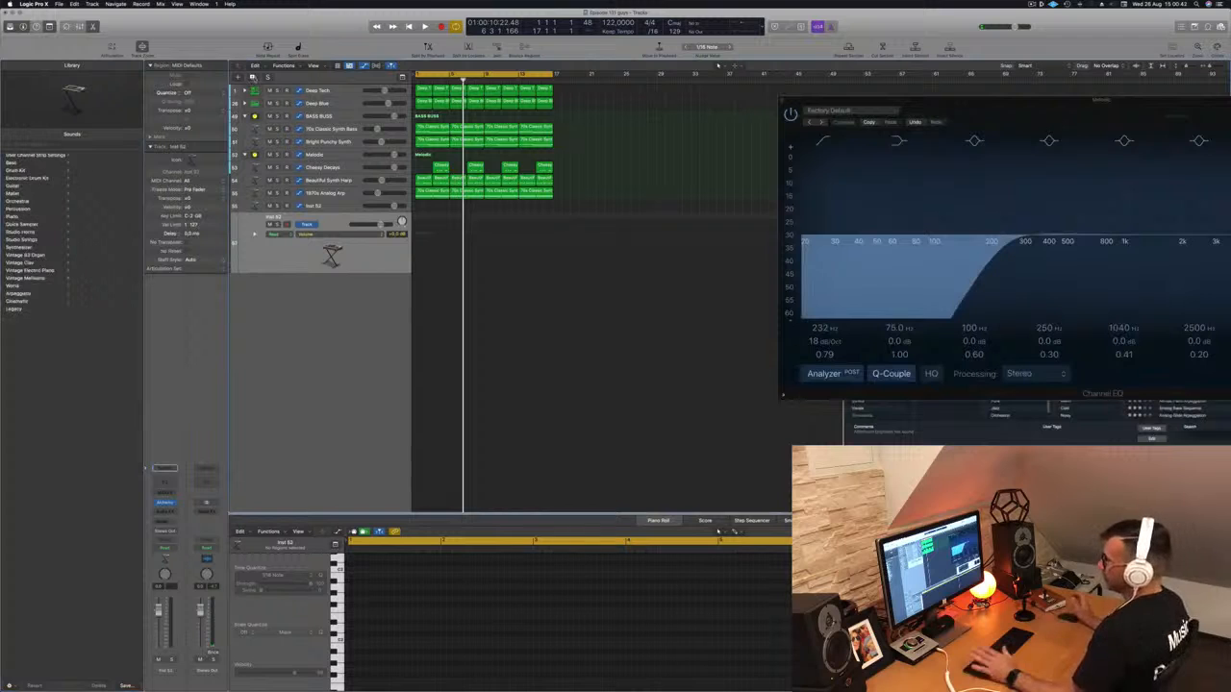
key("super+d")
right_click(339, 206)
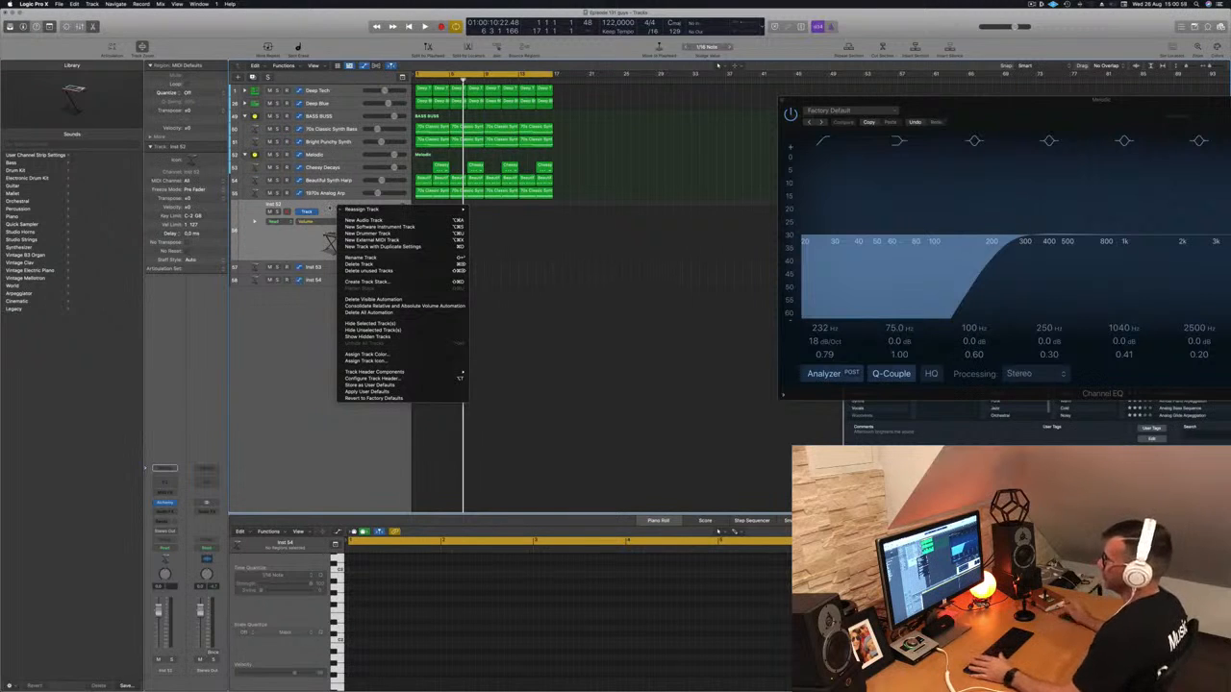
key("Escape")
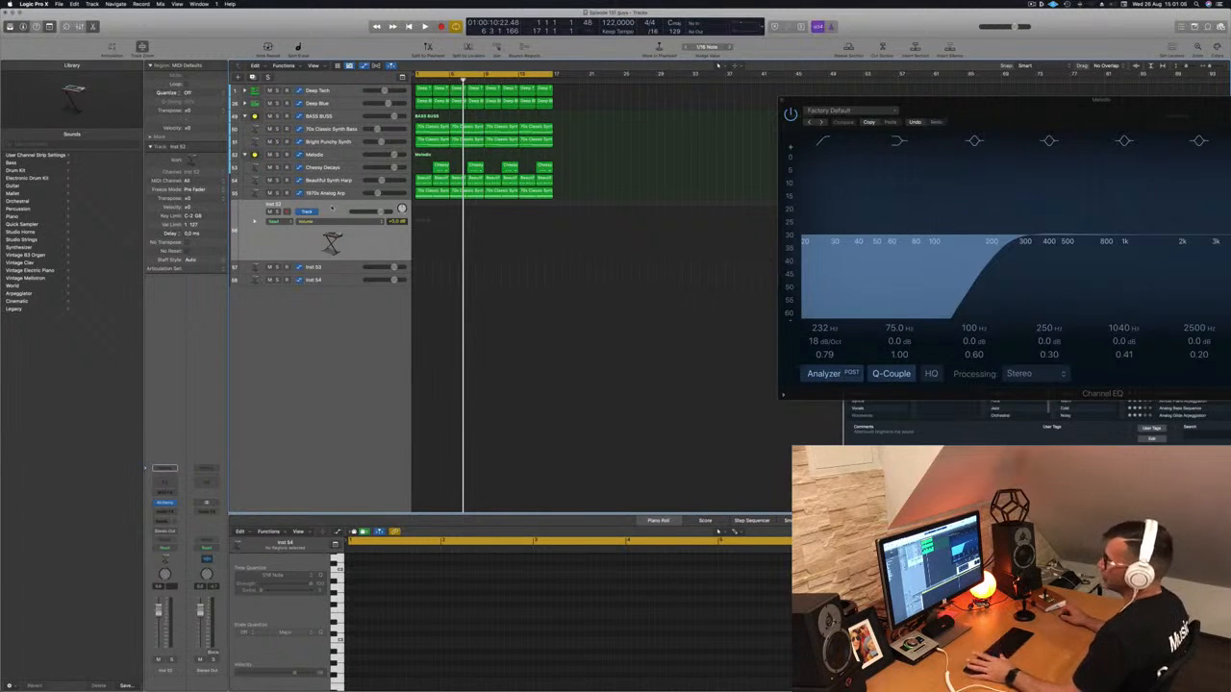
- Group the three new instrument tracks in a summing track stack and name the stack LEADS
right_click(330, 208)
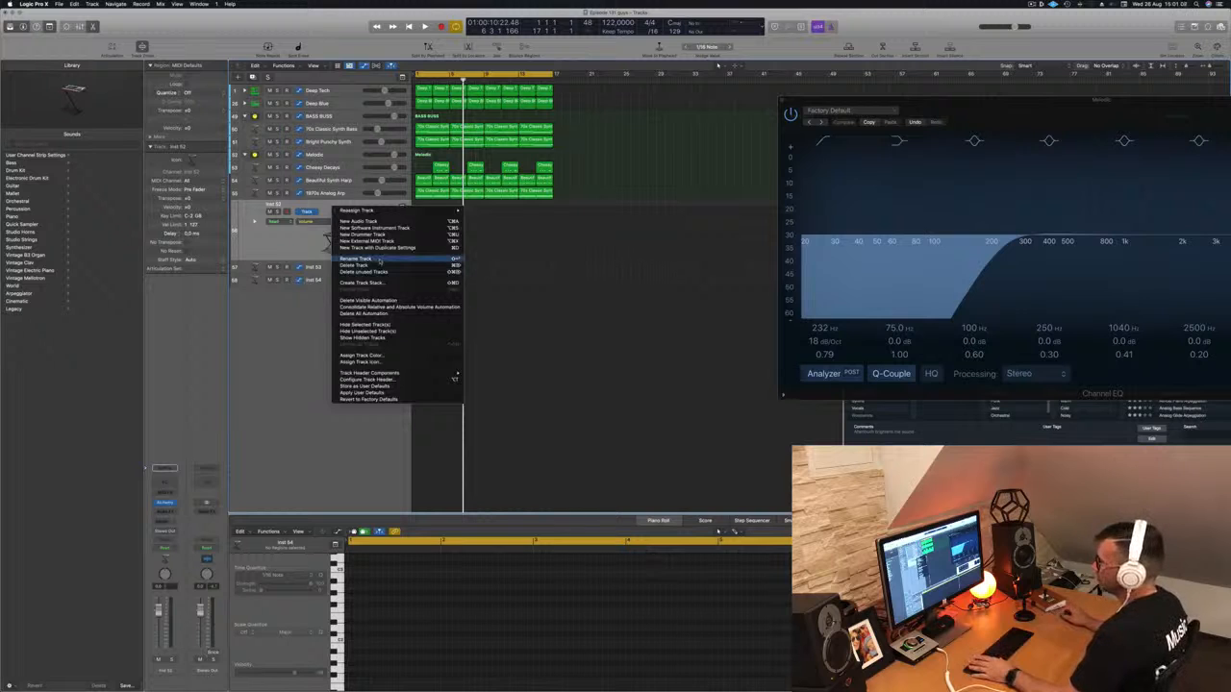
left_click(364, 283)
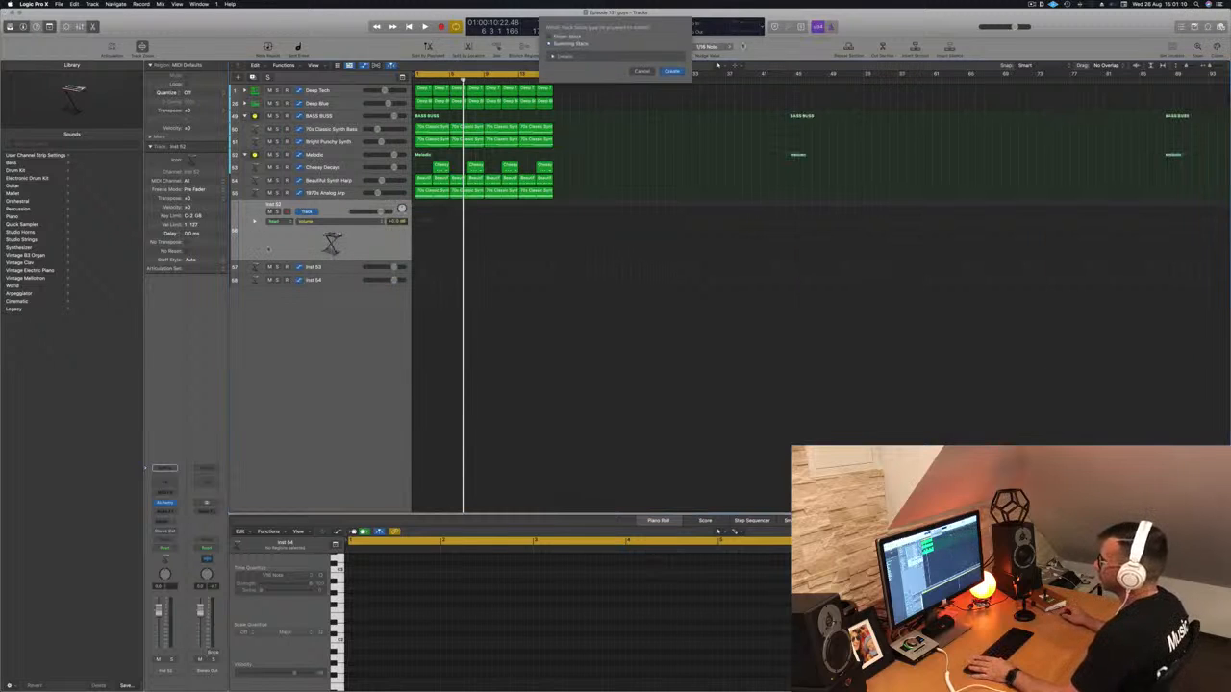
key("Return")
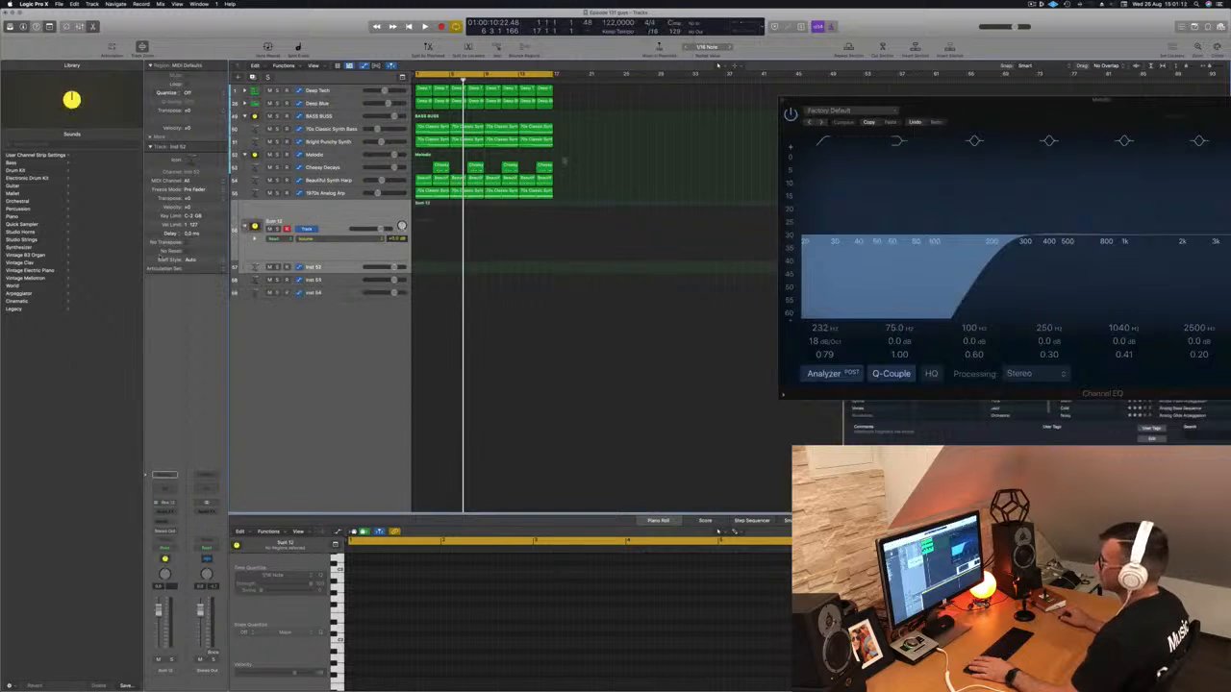
left_click_drag(339, 283, 344, 221)
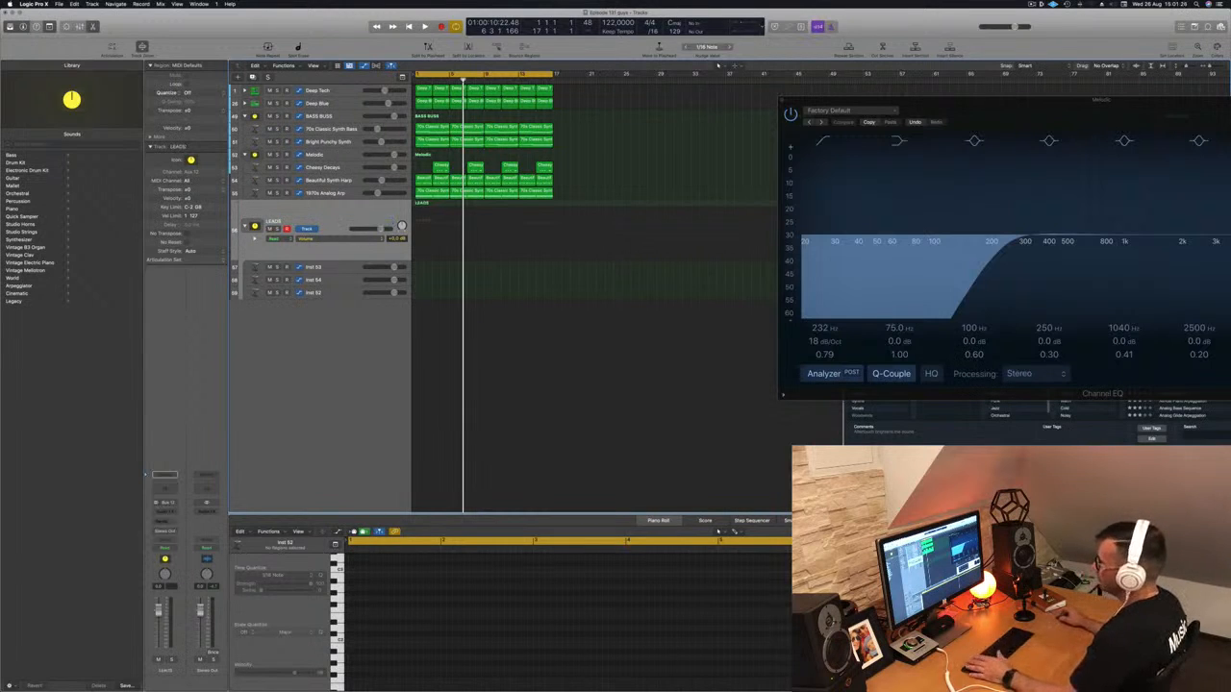
- Add a send to Bus 10 (Aux 10) on the first track inside the LEADS stack
left_click(344, 267)
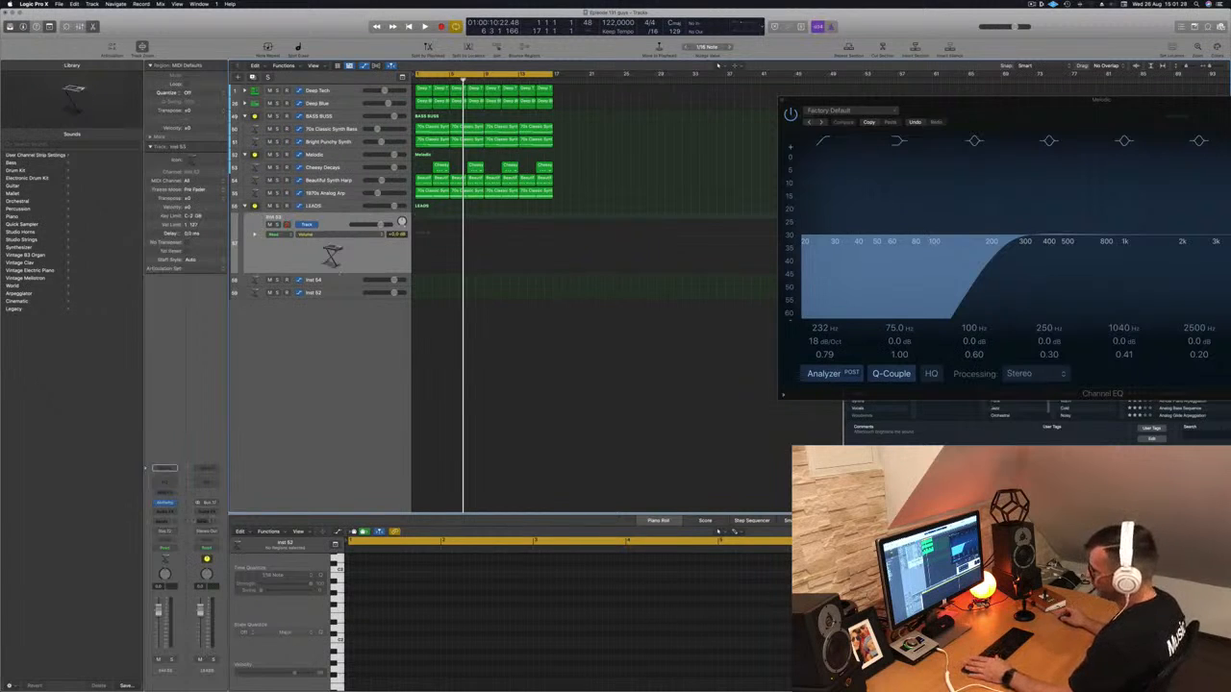
left_click(164, 521)
mouse_move(174, 532)
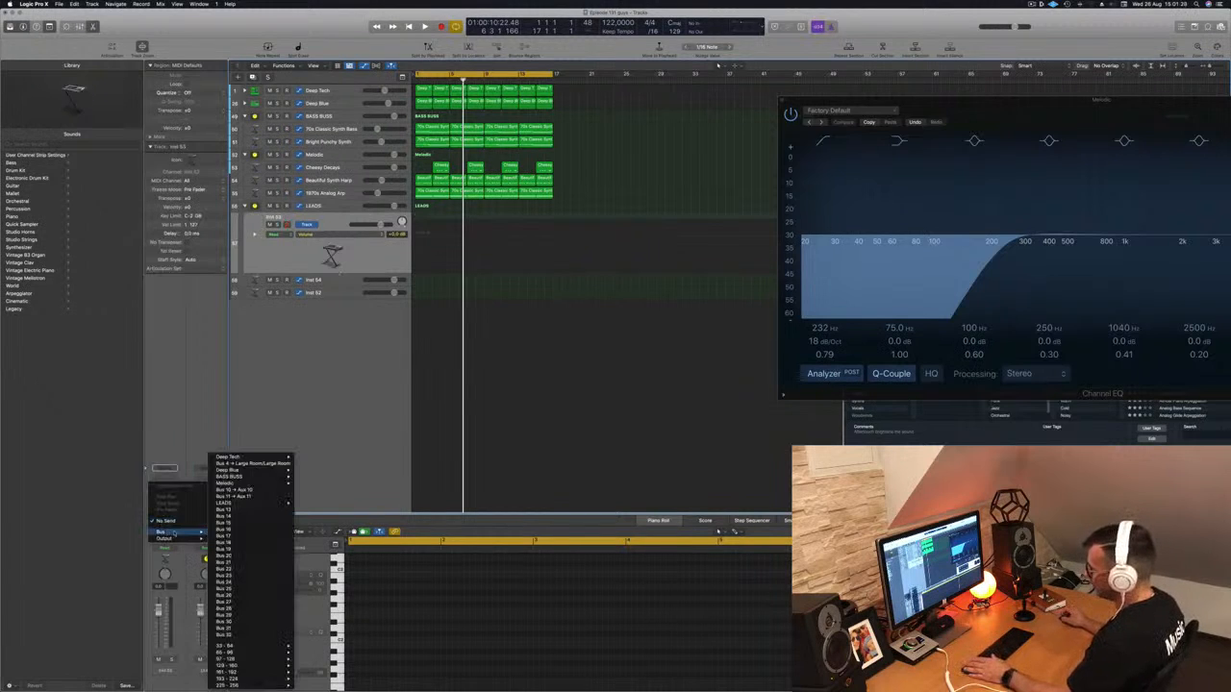
left_click(261, 490)
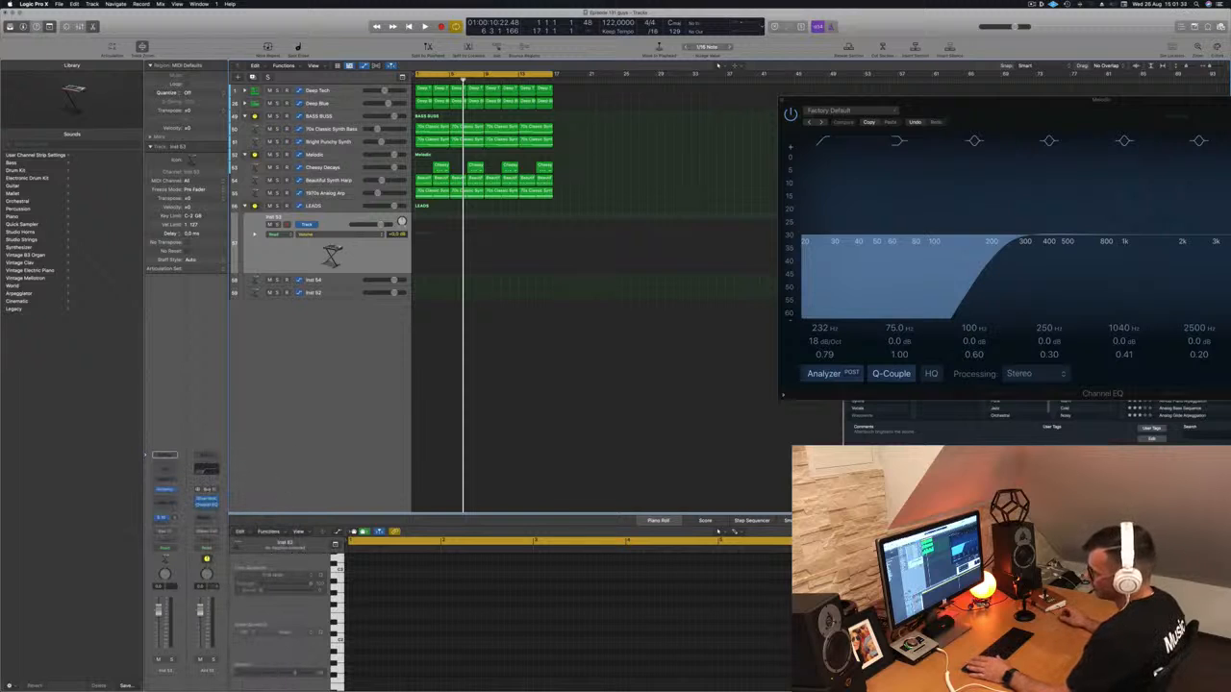
- Play the loop, show the first LEADS track's Alchemy and filter its presets to the Leads category
key("space")
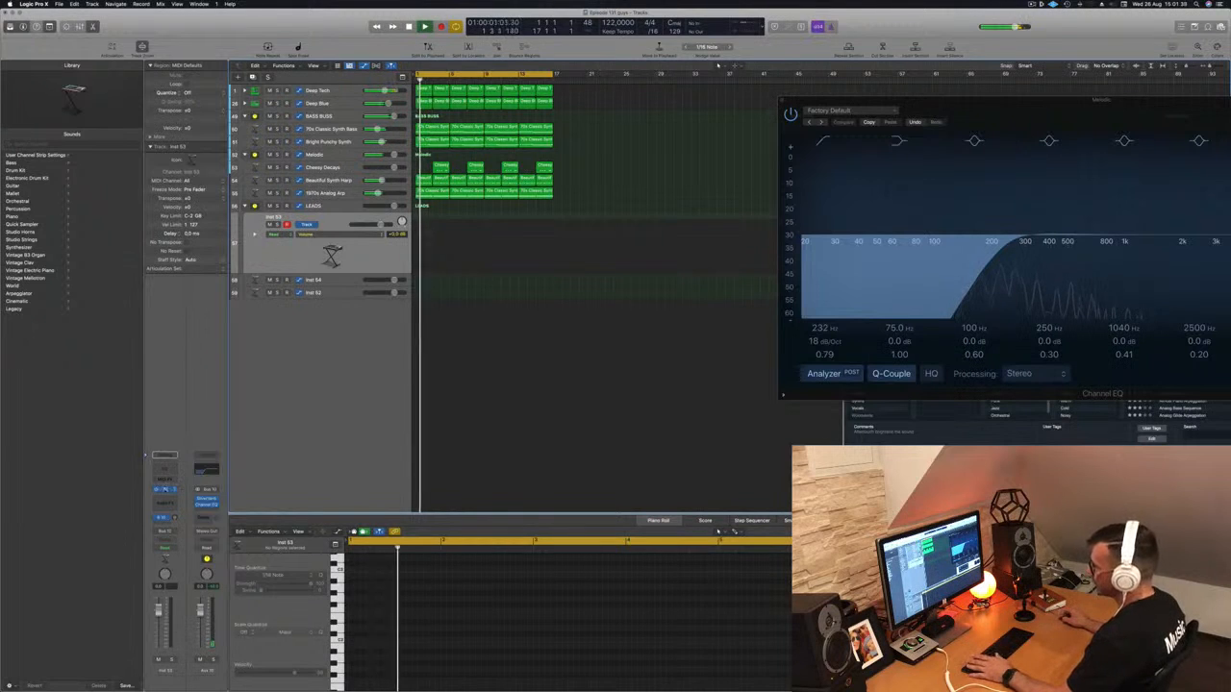
left_click(164, 489)
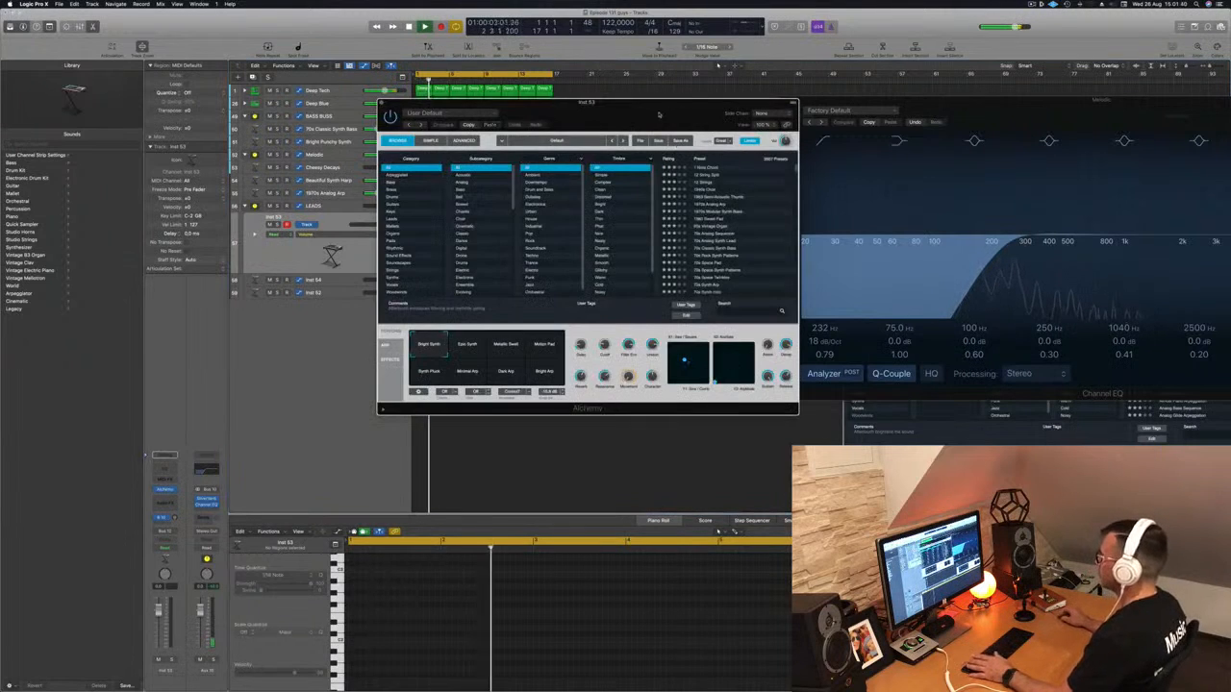
left_click_drag(664, 103, 752, 119)
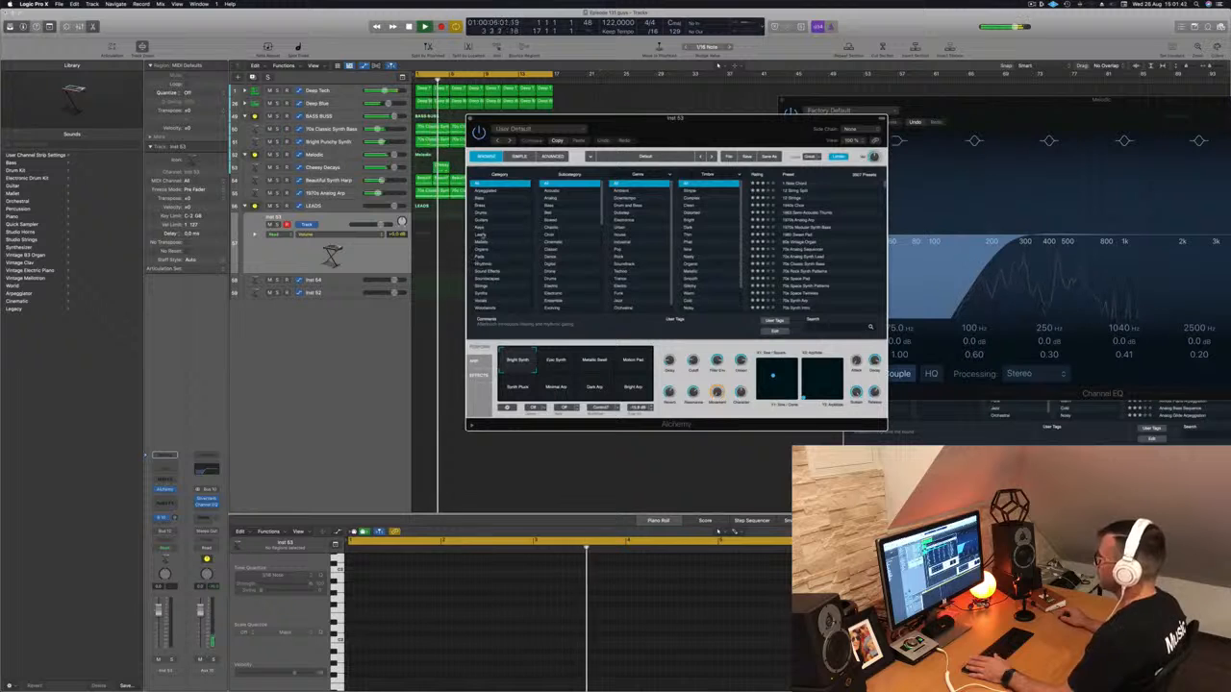
left_click(480, 235)
left_click_drag(696, 119, 777, 184)
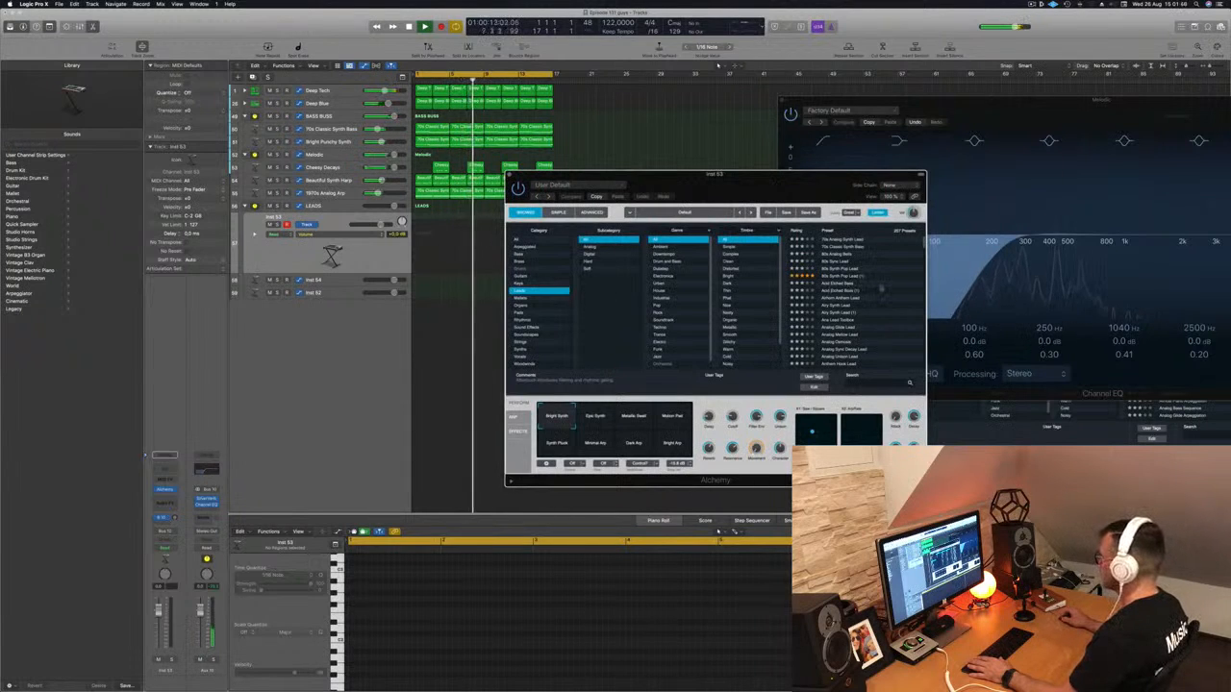
- Load the Ana Lead Toolbox preset and arrange the plug-in windows so the Musical Typing keyboard is accessible
scroll(846, 288, "down", 1)
left_click(846, 312)
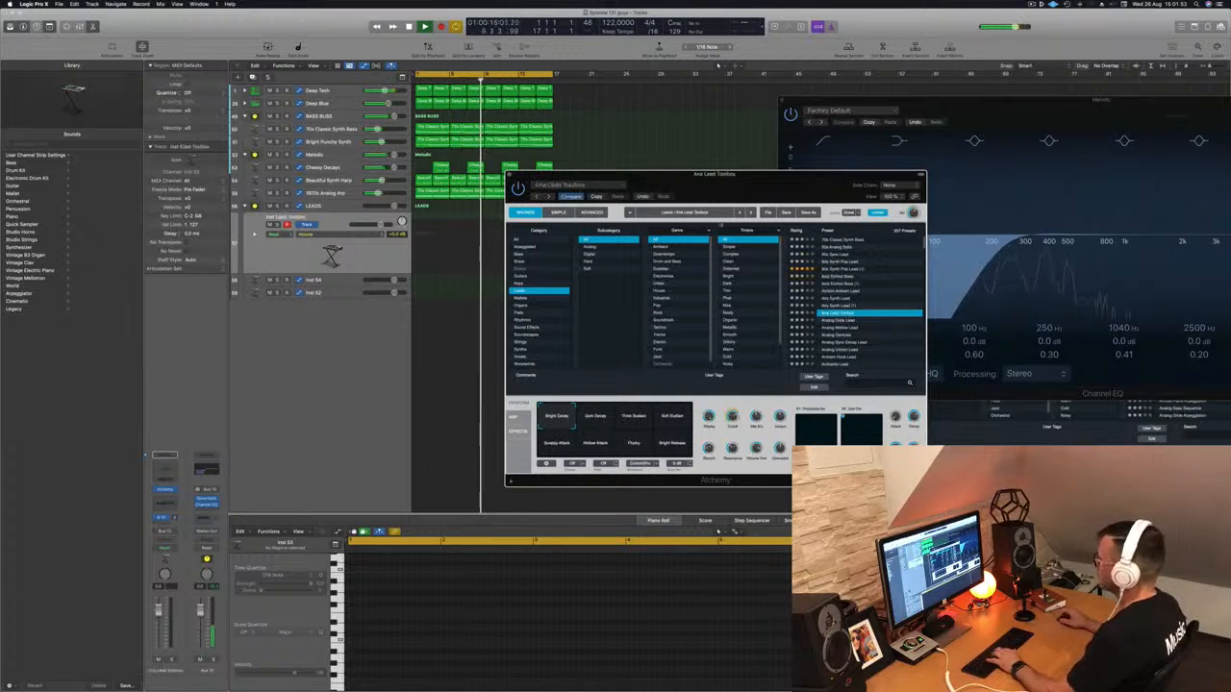
left_click_drag(1053, 100, 895, 279)
left_click_drag(1074, 155, 1033, 146)
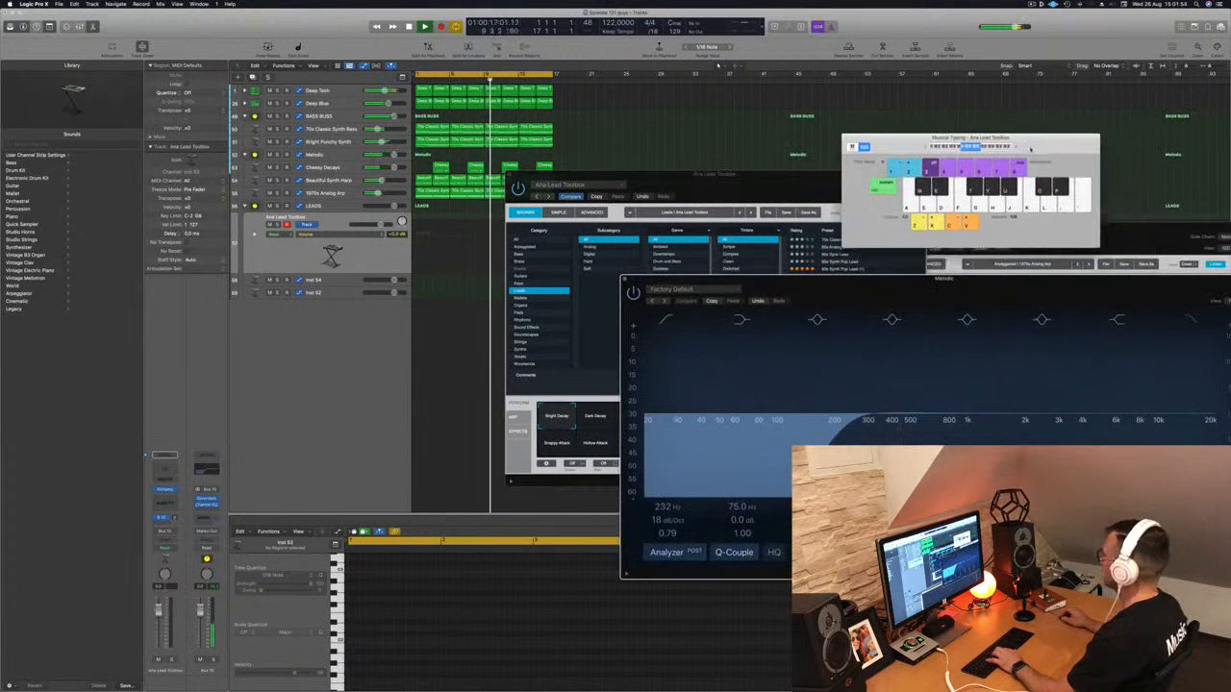
left_click_drag(760, 184, 669, 172)
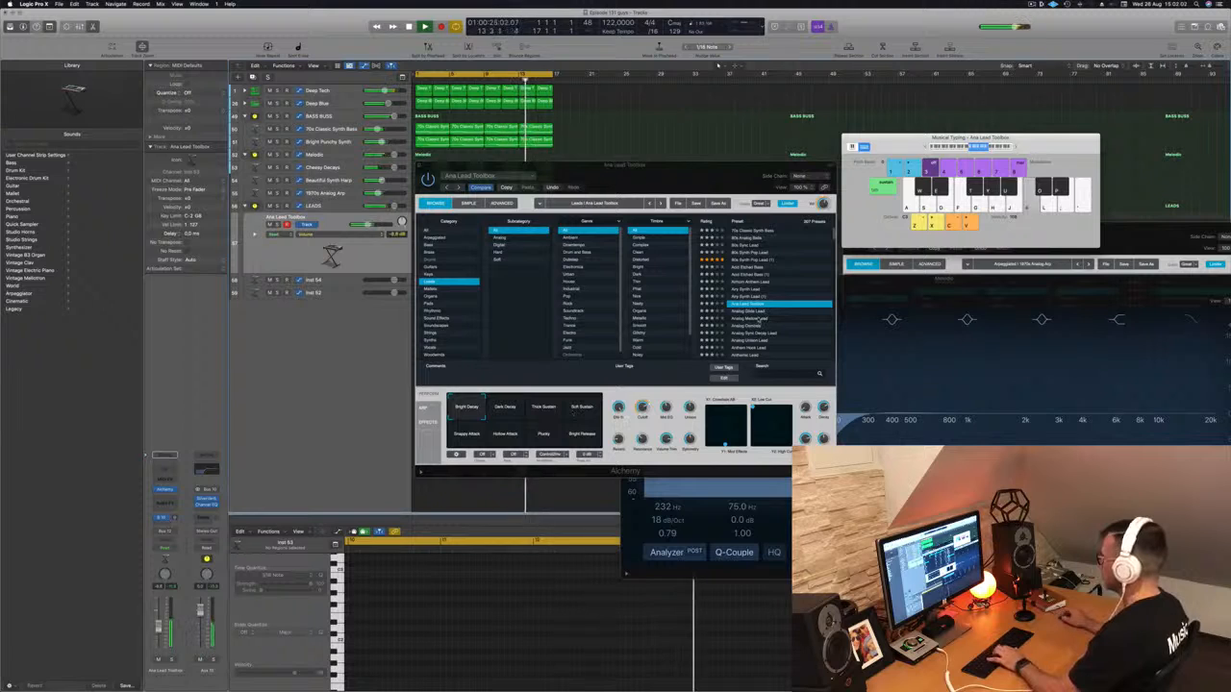
- Audition the presets Analog Glide Lead, Analog Mellow Lead, Analog Osmosis, Analog Sync Decay Lead and Analog Unison Lead
left_click(747, 313)
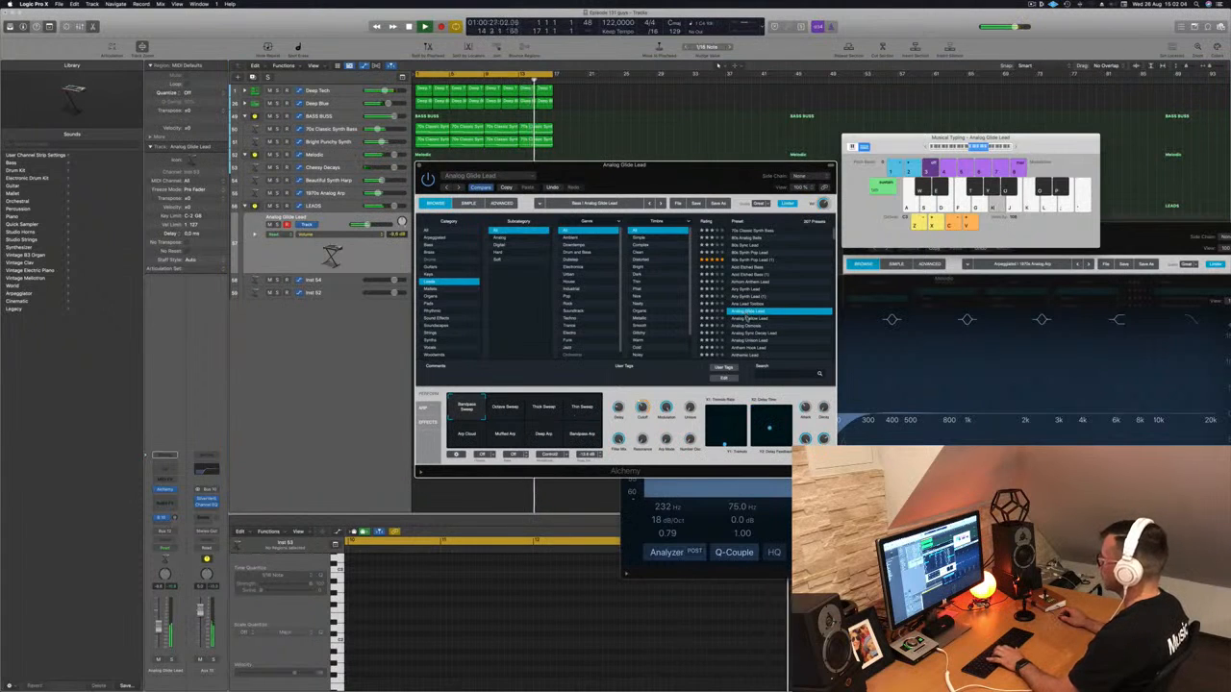
left_click(747, 319)
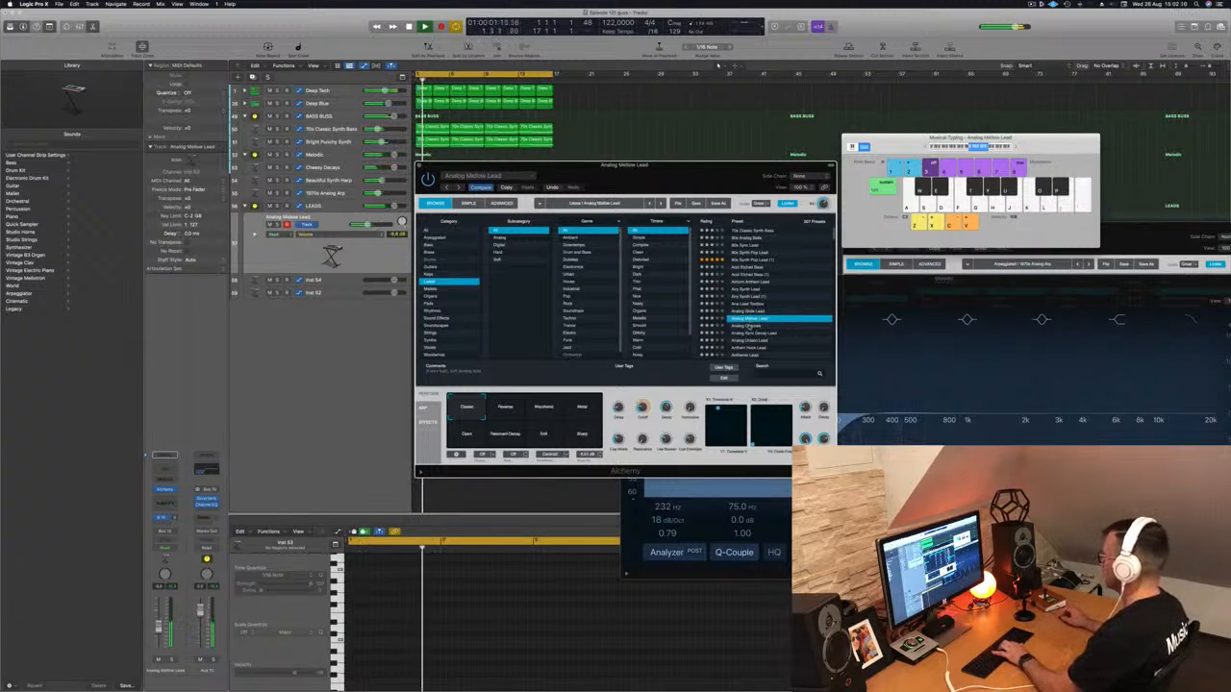
left_click_drag(757, 189, 915, 143)
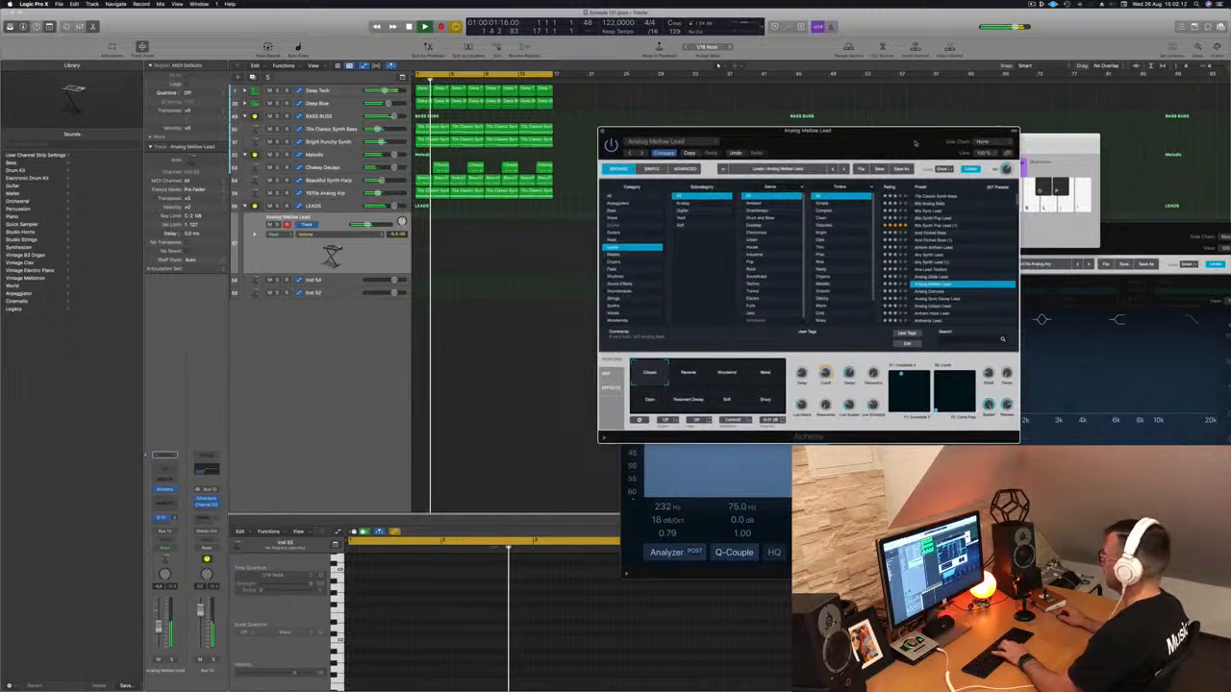
left_click(933, 291)
left_click_drag(916, 143, 813, 157)
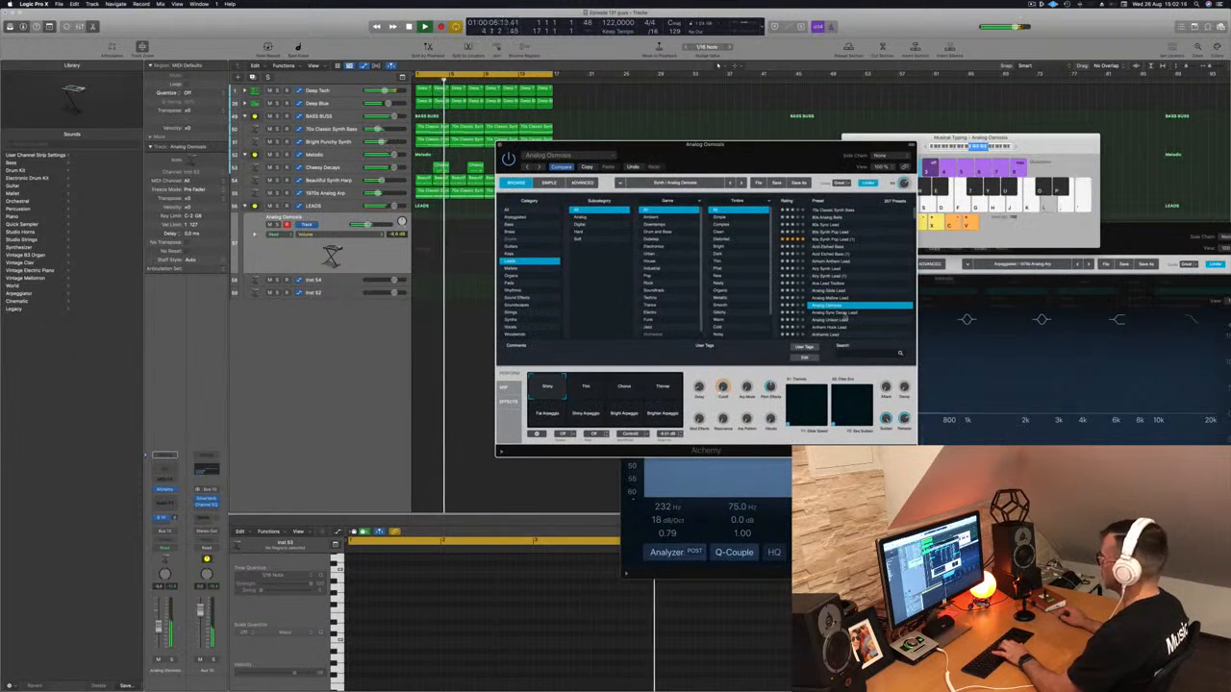
left_click(840, 314)
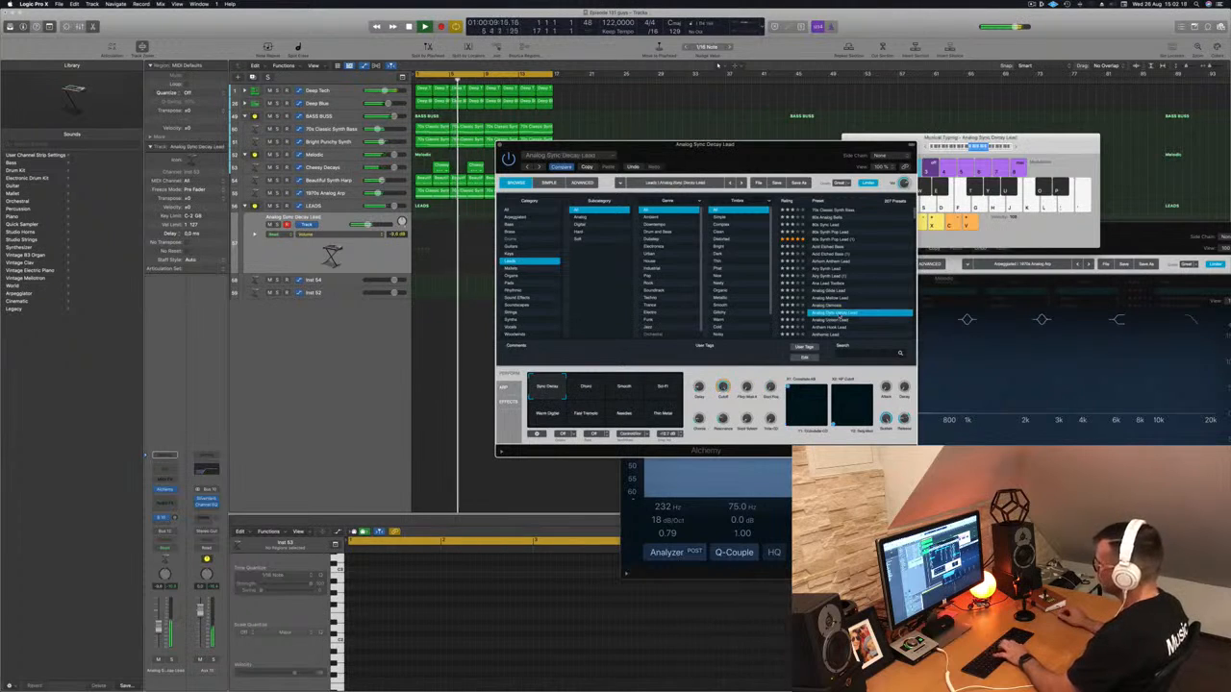
left_click(809, 320)
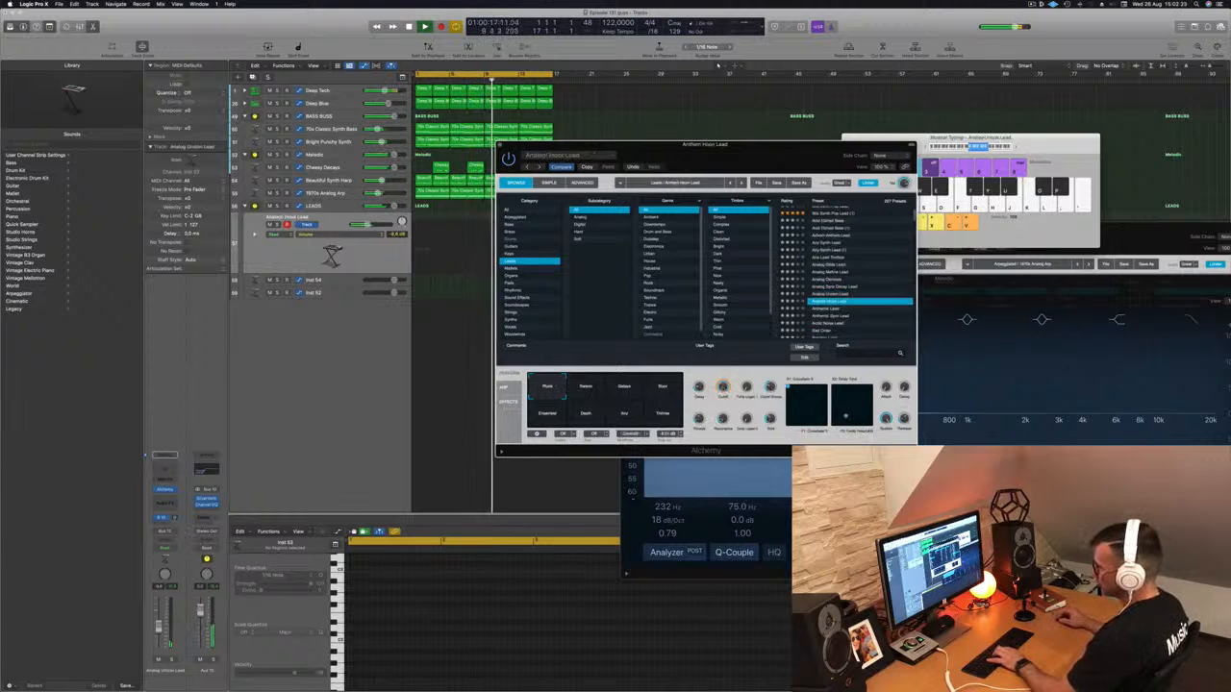
- Play notes over the loop to audition Anthem Hook Lead, Anthemic Lead, Anthemic Sync Lead and Arctic Noise Lead
key("Down")
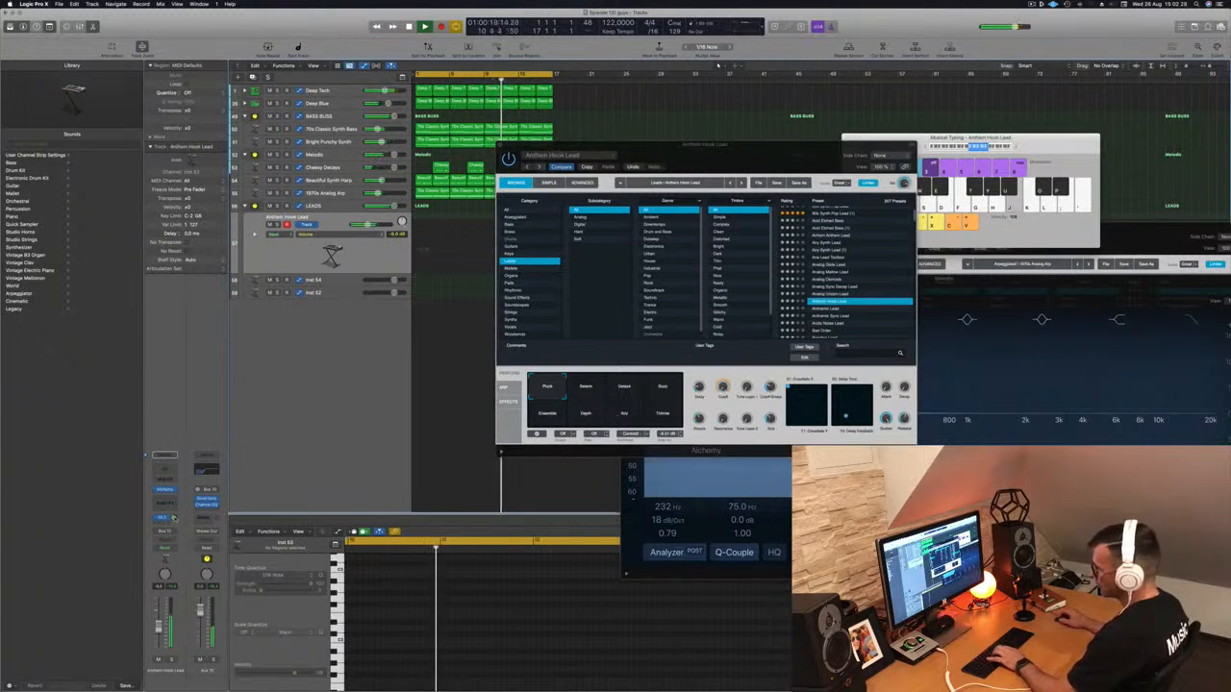
key("j")
scroll(865, 309, "down", 2)
key("k")
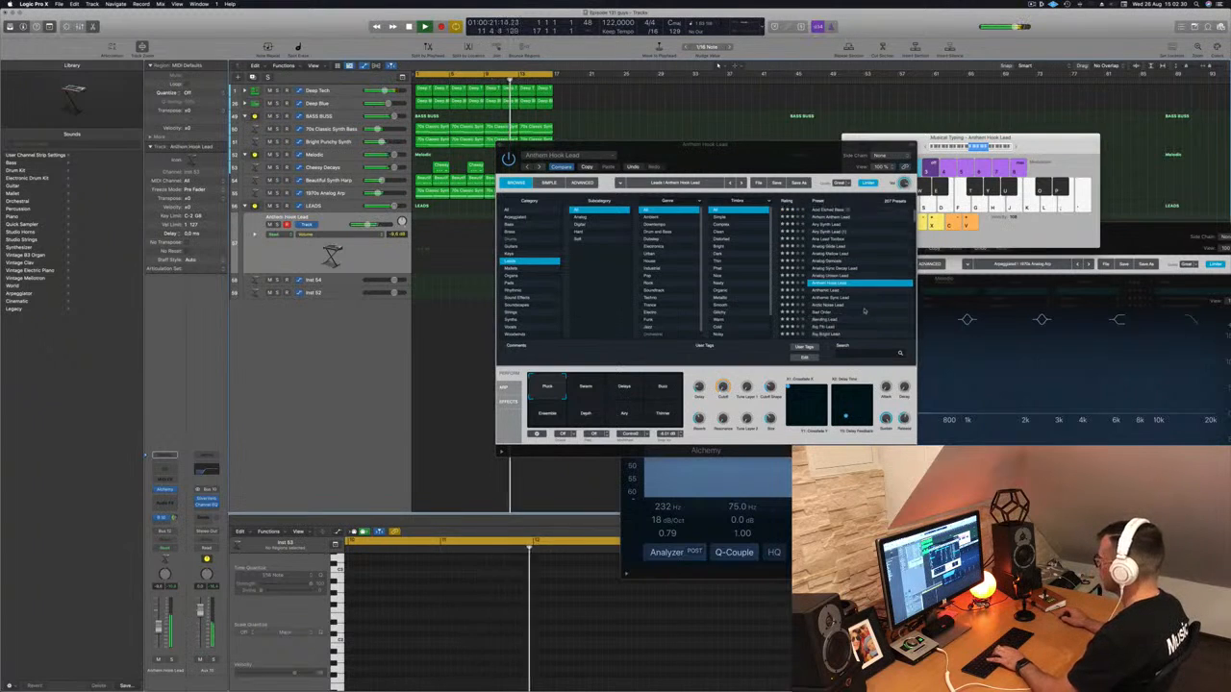
left_click(822, 282)
key("h")
key("j")
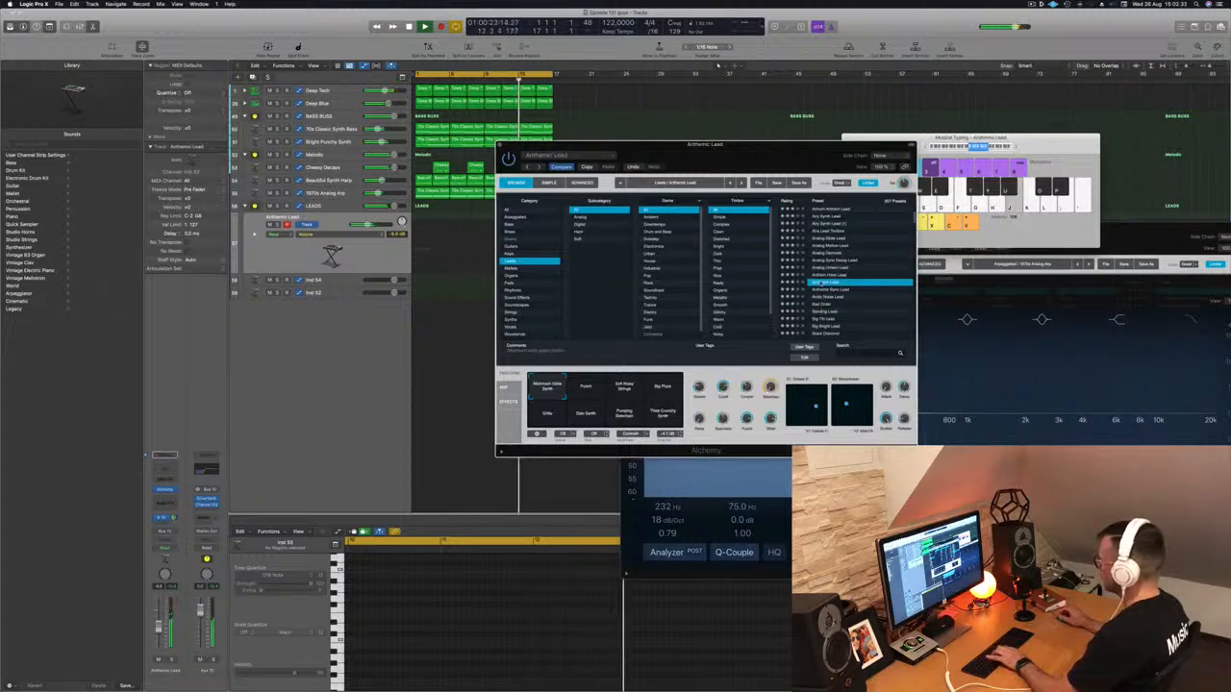
left_click(824, 291)
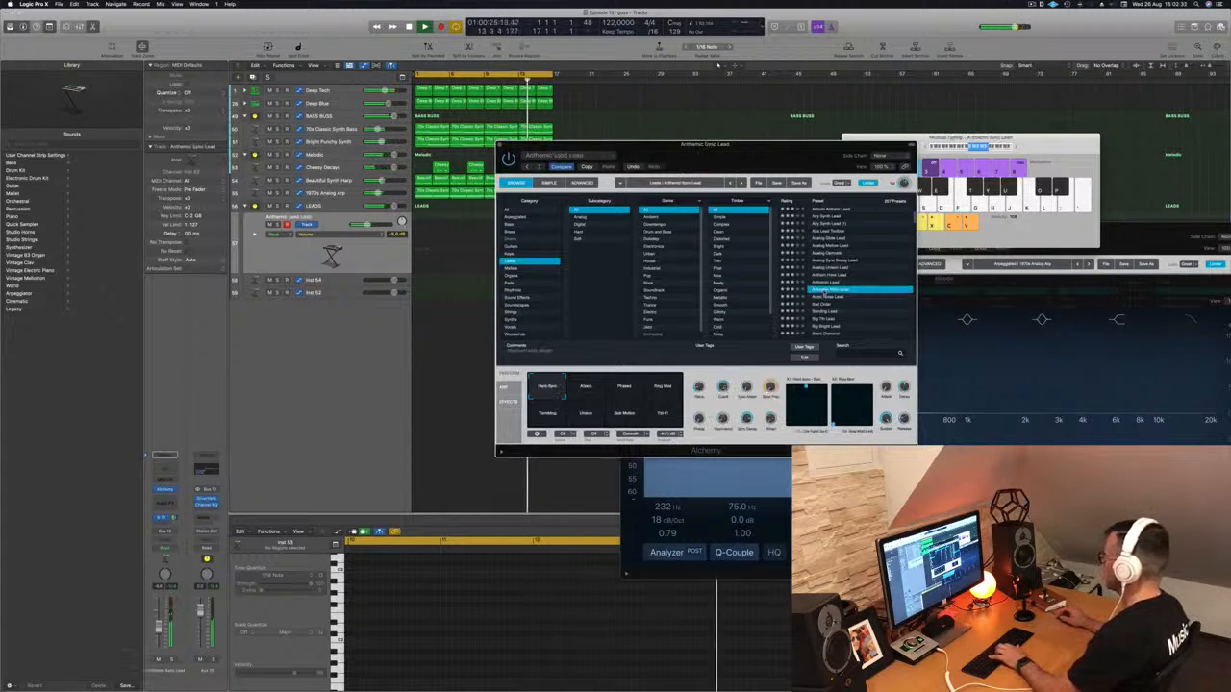
left_click(835, 298)
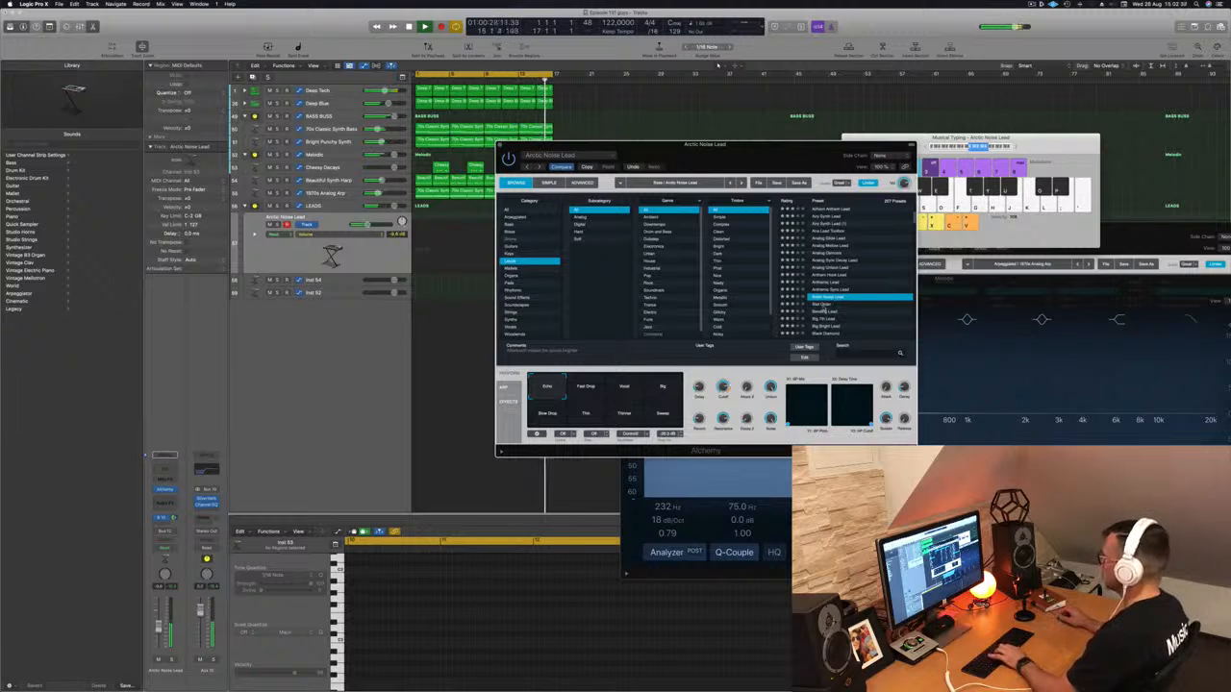
- Load the Bad Order preset and try its Dirty Delay, Filthy and Dark Metal performance variations
left_click(823, 305)
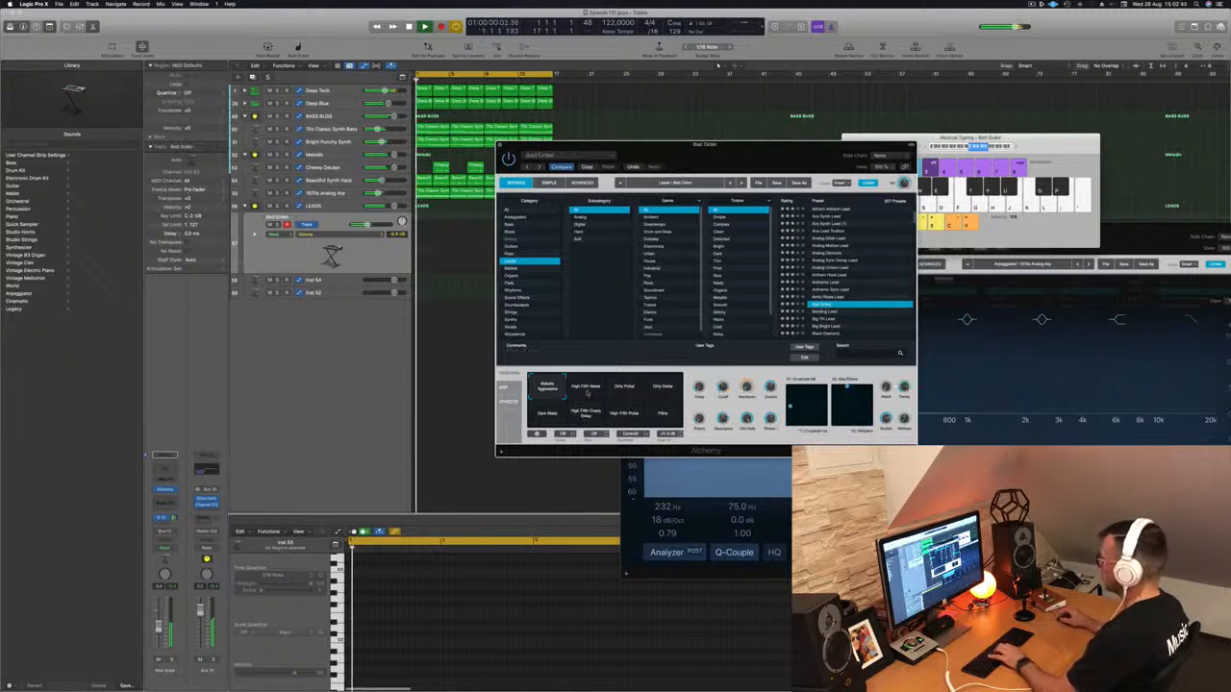
left_click(660, 389)
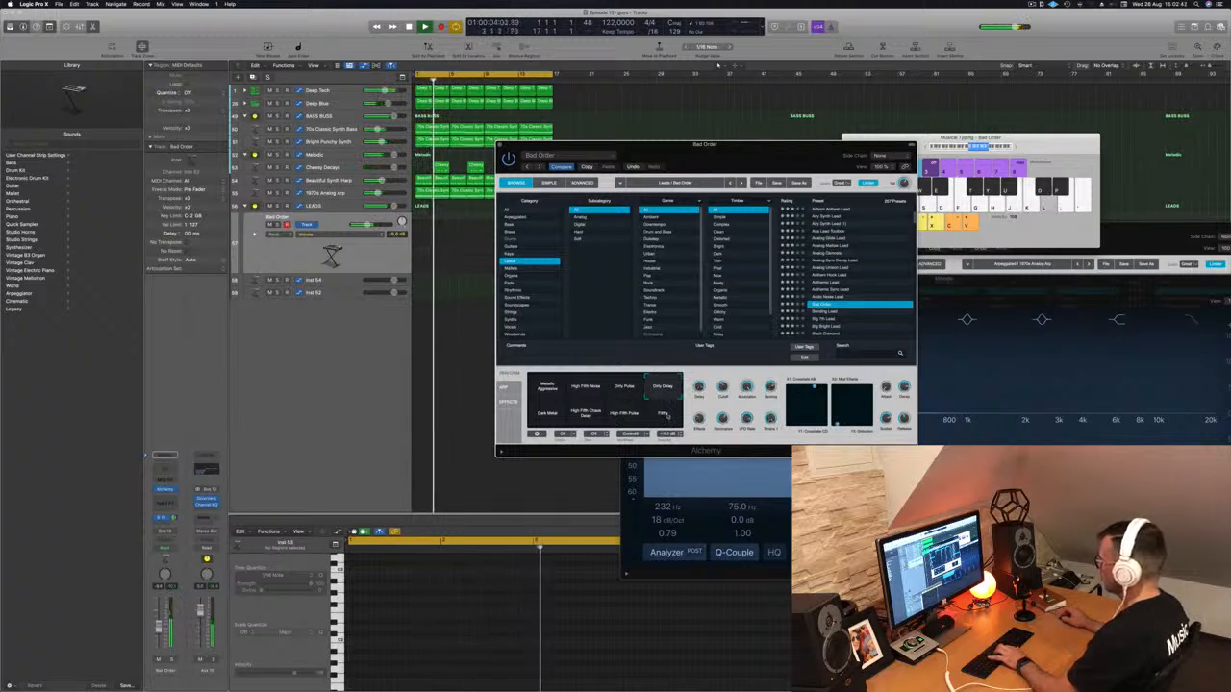
left_click(663, 414)
left_click(548, 415)
- Audition the next Leads presets below Bad Order, including Big Bright Lead and Black Diamond
scroll(853, 288, "down", 2)
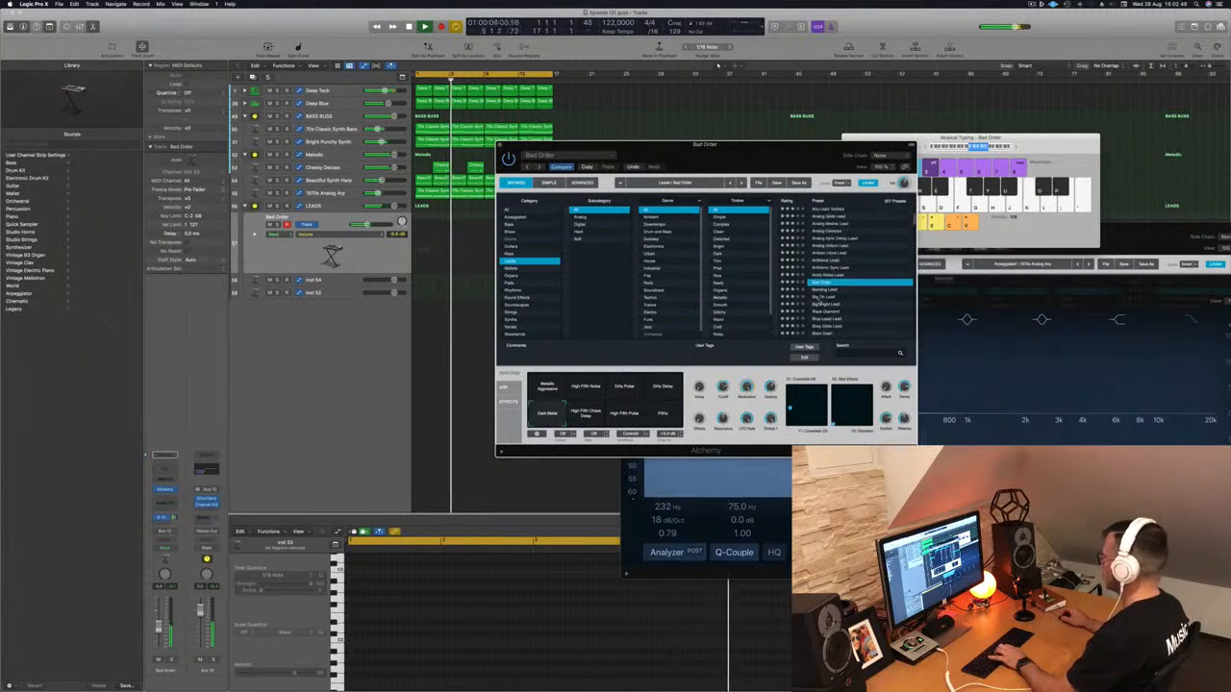
left_click(825, 298)
left_click(825, 305)
left_click(825, 311)
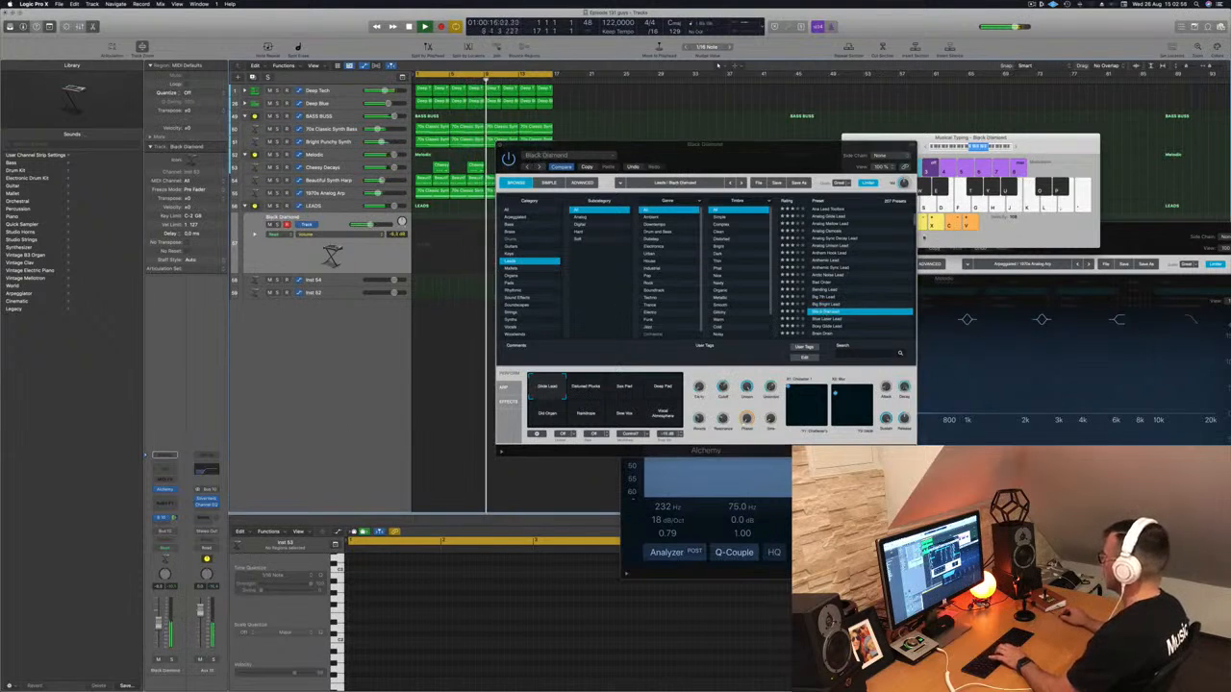
- Continue auditioning Leads presets as far as Brain Drain and lower that track's volume
scroll(827, 305, "down", 2)
left_click(828, 296)
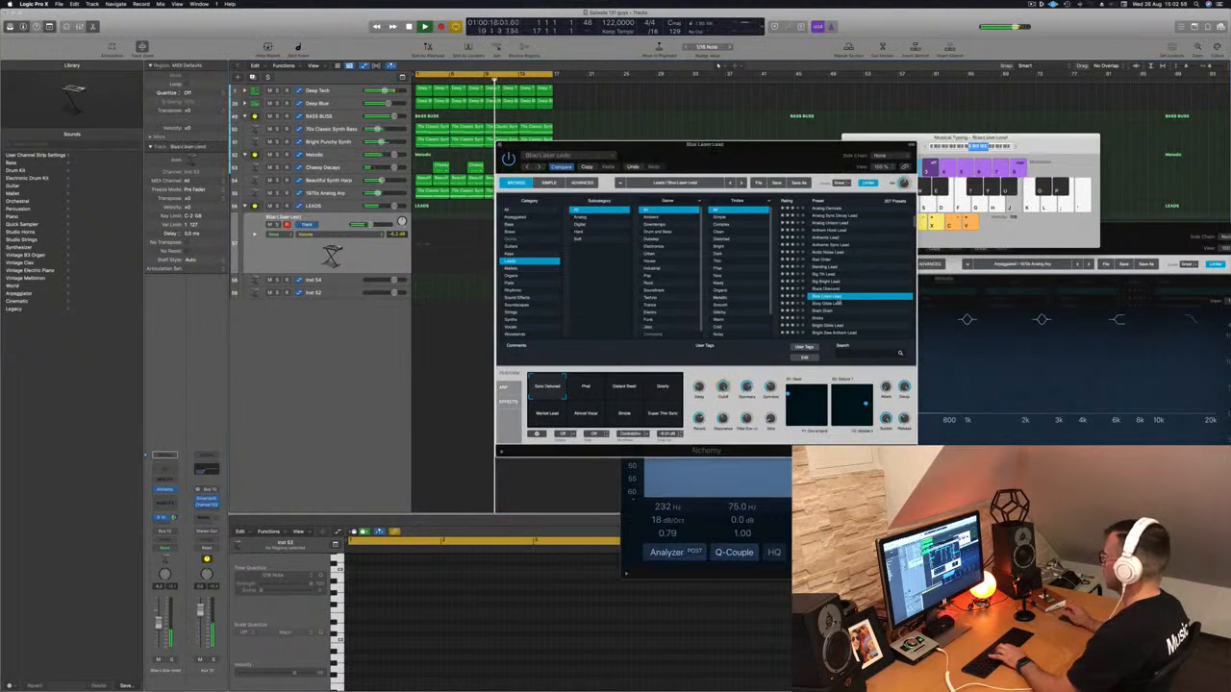
left_click(824, 312)
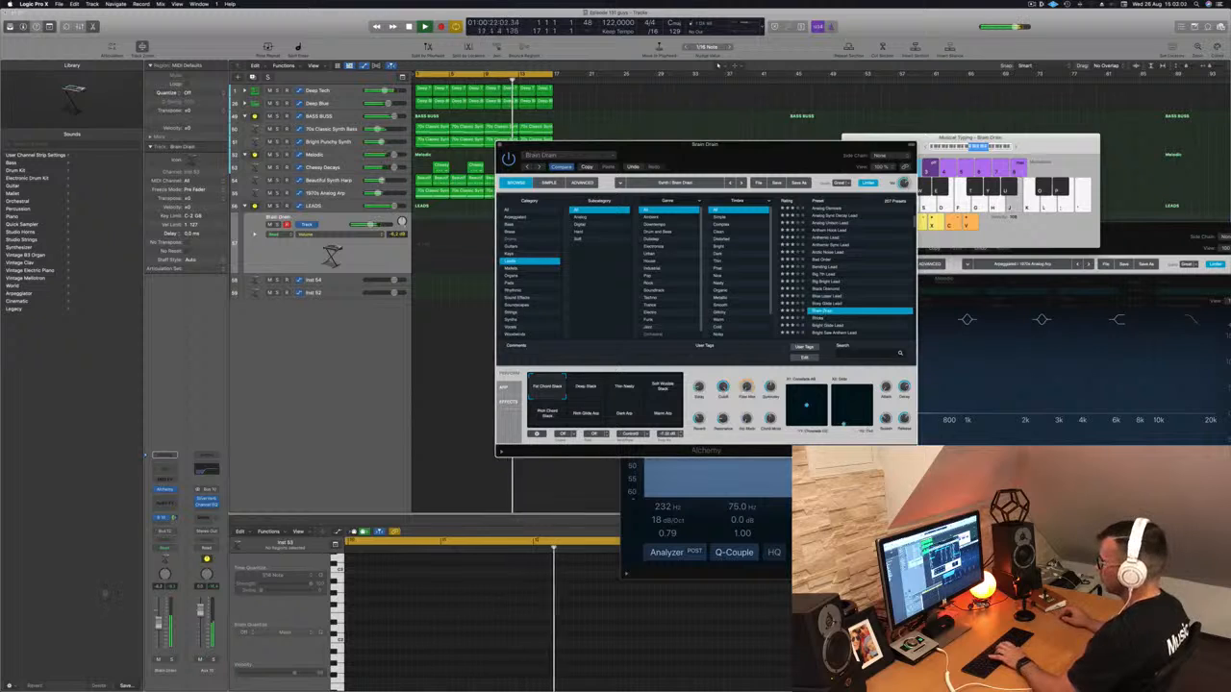
left_click_drag(371, 225, 364, 225)
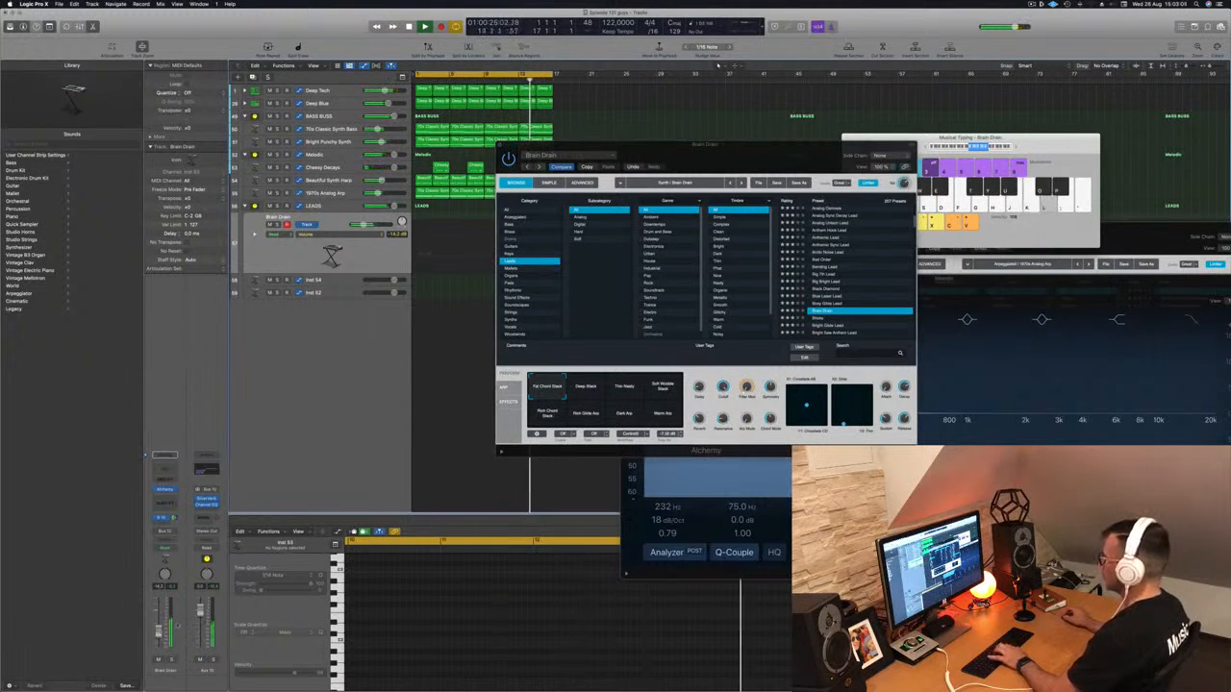
- Audition the Leads presets below Brain Drain, including Bright Glide Lead, Bright Saw Anthem Lead, Burst Of Light and Butter Cut Saw
left_click(816, 319)
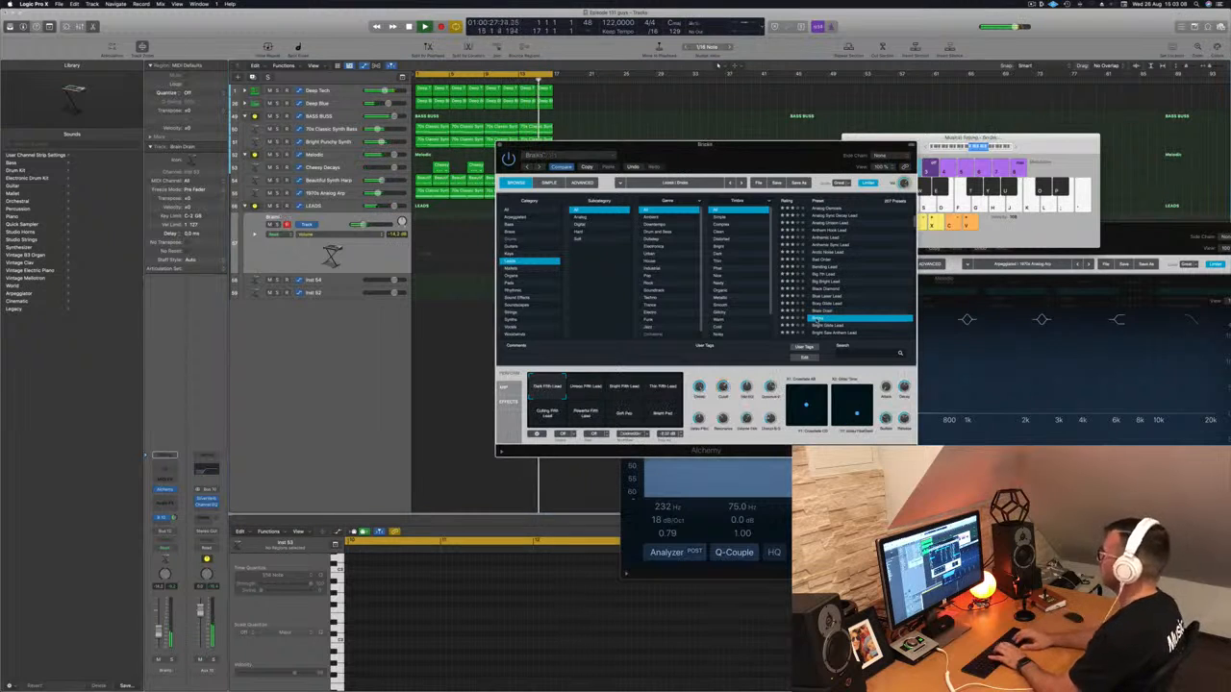
left_click(817, 325)
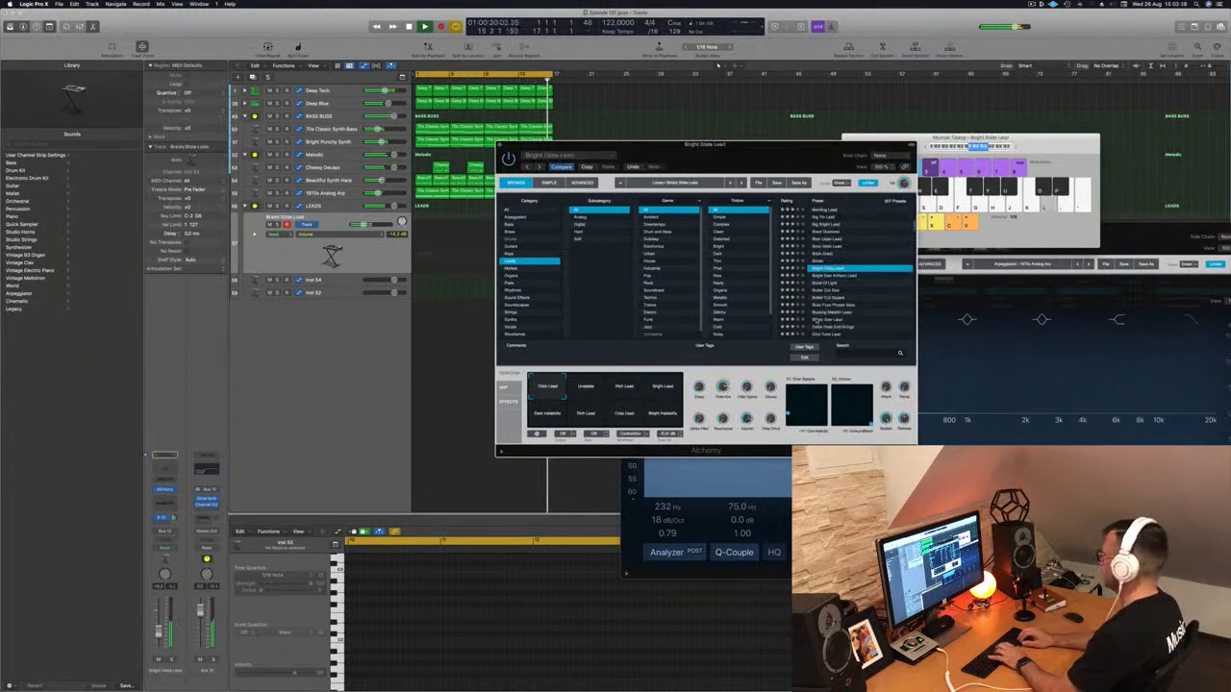
key("Down")
key("Down")
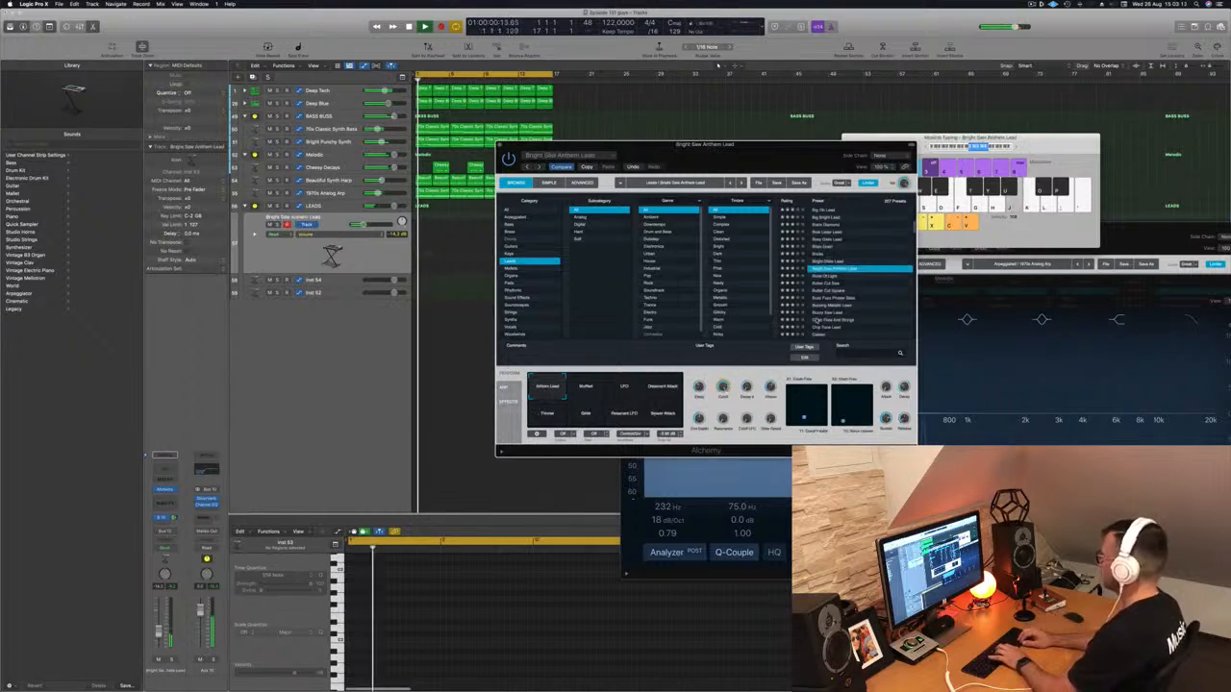
key("Down")
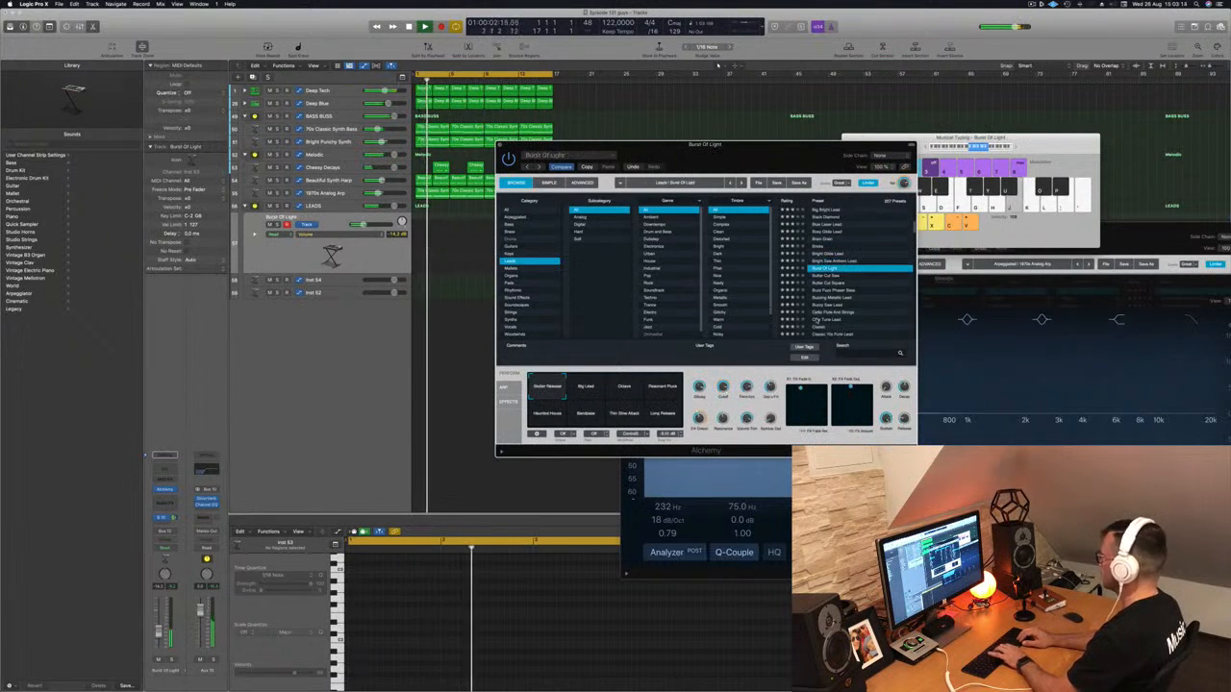
key("Down")
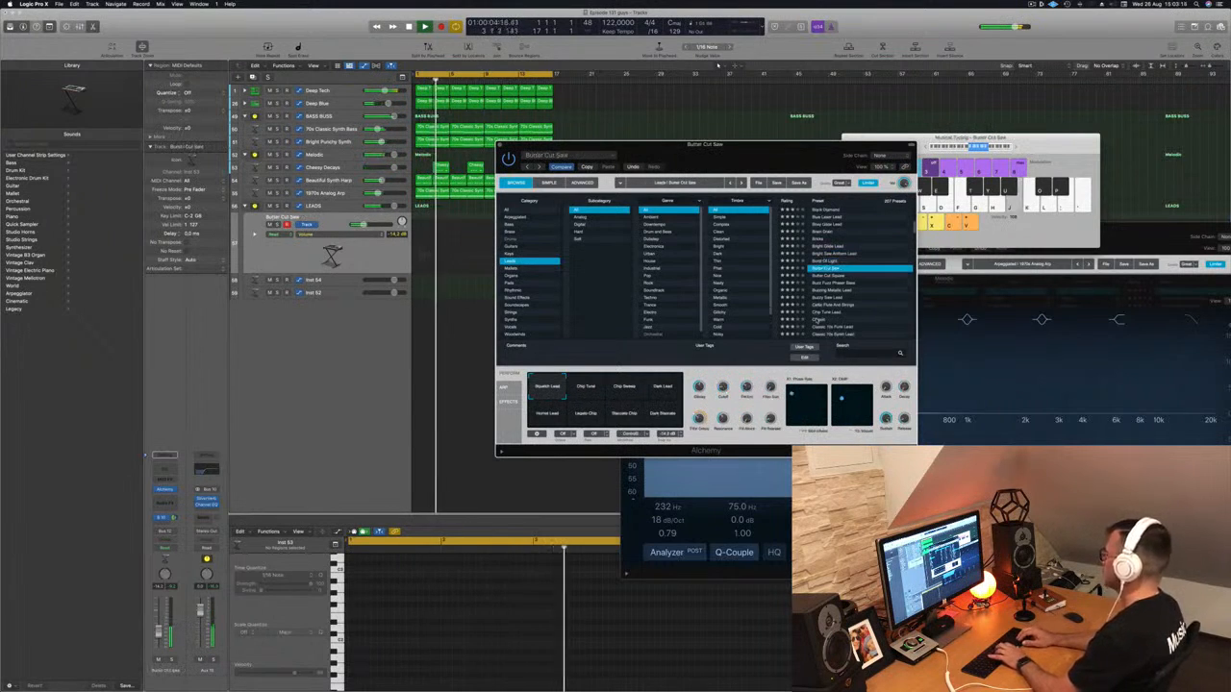
- Continue through Buzzy Saw Lead and Celtic Flute And Strings, and load the Classic lead preset
key("Down")
key("Down")
key("Down")
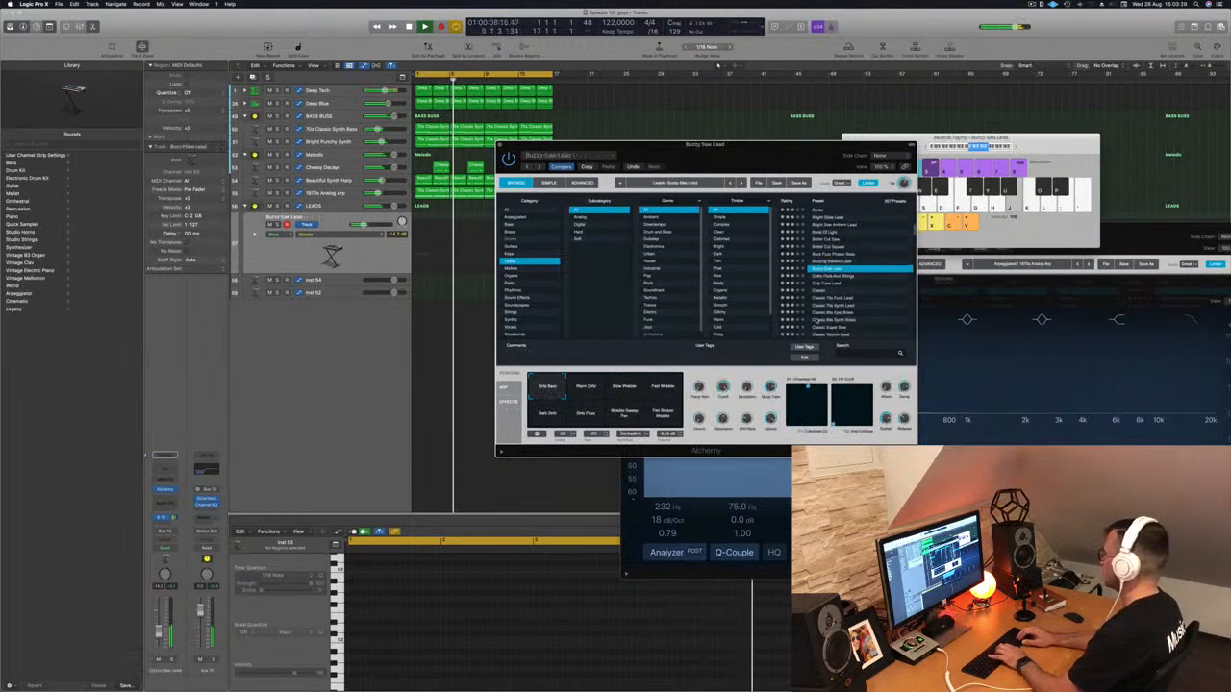
key("Down")
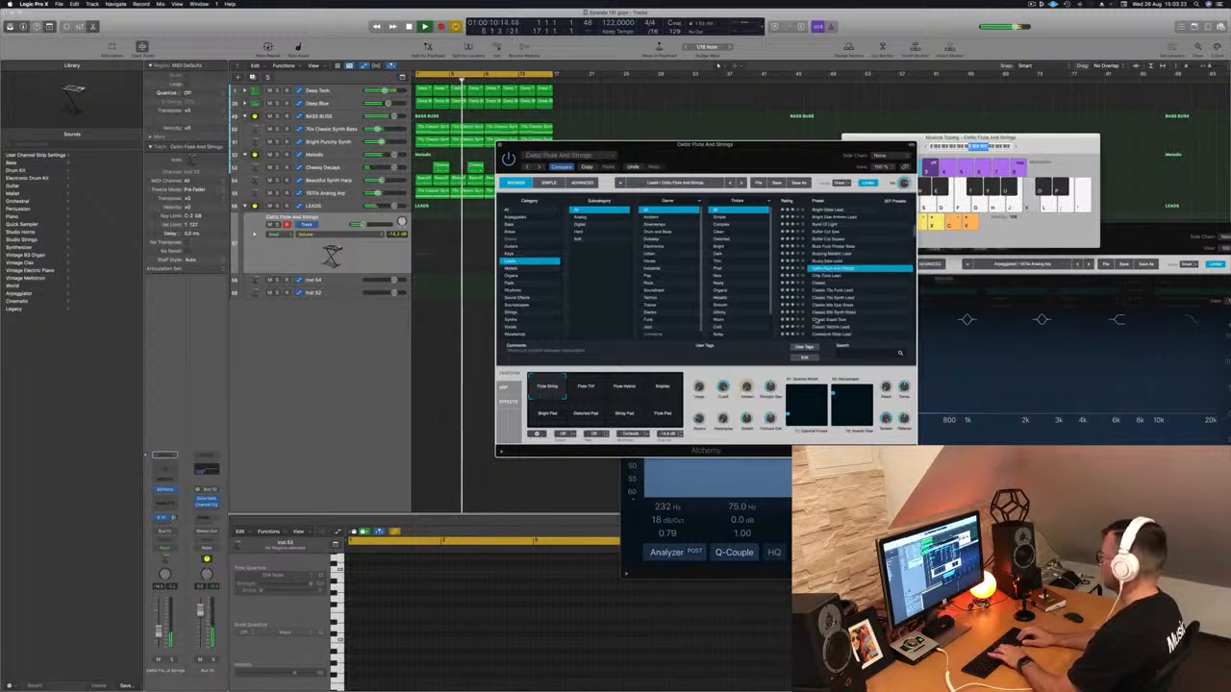
key("Down")
key("Down")
key("Down")
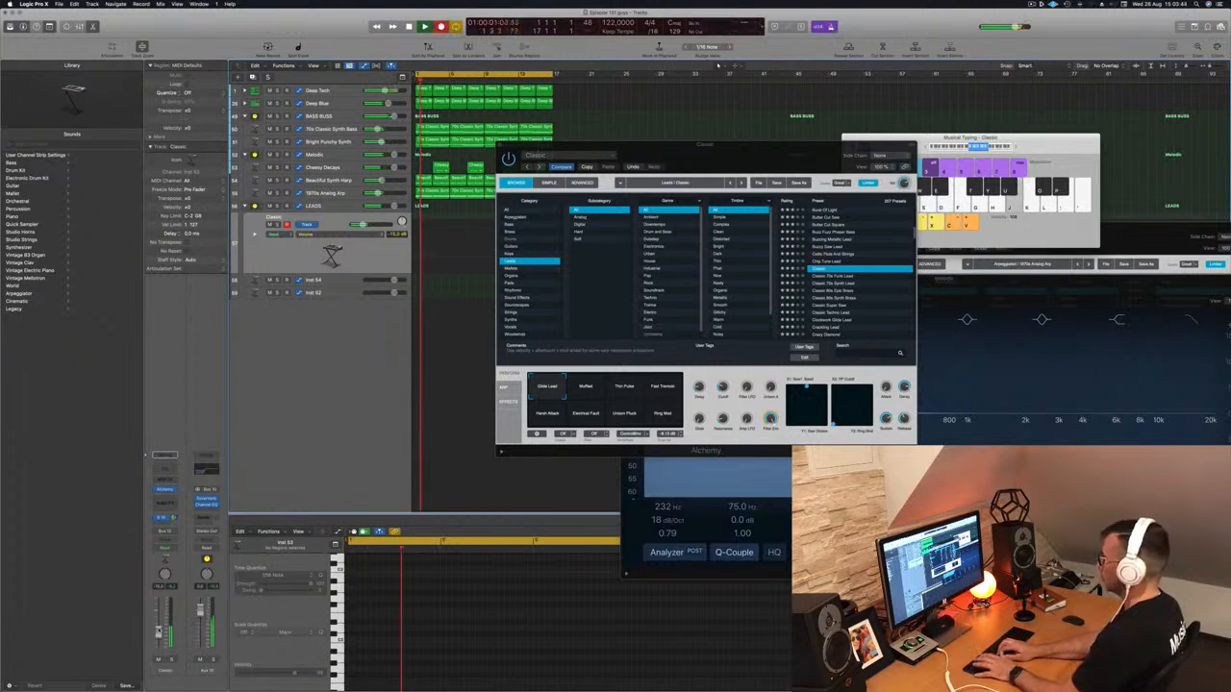
- Record a repeating three-note descending melody on the Classic lead track over the loop and stop recording
key("l")
key("k")
key("j")
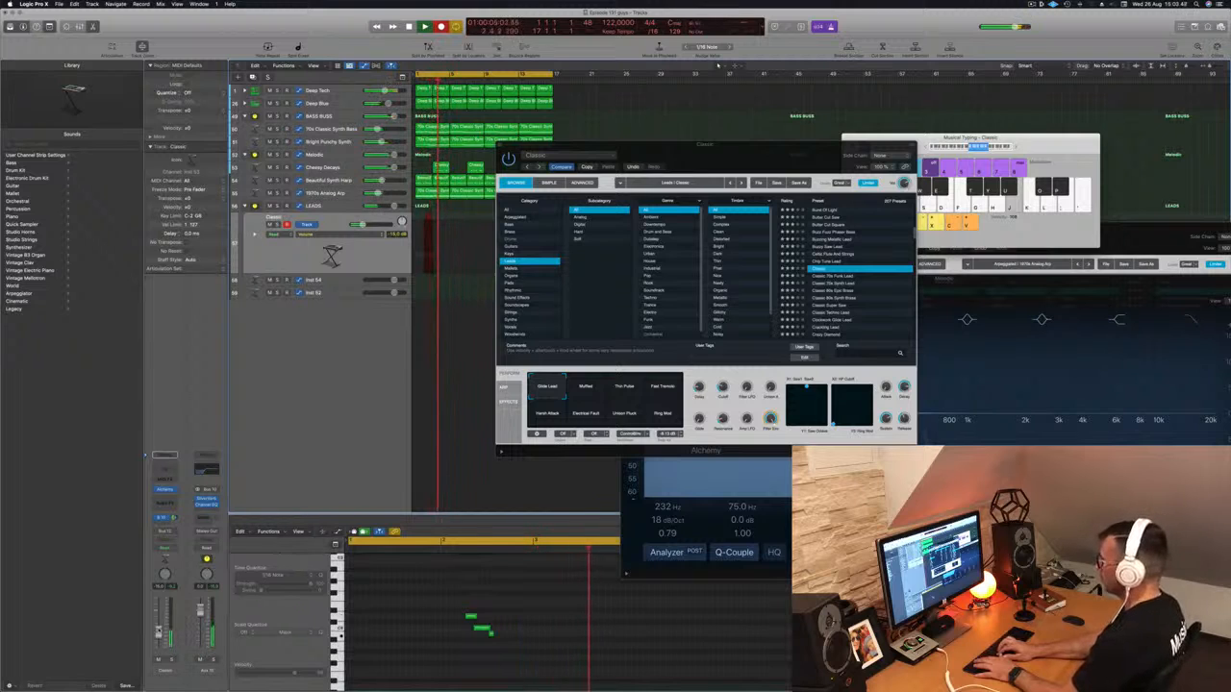
key("l")
key("k")
key("j")
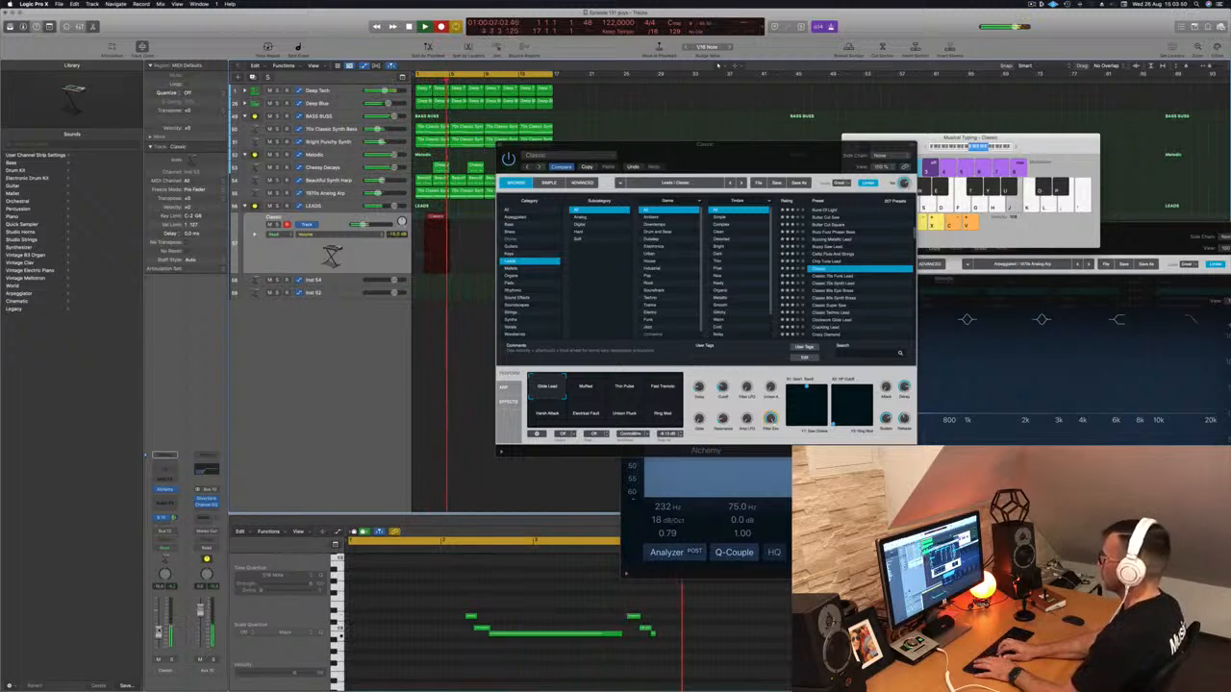
key("l")
key("k")
key("l")
key("k")
key("j")
key("l")
key("k")
key("j")
key("l")
key("k")
key("j")
key("l")
key("k")
key("j")
key("l")
key("k")
key("space")
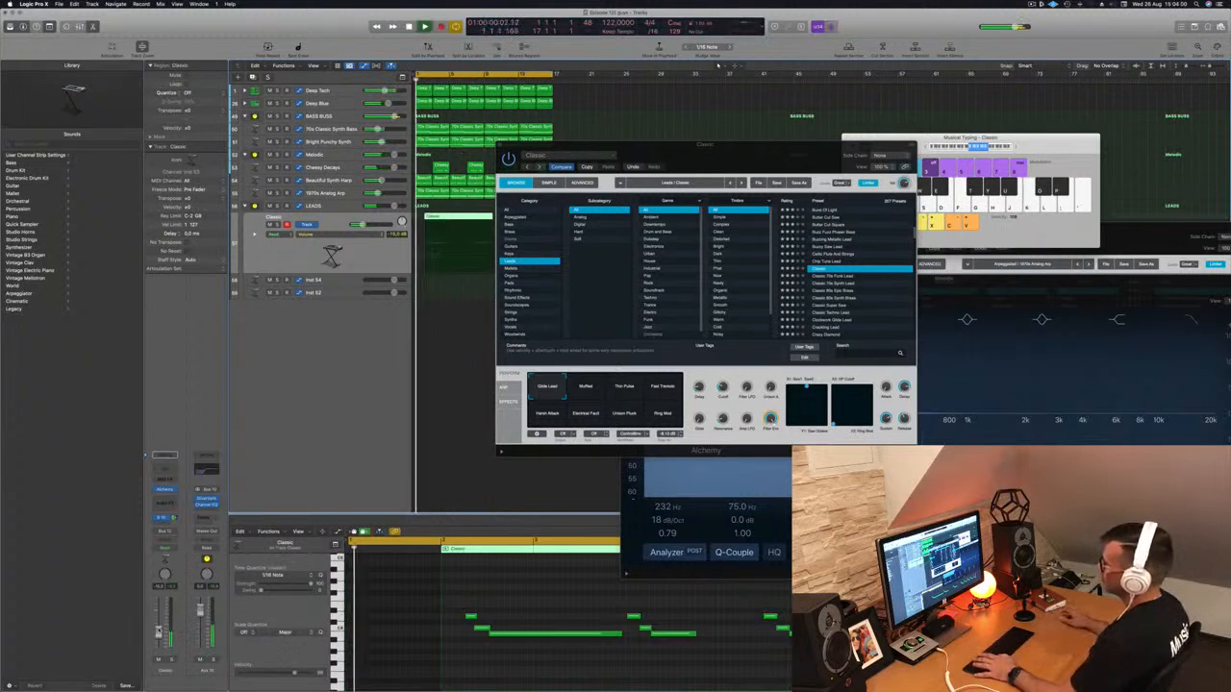
- Shift the first three recorded notes to the start of the Classic region and align the region with bar 1
left_click_drag(728, 146, 812, 78)
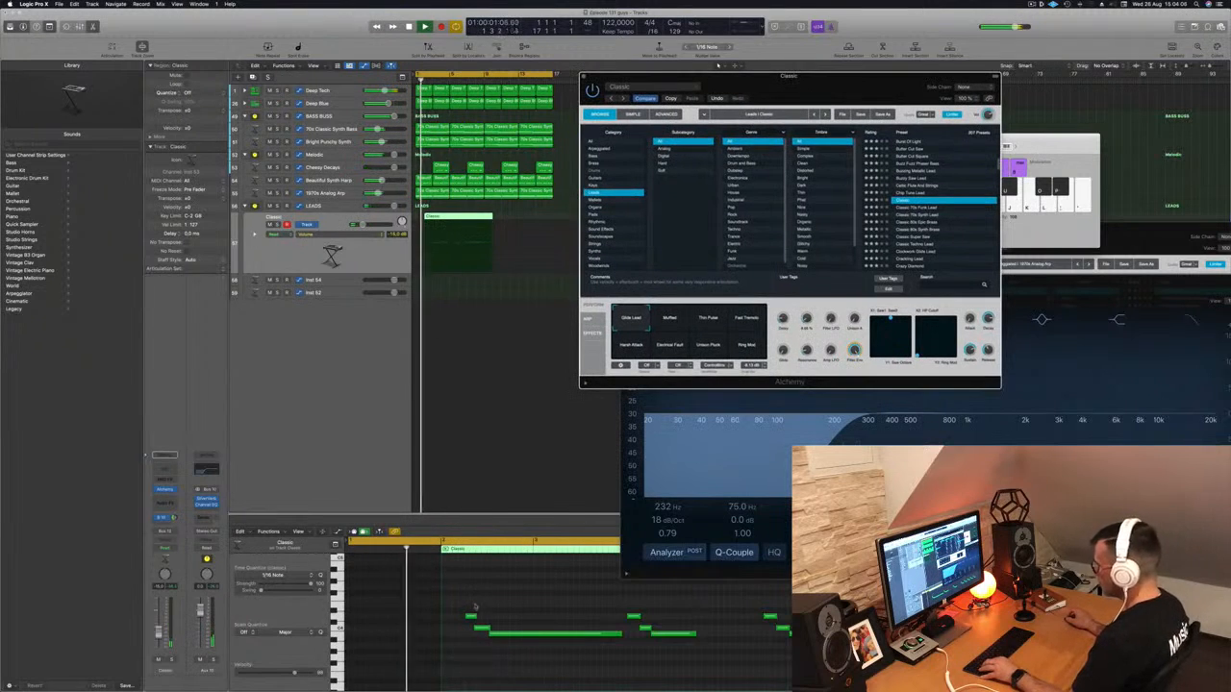
left_click_drag(466, 606, 520, 637)
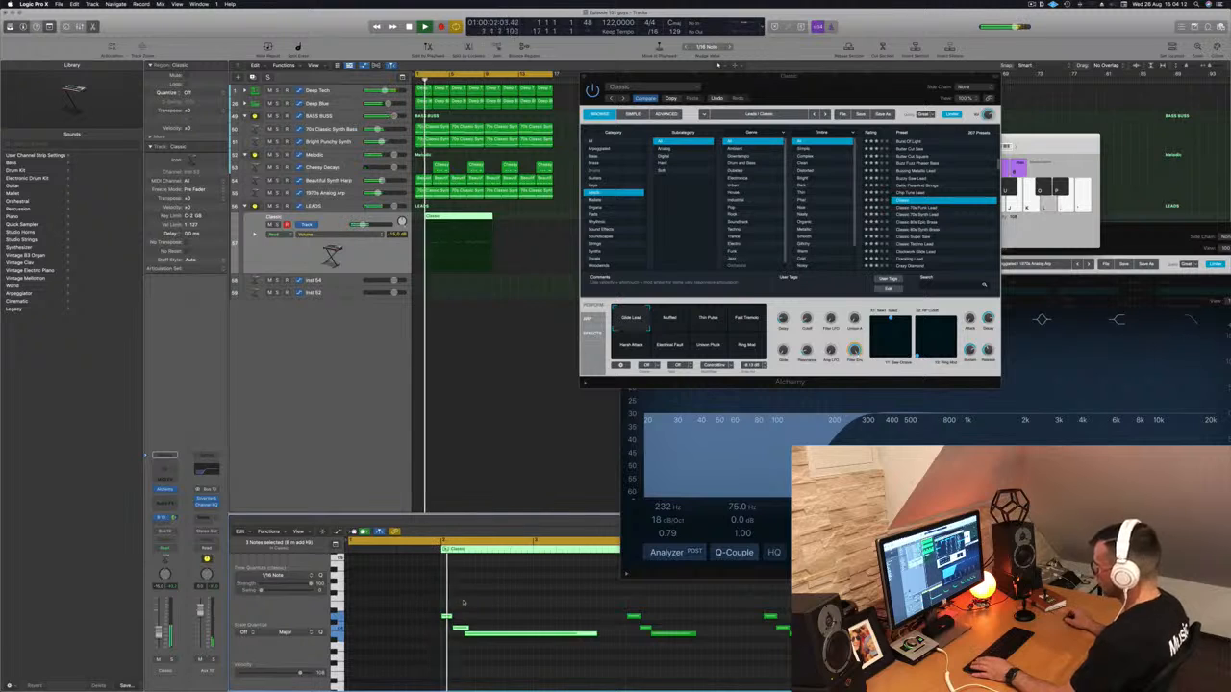
scroll(549, 622, "left", 4)
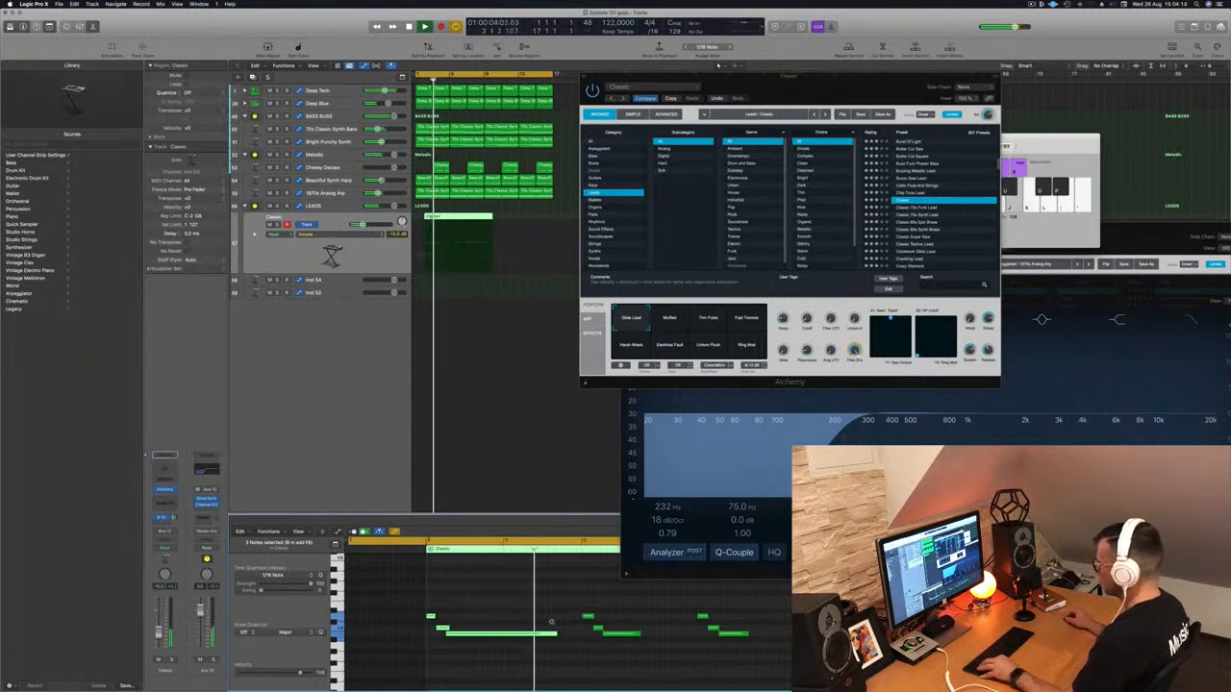
scroll(566, 618, "left", 2)
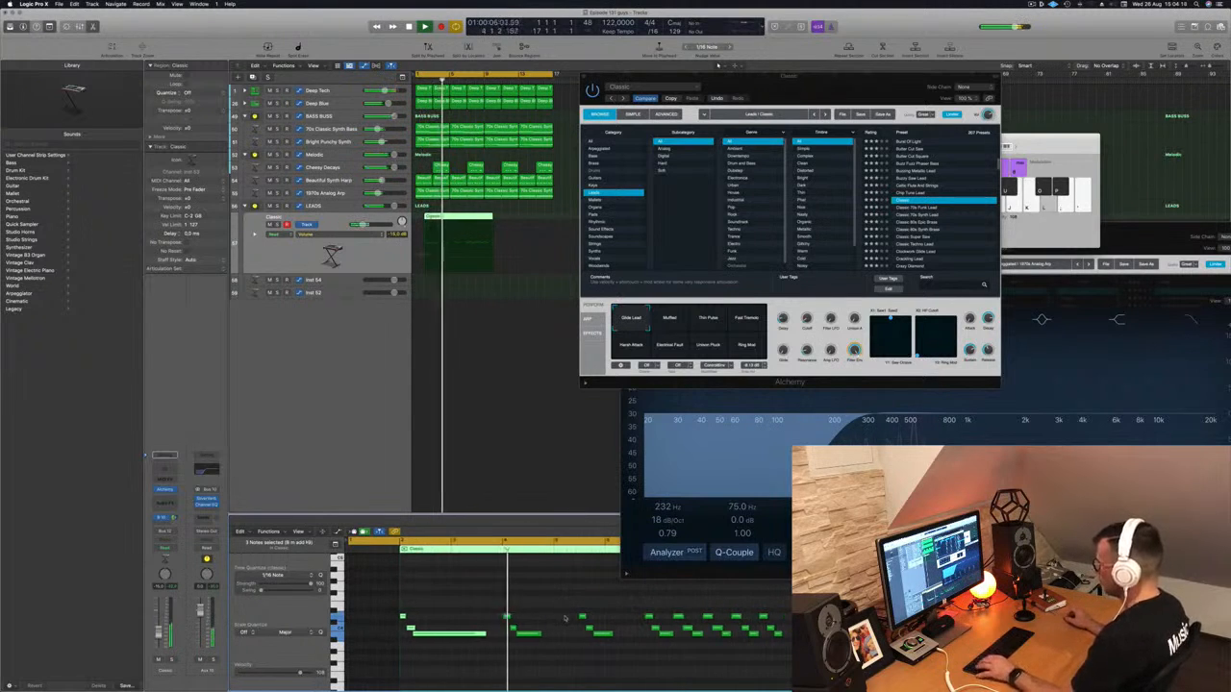
key("Return")
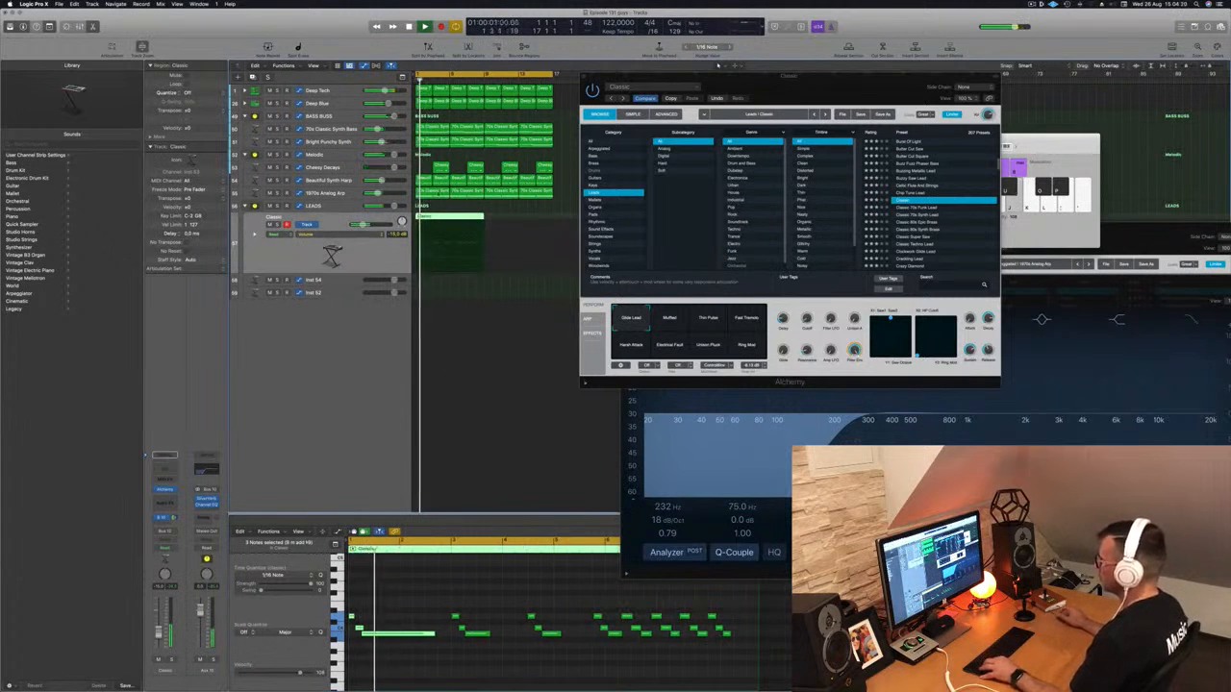
- Trim the Classic region to its first two bars and copy it to bar 5
left_click_drag(433, 231, 485, 236)
left_click(459, 232)
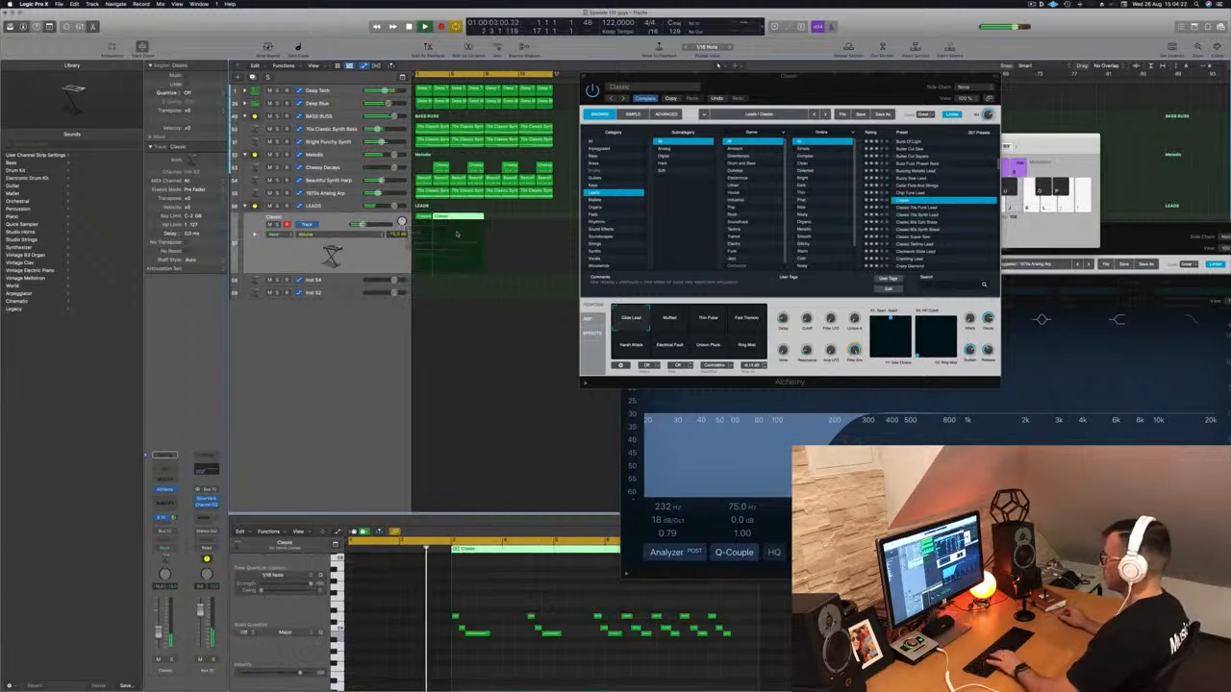
key("Delete")
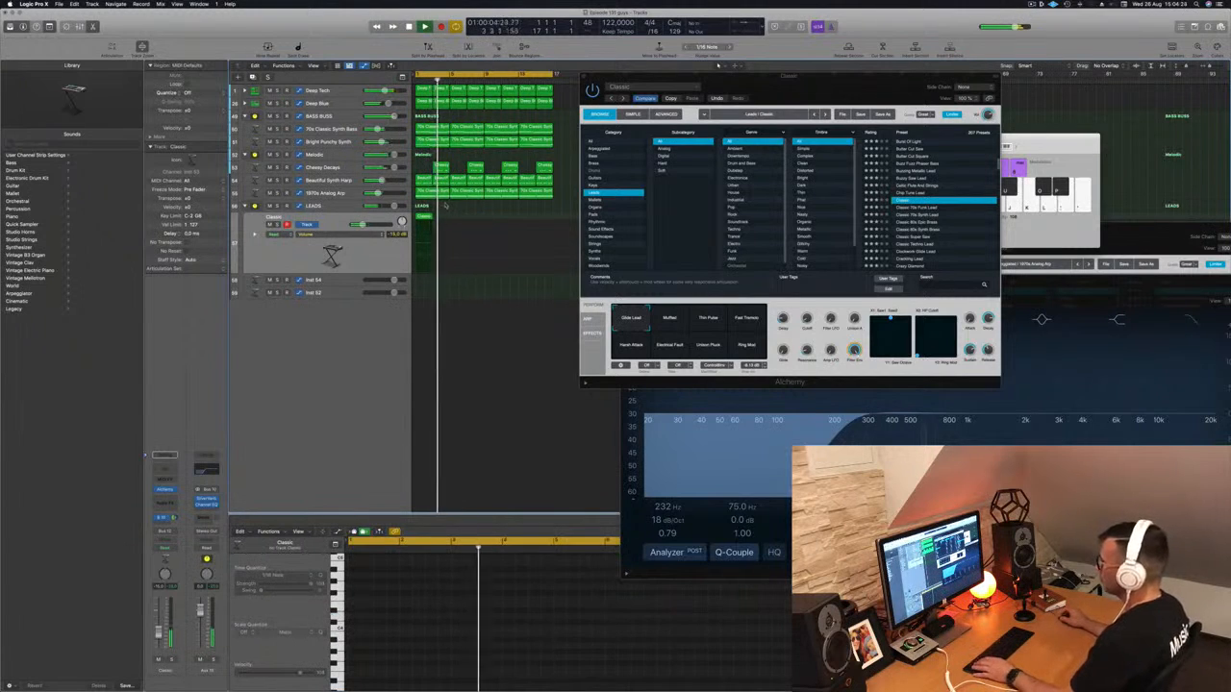
key("space")
left_click(423, 222)
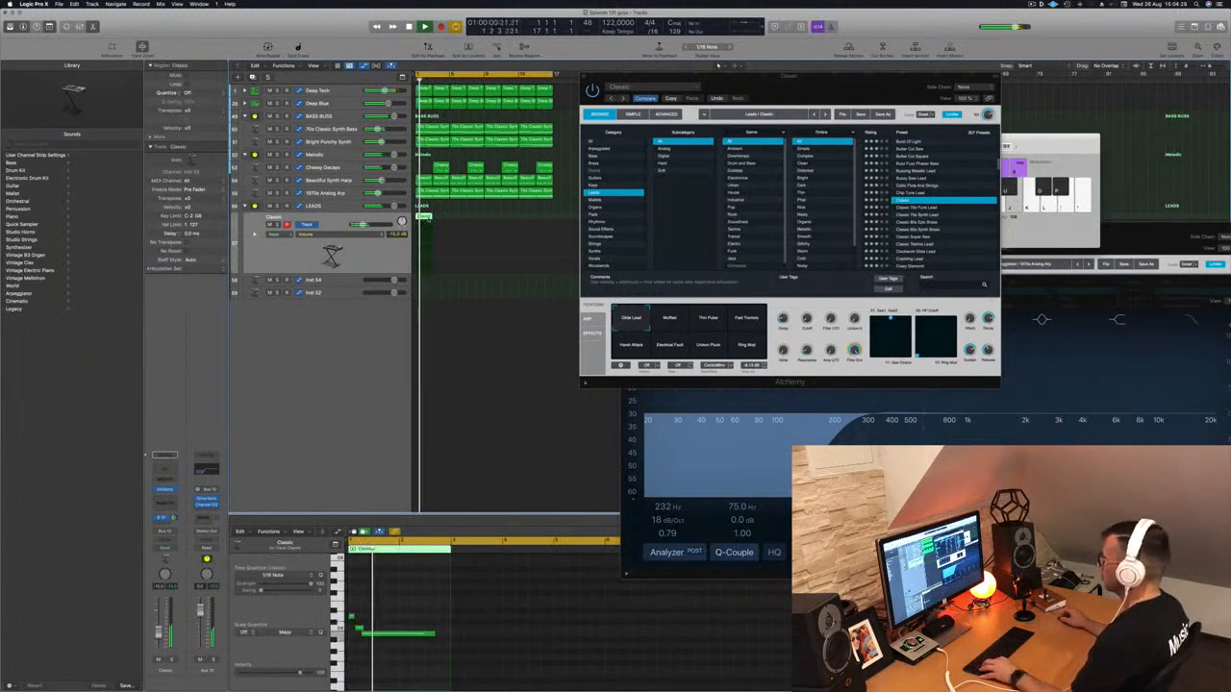
left_click_drag(423, 221, 458, 224)
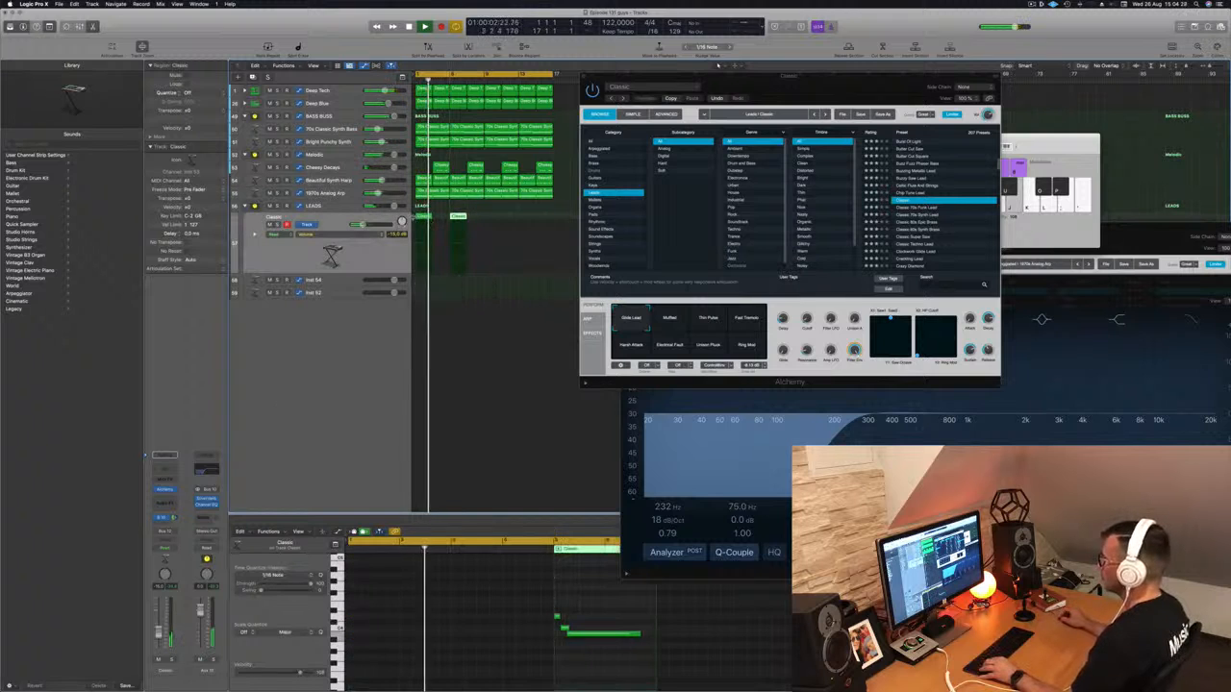
- In the first Classic region, shorten the long note and copy the two opening notes to the end of the phrase
left_click_drag(434, 633, 429, 633)
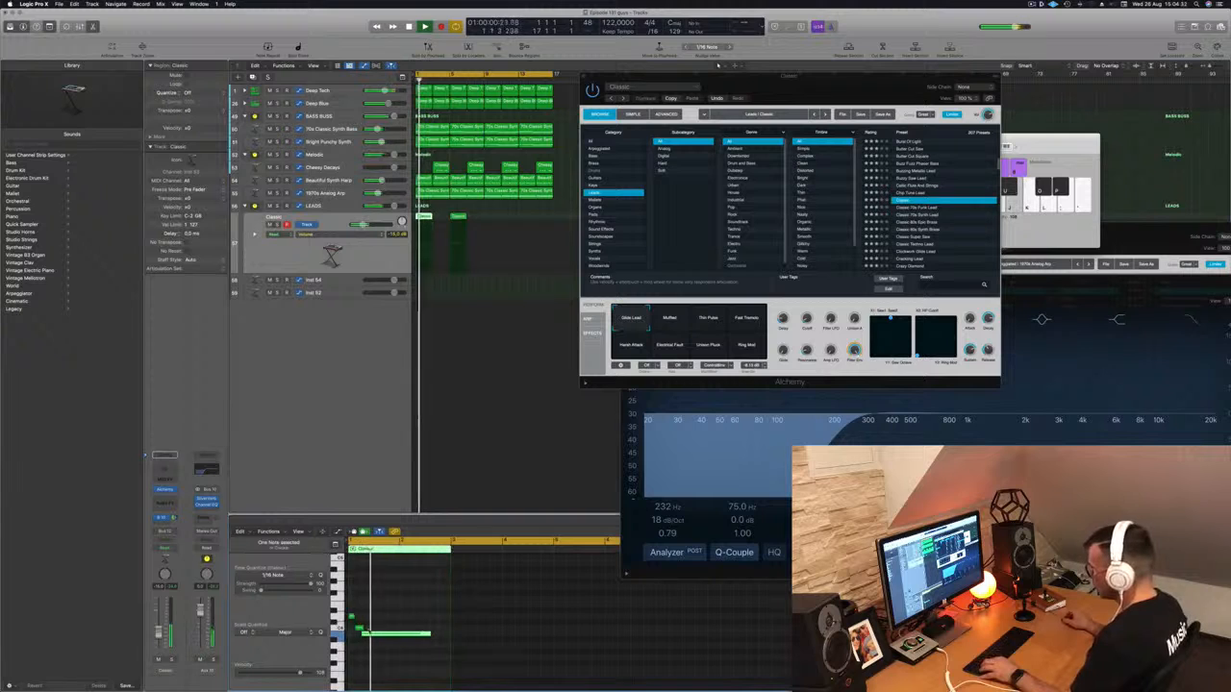
left_click_drag(352, 616, 441, 617)
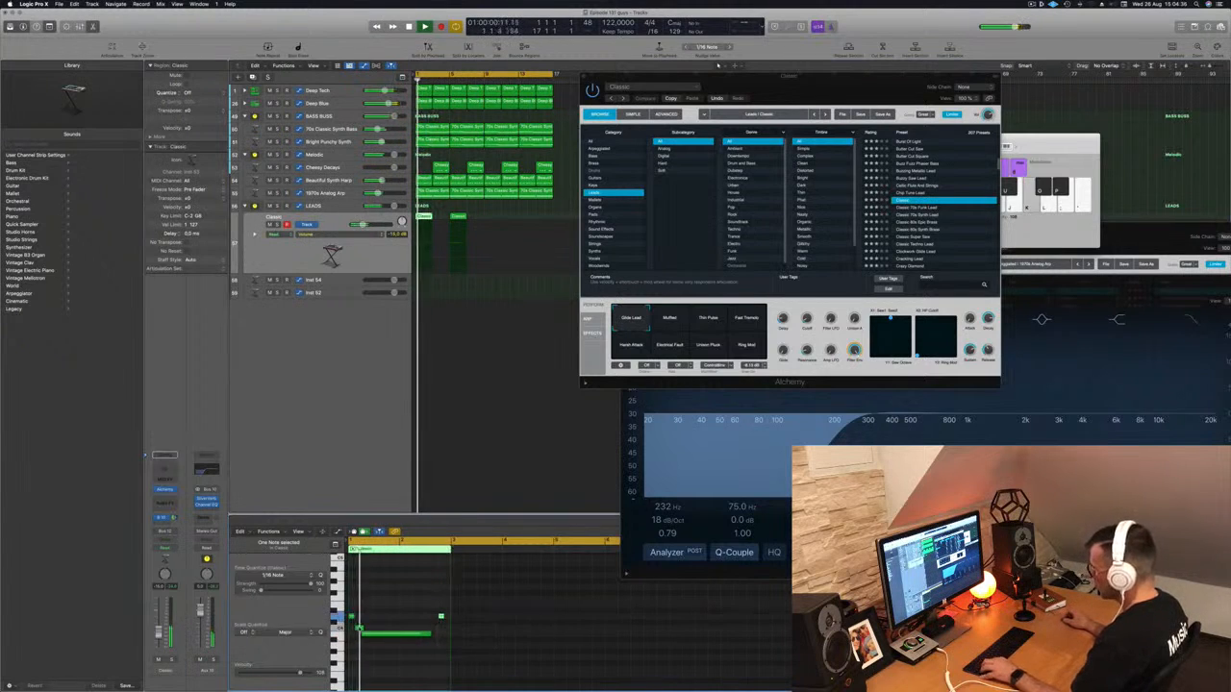
left_click_drag(360, 628, 439, 632)
key("super+Right")
key("super+Right")
key("super+Right")
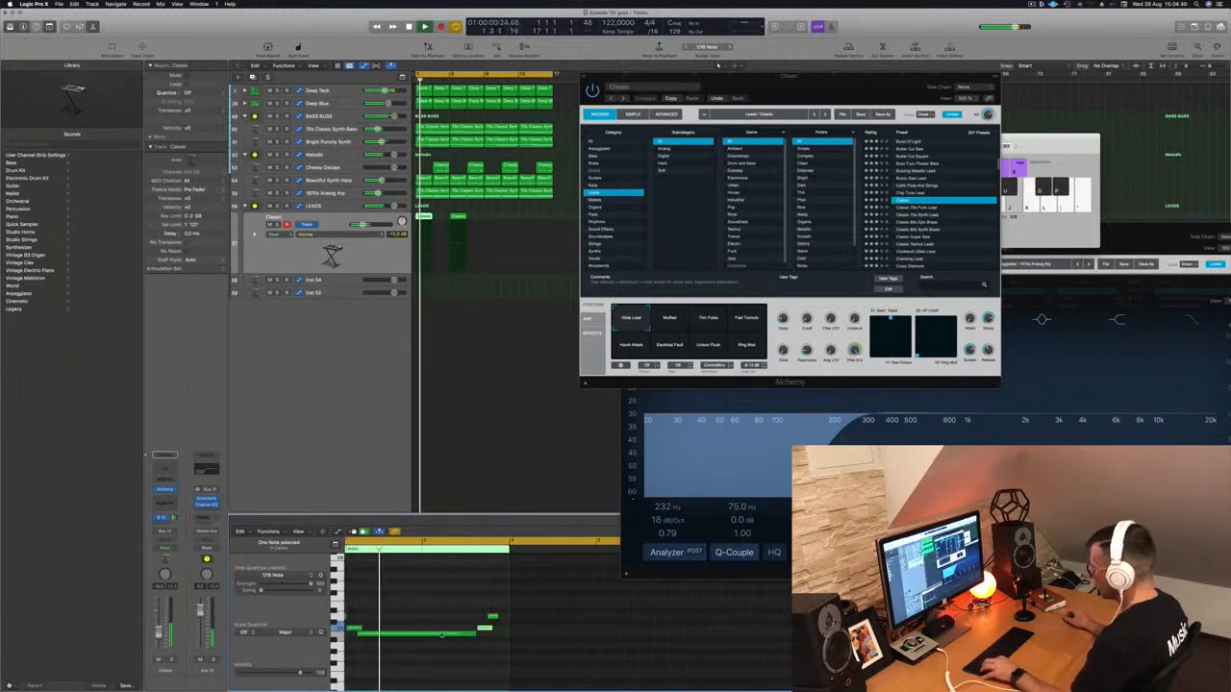
- Extend the long note slightly to meet the copied closing notes in the first Classic region
scroll(441, 634, "left", 2)
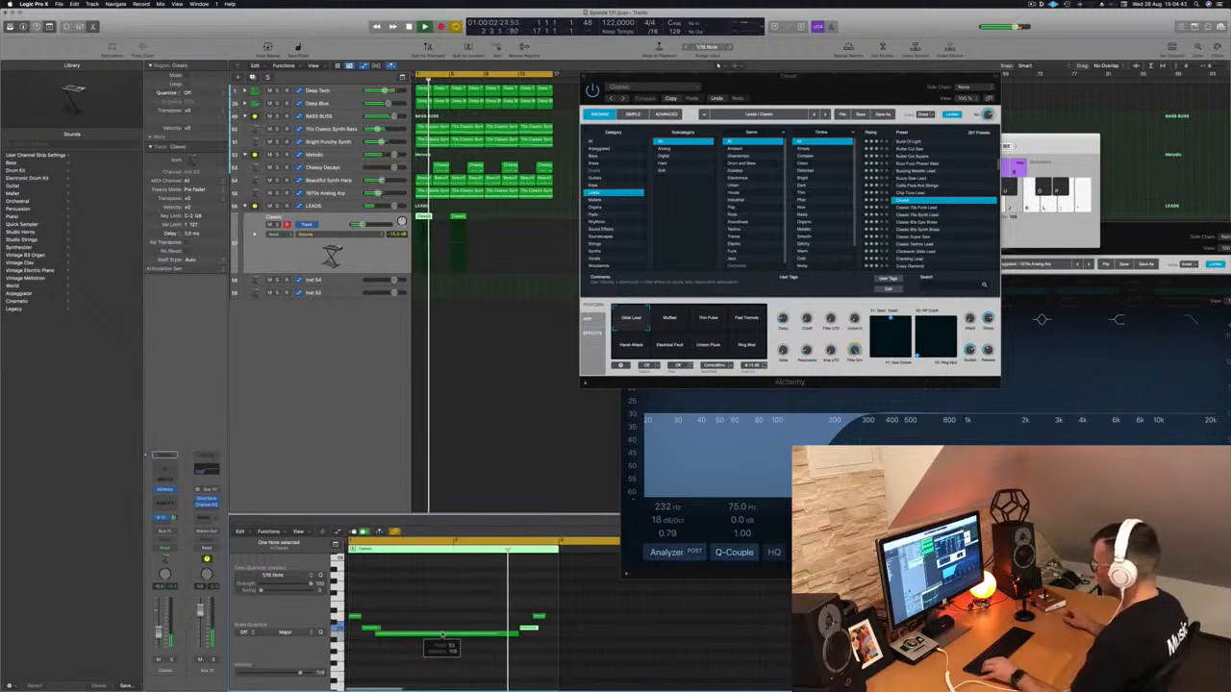
key("super+Left")
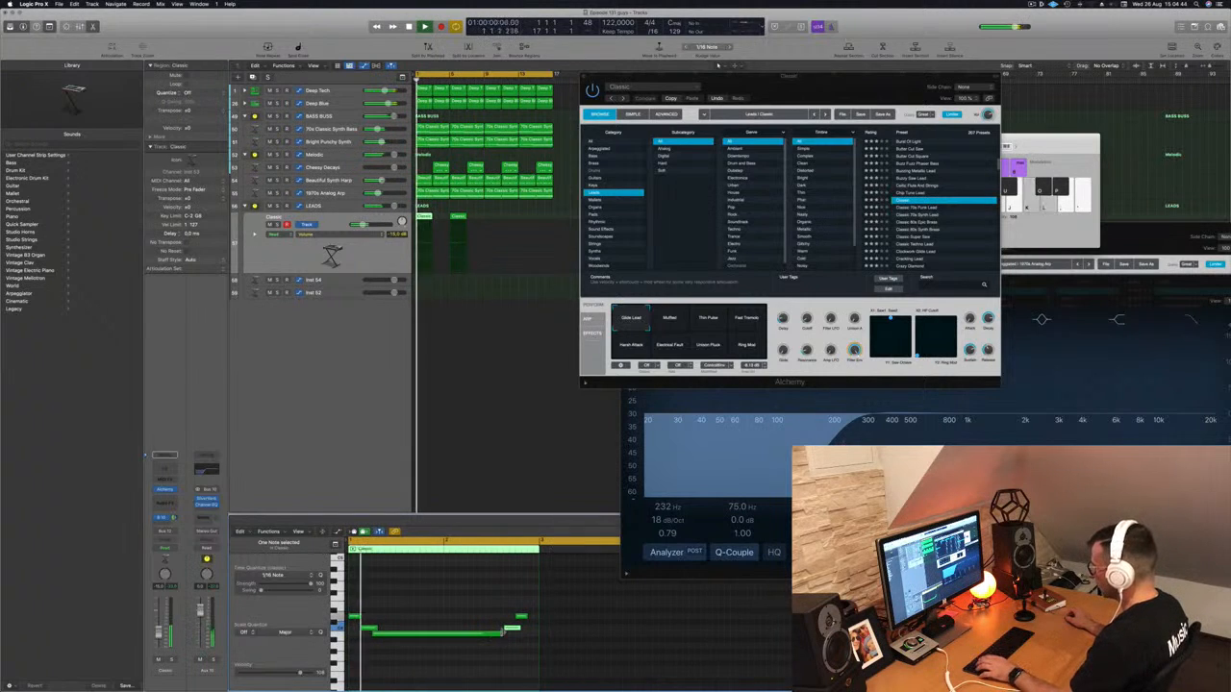
left_click_drag(503, 633, 507, 635)
key("super+Left")
key("super+Left")
key("super+Left")
key("space")
- Delete the Classic region copy at bar 5 and remove the high closing note from the first region
left_click(462, 217)
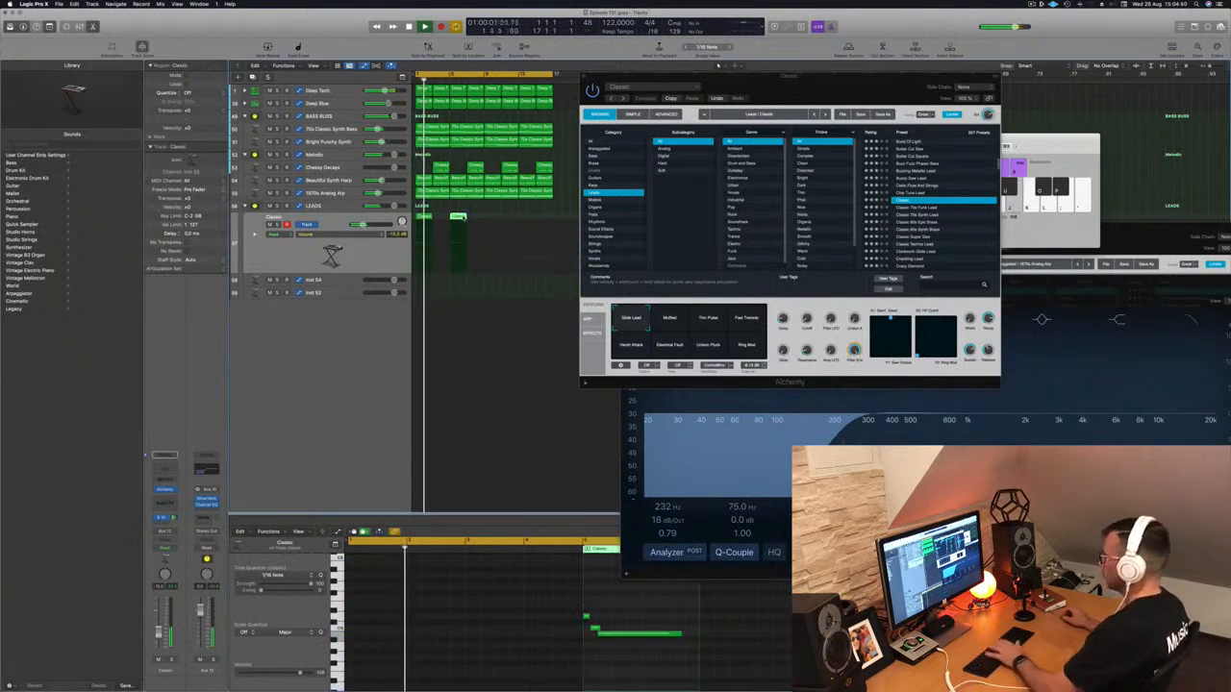
key("Delete")
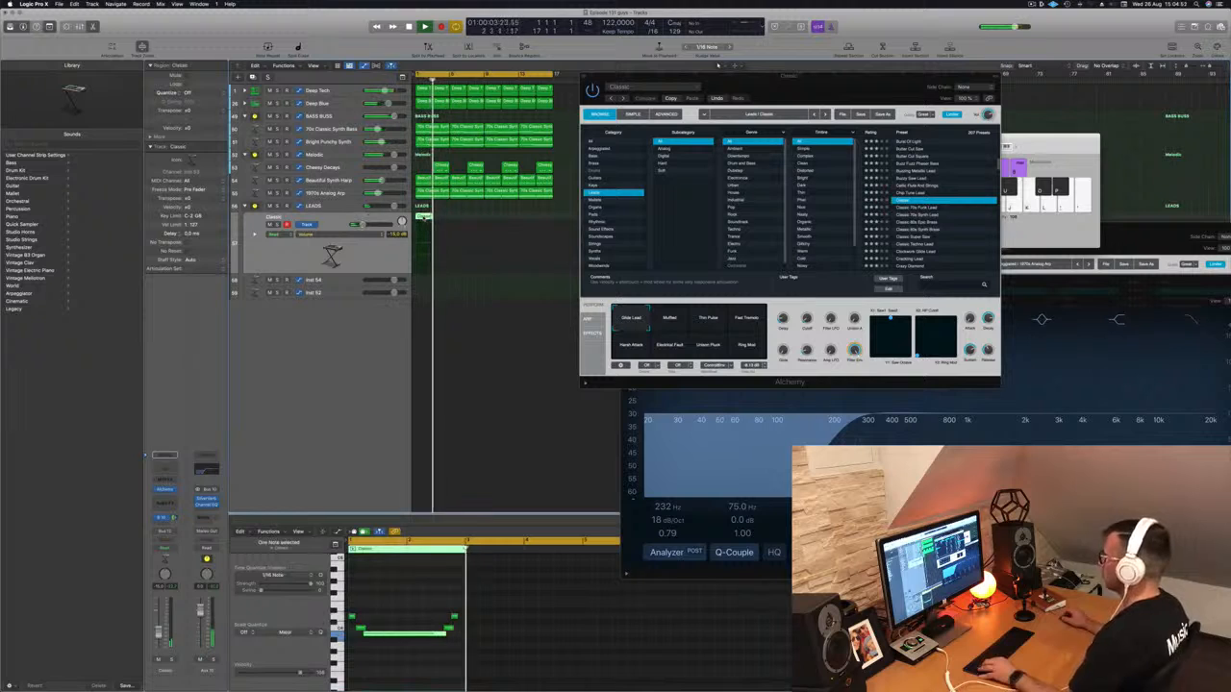
key("Return")
left_click(455, 617)
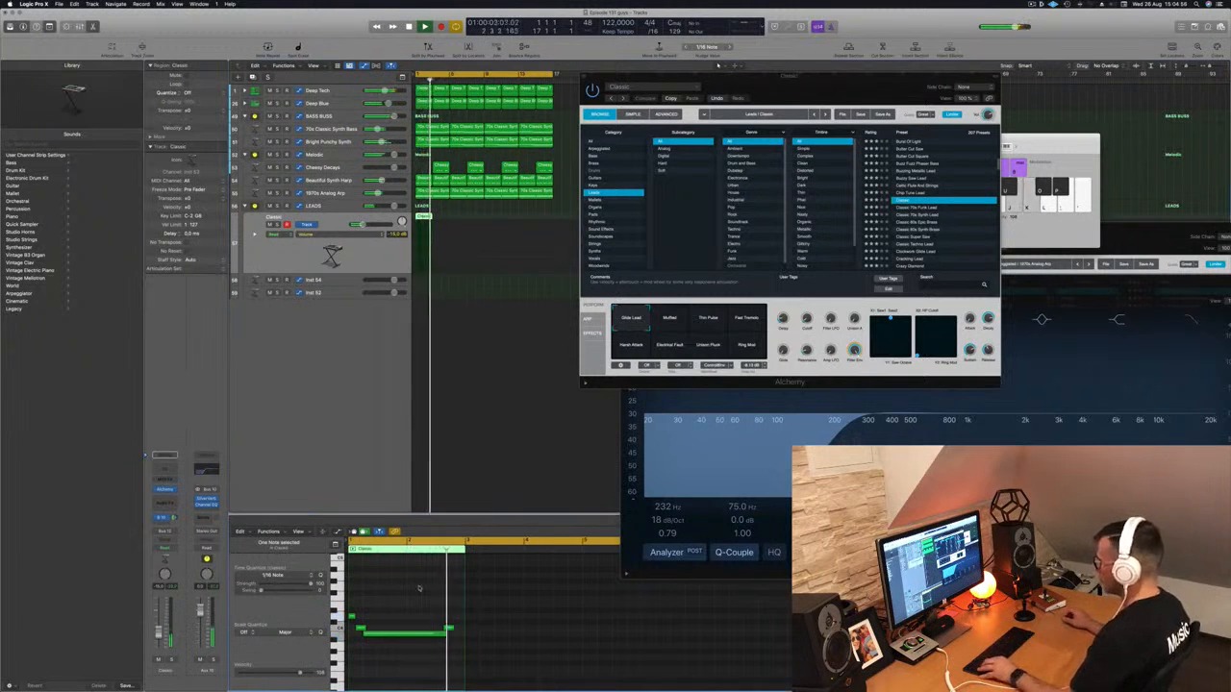
- Copy the edited two-bar Classic region to bars 5, 9 and 13
key("Return")
left_click_drag(426, 224, 462, 224)
left_click_drag(475, 246, 499, 225)
key("super+Left")
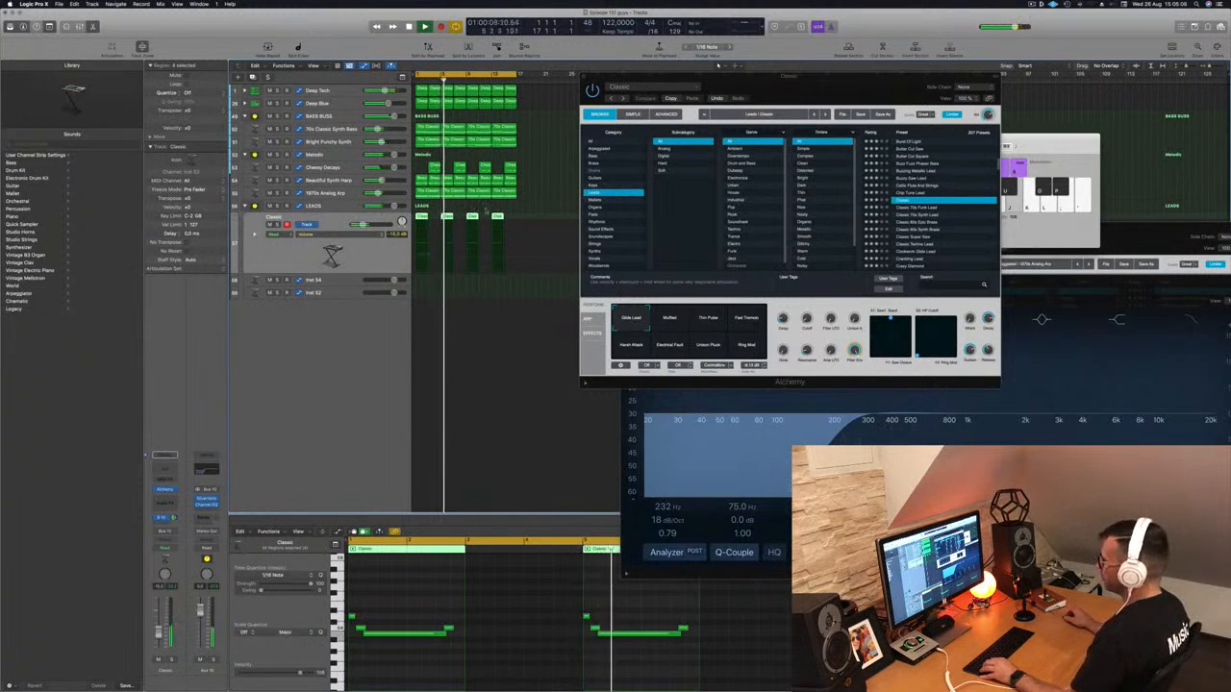
- Copy all four Classic regions onto the Inst 54 track and transpose all of the copied notes down an octave
left_click_drag(421, 217, 424, 284)
scroll(428, 587, "down", 2)
left_click(409, 592)
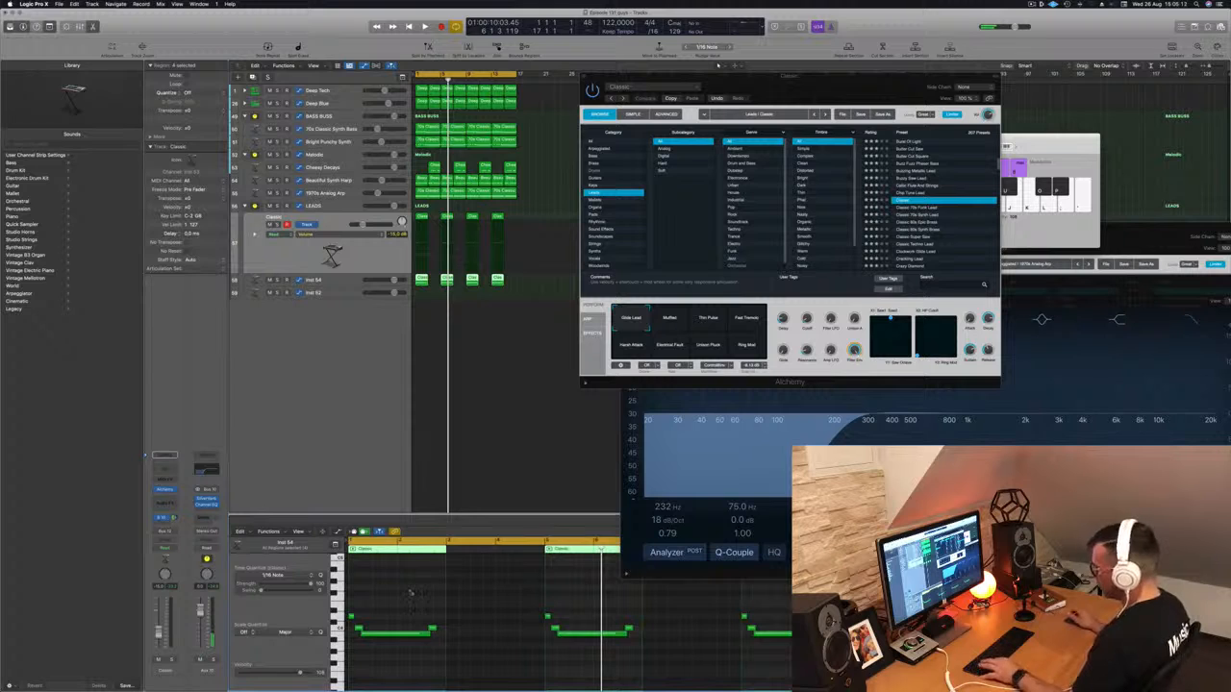
key("super+a")
key("shift+alt+Down")
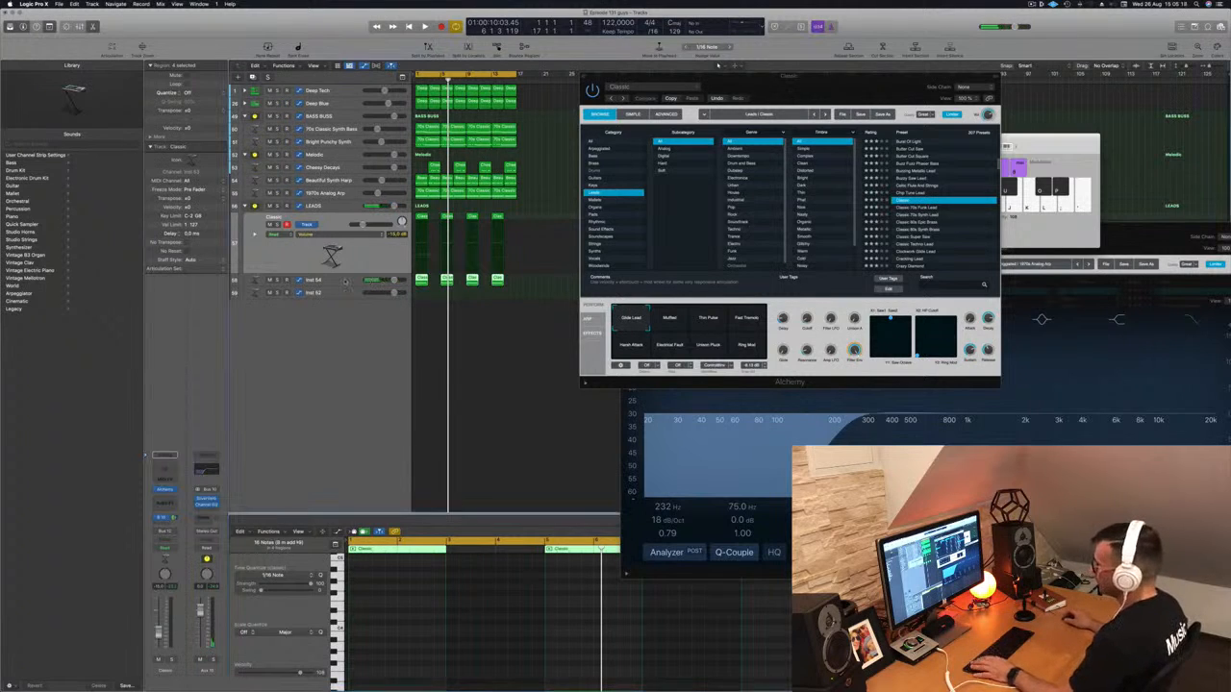
- Open Alchemy on the Inst 54 track and load the Chill Organ preset from the Organs category
key("Down")
key("space")
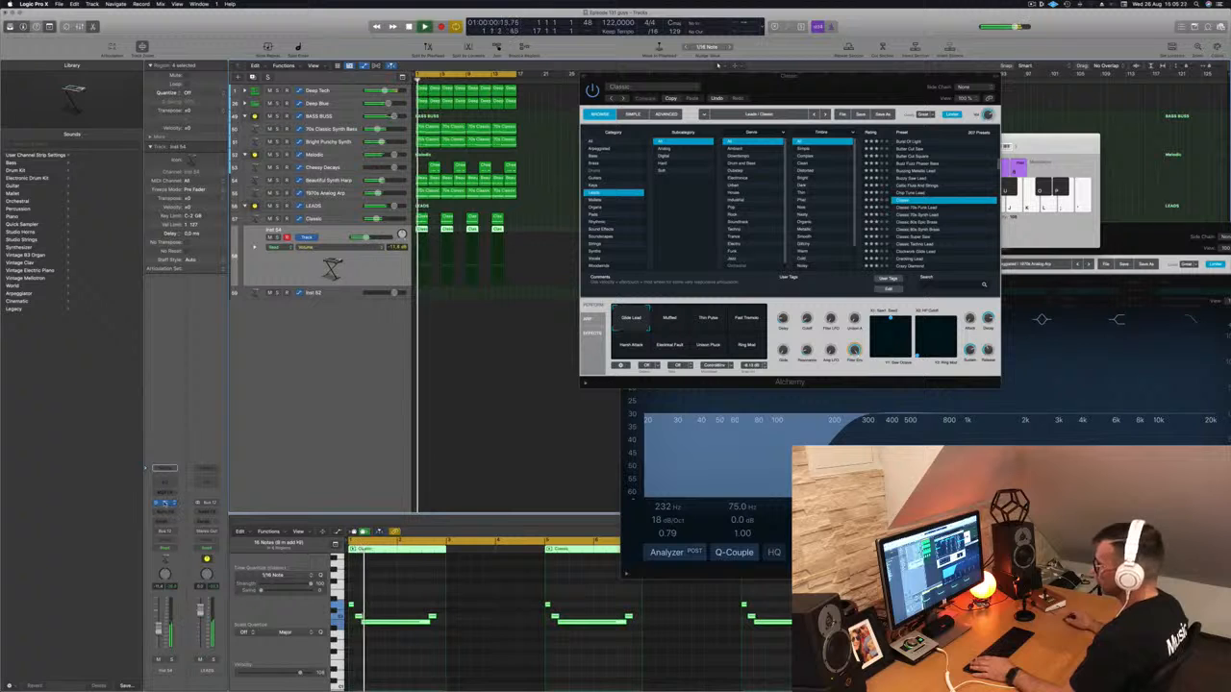
left_click(164, 504)
left_click_drag(452, 103, 637, 124)
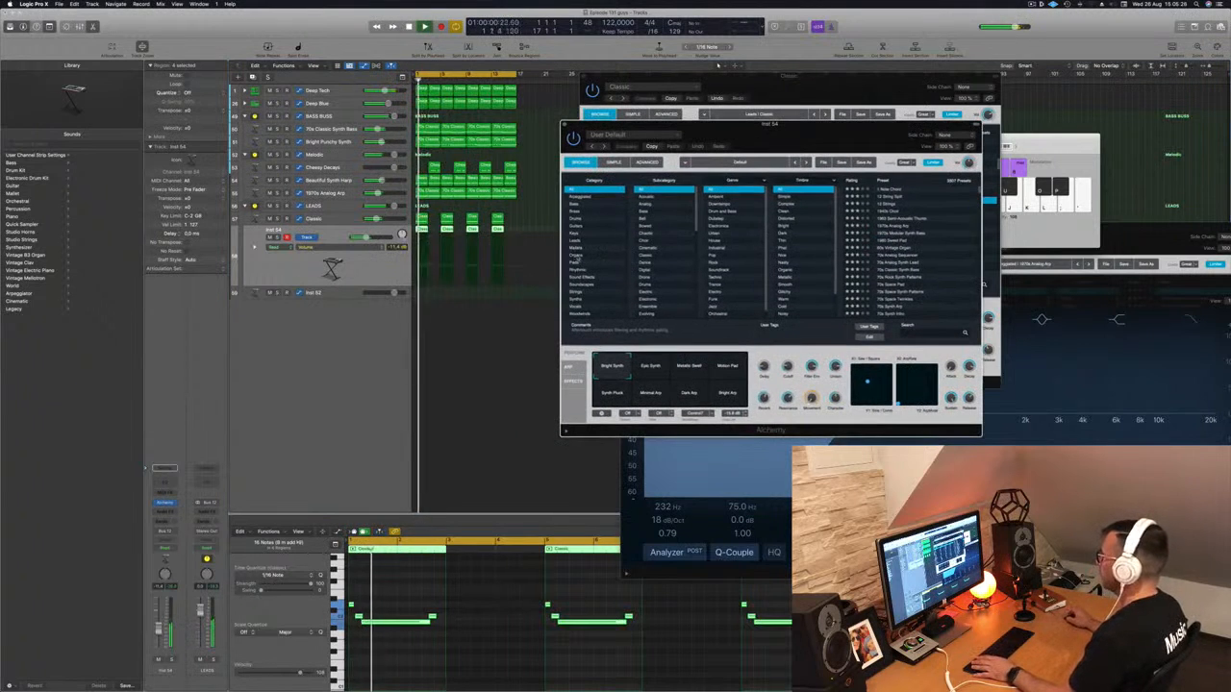
left_click(578, 257)
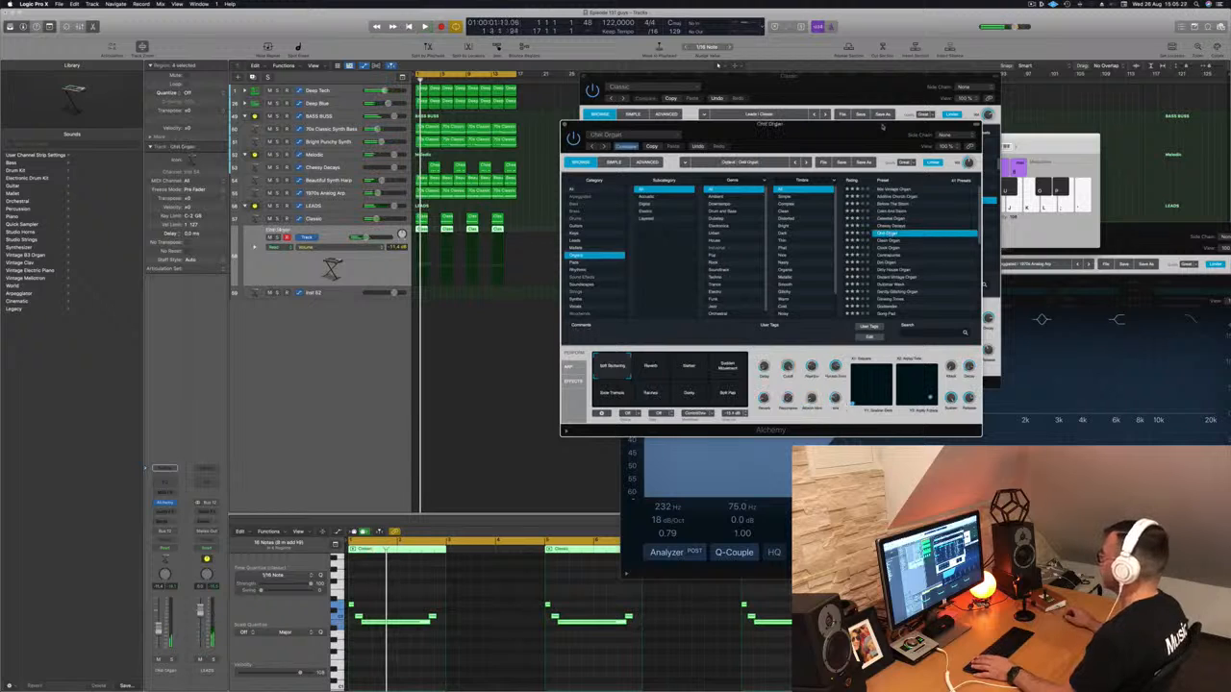
left_click_drag(847, 130, 963, 100)
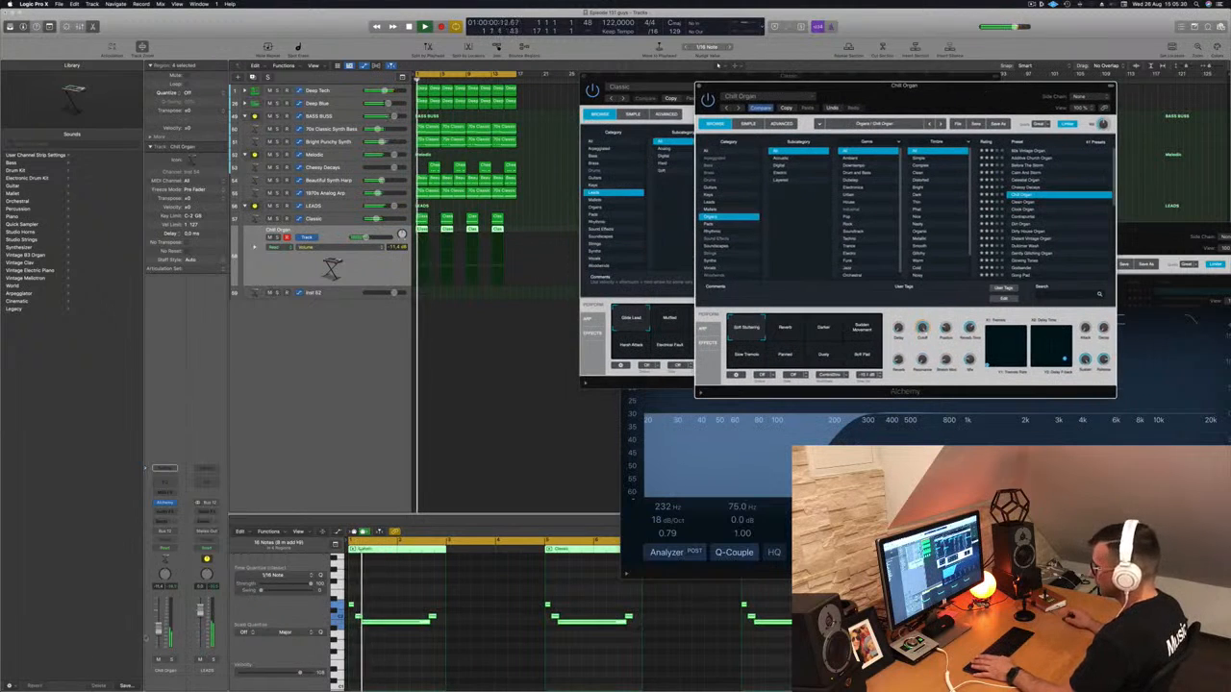
- Raise the Chill Organ track's volume and load the Dirty House Organ preset in its Alchemy
left_click_drag(159, 618, 159, 622)
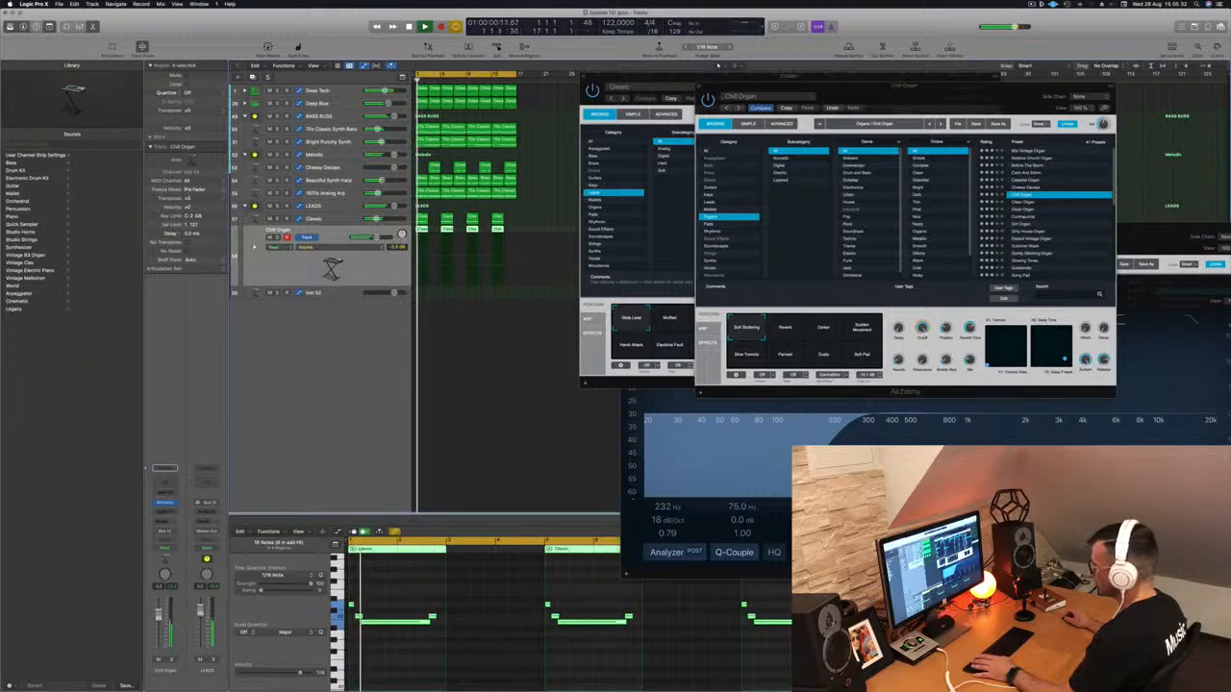
left_click(388, 670)
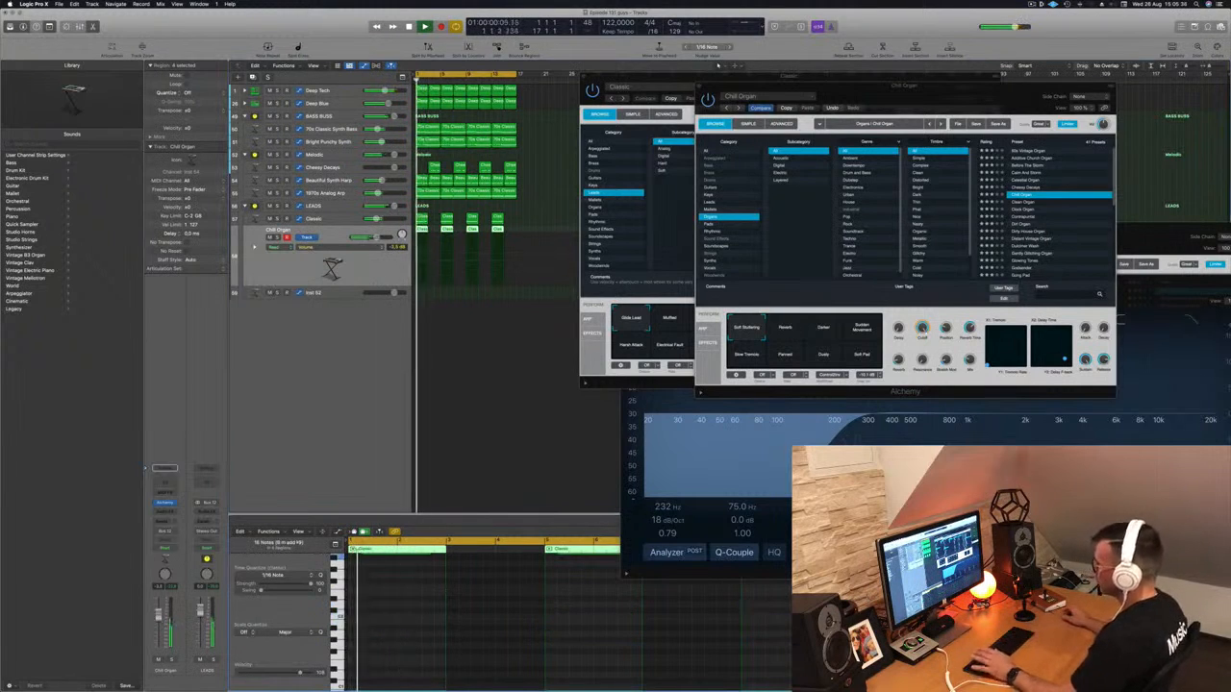
left_click(1030, 232)
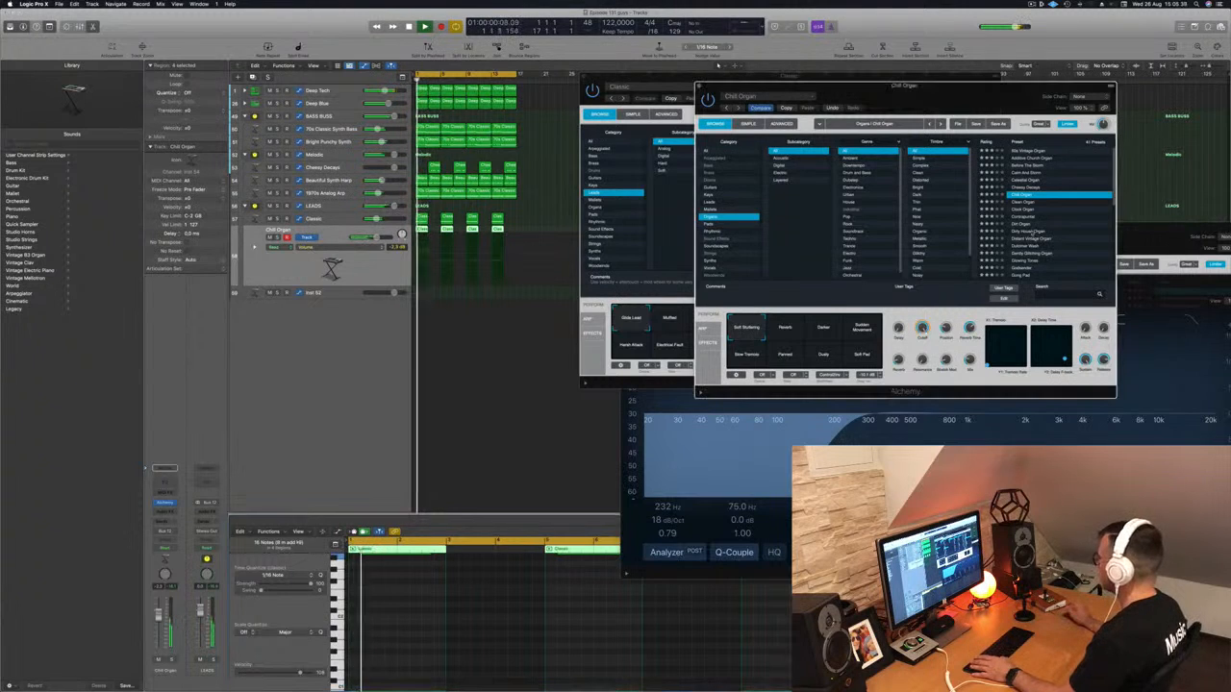
left_click(1030, 231)
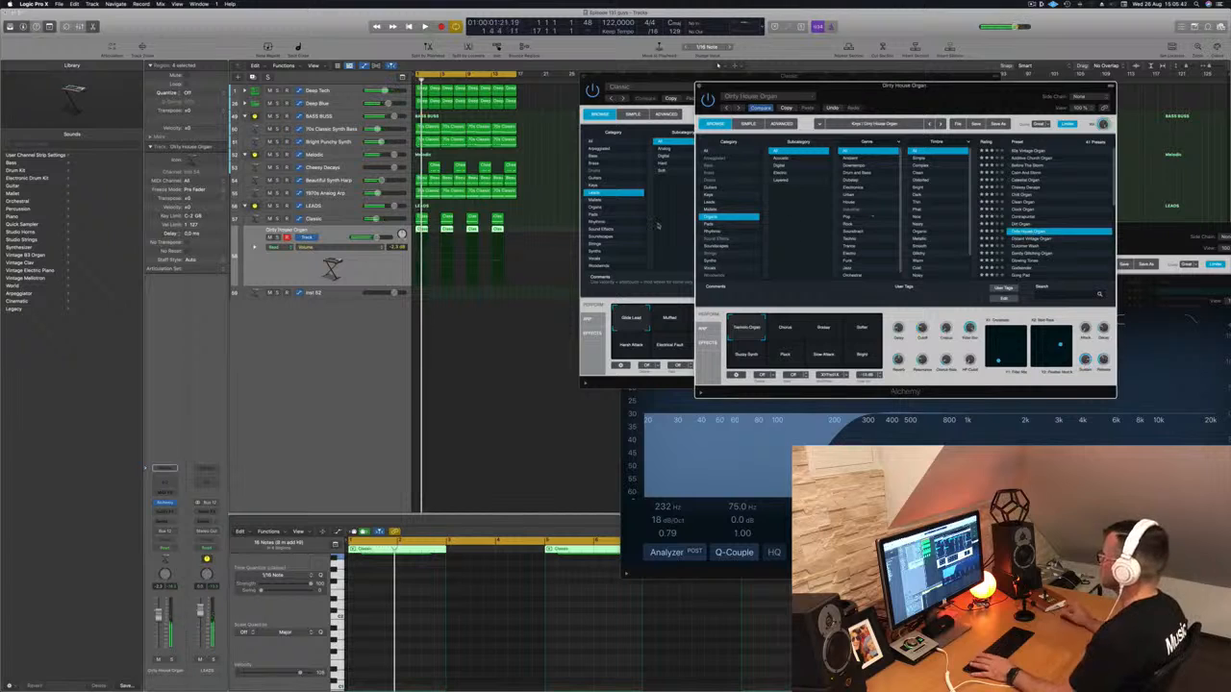
- Load the Dusty Record Synth preset from the Keys category, close its Alchemy window, and check the track in solo
left_click(709, 196)
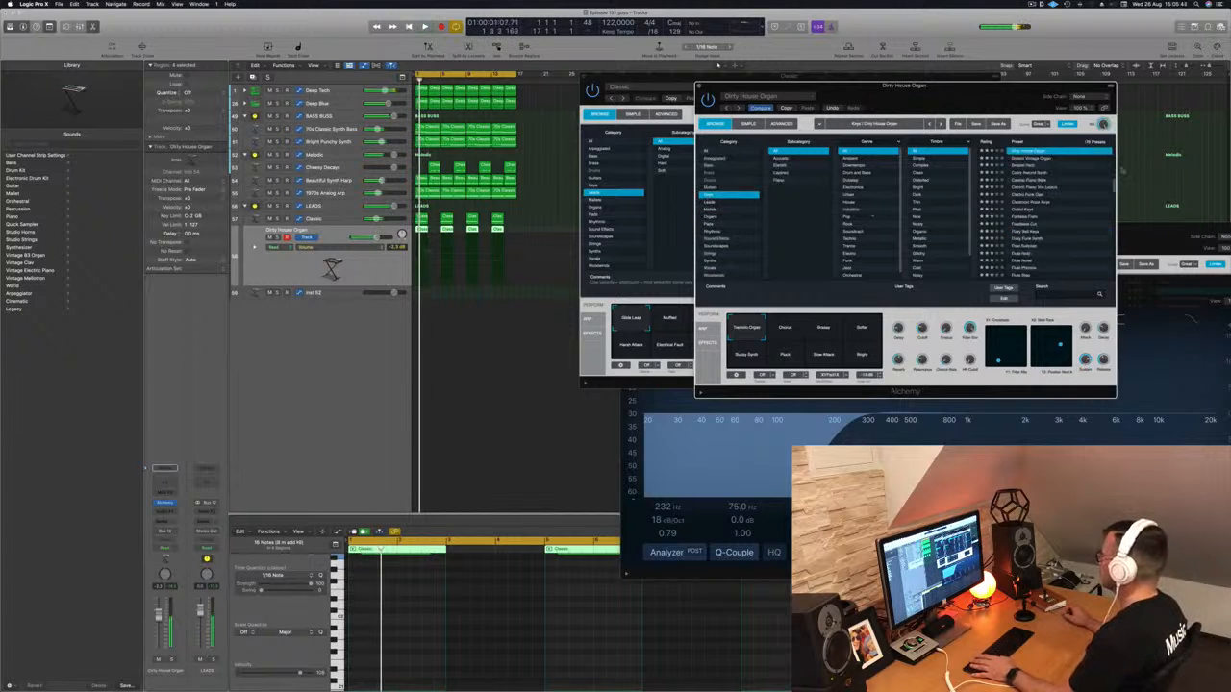
left_click(1029, 173)
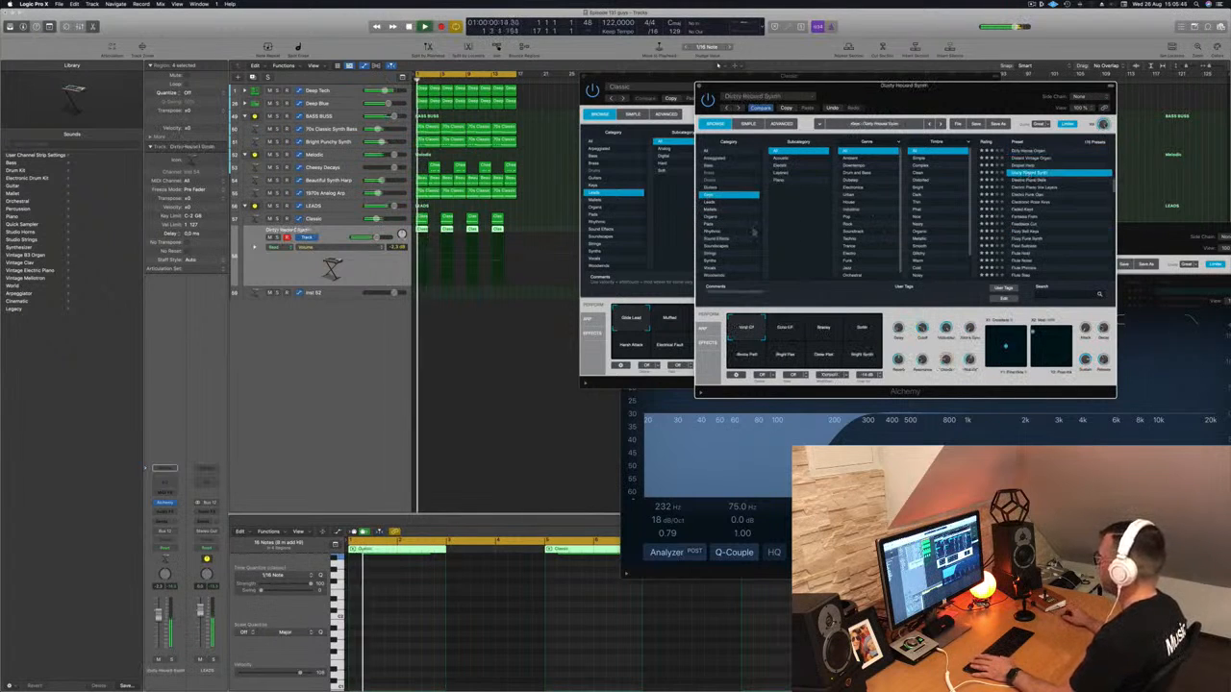
left_click_drag(921, 97, 944, 128)
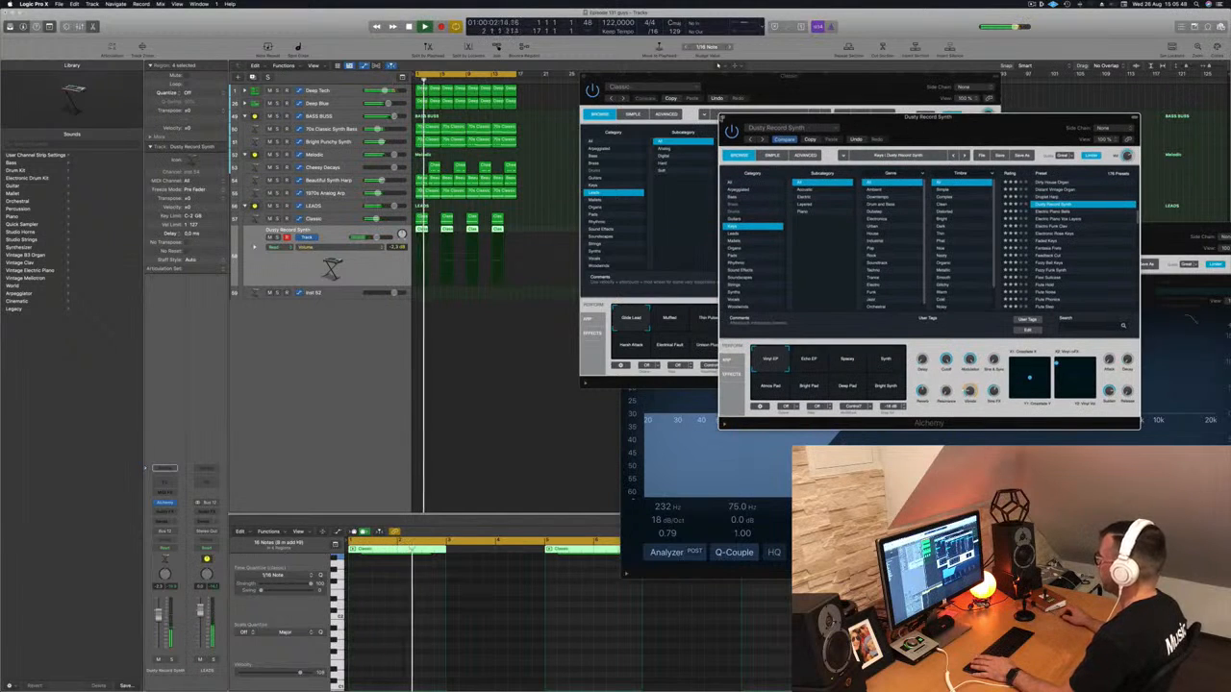
left_click(723, 119)
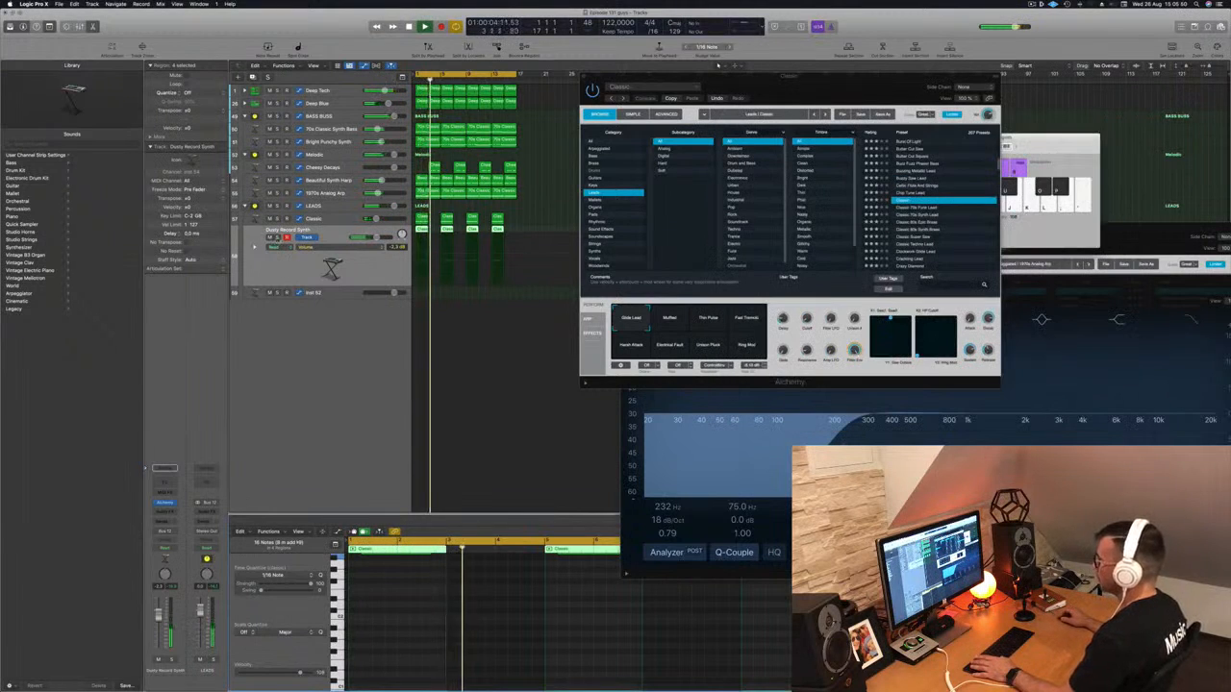
key("s")
key("s")
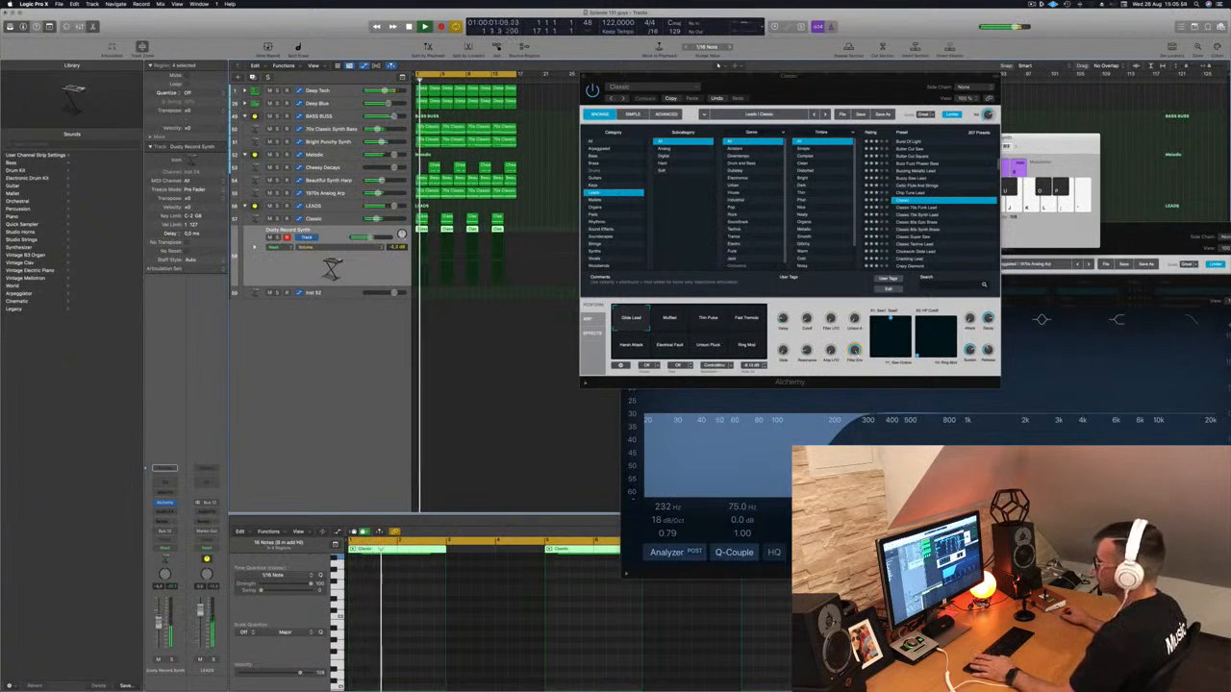
- Insert a Compressor on the LEADS stack and set its side chain to Kick 1 - Deep Tech (Inst 1)
left_click(341, 206)
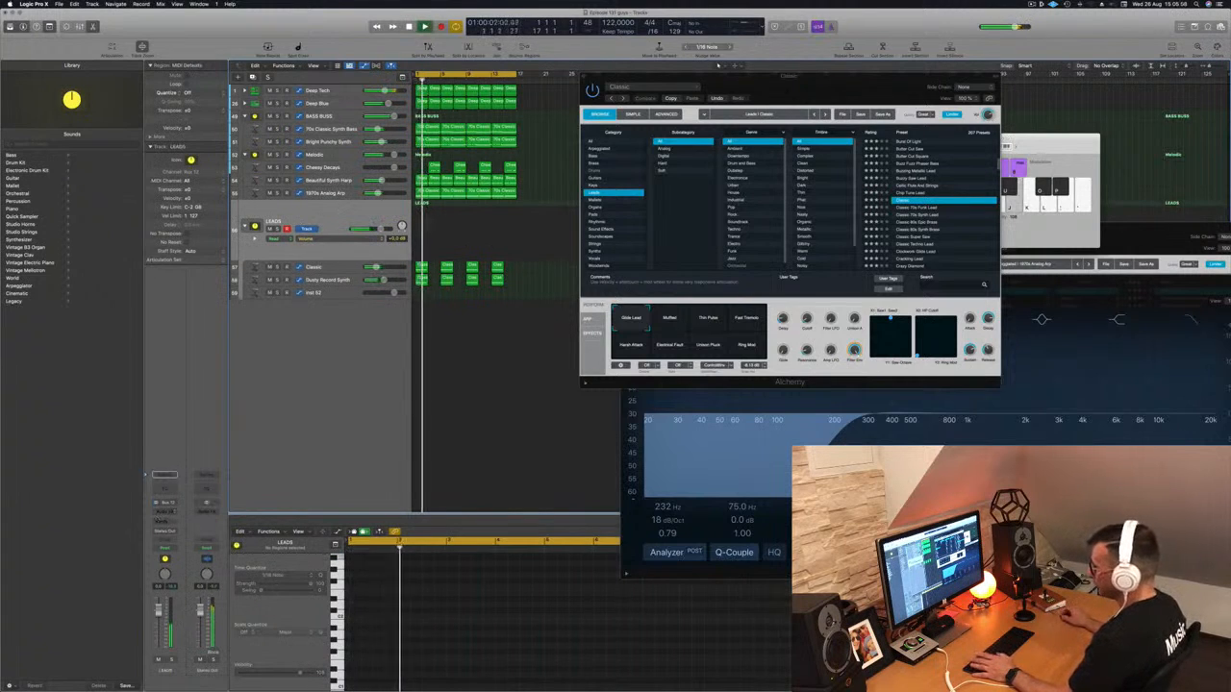
left_click(166, 510)
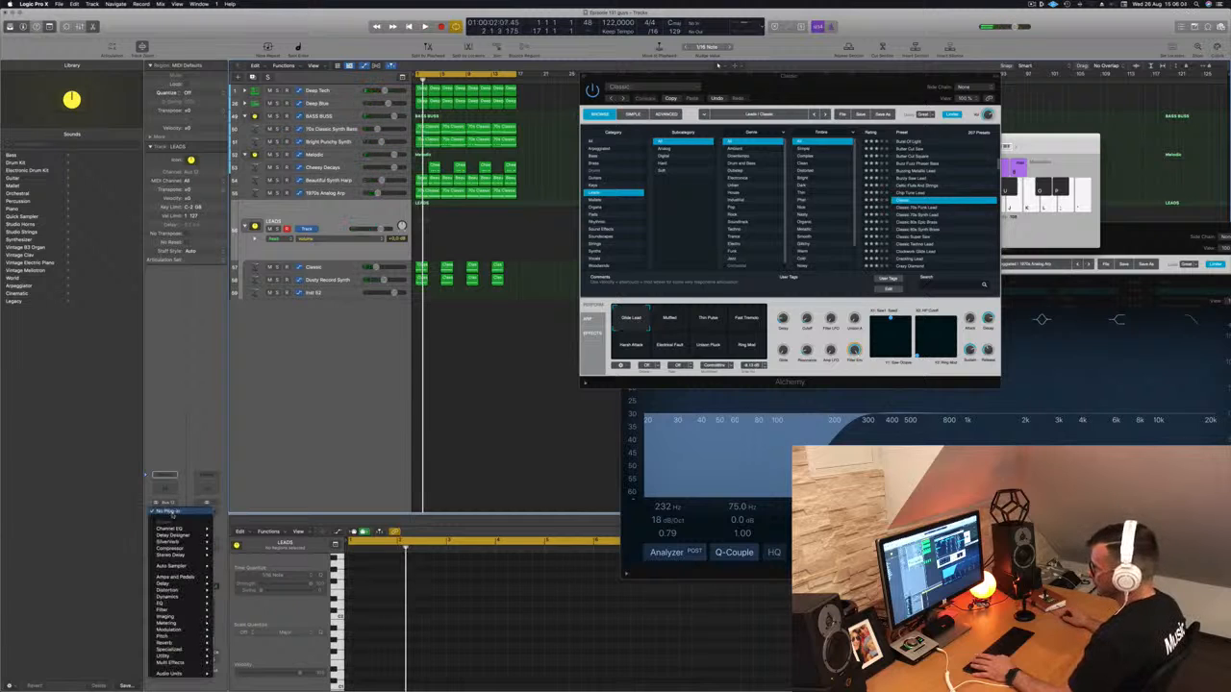
left_click(229, 549)
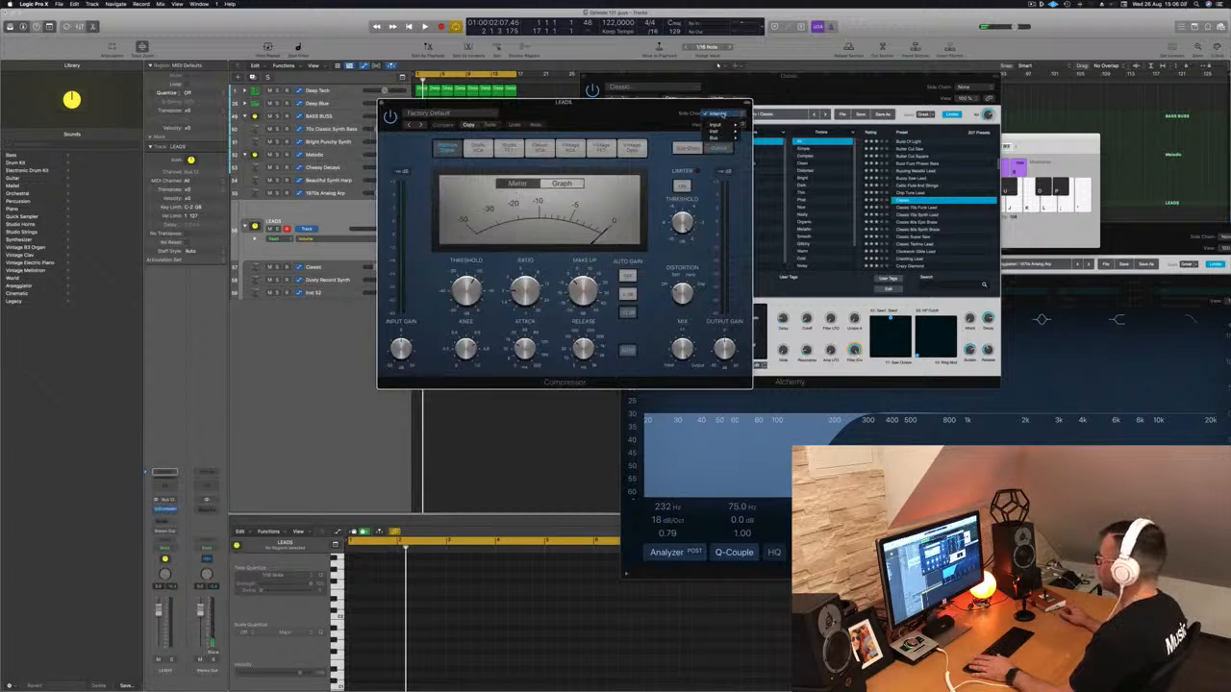
mouse_move(726, 140)
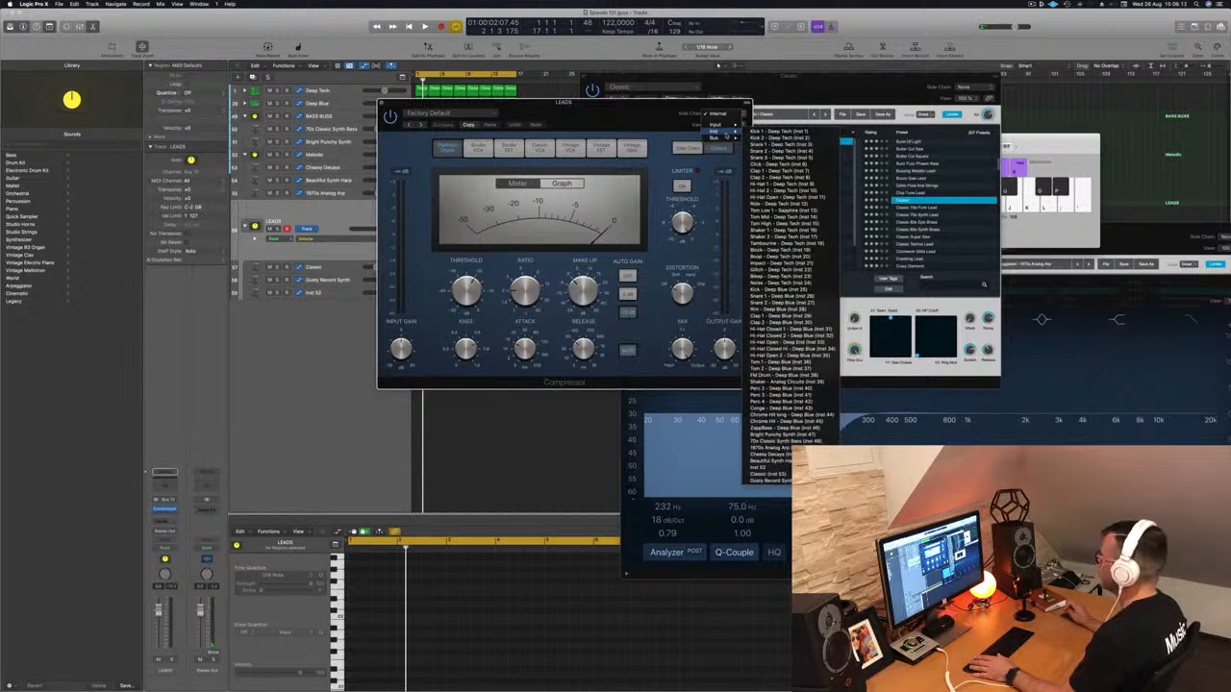
left_click(766, 132)
left_click_drag(602, 118, 824, 166)
key("space")
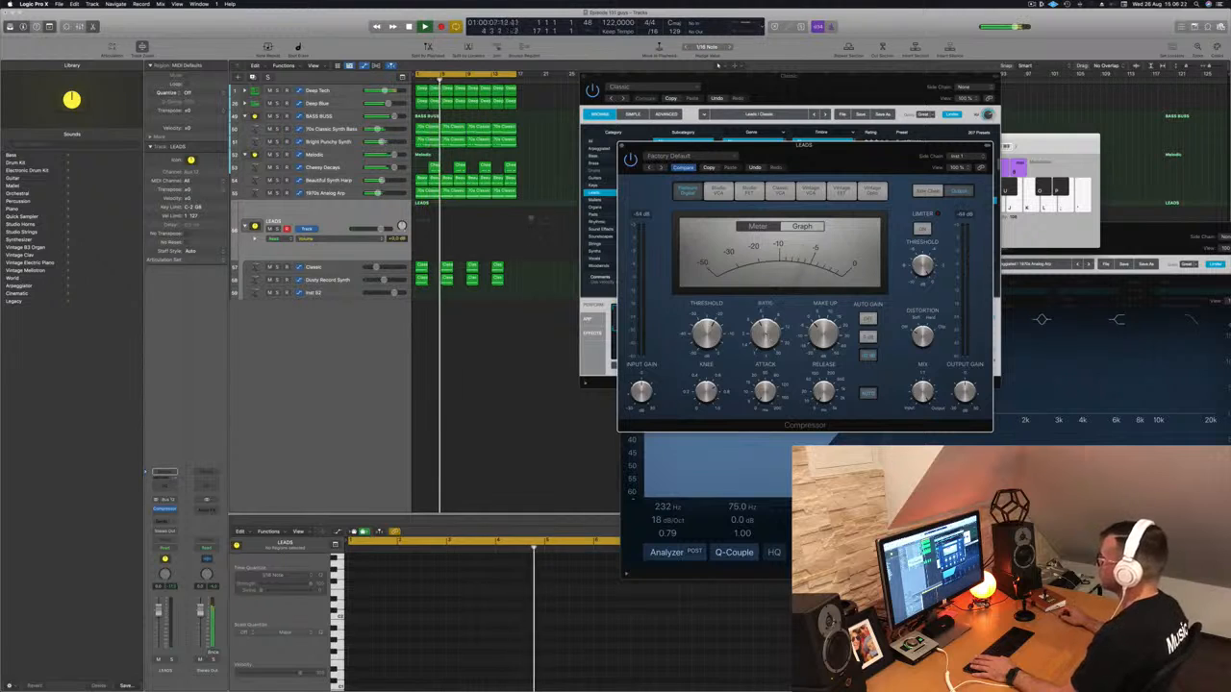
- Try moving the Classic and Dusty Record Synth regions beyond the 16-bar cycle, and undo the move
mouse_move(535, 264)
left_mouse_down()
mouse_move(422, 286)
mouse_move(431, 269)
mouse_move(545, 270)
left_mouse_up()
key("Return")
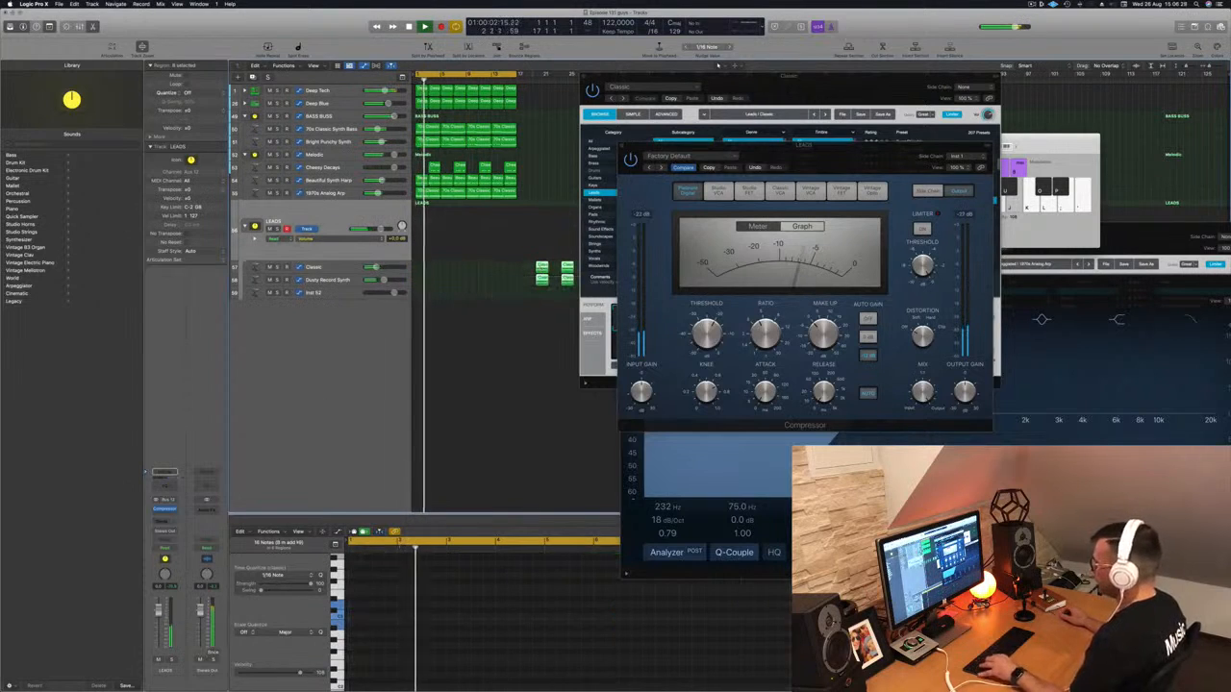
key("super+z")
key("Return")
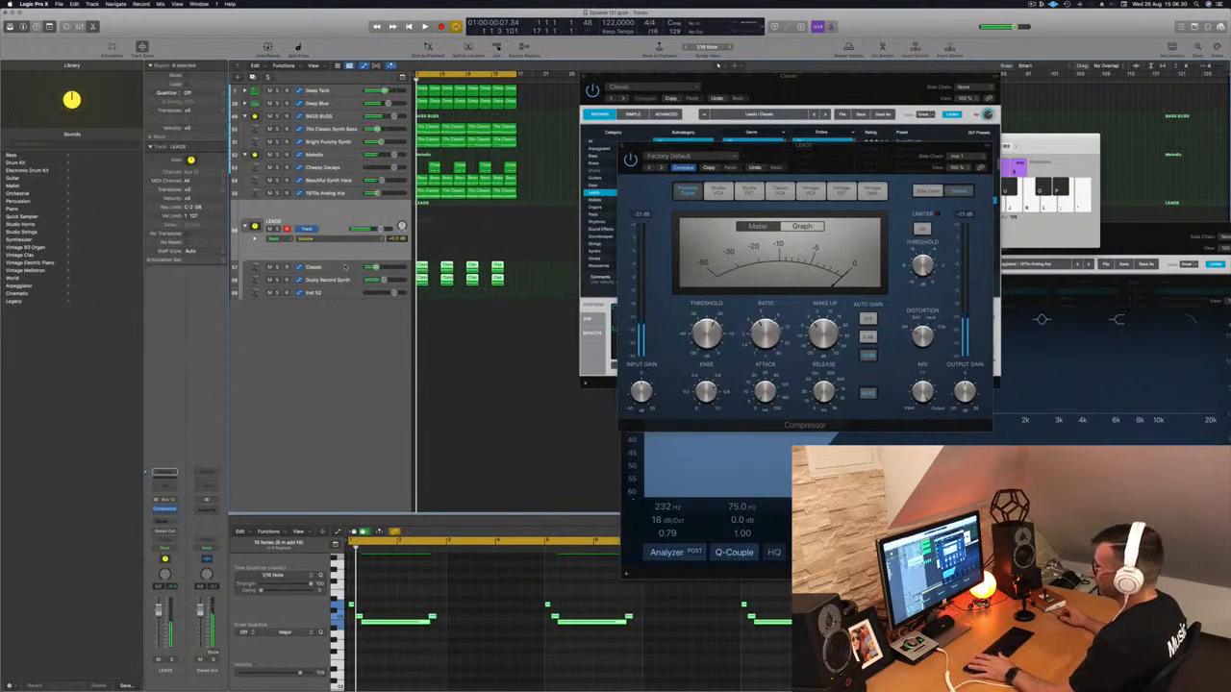
- Insert a second Compressor on the LEADS stack and move its window clear of the first one
left_click(164, 509)
mouse_move(169, 530)
left_click(230, 529)
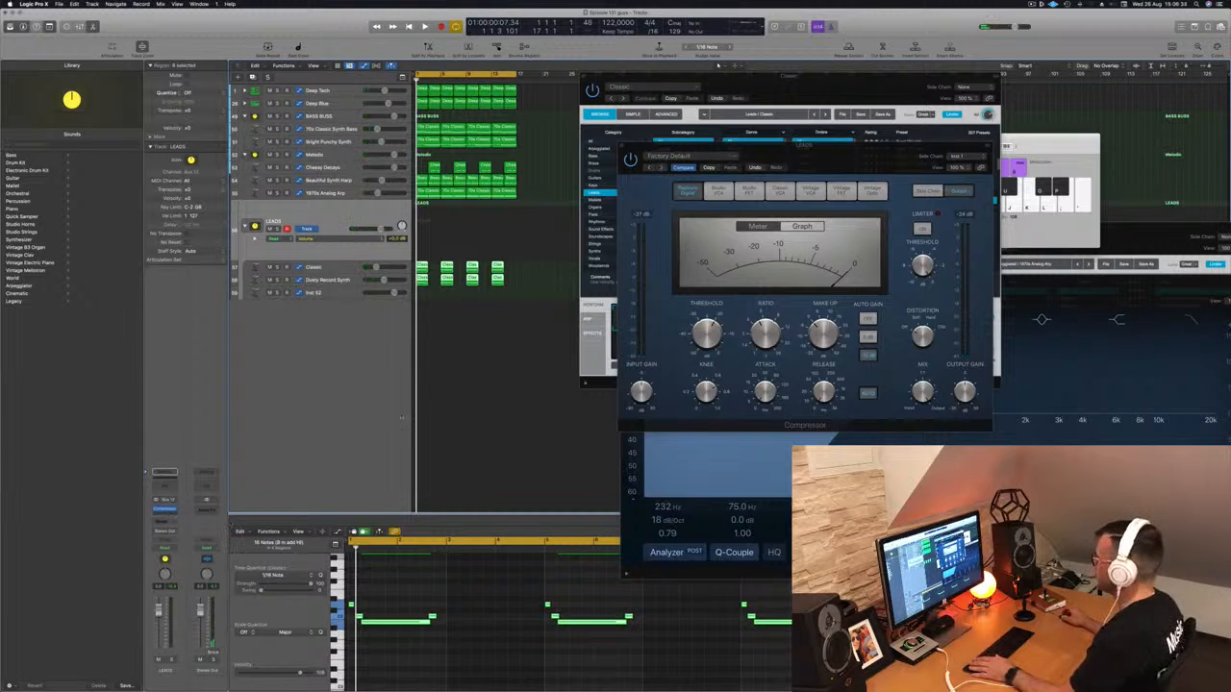
left_click_drag(609, 126, 633, 209)
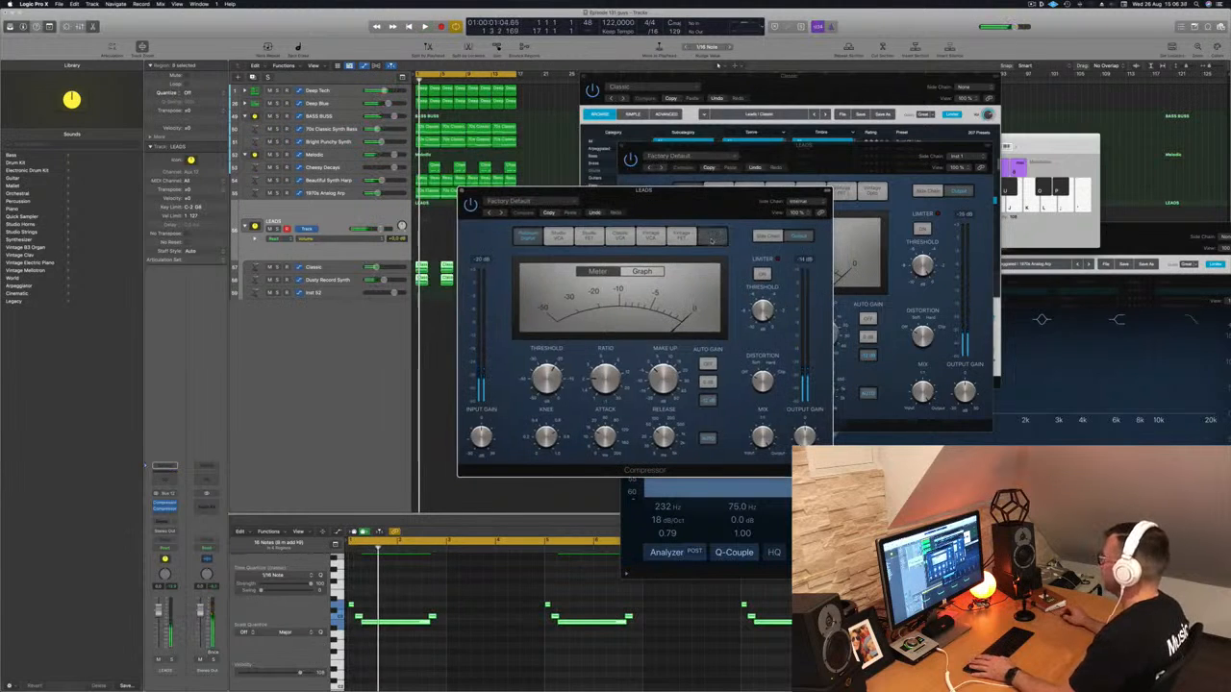
- Switch the second LEADS compressor to the Vintage Opto circuit, lower its threshold, and reduce the stack's volume
left_click(711, 238)
key("space")
left_click_drag(547, 385, 546, 384)
key("space")
key("space")
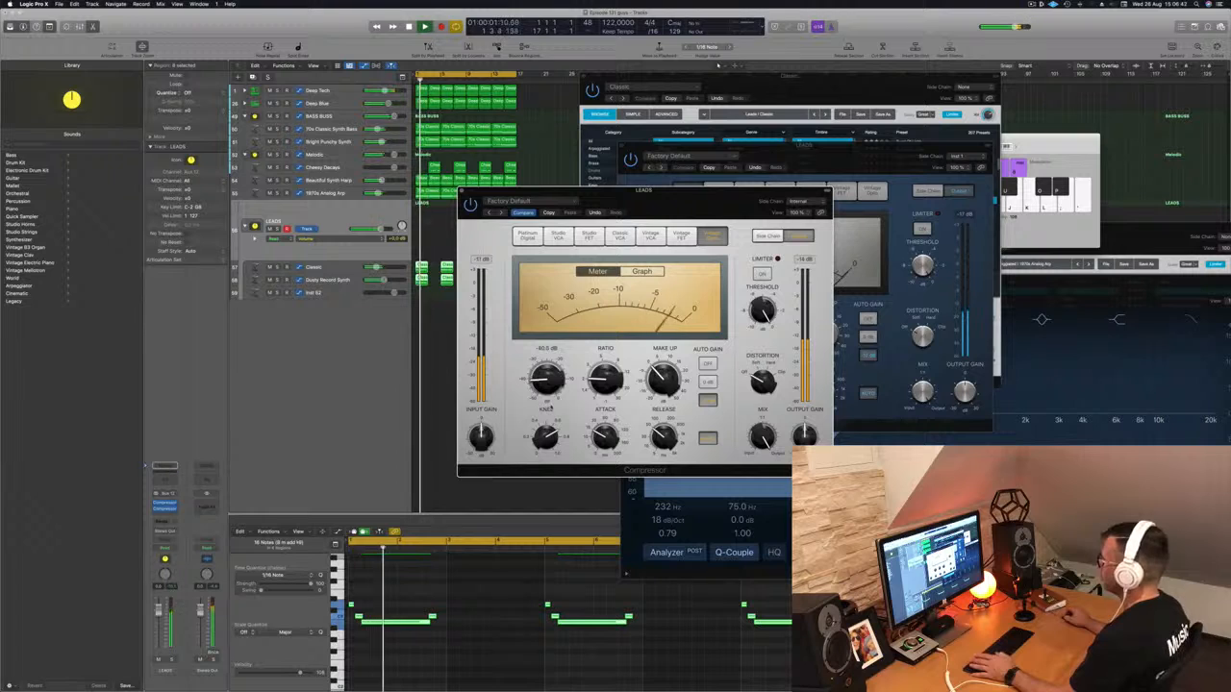
key("space")
key("space")
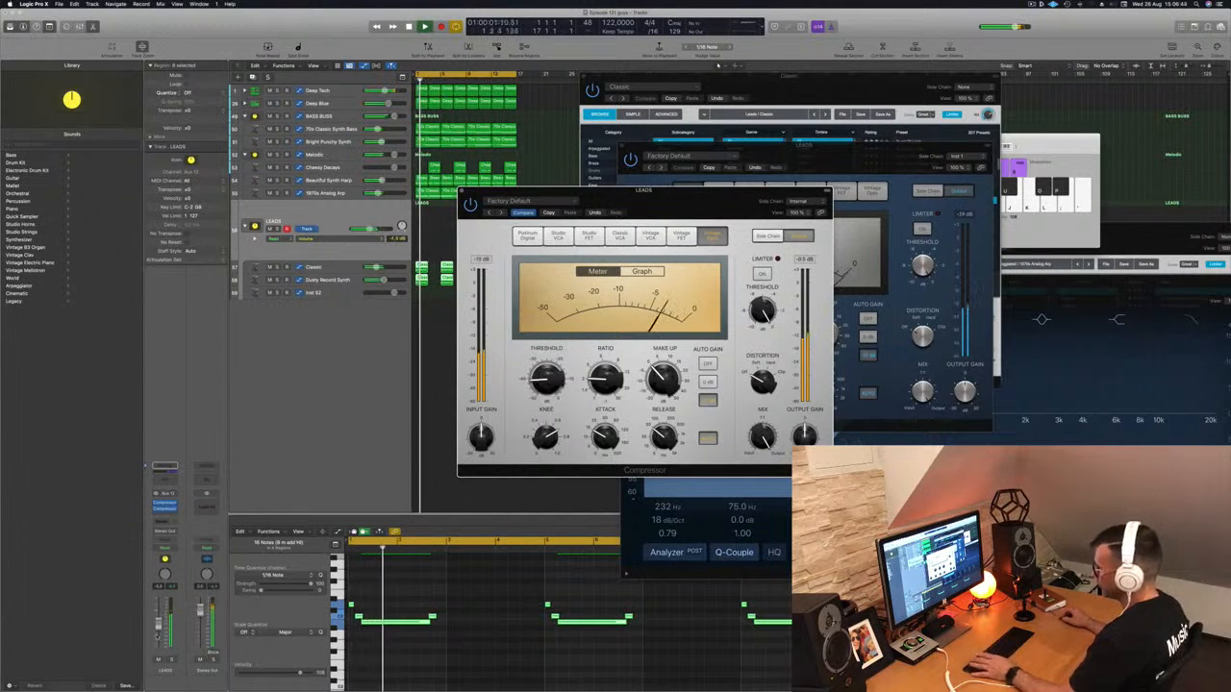
key("space")
key("space")
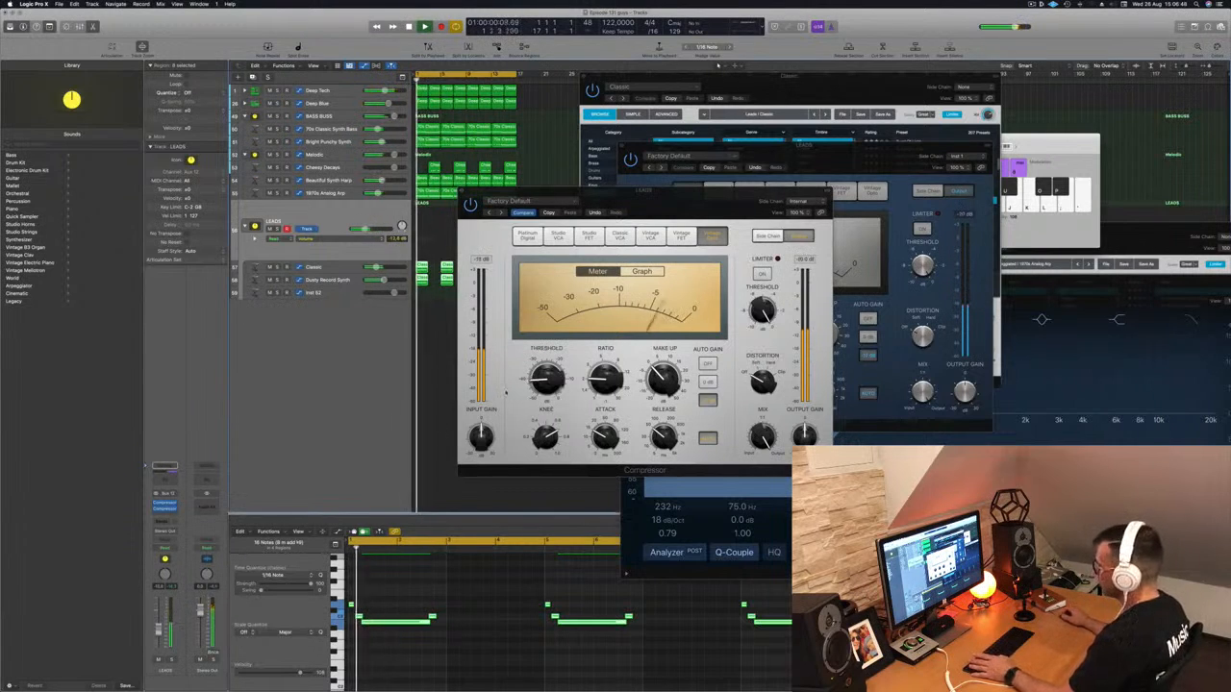
- Lower the second compressor's threshold further, close its window, and rebalance the LEADS stack's volume during playback
left_click_drag(547, 379, 549, 389)
key("space")
key("space")
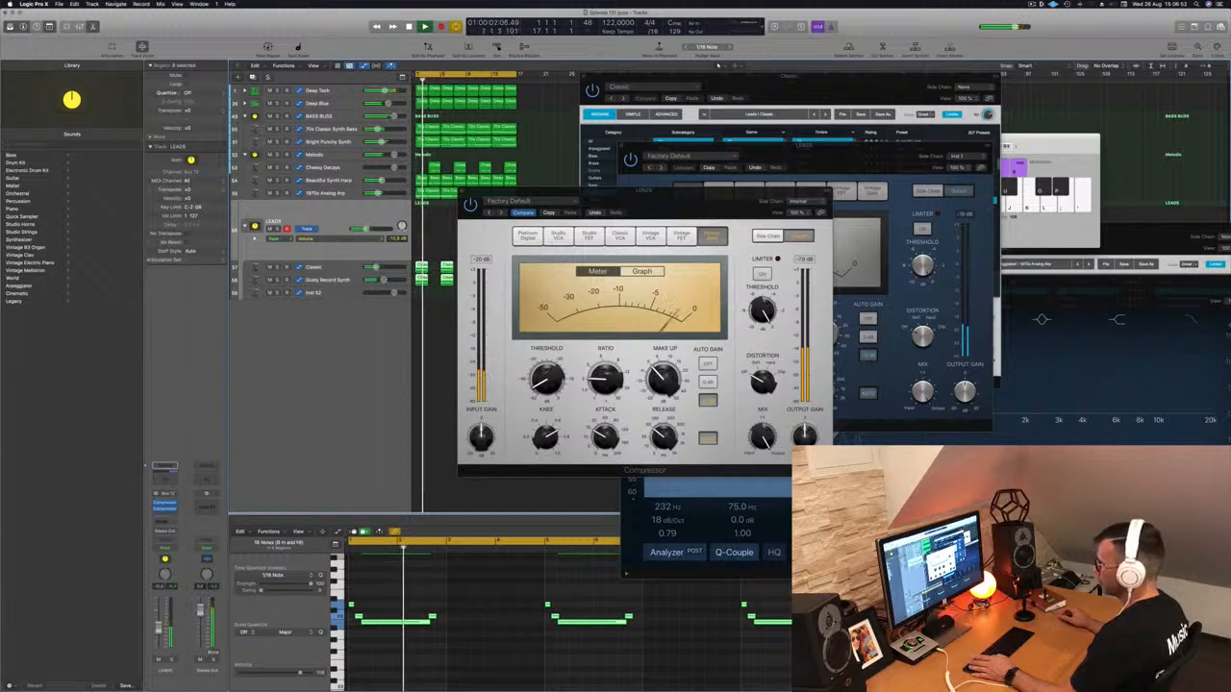
left_click_drag(657, 206, 729, 224)
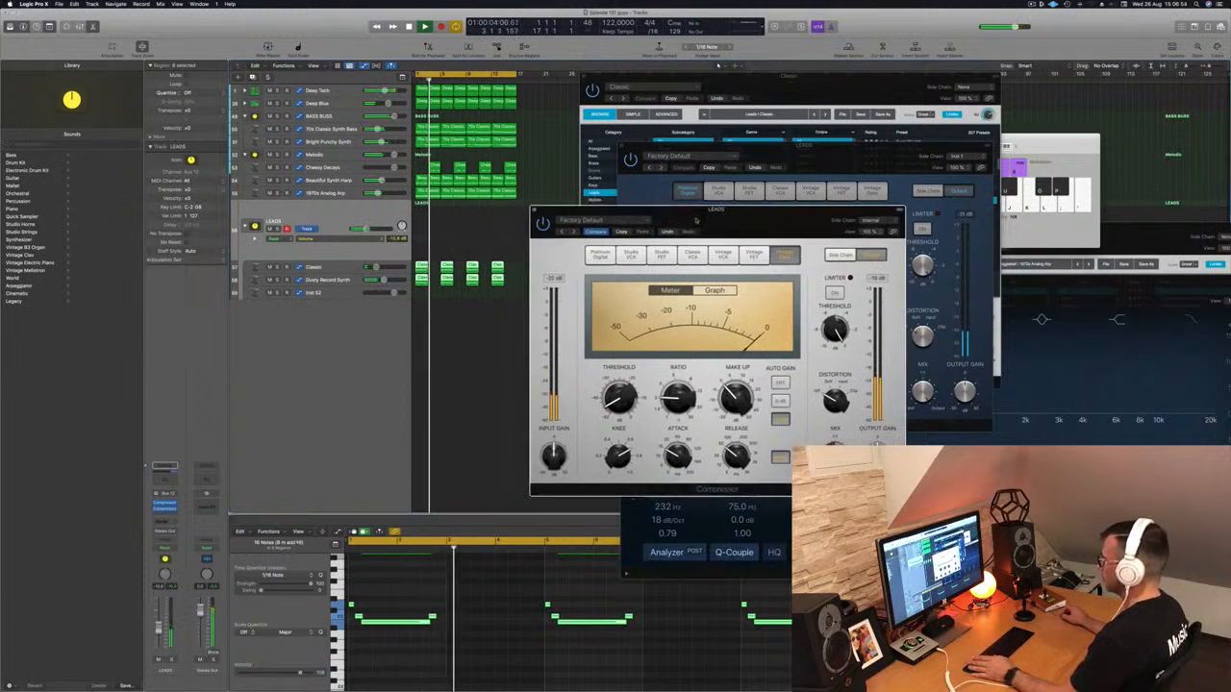
left_click(533, 210)
left_click(459, 368)
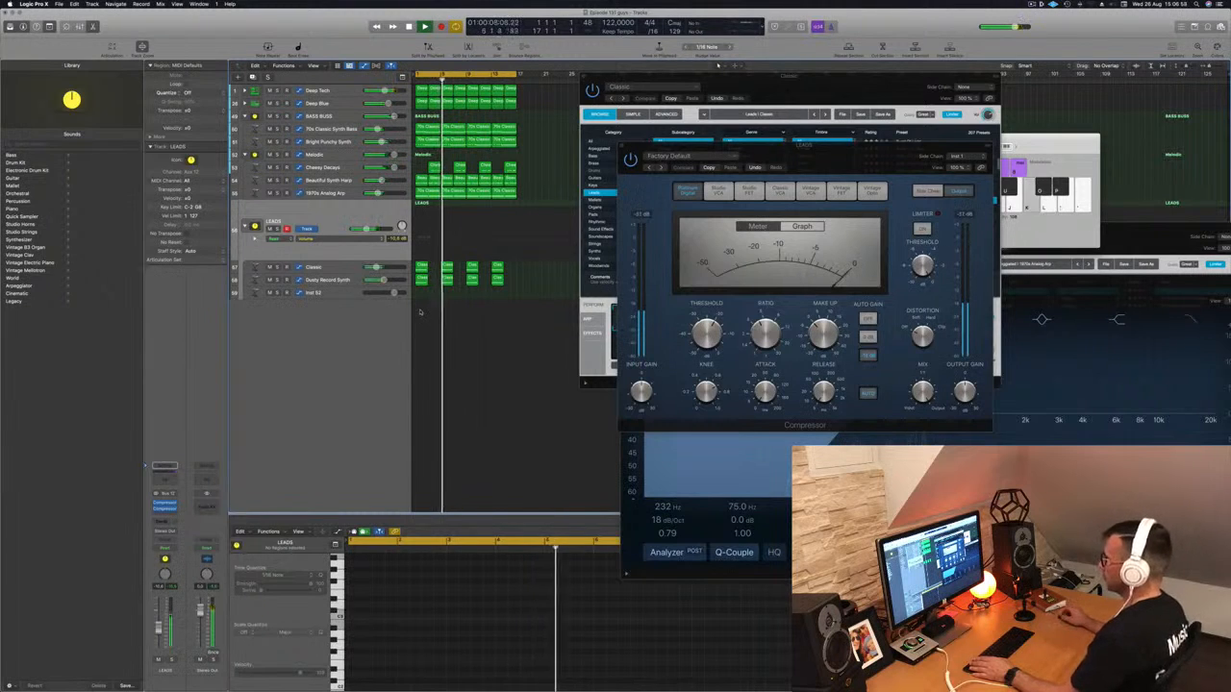
key("Return")
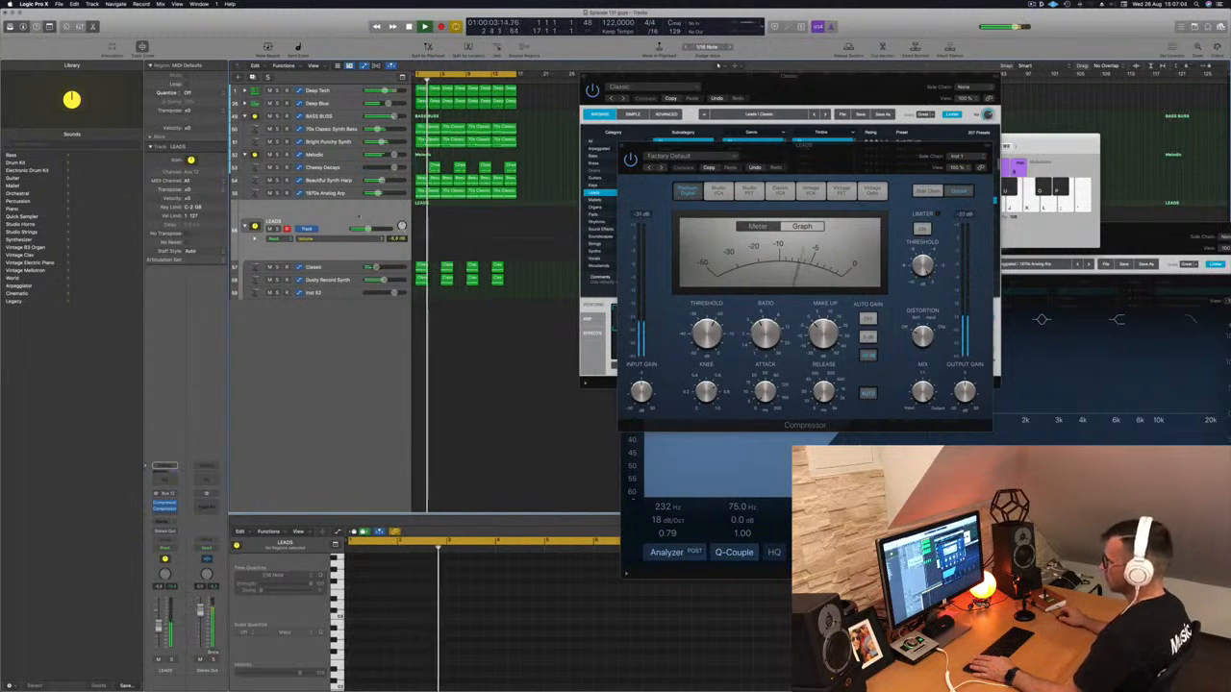
key("space")
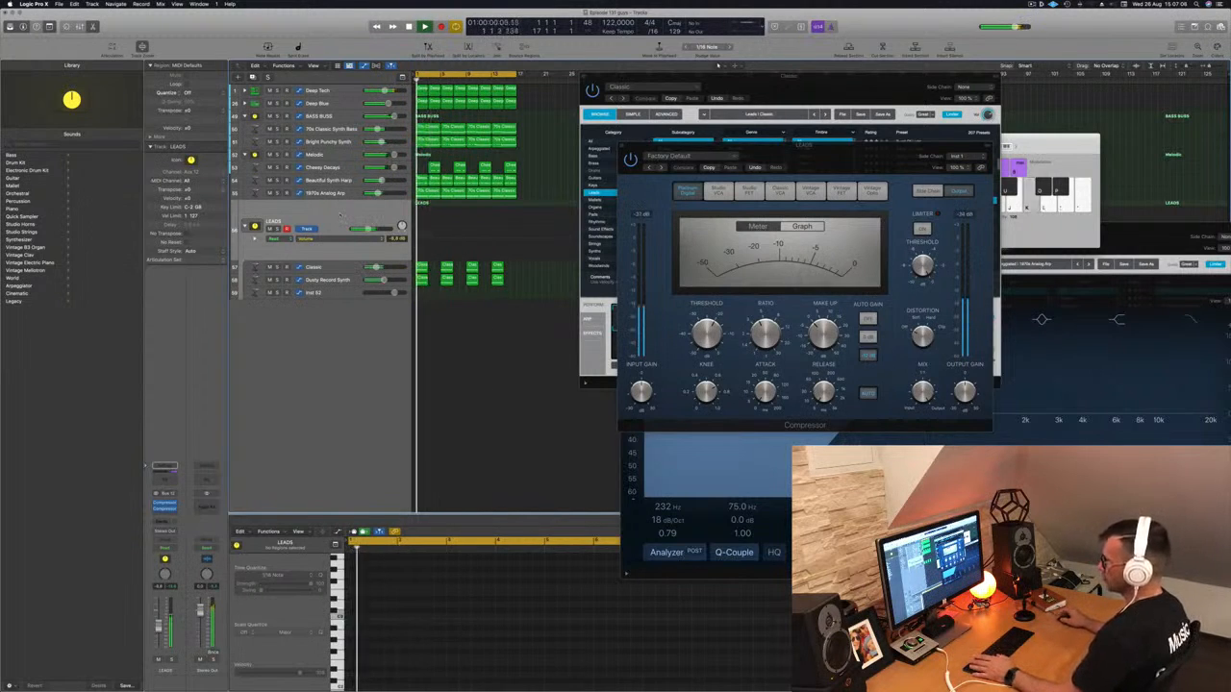
- Add a Channel EQ to the LEADS stack with a low cut at 386 Hz and 24 dB/Oct, and close its window
left_click(165, 479)
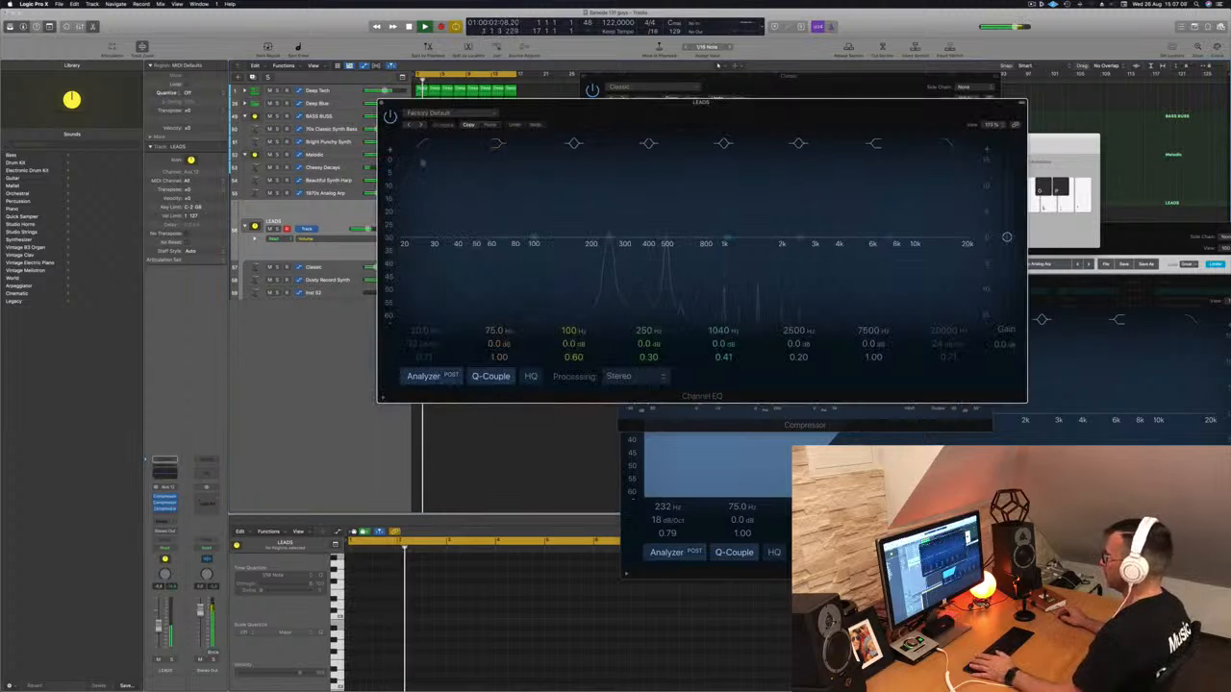
left_click(423, 143)
left_click_drag(400, 252, 459, 245)
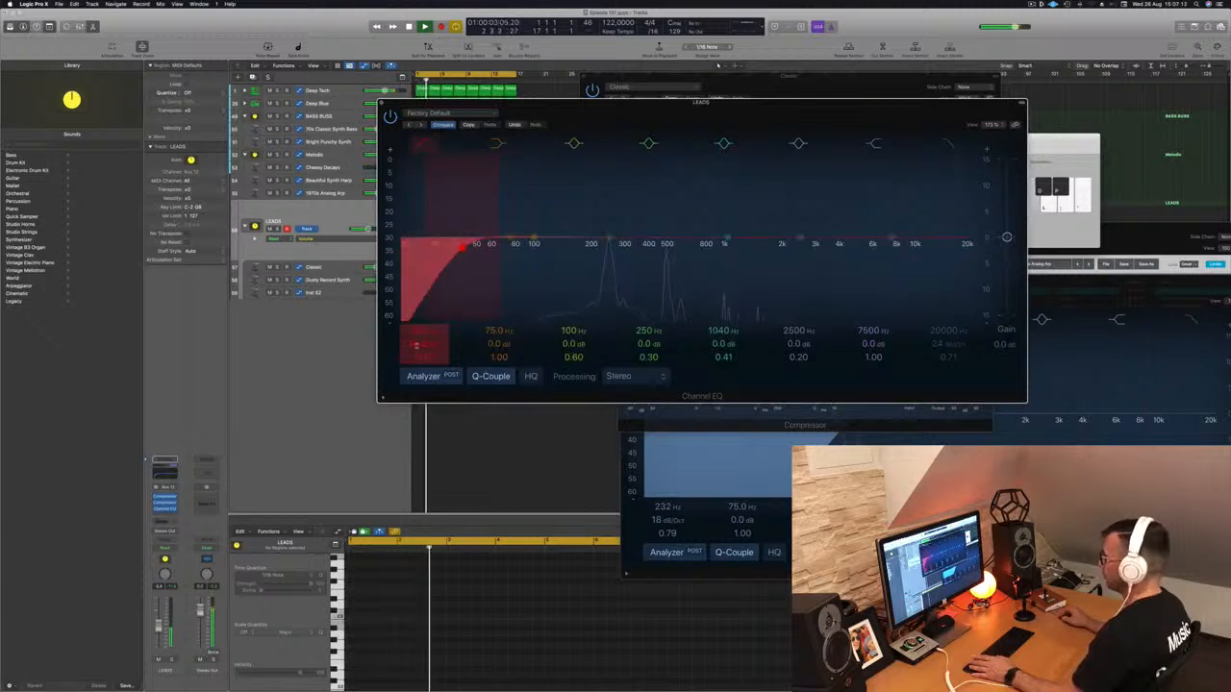
left_click_drag(421, 345, 421, 333)
key("space")
left_click_drag(464, 247, 647, 250)
key("space")
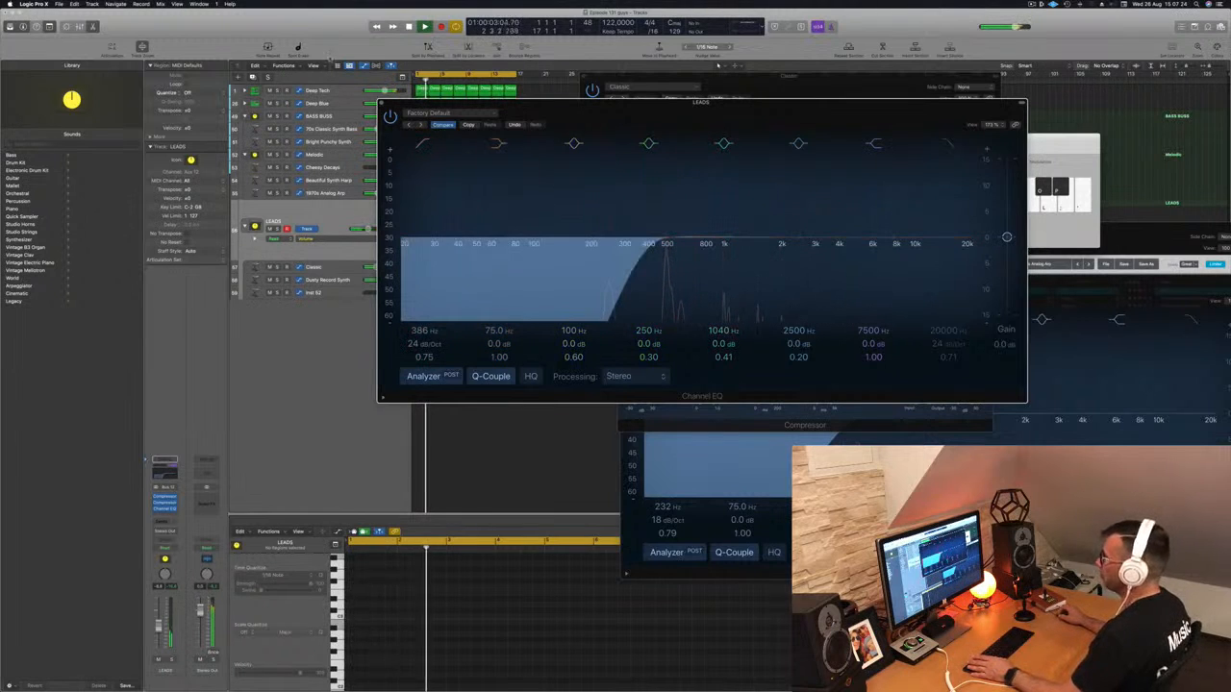
left_click(381, 103)
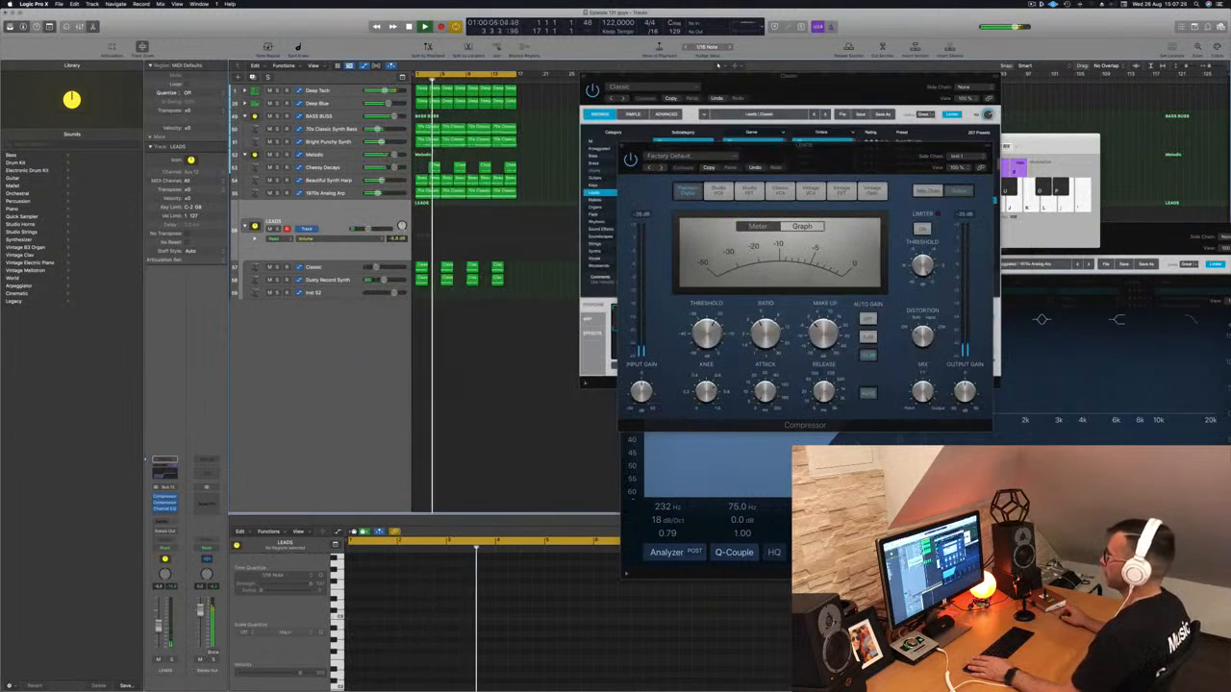
- Close the LEADS Compressor, the Classic Alchemy and the remaining Channel EQ windows to clear the arrangement view
left_click_drag(829, 150, 955, 144)
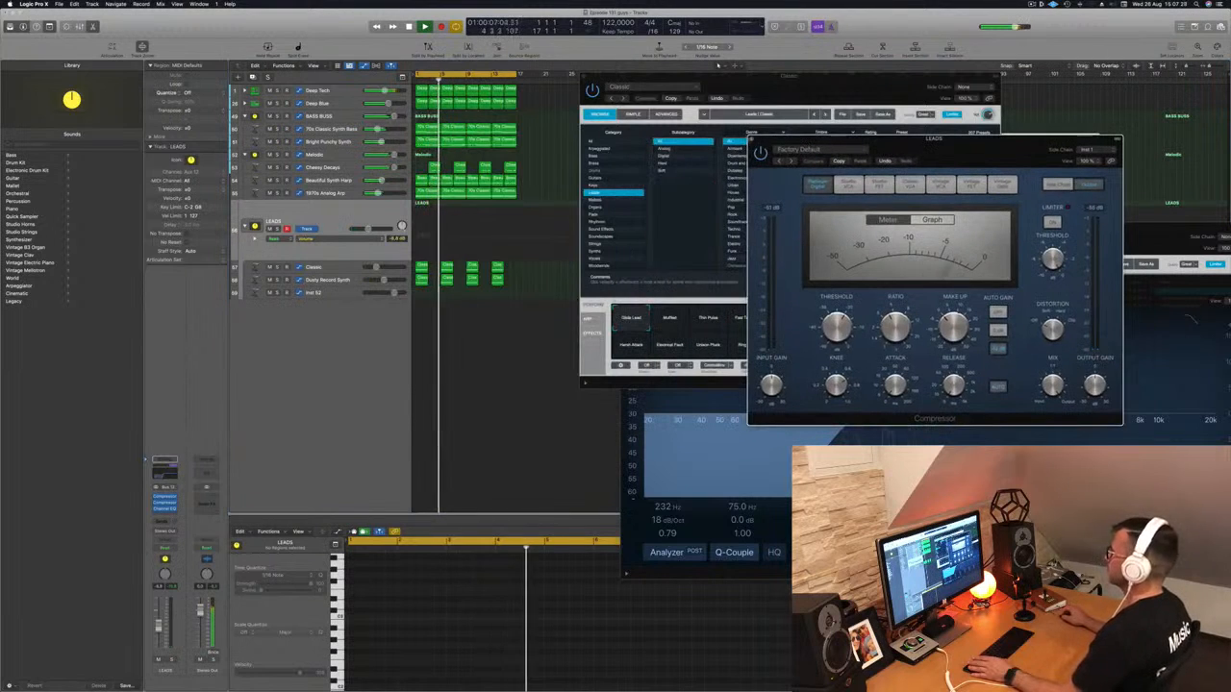
left_click(748, 139)
left_click_drag(771, 86, 947, 129)
left_click(690, 151)
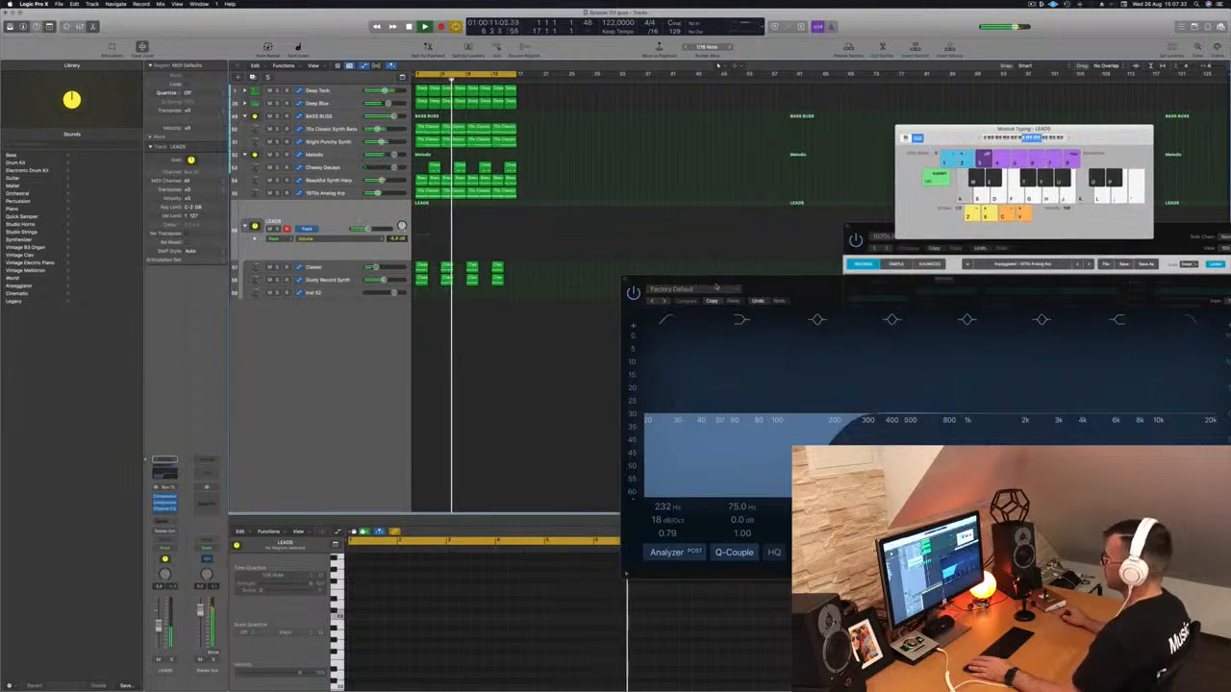
left_click_drag(718, 279, 676, 272)
left_click(584, 272)
left_click(354, 399)
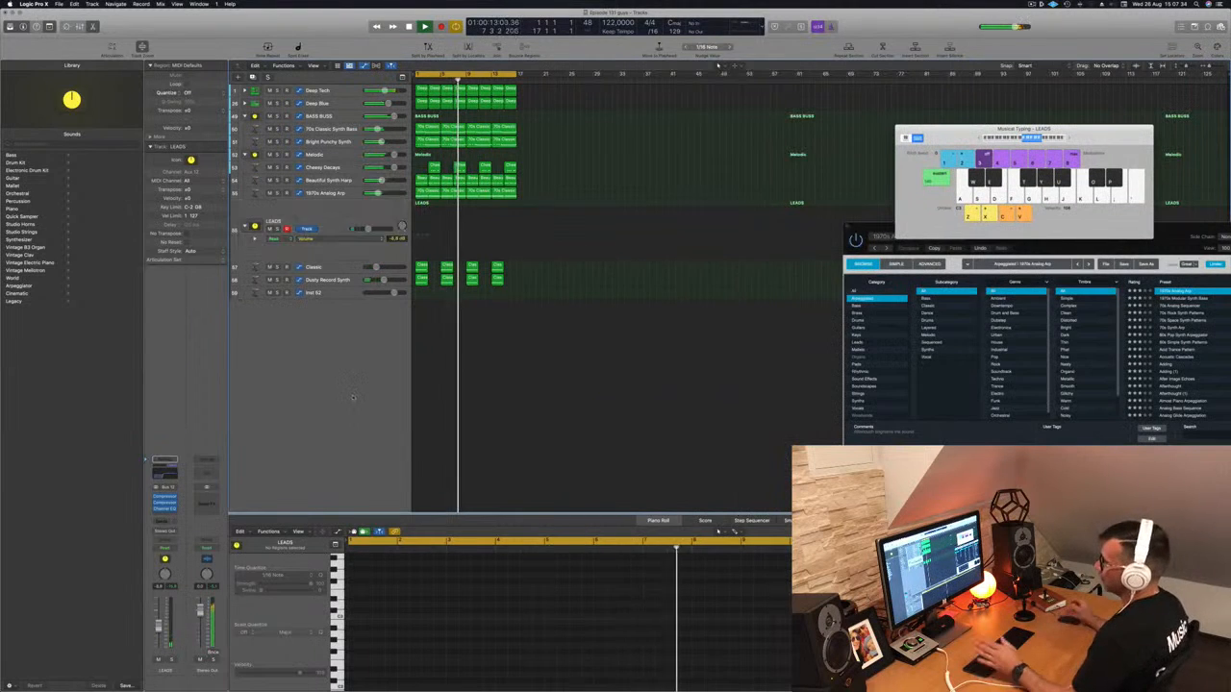
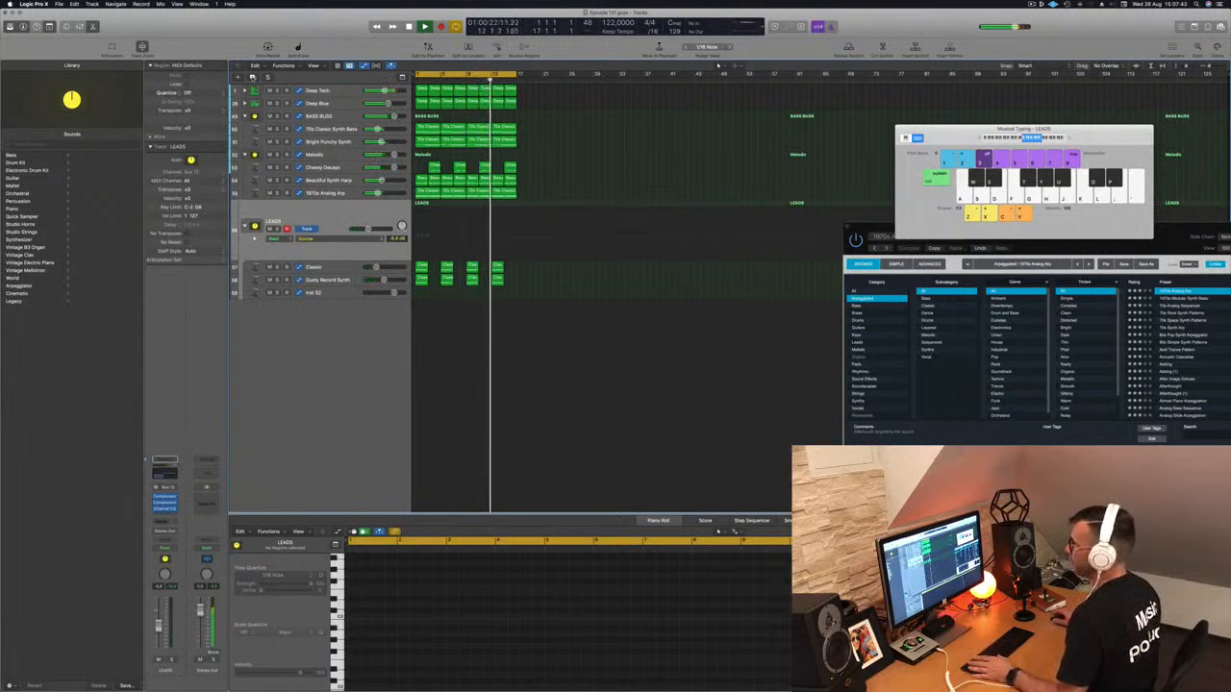
- Duplicate the LEADS stack with its tracks and settings
left_click(253, 77)
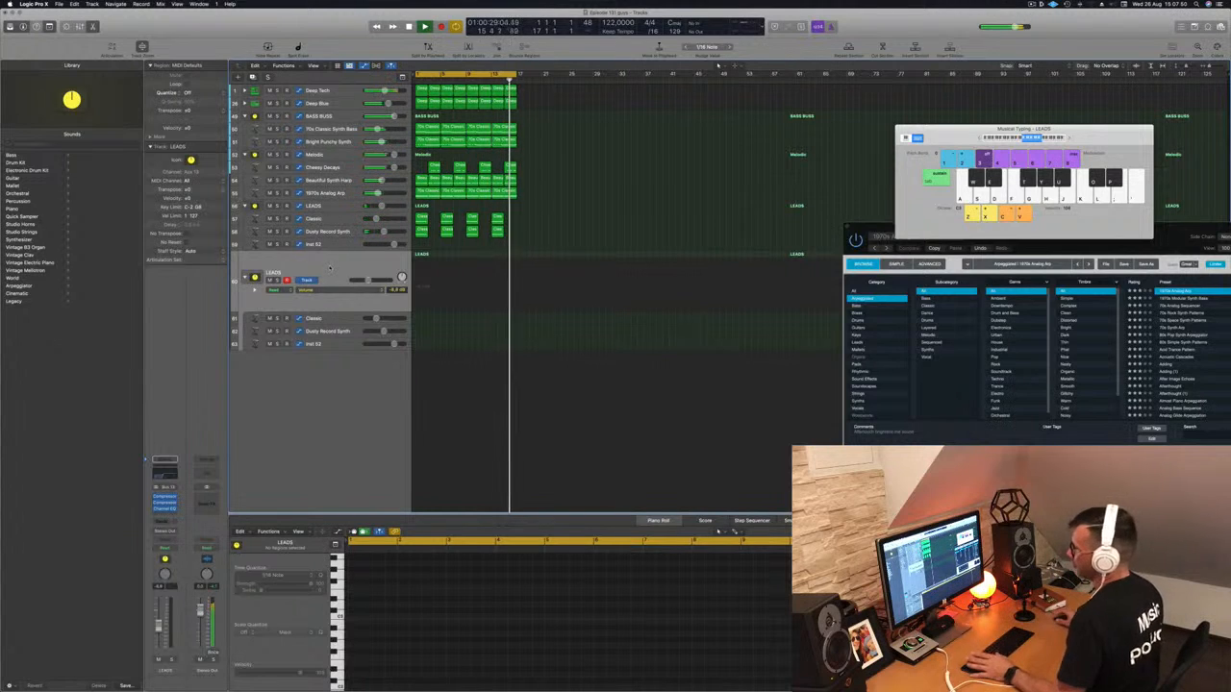
- Open Alchemy on the duplicated LEADS stack's Classic track and load the Air Vent Impact preset from the Sound Effects category
left_click(334, 318)
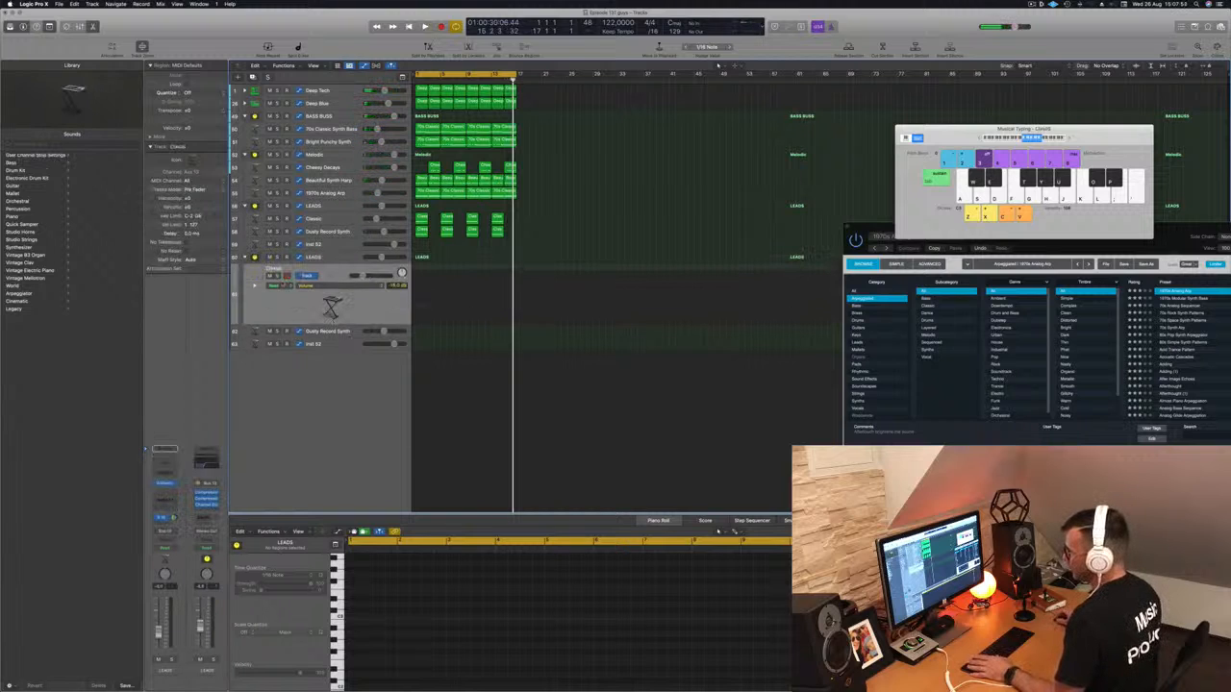
left_click(165, 484)
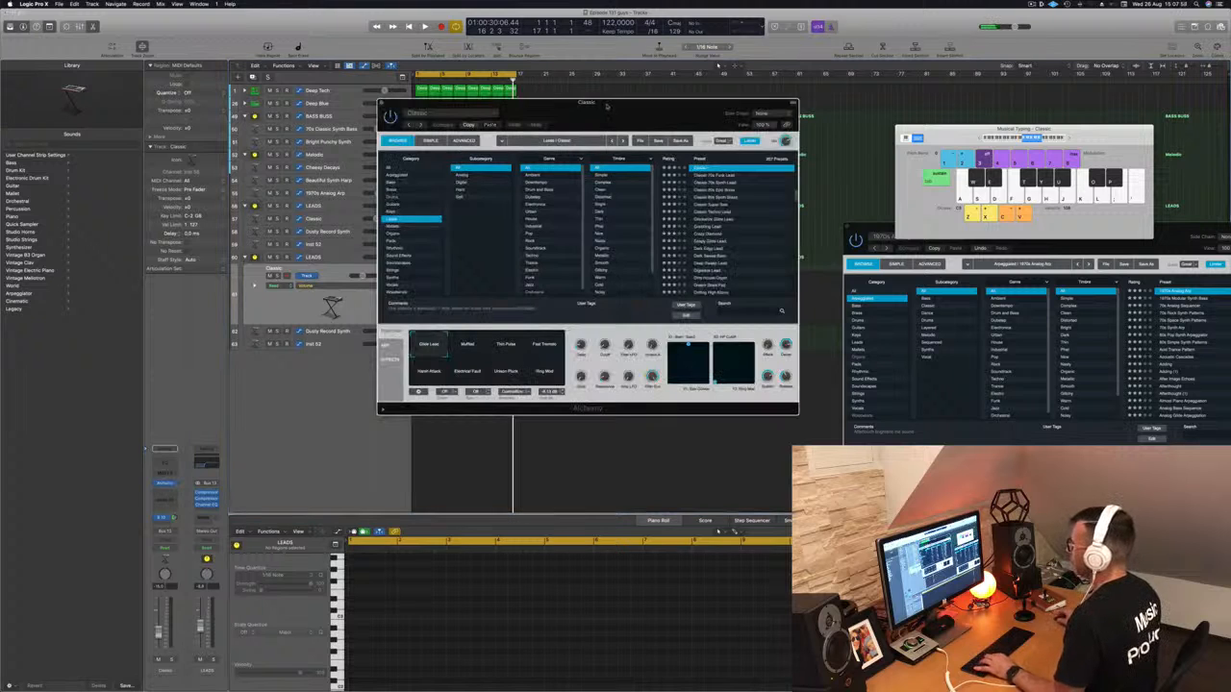
left_click_drag(625, 106, 699, 98)
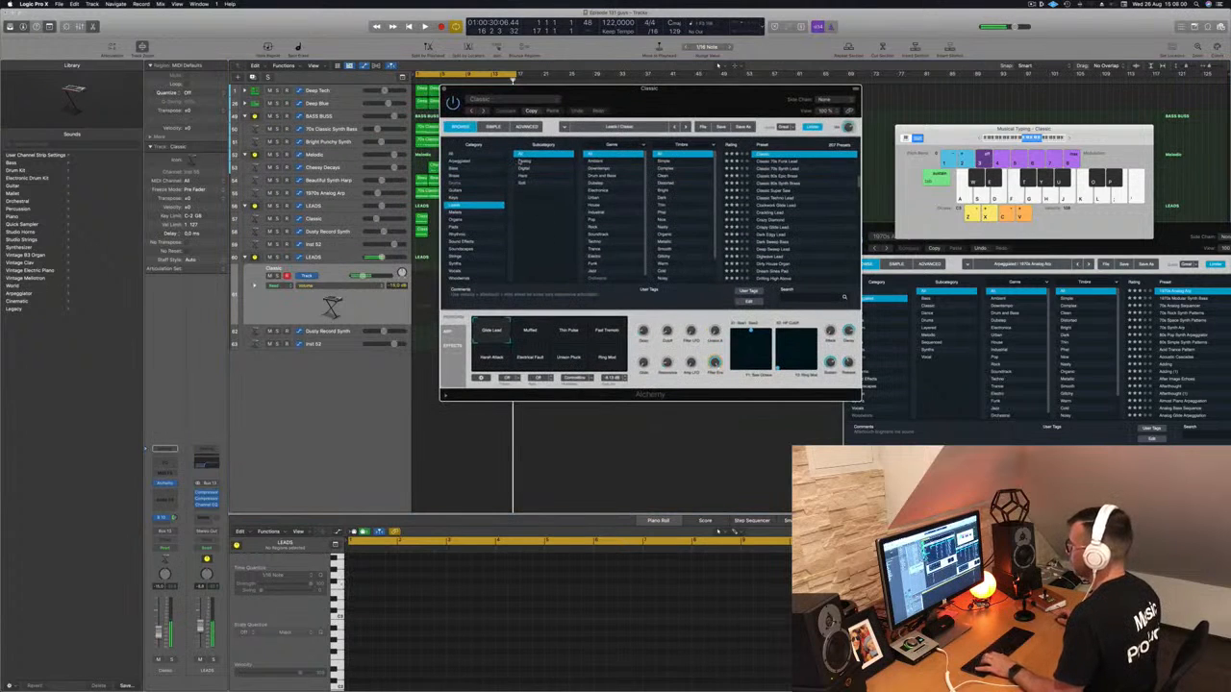
left_click(460, 155)
scroll(543, 227, "down", 10)
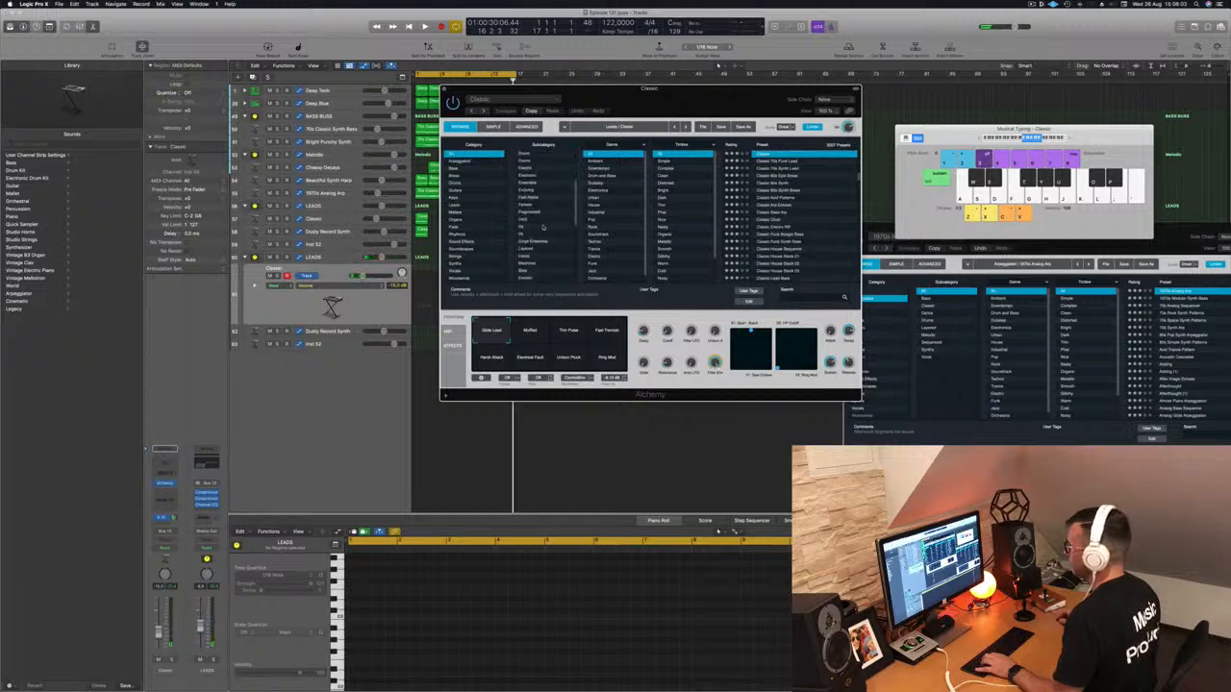
left_click(464, 242)
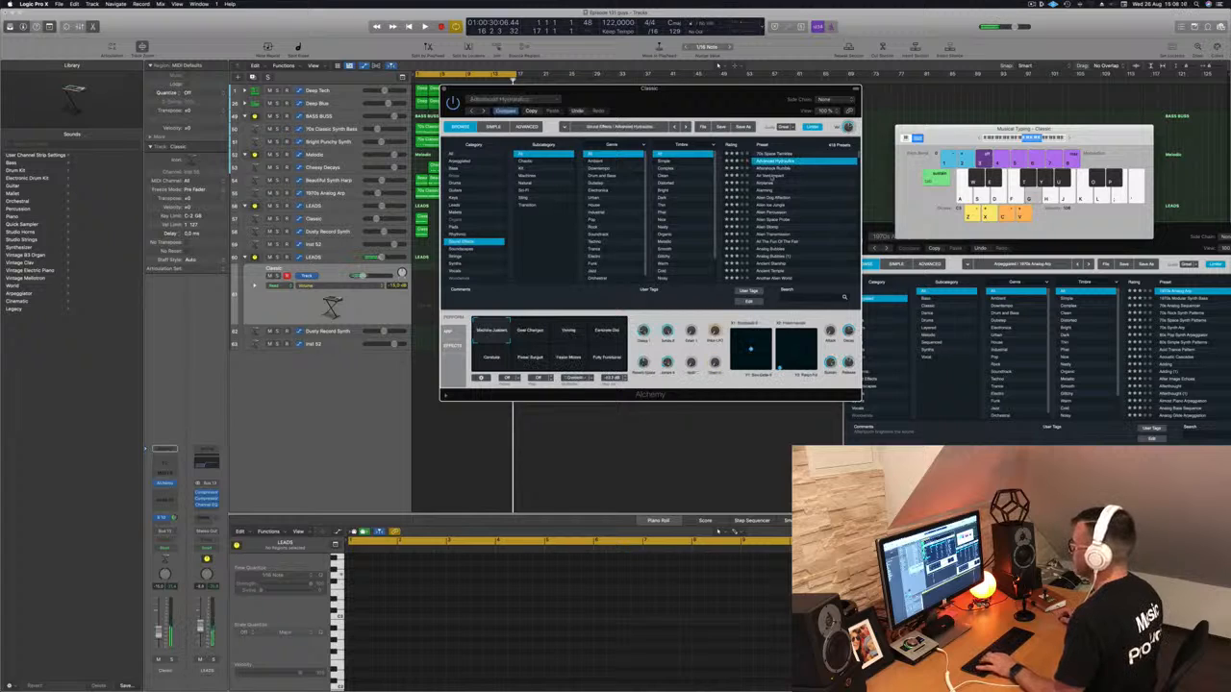
left_click(774, 176)
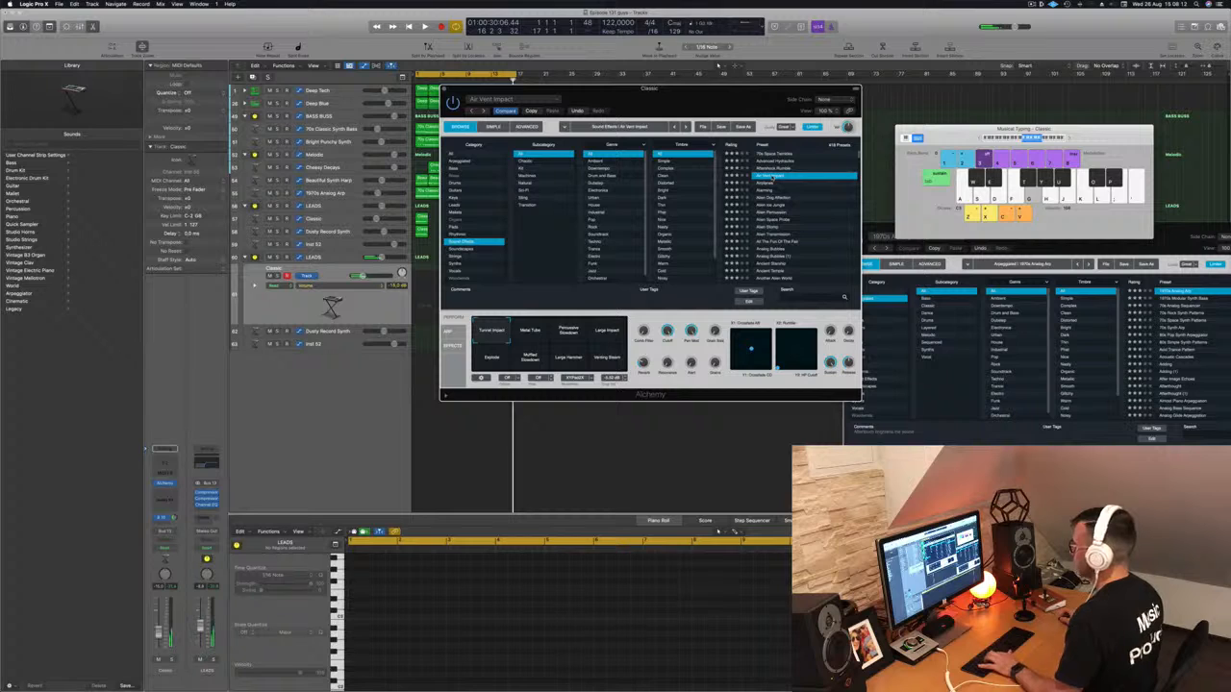
- Audition the Air Vent Impact performance variations, such as Metal Tube and Large Hammer, and settle on Large Impact
left_click(536, 331)
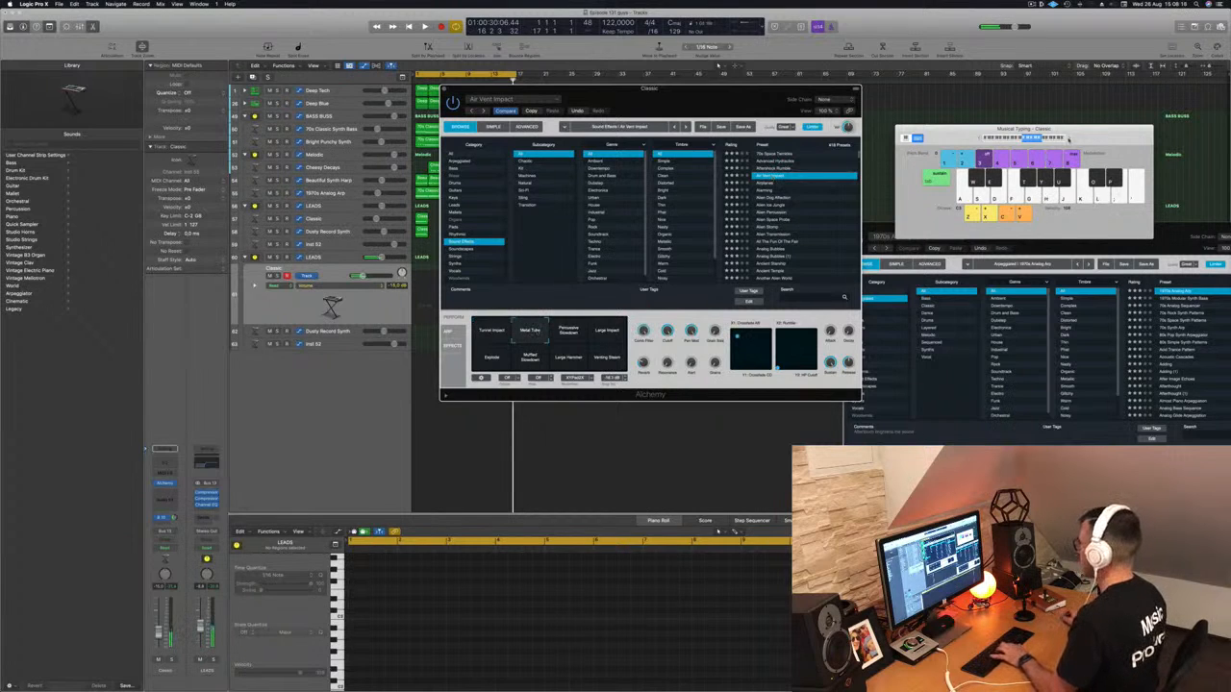
left_click(609, 331)
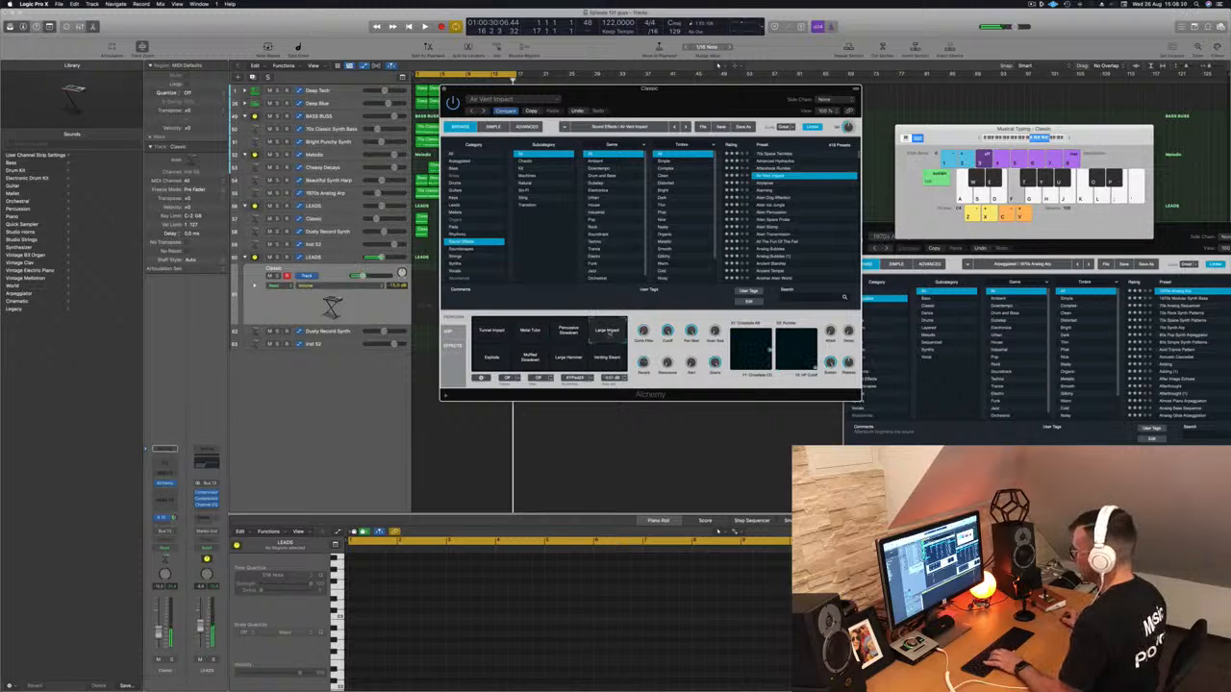
left_click(497, 360)
left_click(531, 356)
left_click(569, 359)
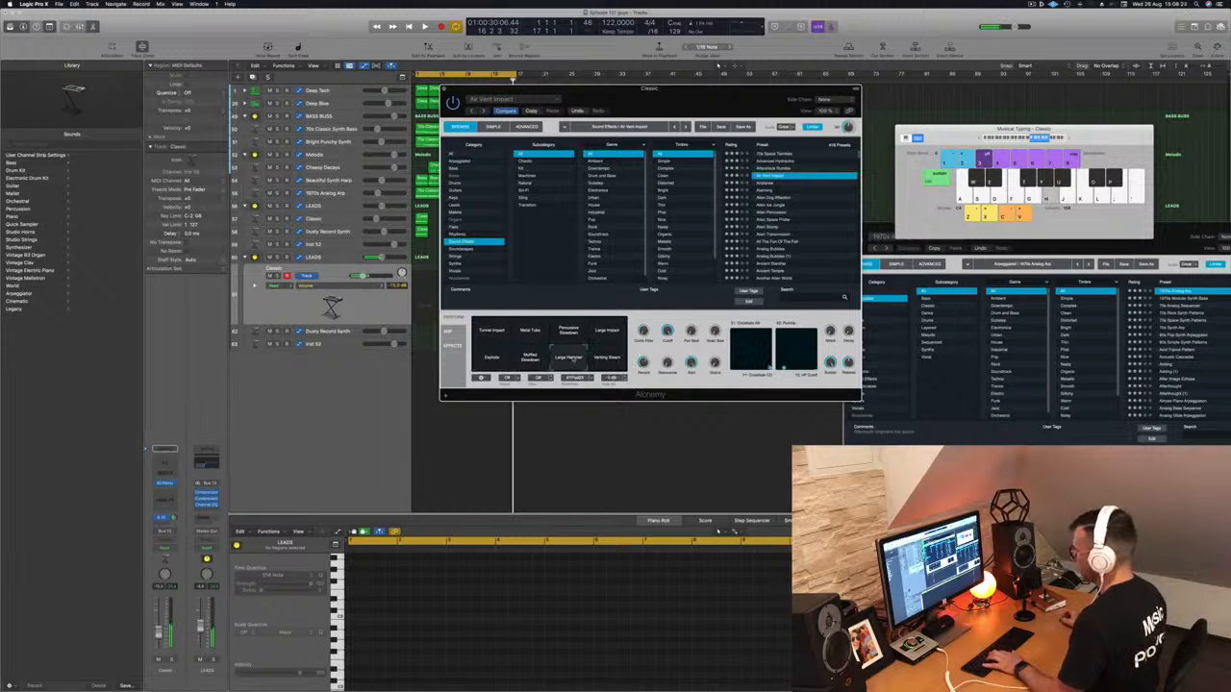
left_click(607, 359)
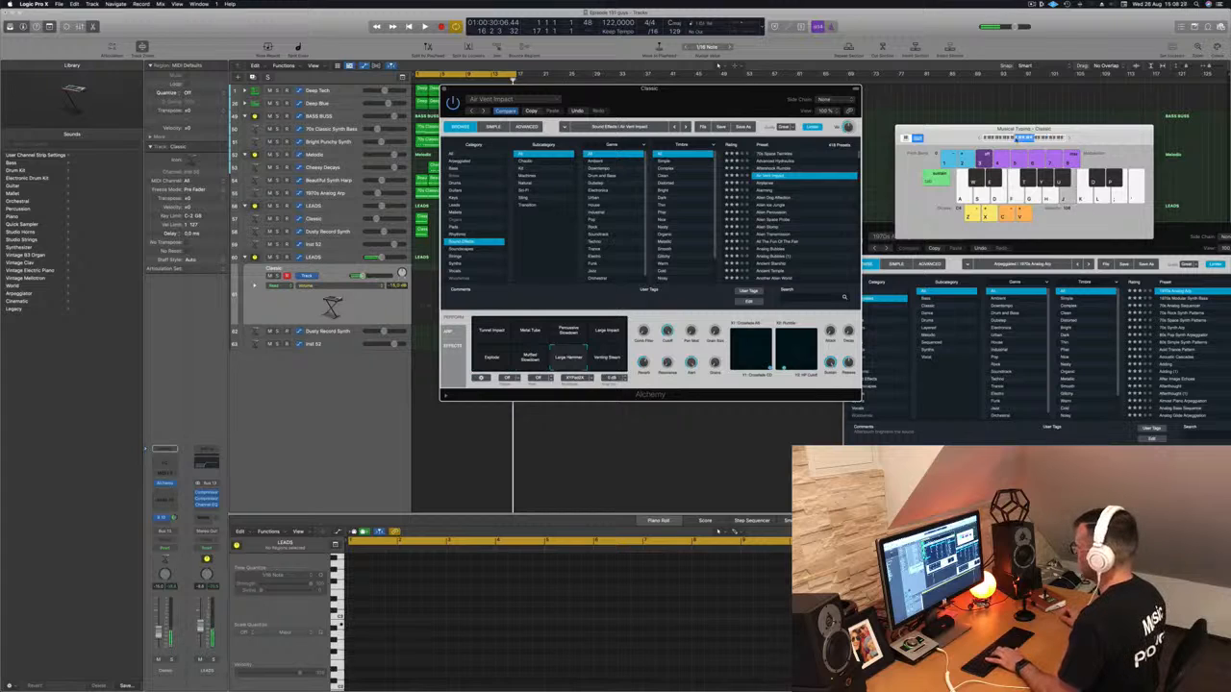
left_click(600, 332)
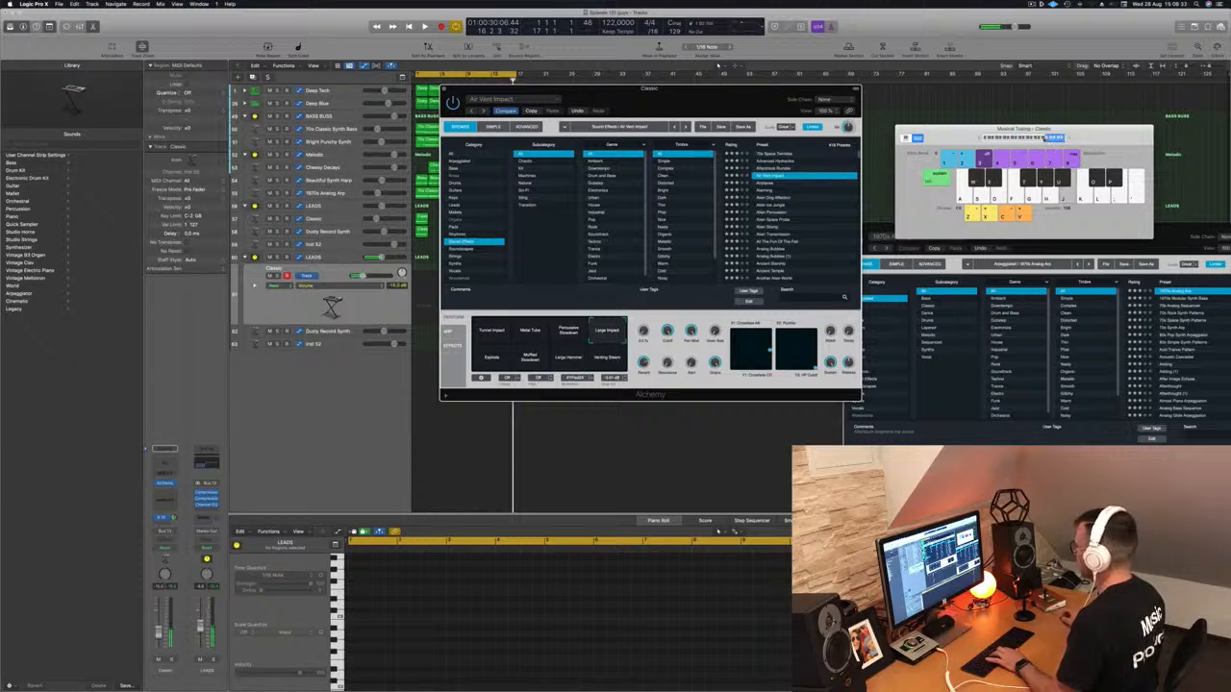
- Record an impact part on the duplicated Classic track from bar 1, with the Alchemy window moved off the arrangement
left_click_drag(728, 97, 1012, 93)
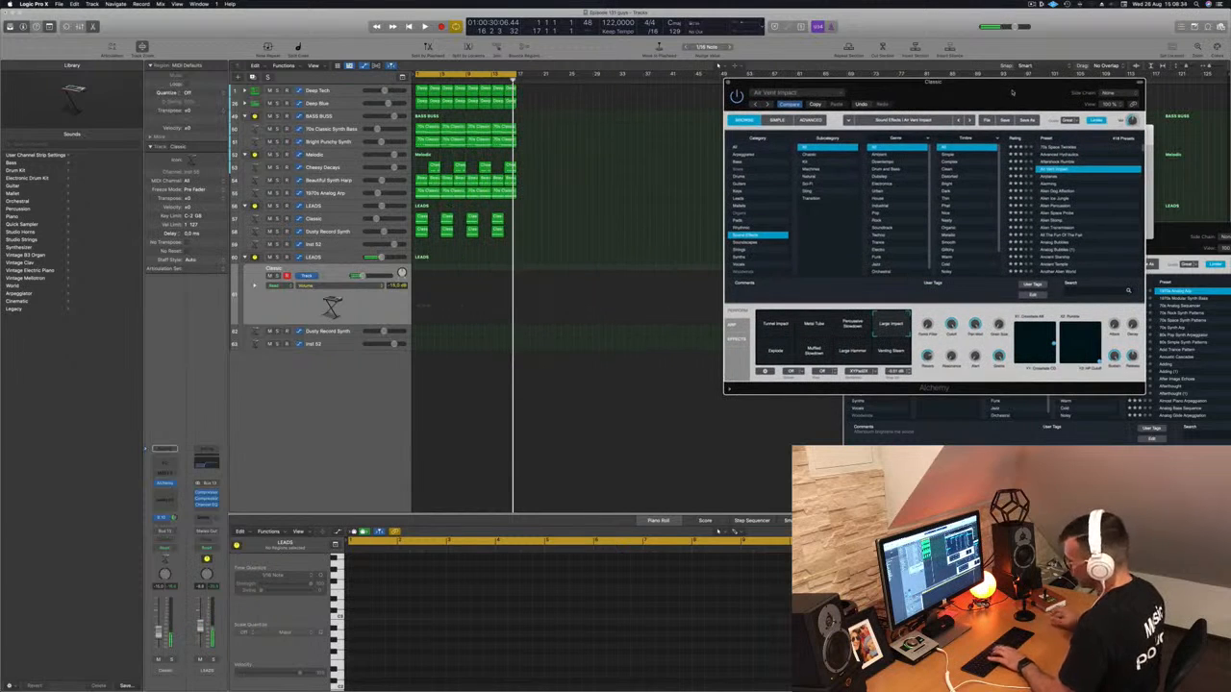
key("space")
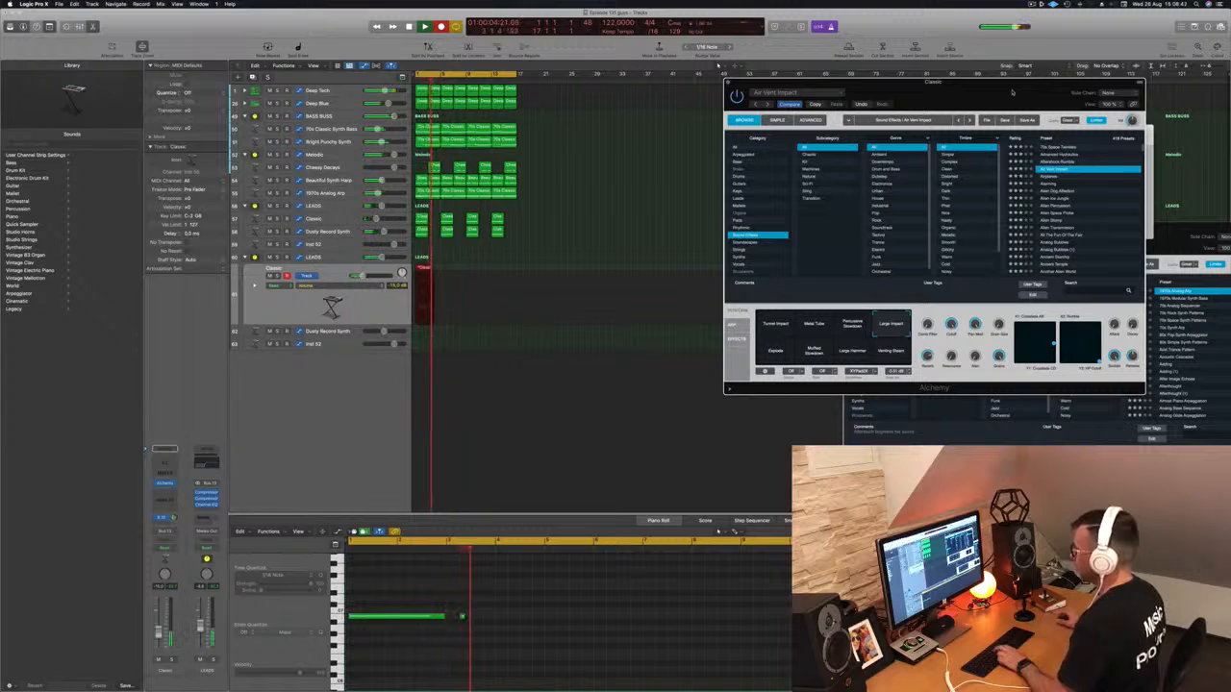
key("space")
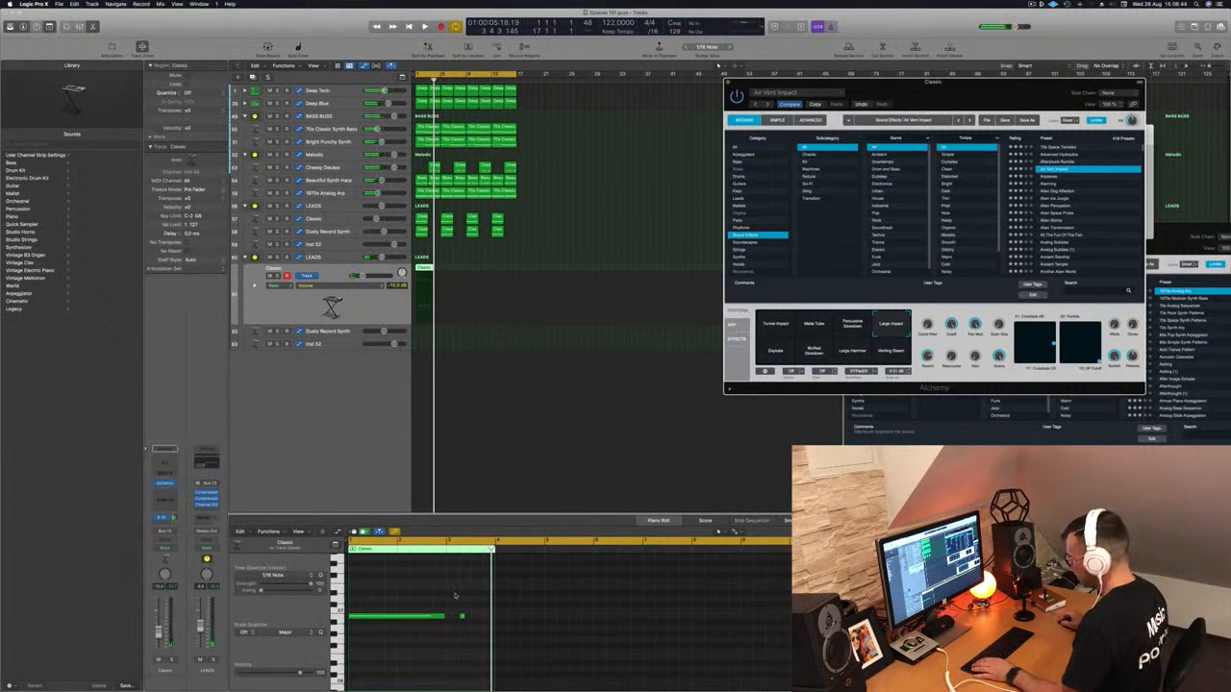
- Reduce the recorded region to its long note placed at bar 3, and extend the region to eight bars
left_click(717, 531)
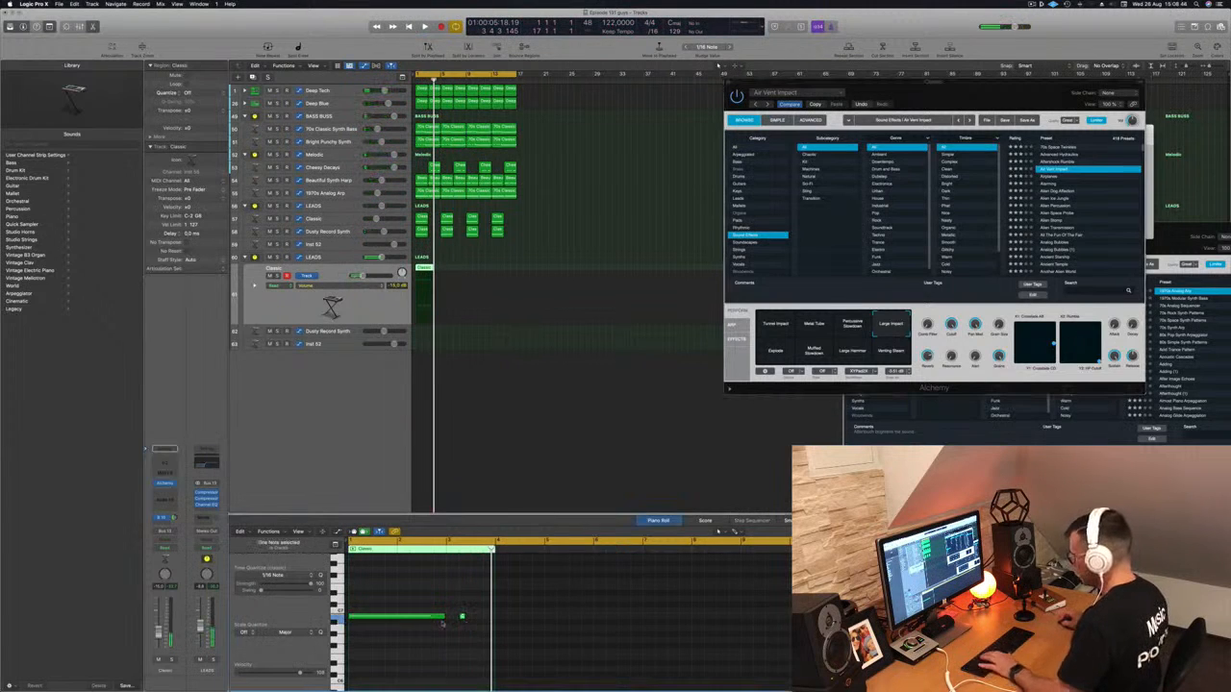
left_click_drag(411, 617, 508, 623)
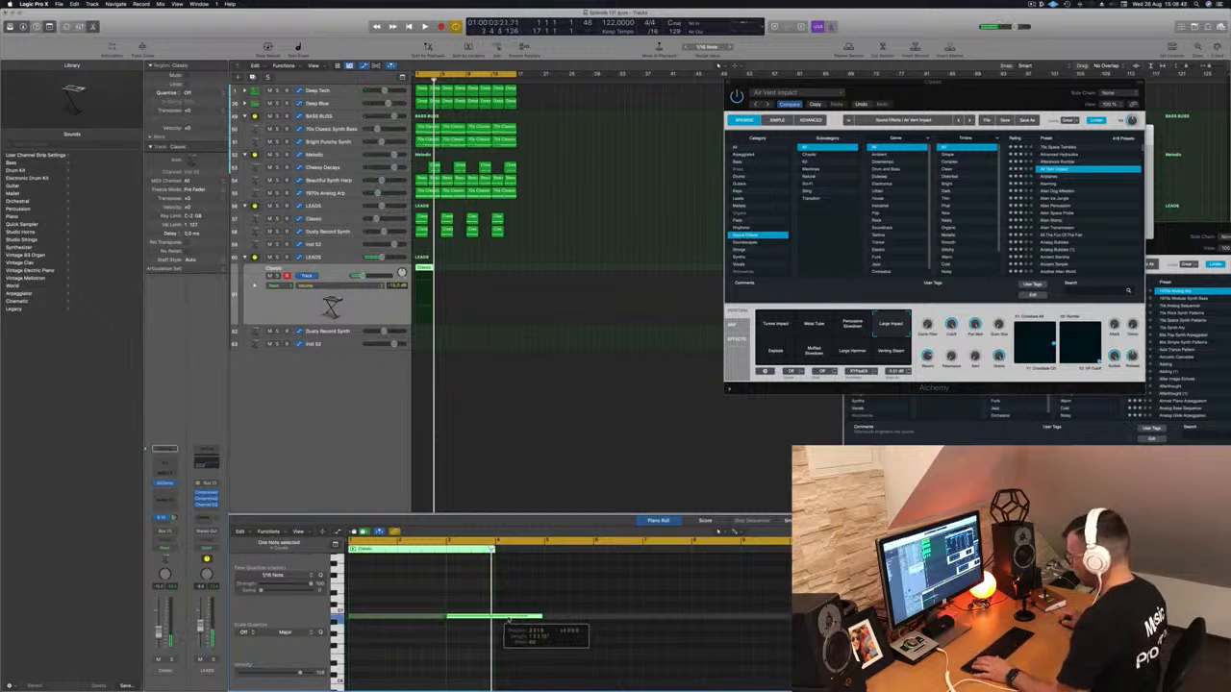
key("space")
scroll(482, 603, "up", 3)
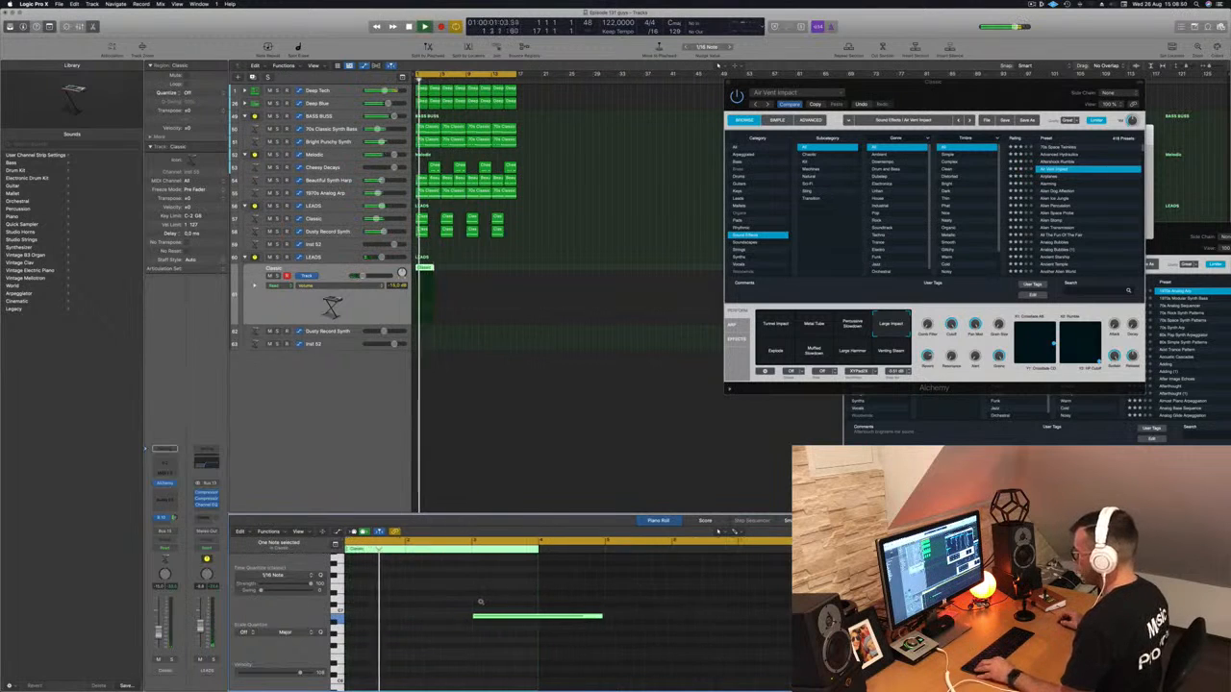
scroll(481, 603, "down", 3)
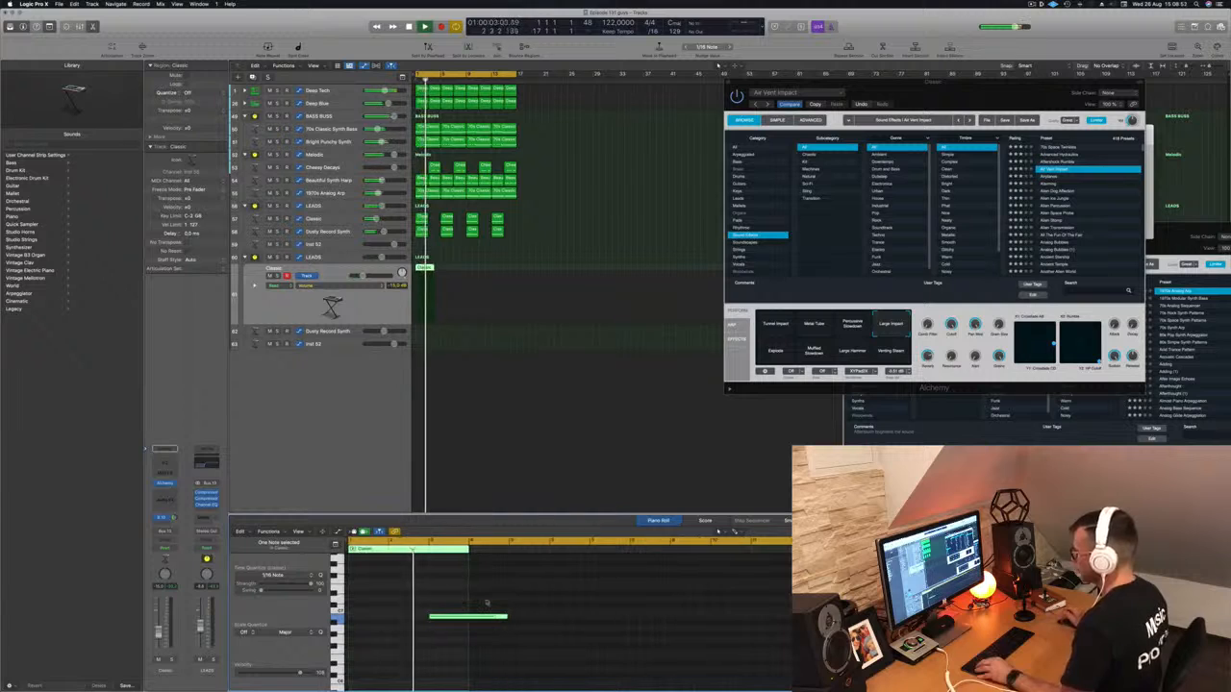
scroll(502, 594, "down", 2)
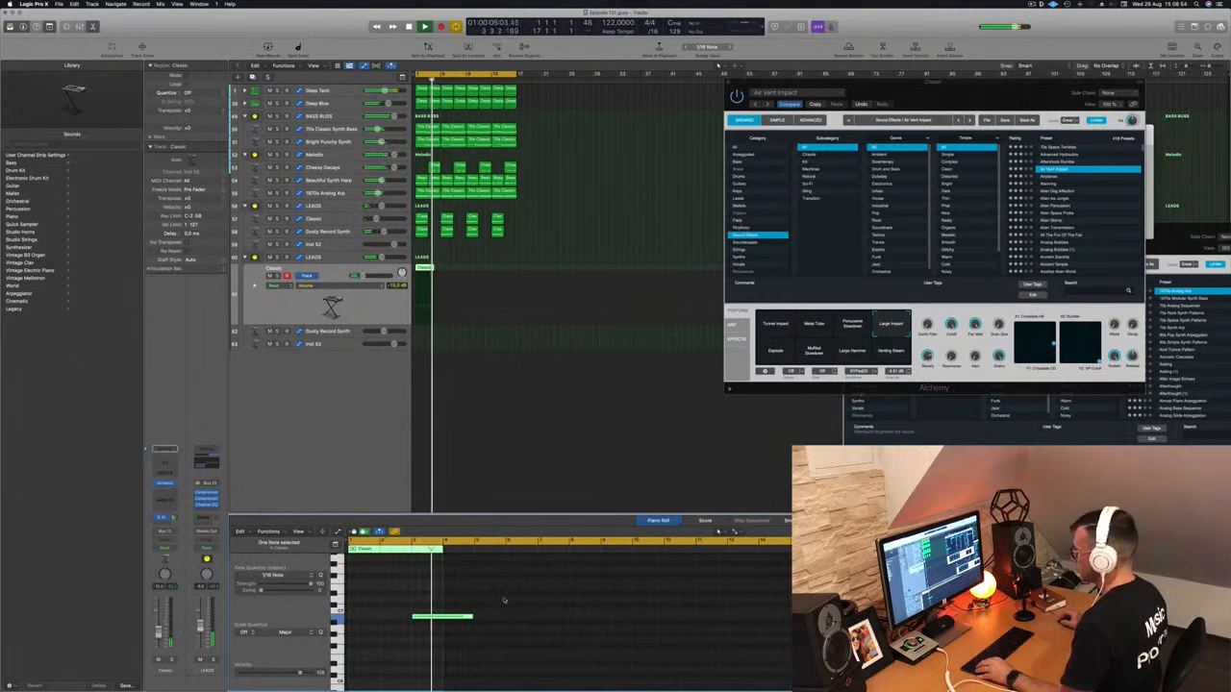
left_click_drag(433, 267, 465, 268)
key("space")
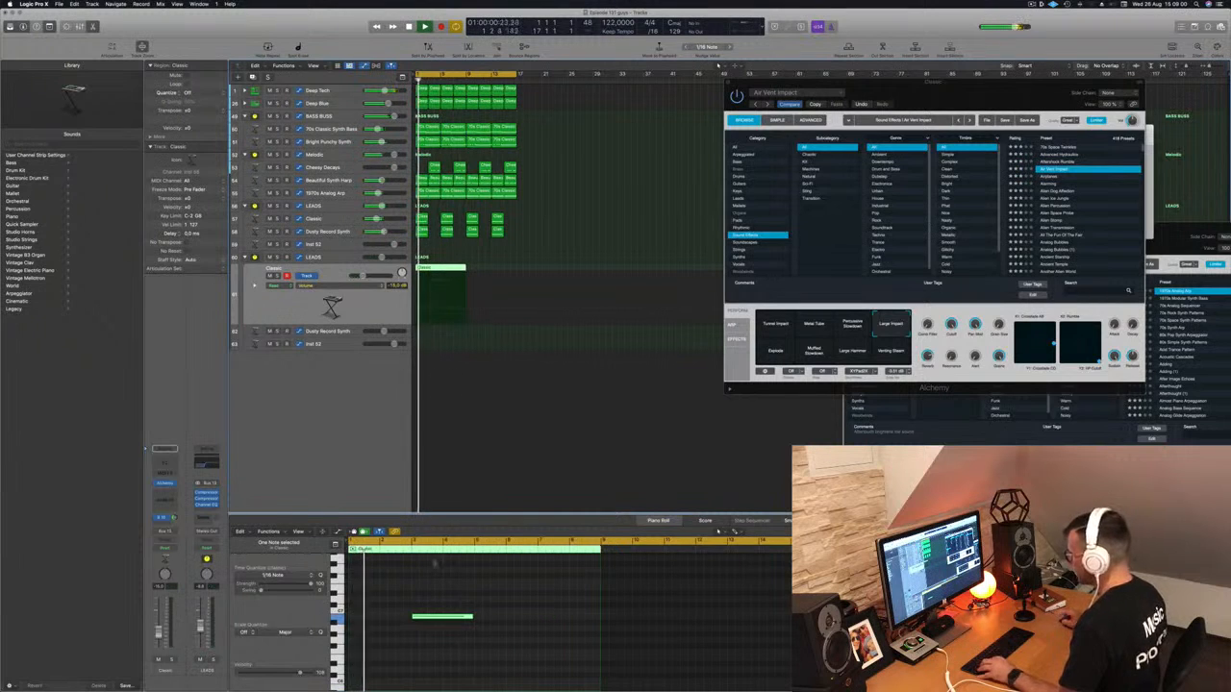
- Copy the impact note to bar 7 and duplicate the eight-bar Classic region at bar 9
left_click(443, 641)
left_click_drag(449, 617, 574, 620)
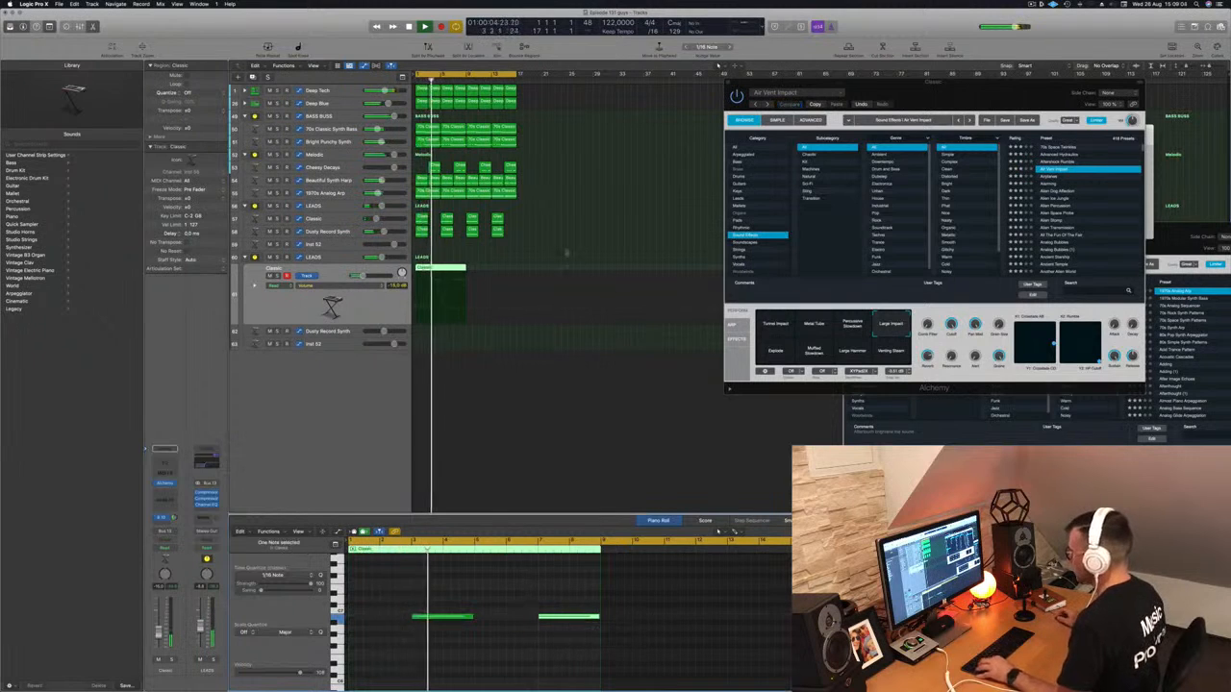
left_click_drag(452, 271, 502, 271)
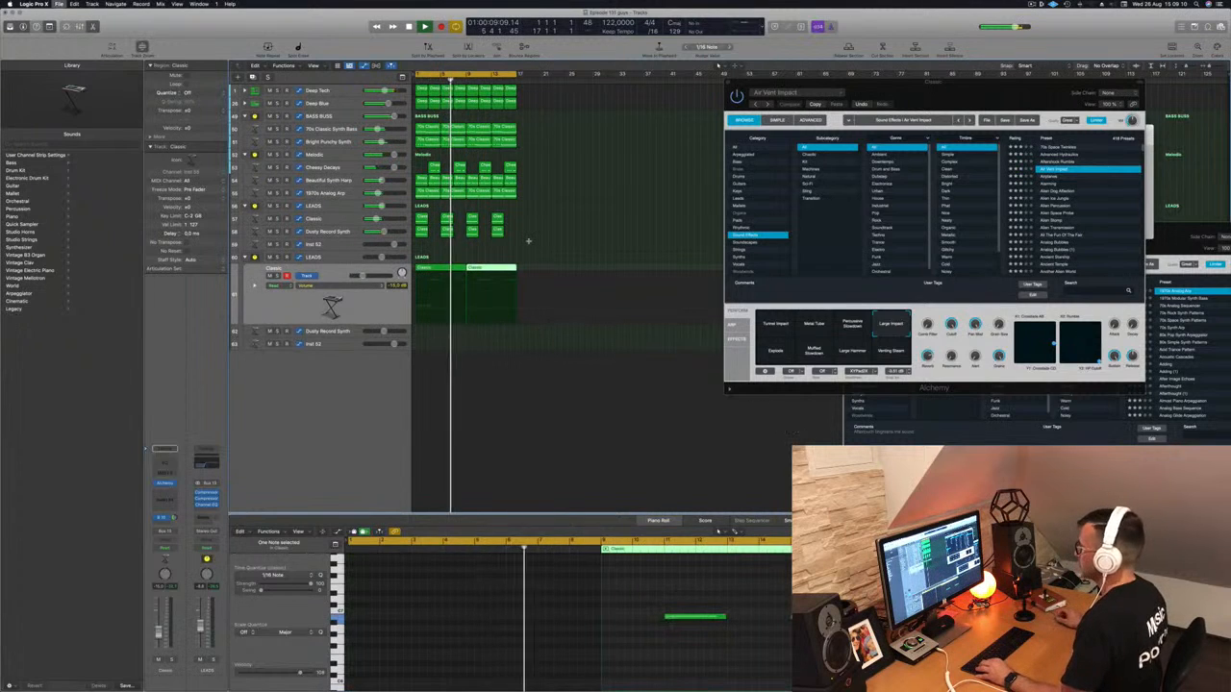
left_click(363, 315)
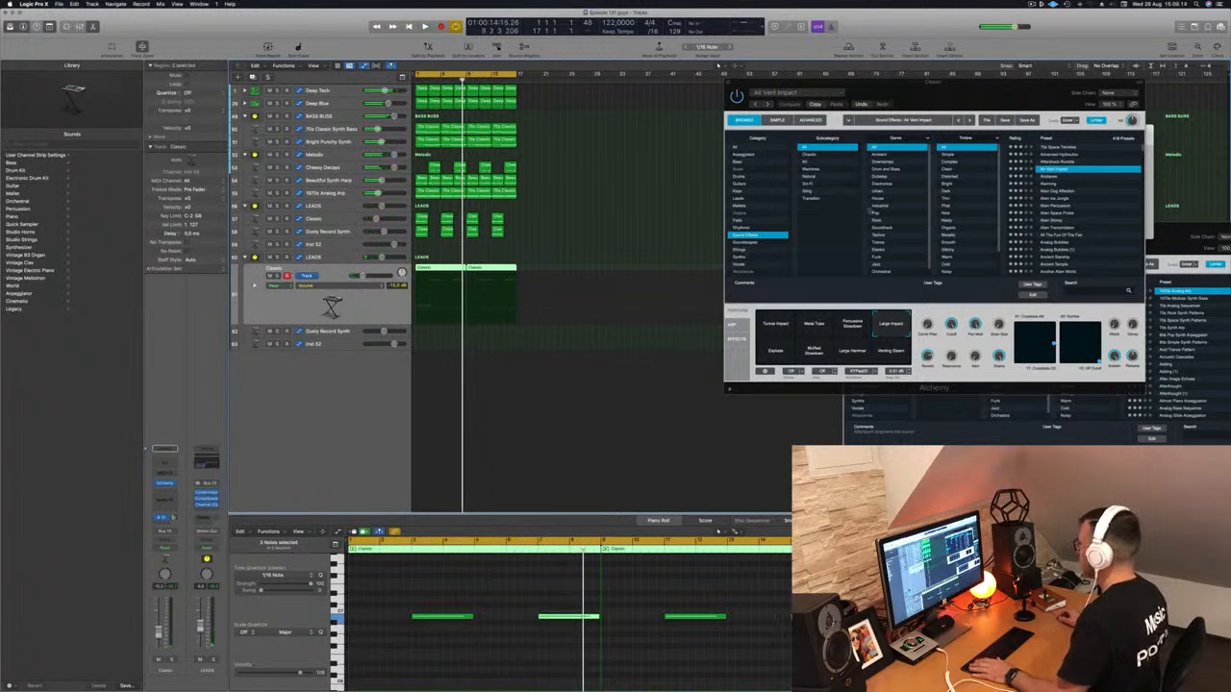
- Browse Alchemy's Sound Effects presets to the entries starting with R and audition several with played notes, including Ring Mod FX Falls
left_click_drag(1022, 94, 775, 122)
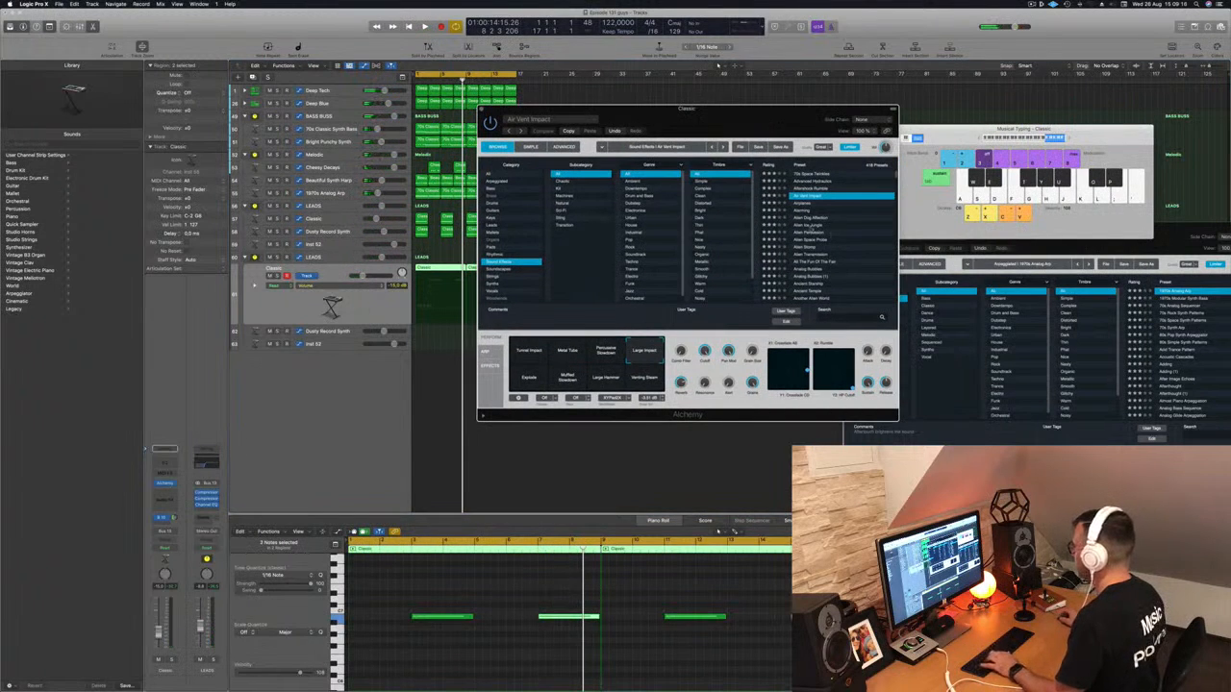
scroll(816, 237, "down", 10)
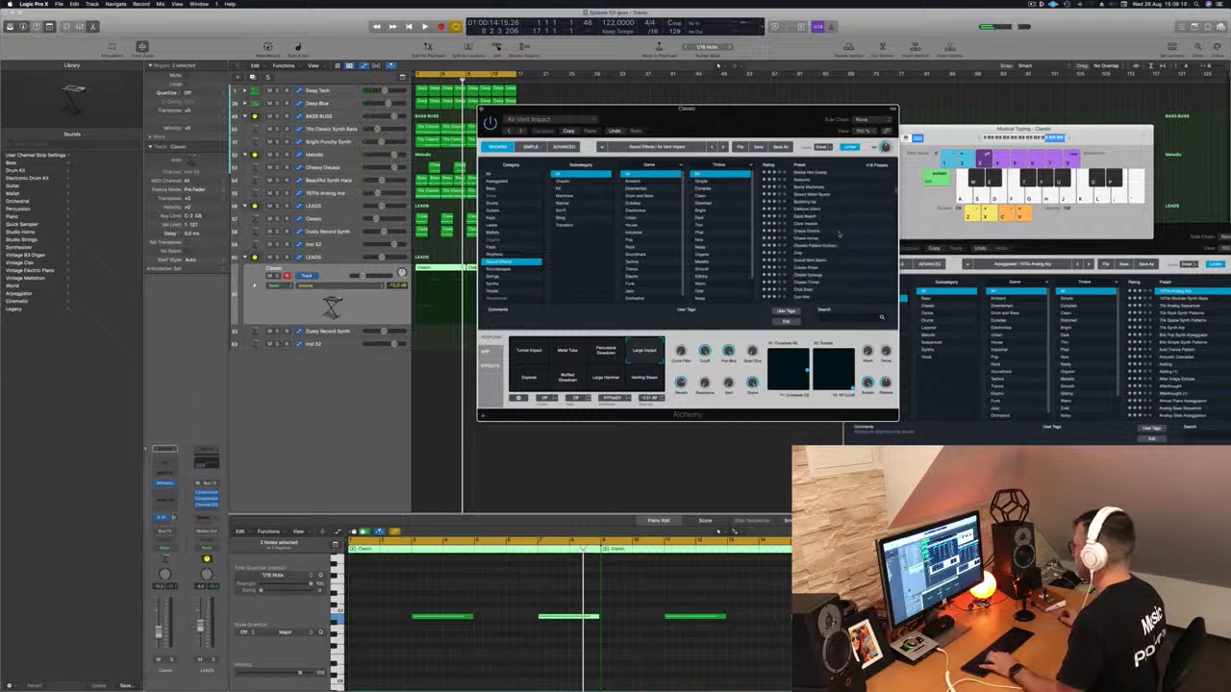
left_click_drag(896, 199, 888, 305)
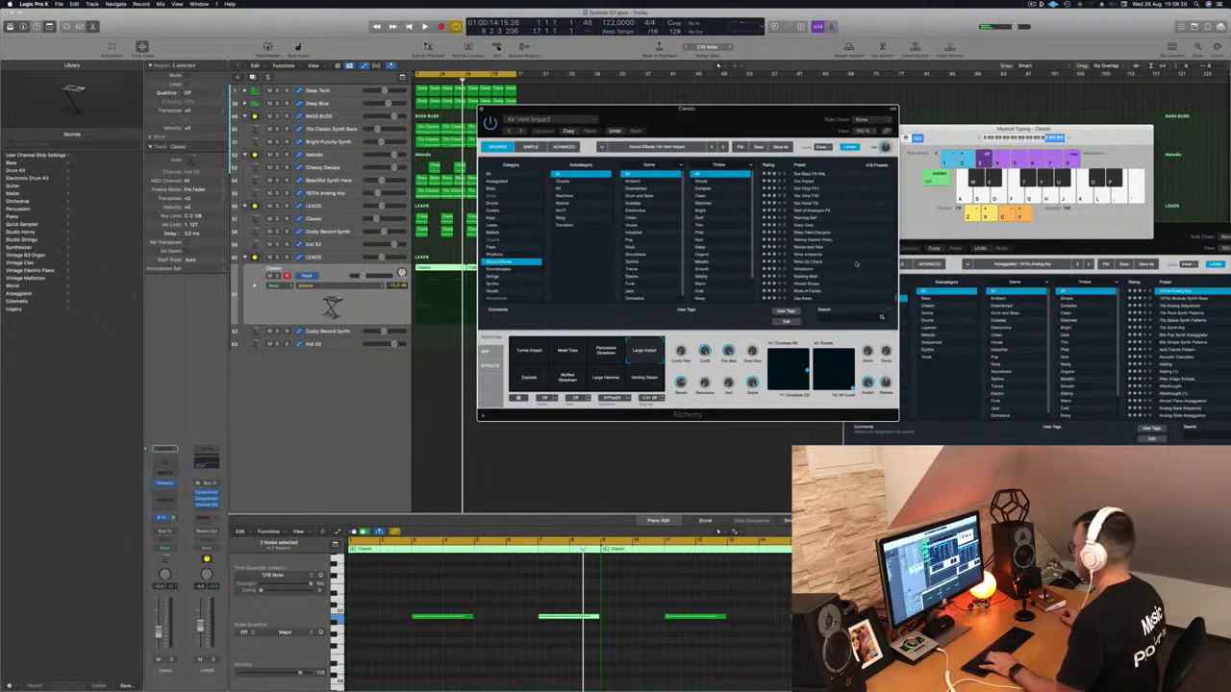
scroll(856, 264, "up", 5)
scroll(856, 265, "down", 15)
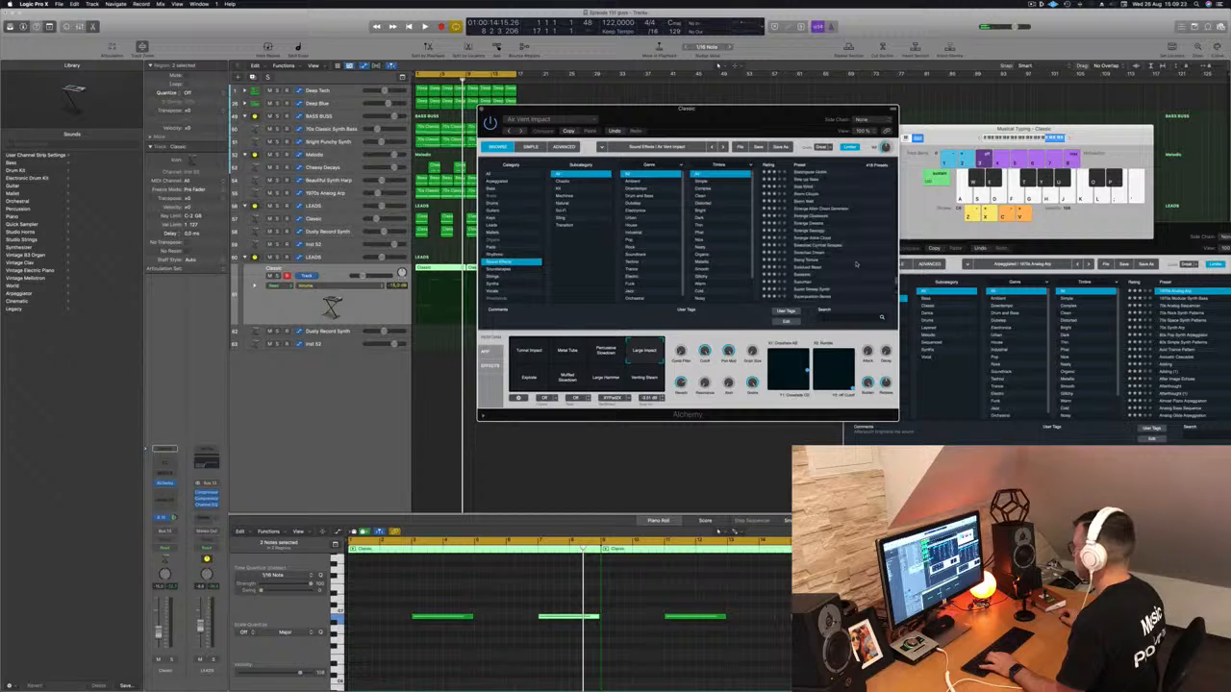
scroll(856, 265, "down", 10)
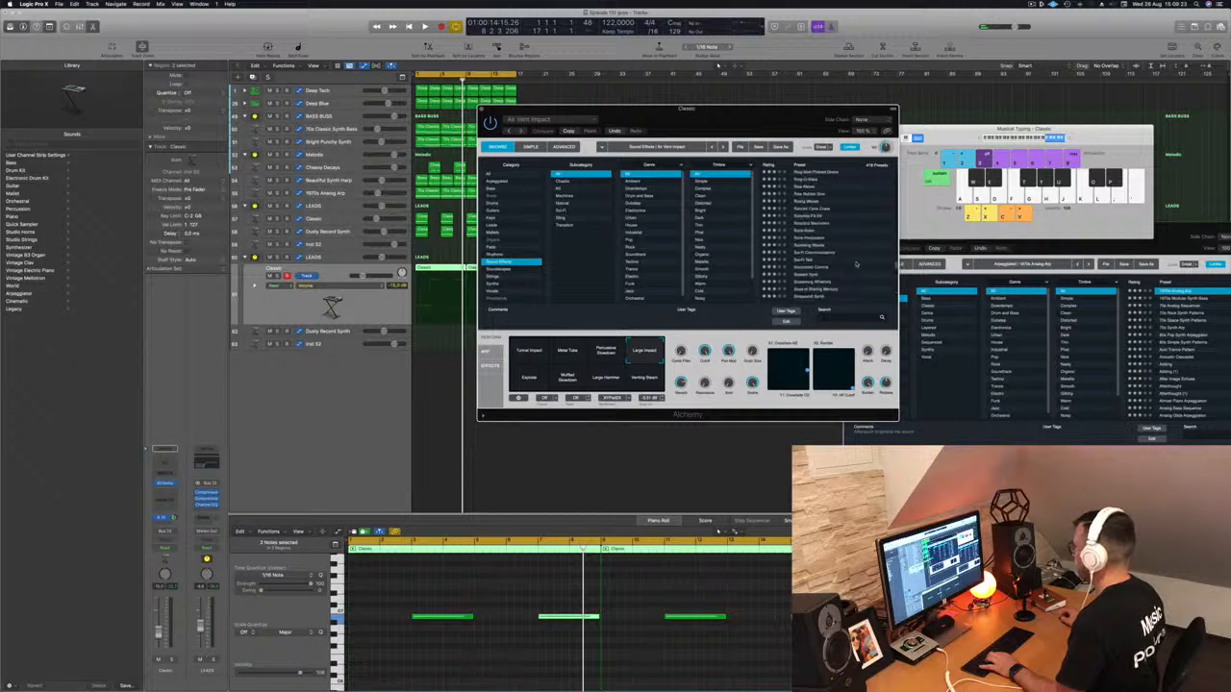
scroll(856, 265, "down", 2)
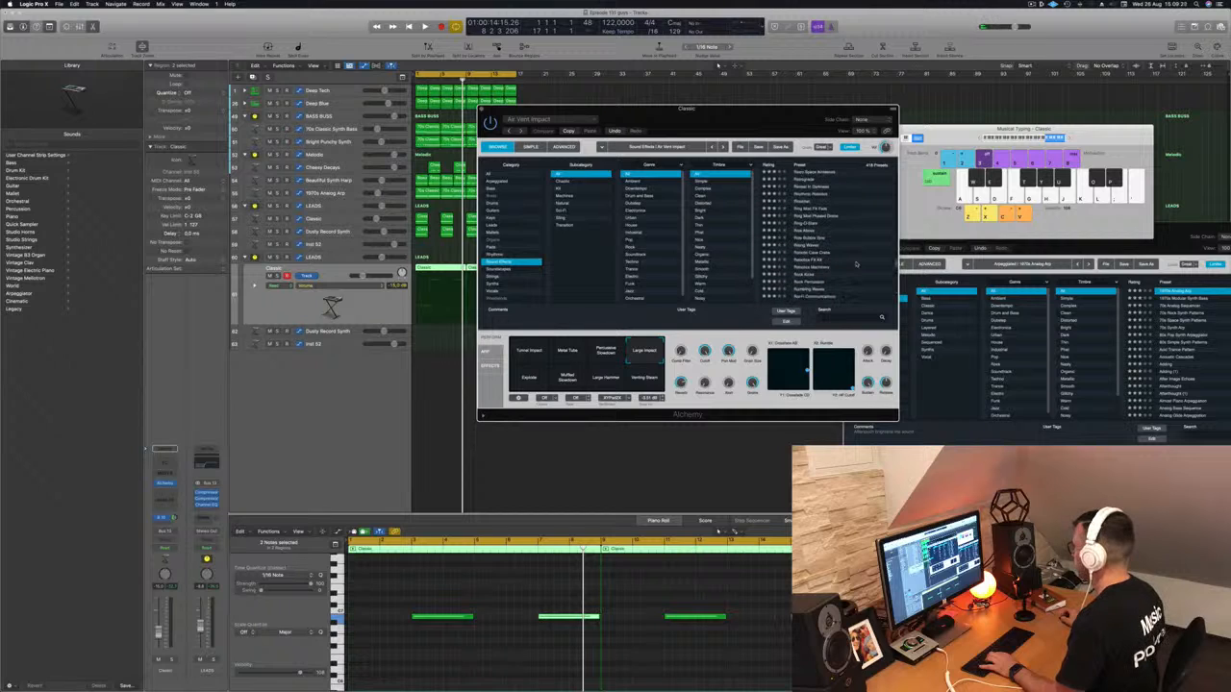
left_click(809, 196)
key("f")
key("g")
key("d")
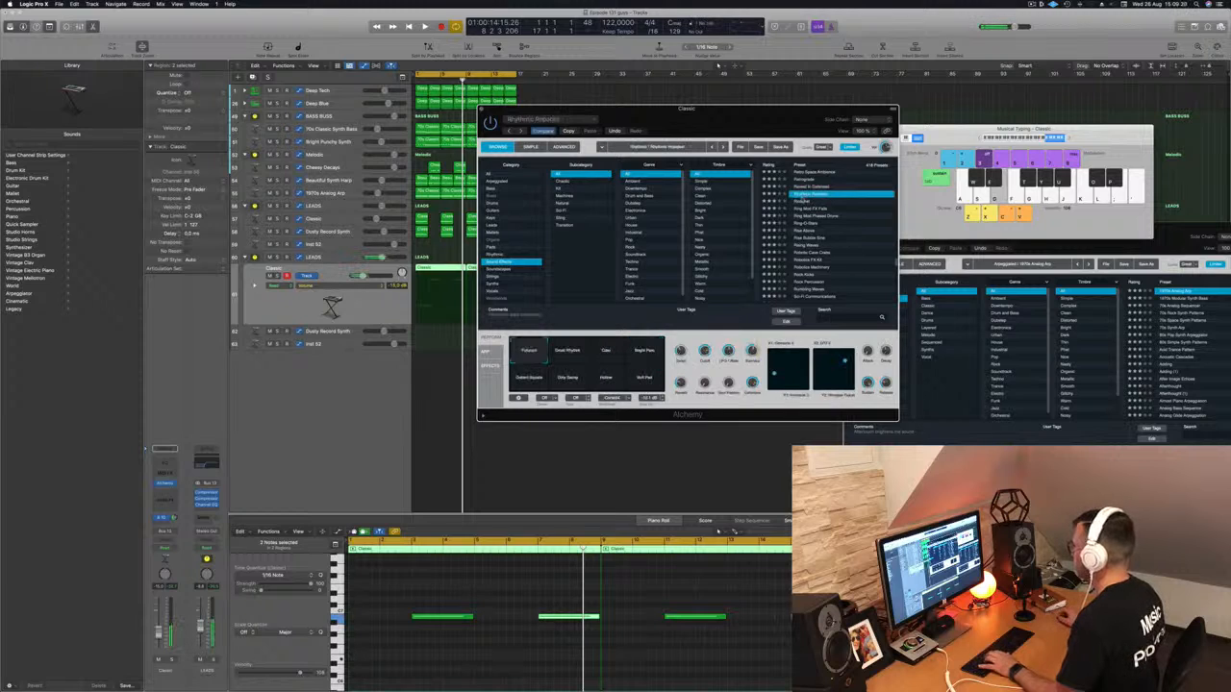
left_click(802, 203)
key("d")
left_click(805, 209)
key("d")
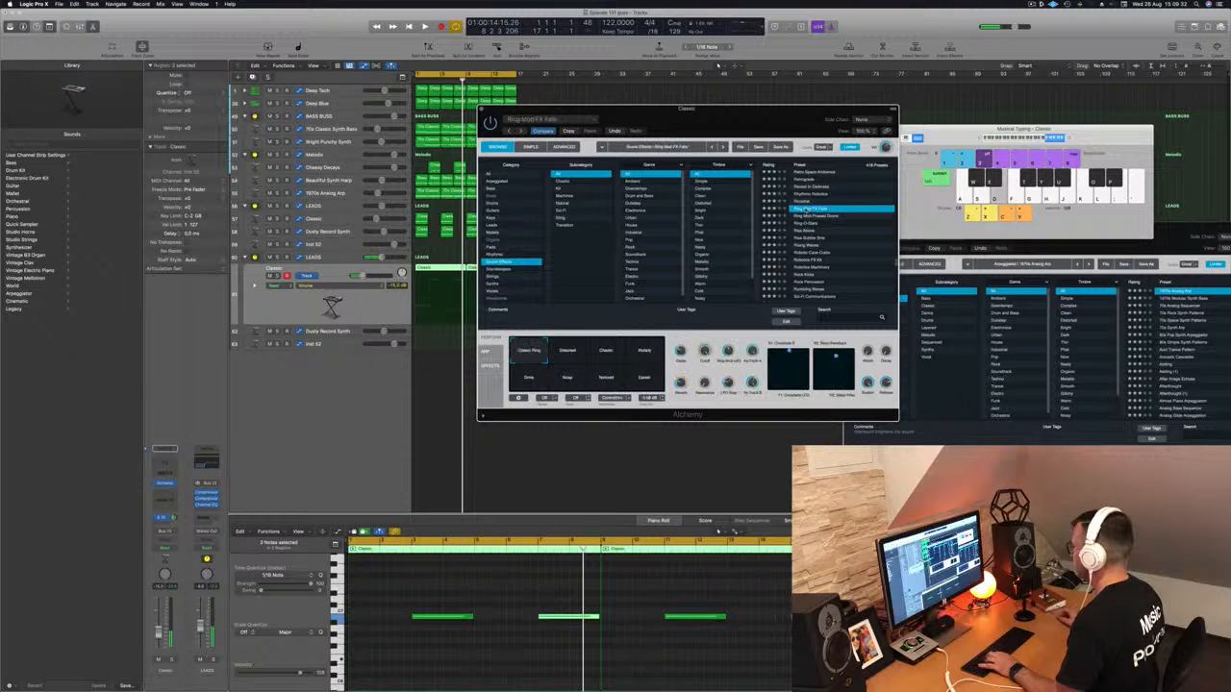
- Load the Rise Above preset and audition its Power Up, Power Down (Dry), Impact, Raw Rise and Metallic Rise variations
left_click(803, 223)
left_click(806, 232)
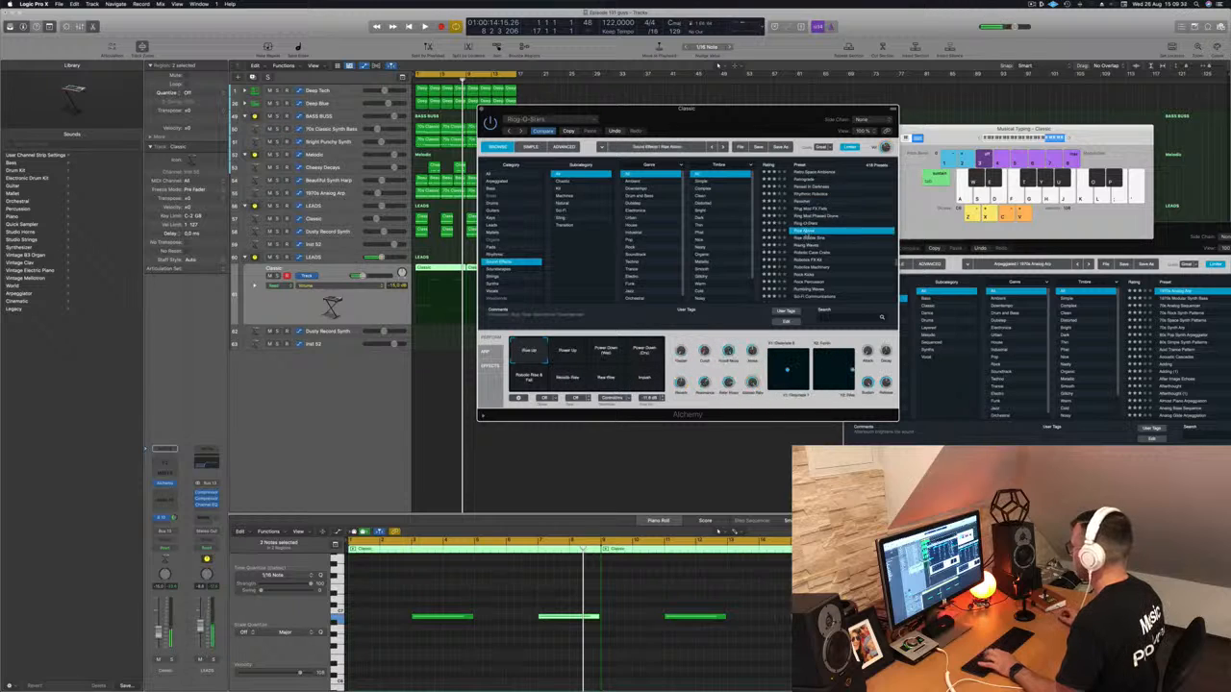
left_click(579, 353)
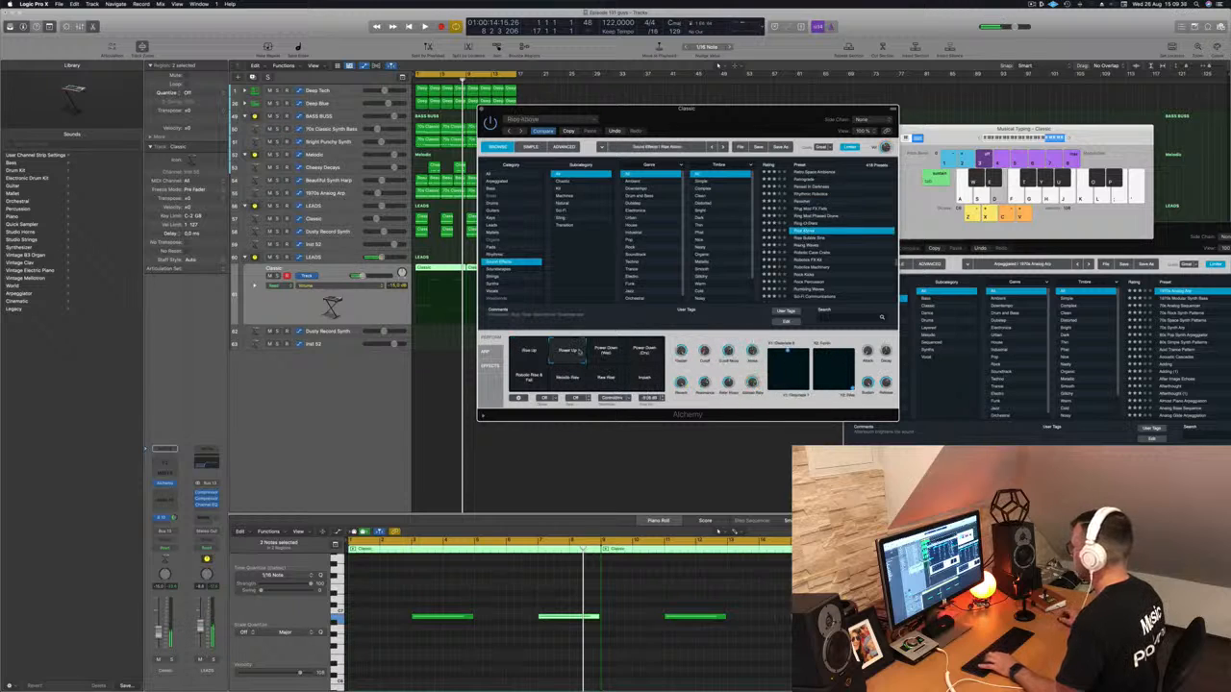
left_click(644, 352)
left_click(644, 377)
left_click(608, 380)
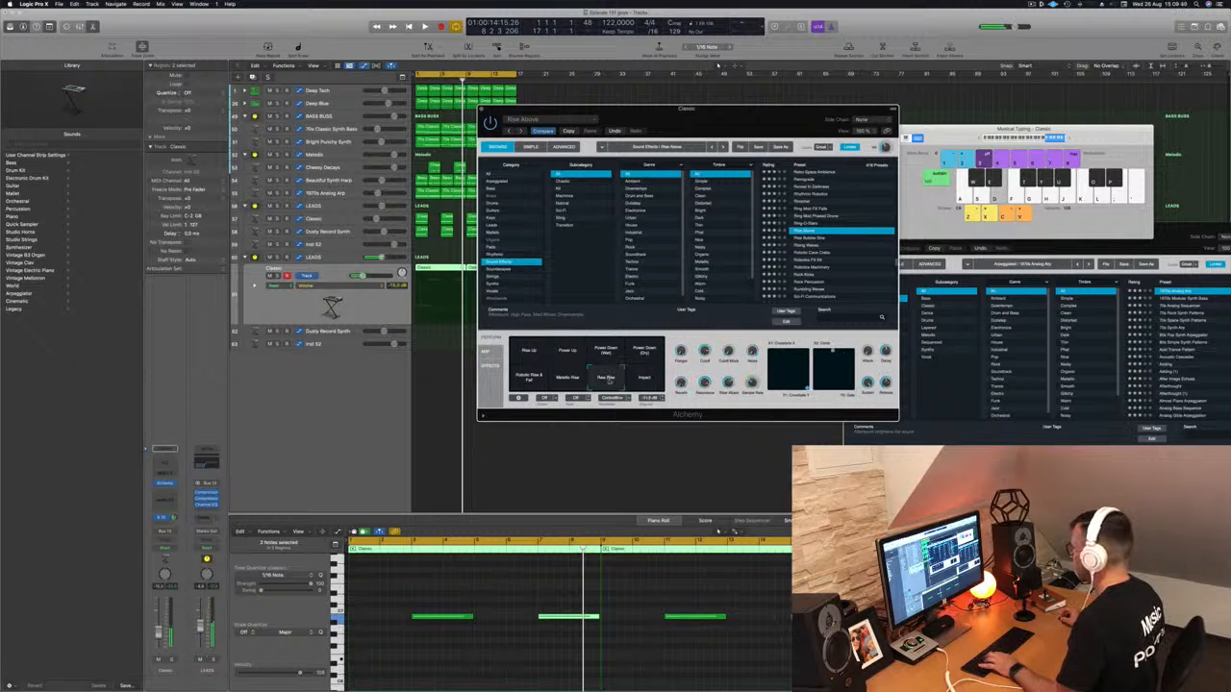
left_click(560, 381)
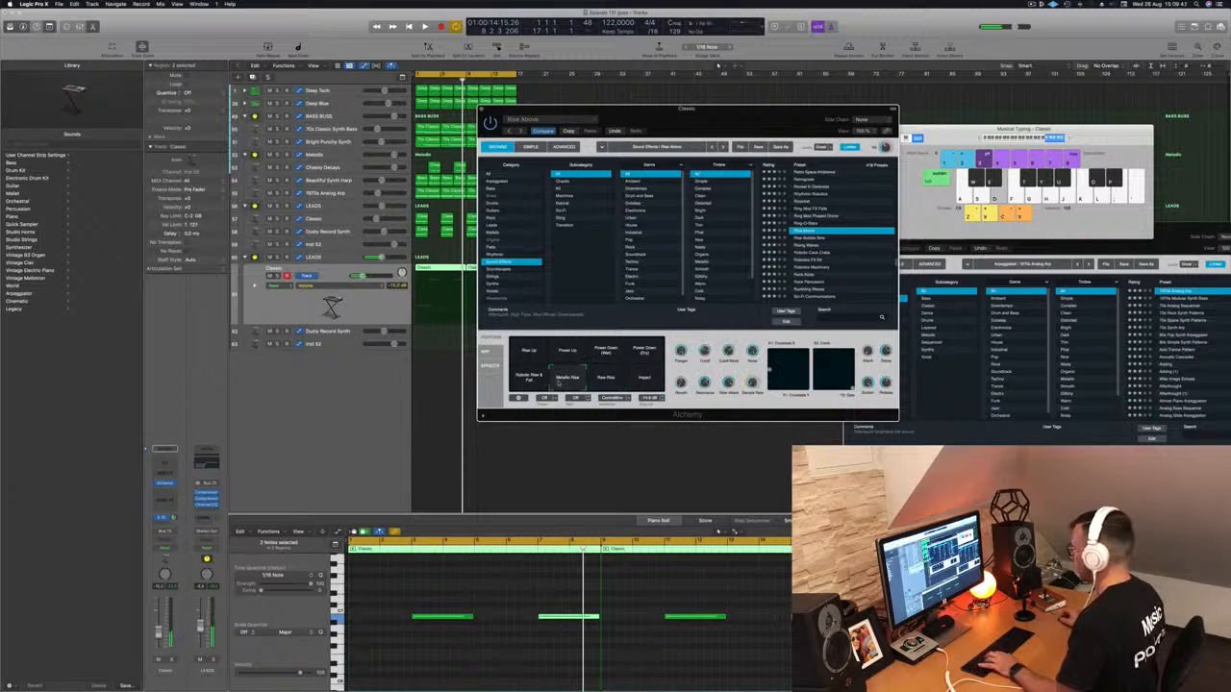
- Compare Rise Above's Robotic Rise & Fall with Metallic Rise, keep Metallic Rise, and copy the first Classic region to the lower Dusty Record Synth track
left_click(523, 382)
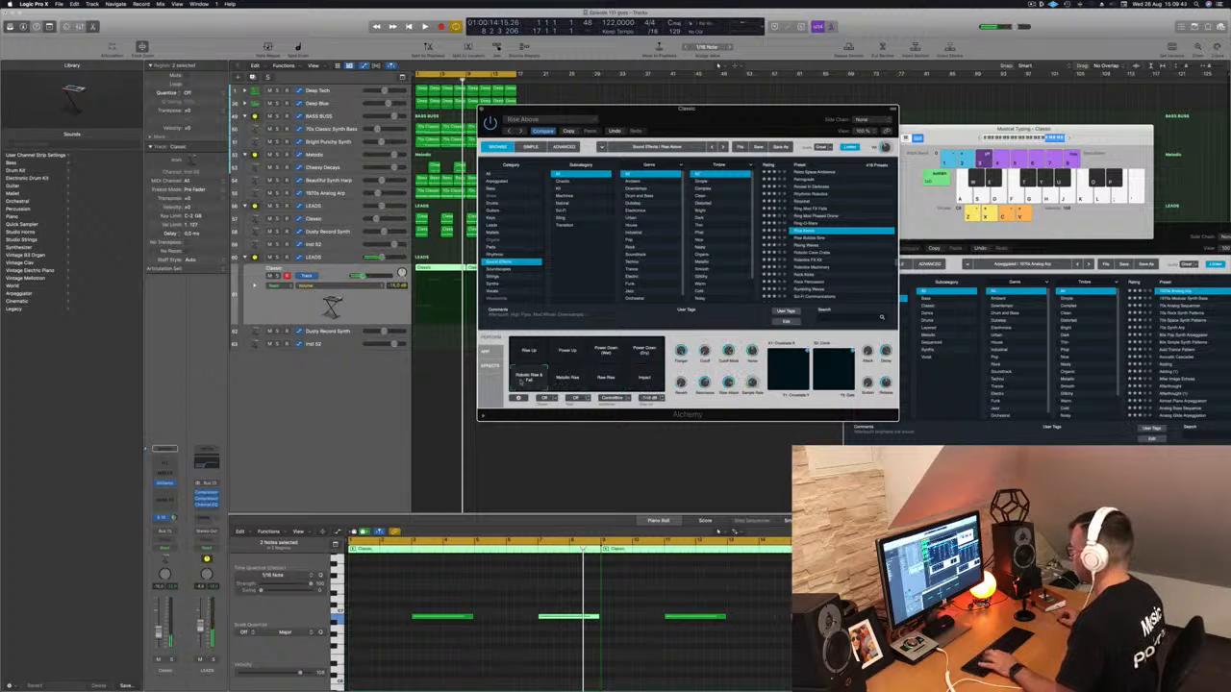
left_click(566, 381)
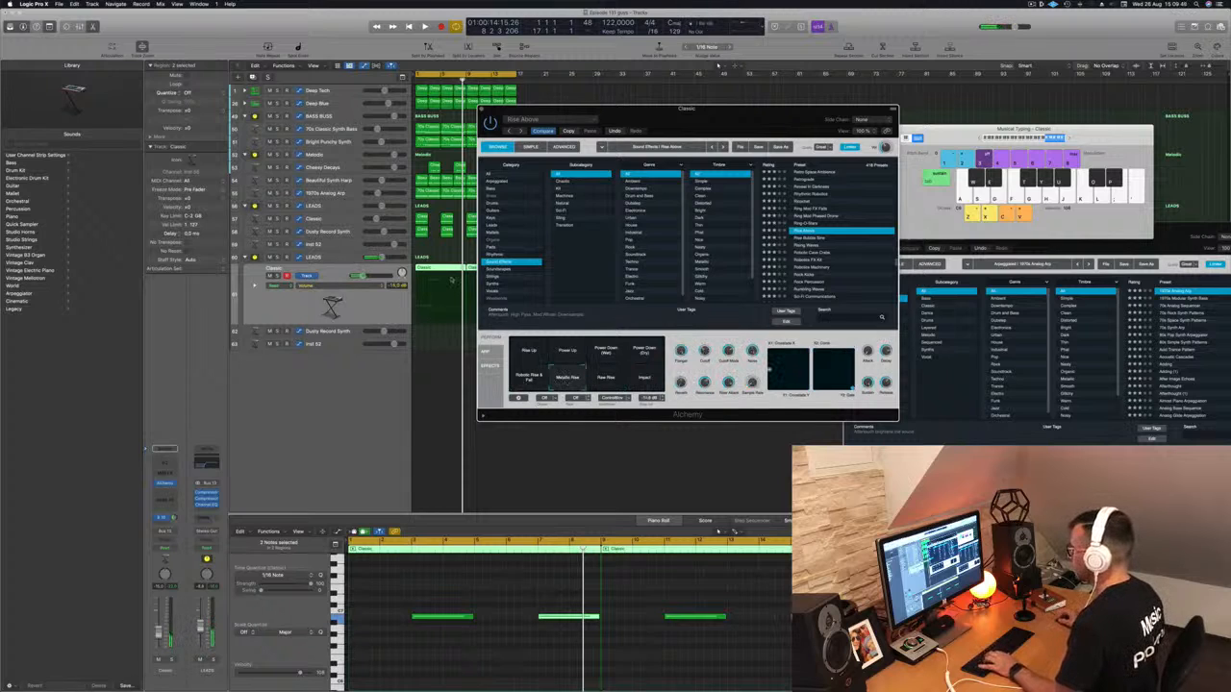
left_click(452, 280)
left_click(444, 269)
left_click_drag(443, 270, 437, 336)
key("space")
key("space")
- Move the copied region's two notes to bars 1 and 5, and transpose them down two octaves
left_click_drag(424, 594, 610, 665)
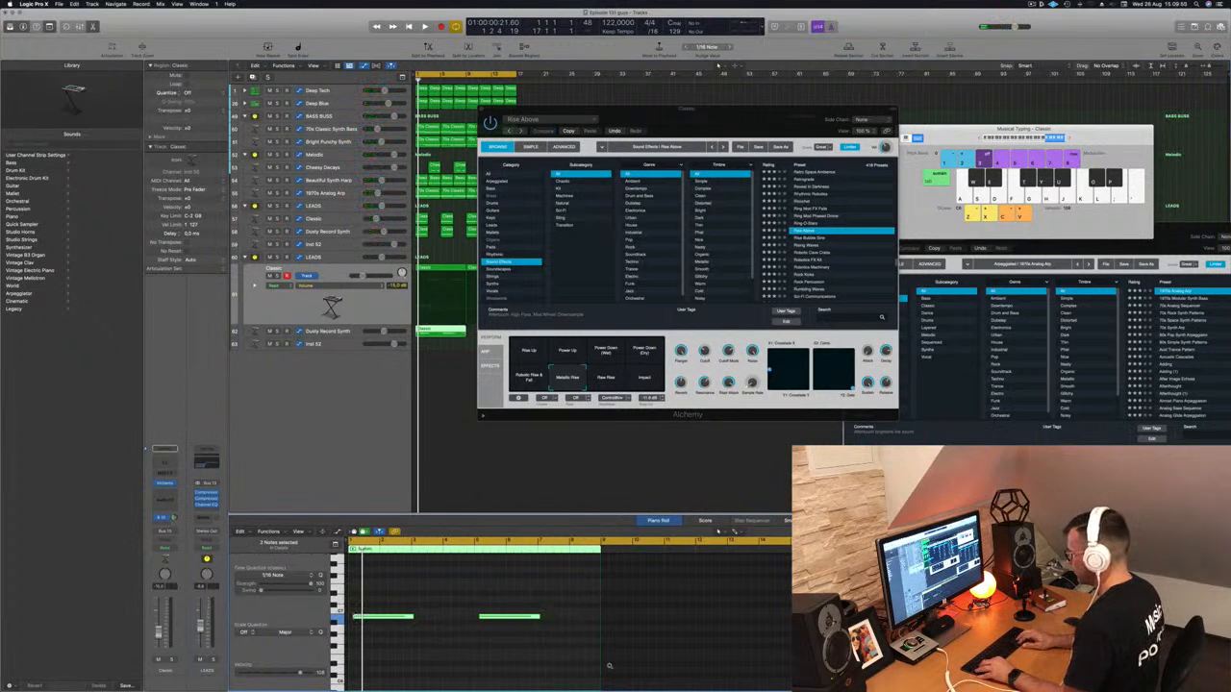
key("space")
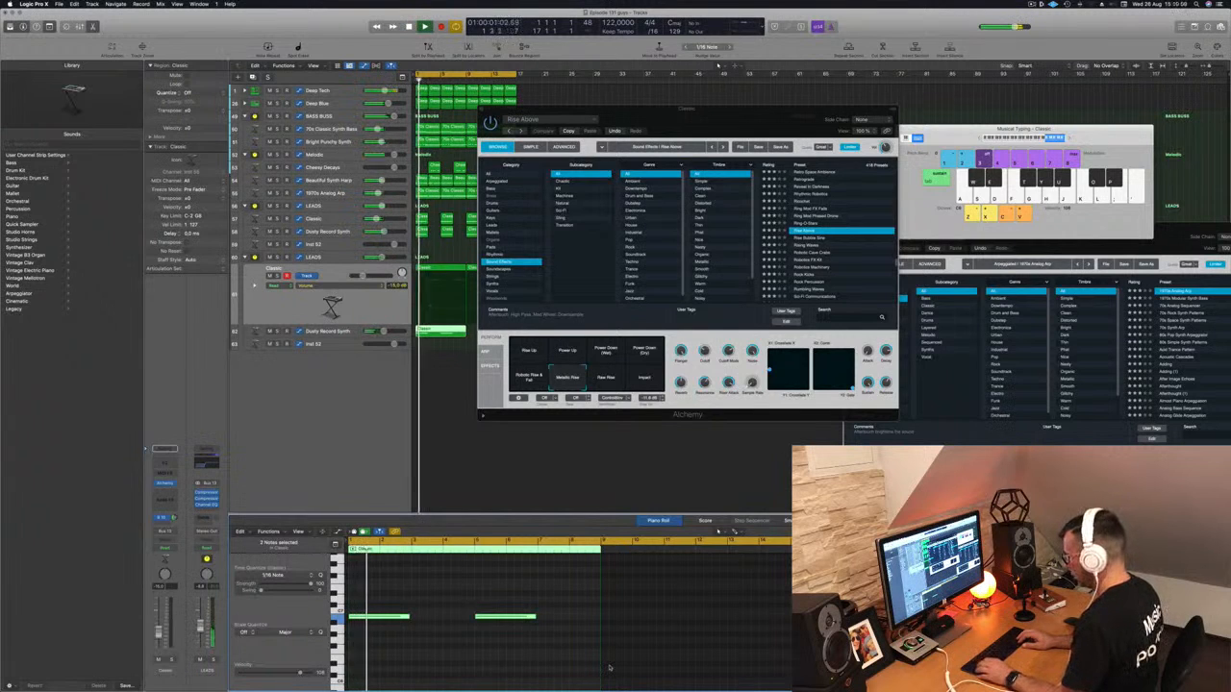
left_click(442, 640)
key("super+a")
key("alt+shift+Down")
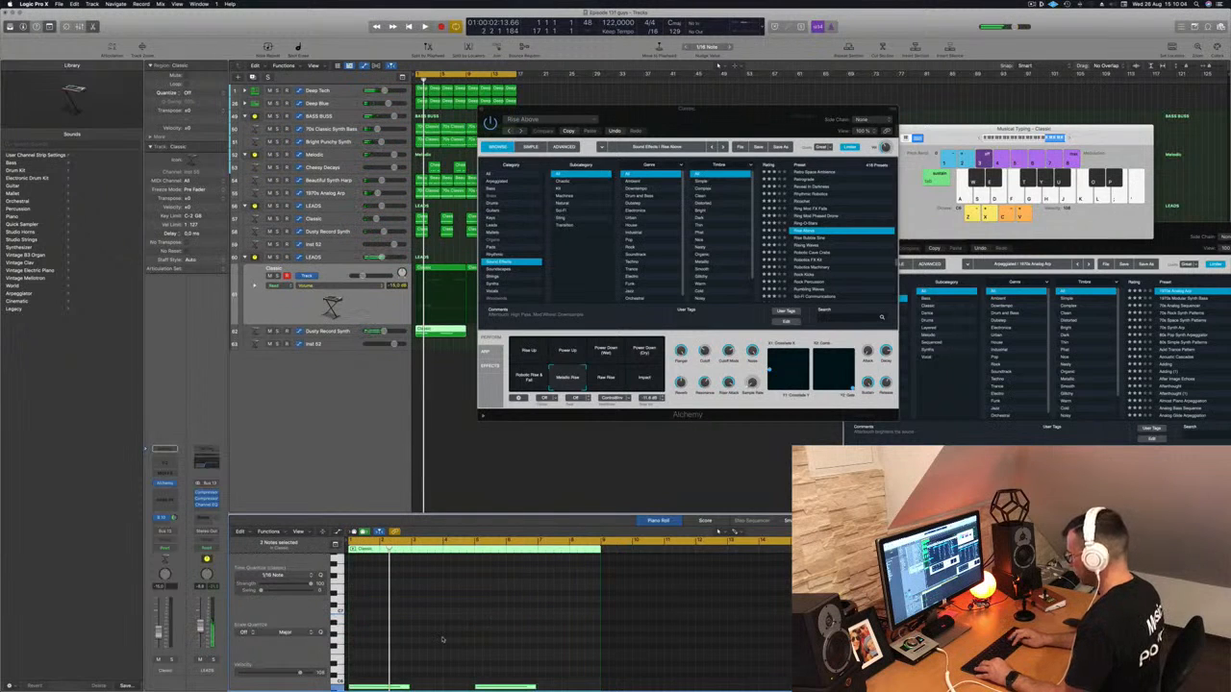
key("alt+shift+Down")
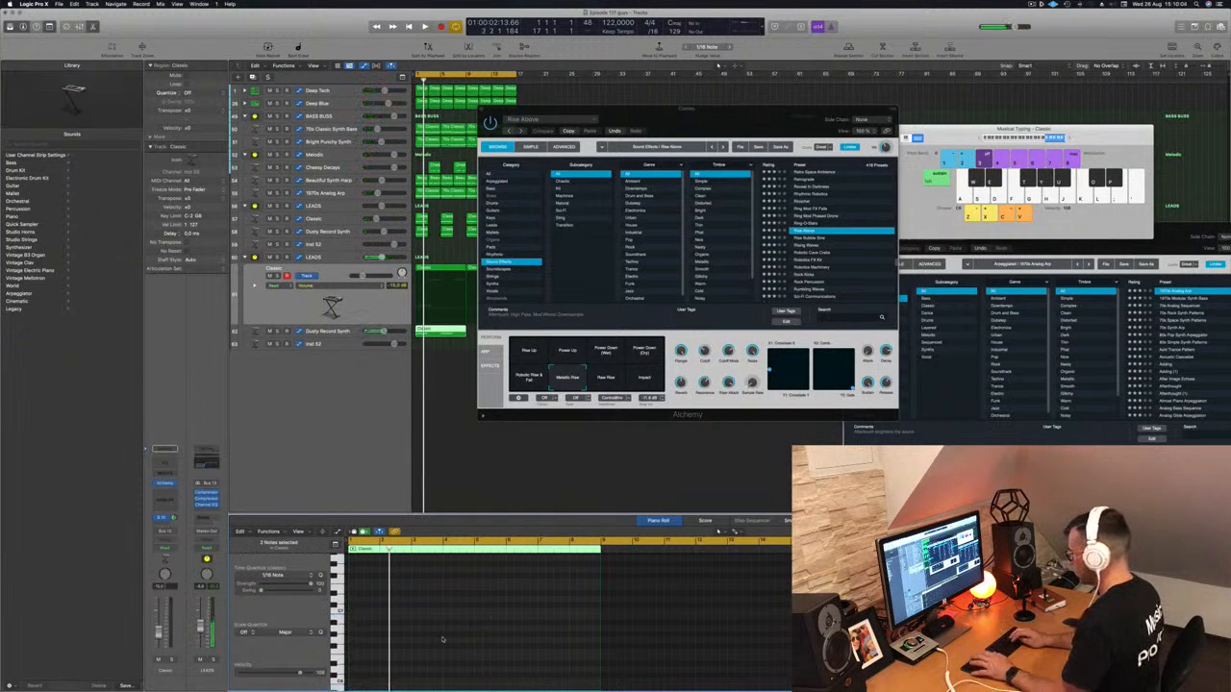
key("space")
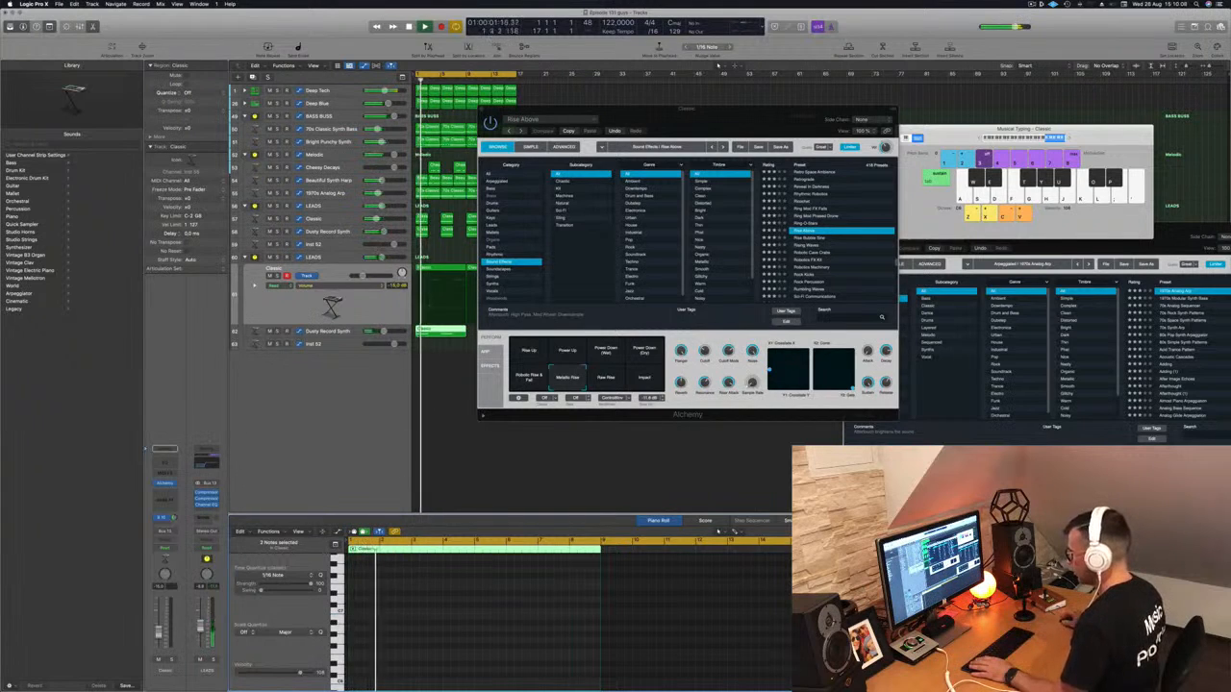
- Play back the copied region on its own track, first with the full mix and then with the track soloed
left_click(441, 331)
key("space")
left_click(444, 620)
key("space")
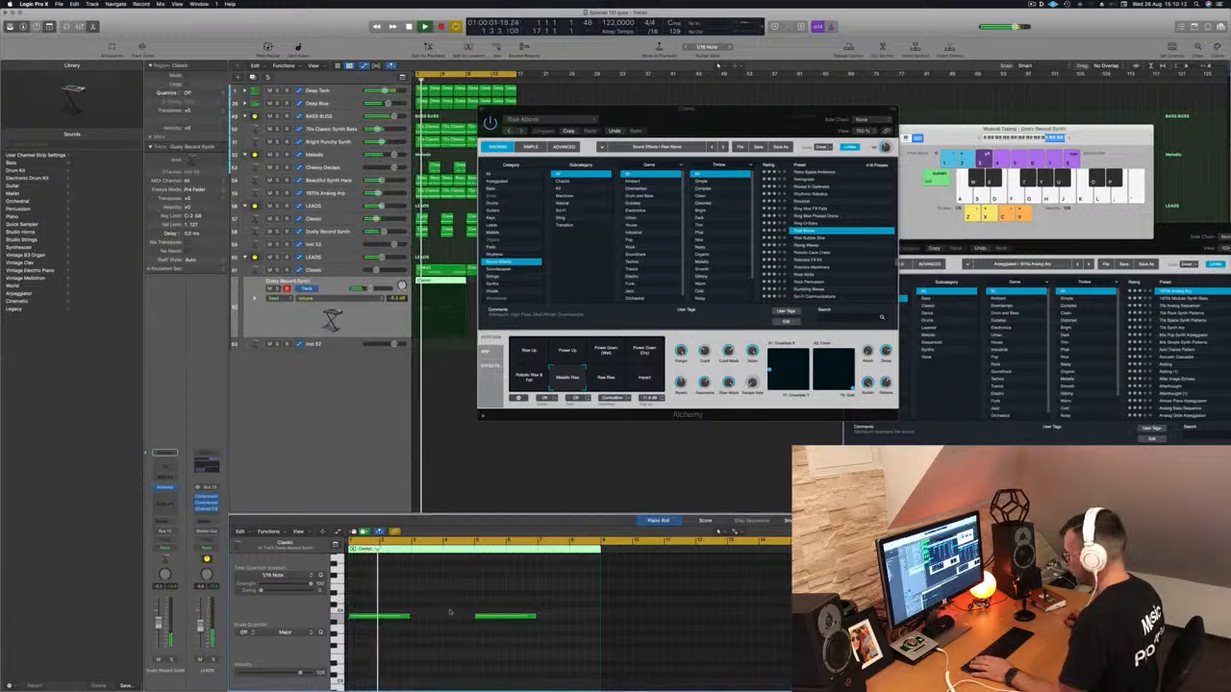
key("space")
key("space")
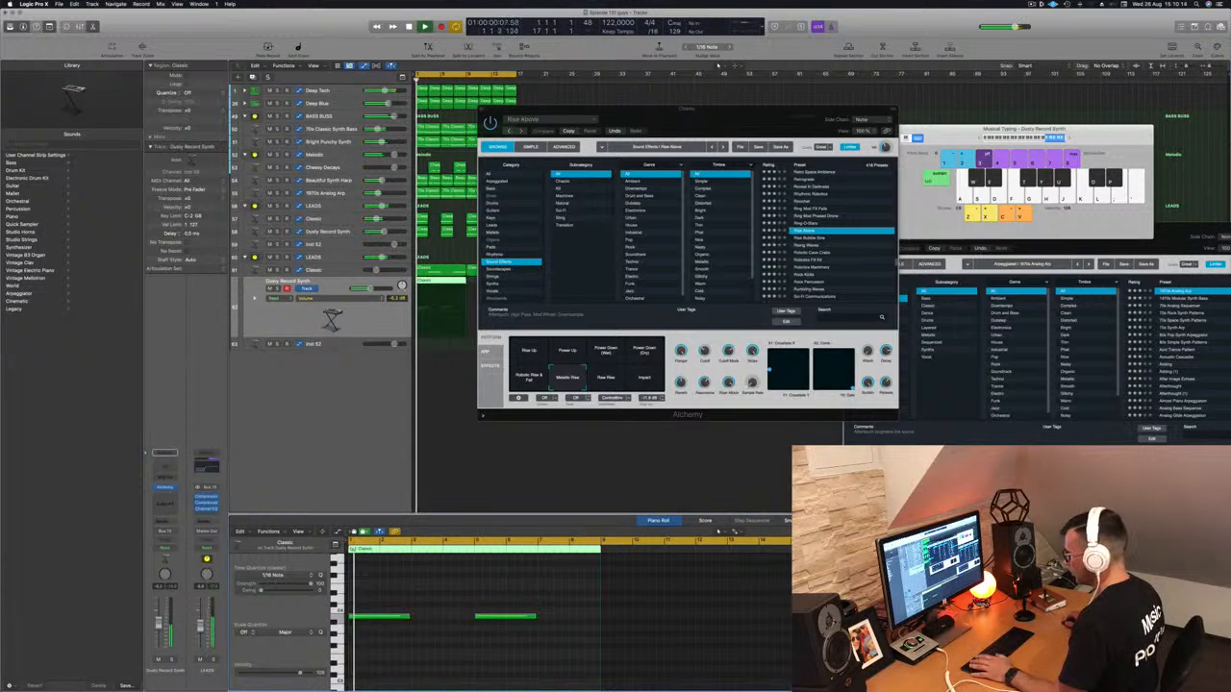
key("space")
left_click(171, 661)
key("space")
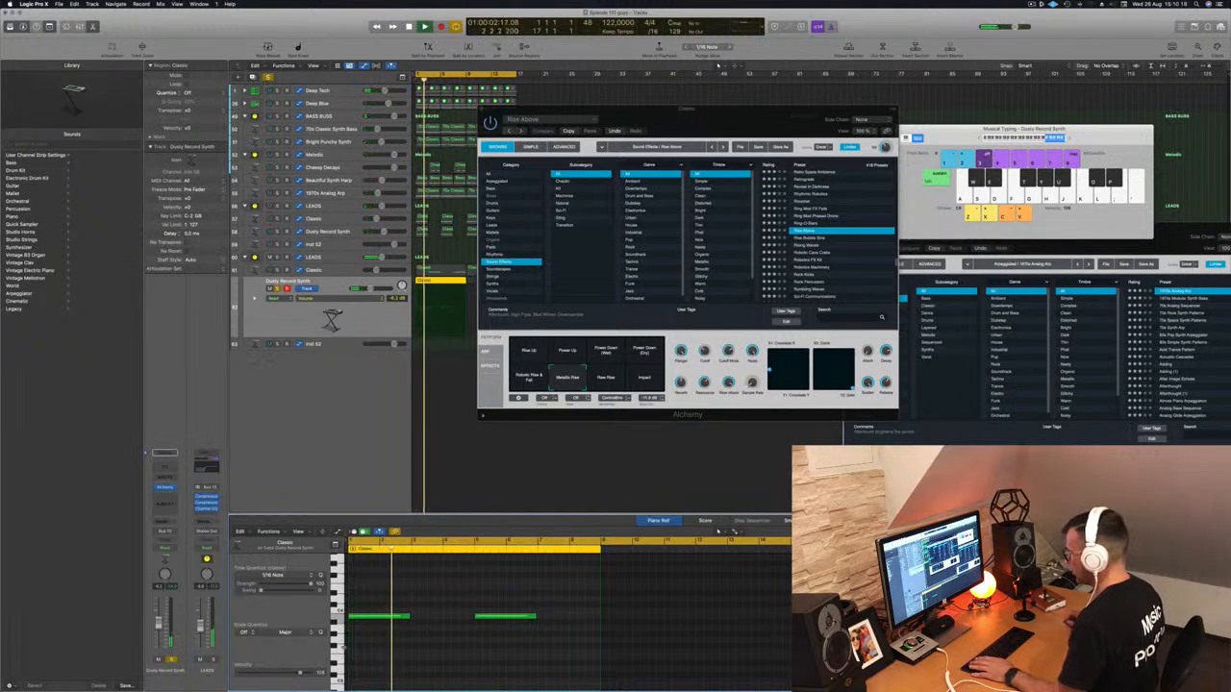
key("space")
key("space")
- Open the lower Dusty Record Synth track's Alchemy instrument and place its window beside the Rise Above one
left_click(530, 379)
left_click(567, 379)
left_click(381, 315)
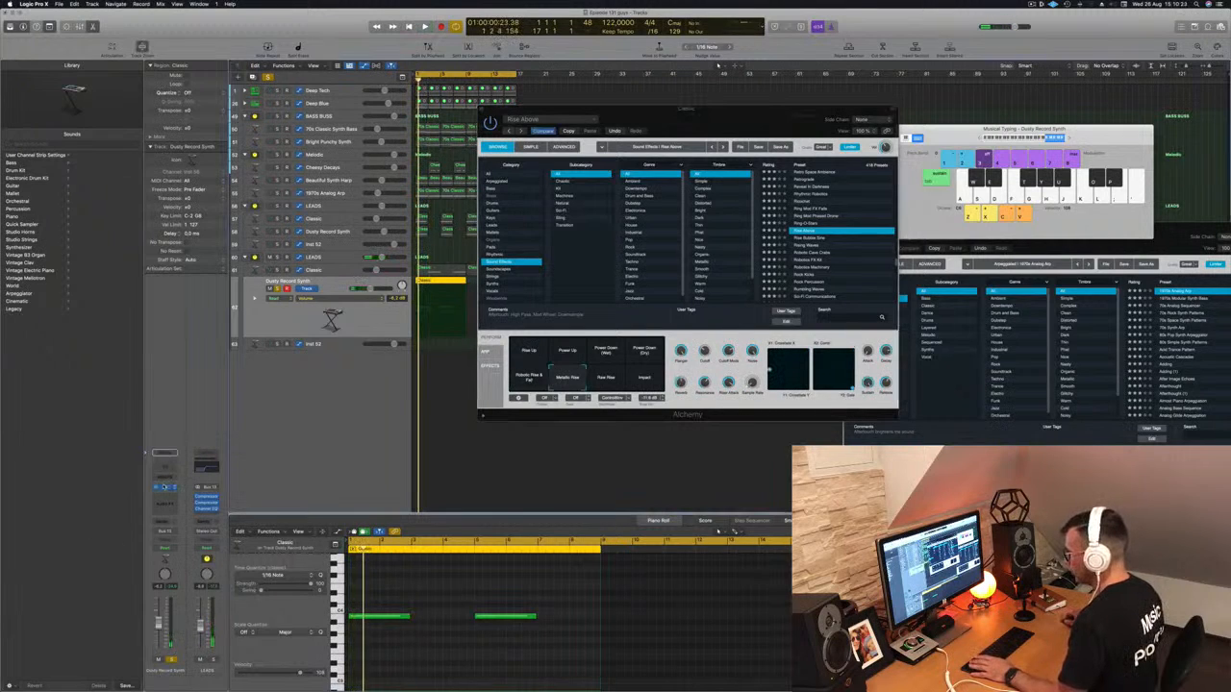
left_click(165, 489)
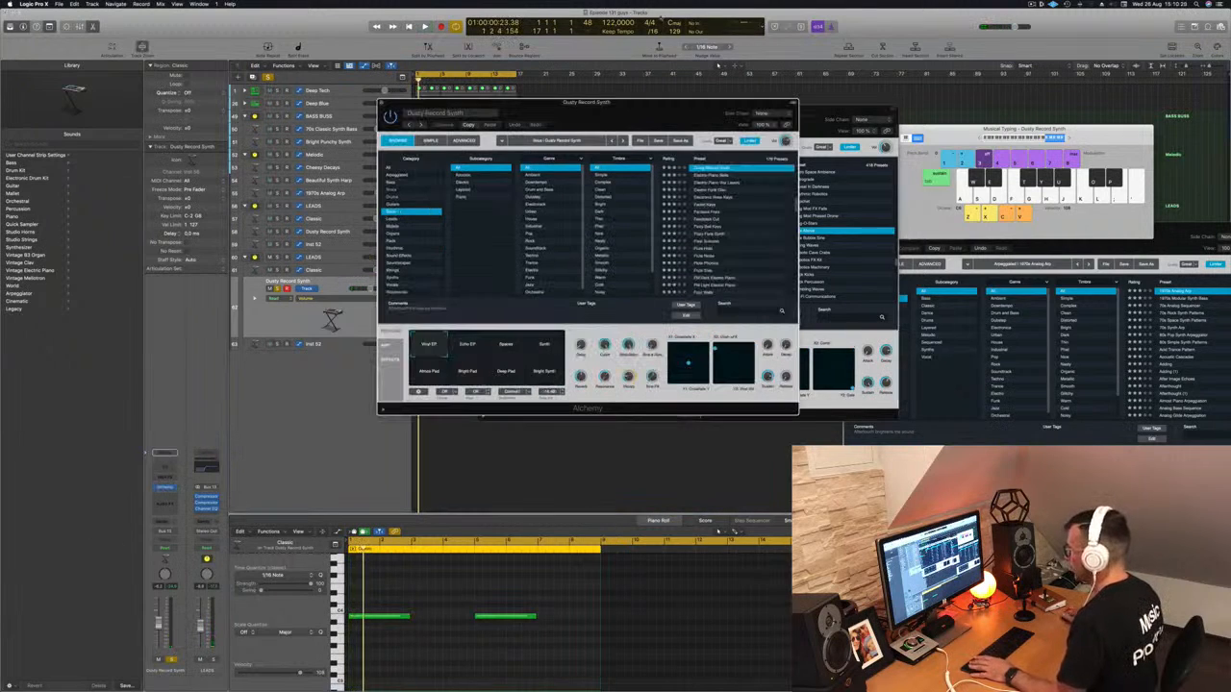
left_click_drag(608, 113, 1019, 125)
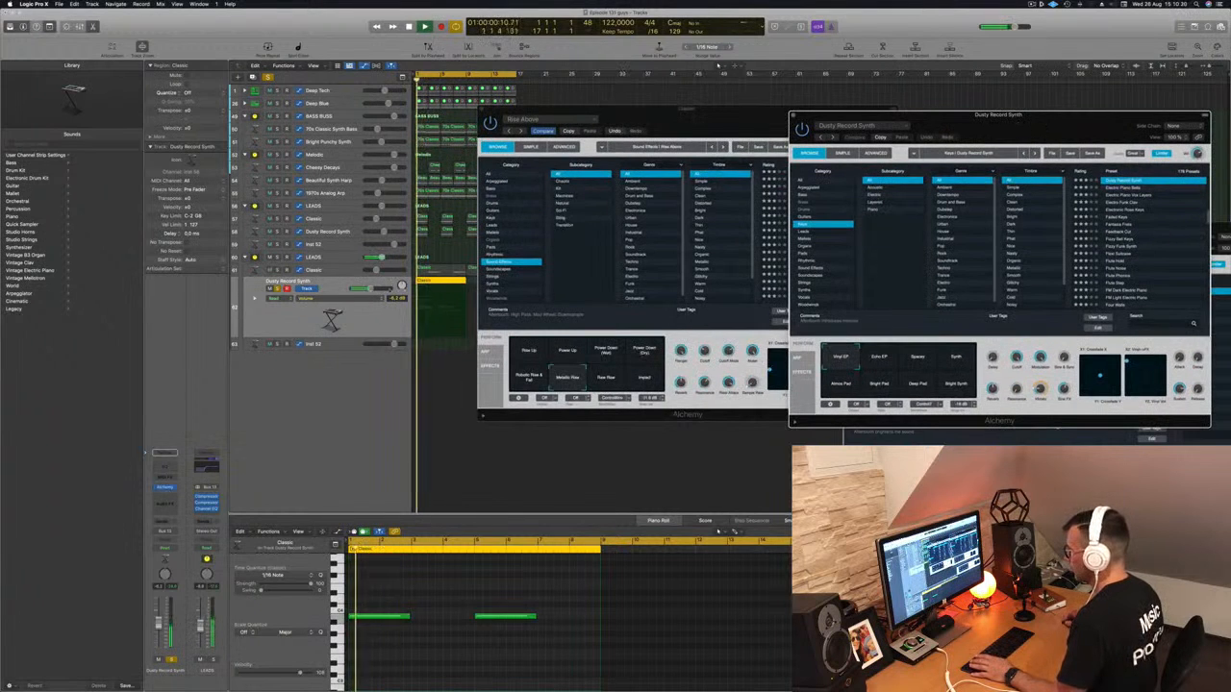
- Try the copied region on the lower Inst 52 track, changing the solo and mute states while playing it back
left_click_drag(436, 300, 435, 330)
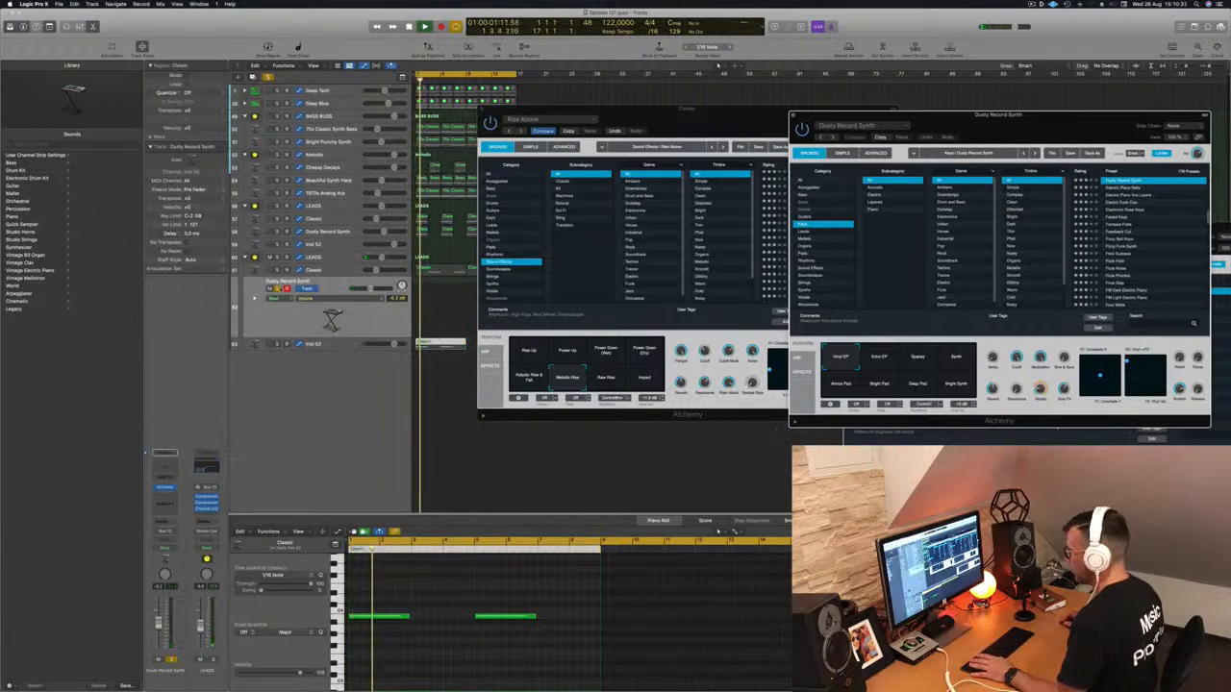
left_click(277, 346)
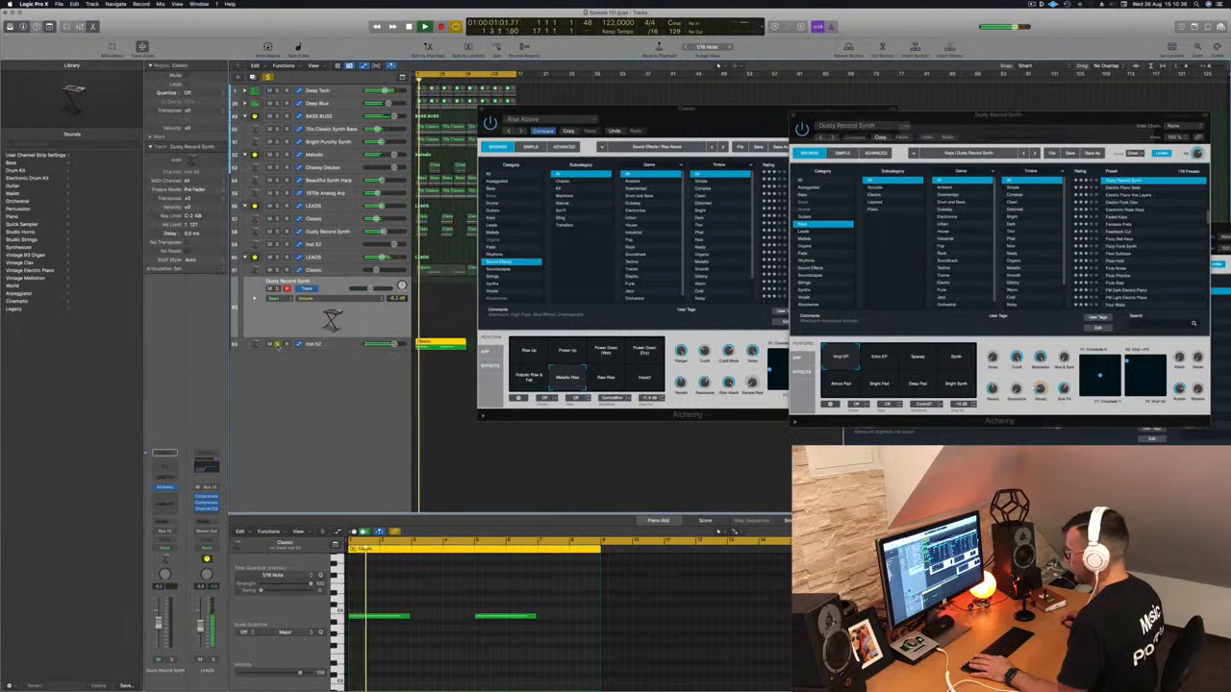
left_click(278, 288)
key("space")
key("space")
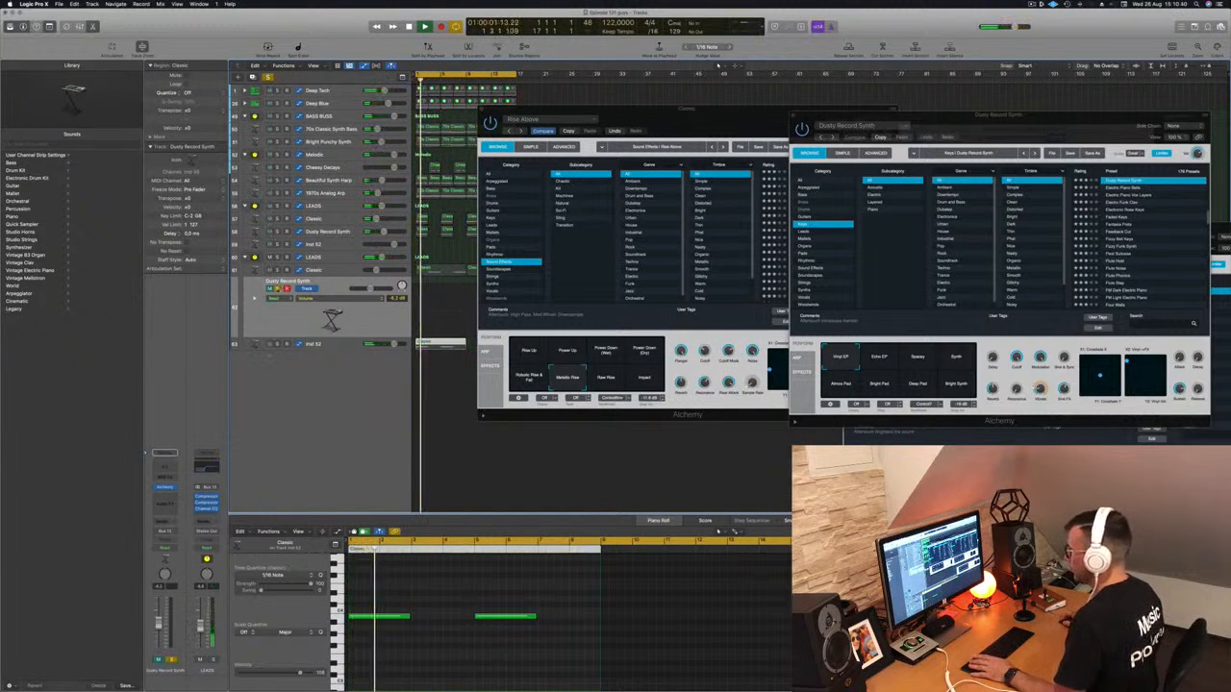
left_click(278, 288)
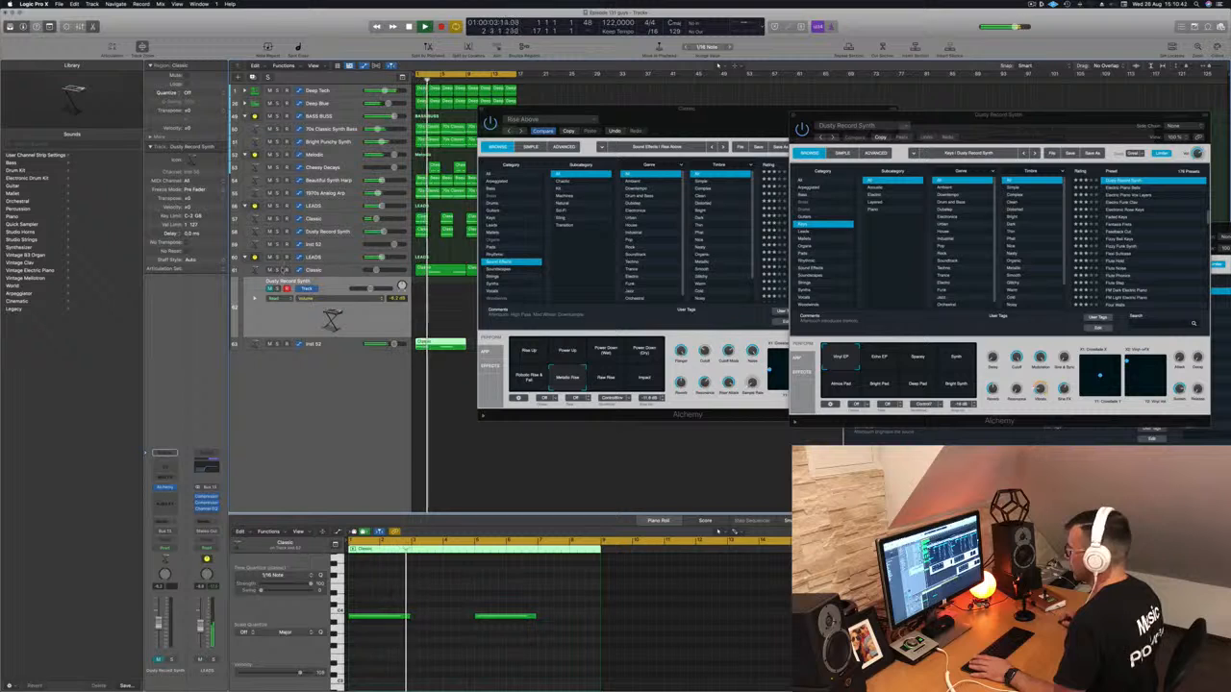
left_click(278, 270)
left_click(278, 270)
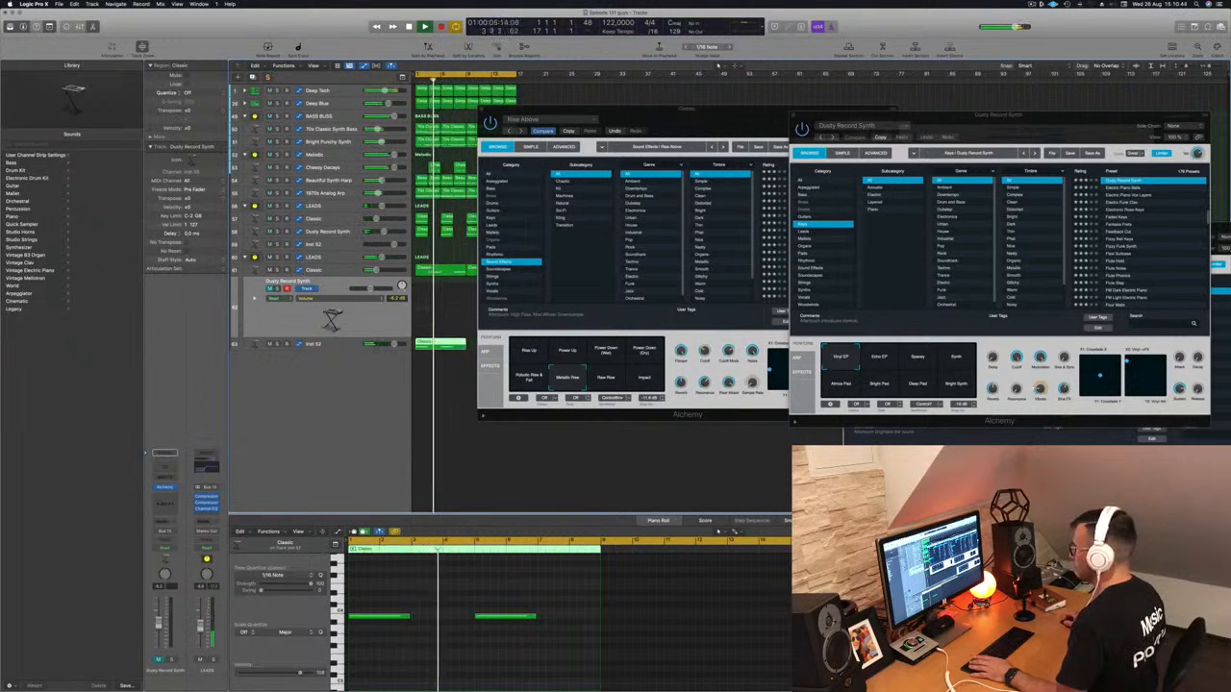
- Unmute the lower Dusty Record Synth track and return the copied region from Inst 52 to it
left_click_drag(716, 114, 816, 139)
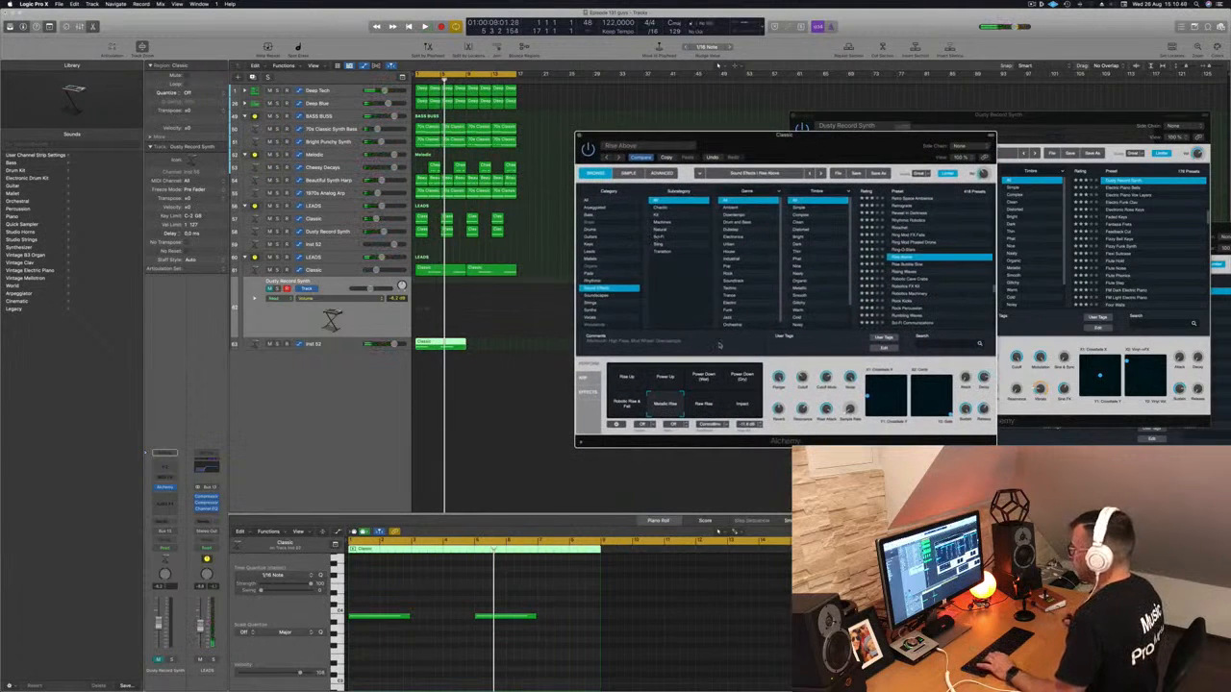
left_click(269, 289)
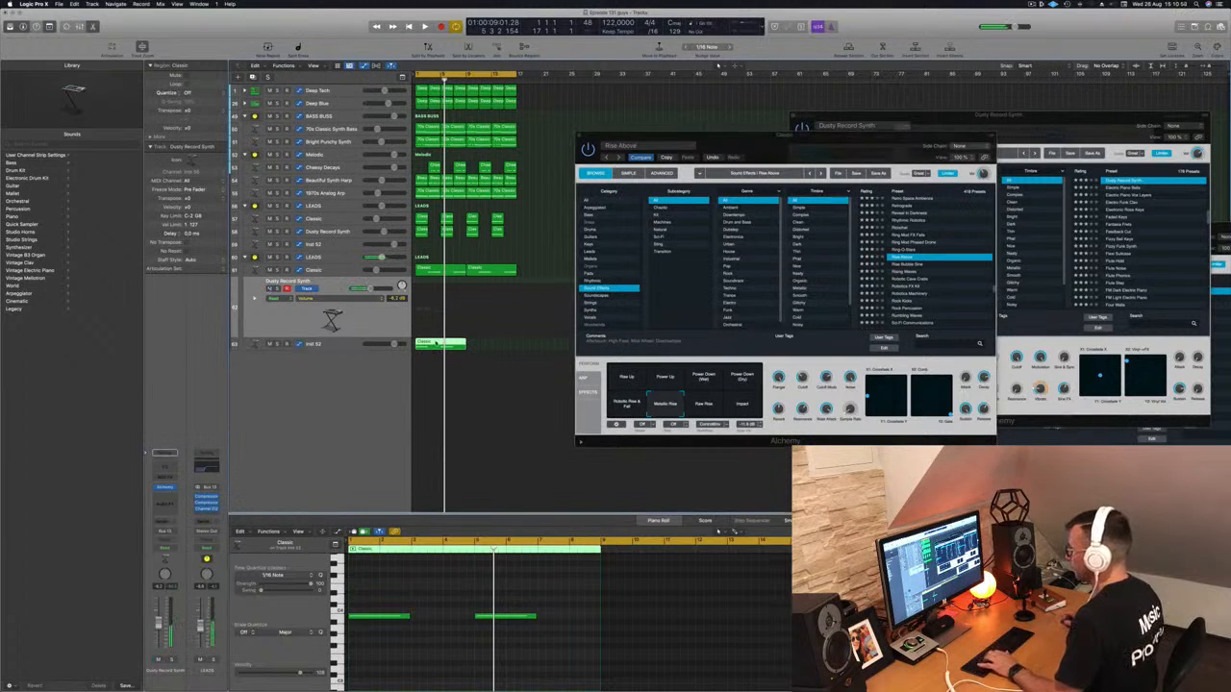
left_click_drag(436, 343, 435, 280)
- Transpose both notes of the Dusty Record Synth region up one octave and play the result from the start
key("space")
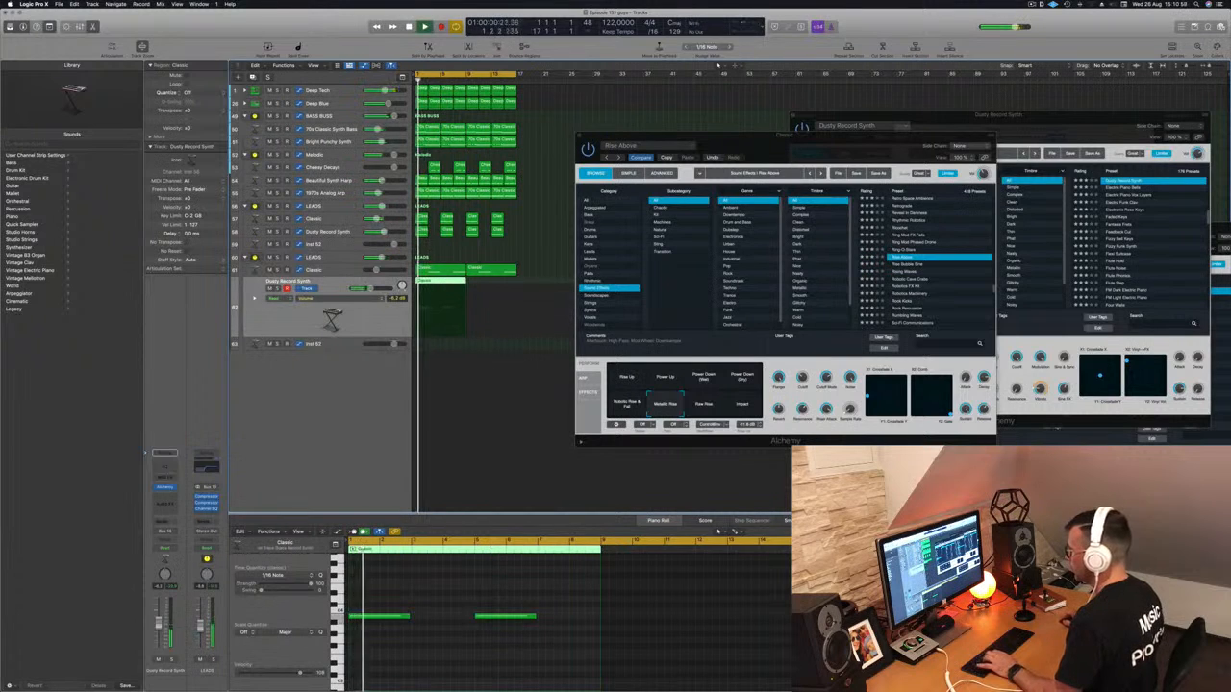
left_click_drag(367, 601, 510, 645)
key("space")
key("space")
key("alt+shift+Up")
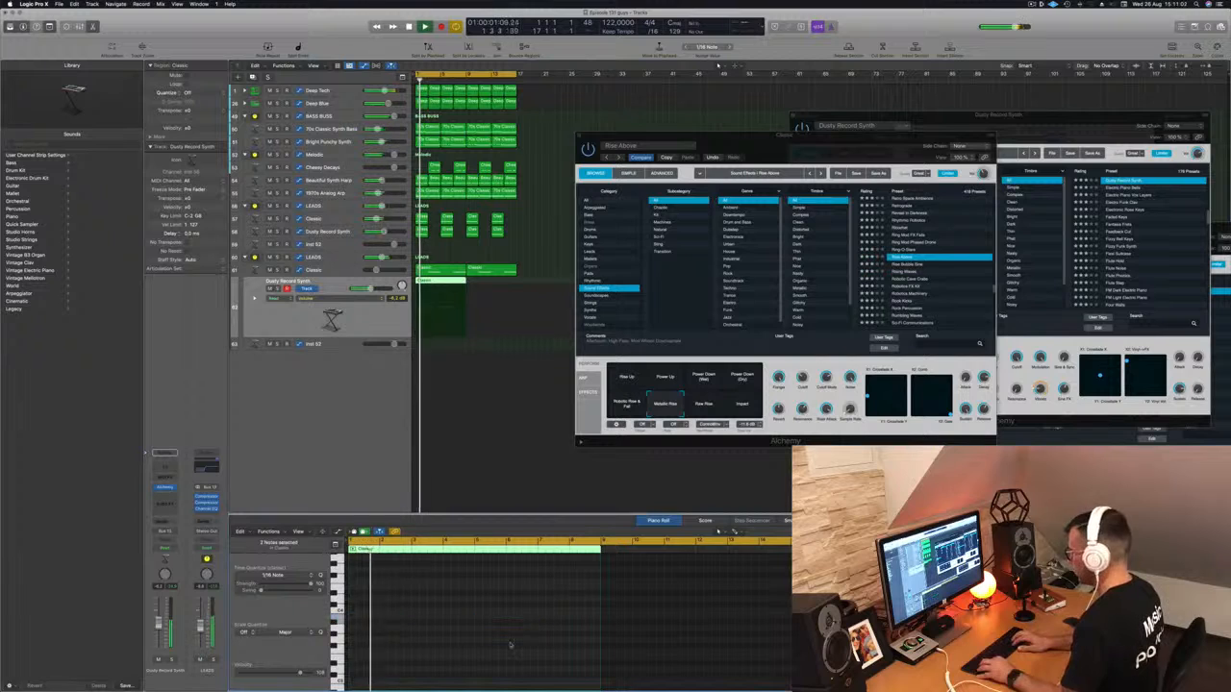
key("space")
key("space")
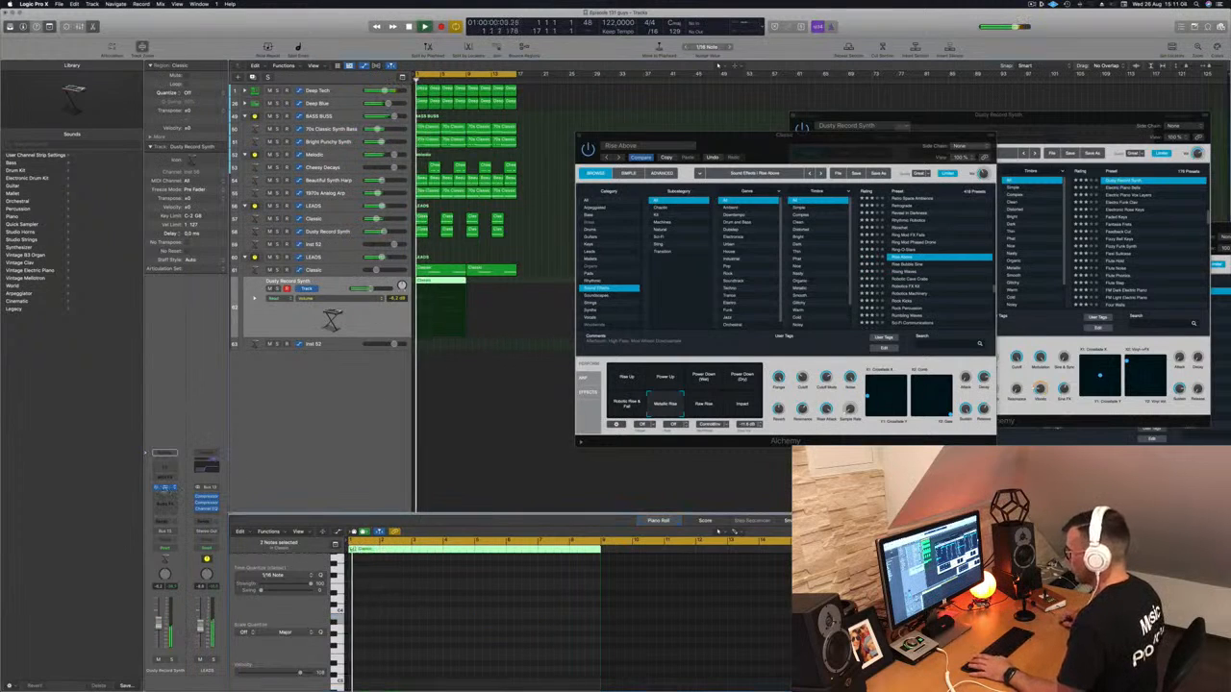
- Bring up the Dusty Record Synth track's Alchemy instrument in front of Rise Above and list its Sound Effects presets
key("super+k")
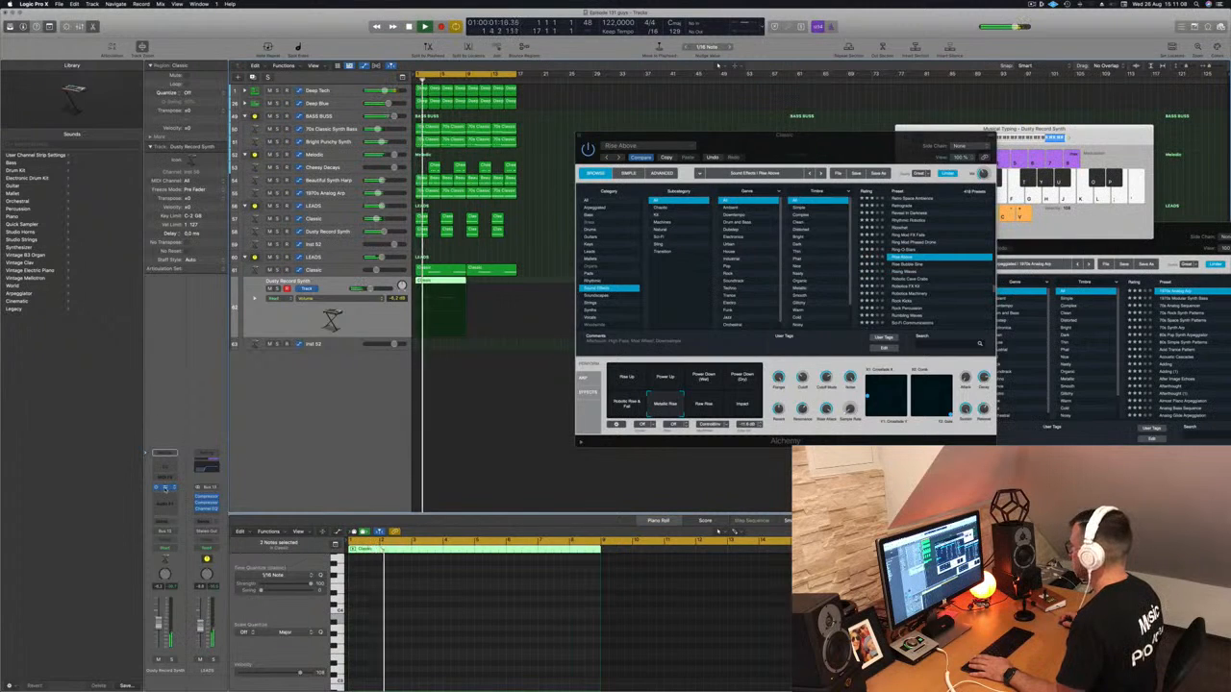
left_click(165, 487)
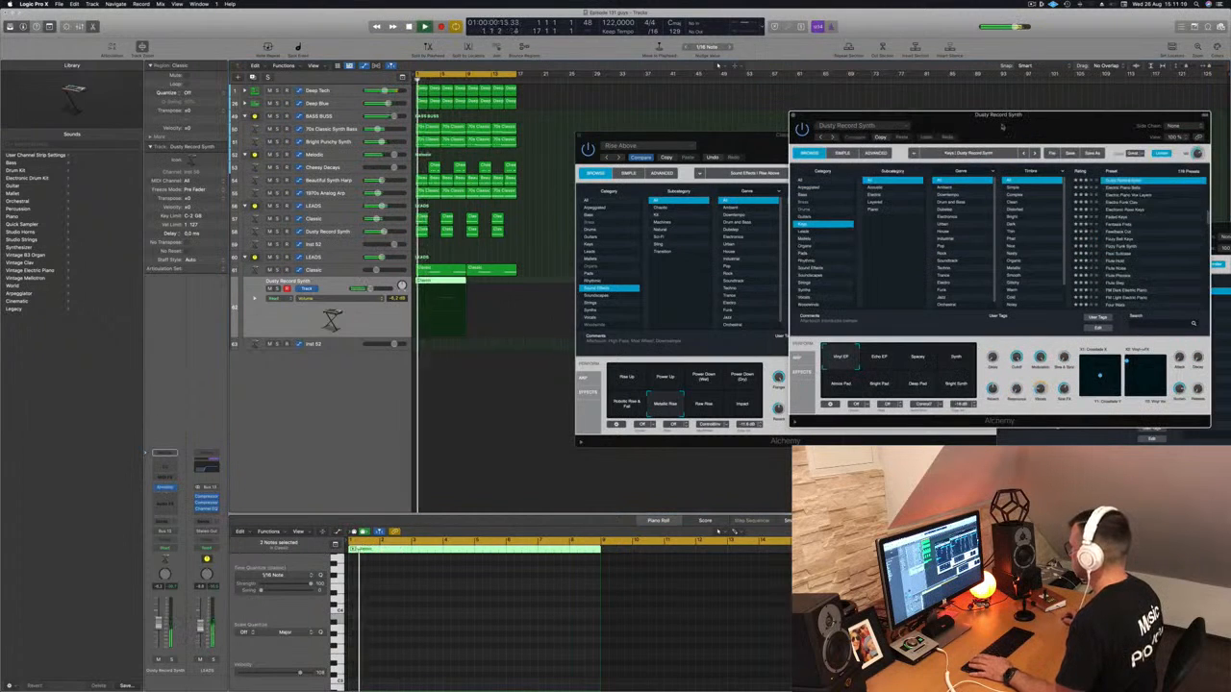
left_click_drag(1003, 126, 786, 164)
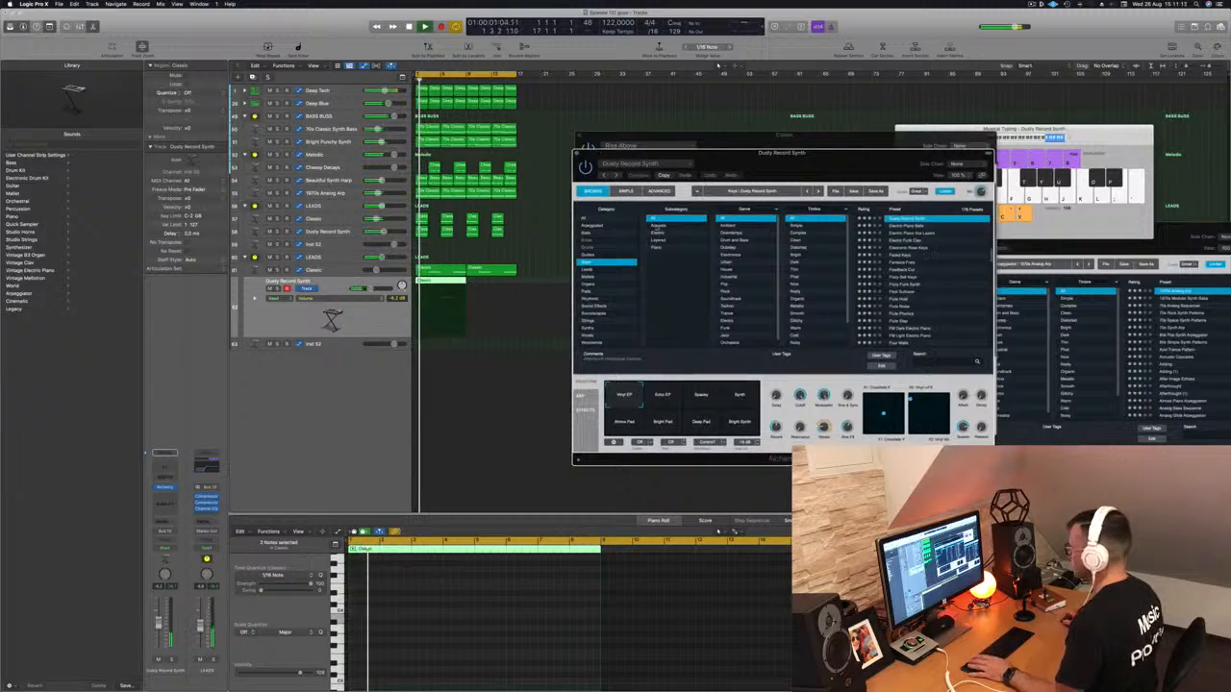
left_click(596, 306)
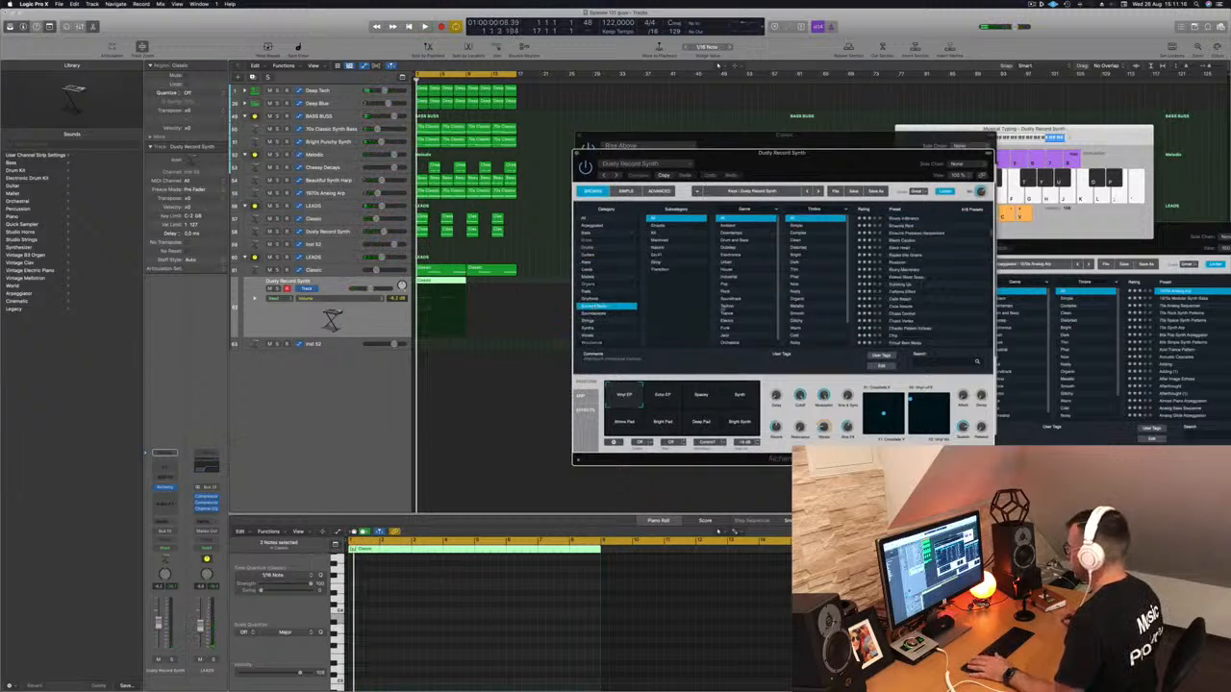
- Load the Fluttering Night Wings preset and audition it with the track playing
scroll(895, 290, "down", 5)
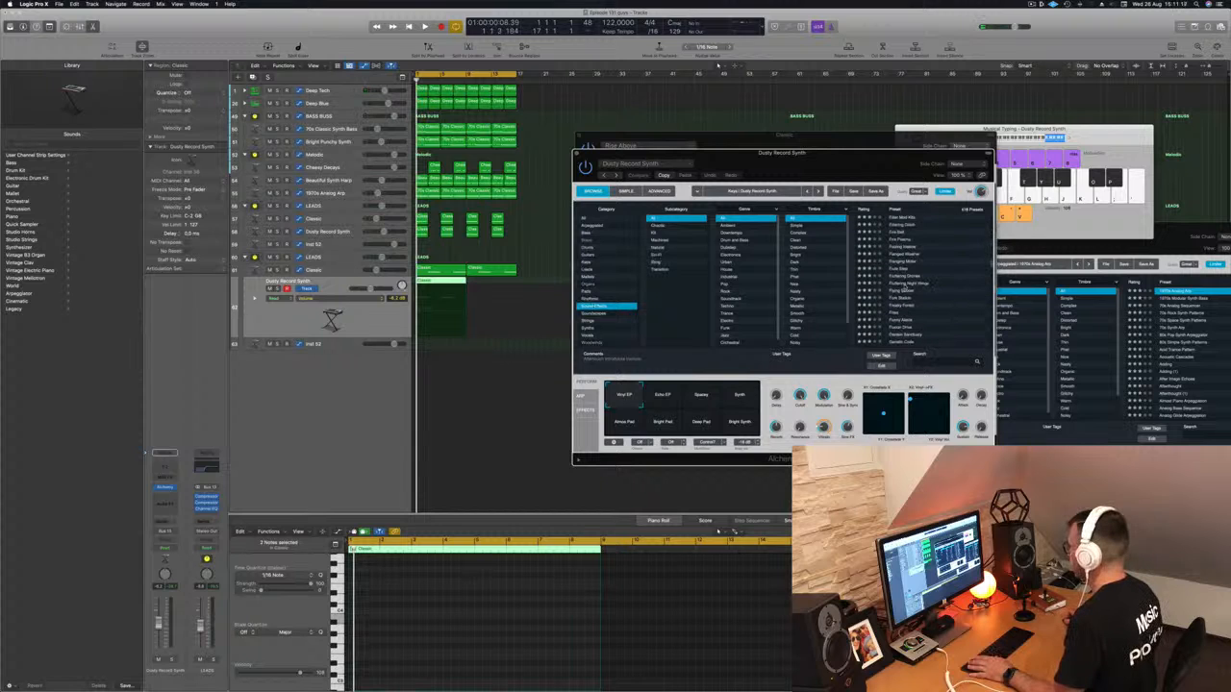
left_click(899, 283)
key("space")
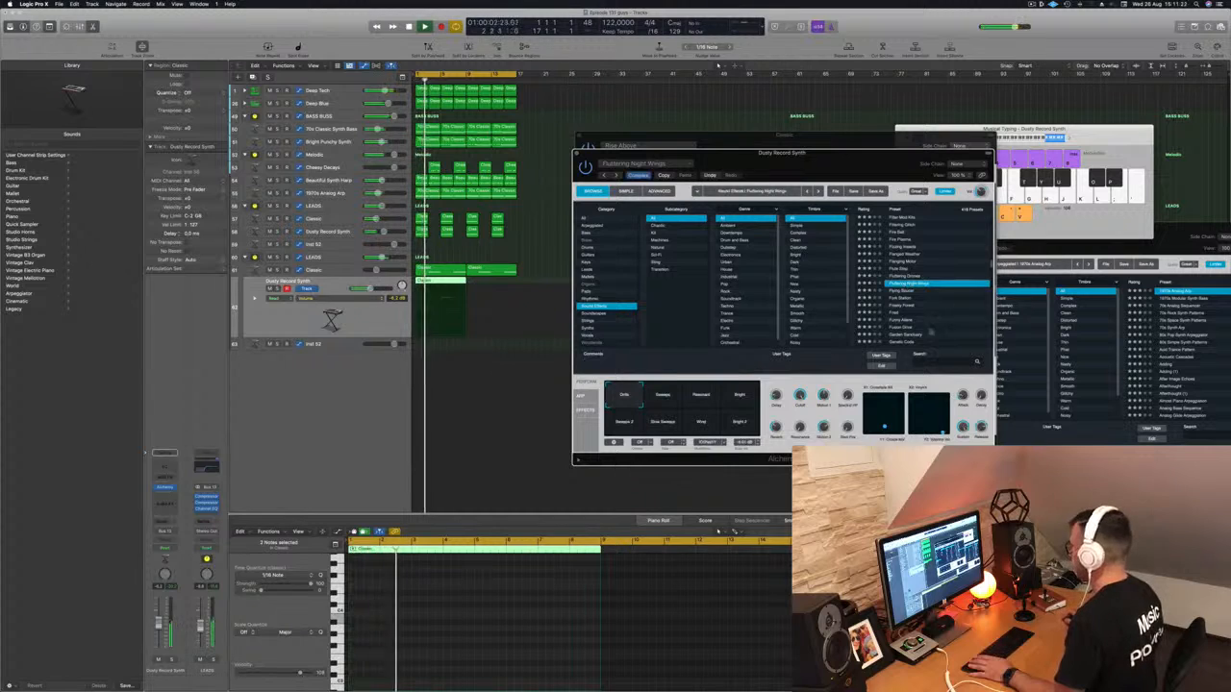
scroll(947, 302, "down", 3)
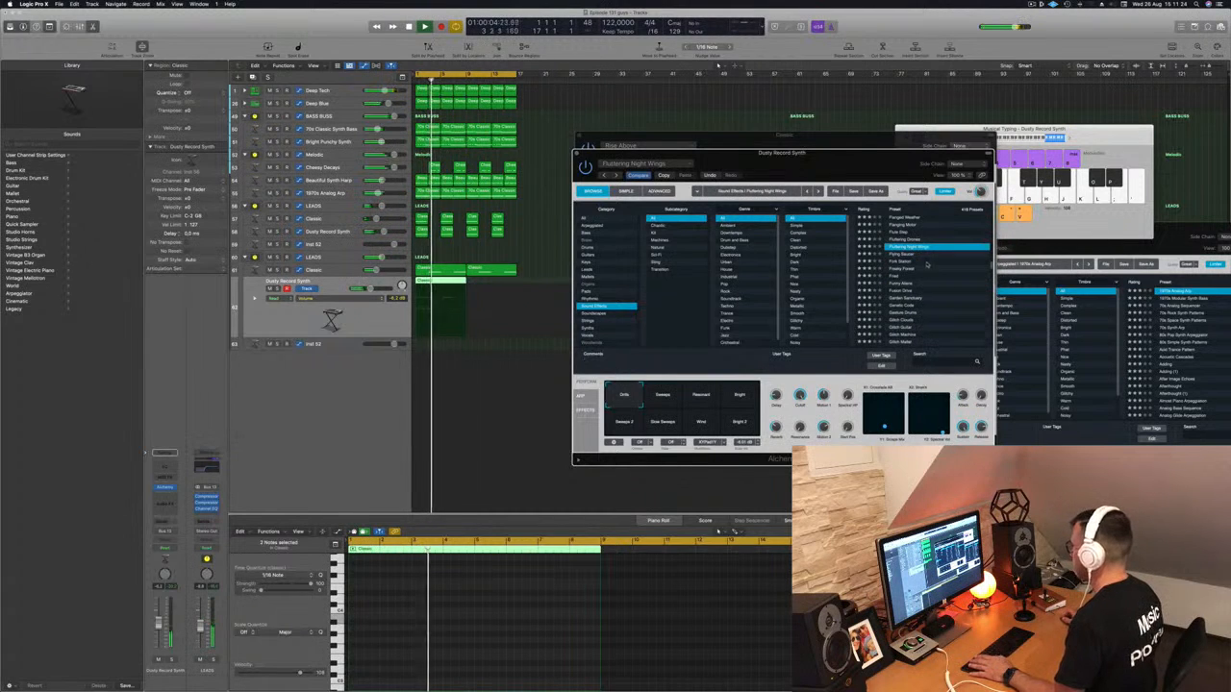
key("space")
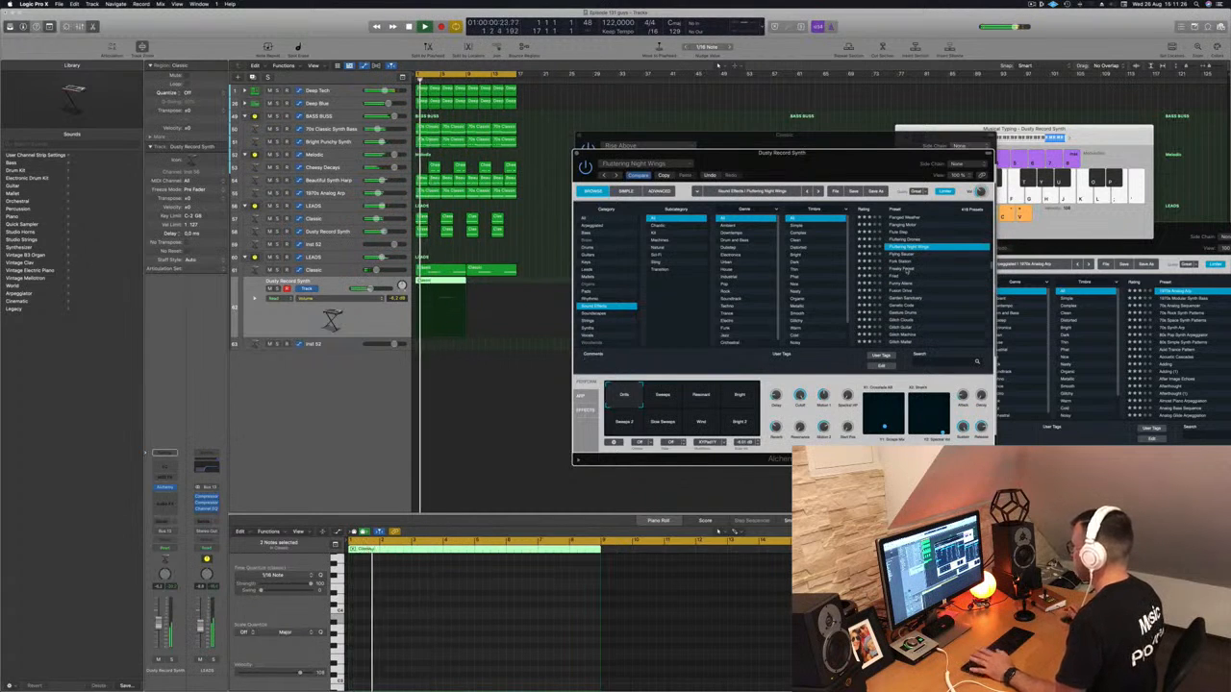
- Audition the Freaky Forest, Fried, Glitch Machine and Haunted Child sound-effects presets with the track playing
left_click(908, 271)
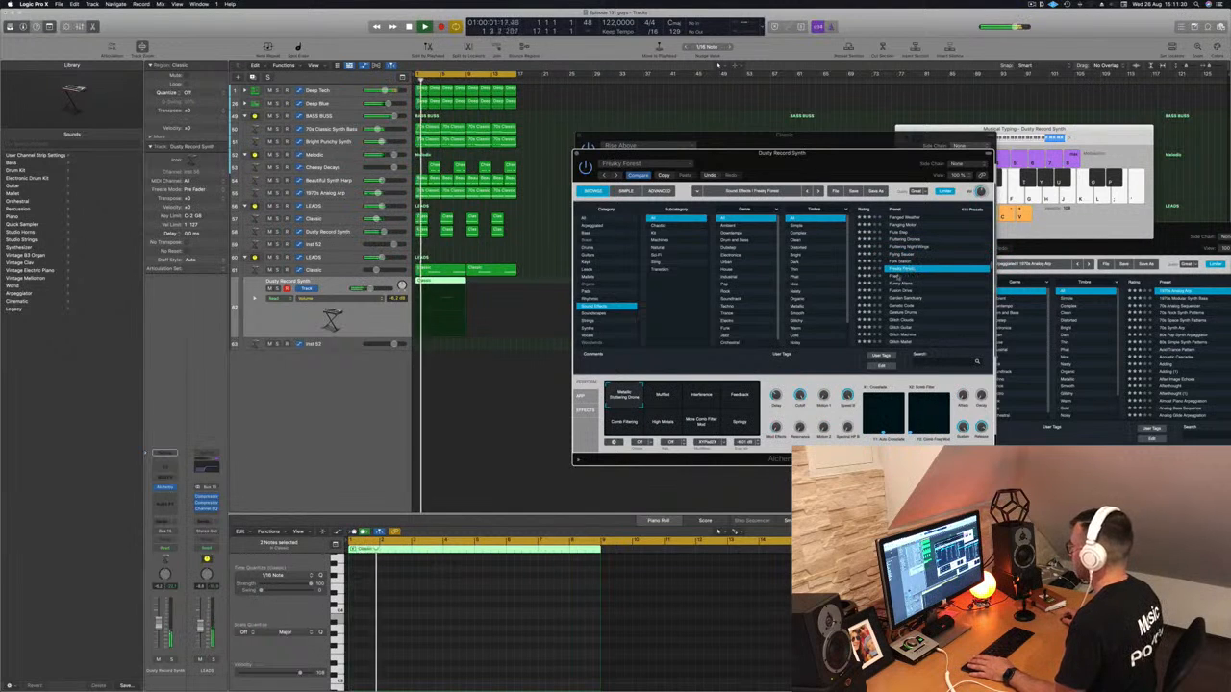
left_click(896, 277)
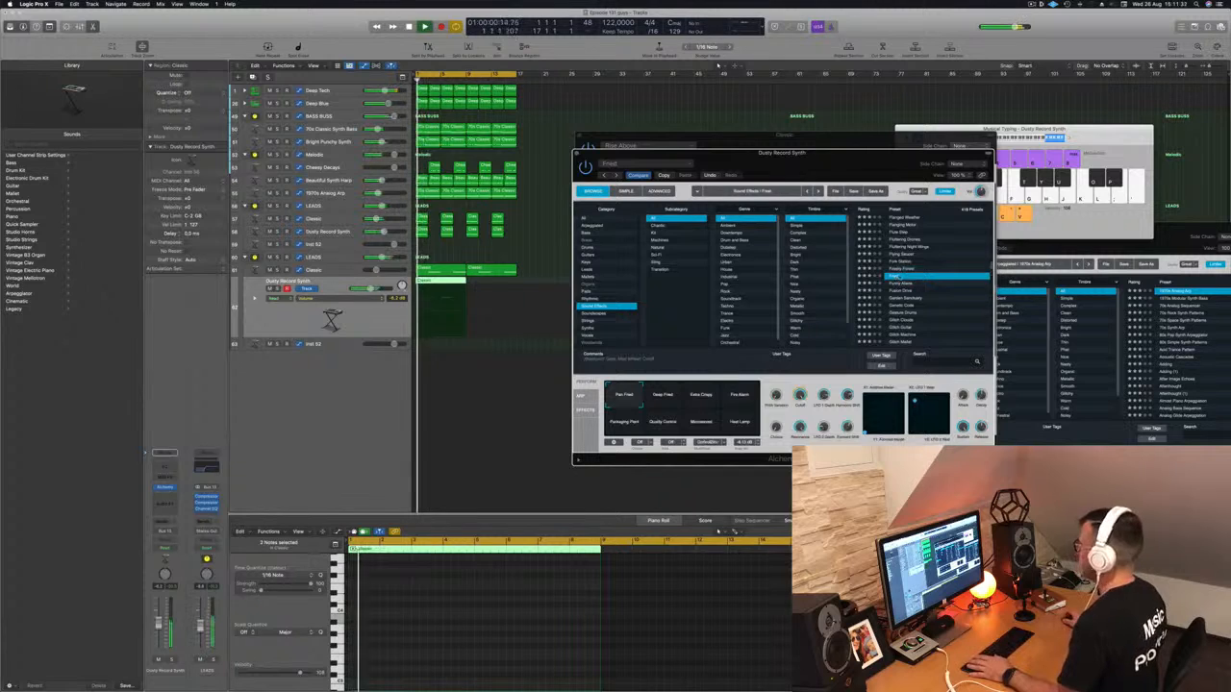
scroll(896, 277, "down", 3)
left_click(905, 301)
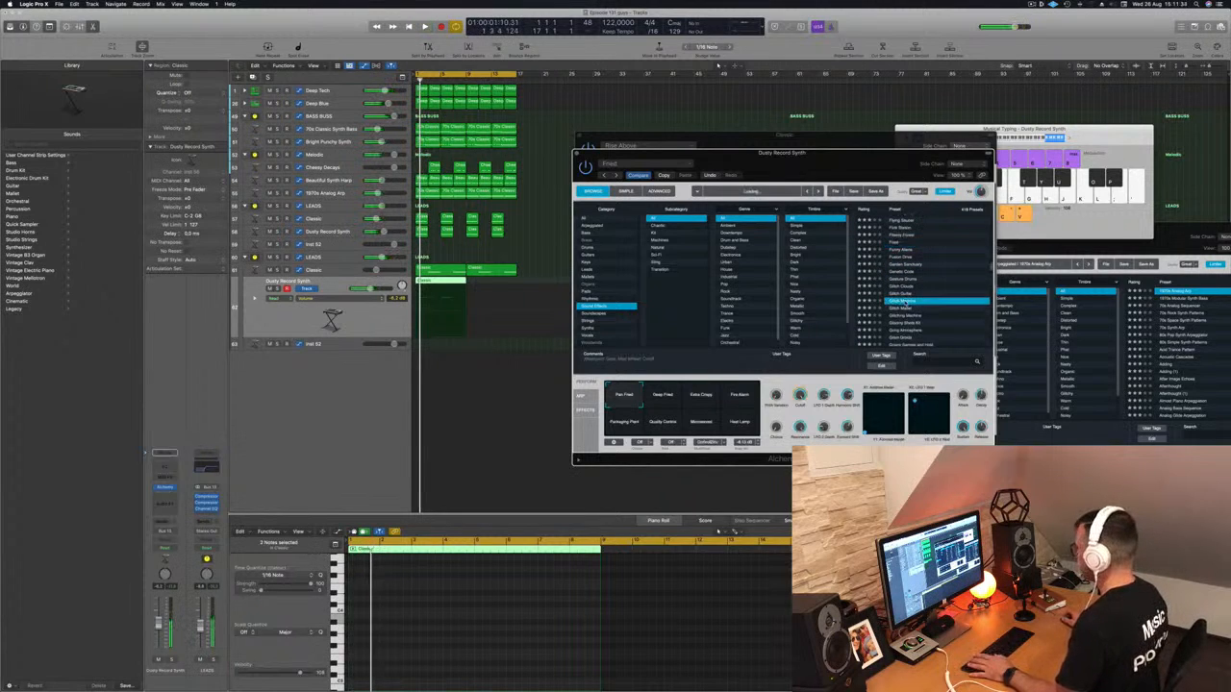
scroll(936, 298, "down", 8)
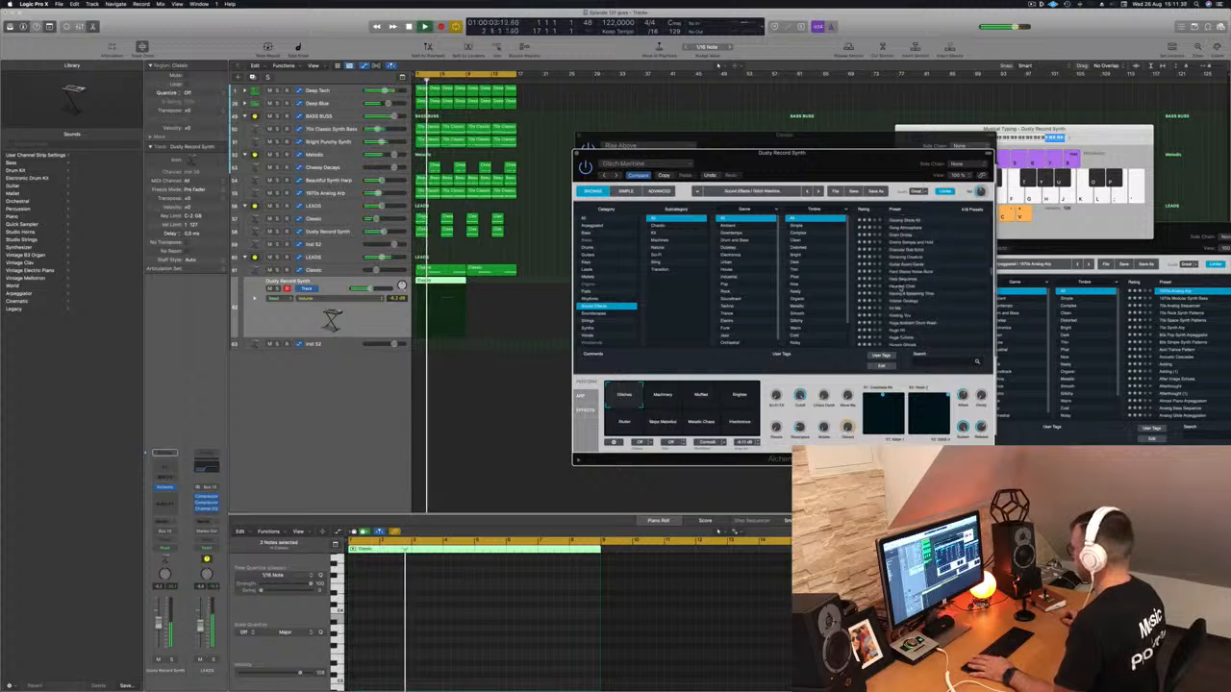
left_click(901, 287)
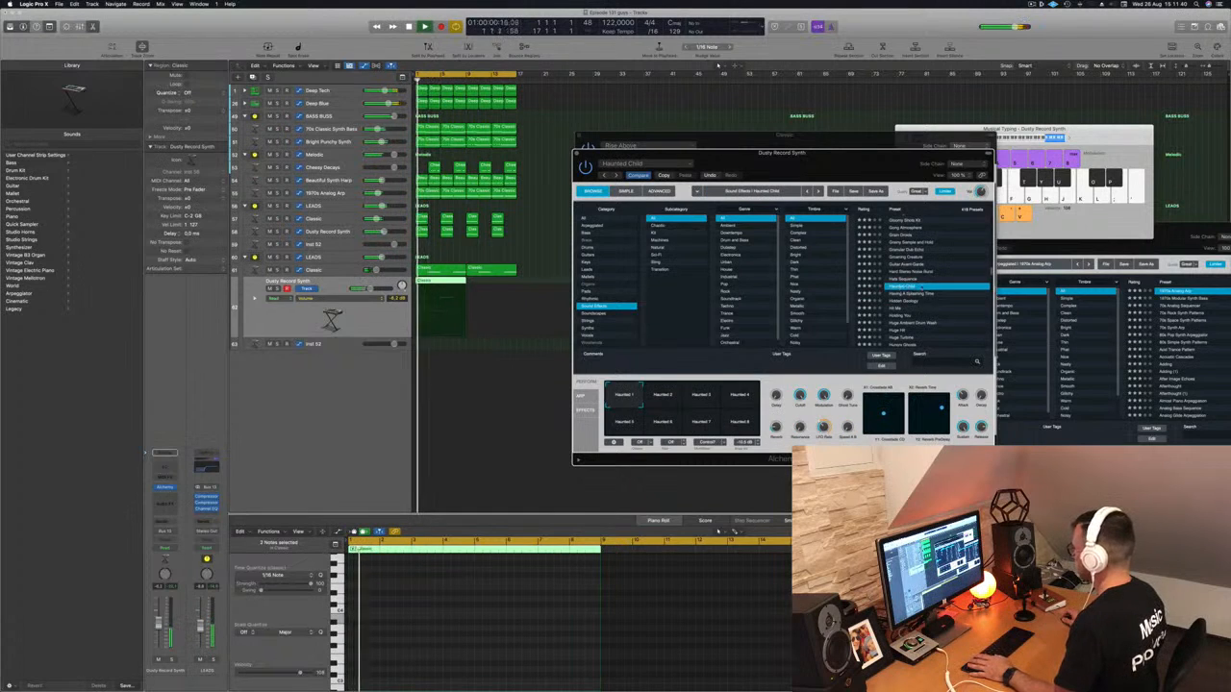
scroll(938, 296, "down", 5)
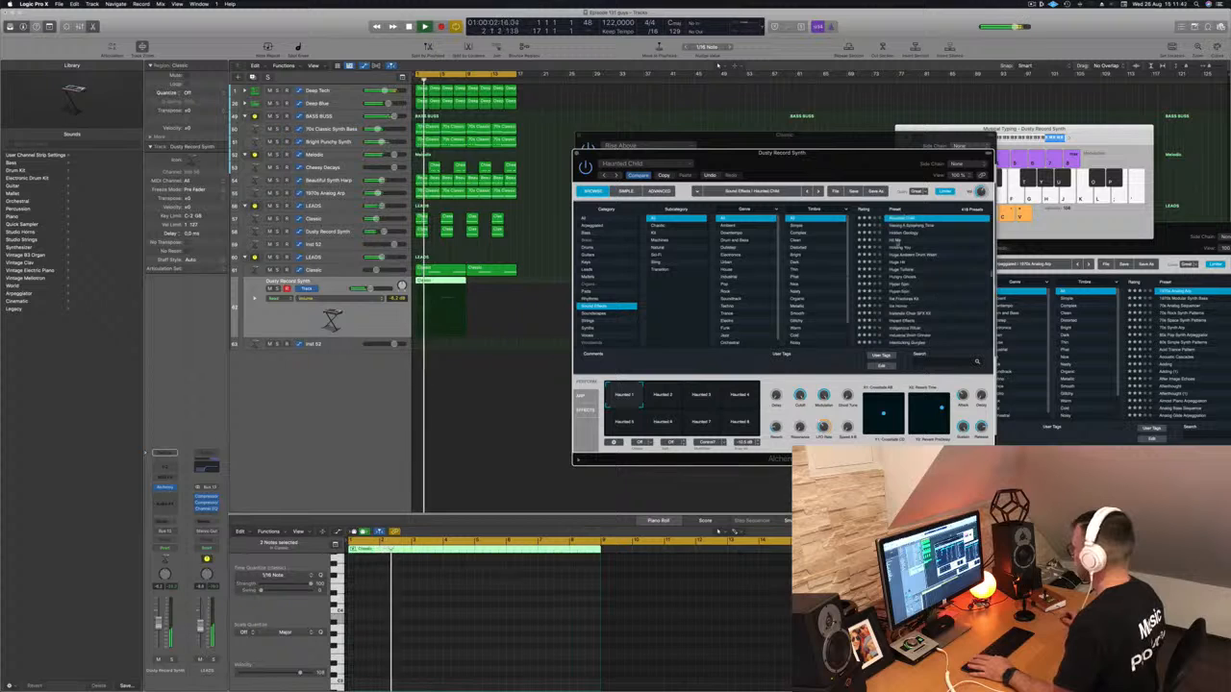
- Lower the Dusty Record Synth track's volume to -13.8 dB and restart playback
left_click_drag(370, 288, 363, 288)
key("space")
key("space")
- Audition the Jack Hammer preset and the one listed just before it on the Dusty Record Synth track
scroll(907, 289, "down", 3)
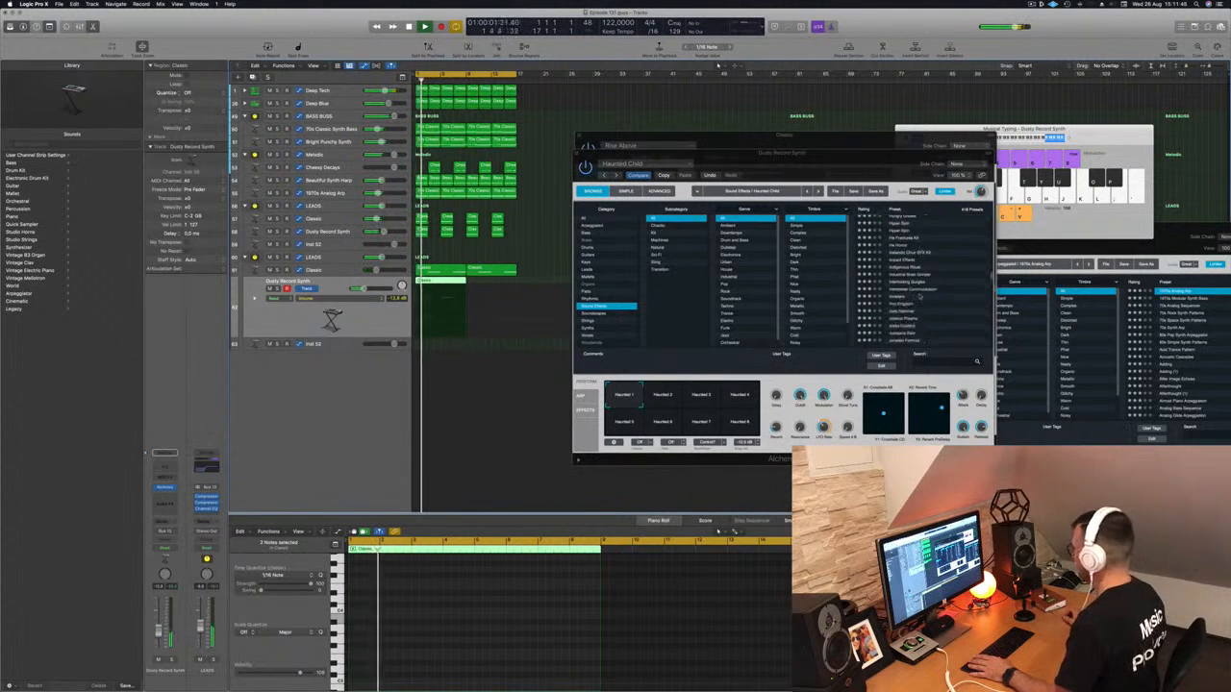
left_click(907, 295)
key("space")
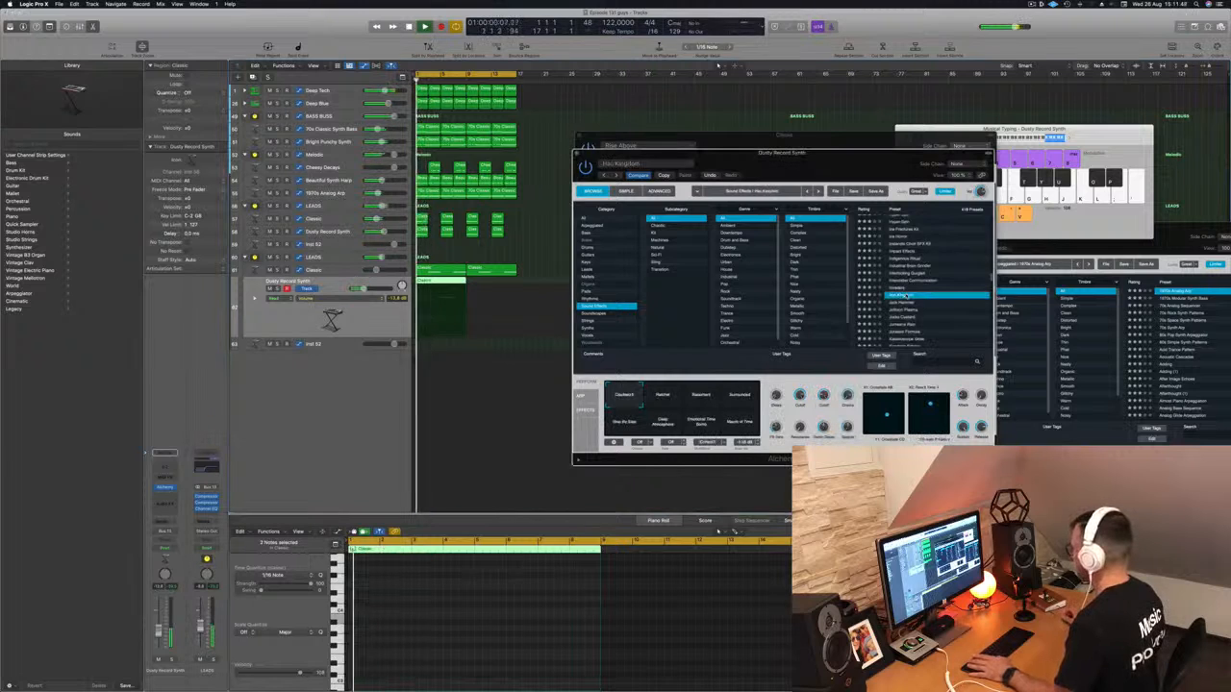
left_click(905, 303)
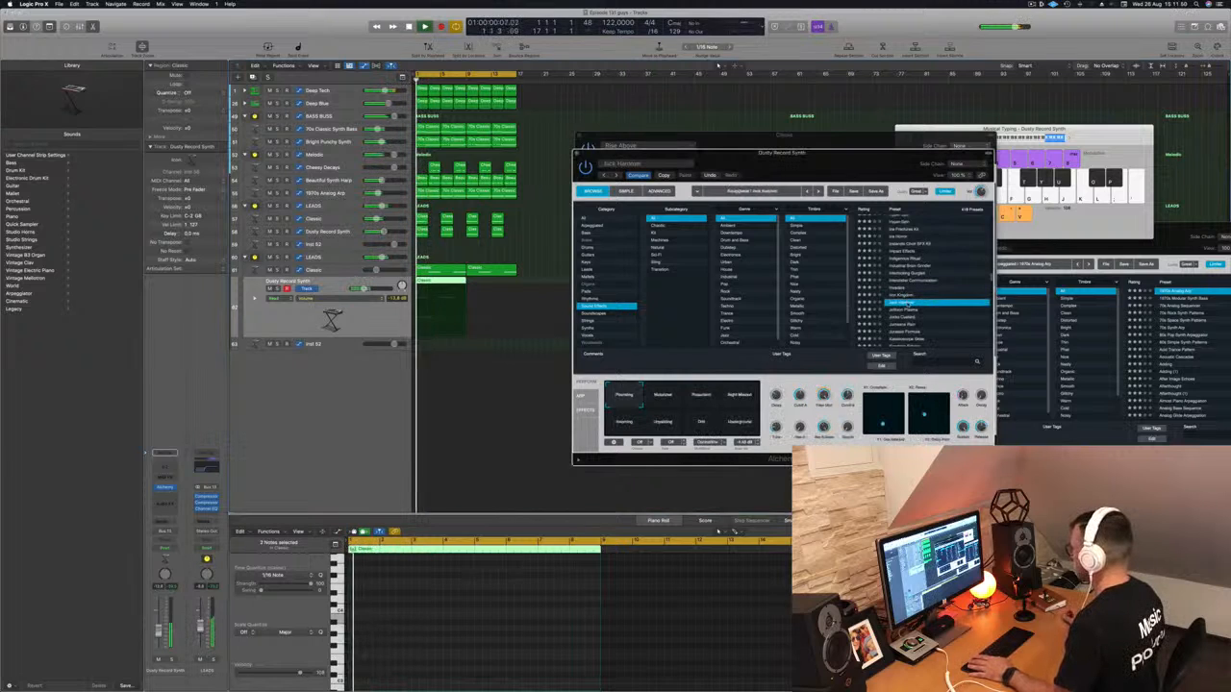
scroll(923, 305, "down", 4)
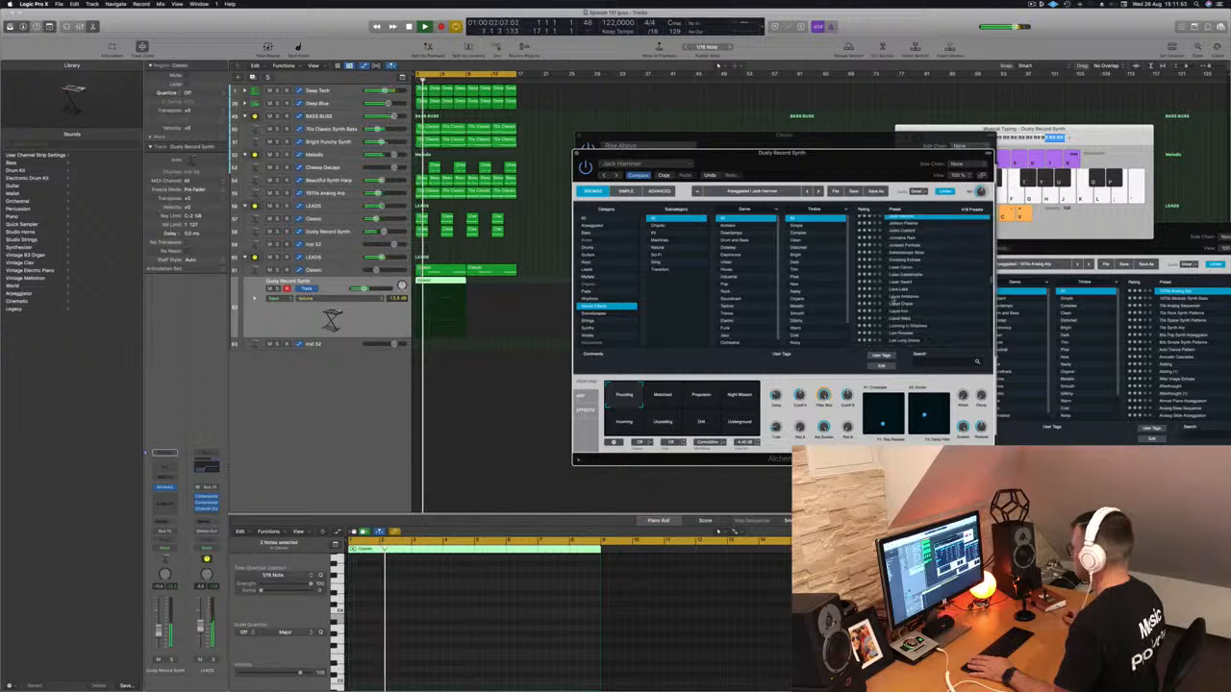
- Load the Liquid Ambience preset and audition it with the region's two notes in view in the piano roll
left_click(912, 297)
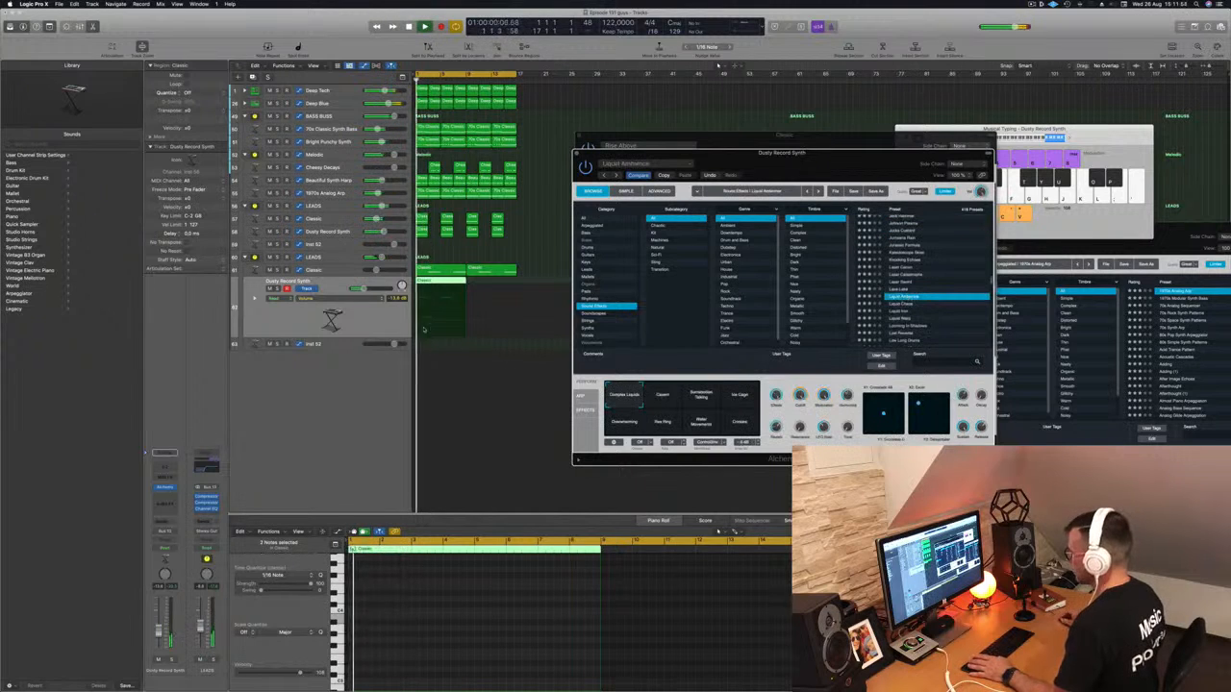
left_click(407, 607)
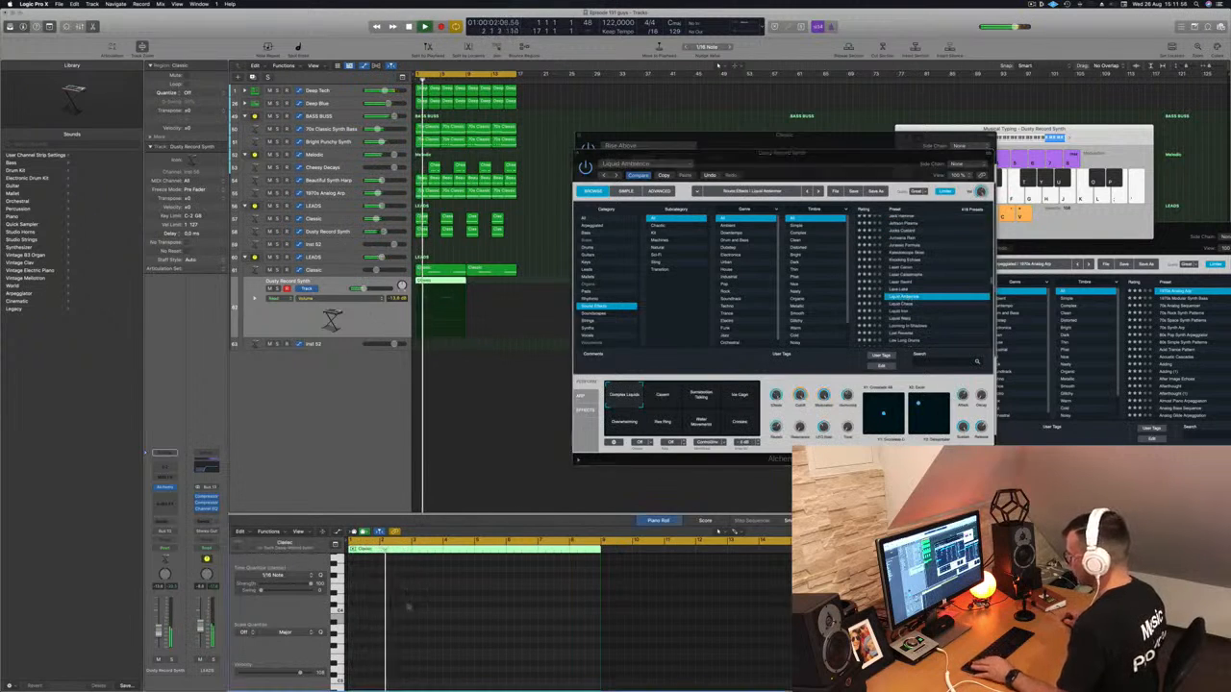
scroll(407, 608, "up", 5)
scroll(408, 607, "down", 2)
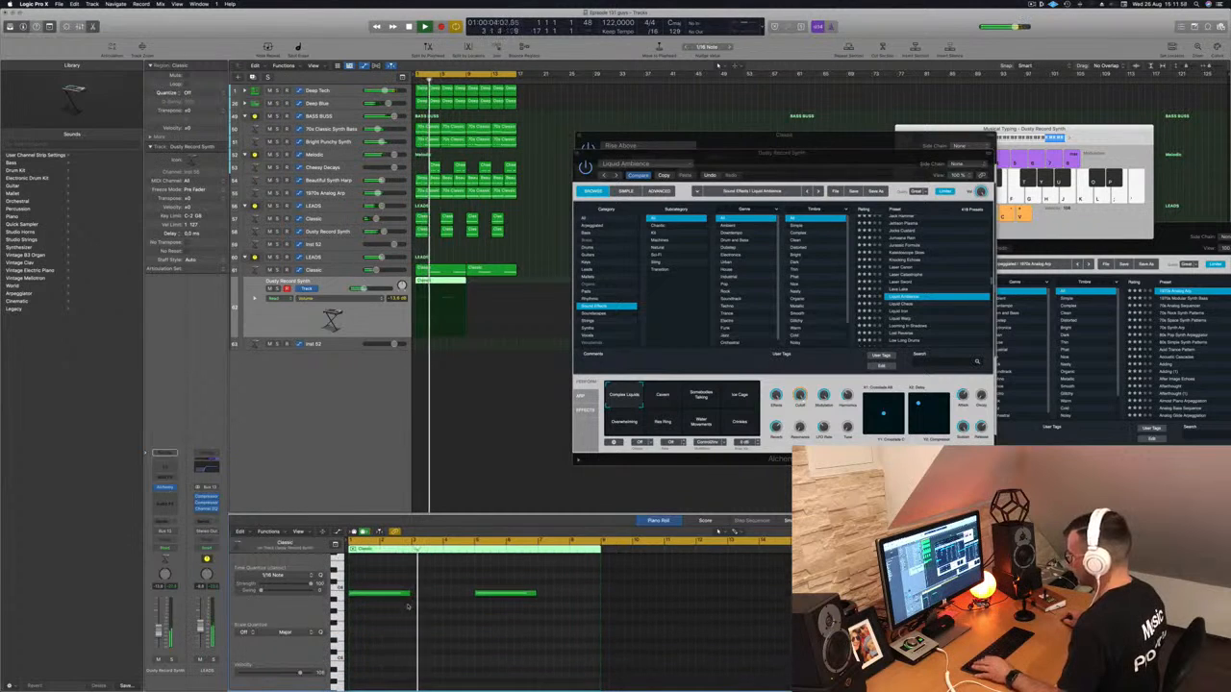
- Copy the Dusty Record Synth region to bar 9 and close the Dusty Record Synth and Rise Above instrument windows
left_click(361, 325)
left_click_drag(444, 282, 496, 289)
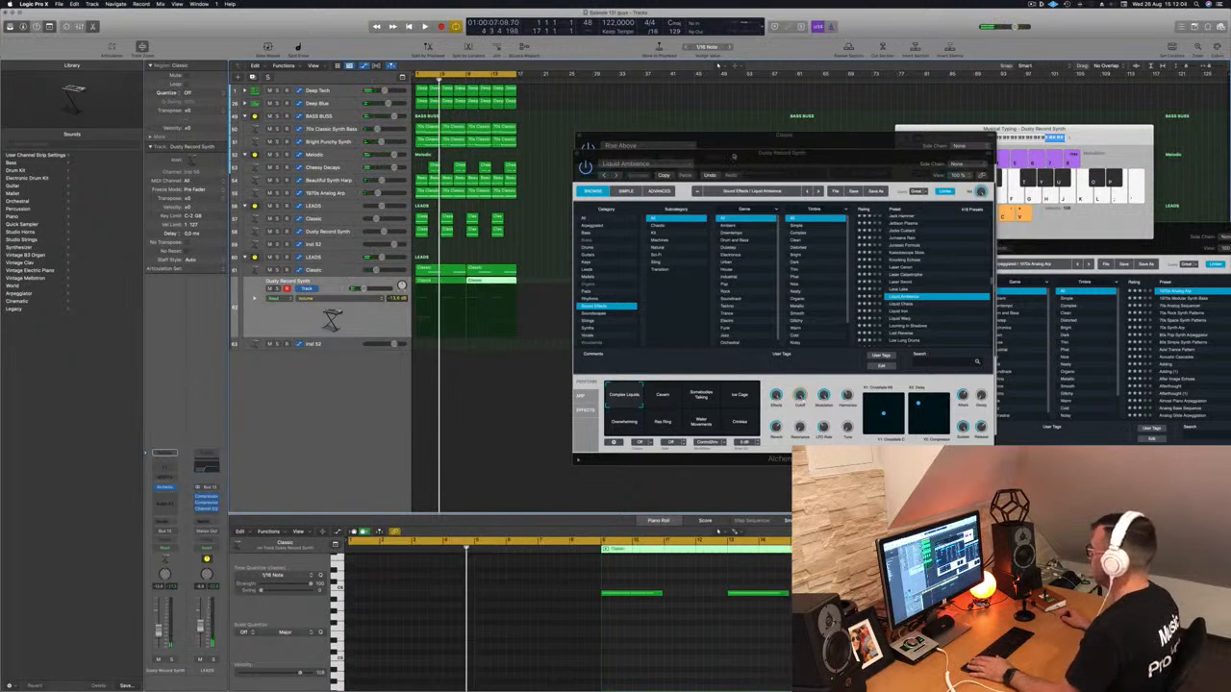
left_click_drag(733, 155, 739, 159)
left_click(582, 157)
left_click(579, 136)
key("super+Up")
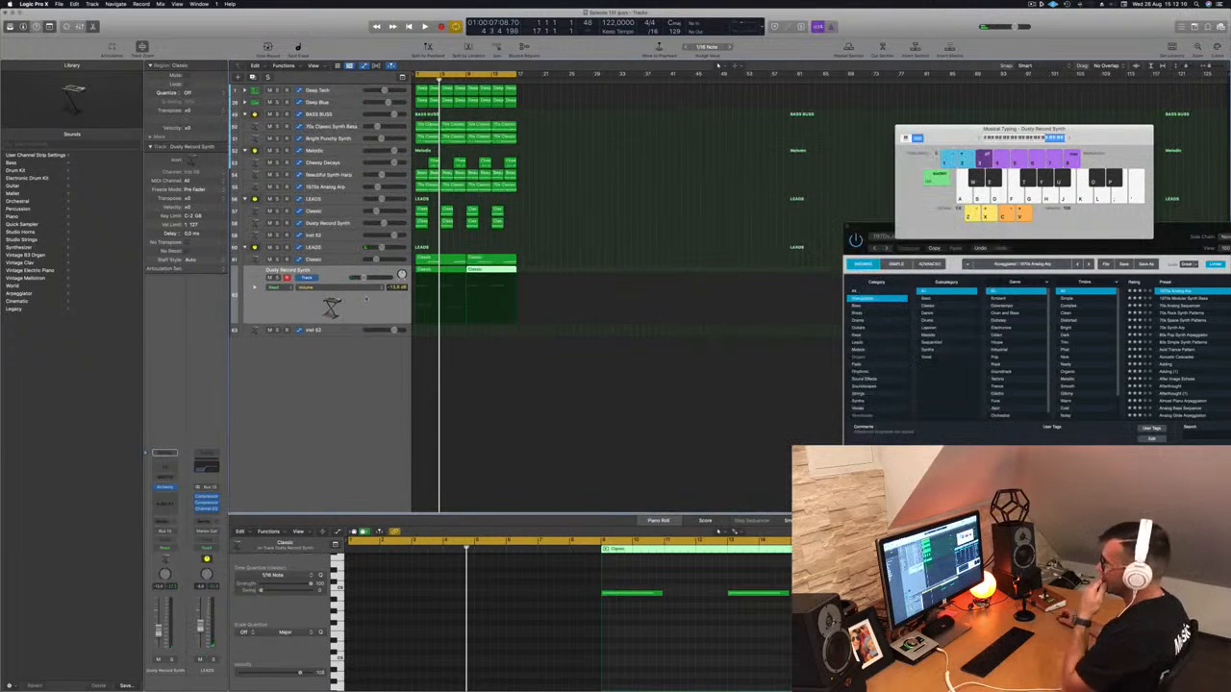
- Add one new audio track with Input 1 + 2 and Output 1 + 2 below the lower LEADS stack
left_click(335, 249)
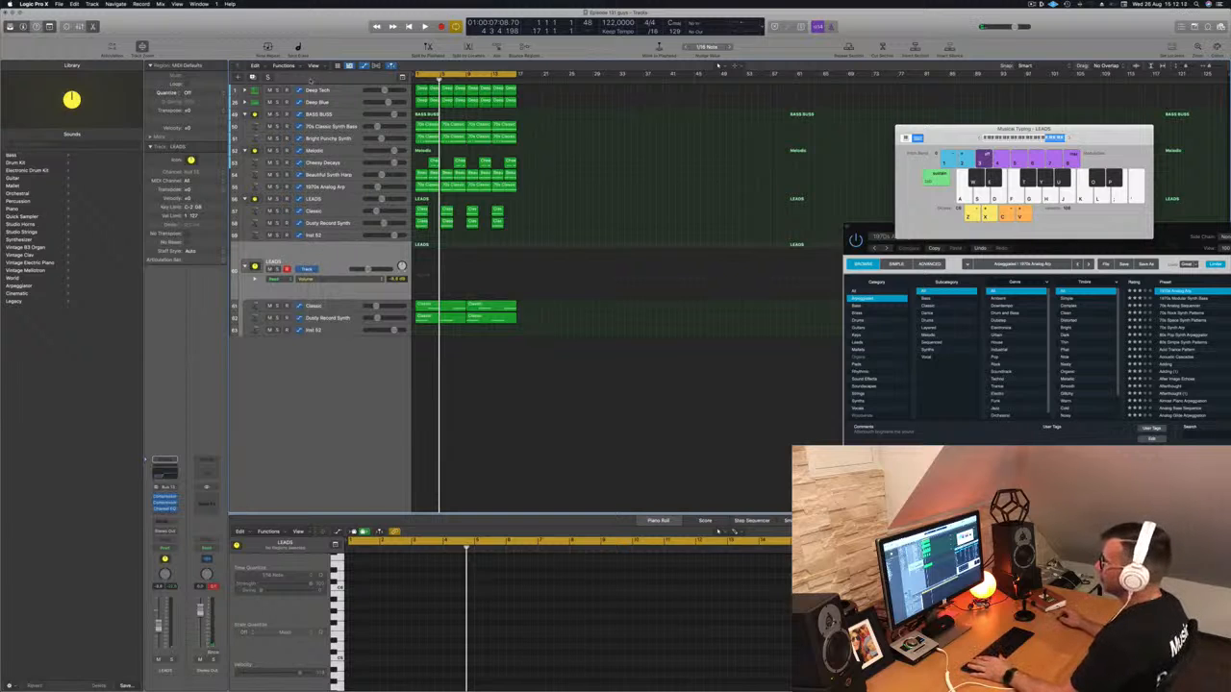
key("alt+super+n")
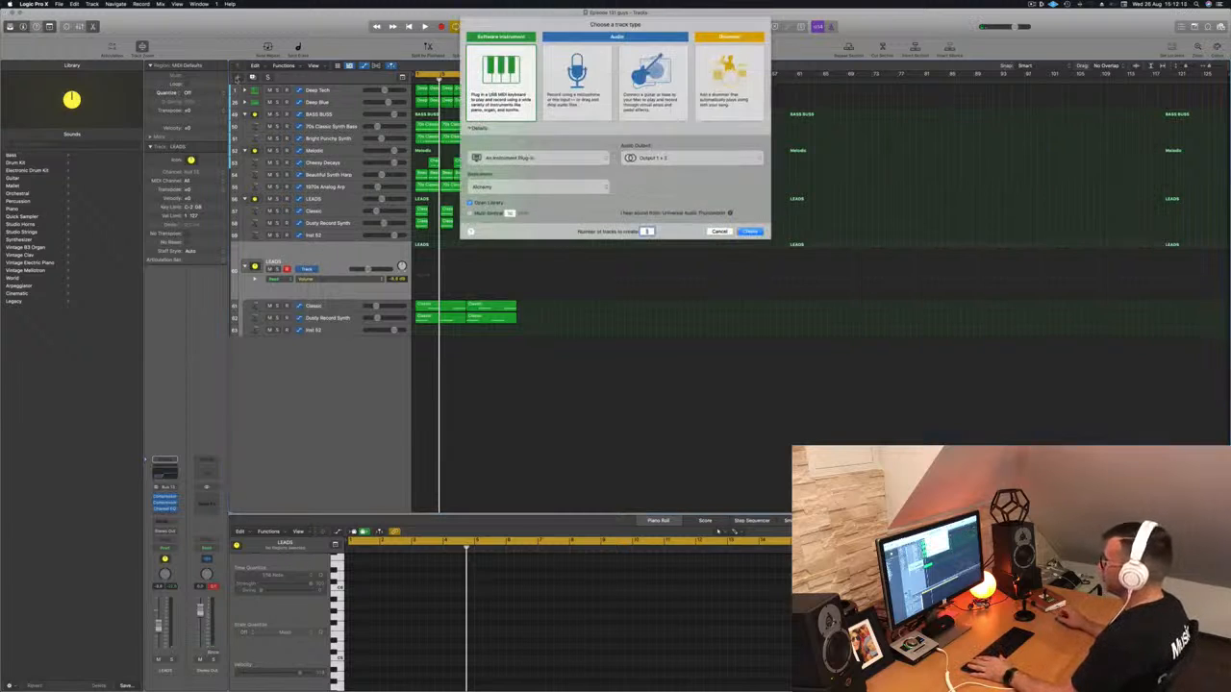
left_click(582, 94)
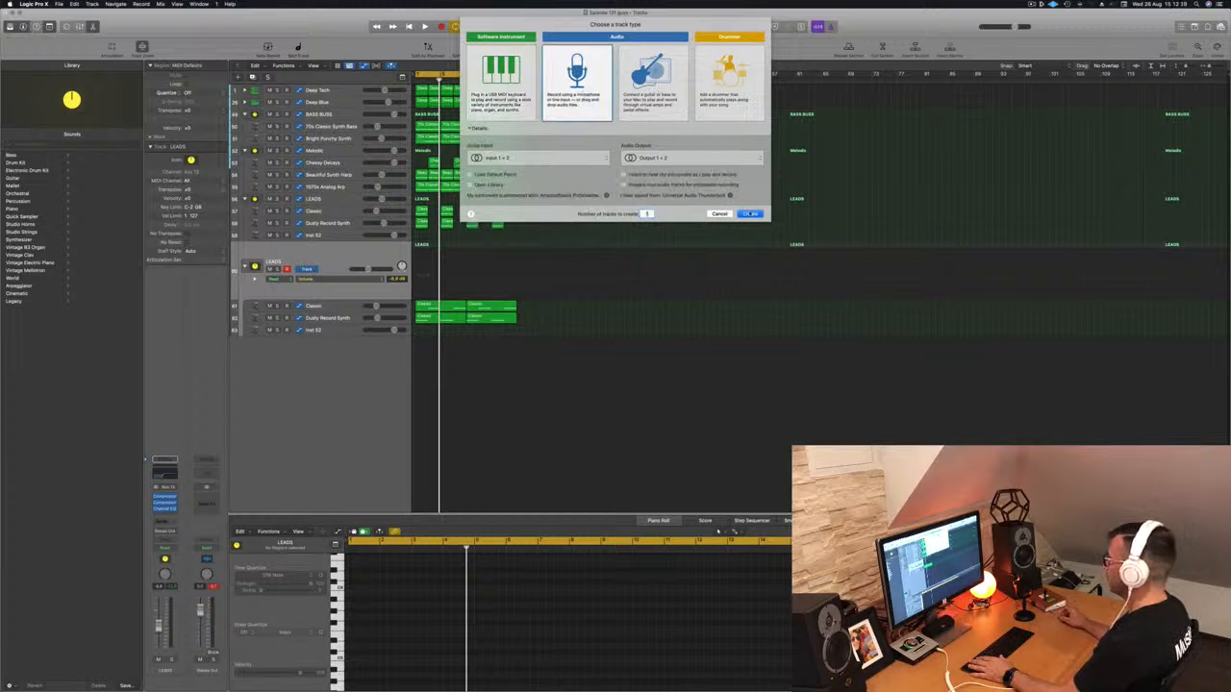
key("Return")
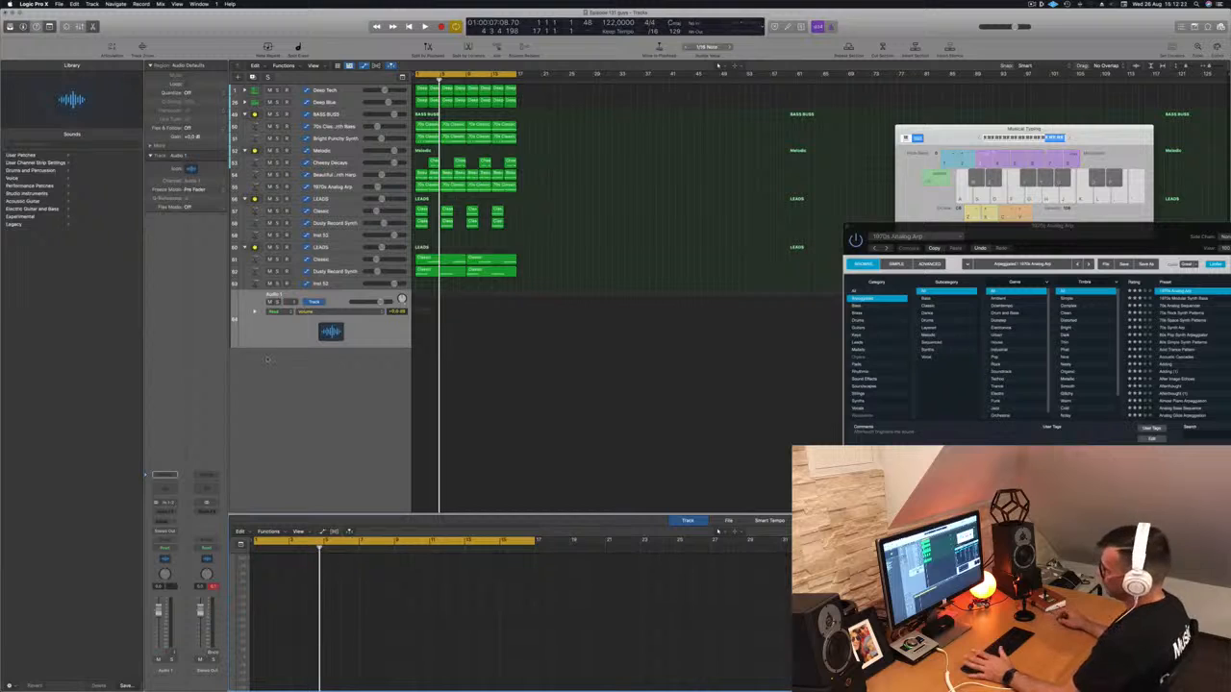
- Record-enable the Audio 1 track, record a take about two bars long from bar 1 and play it back
left_click(289, 337)
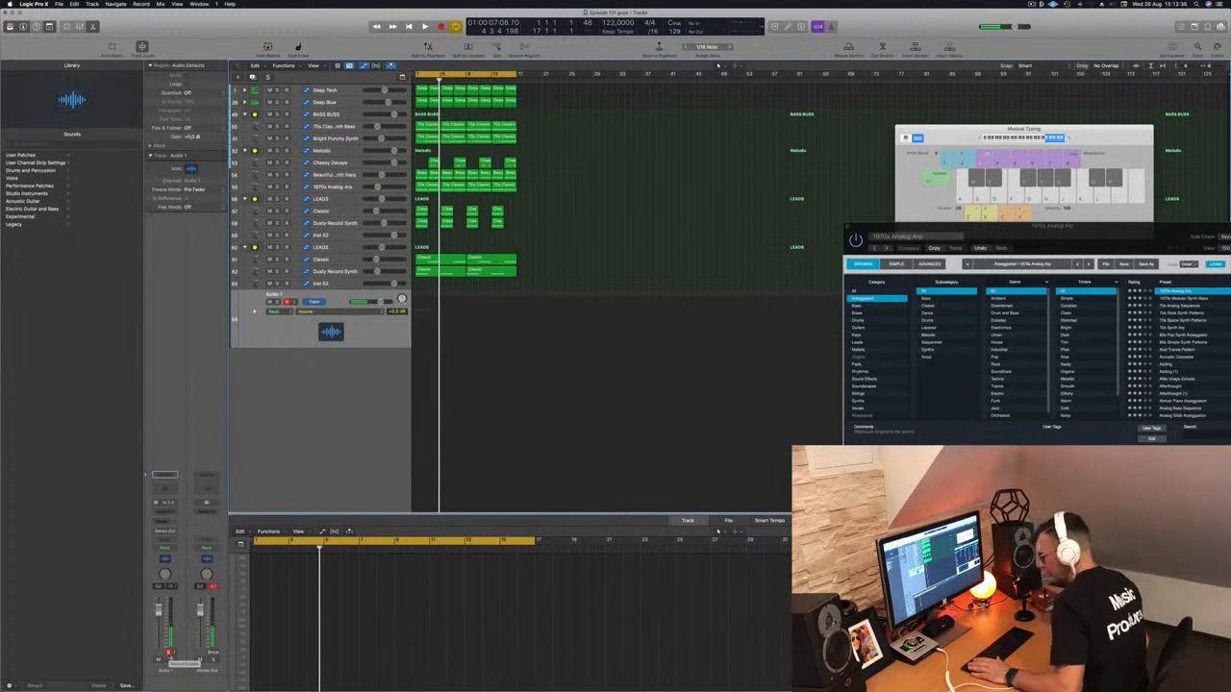
key("r")
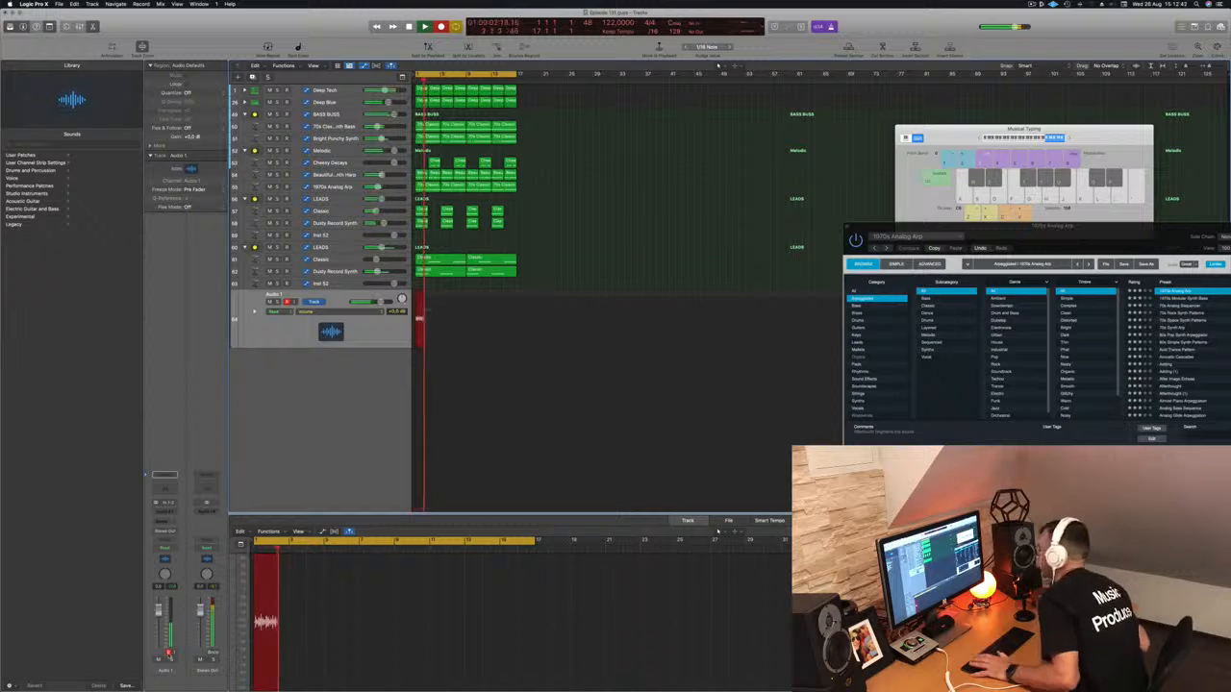
key("space")
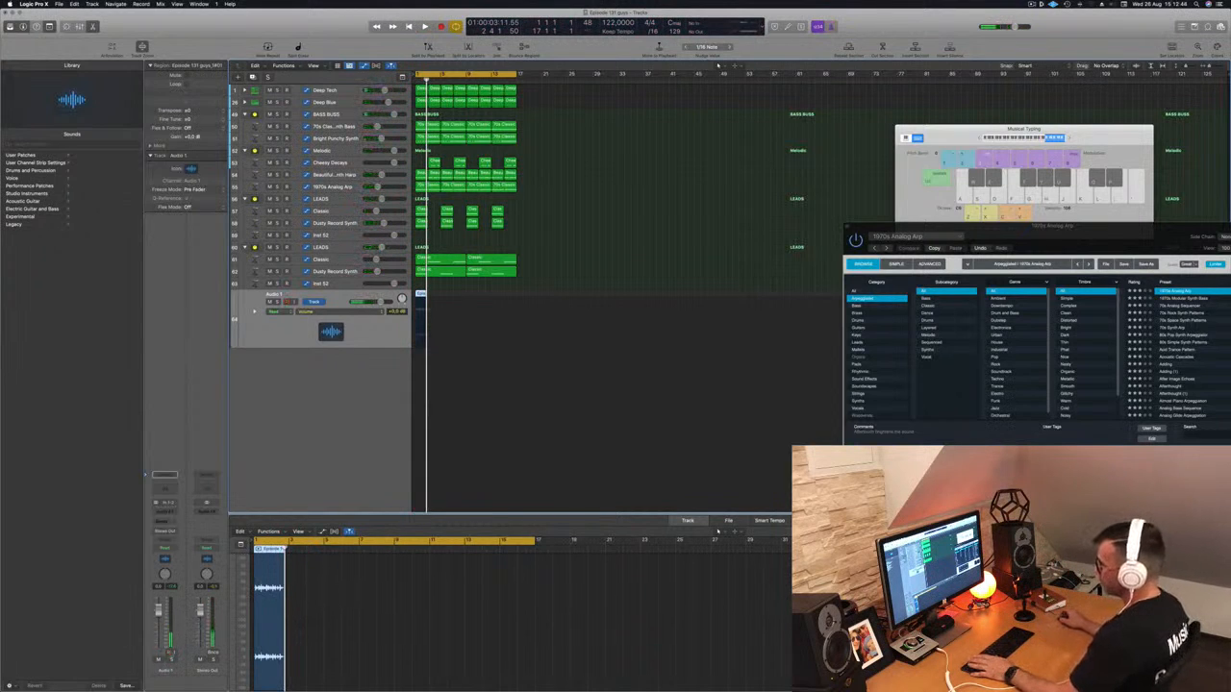
key("space")
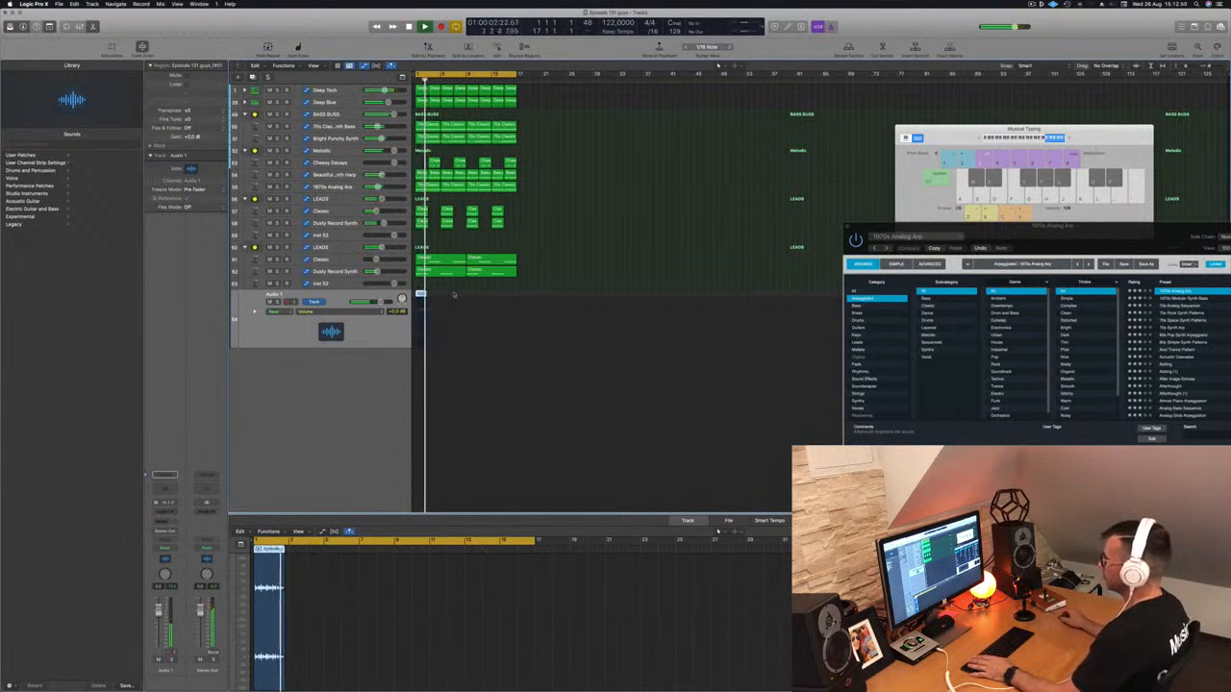
key("space")
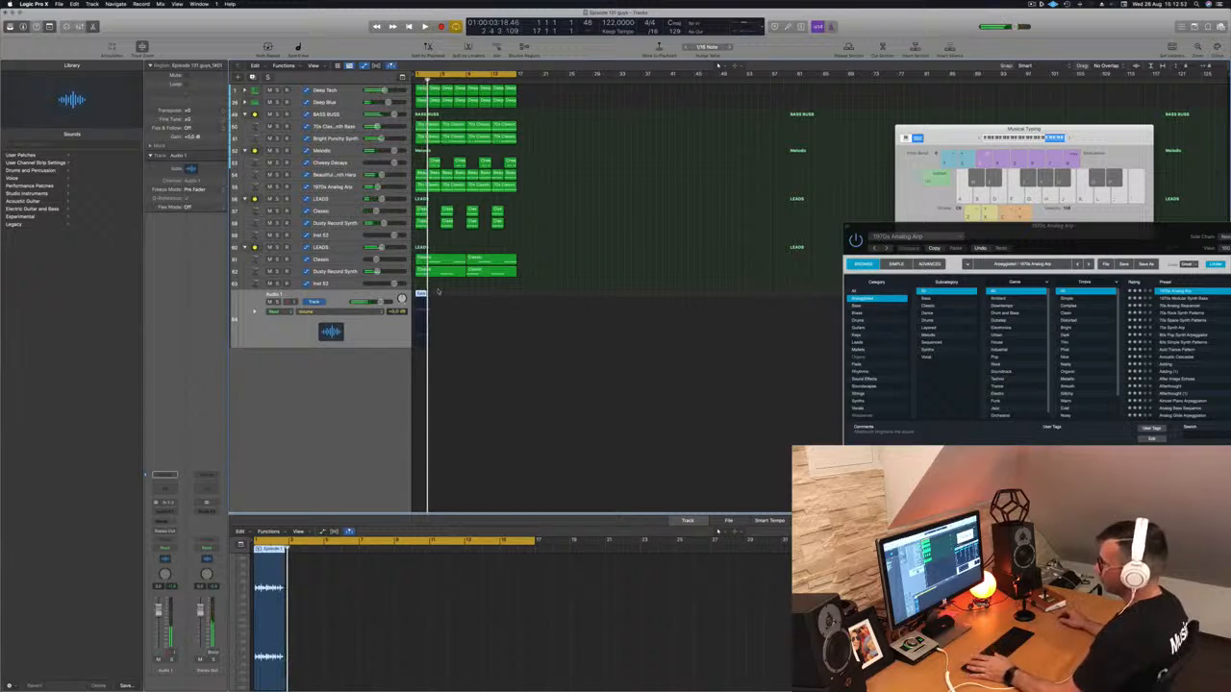
- Rename the Audio 1 track as SINGER and play the arrangement from the start
double_click(273, 295)
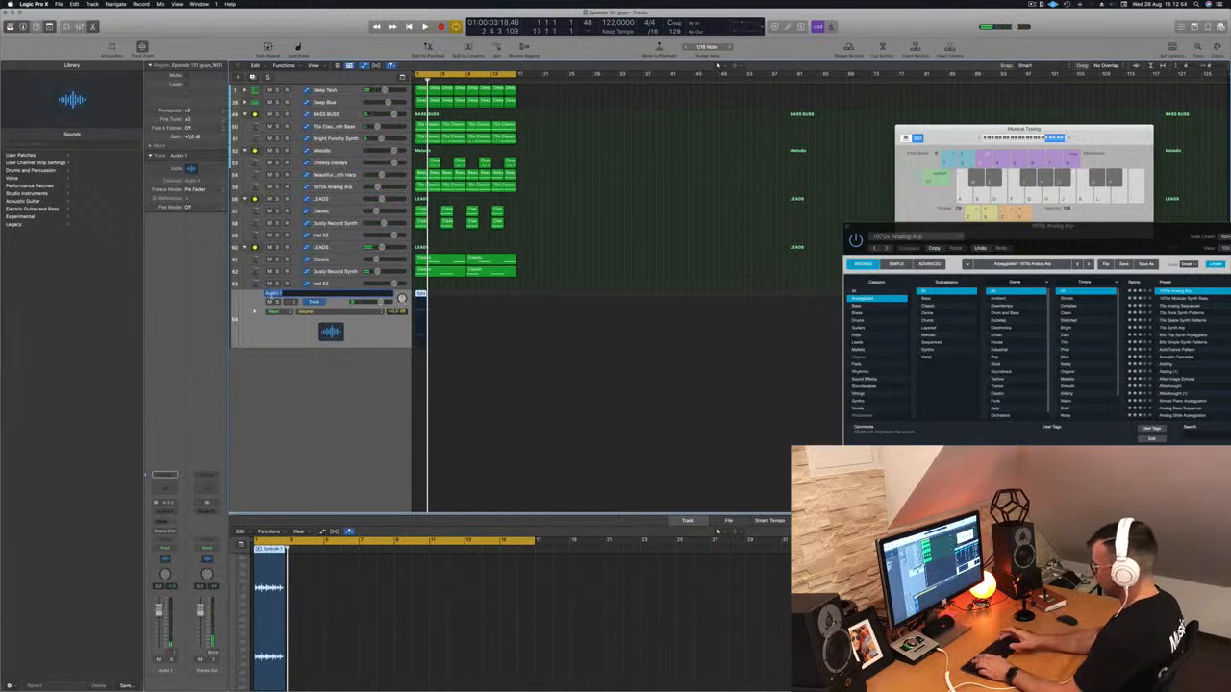
key("Return")
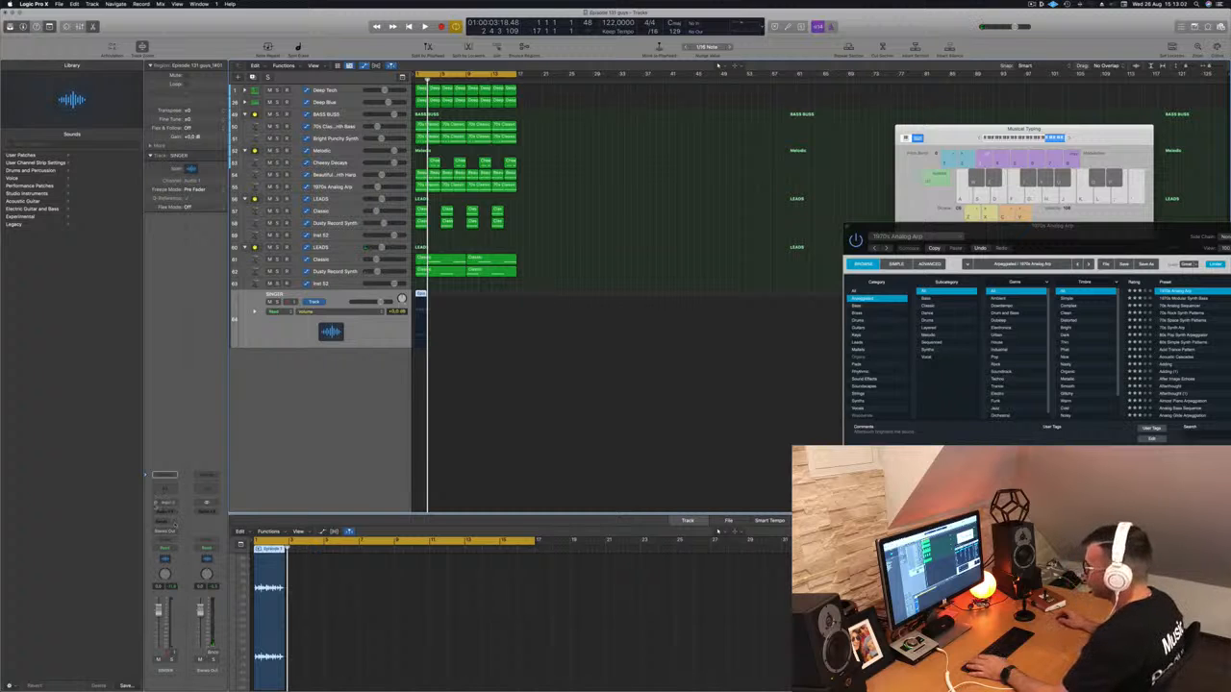
key("space")
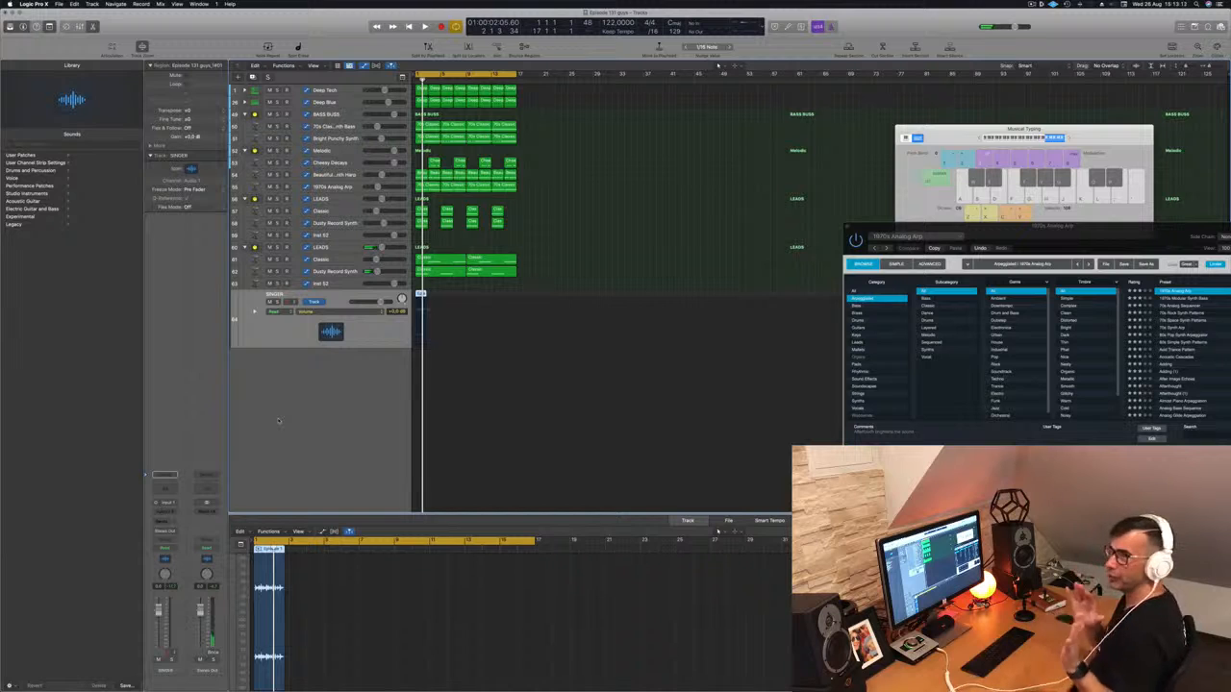
- Deselect the recorded region, mute the SINGER track and check playback from the start
left_click(467, 408)
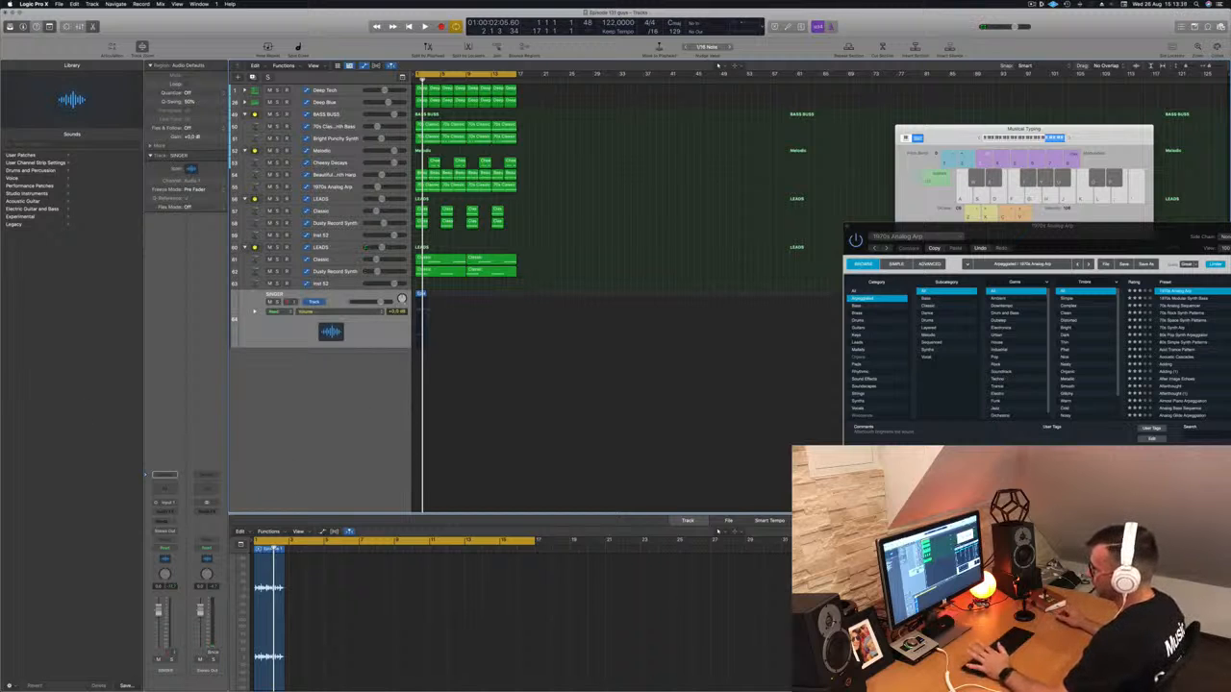
key("space")
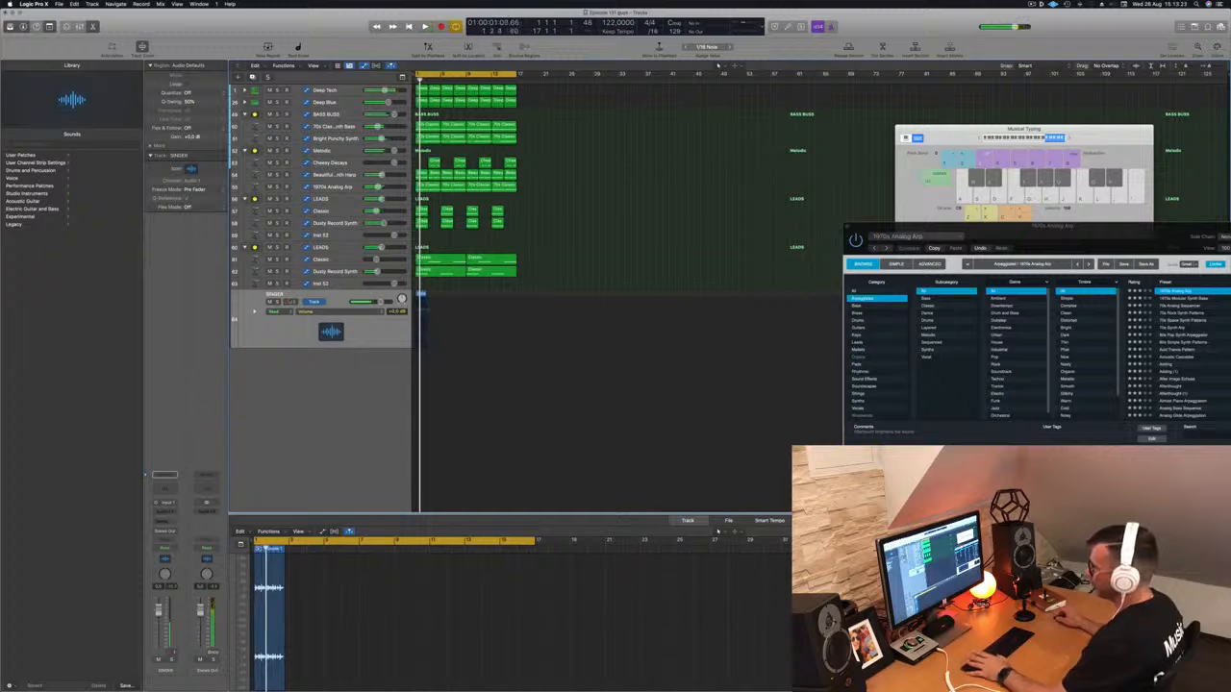
key("ctrl+m")
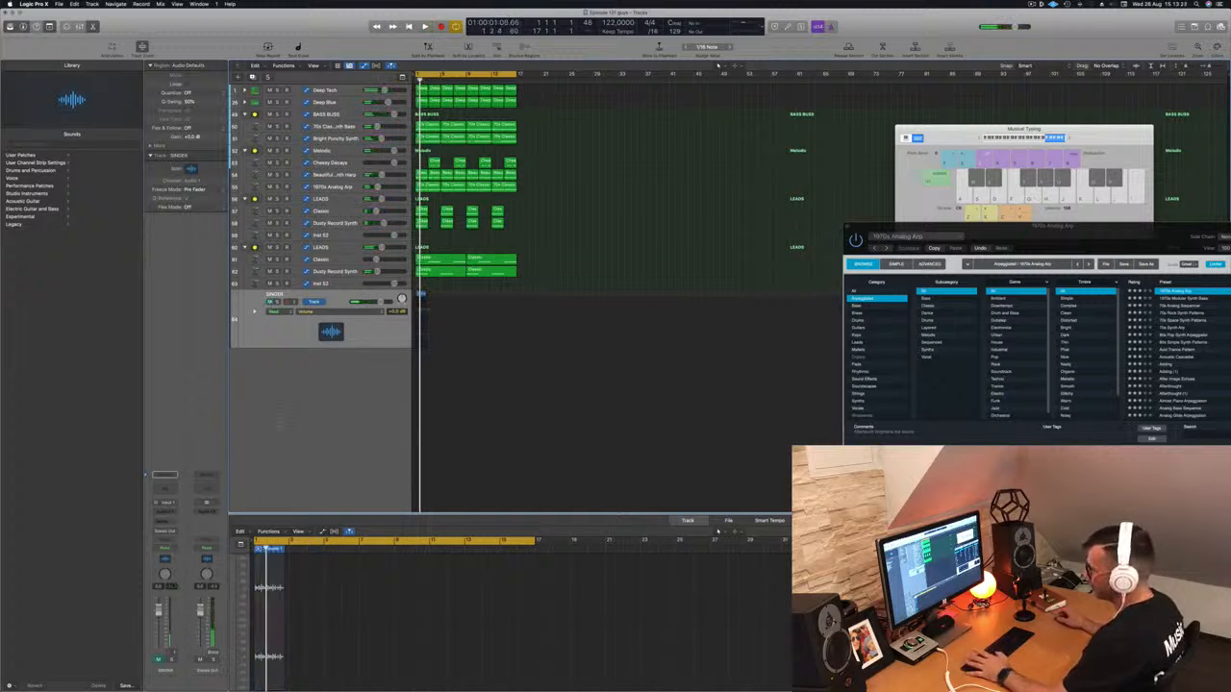
key("space")
- Insert a stereo Compressor on the Stereo Out, choose the Vintage Opto model and set its threshold to about -27 dB during playback
left_click(201, 510)
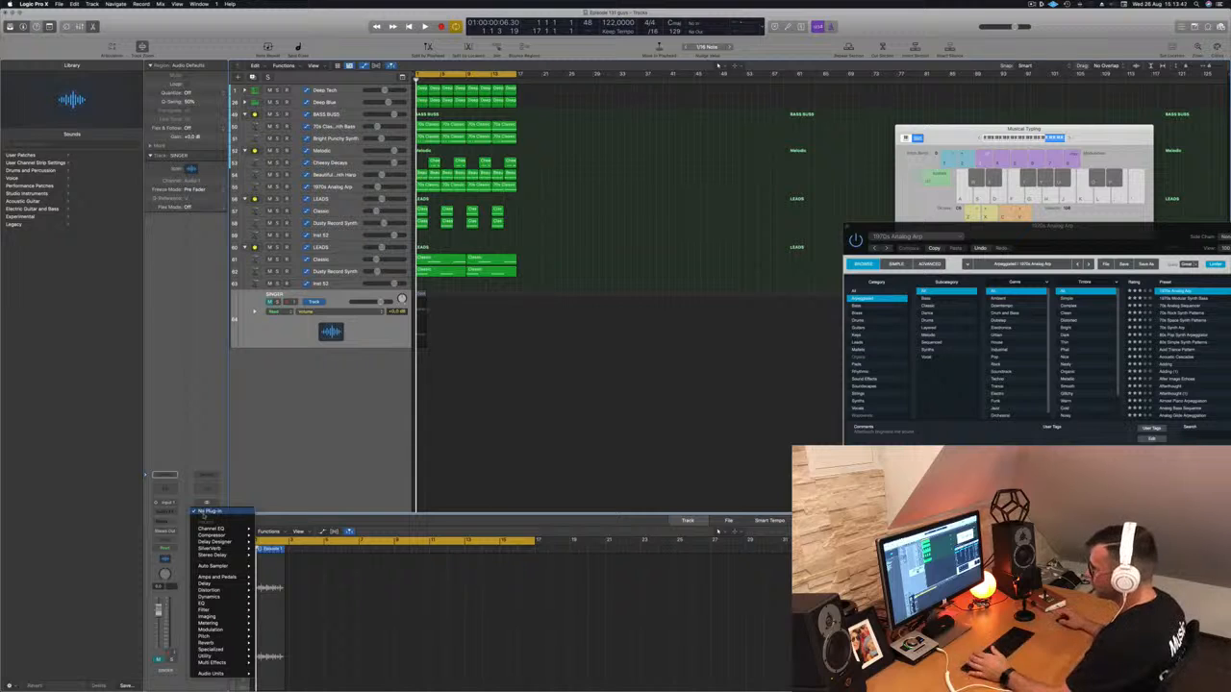
mouse_move(207, 535)
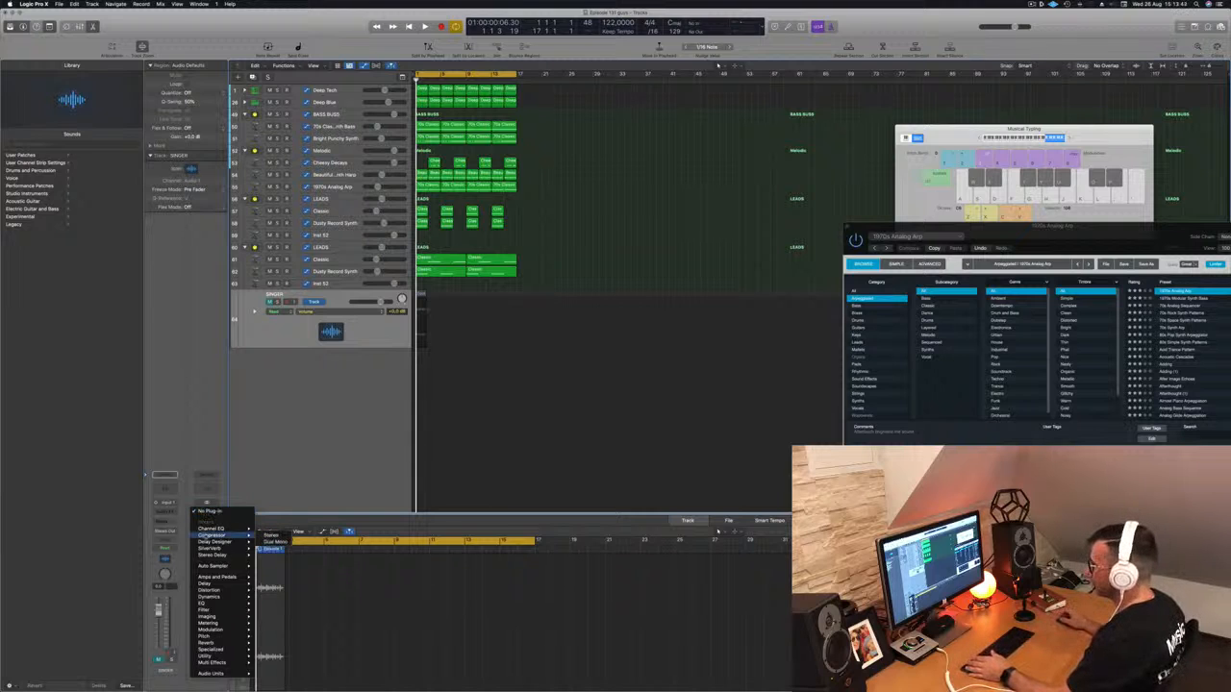
left_click(274, 535)
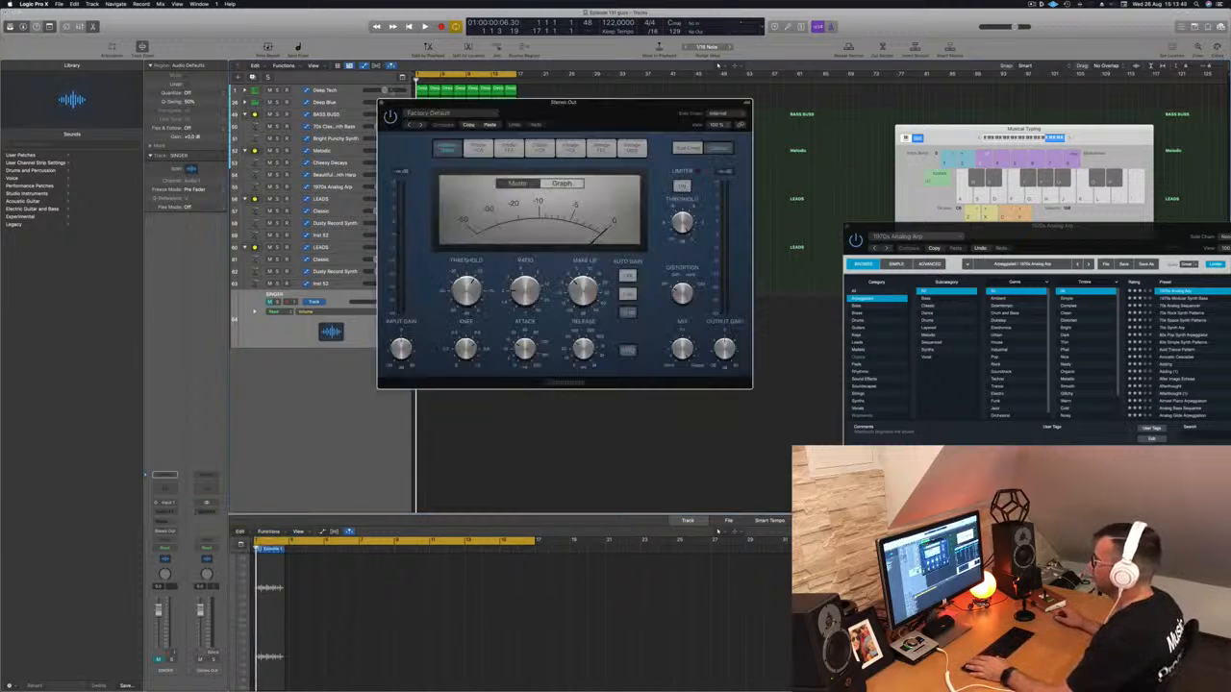
left_click(637, 148)
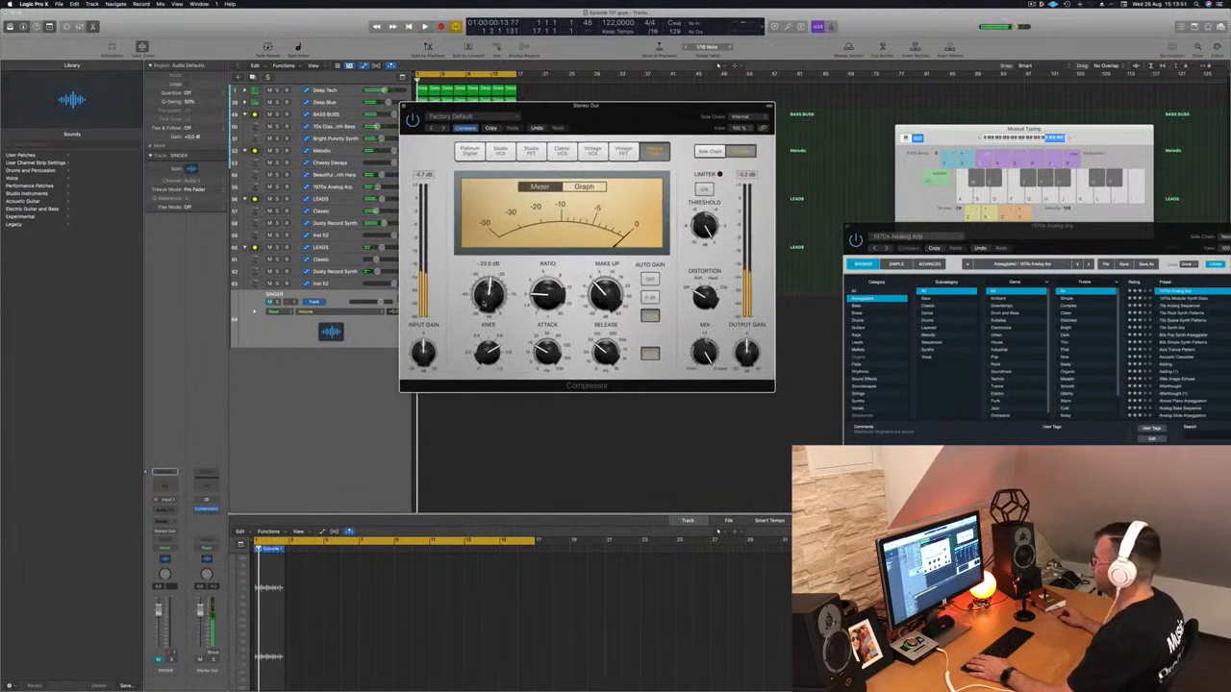
key("space")
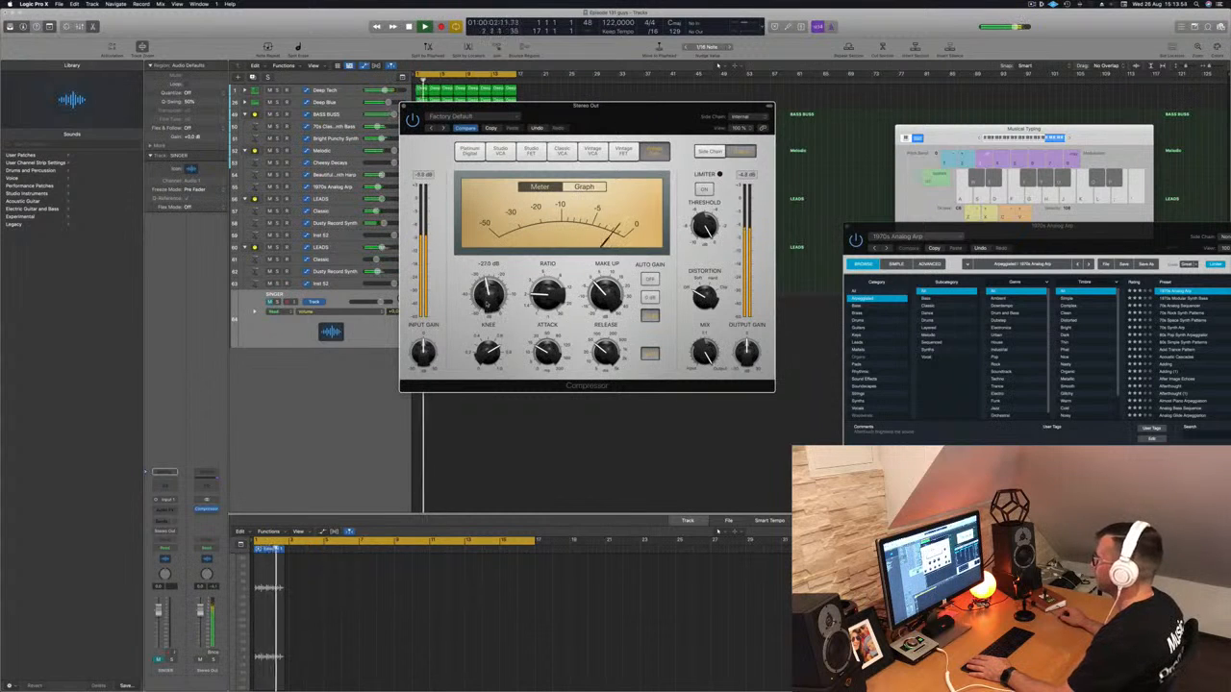
left_click_drag(509, 107, 715, 123)
key("space")
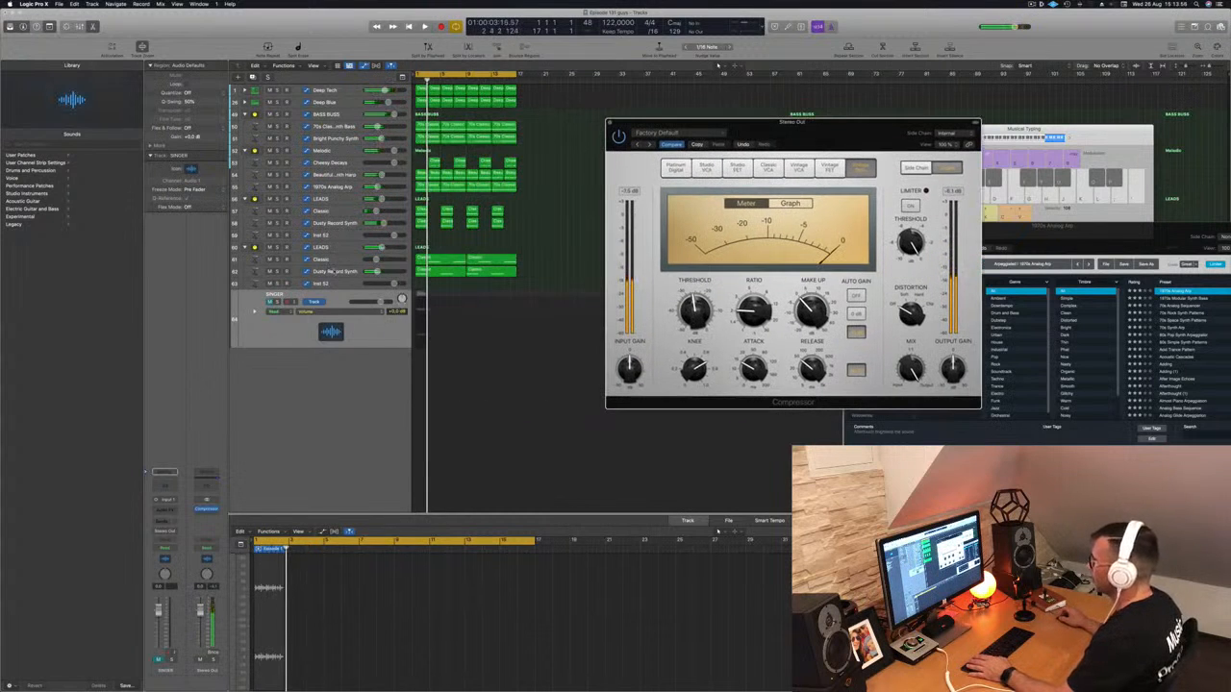
- Lower the volume of the Dusty Record Synth track in the lower LEADS stack to about -26 dB and check it in playback
left_click(334, 272)
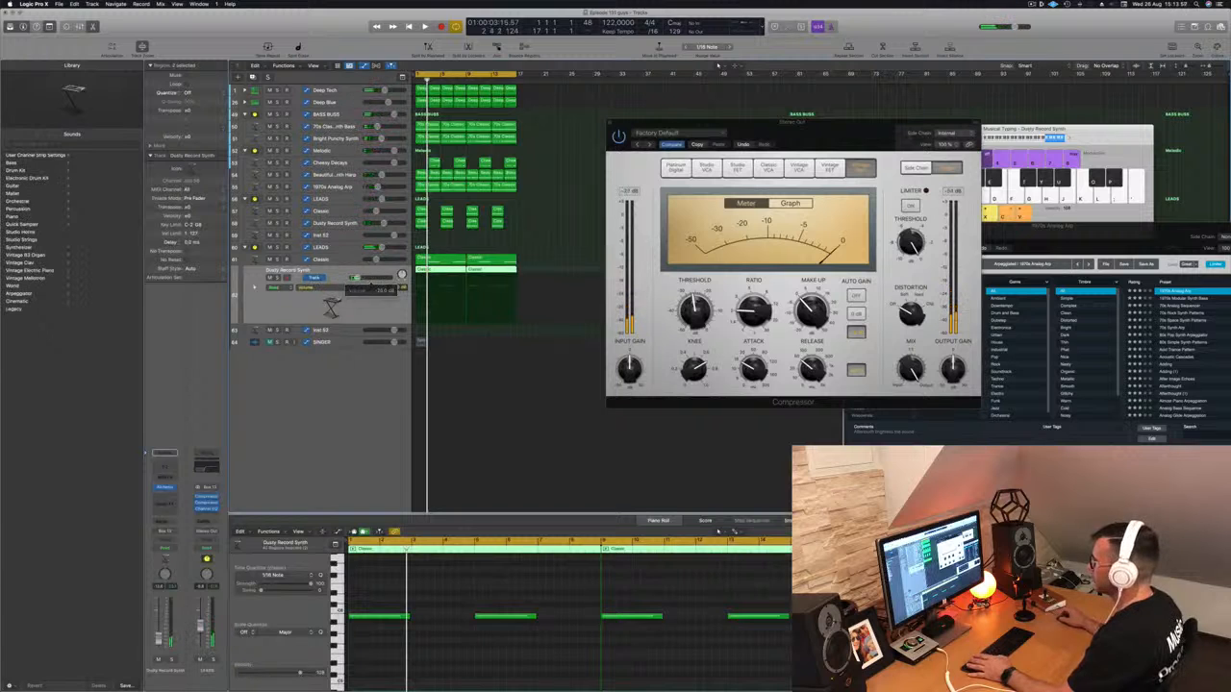
key("space")
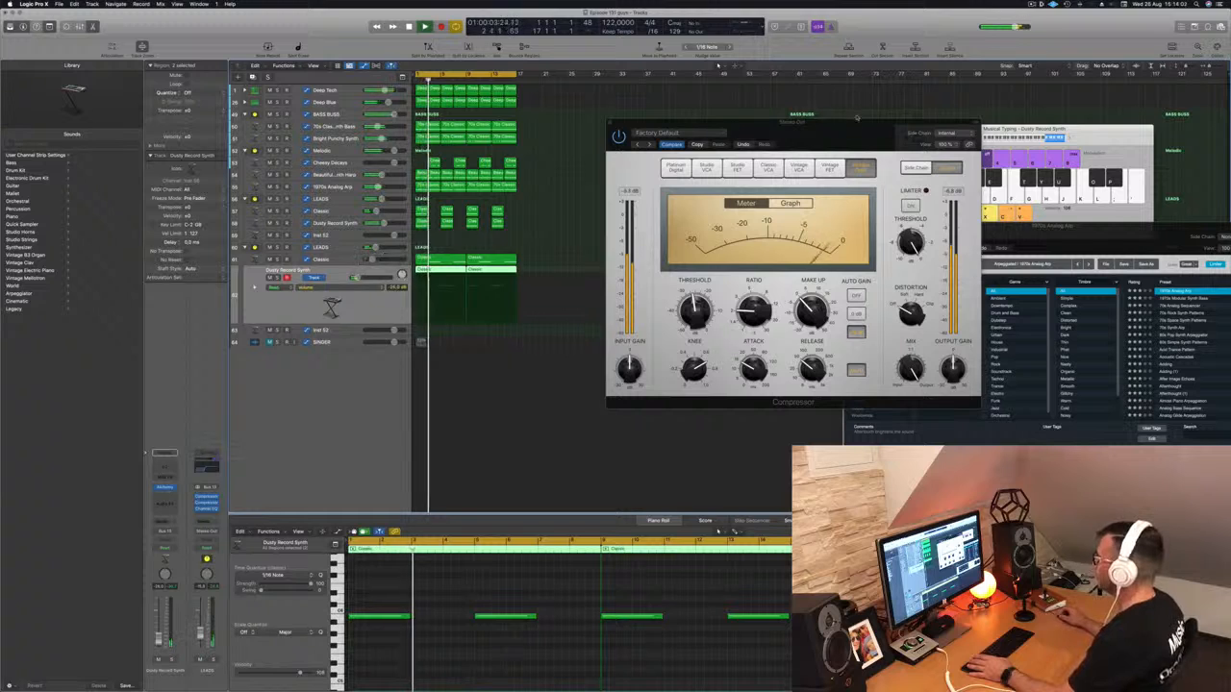
left_click_drag(856, 117, 776, 122)
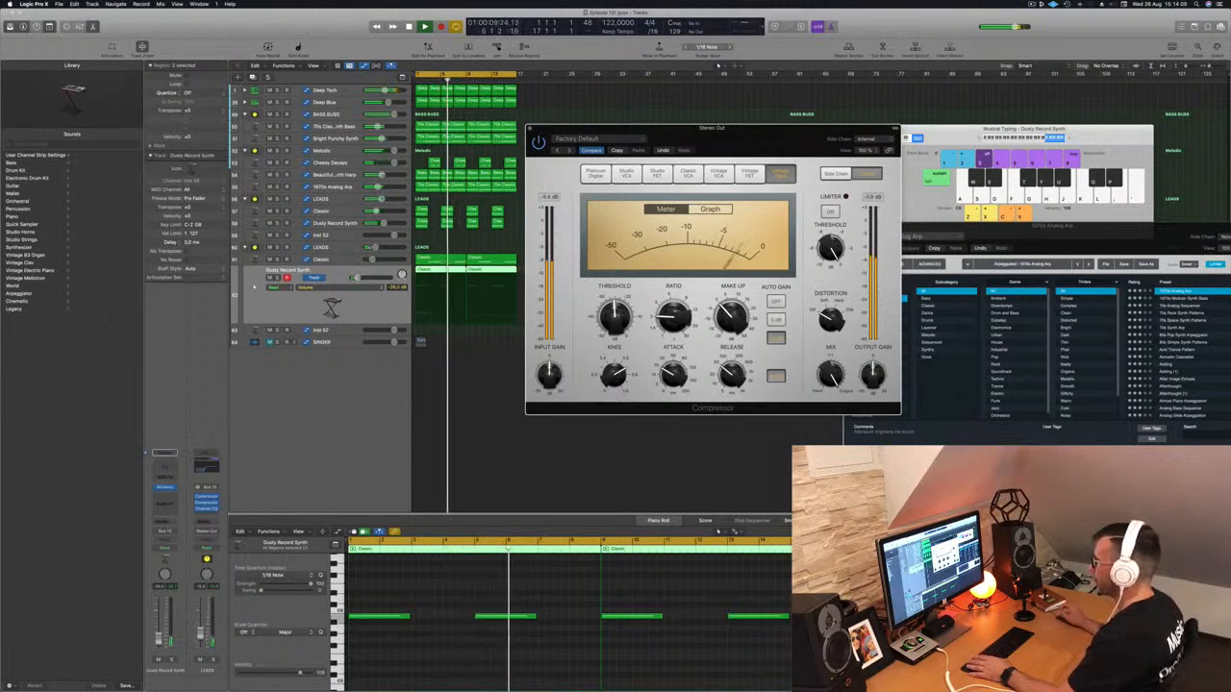
left_click(335, 415)
key("space")
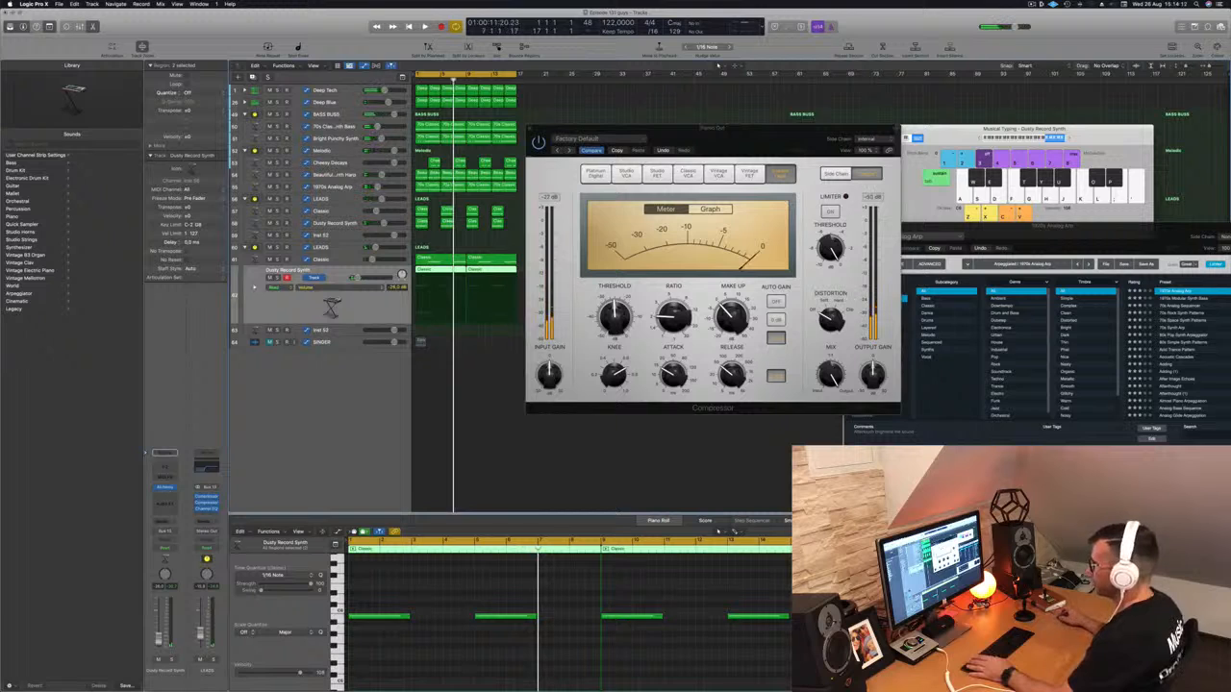
- Show the Stereo Out channel as a track below SINGER, select it and play the arrangement
left_click(312, 88)
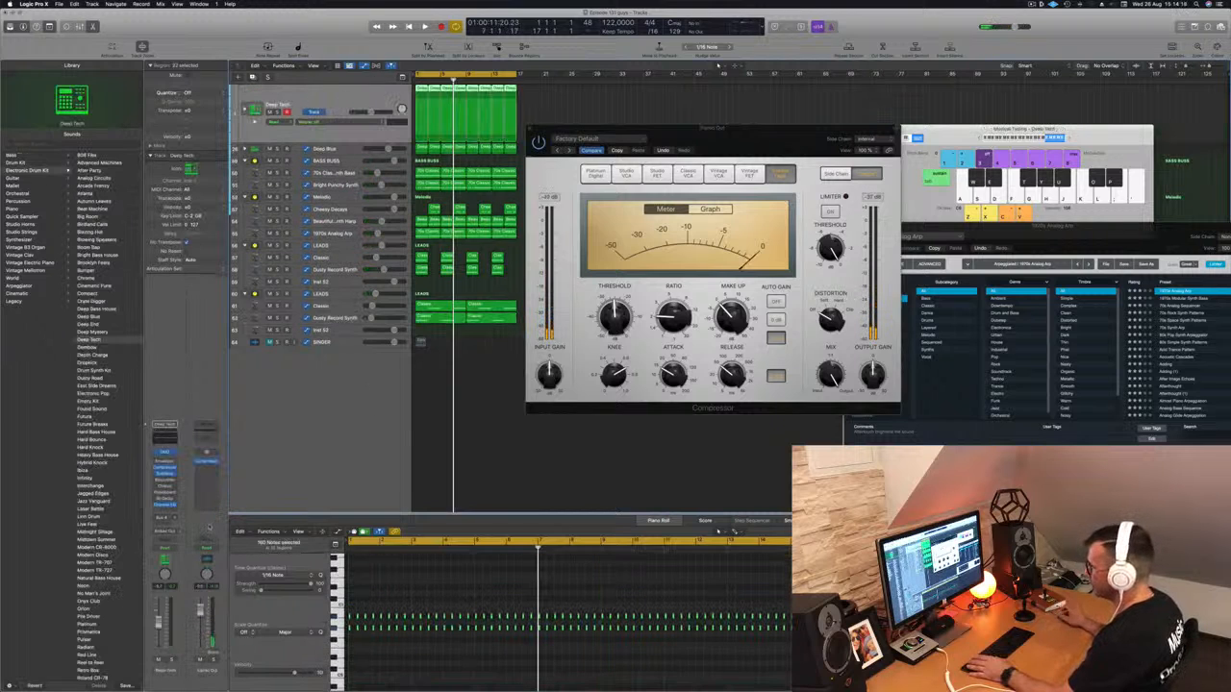
right_click(206, 527)
left_click(215, 527)
right_click(212, 637)
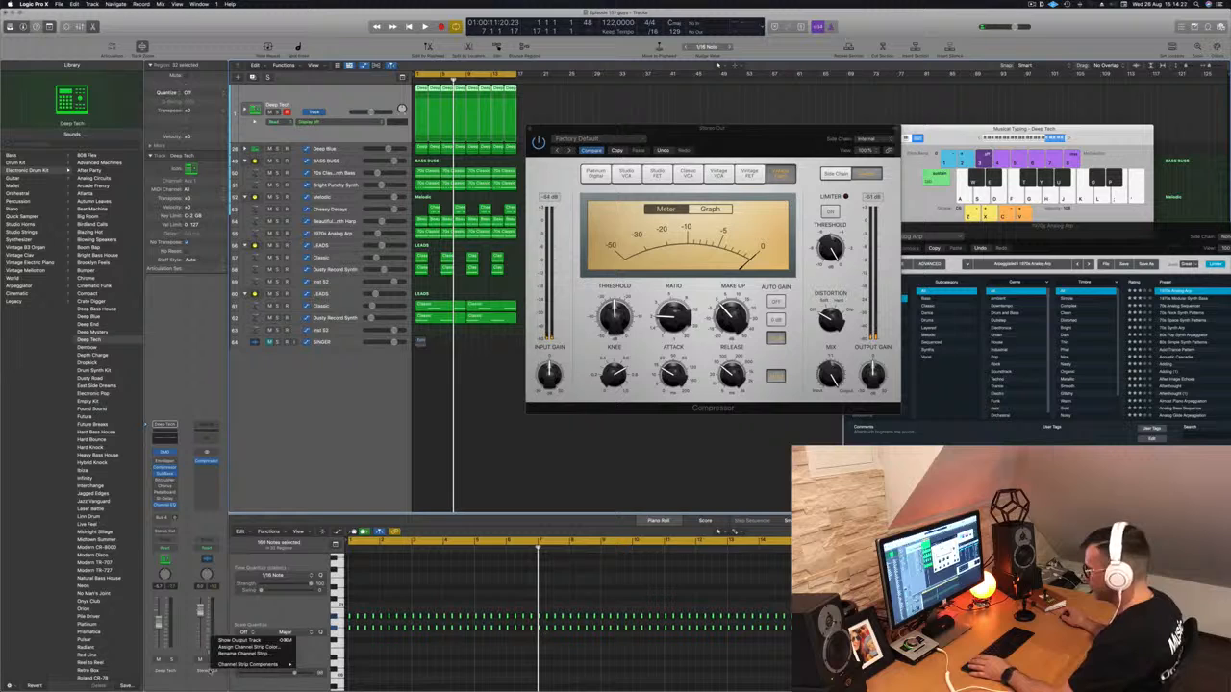
left_click(235, 639)
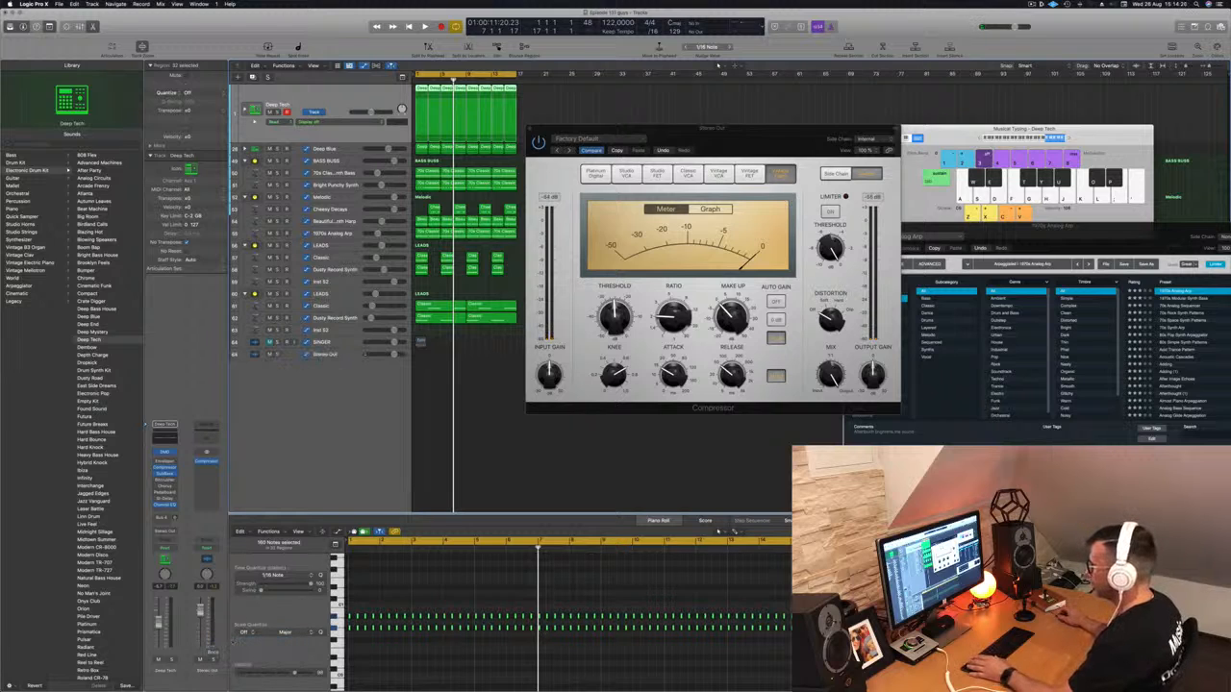
left_click(327, 354)
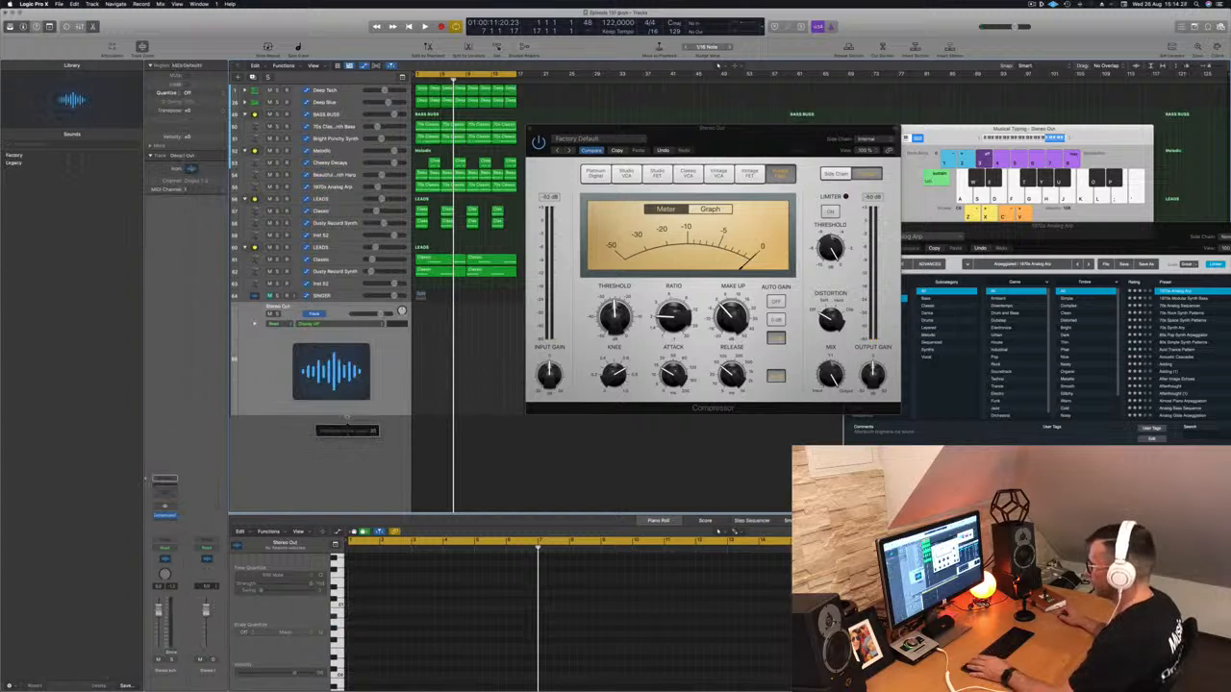
key("space")
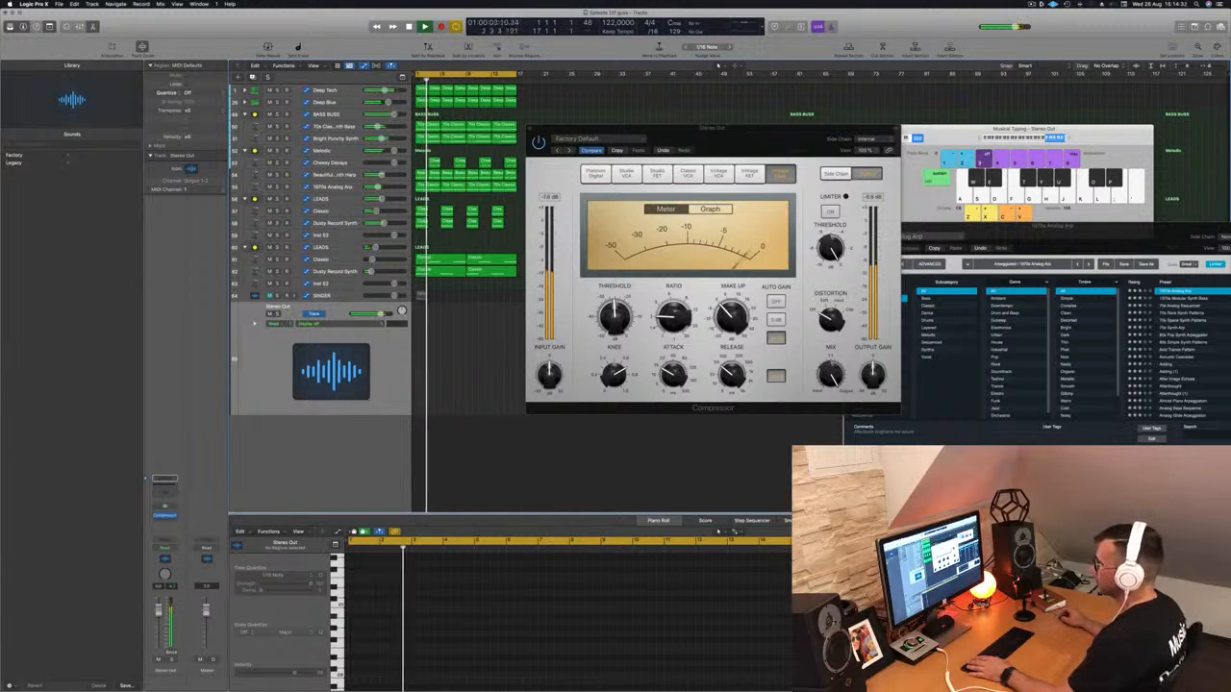
- Insert a stereo Limiter from the Dynamics plug-ins after the Compressor on the Stereo Out
left_click(165, 517)
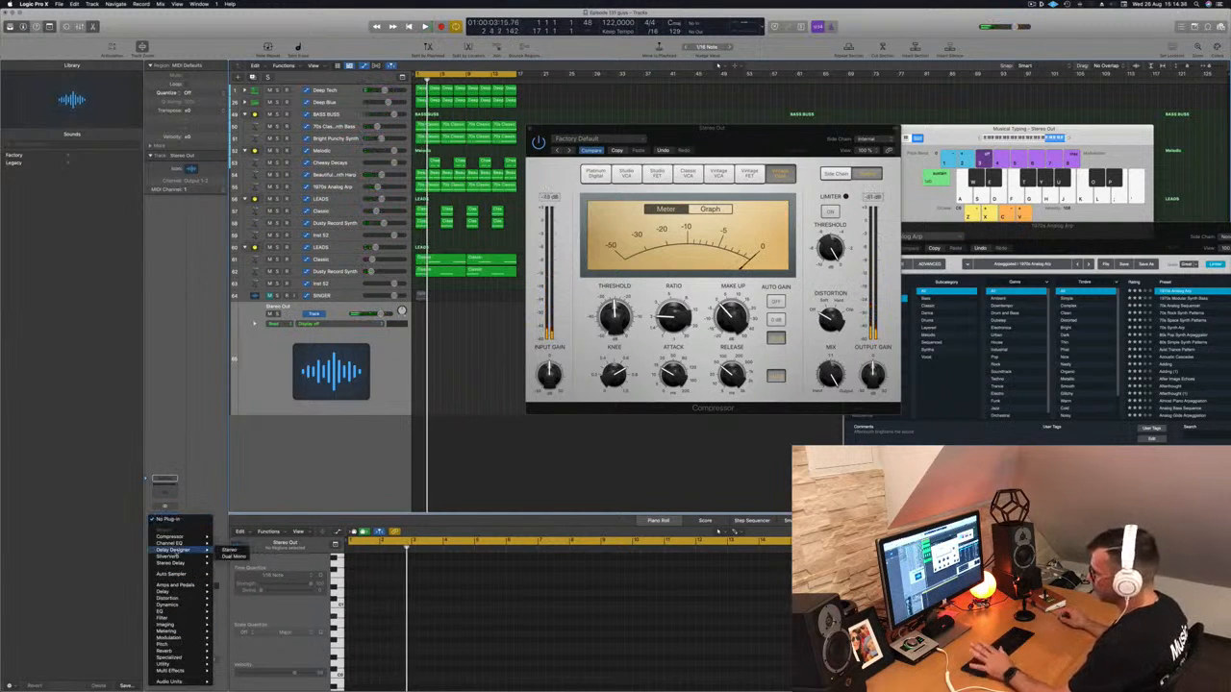
mouse_move(186, 608)
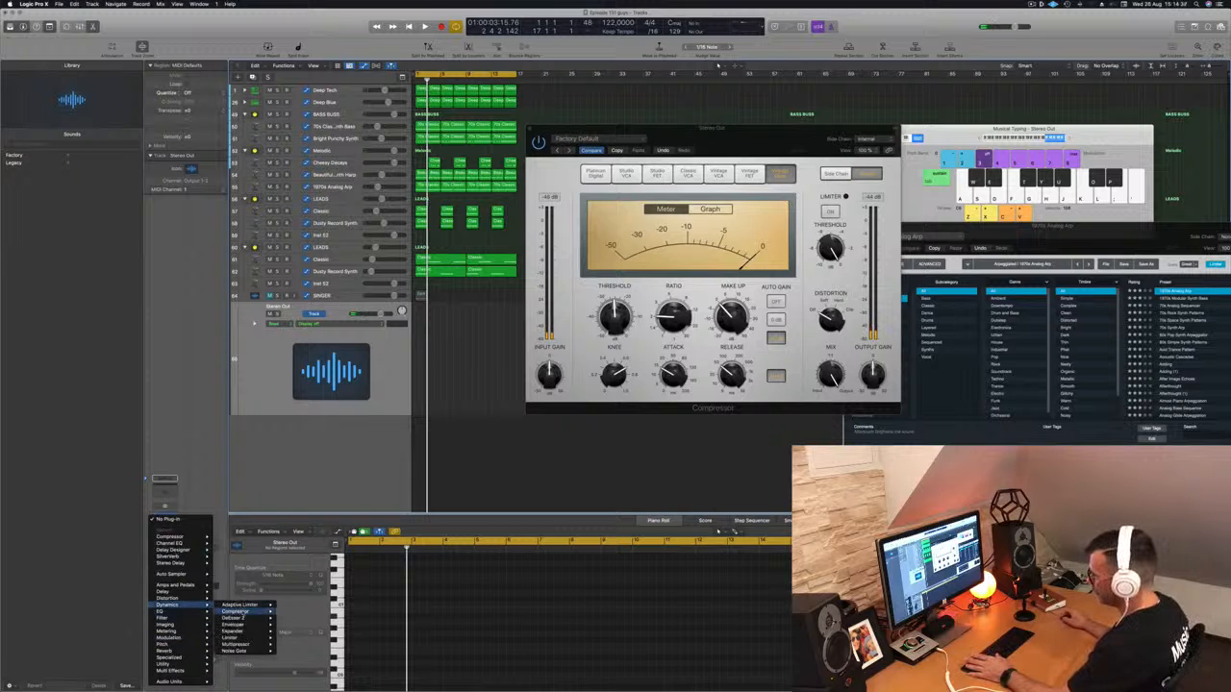
mouse_move(243, 638)
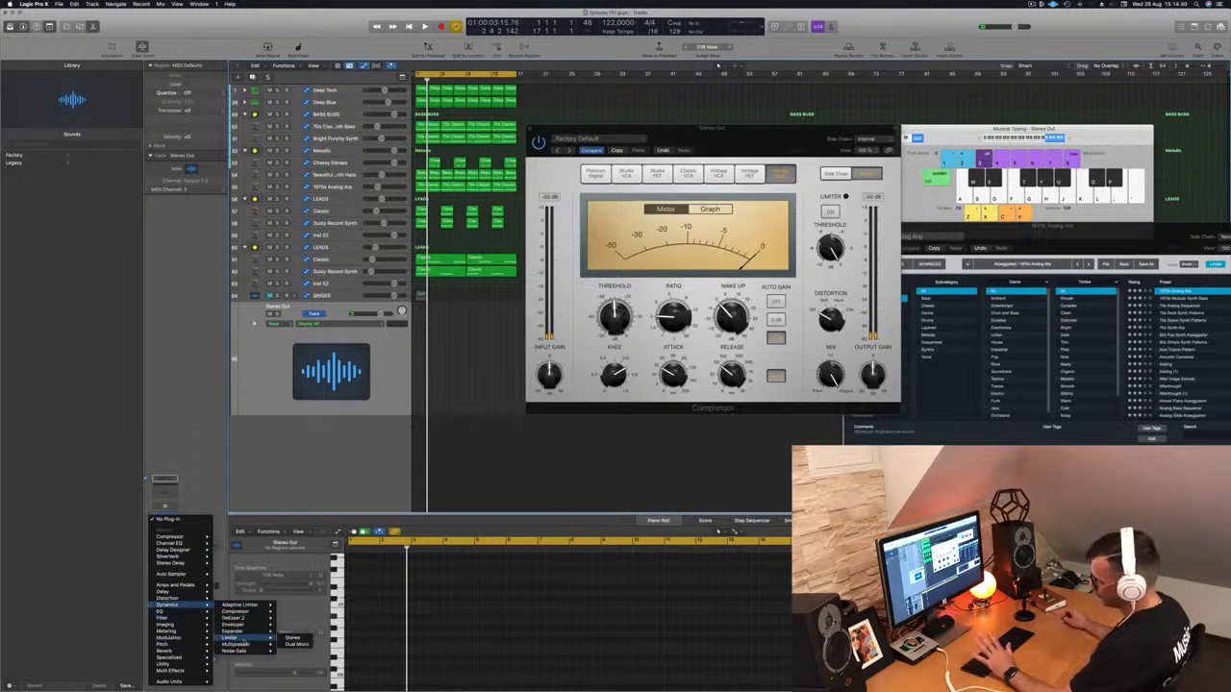
left_click(292, 639)
- Set the Limiter's gain to +5.5 dB while listening to the arrangement
key("space")
left_click_drag(511, 273, 513, 262)
key("space")
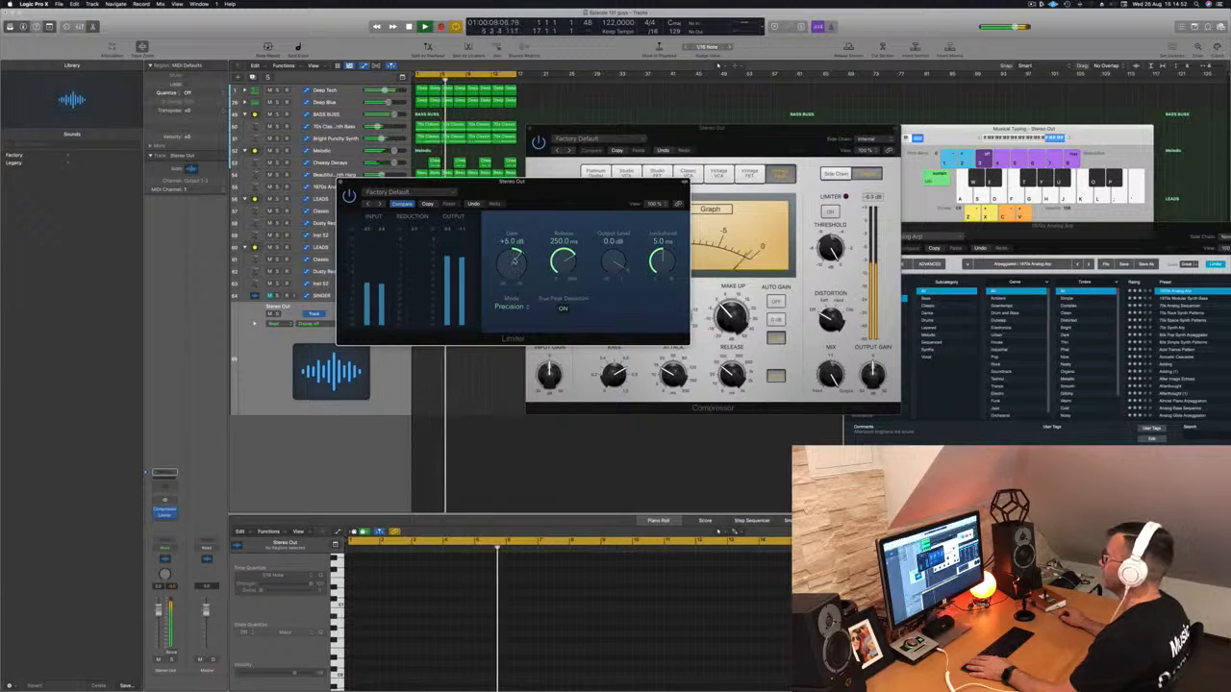
left_click_drag(514, 262, 515, 255)
left_click_drag(539, 202, 791, 223)
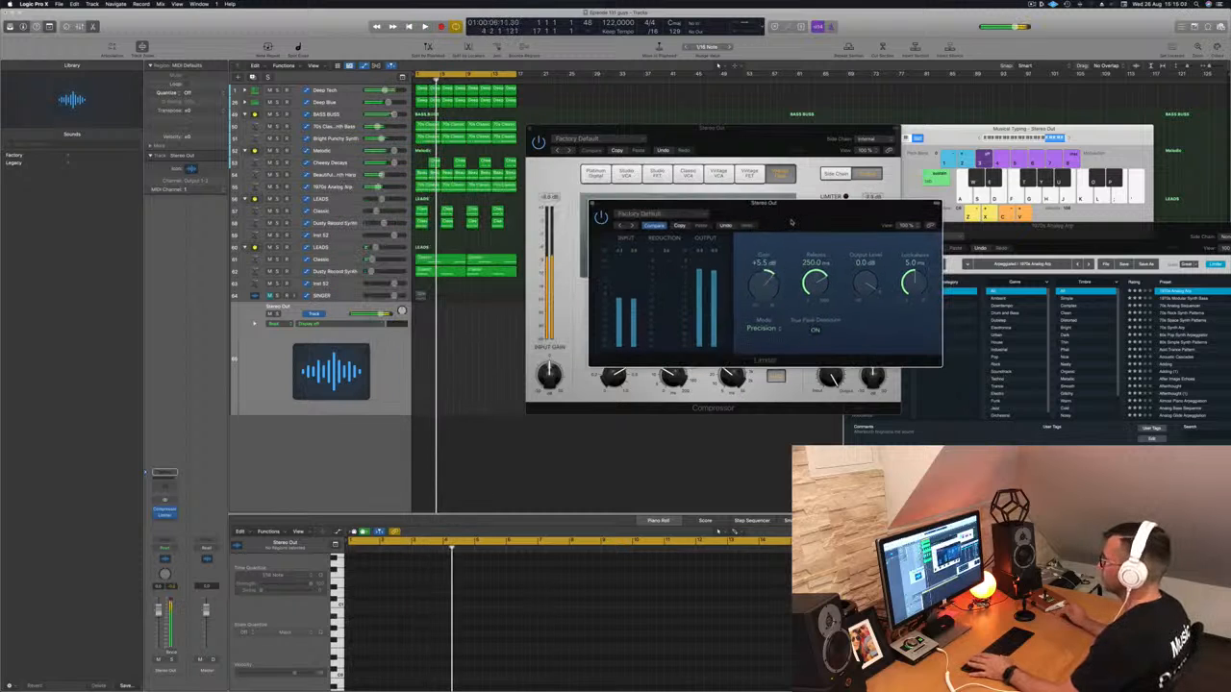
key("space")
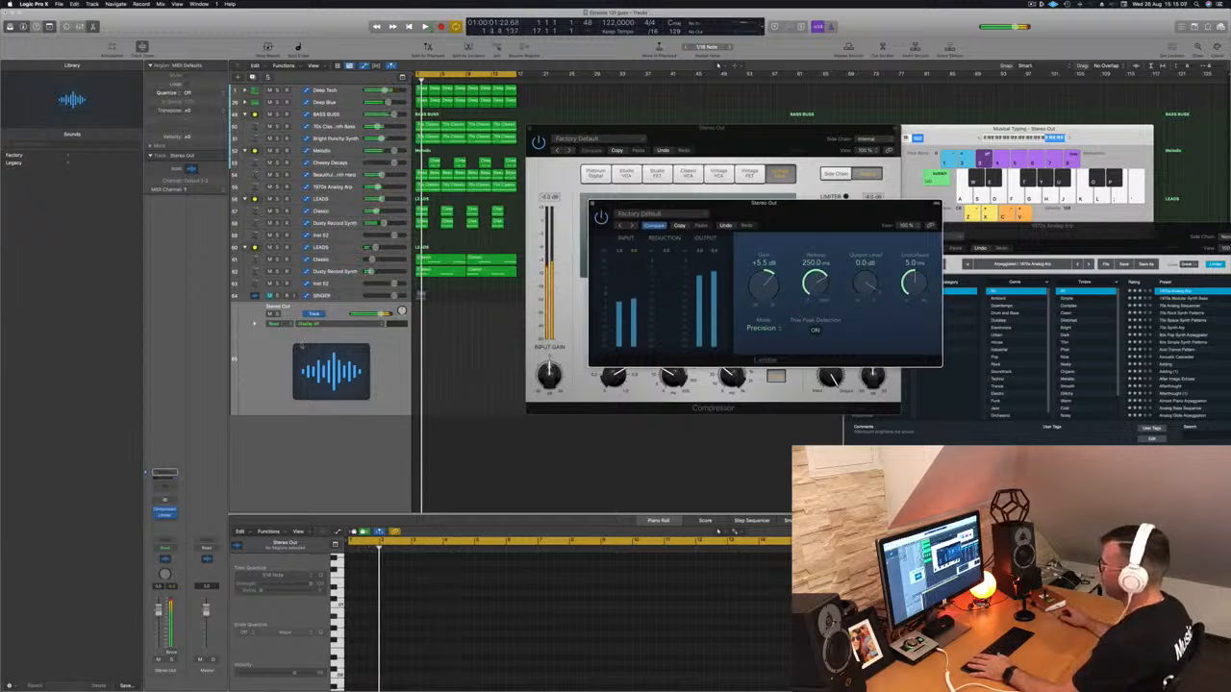
- Insert a stereo Multipressor from the Dynamics plug-ins after the Limiter on the Stereo Out
left_click(164, 520)
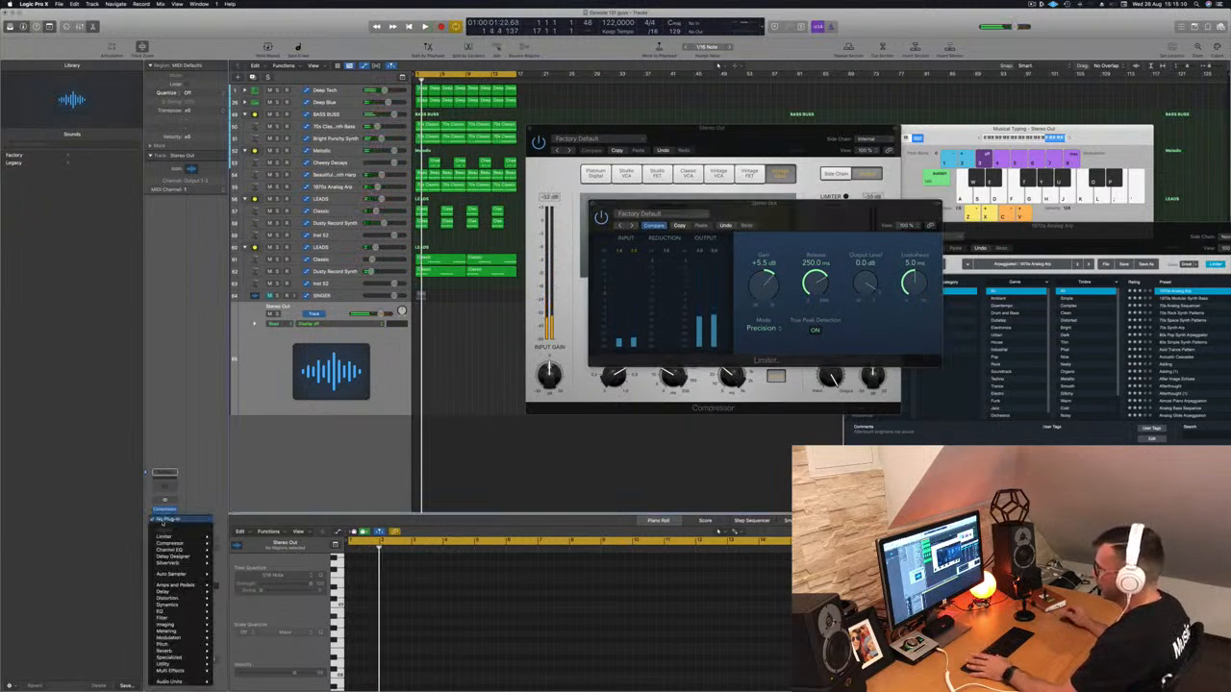
mouse_move(176, 565)
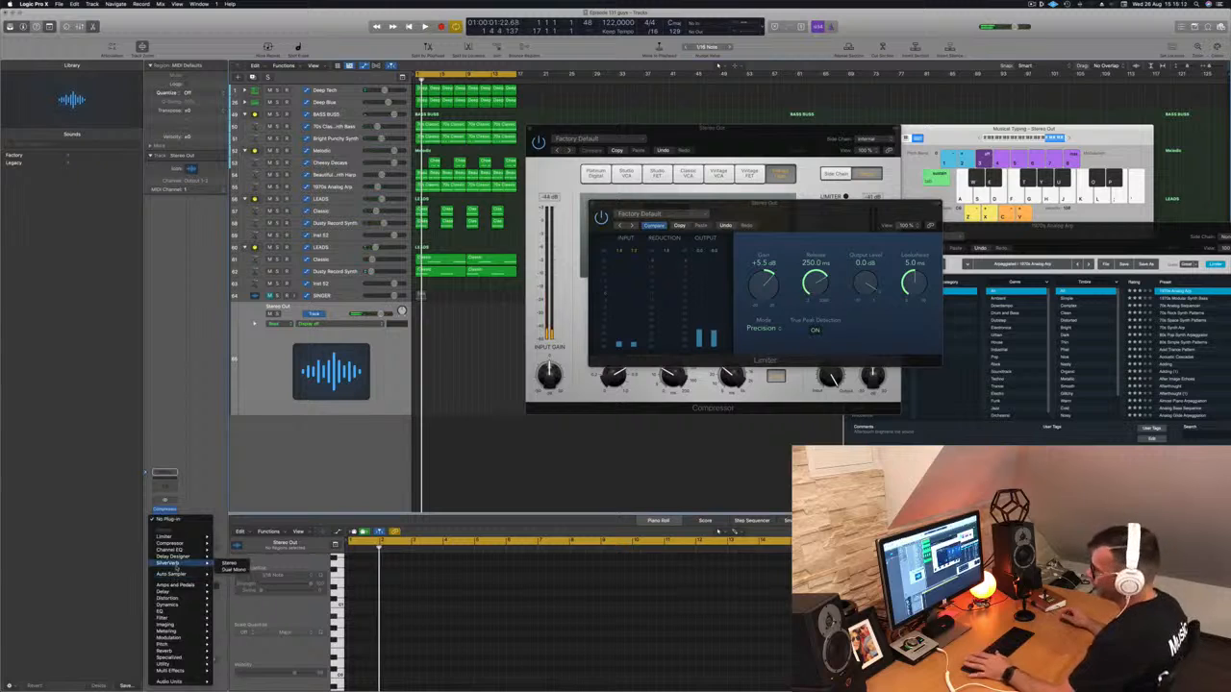
mouse_move(184, 605)
mouse_move(253, 646)
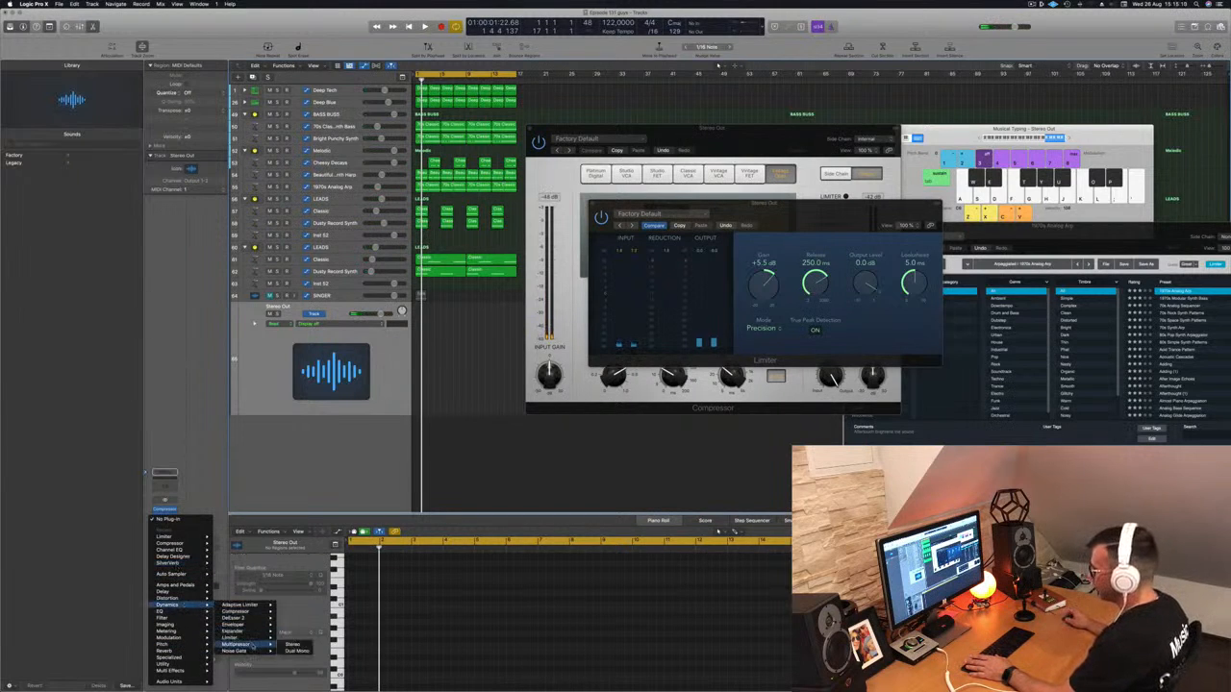
left_click(291, 643)
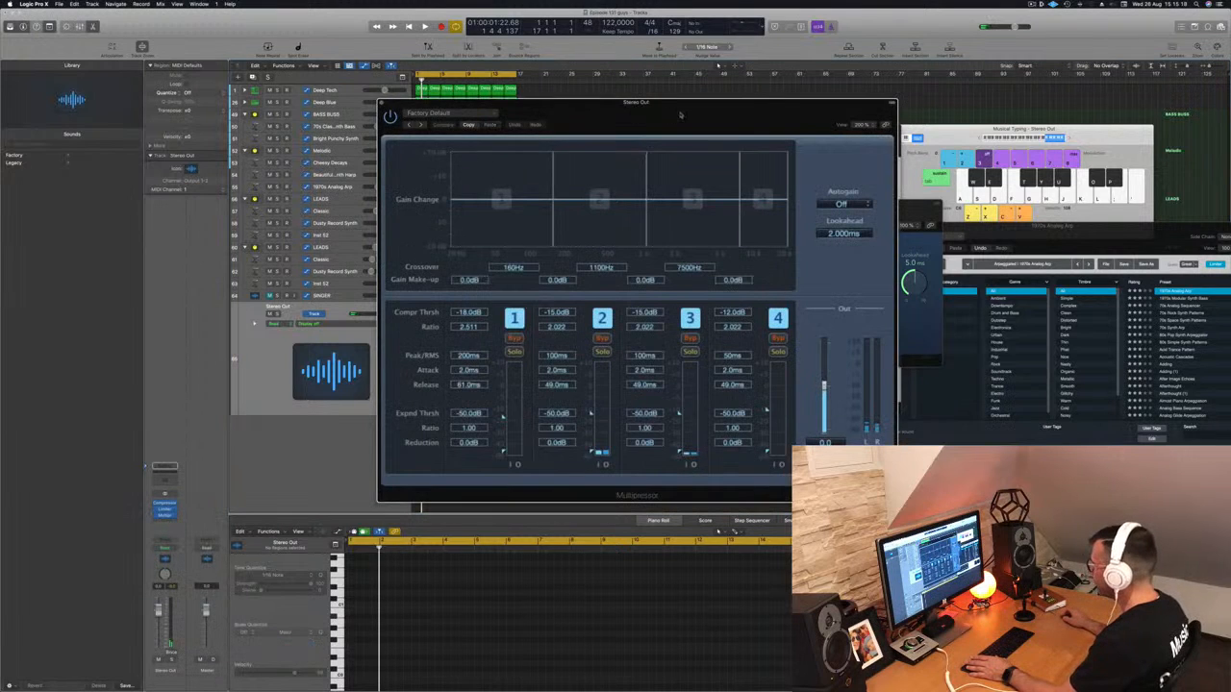
left_click_drag(670, 117, 580, 102)
- Set the Multipressor's compression thresholds for bands 1 to 4 to -13, -17.5, -26.5 and -33.5 dB during playback, and close its window
key("space")
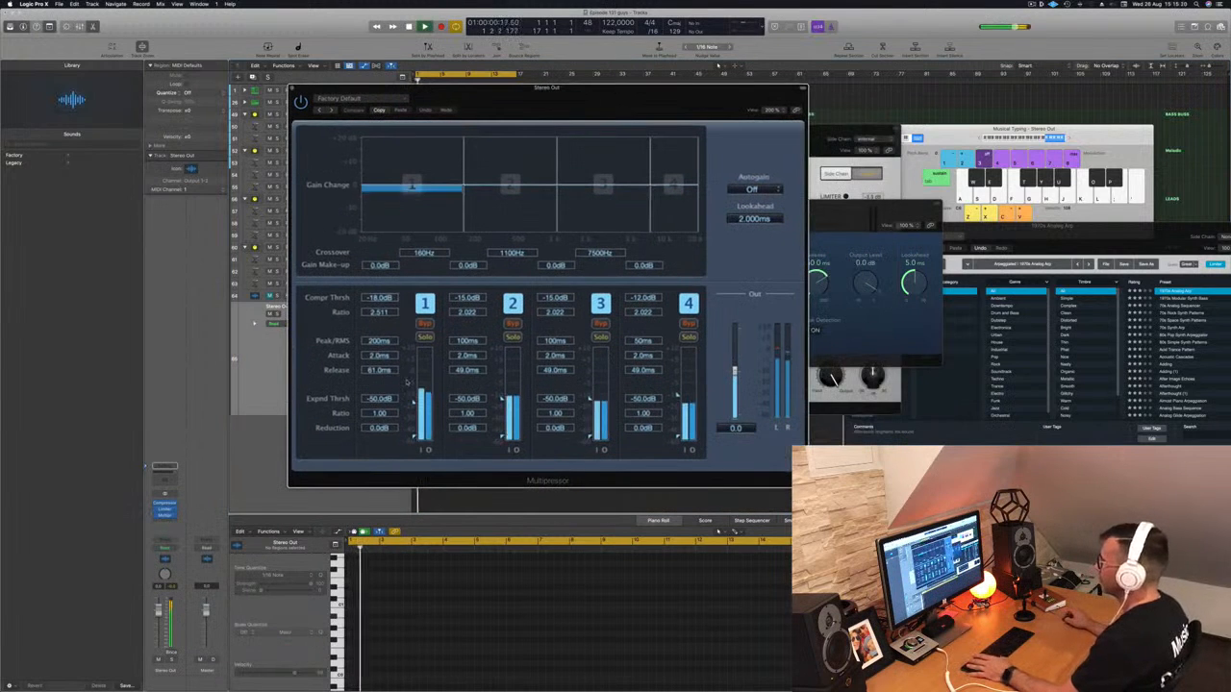
left_click_drag(414, 402, 414, 395)
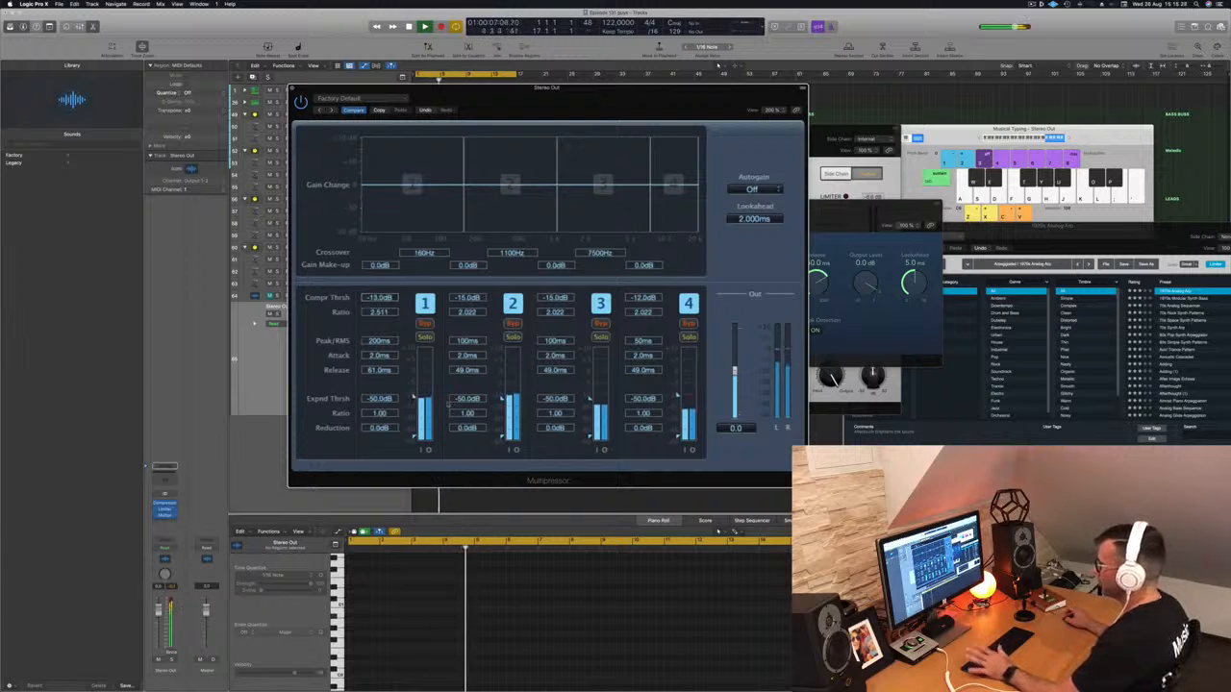
left_click_drag(501, 400, 500, 404)
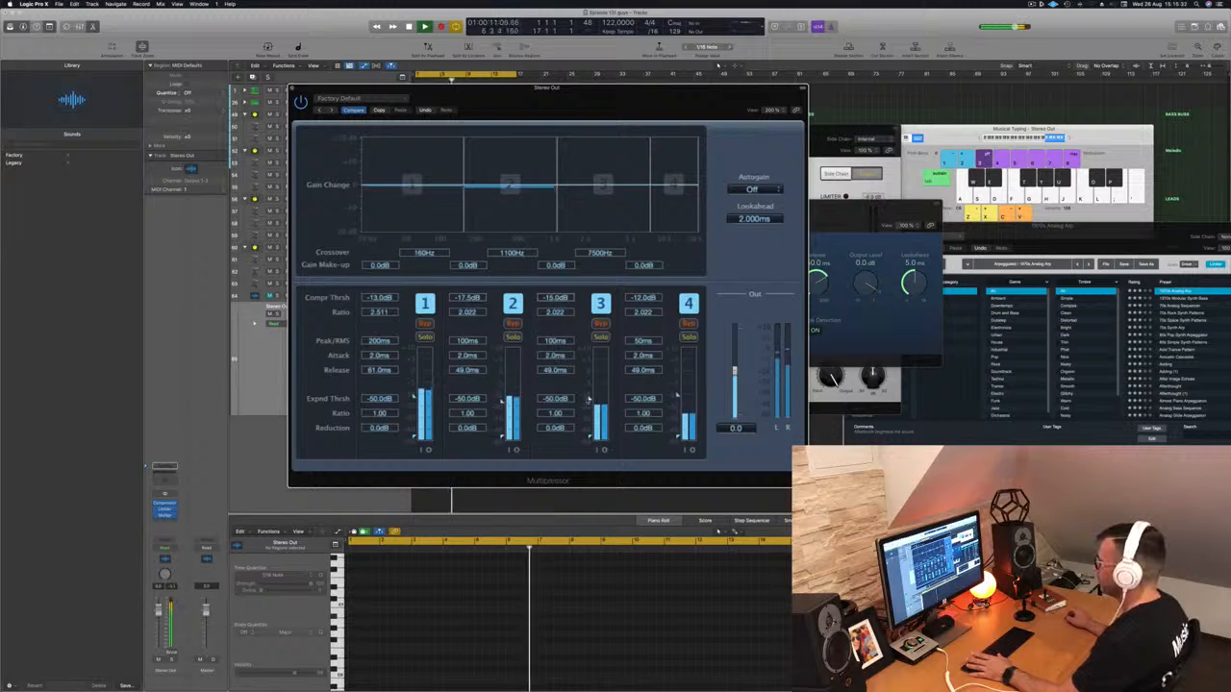
left_click_drag(588, 398, 590, 412)
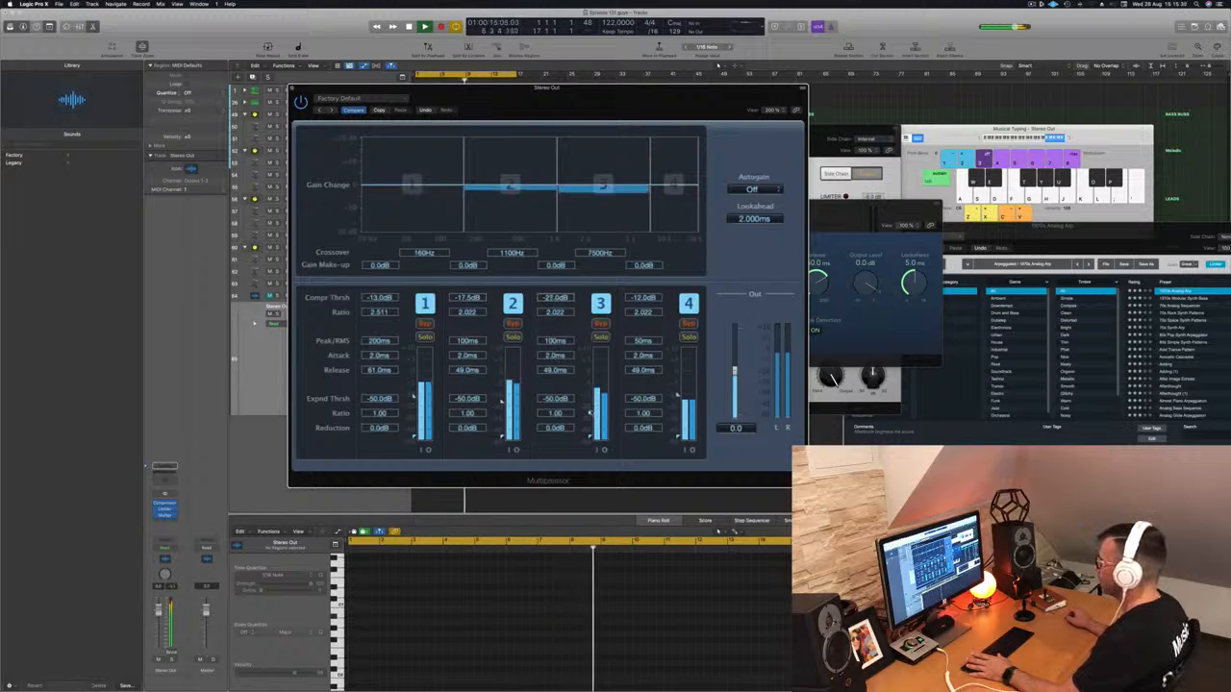
left_click_drag(676, 396, 678, 421)
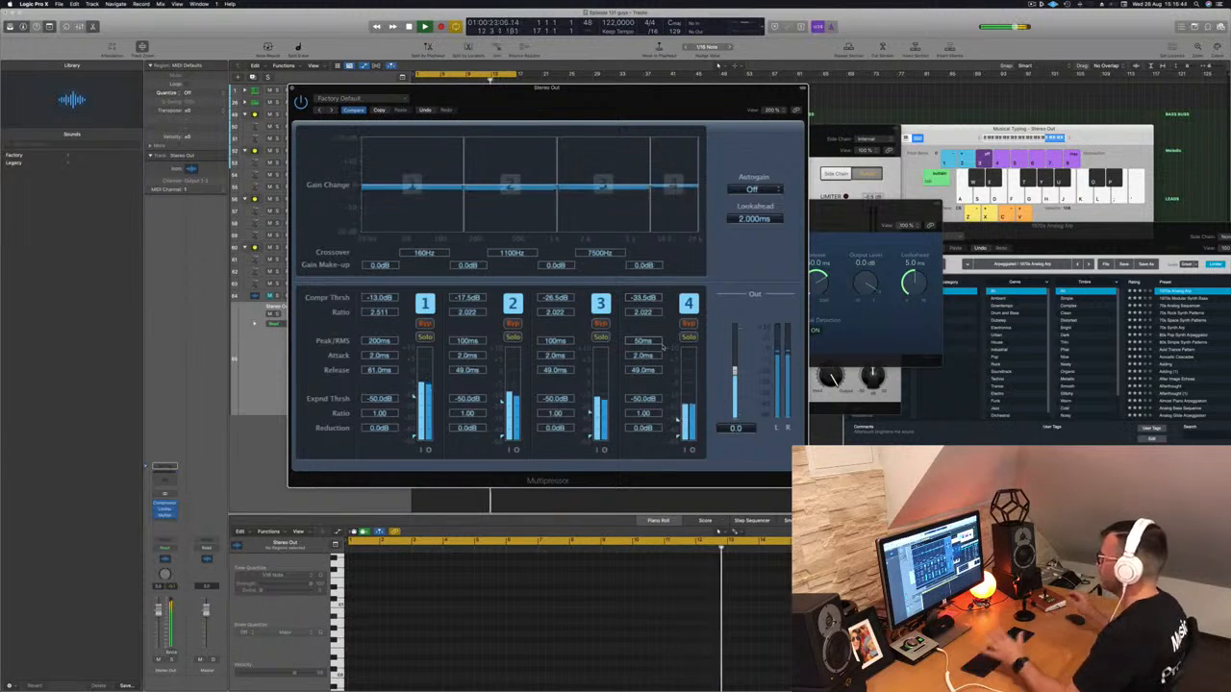
left_click_drag(498, 96, 480, 100)
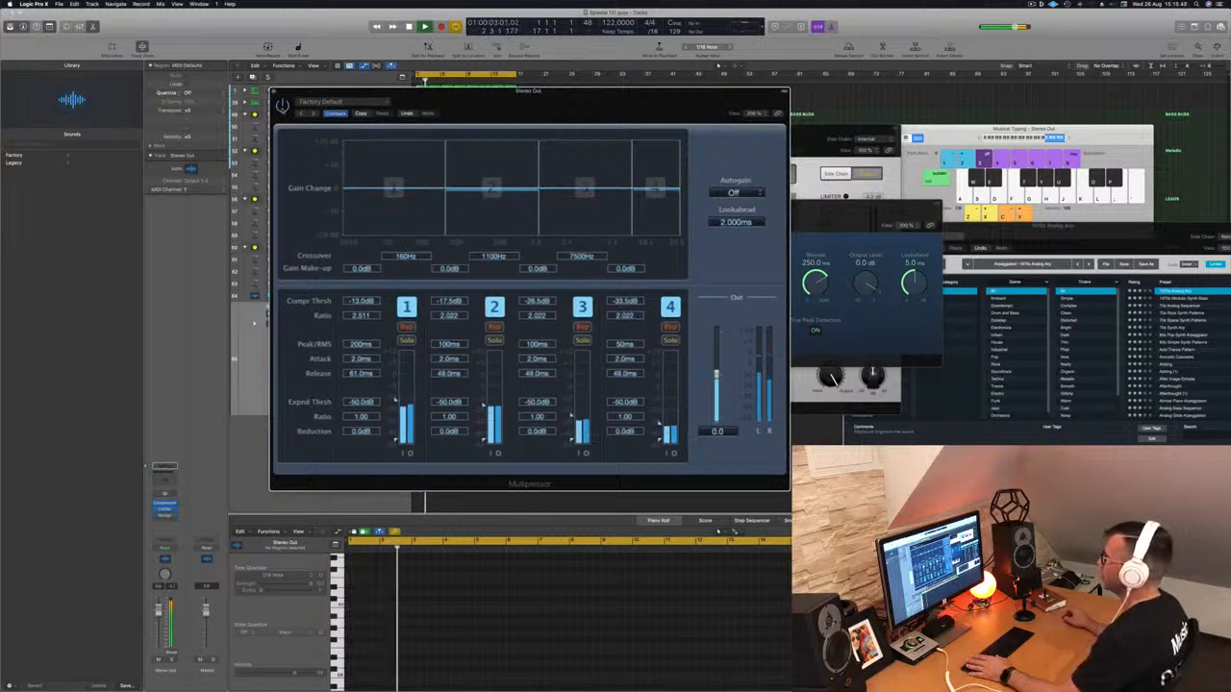
key("super+w")
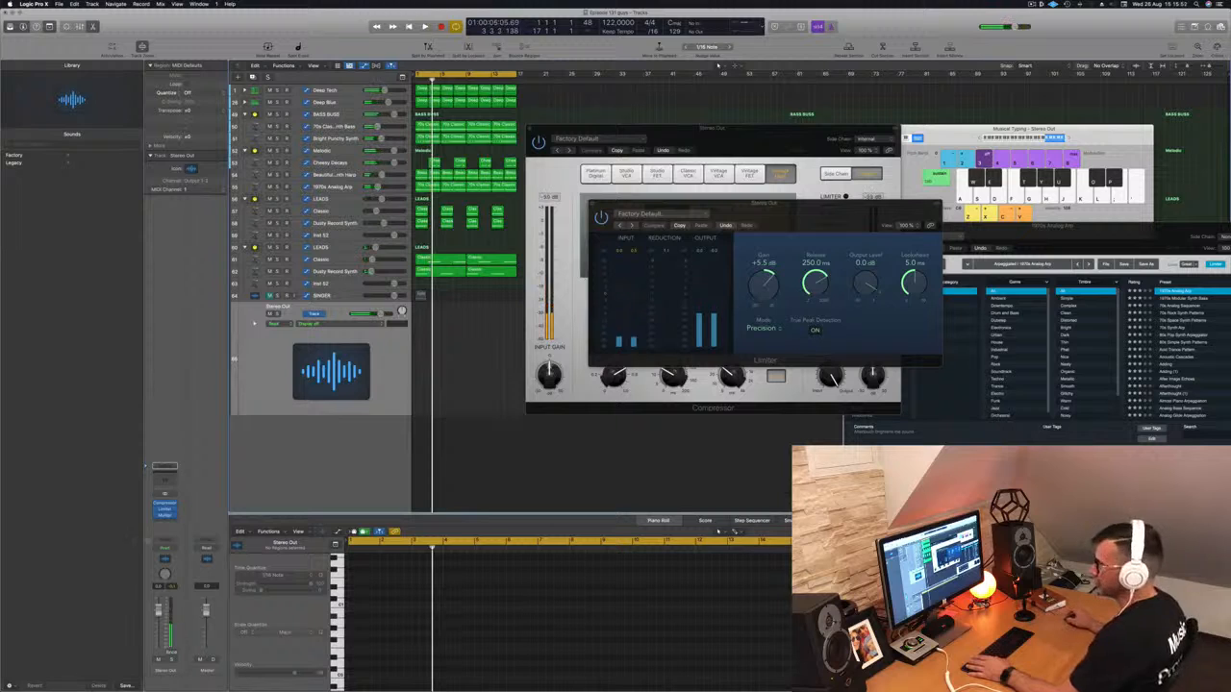
- Insert a stereo Vintage Tube EQ after the Multipressor on the Stereo Out
left_click(167, 521)
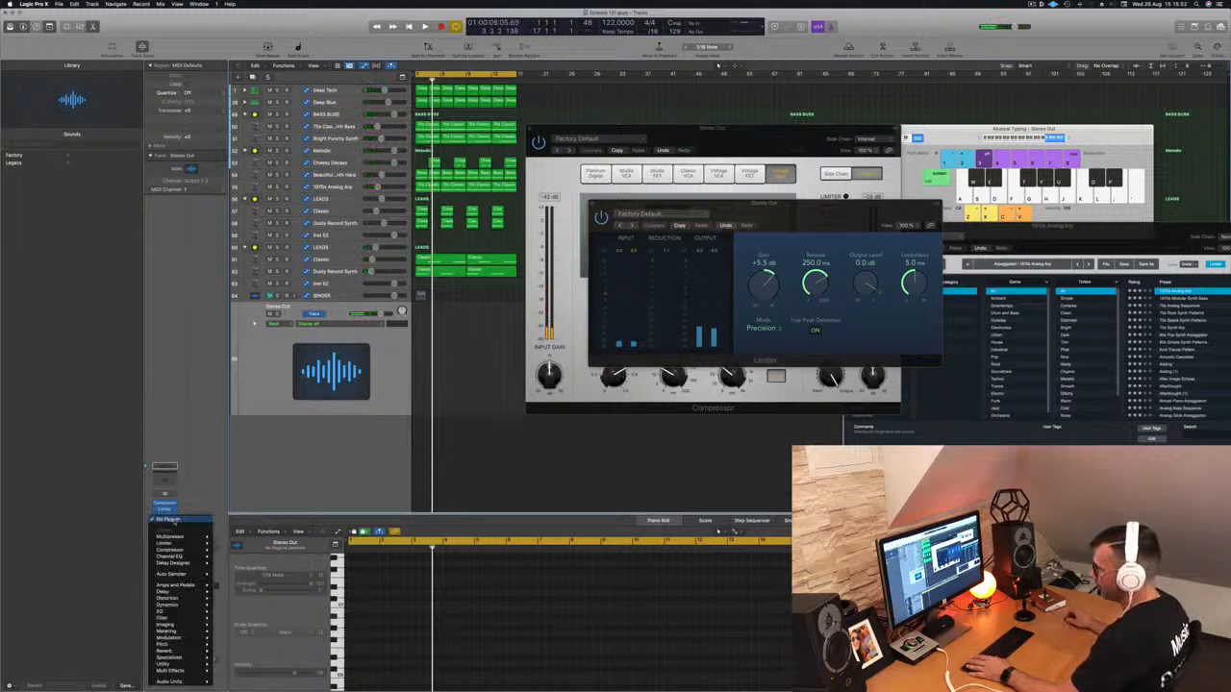
mouse_move(175, 612)
mouse_move(260, 638)
mouse_move(317, 651)
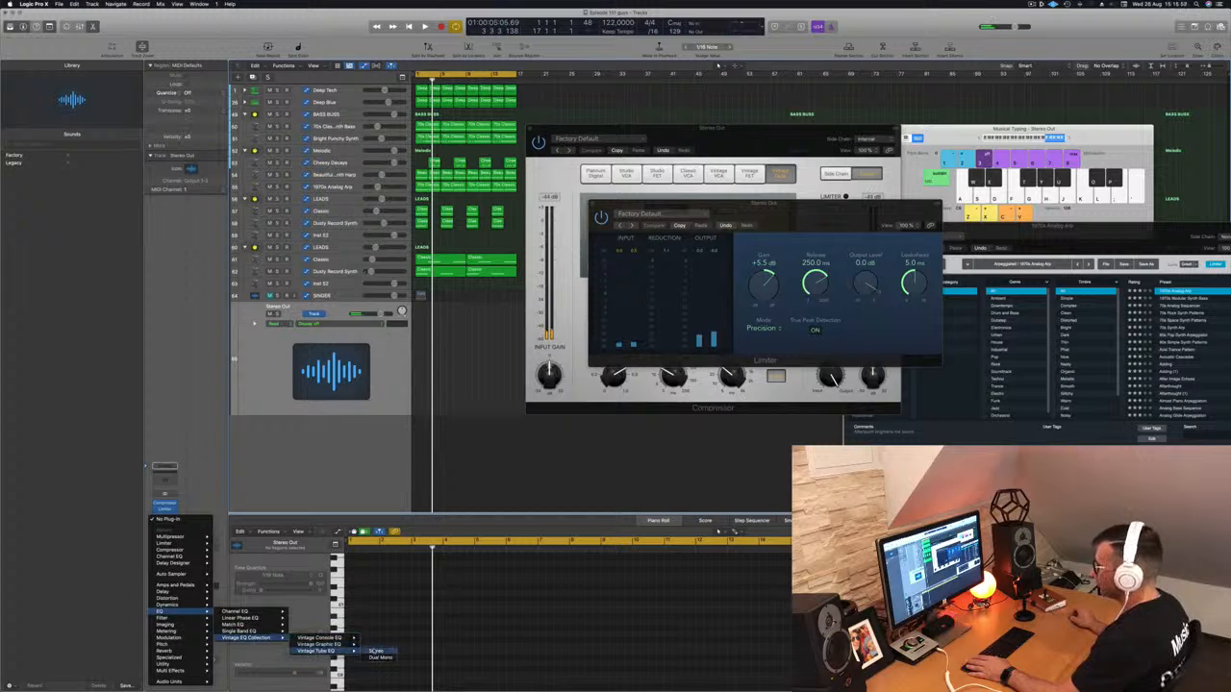
left_click(376, 651)
left_click_drag(612, 122, 717, 138)
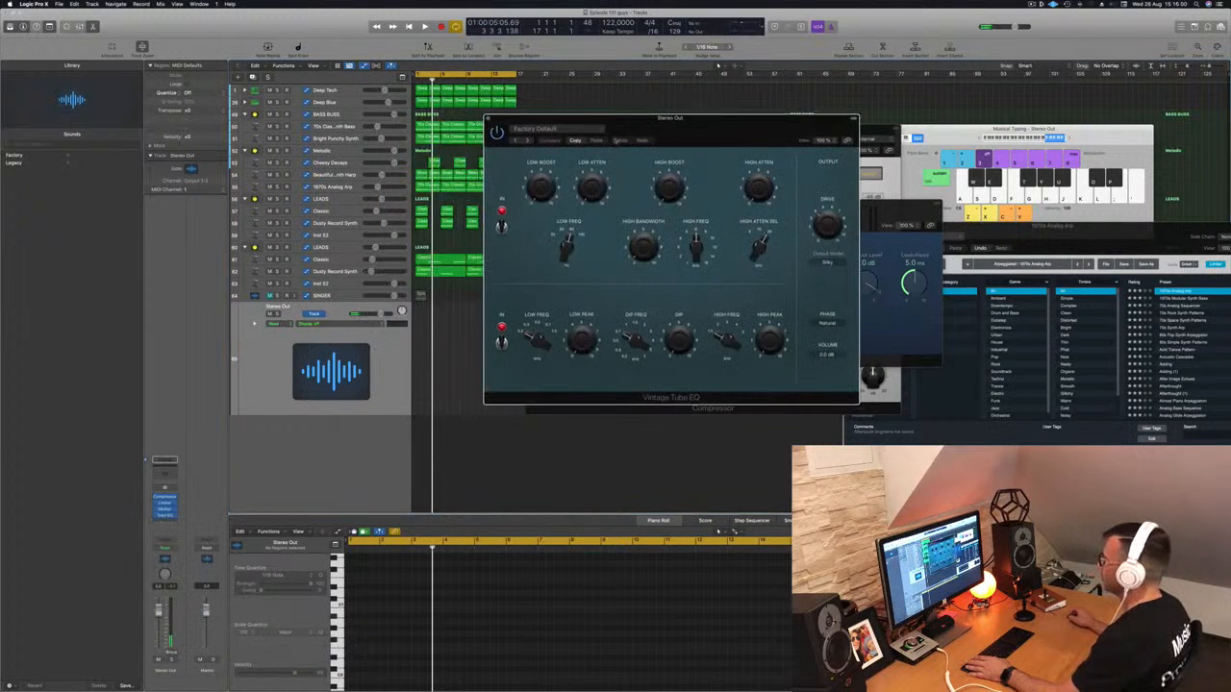
- Load the Enhanced Mix preset from the Mix Bus group in the Vintage Tube EQ and compare it with its bypassed sound during playback
left_click(558, 127)
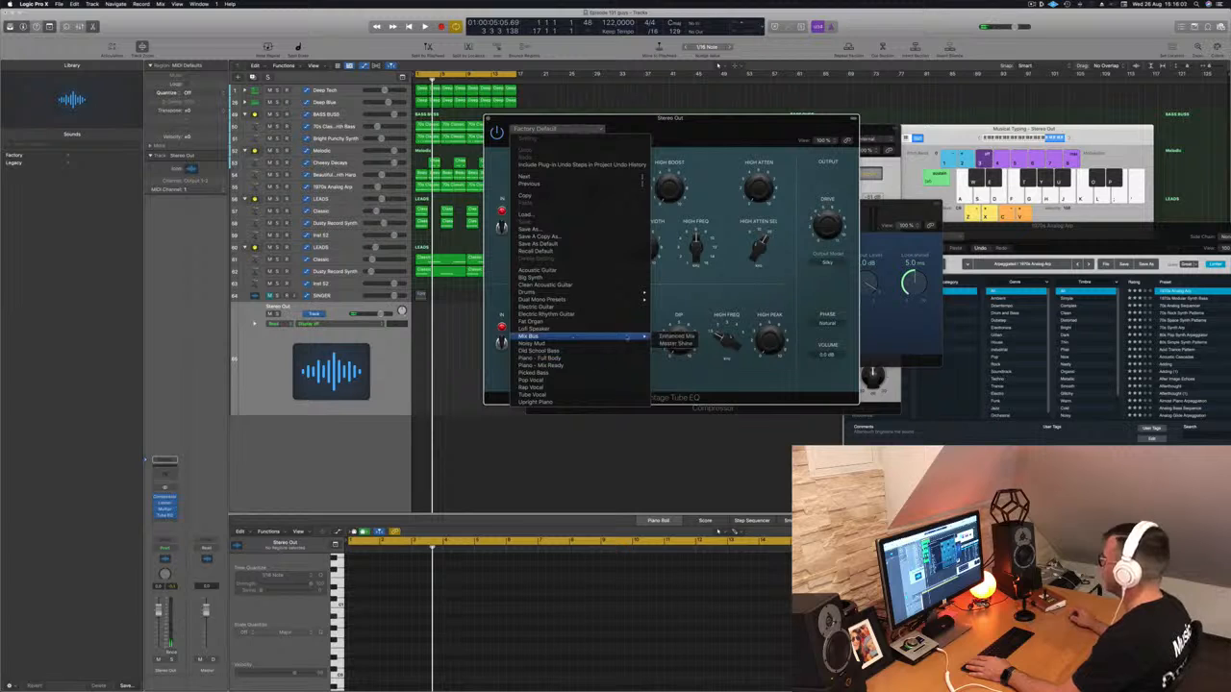
left_click(678, 336)
left_click_drag(746, 131, 758, 131)
key("space")
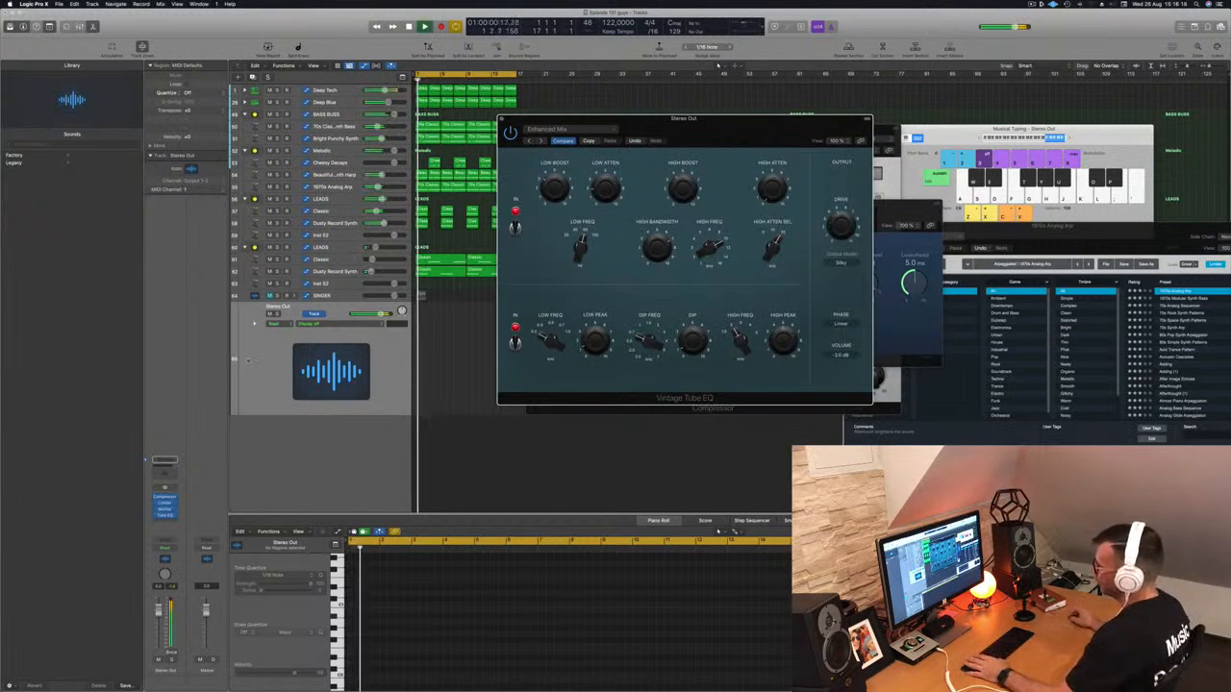
left_click(273, 365)
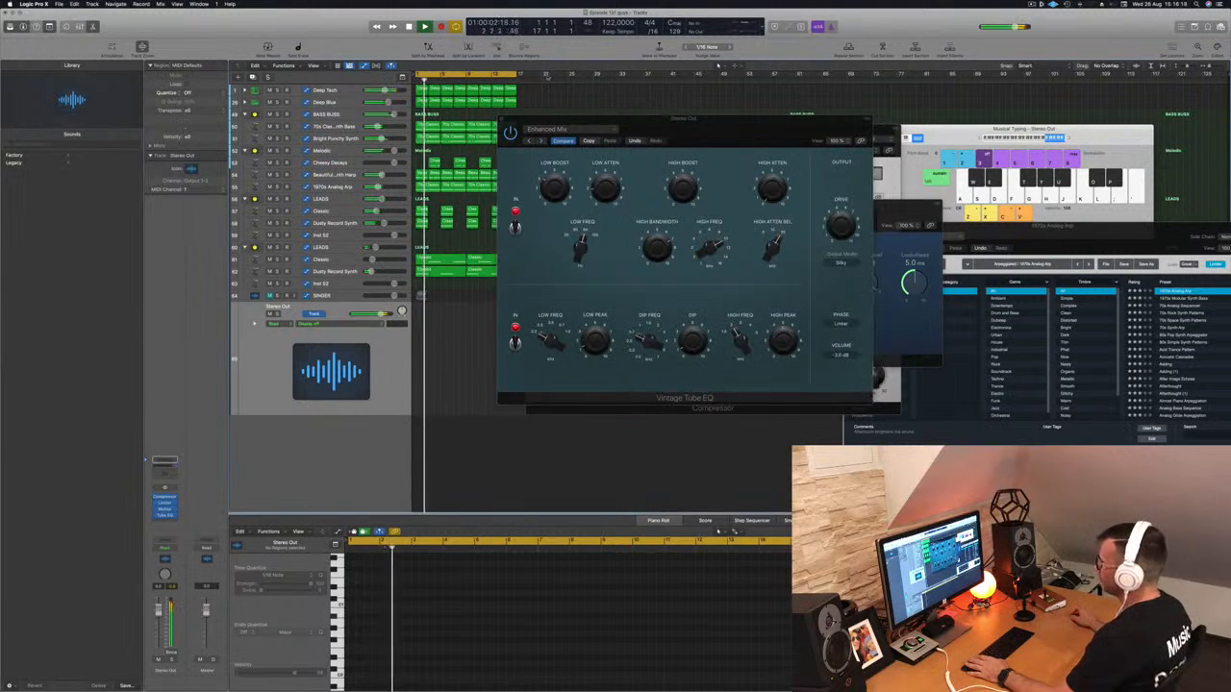
left_click(510, 128)
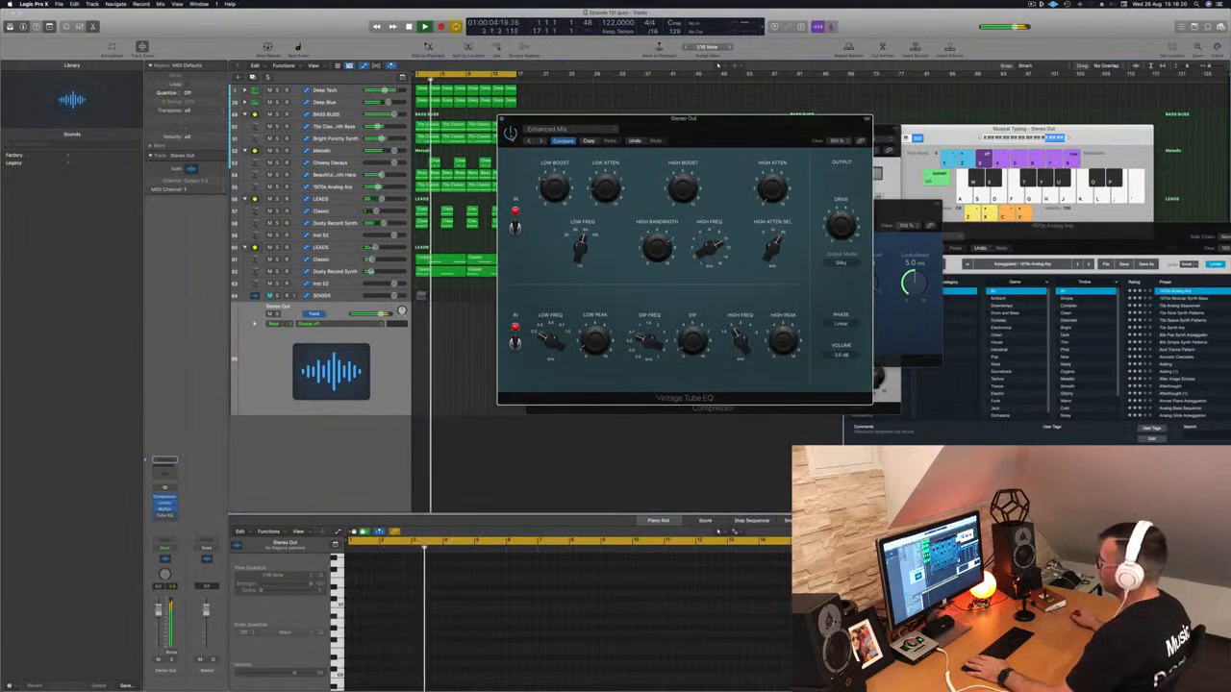
left_click(273, 360)
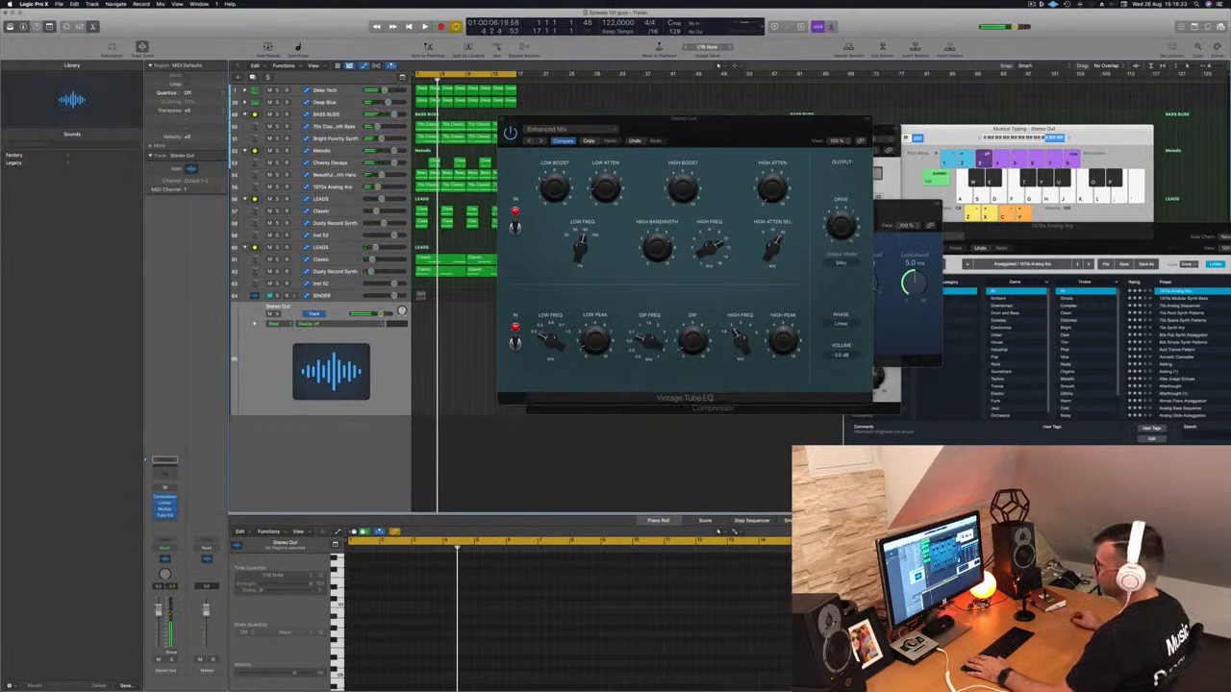
- Insert a second Compressor after the Vintage Tube EQ on the Stereo Out and load its Smooth Compression preset
left_click(166, 520)
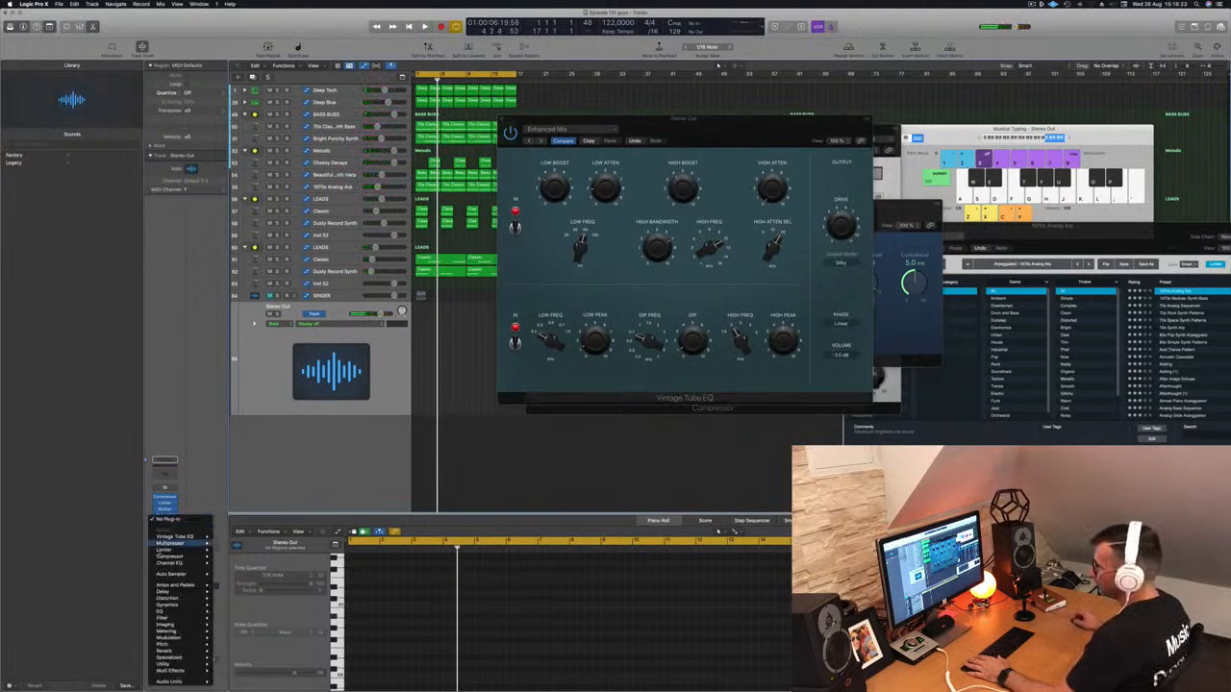
left_click(232, 556)
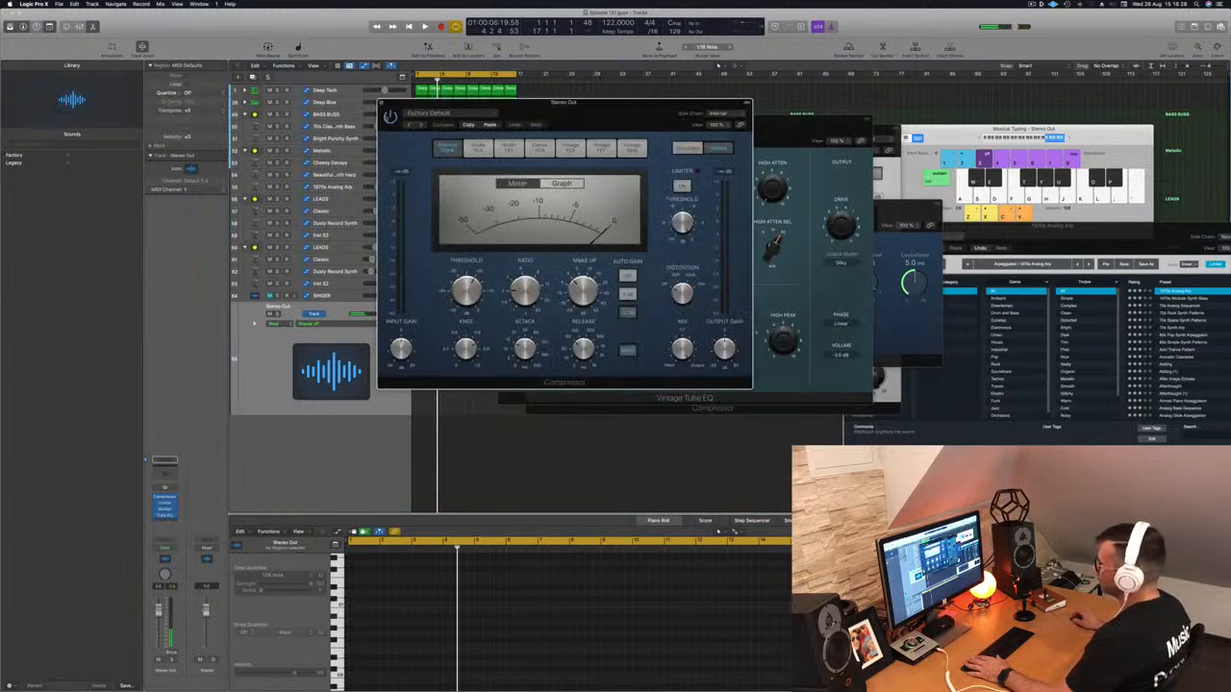
left_click(528, 125)
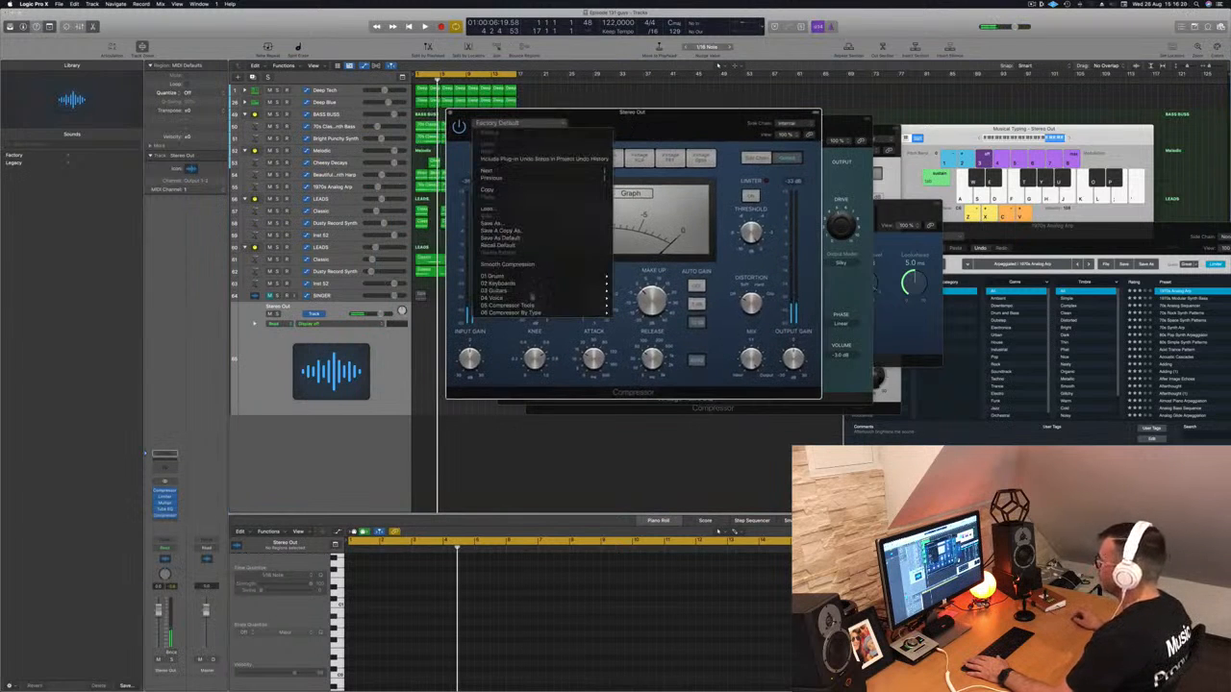
left_click(537, 264)
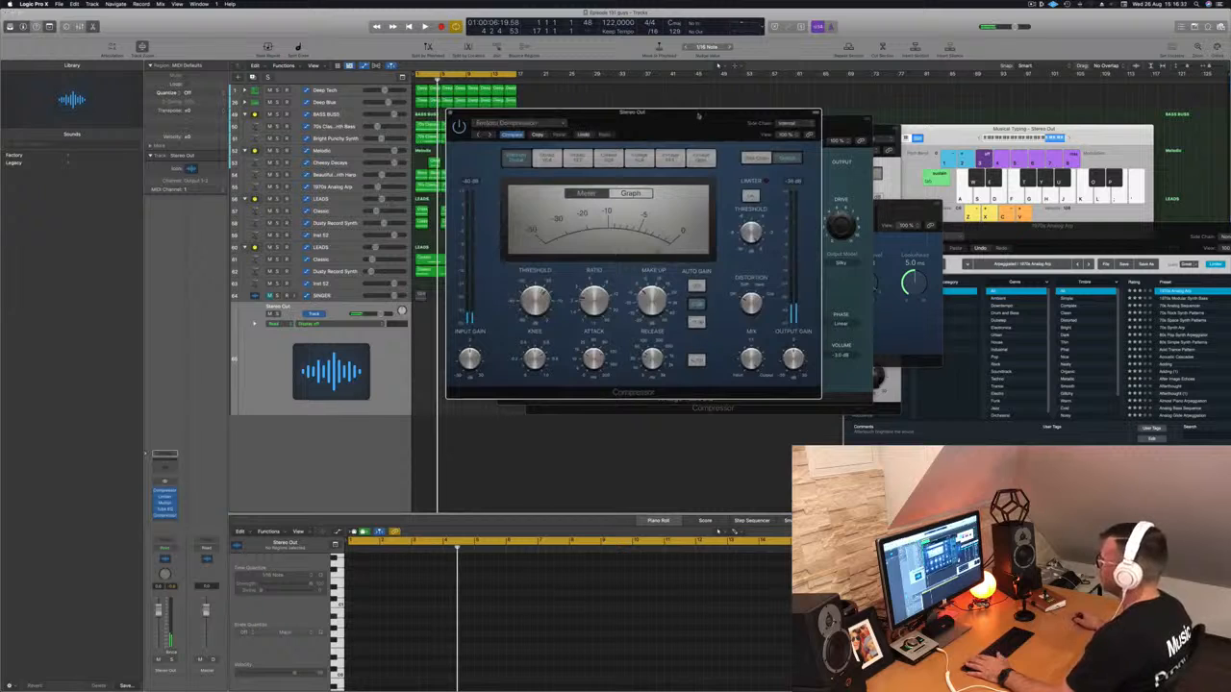
left_click_drag(698, 116, 611, 114)
- Set the second Compressor's threshold to about -11 dB while listening, and reset the Stereo Out's peak level display
key("space")
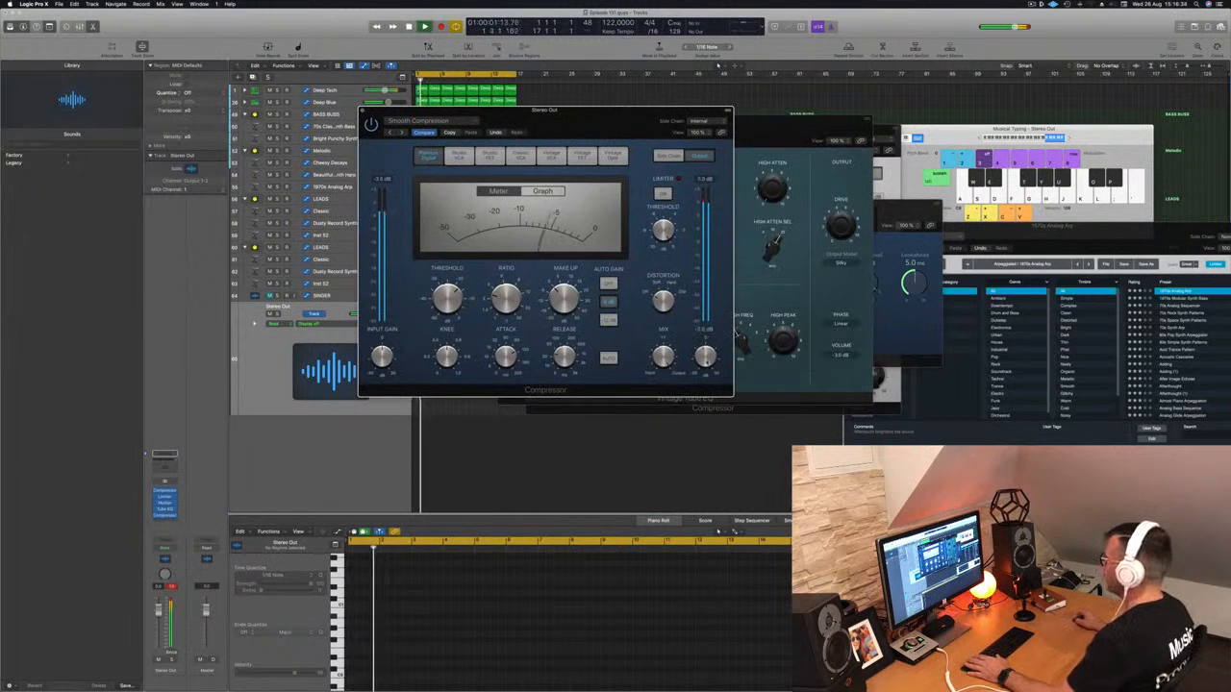
key("space")
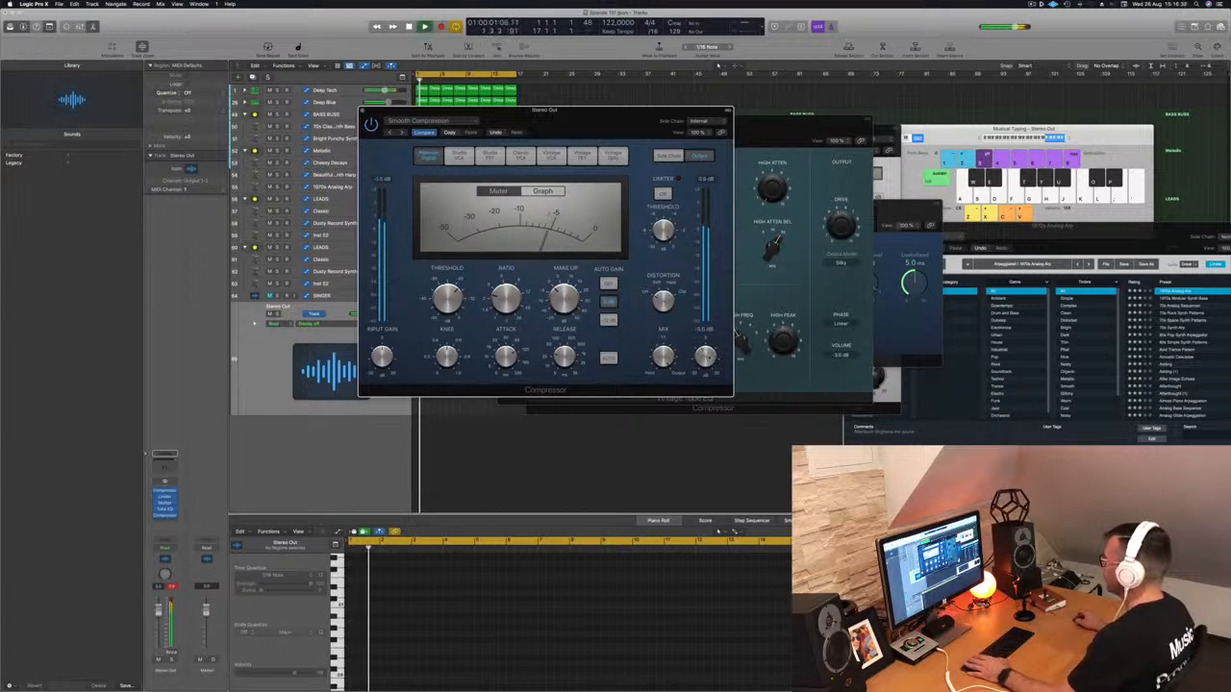
left_click_drag(686, 110, 838, 128)
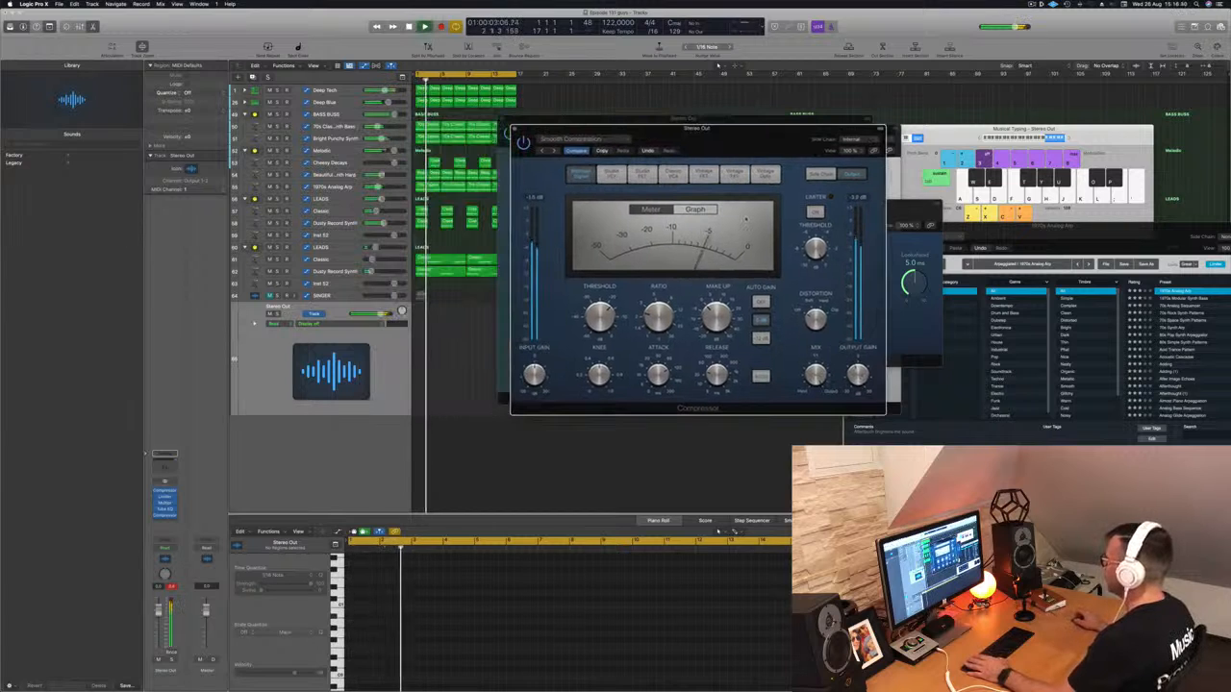
key("space")
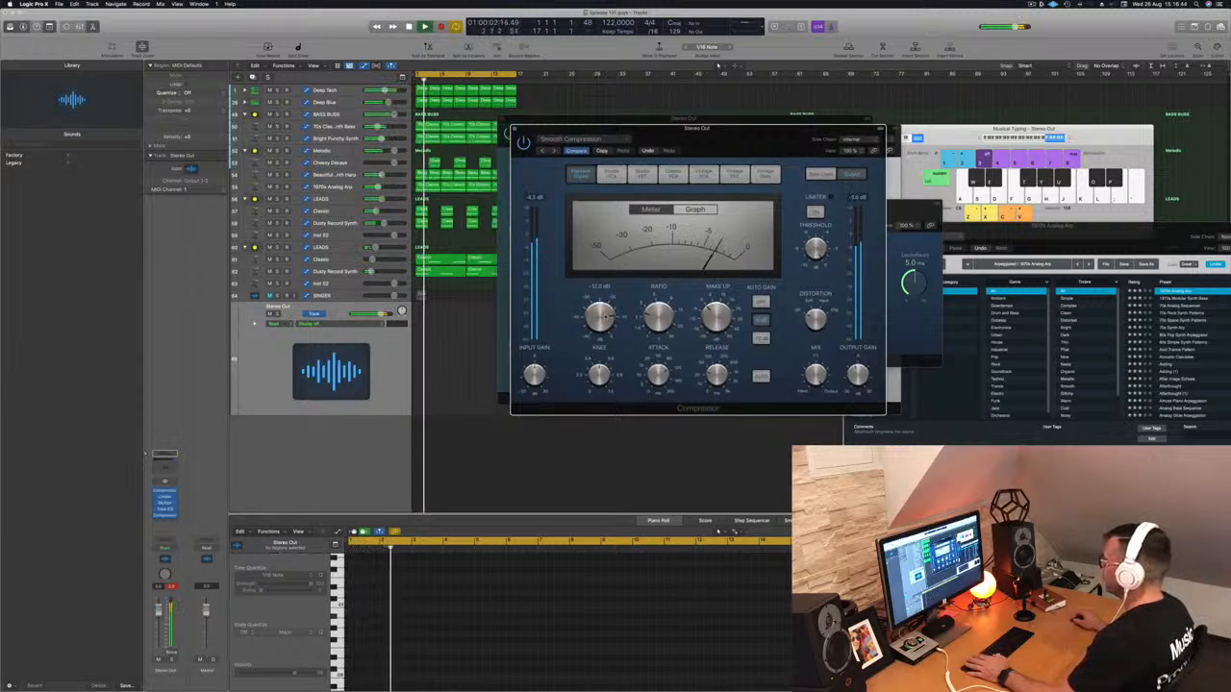
key("space")
key("space")
left_click_drag(605, 316, 603, 317)
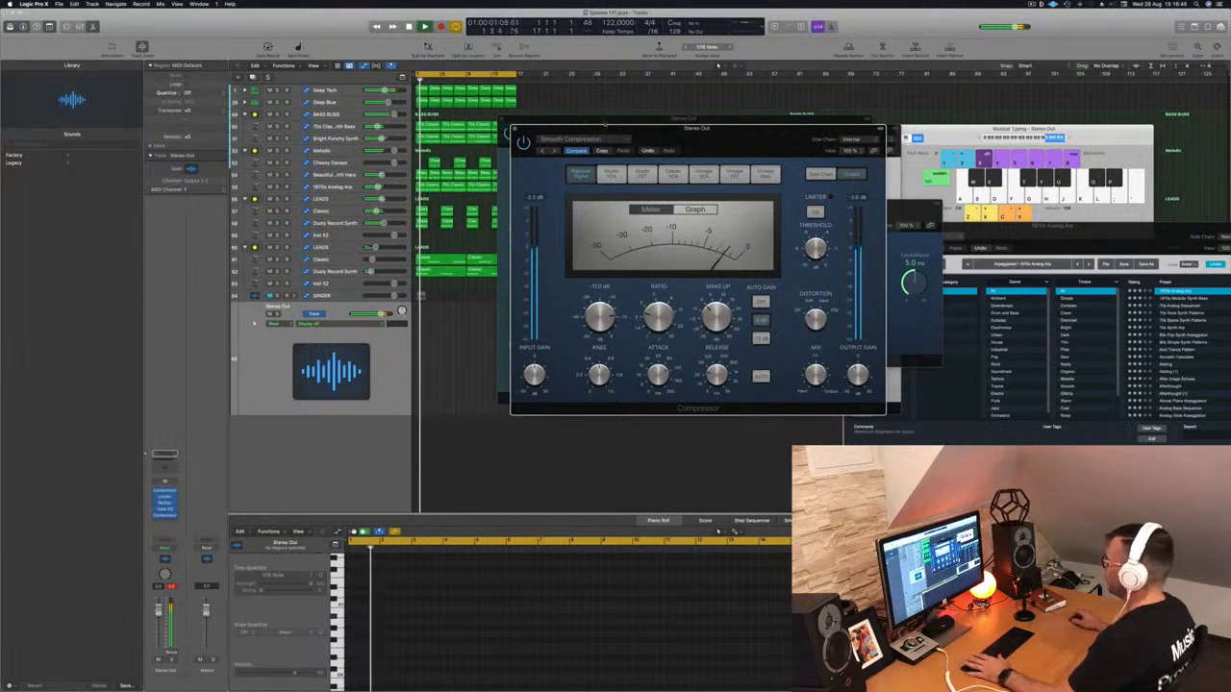
left_click_drag(677, 132, 769, 135)
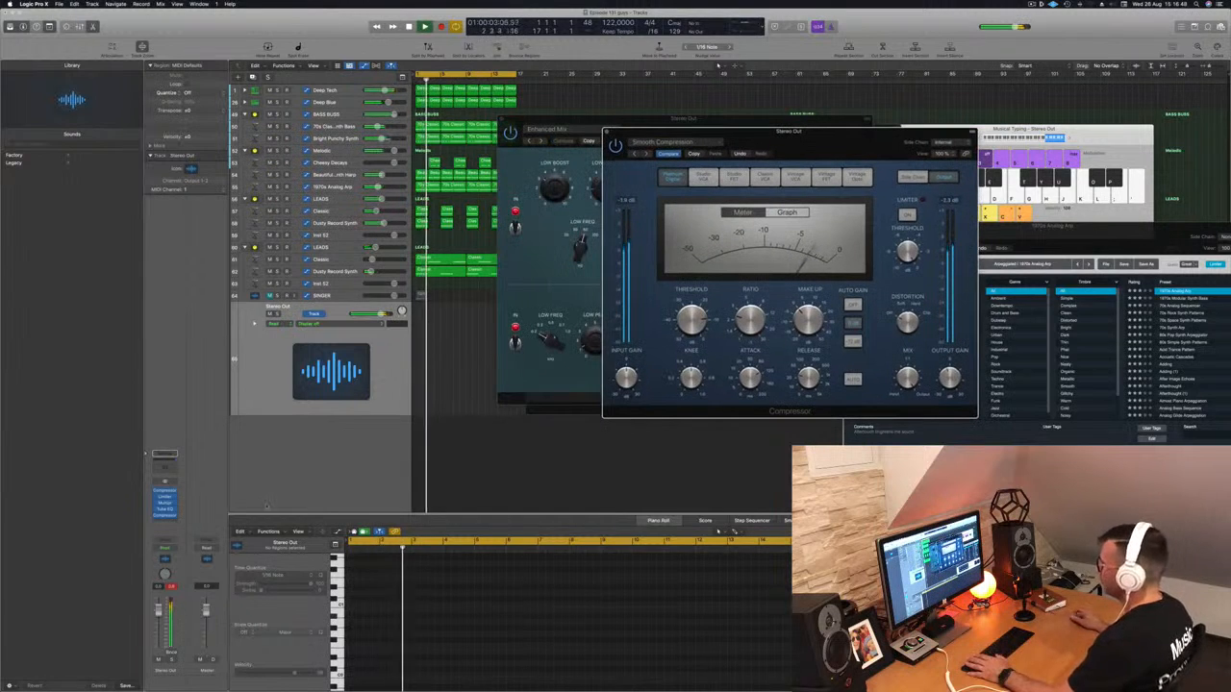
left_click(174, 587)
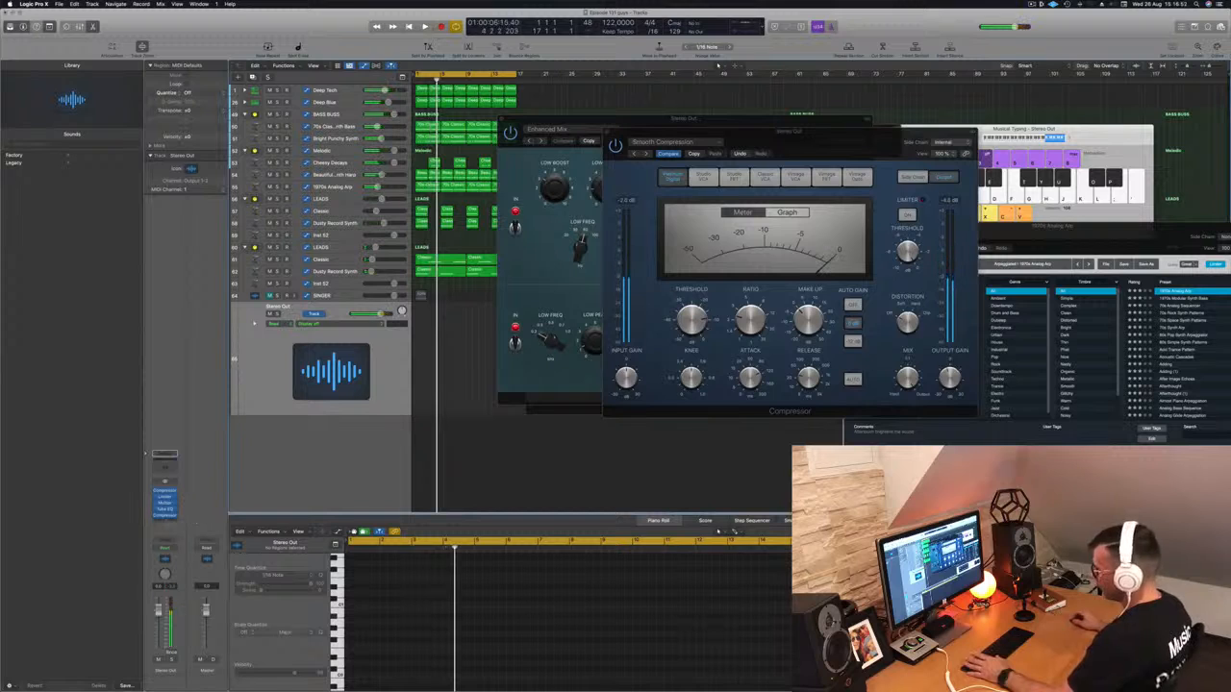
- Insert a stereo Adaptive Limiter from the Dynamics plug-ins after the second Compressor on the Stereo Out and listen to the arrangement
left_click(165, 516)
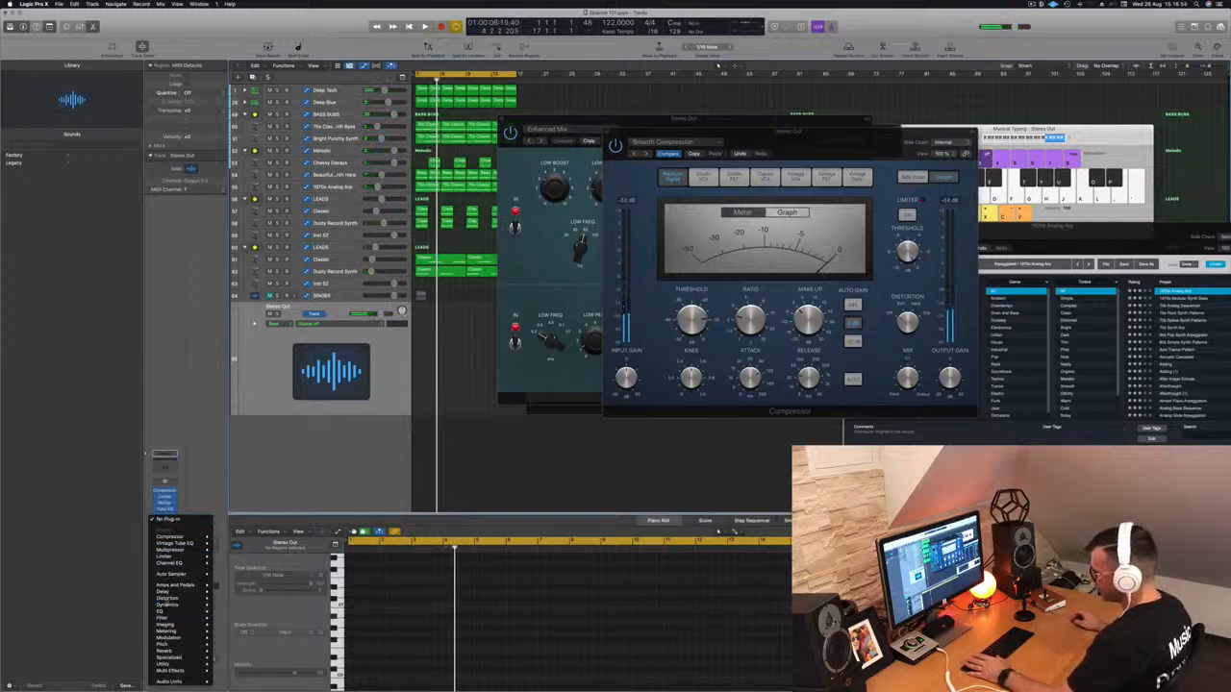
mouse_move(171, 606)
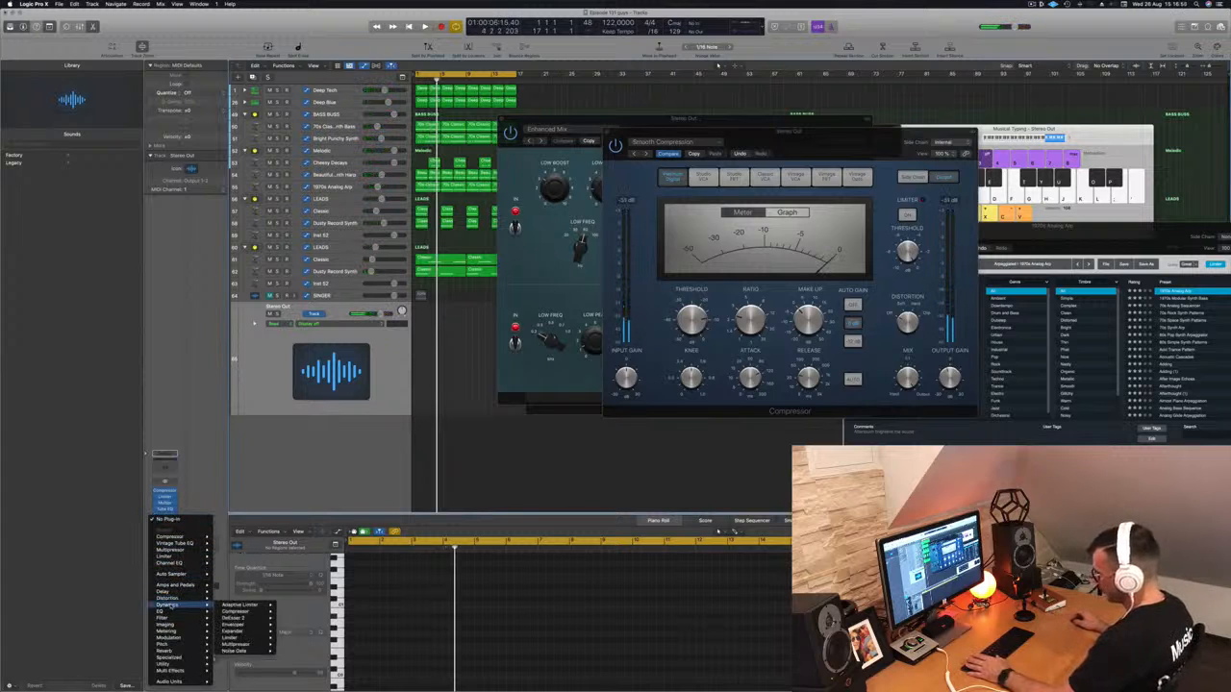
left_click(291, 606)
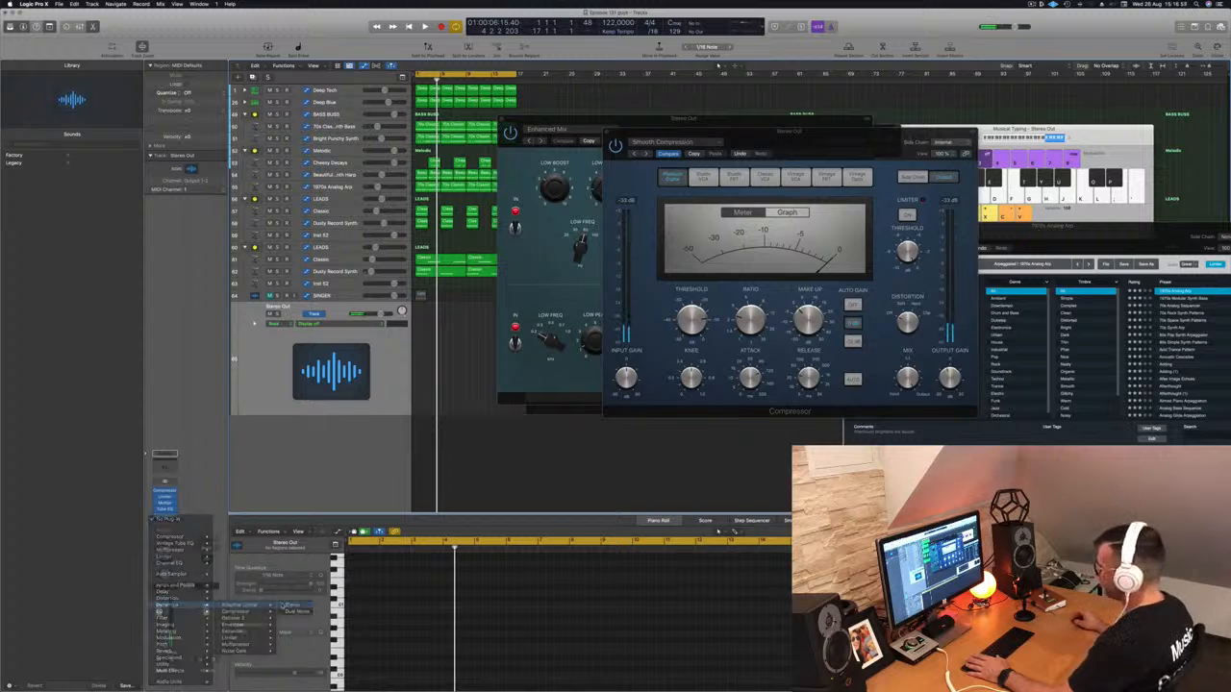
left_click_drag(567, 108, 712, 124)
key("space")
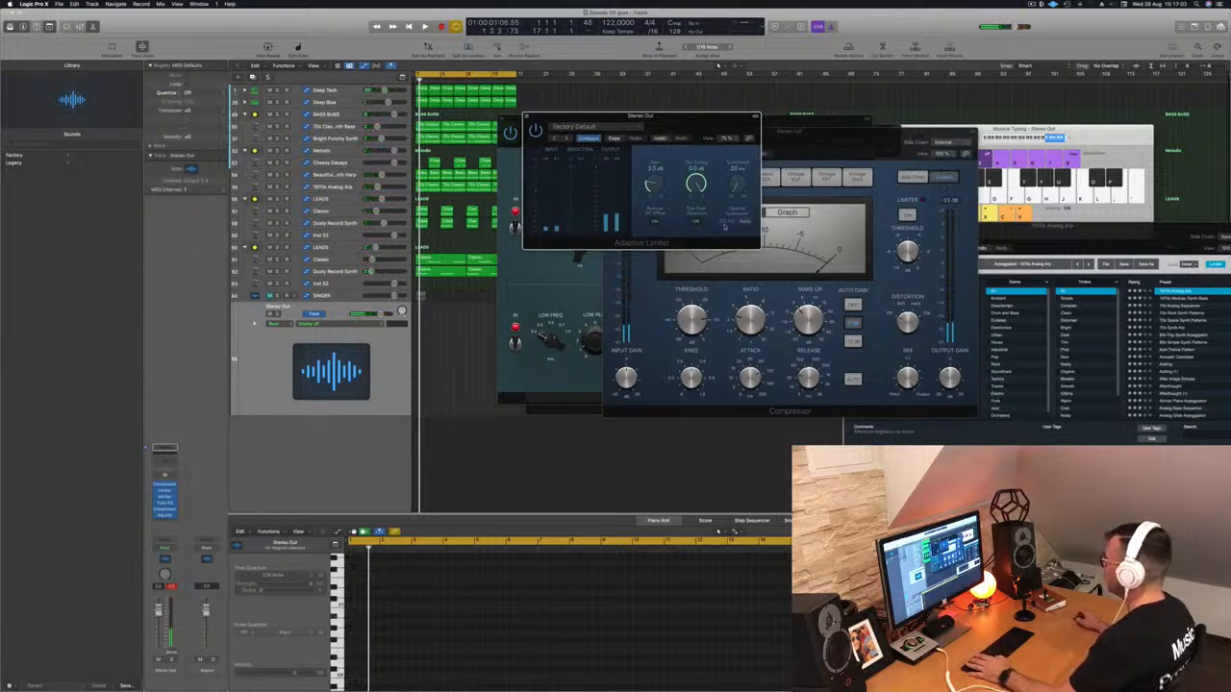
key("space")
- Move the Adaptive Limiter window off the arrangement and close the Compressor, Vintage Tube EQ and Limiter windows during playback
left_click_drag(690, 117, 1040, 142)
left_click_drag(624, 133, 520, 172)
left_click(504, 171)
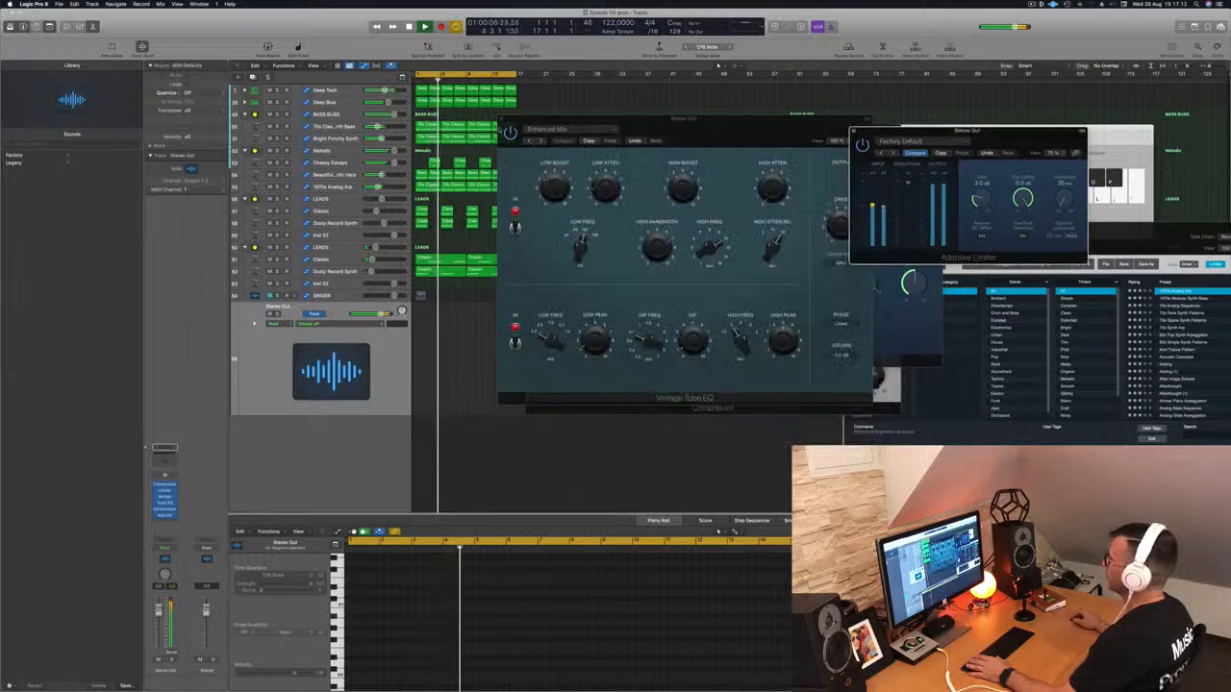
left_click(502, 119)
left_click(530, 128)
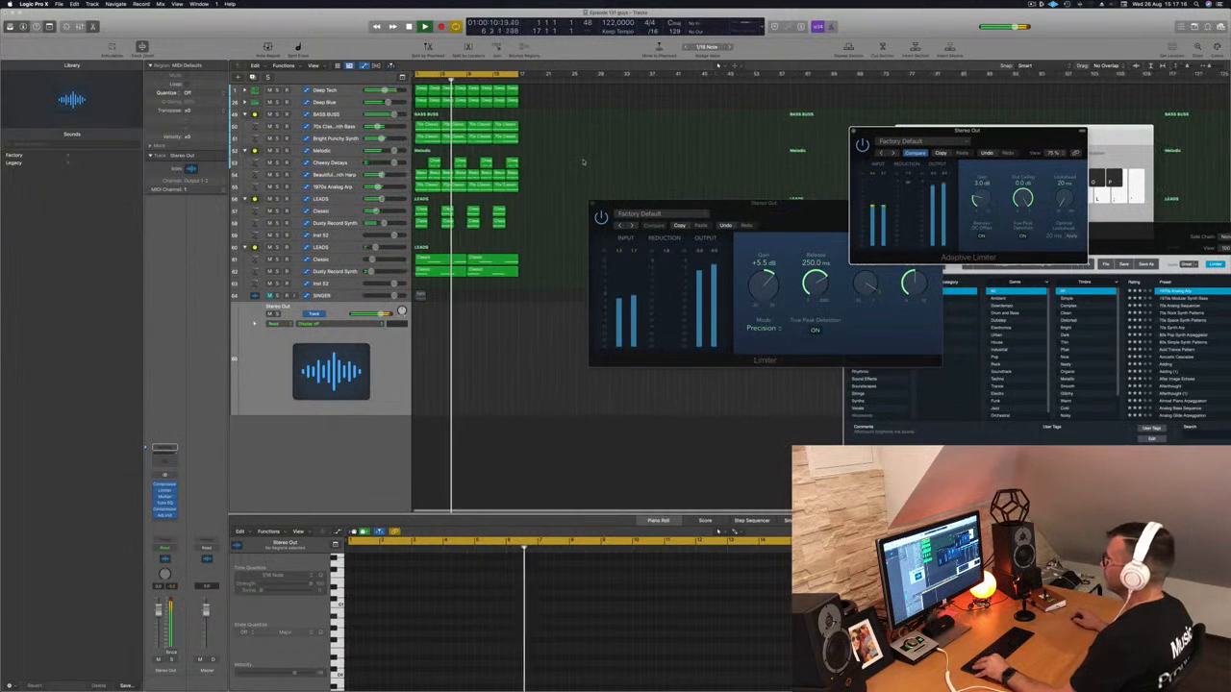
scroll(584, 161, "down", 1)
left_click(592, 206)
scroll(725, 219, "down", 3)
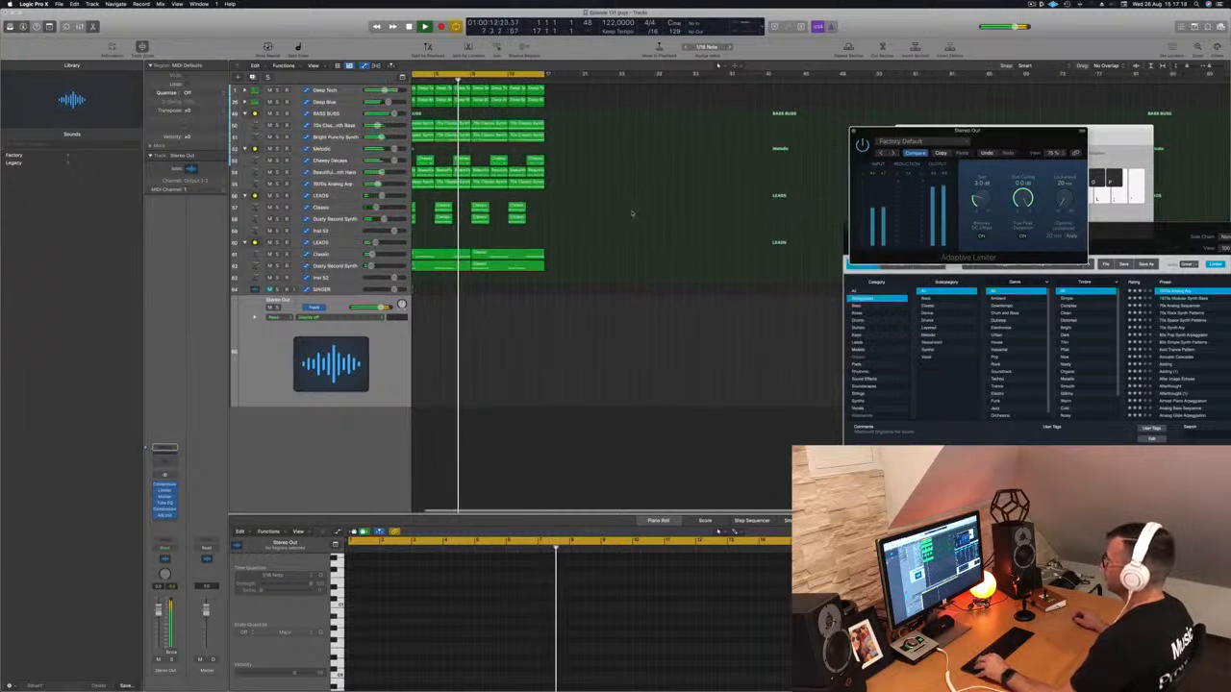